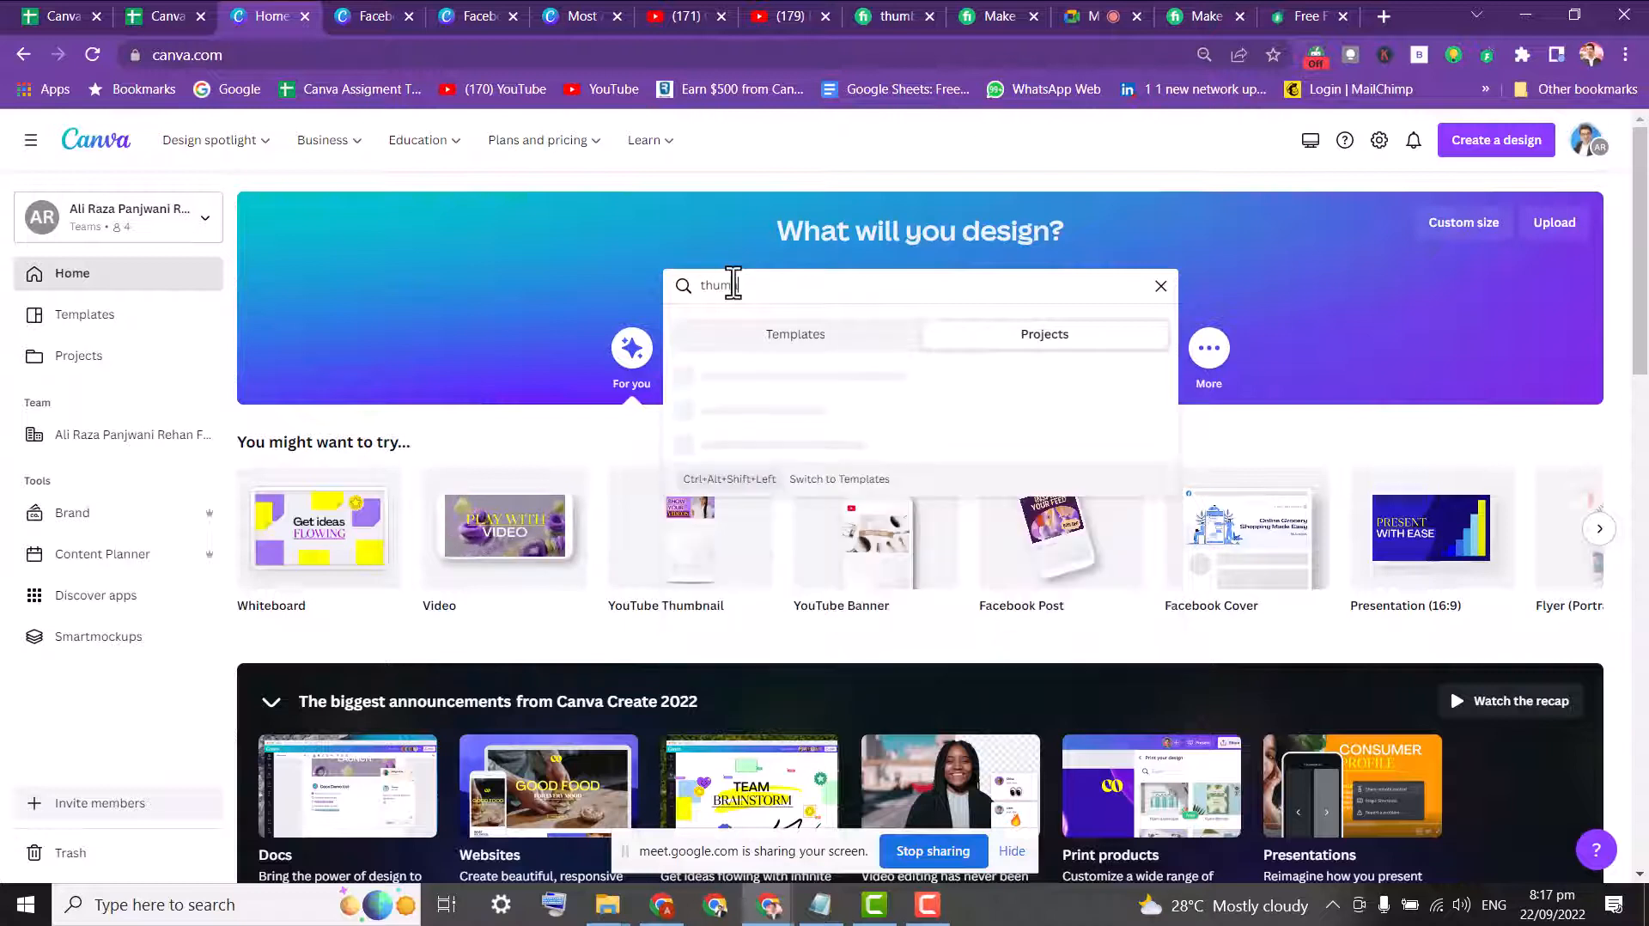
- Search the templates for "gaming thumbnail" and browse through the resulting designs
key(BackSpace)
key(BackSpace)
key(BackSpace)
key(BackSpace)
key(BackSpace)
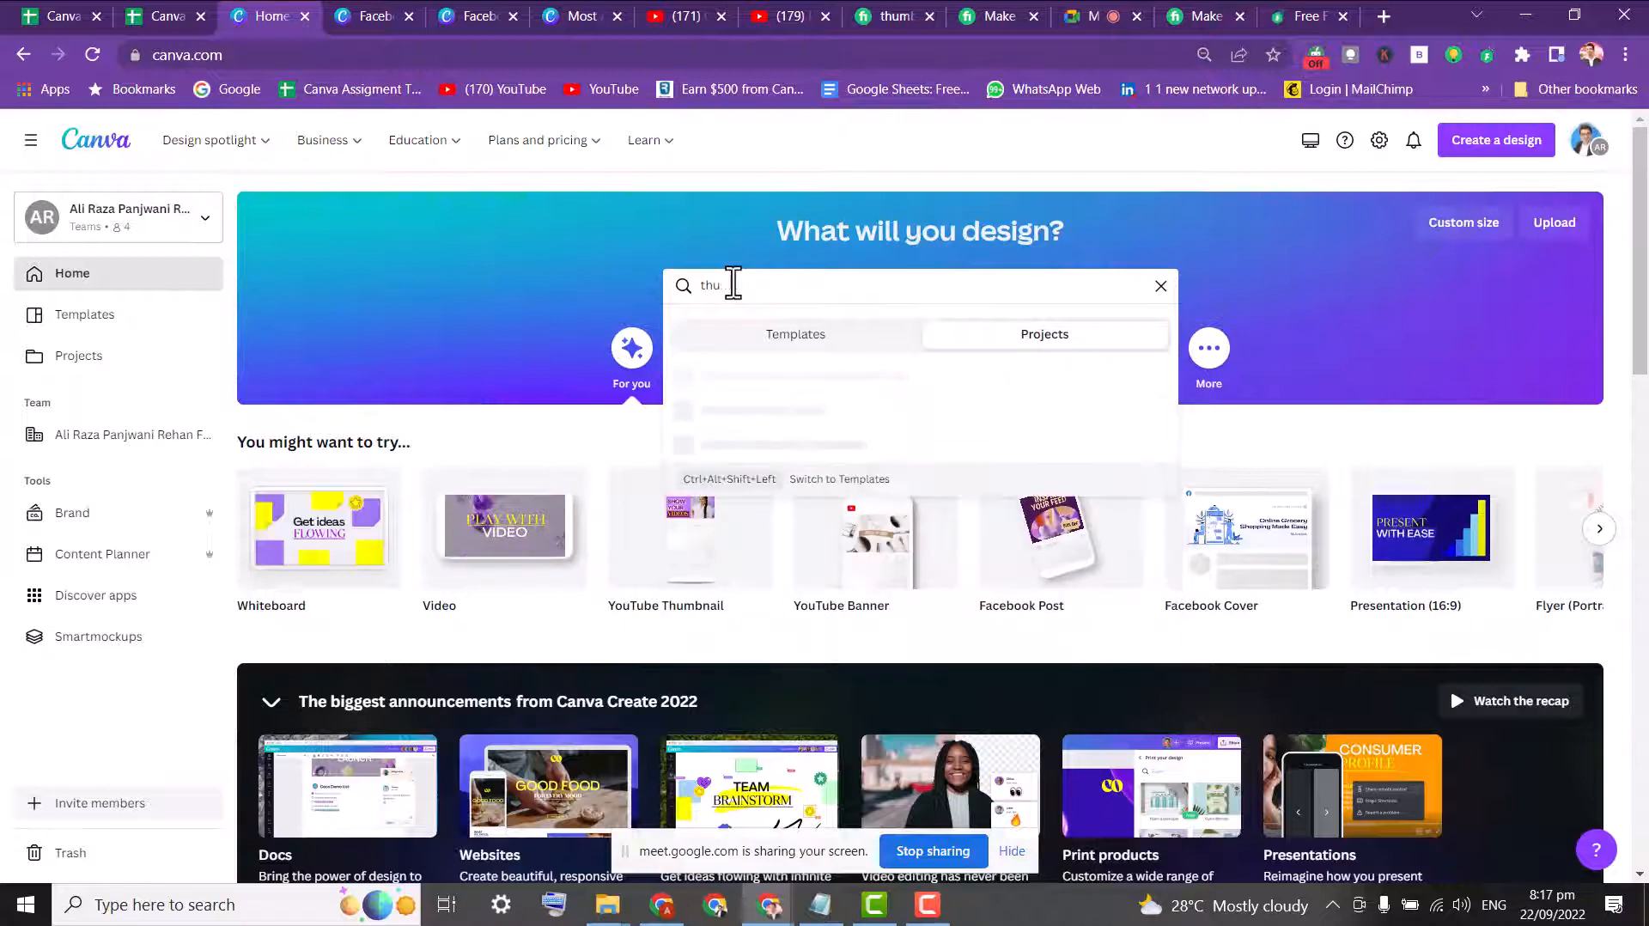
text(thum)
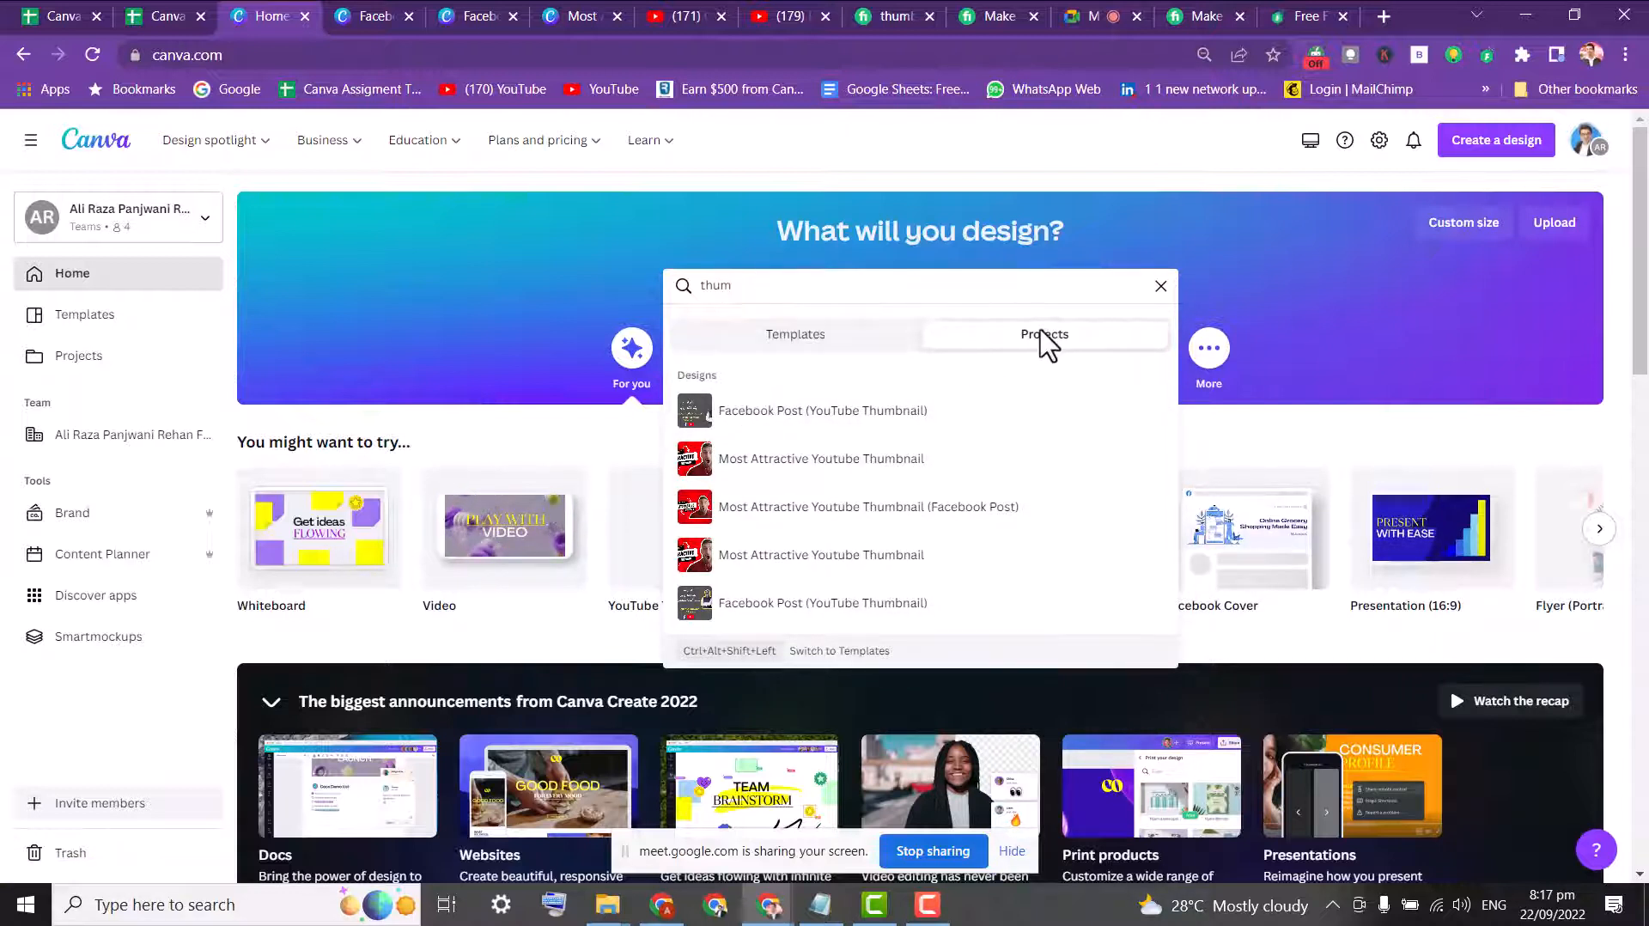
click(805, 335)
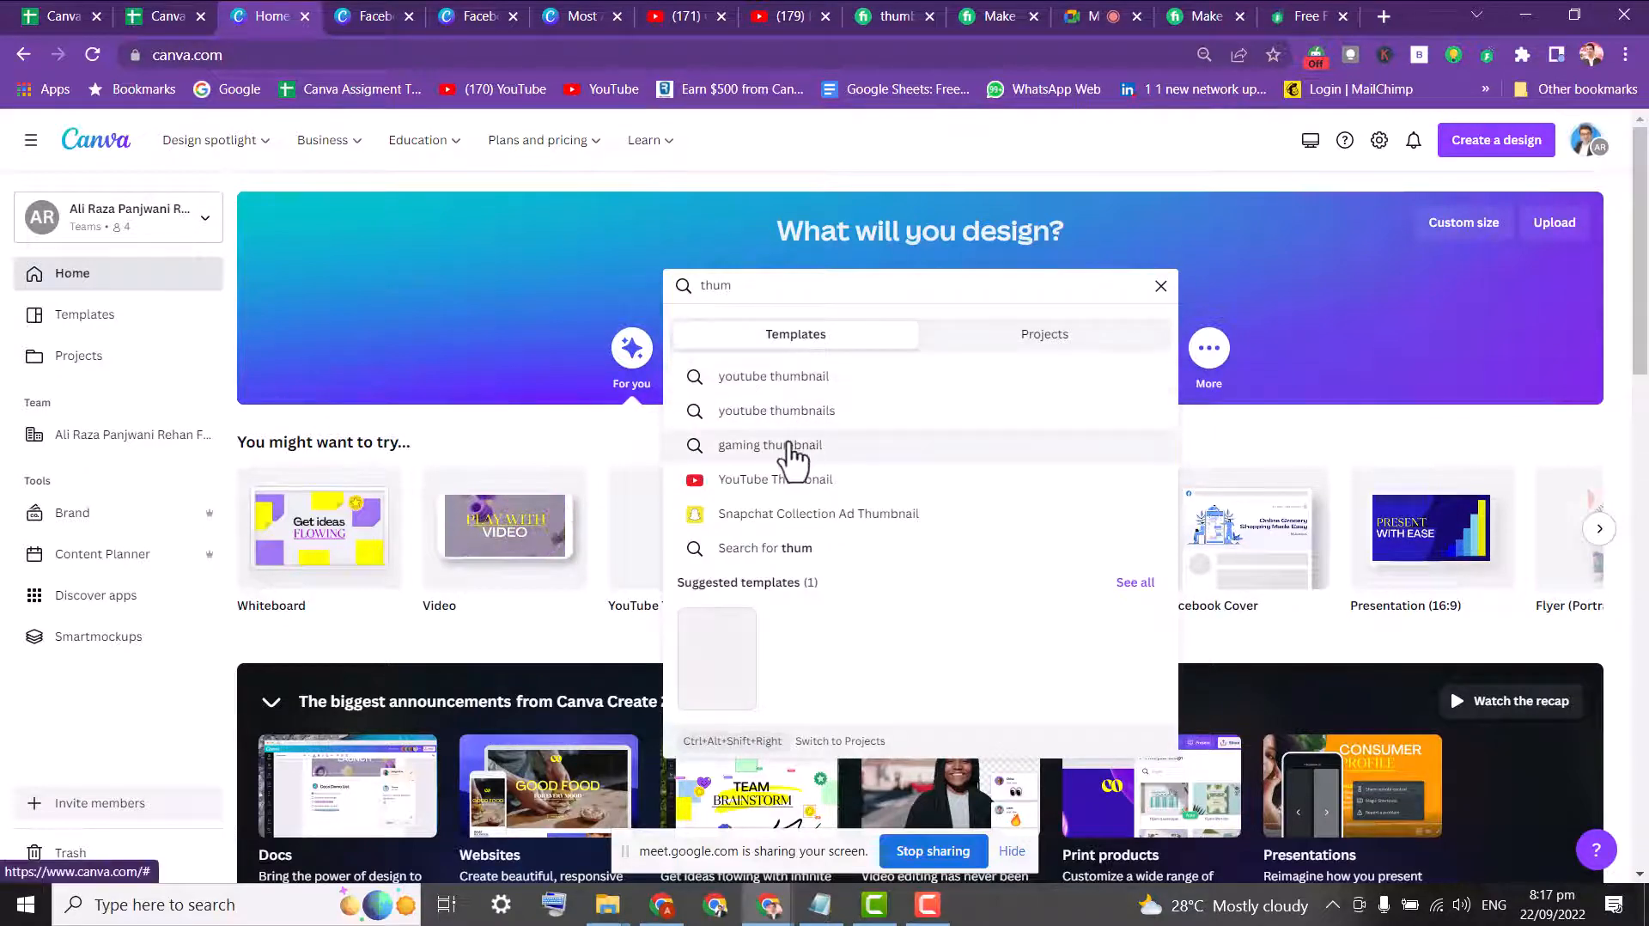
click(788, 445)
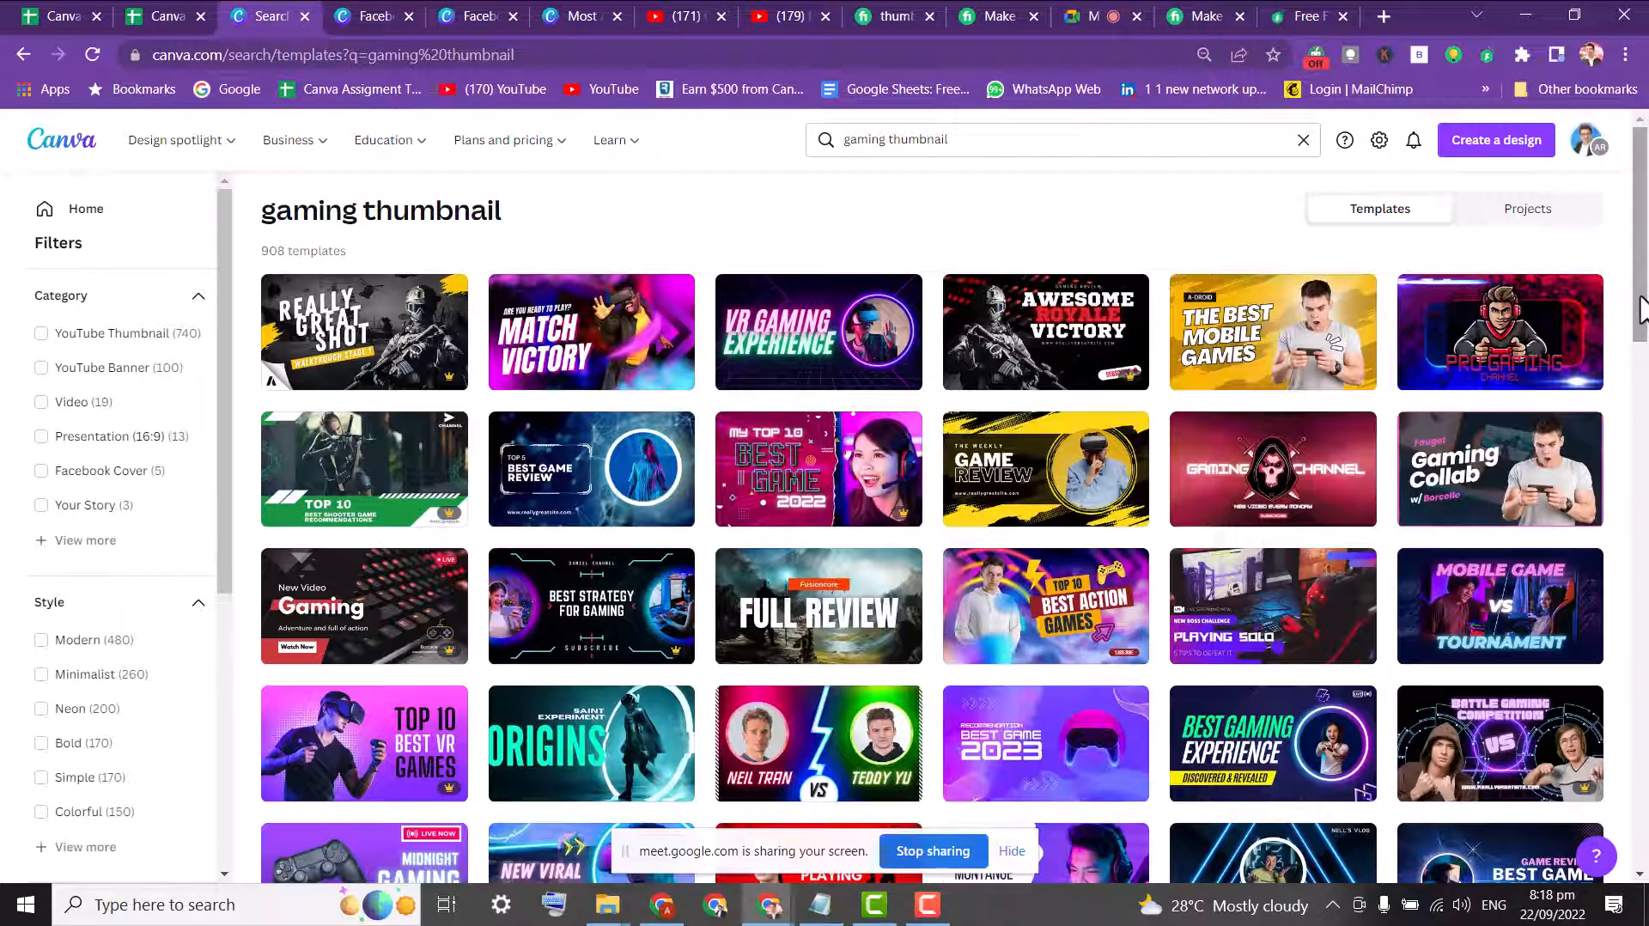
drag(1640, 309, 1640, 420)
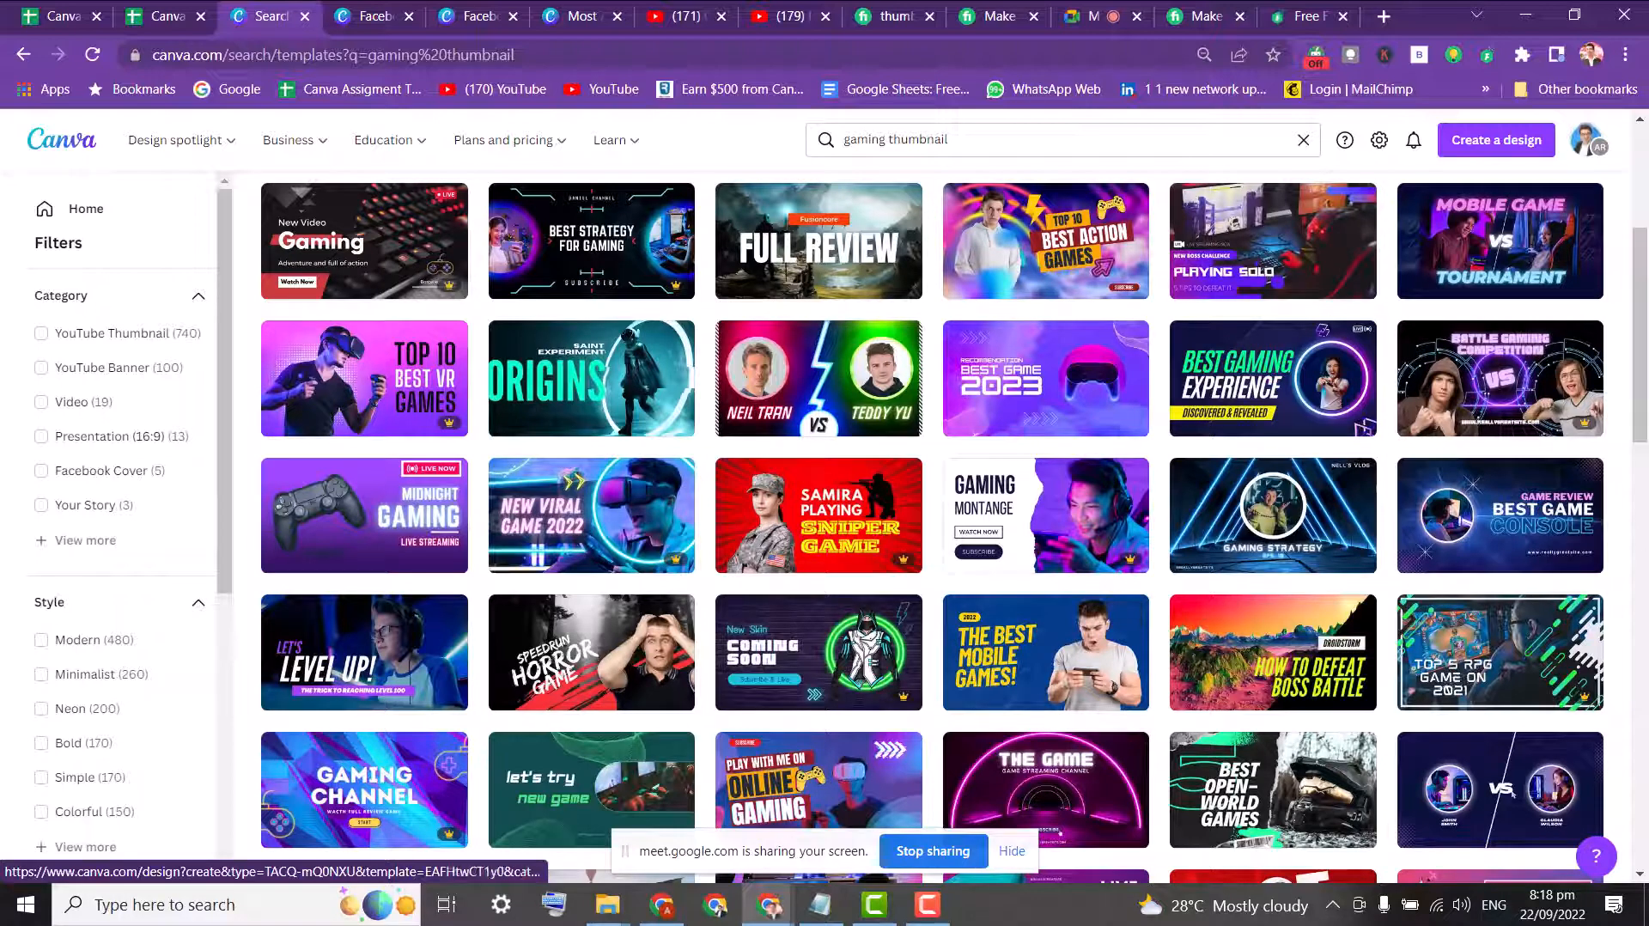
drag(1640, 353, 1645, 471)
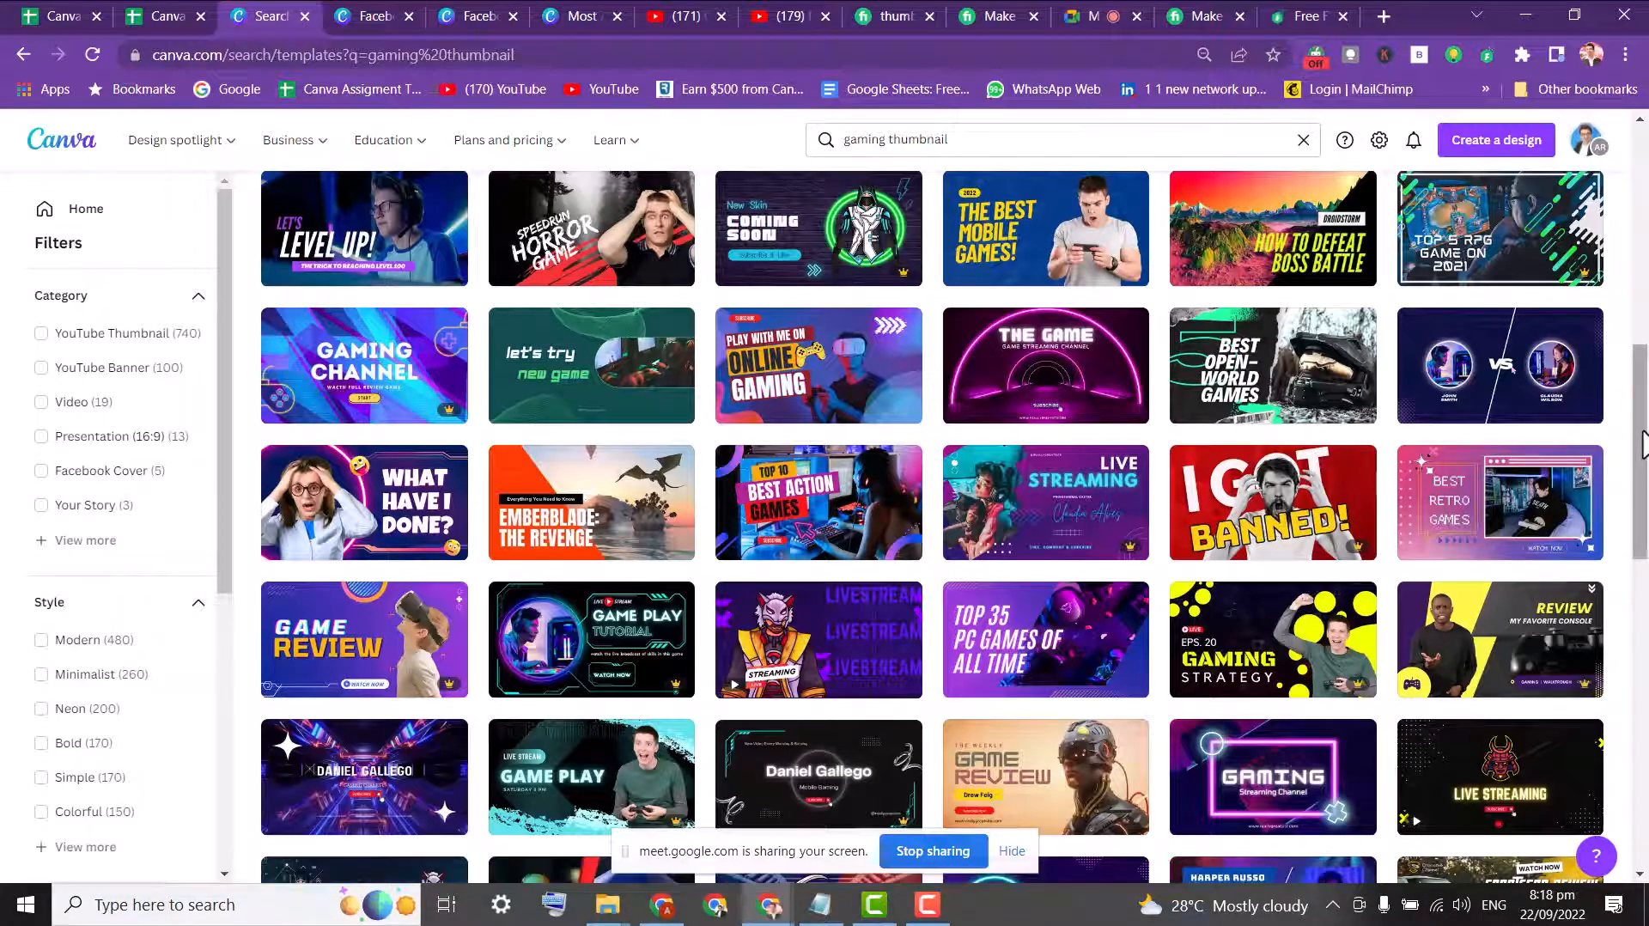
drag(1640, 443, 1629, 219)
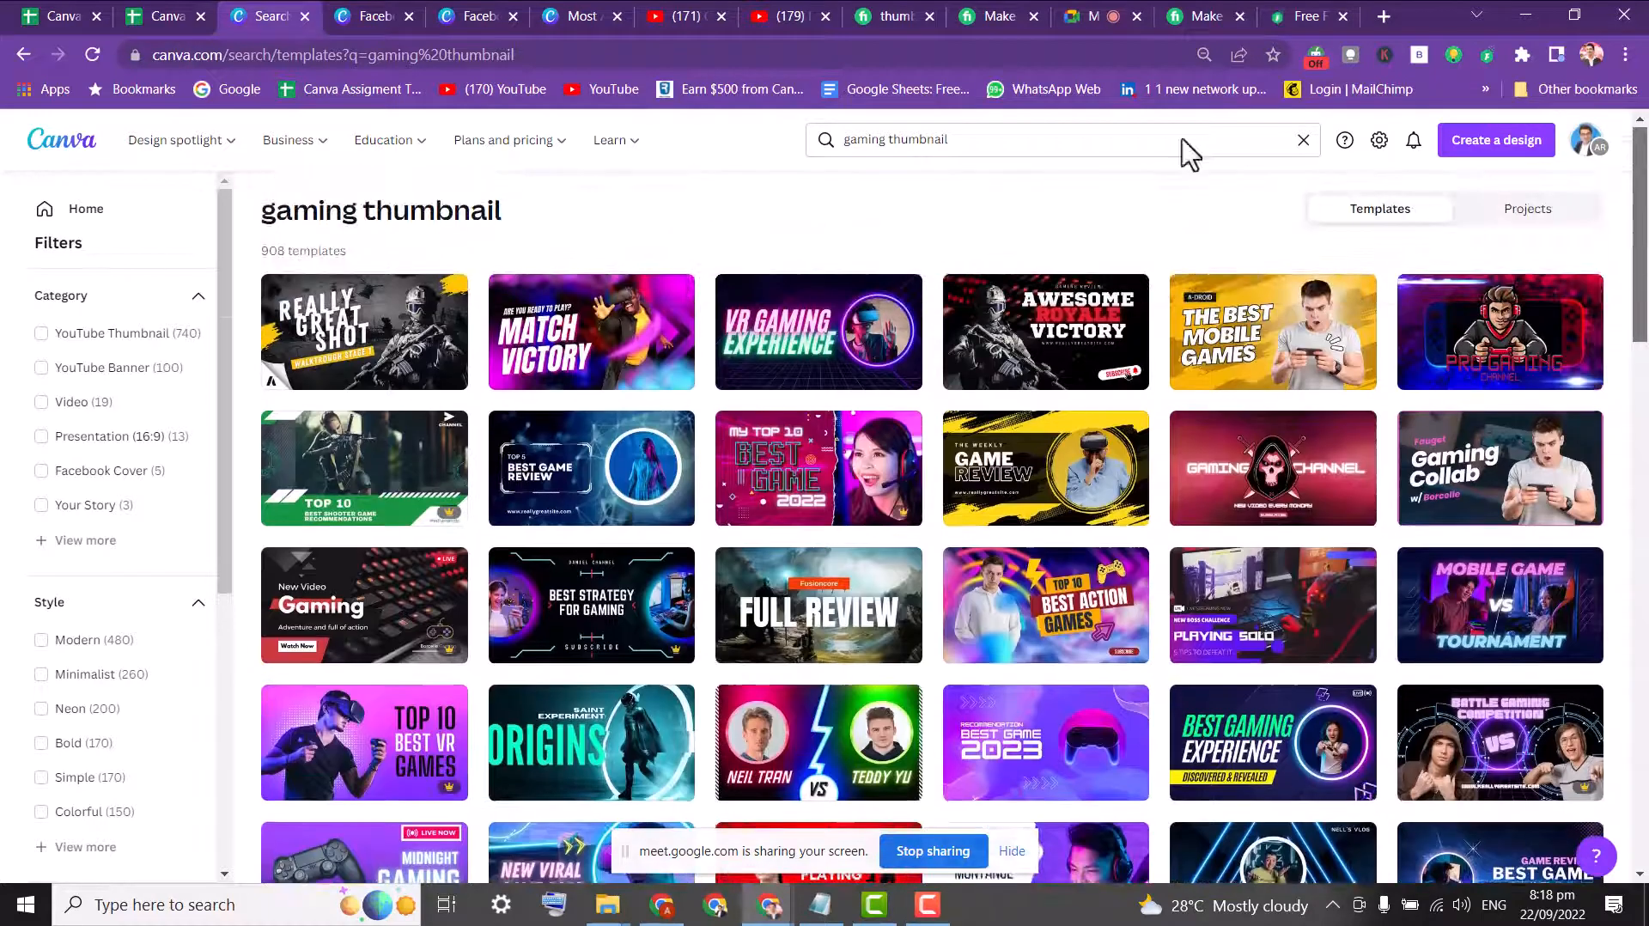
- Replace the template search with "cooking thumail" and run it
click(908, 147)
drag(811, 143, 749, 171)
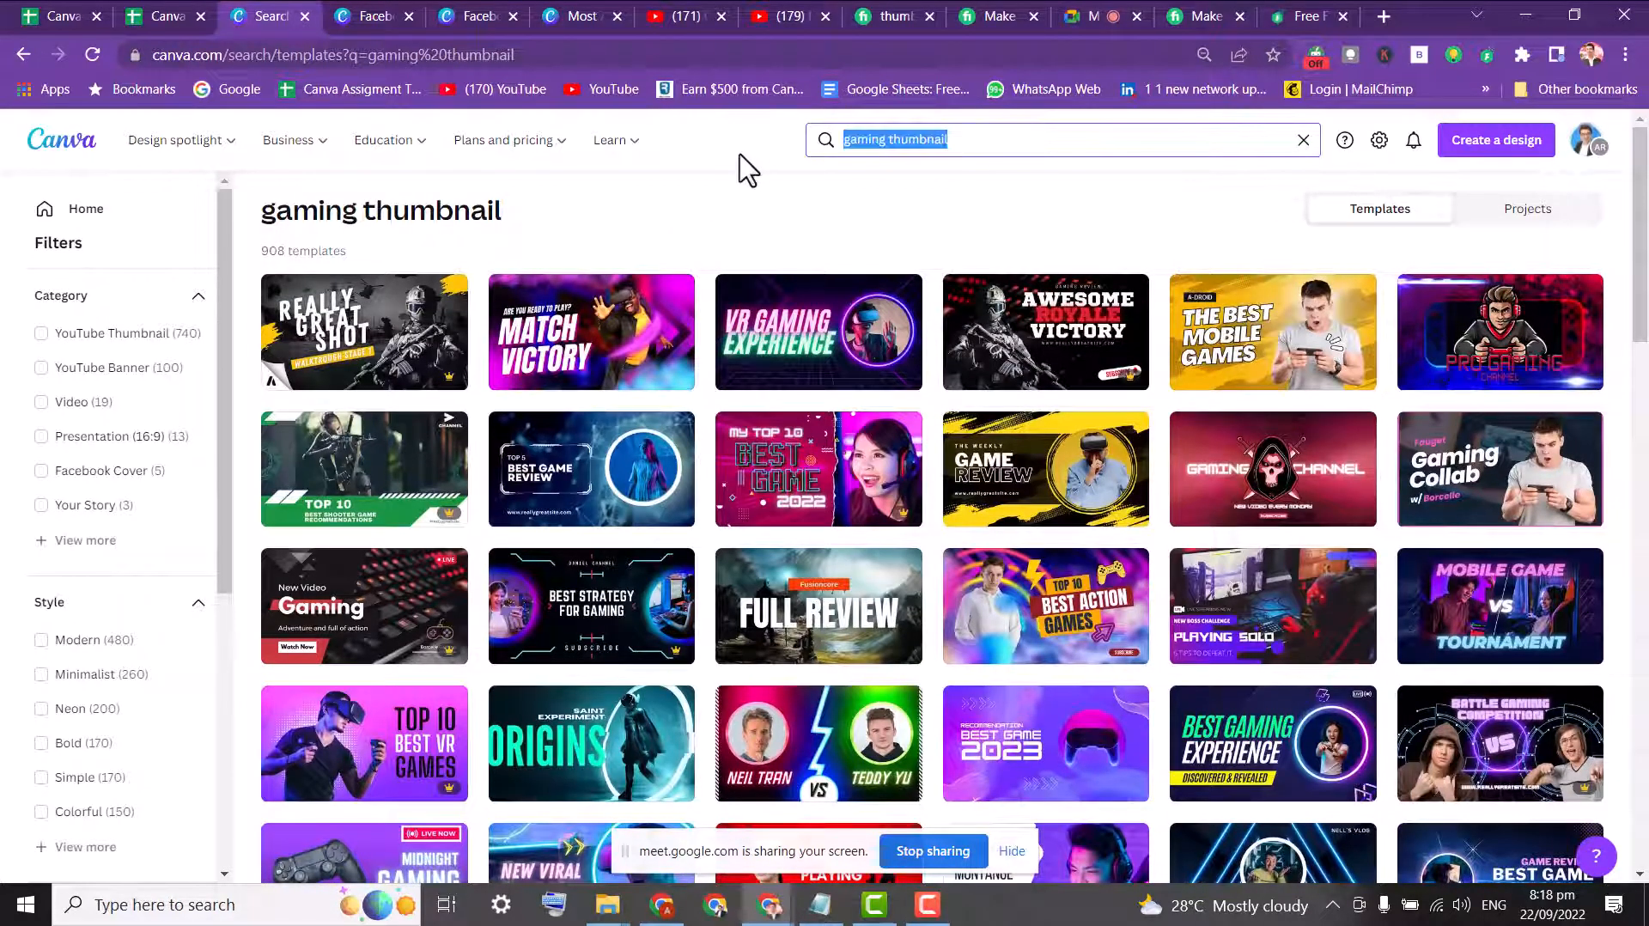
key(BackSpace)
text(cok)
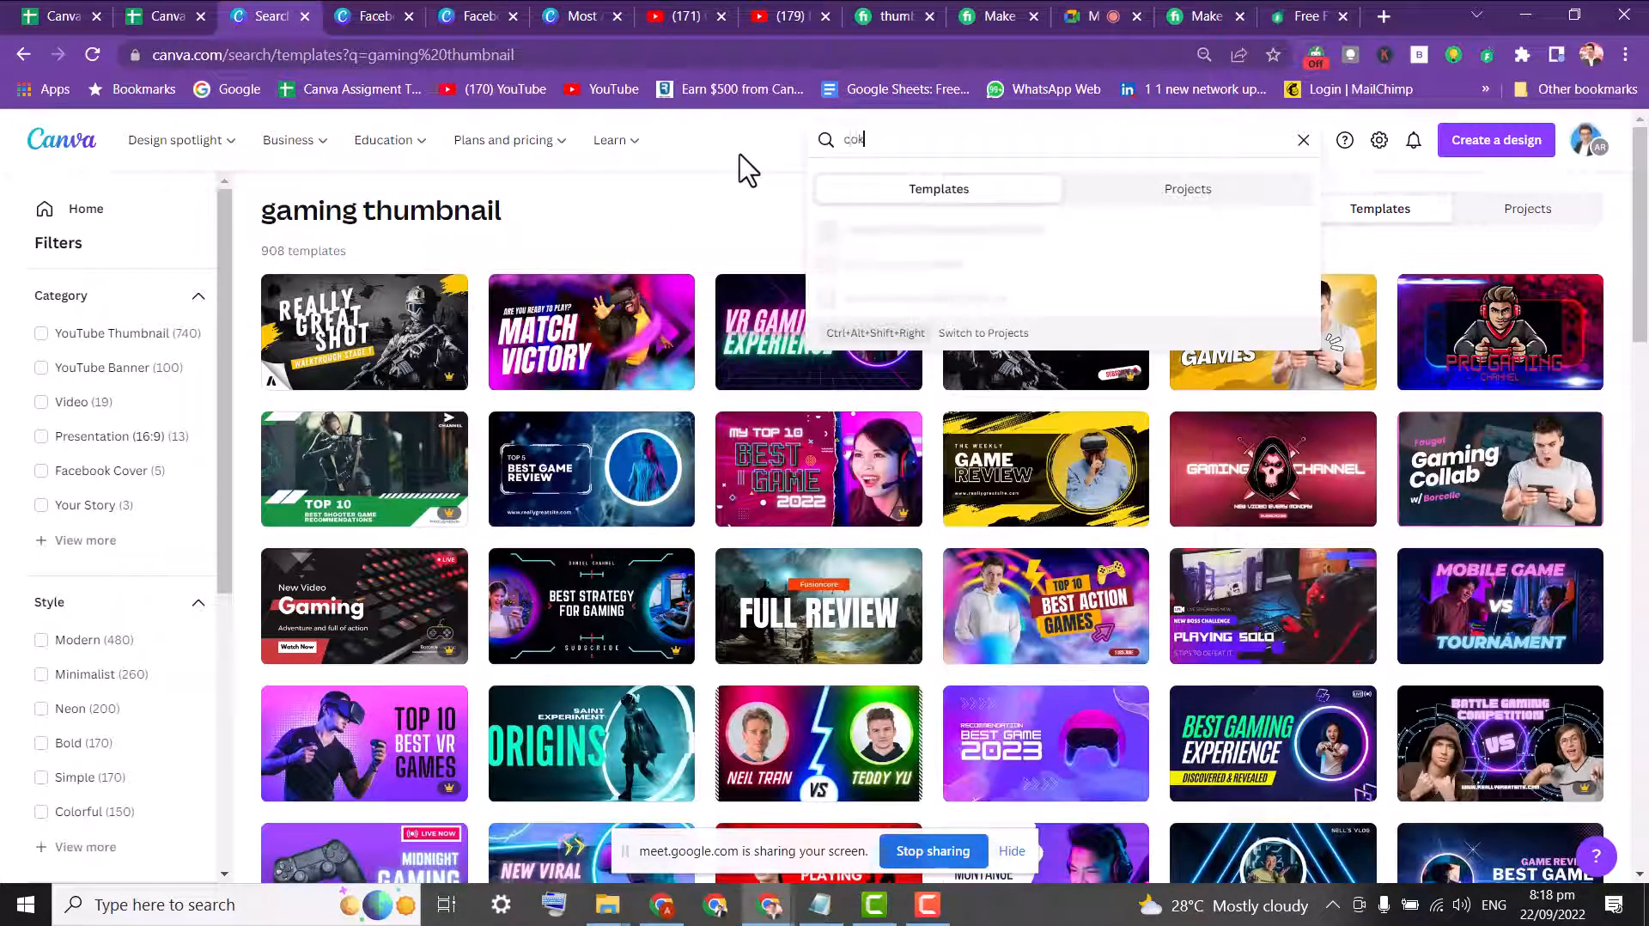
key(BackSpace)
key(BackSpace)
text(ooking)
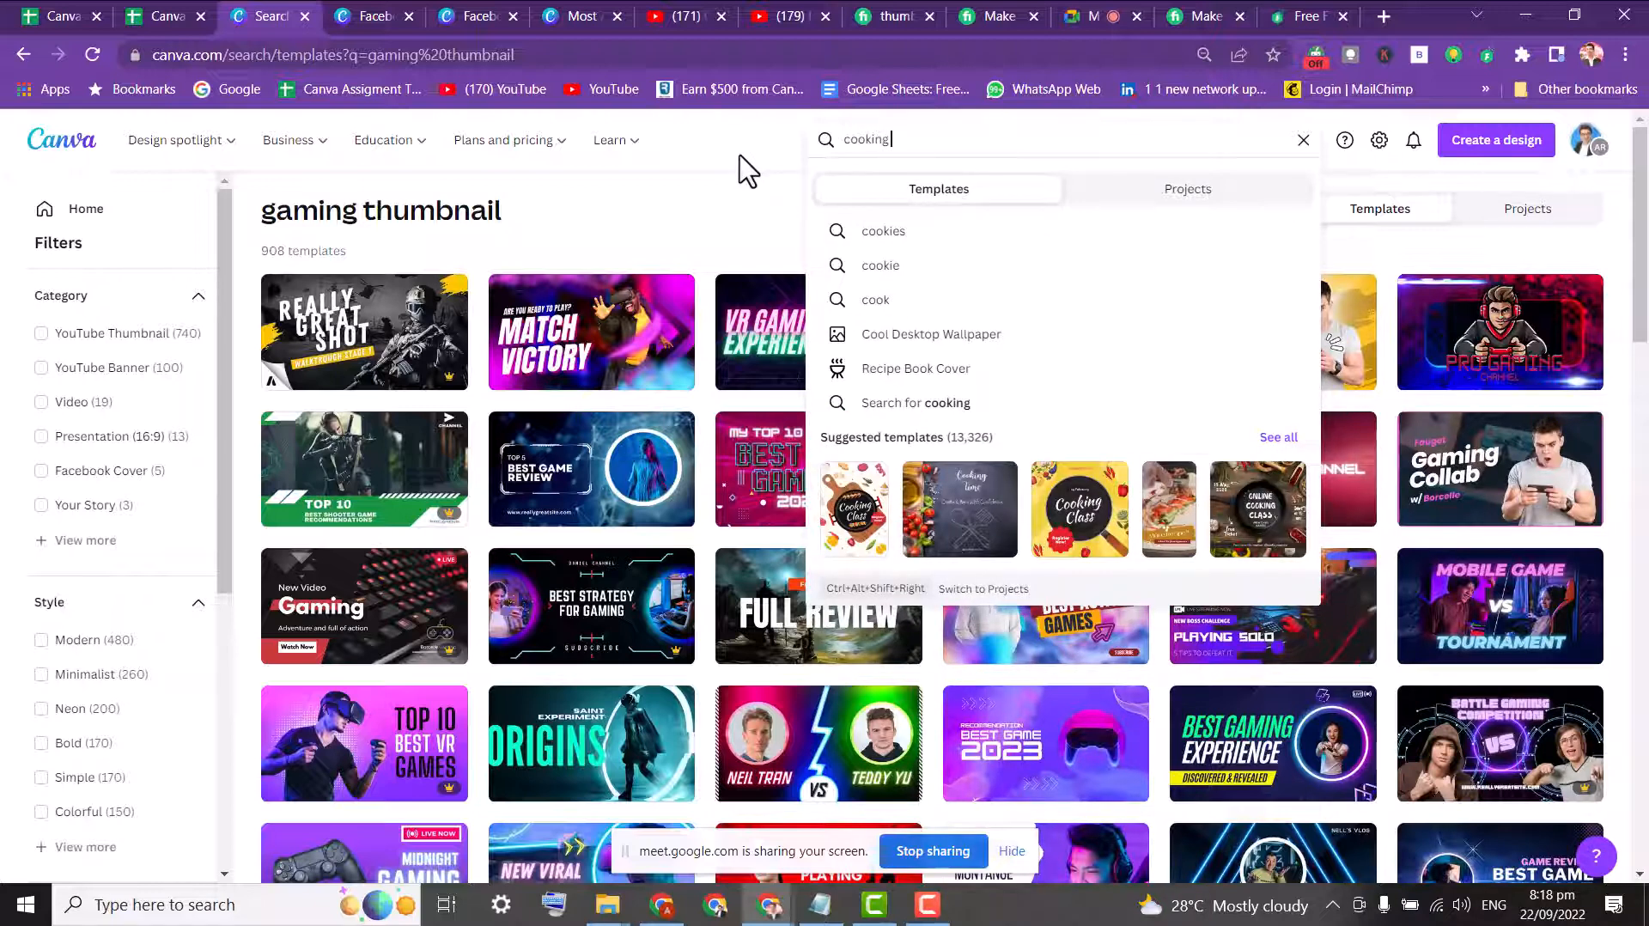
text( thumail)
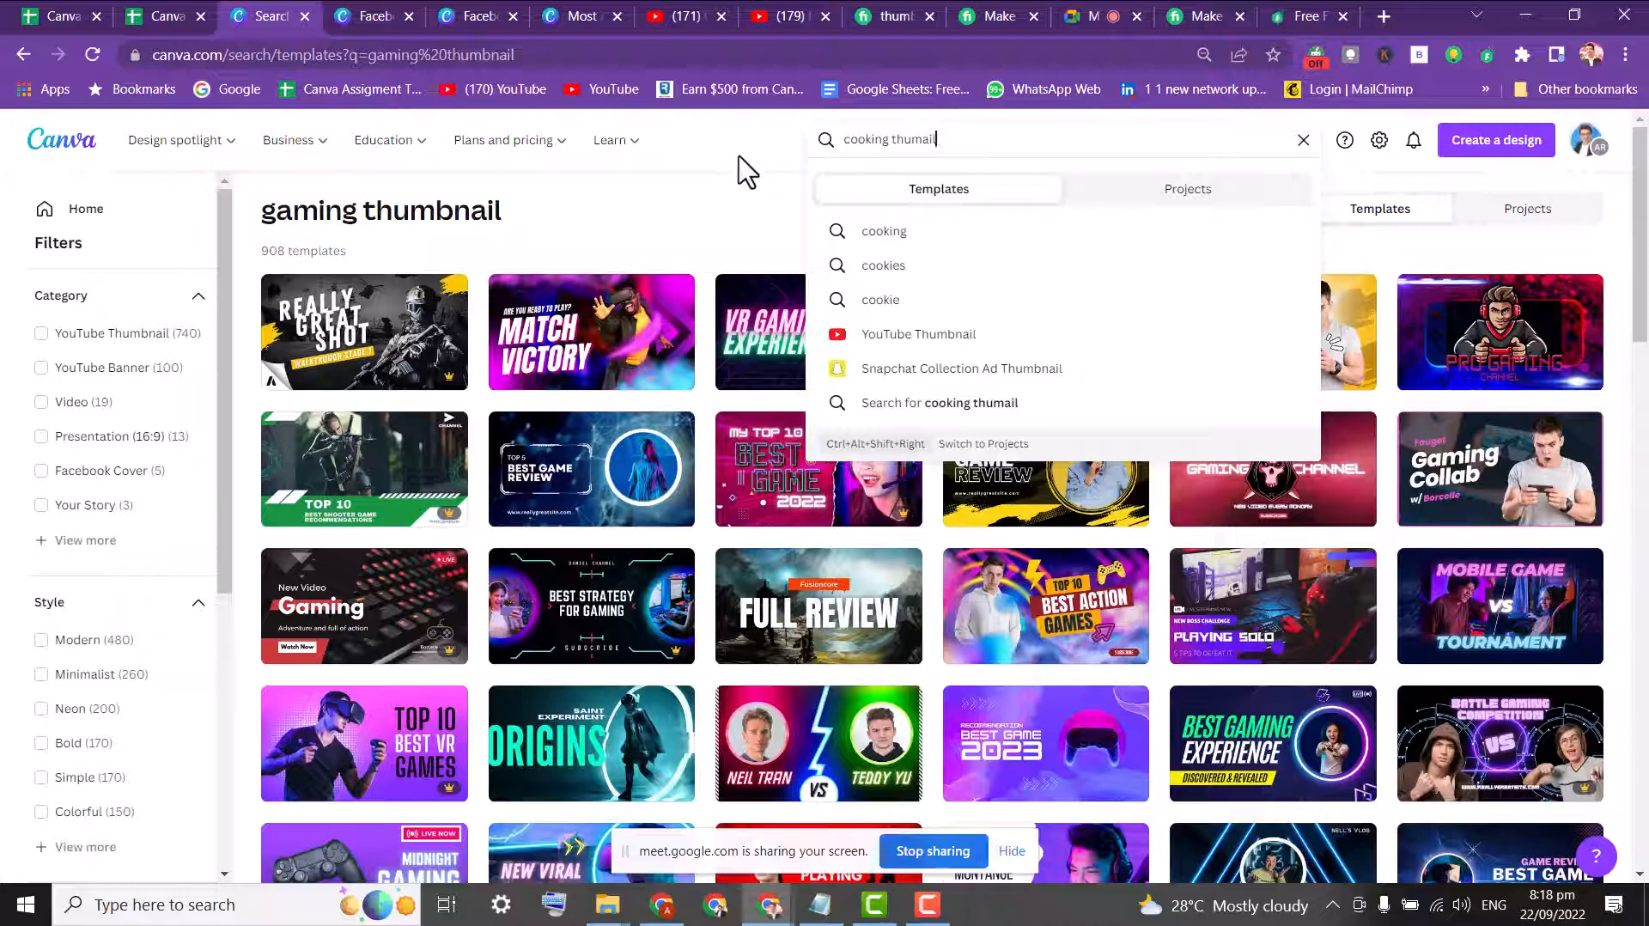
key(Return)
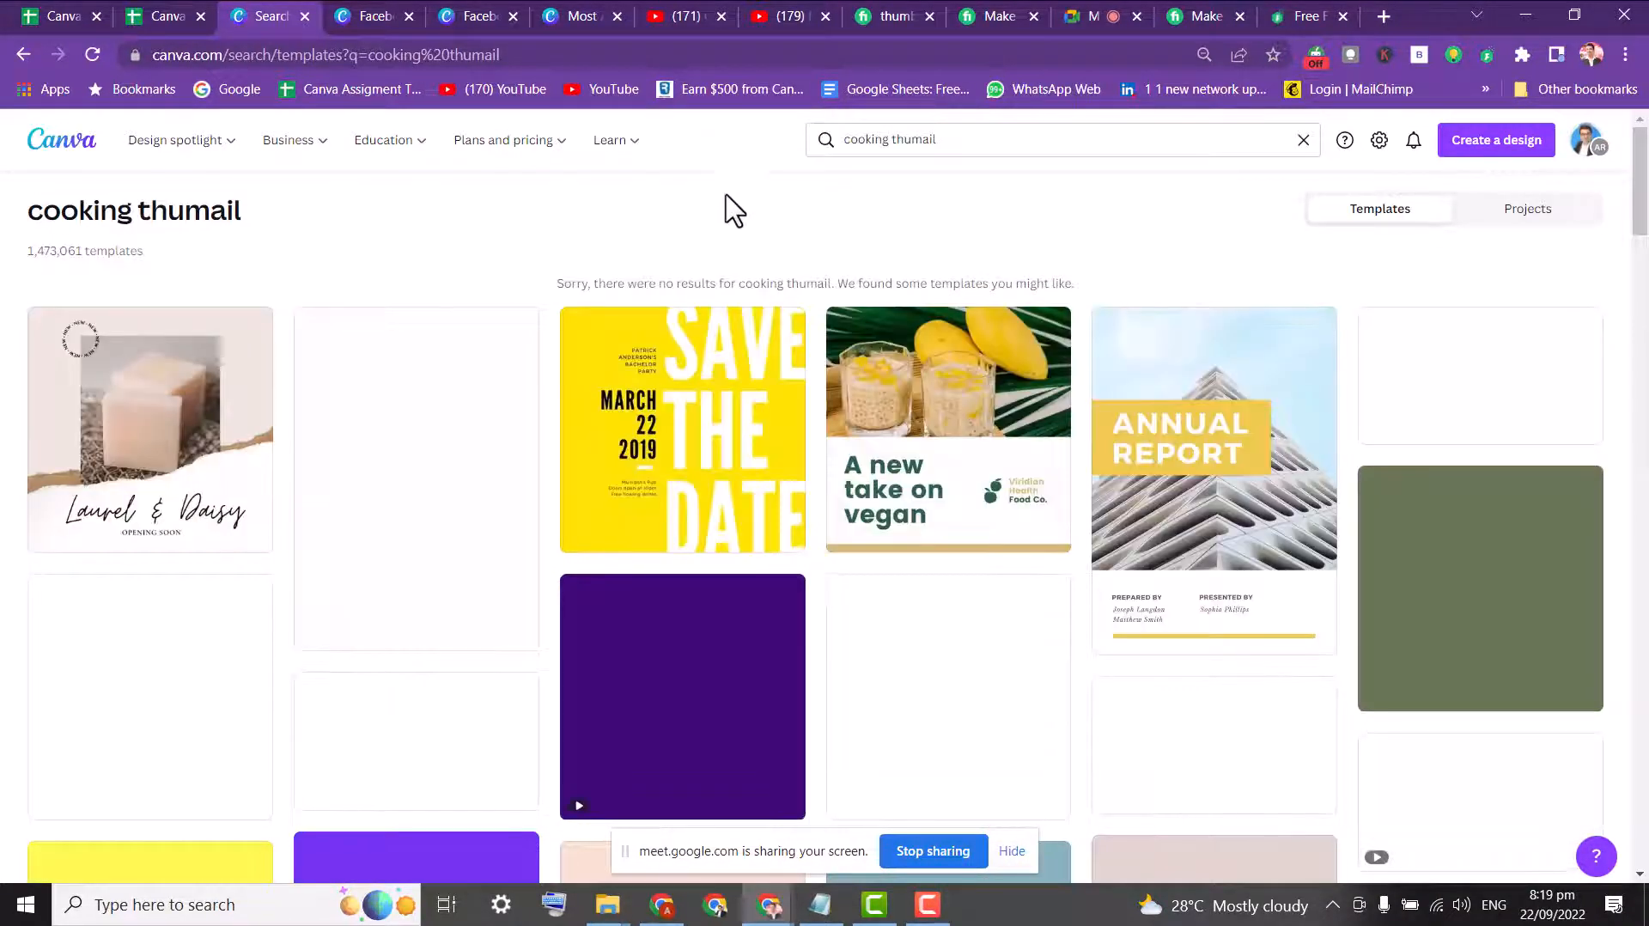
- Change the search to "cooking thumb", choose the YouTube Thumbnail suggestion and create a blank YouTube thumbnail
drag(982, 139, 921, 163)
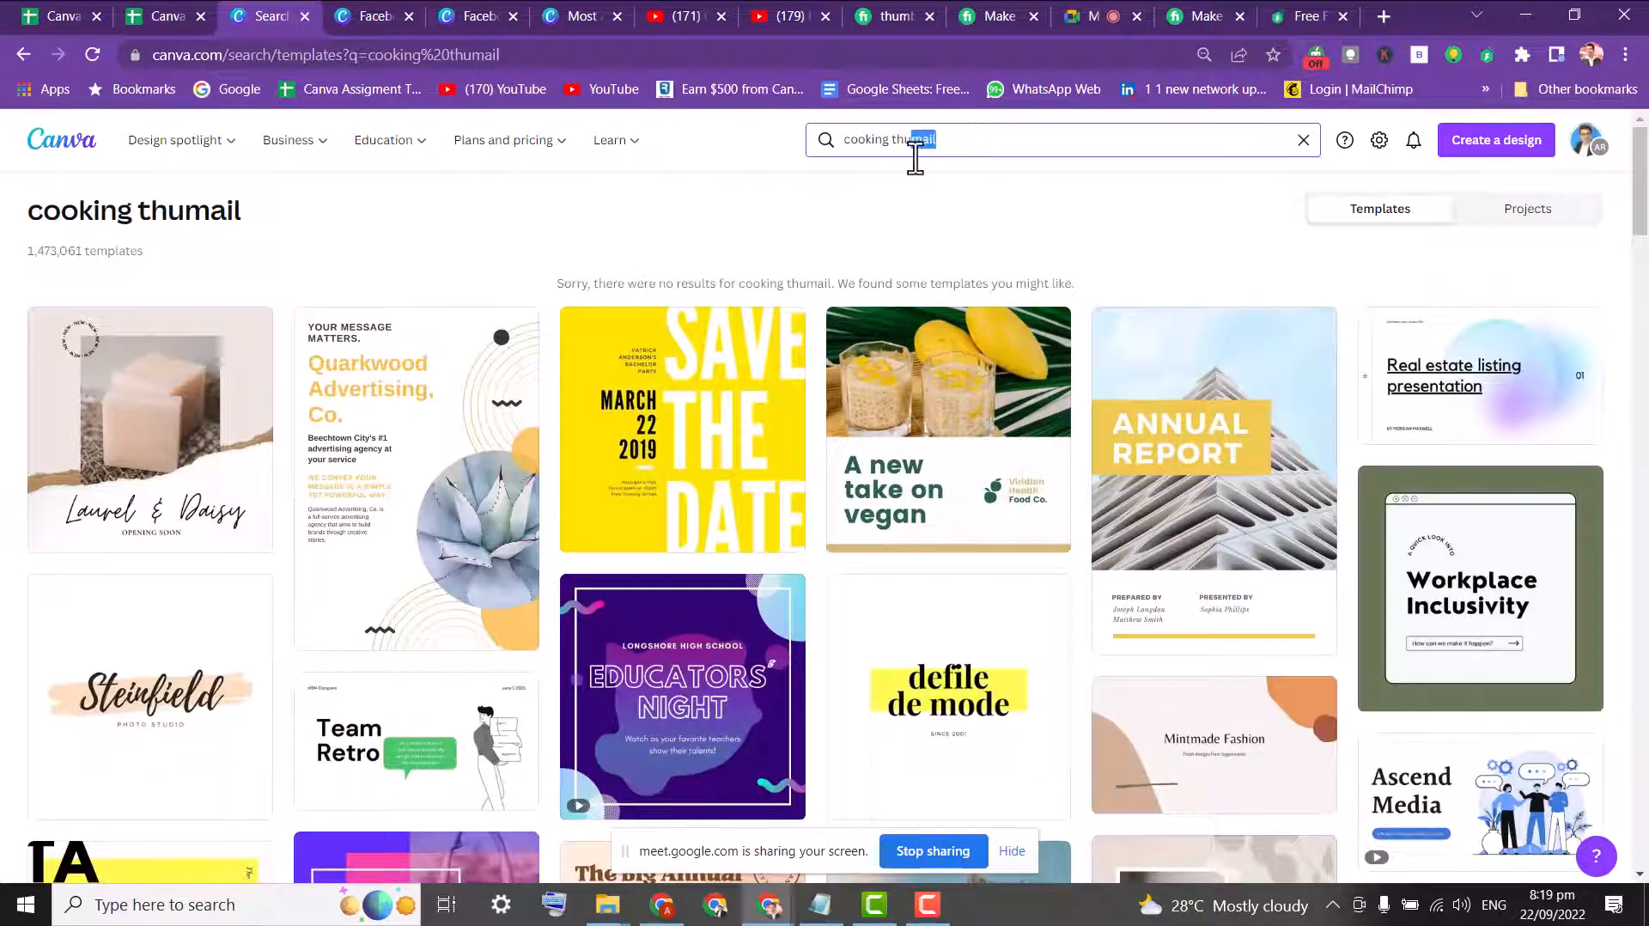
key(BackSpace)
key(BackSpace)
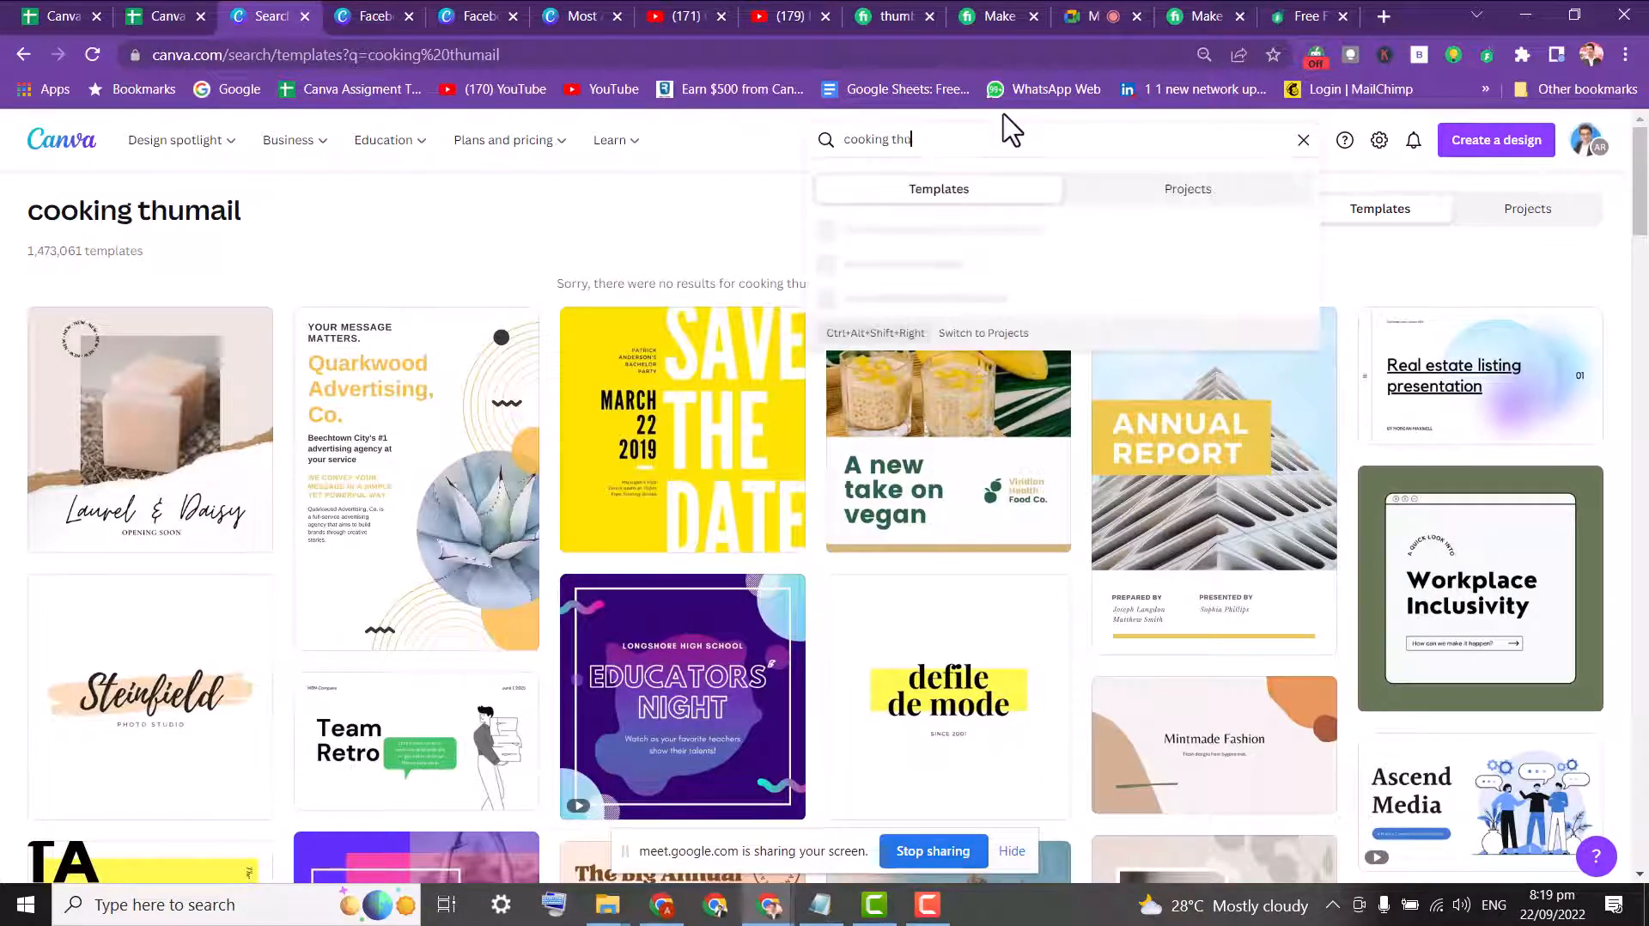
text(mb)
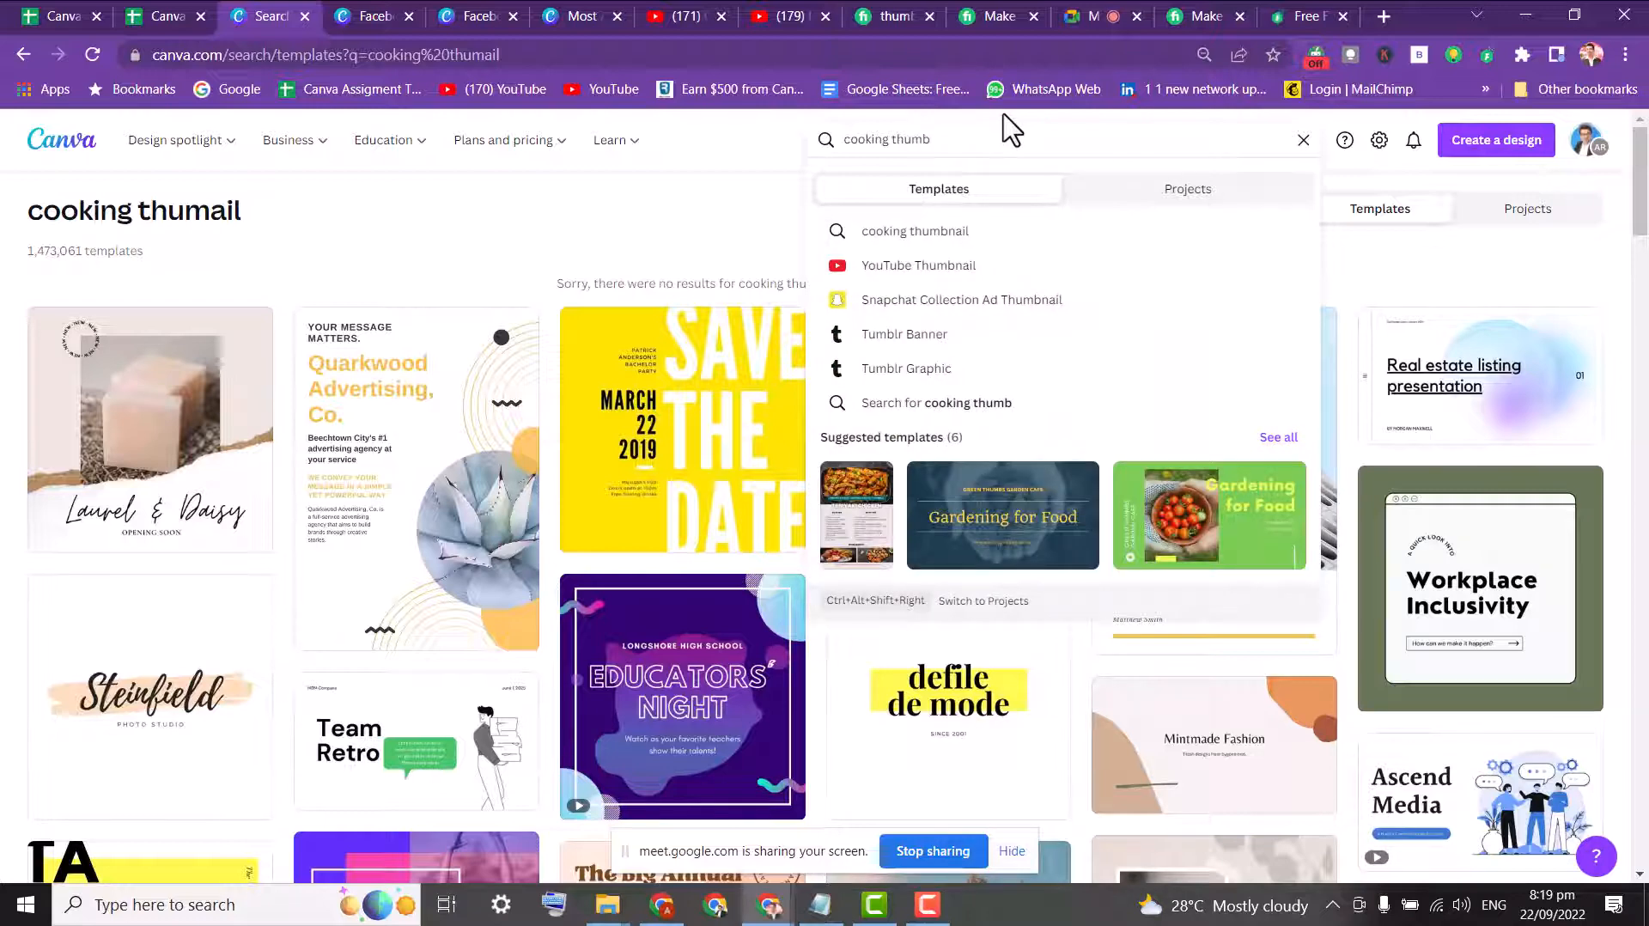
click(896, 268)
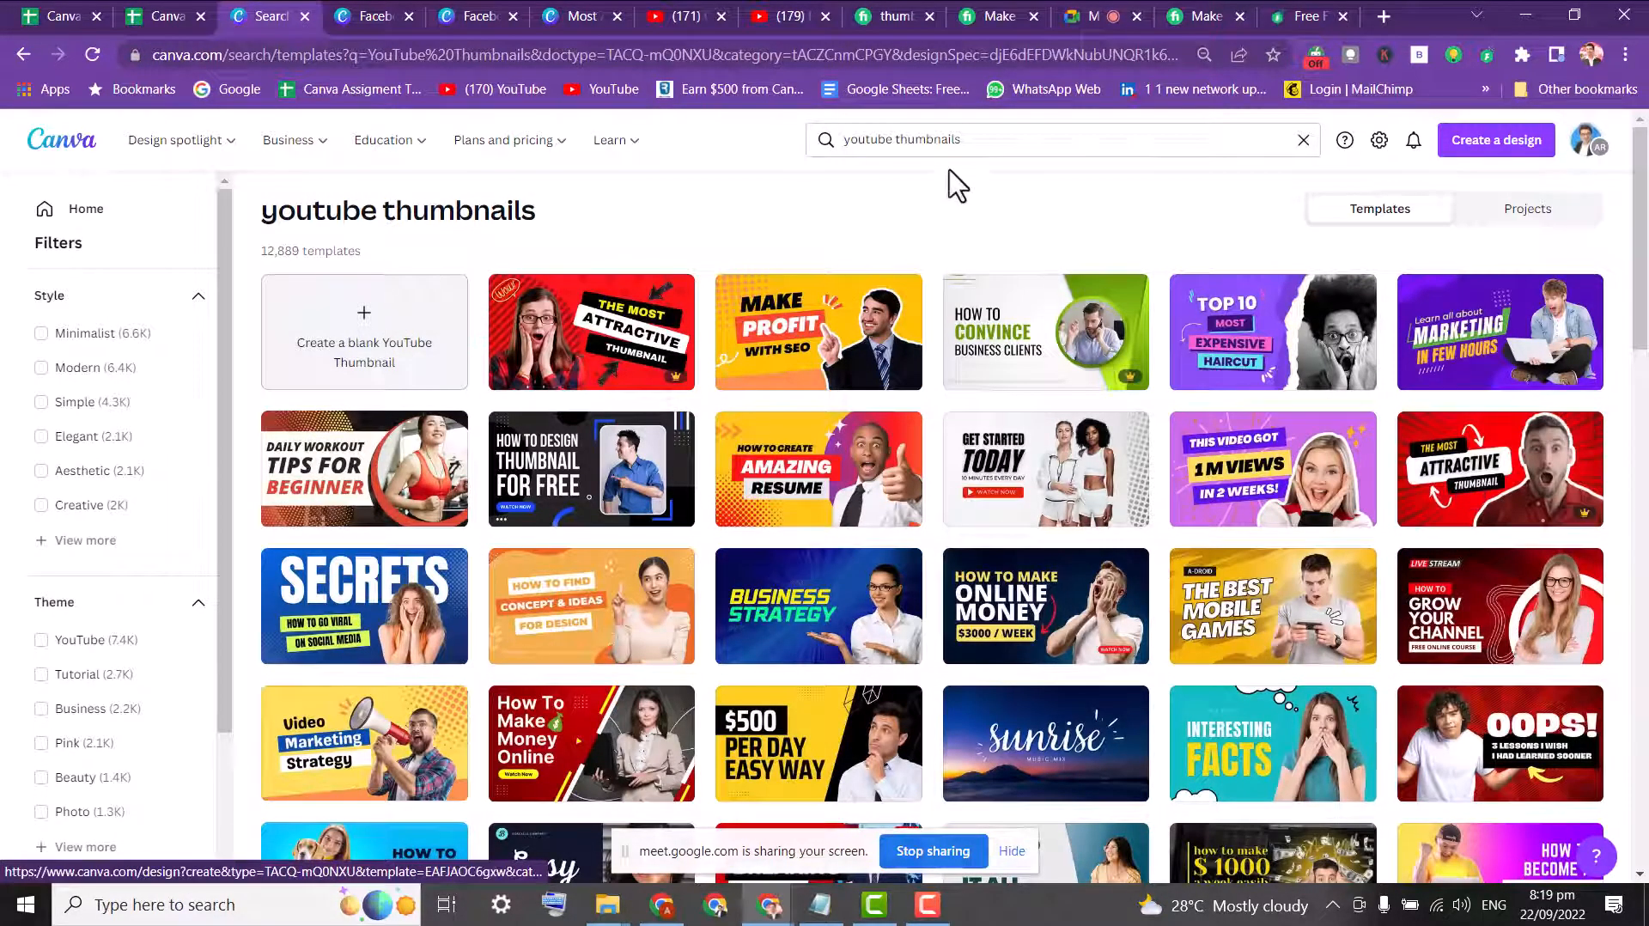
click(351, 336)
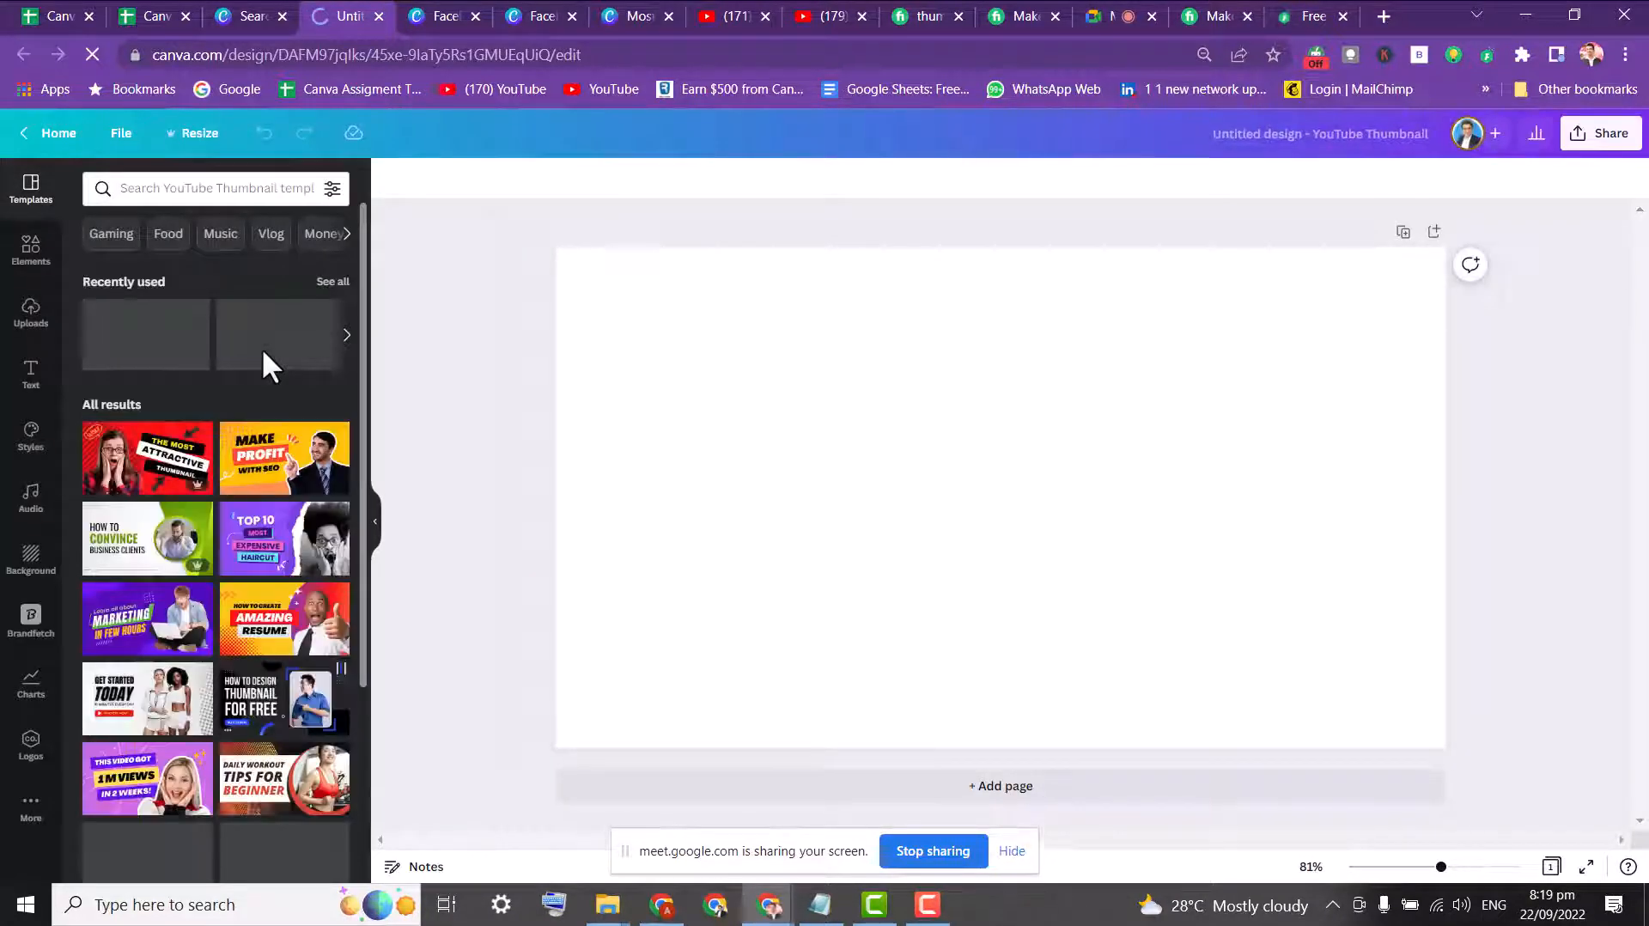
- Search the YouTube thumbnail templates inside the new design for "cooking"
click(198, 189)
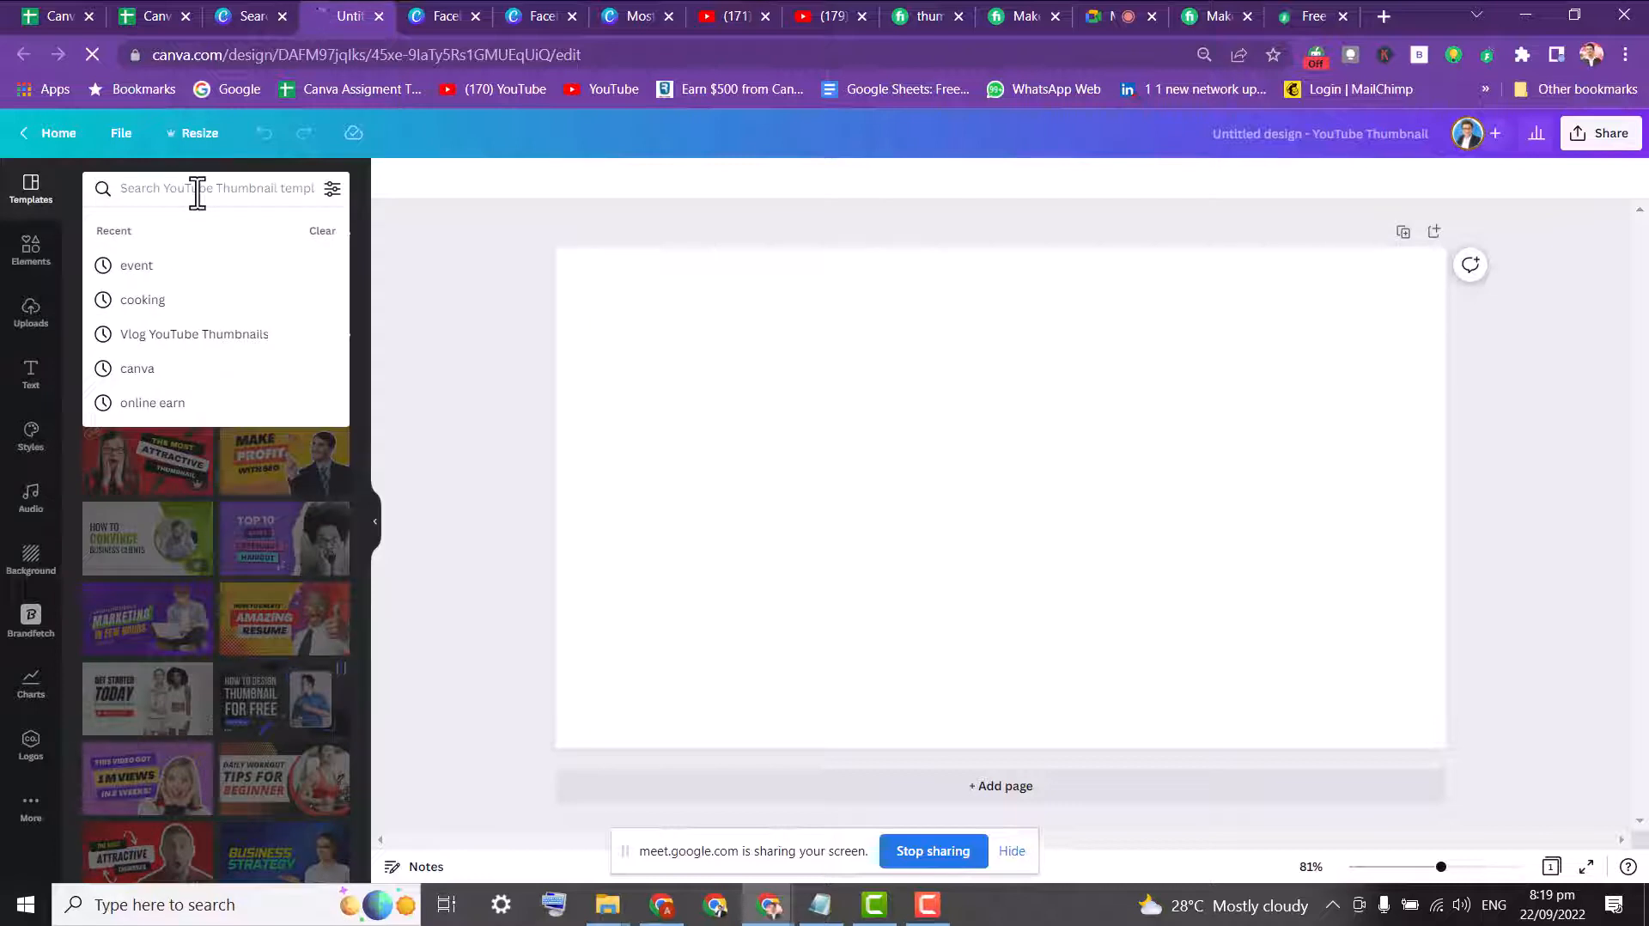
text(cook)
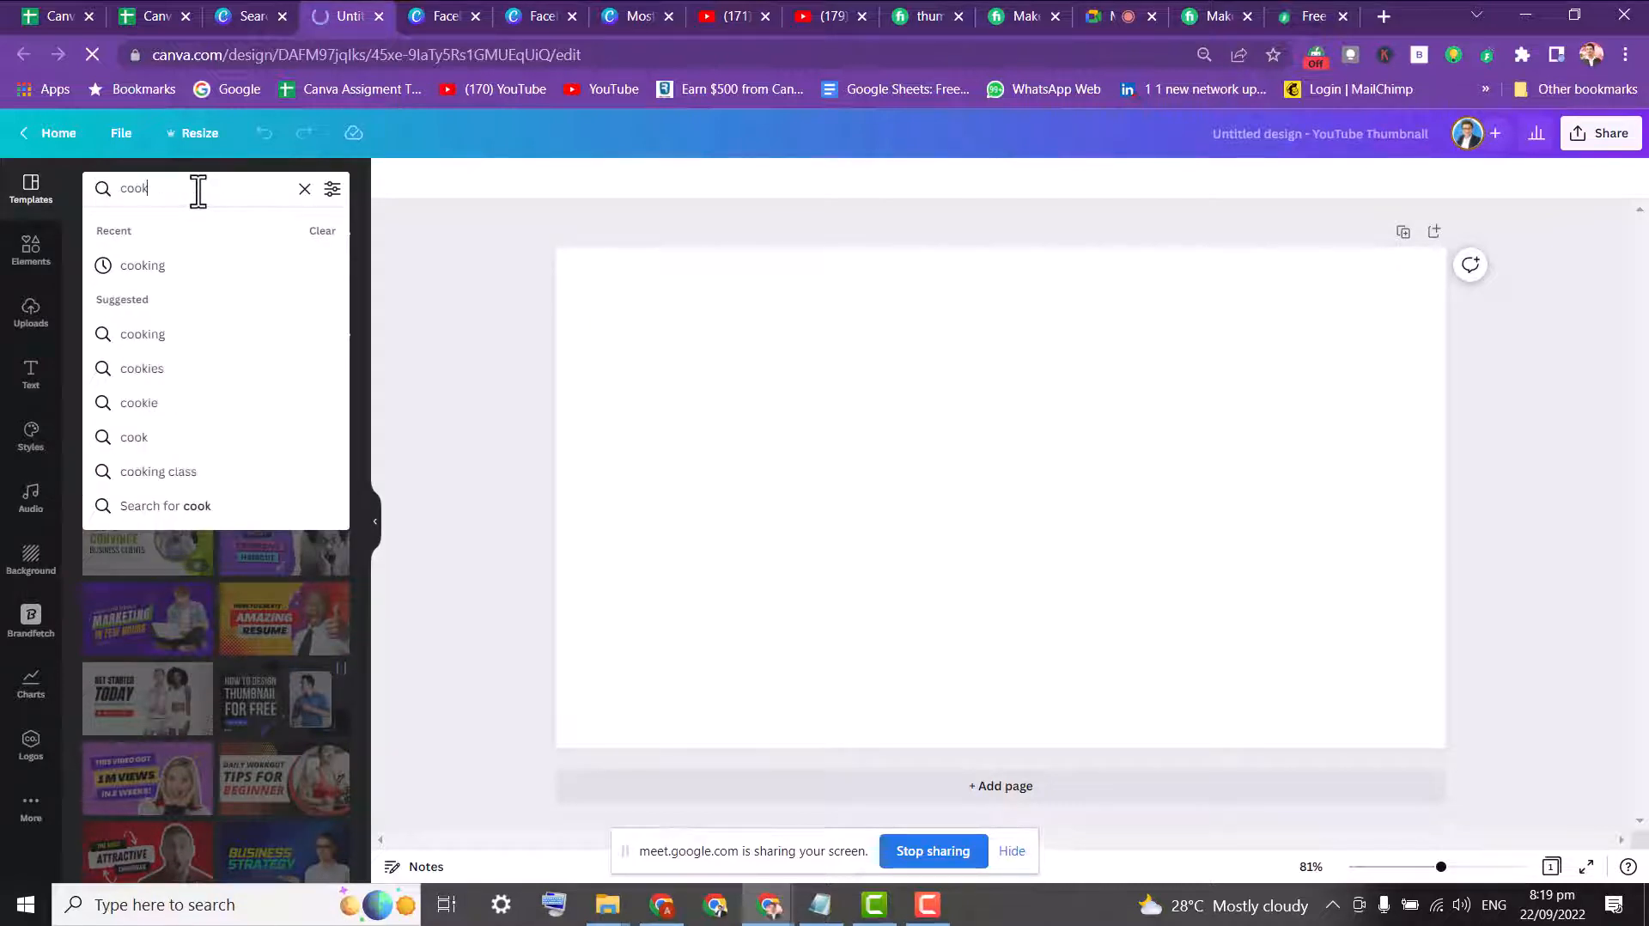
click(172, 266)
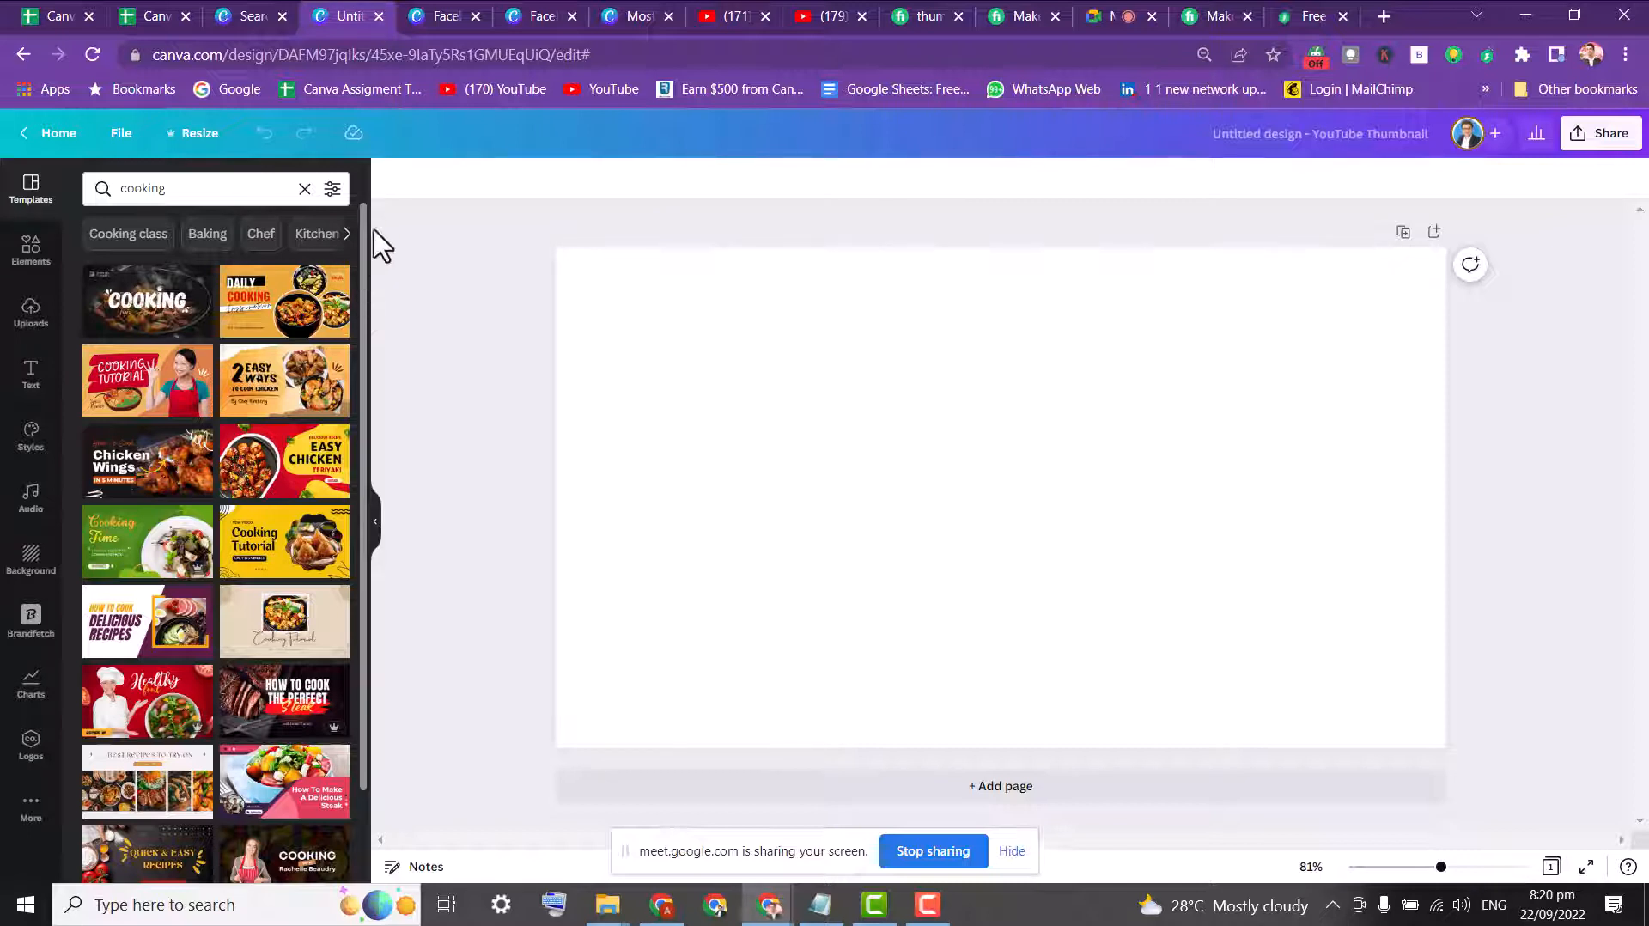
- Search the templates for "travel vlog" and apply the yellow TRAVEL VLOG template with the man in a hat to the blank page
click(205, 191)
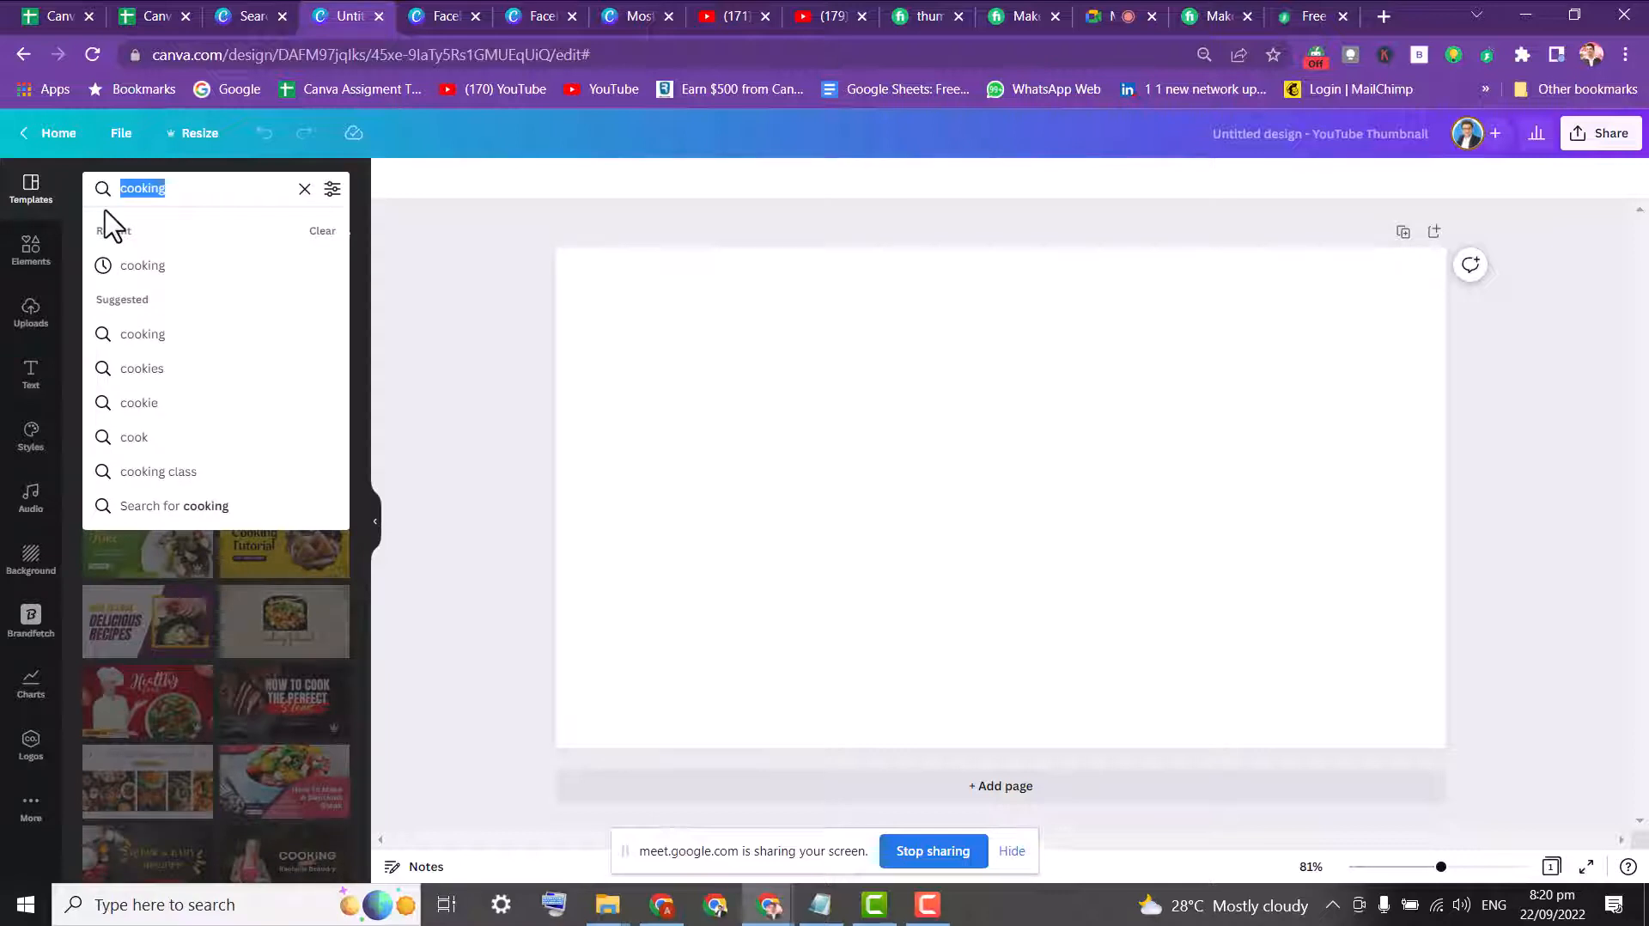
key(BackSpace)
text(t)
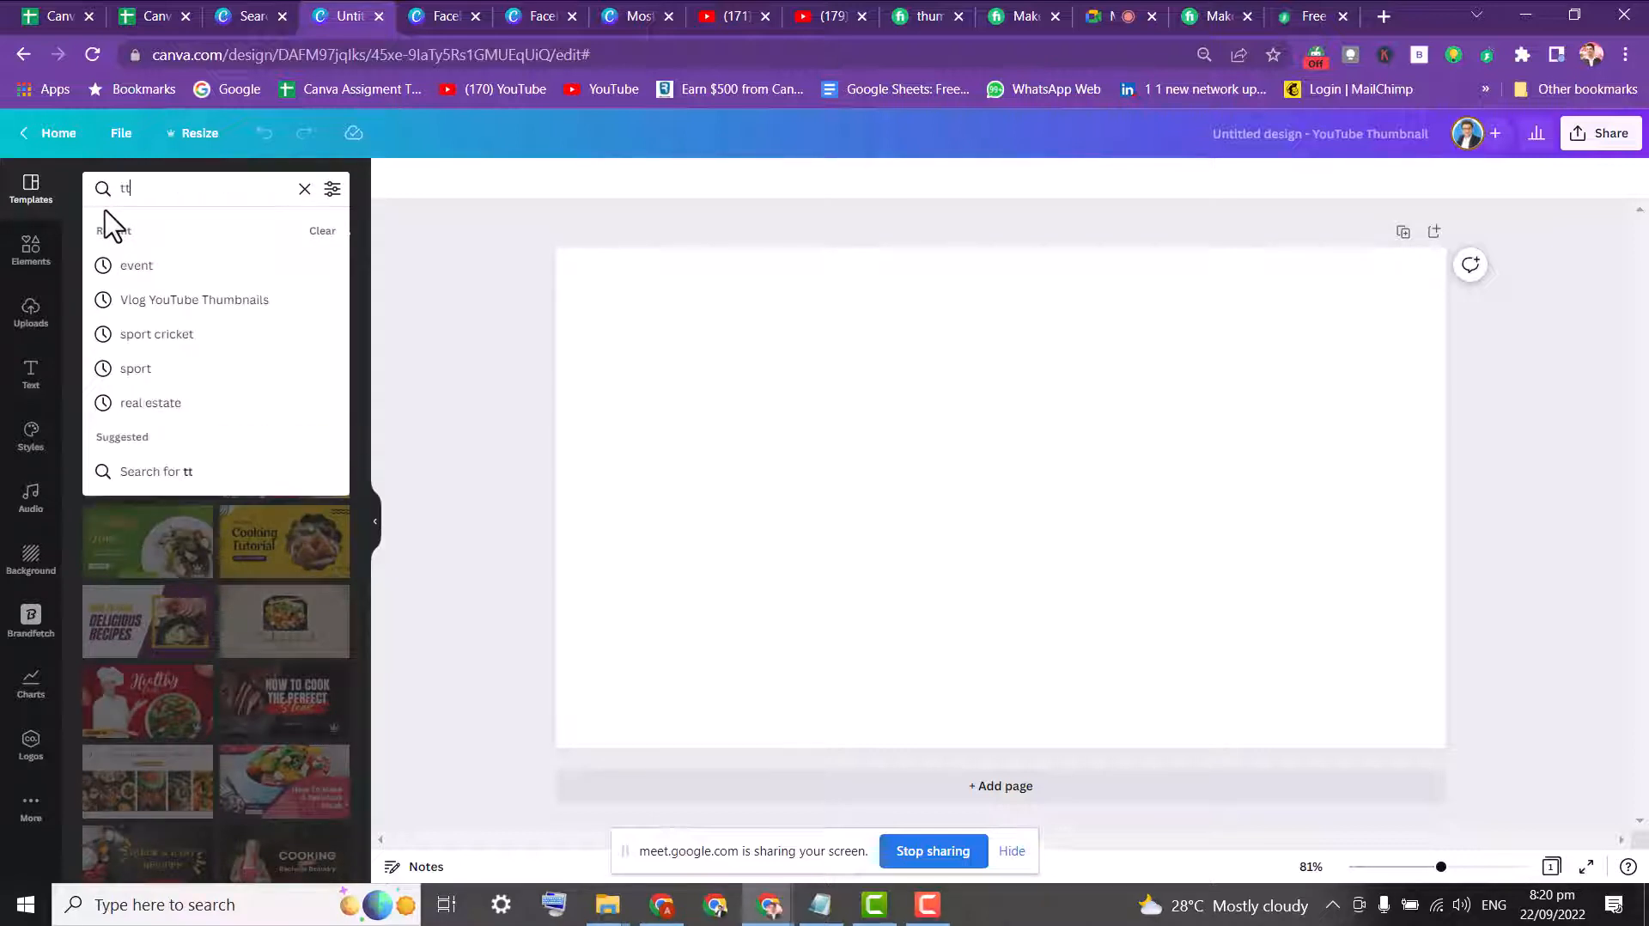
text(ravel)
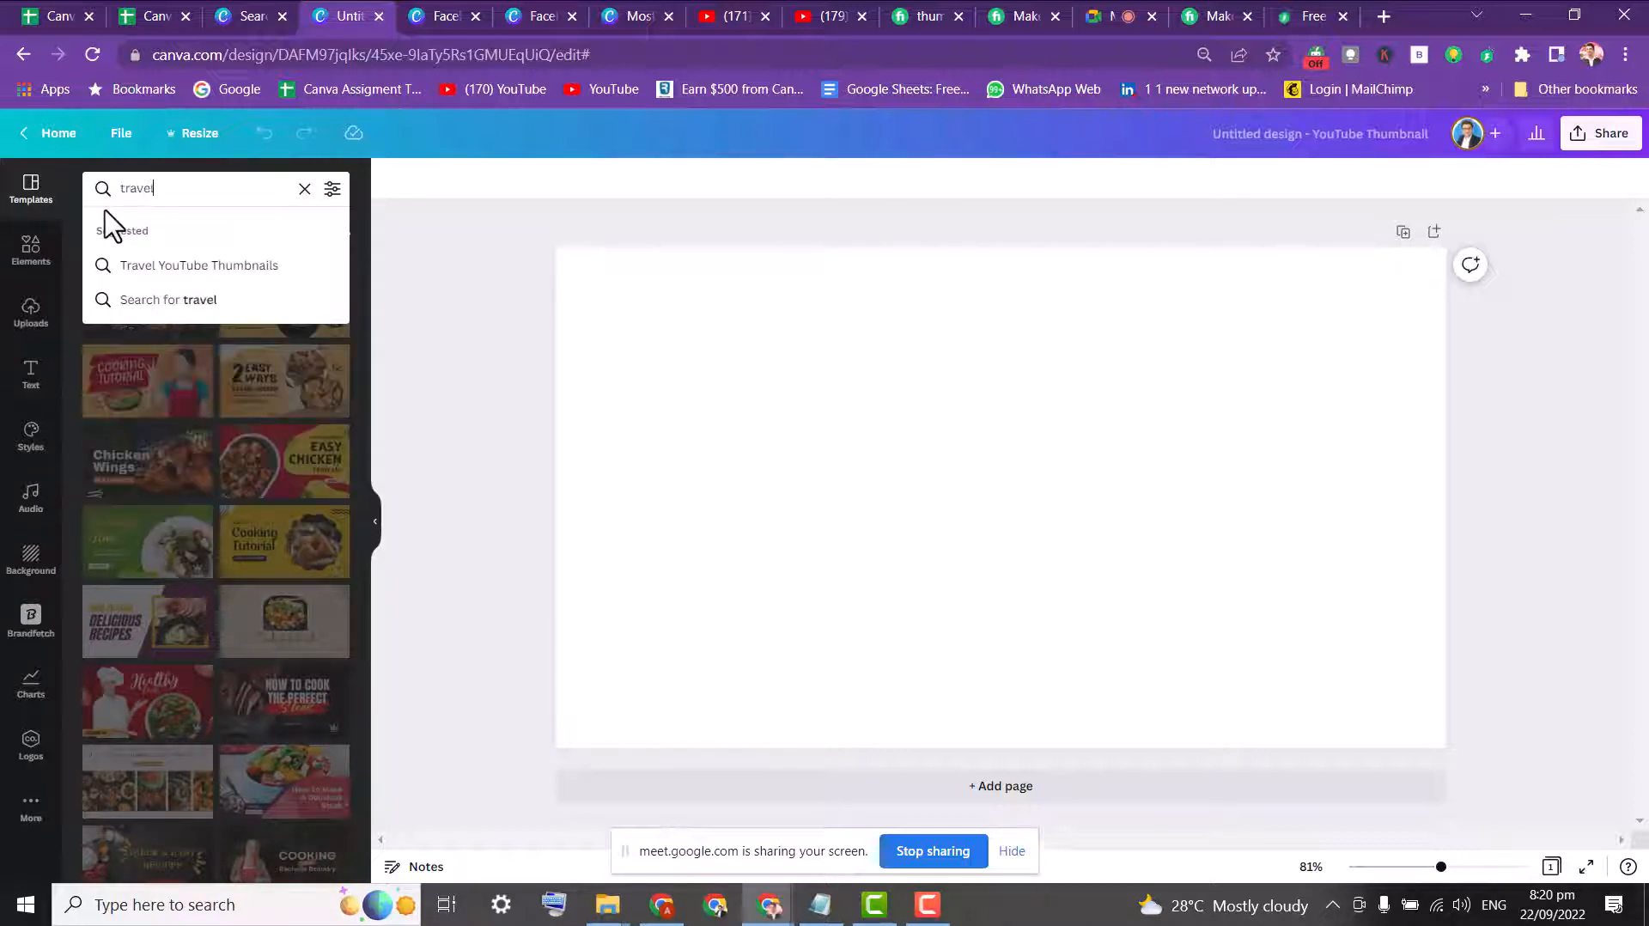
text( vlog)
key(Return)
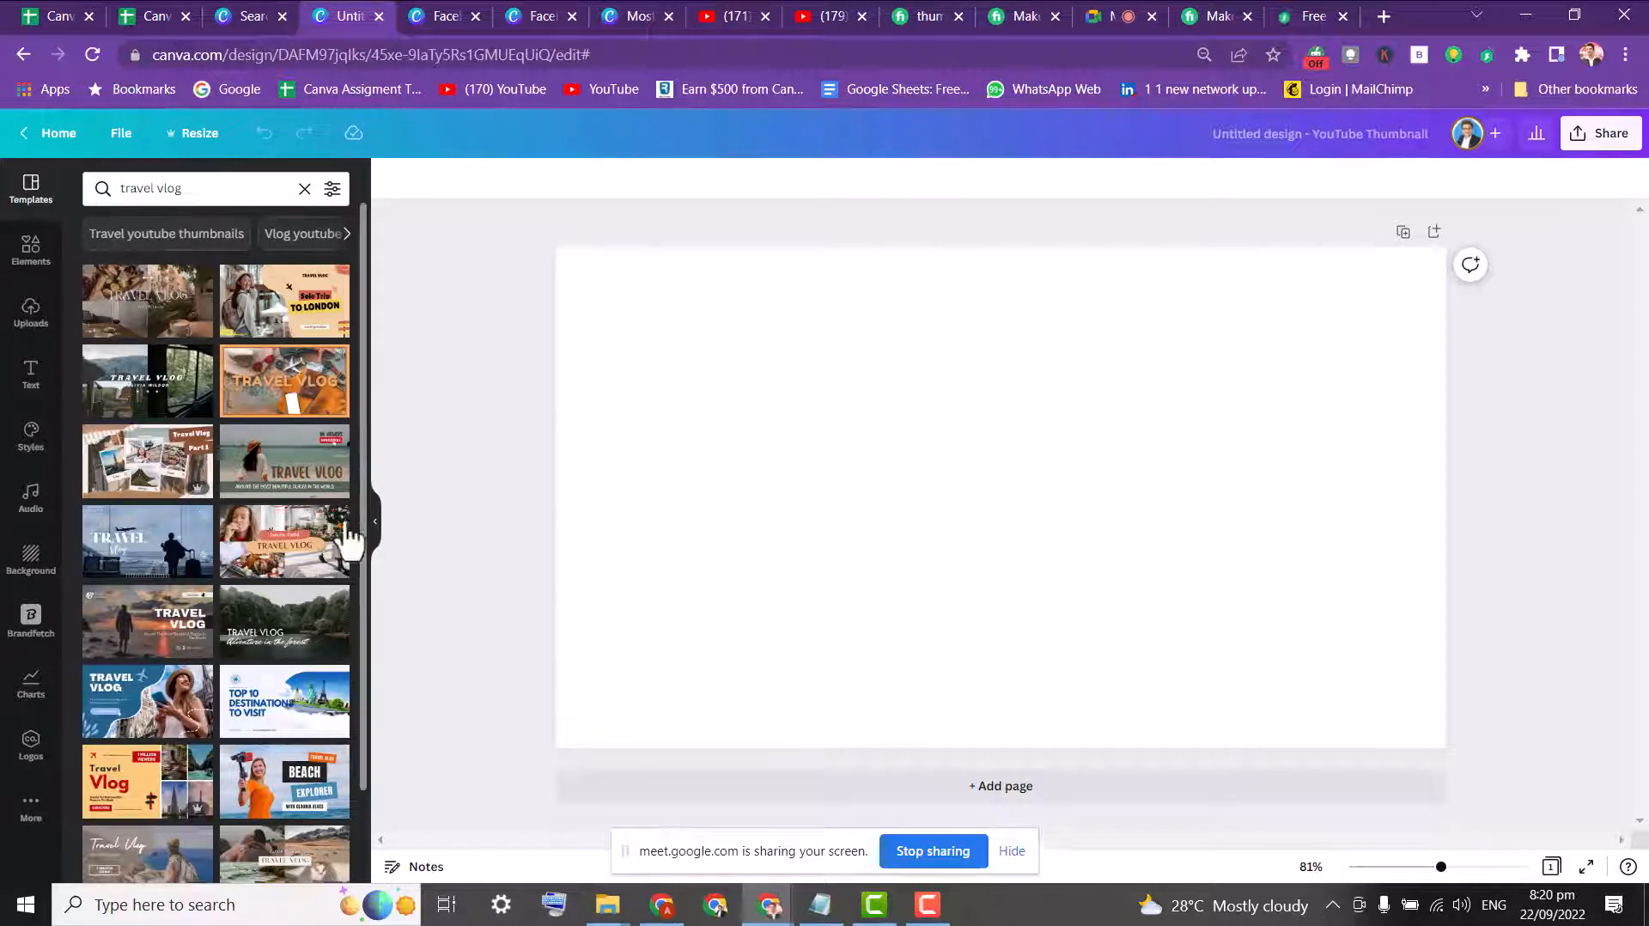
scroll(359, 528, down, 4)
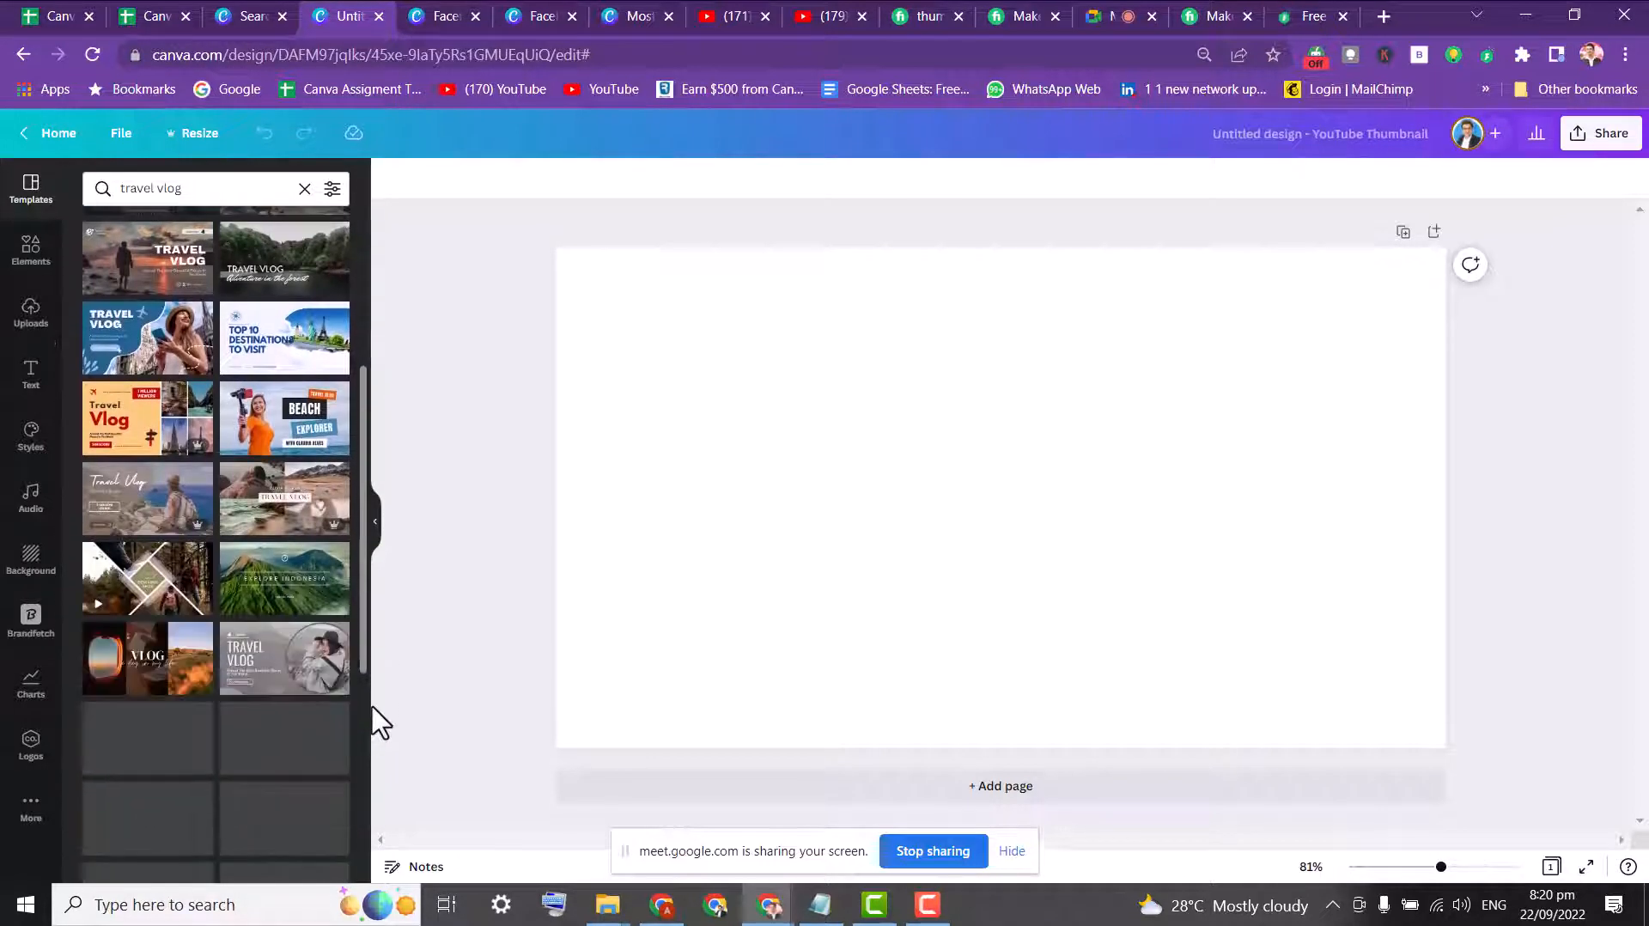
scroll(369, 718, down, 1)
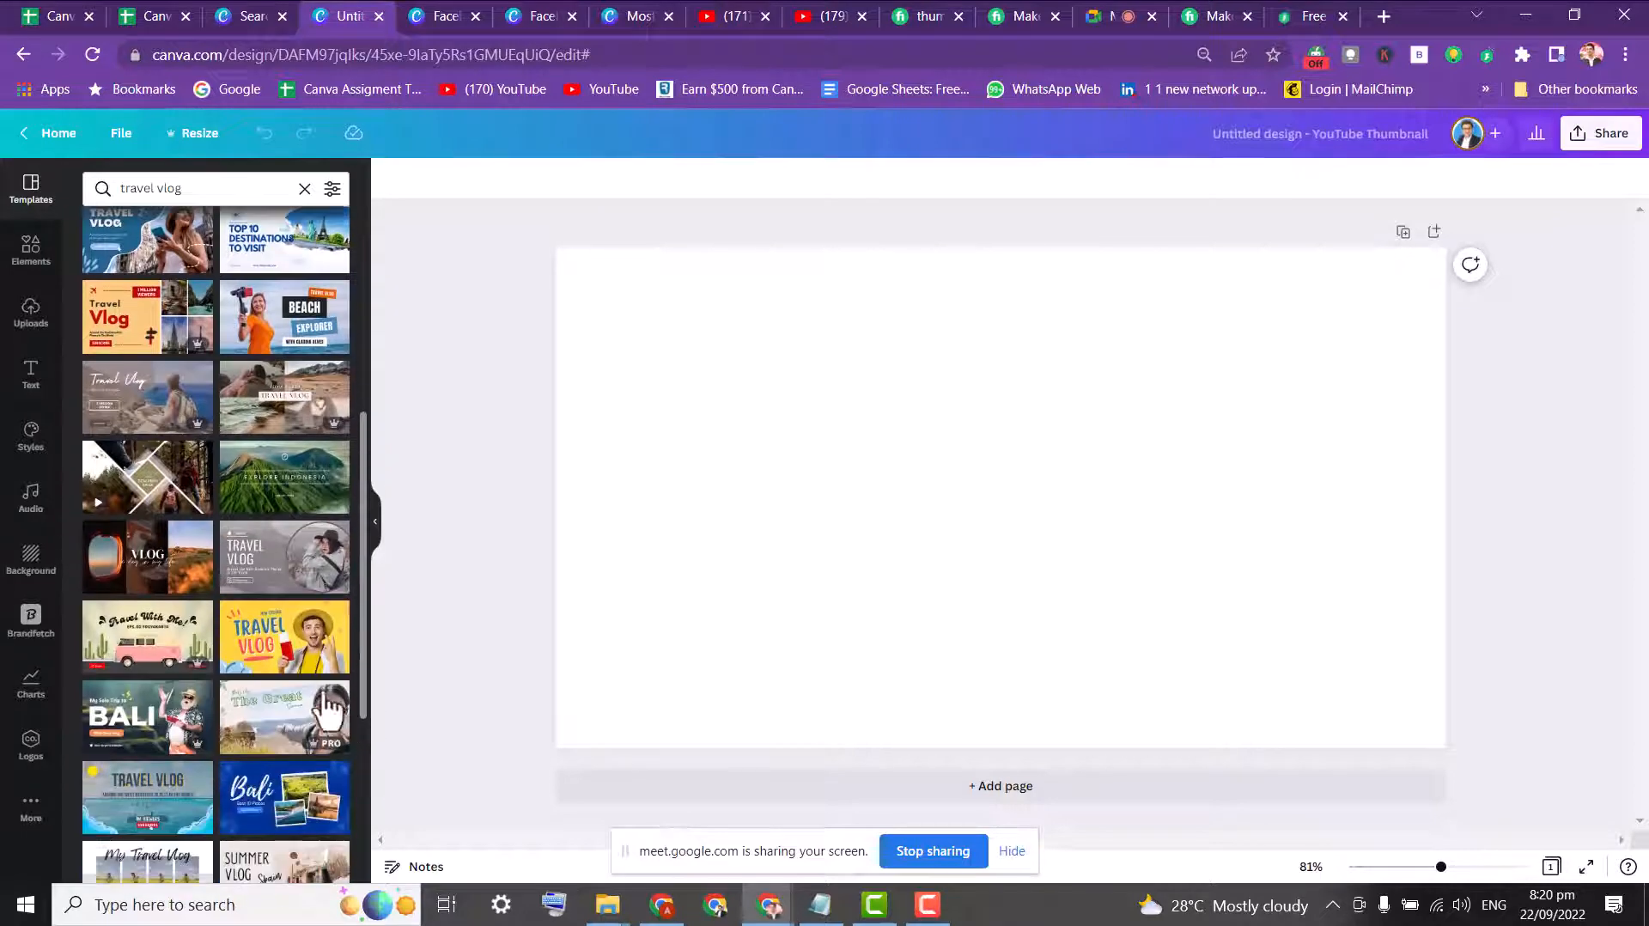
click(264, 653)
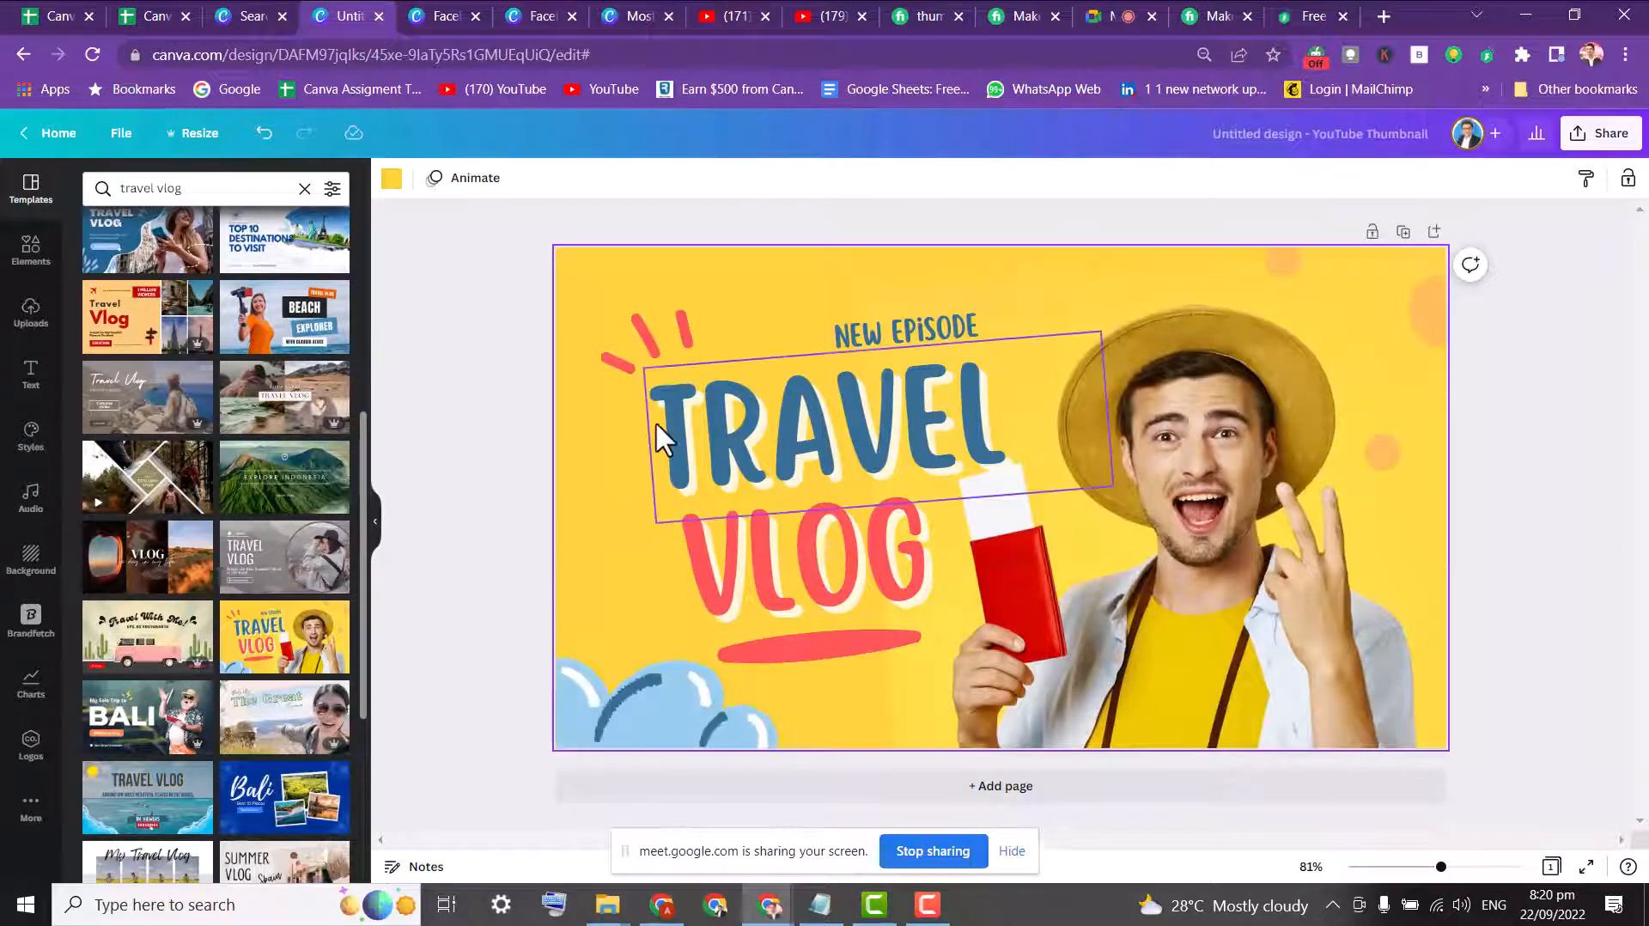
- Move the photo of the man toward the page's right edge and shift the TRAVEL heading slightly down toward VLOG
click(1012, 563)
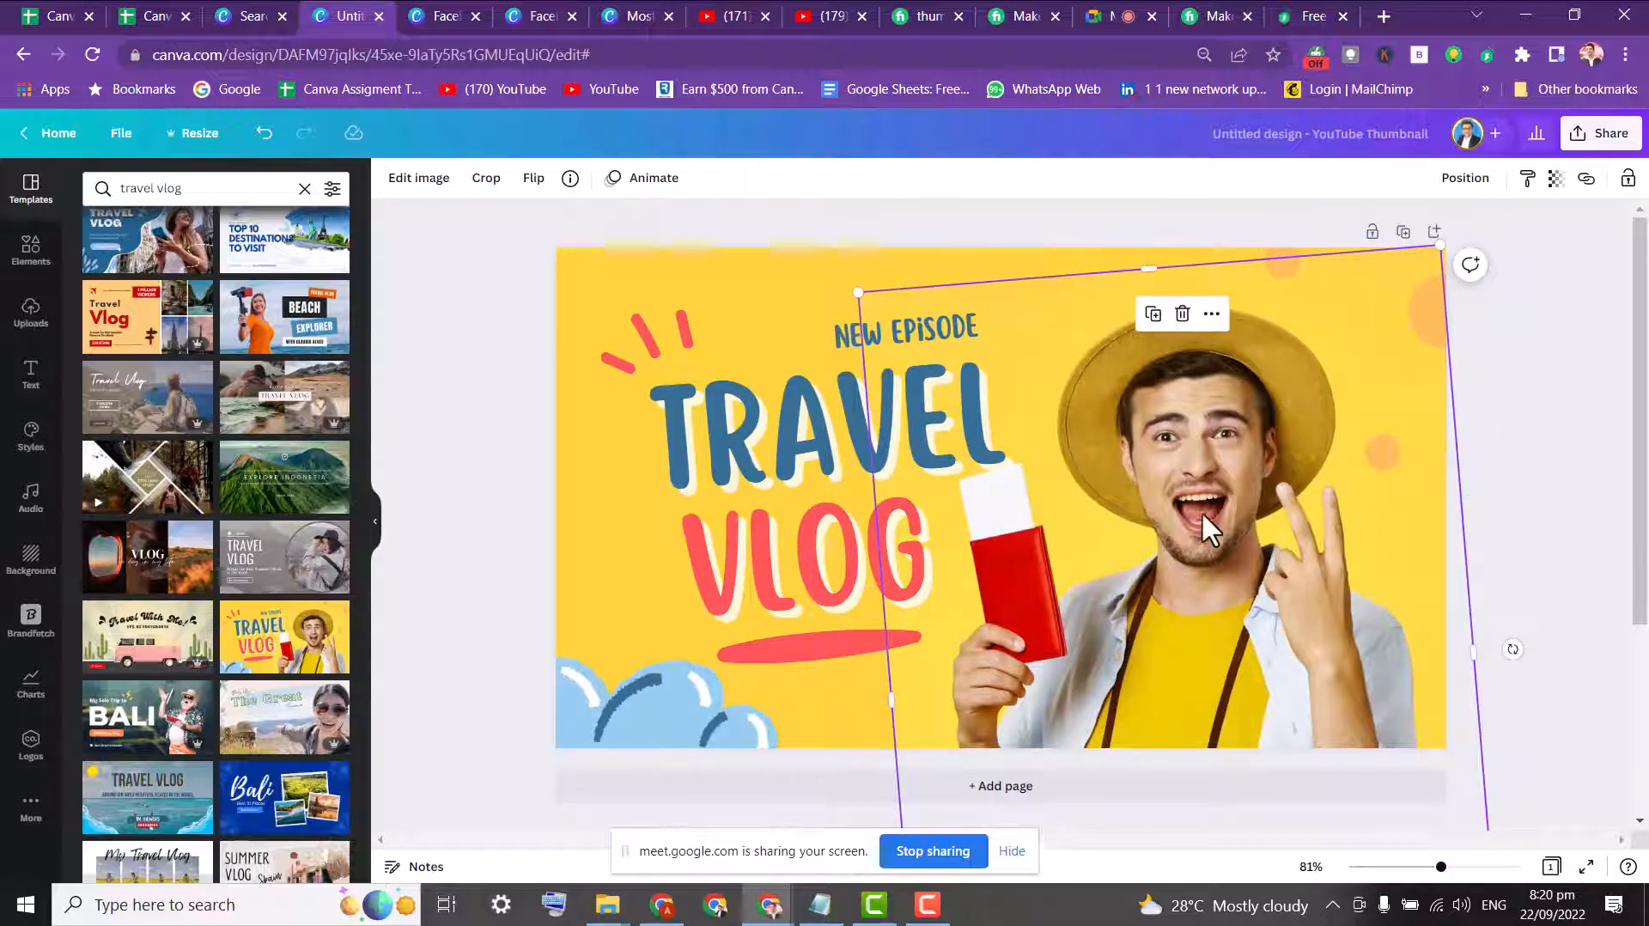
drag(1202, 512, 1262, 481)
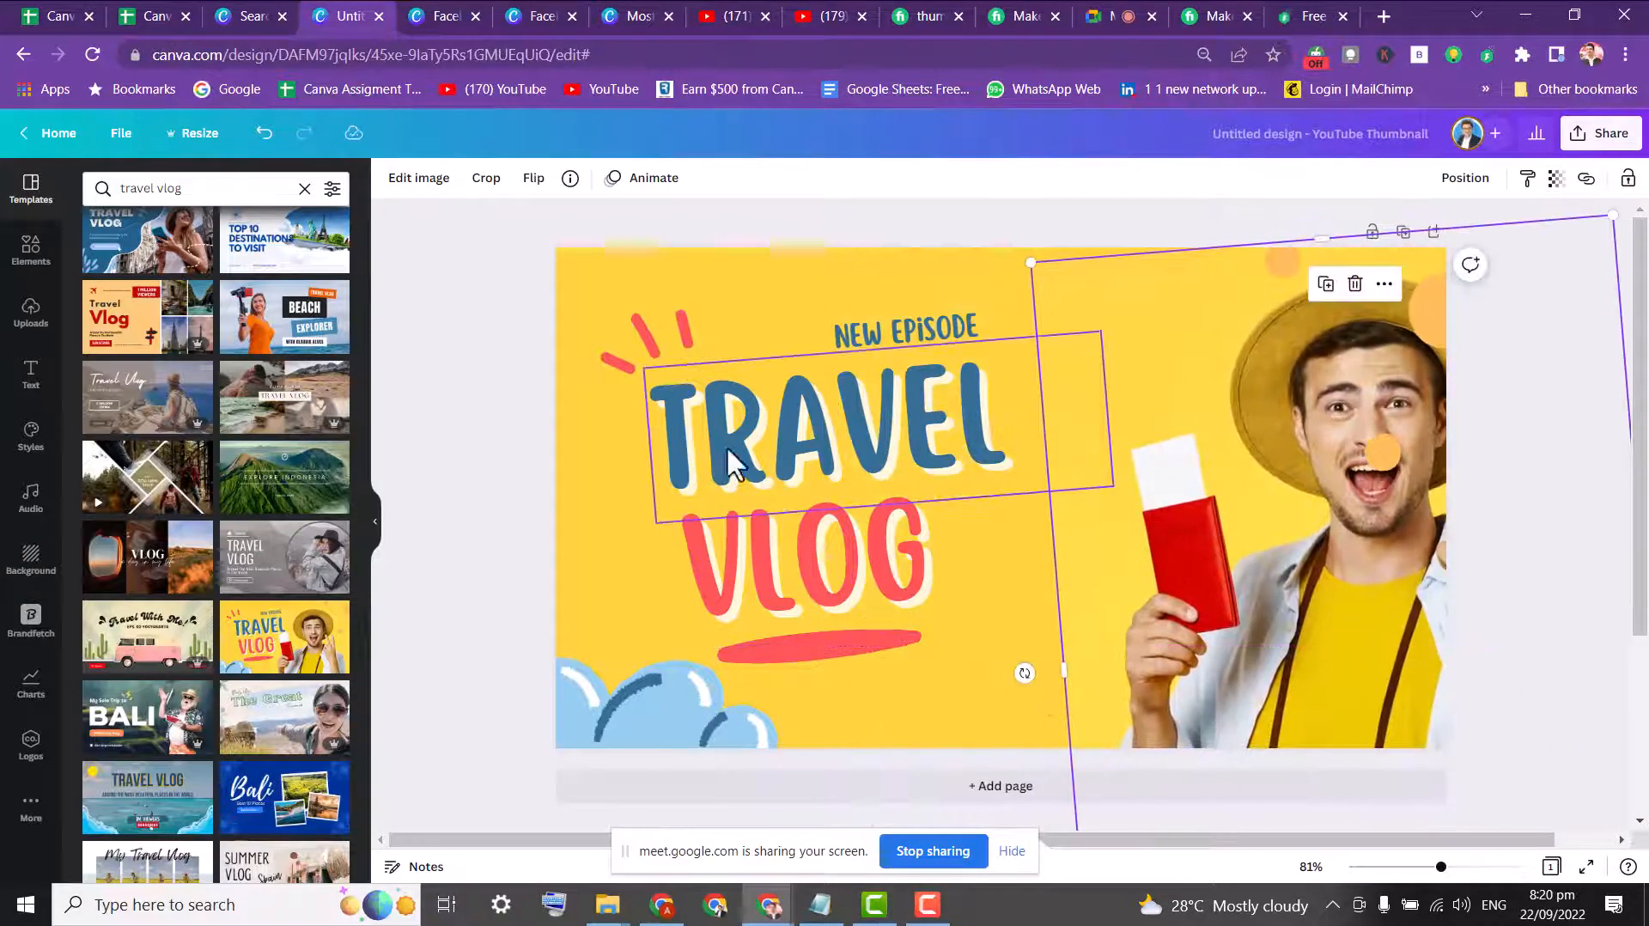
mouse_move(736, 460)
mouse_down()
mouse_move(1019, 438)
mouse_move(723, 476)
mouse_up()
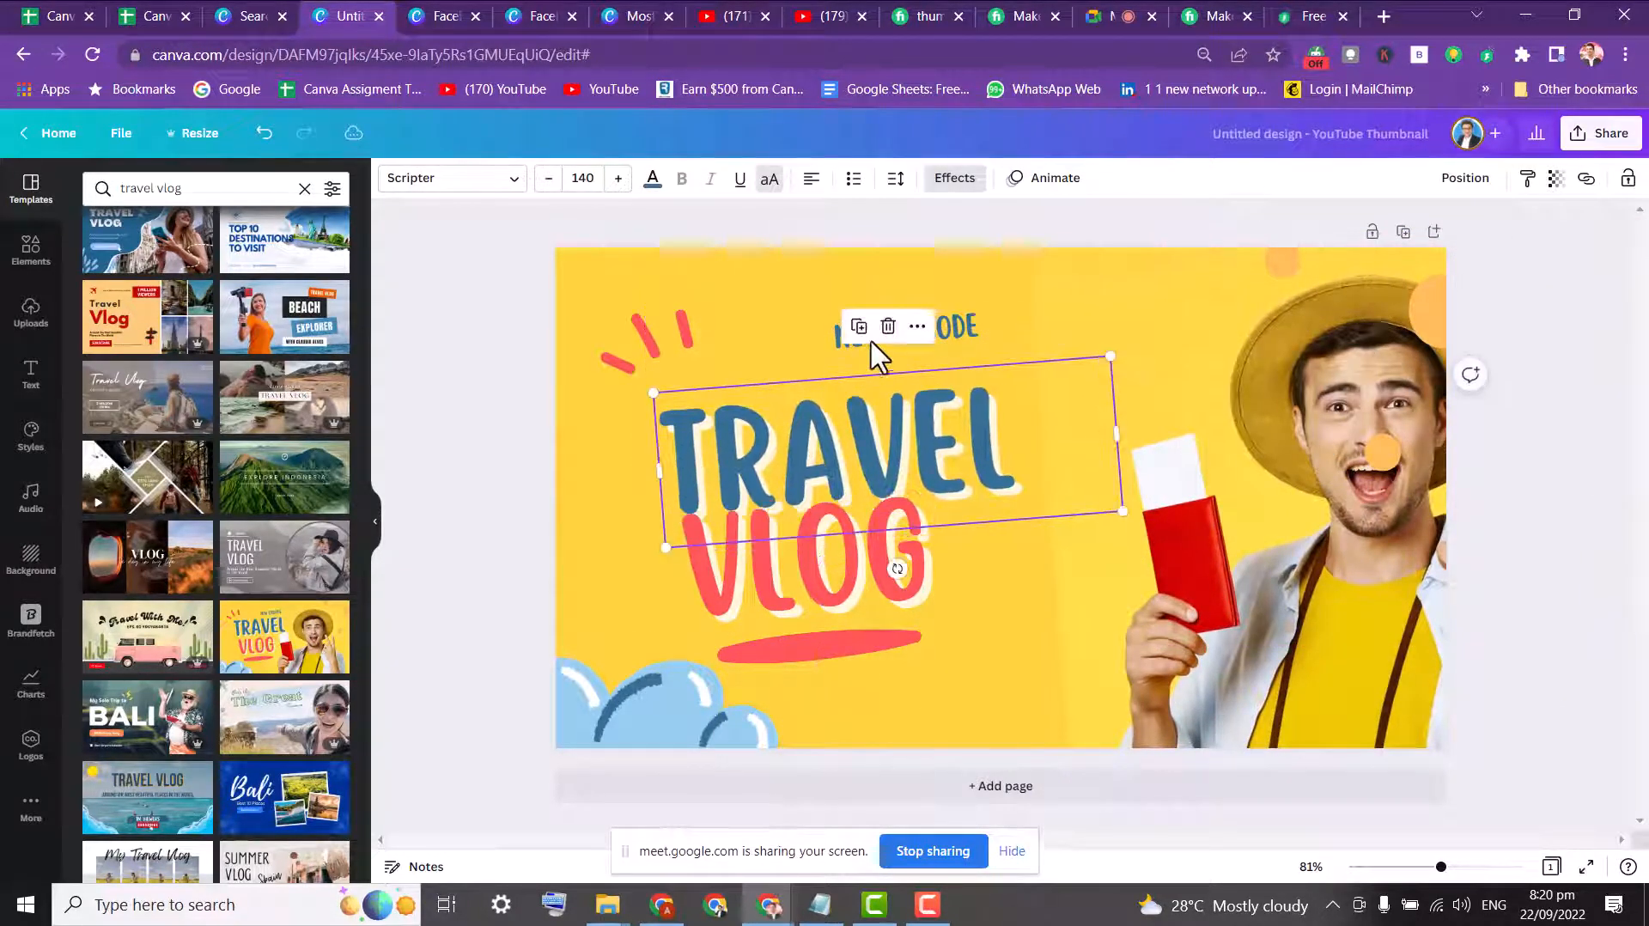
- Replace NEW with FIRST in the small caption above TRAVEL and move the man's photo slightly closer to the heading
double_click(979, 313)
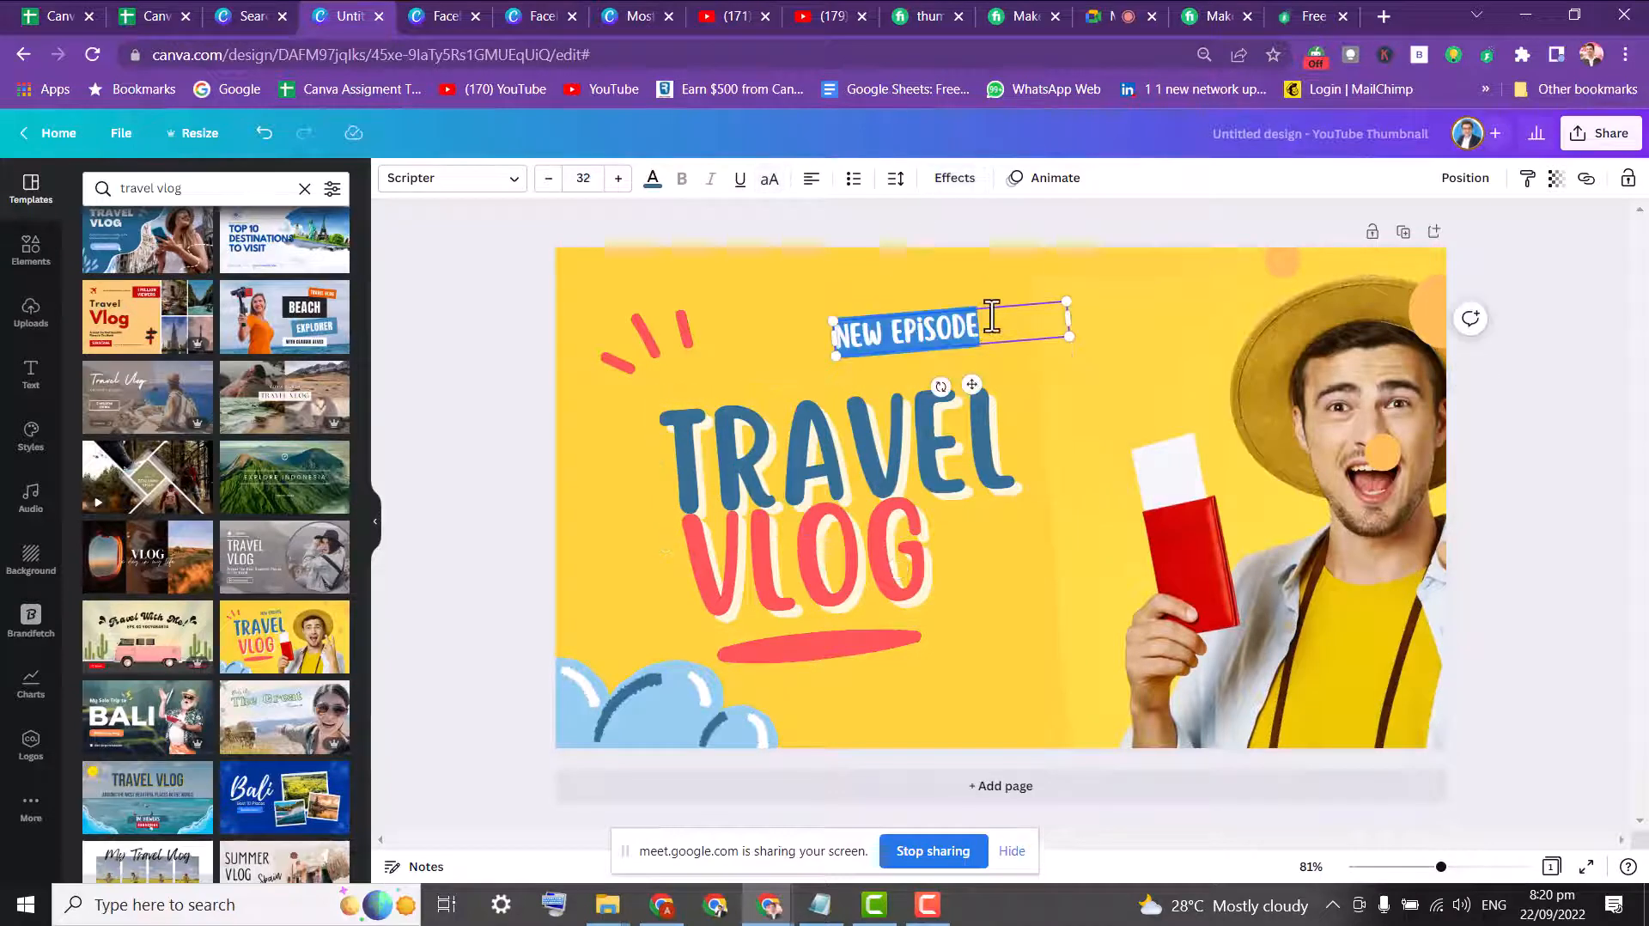
click(991, 316)
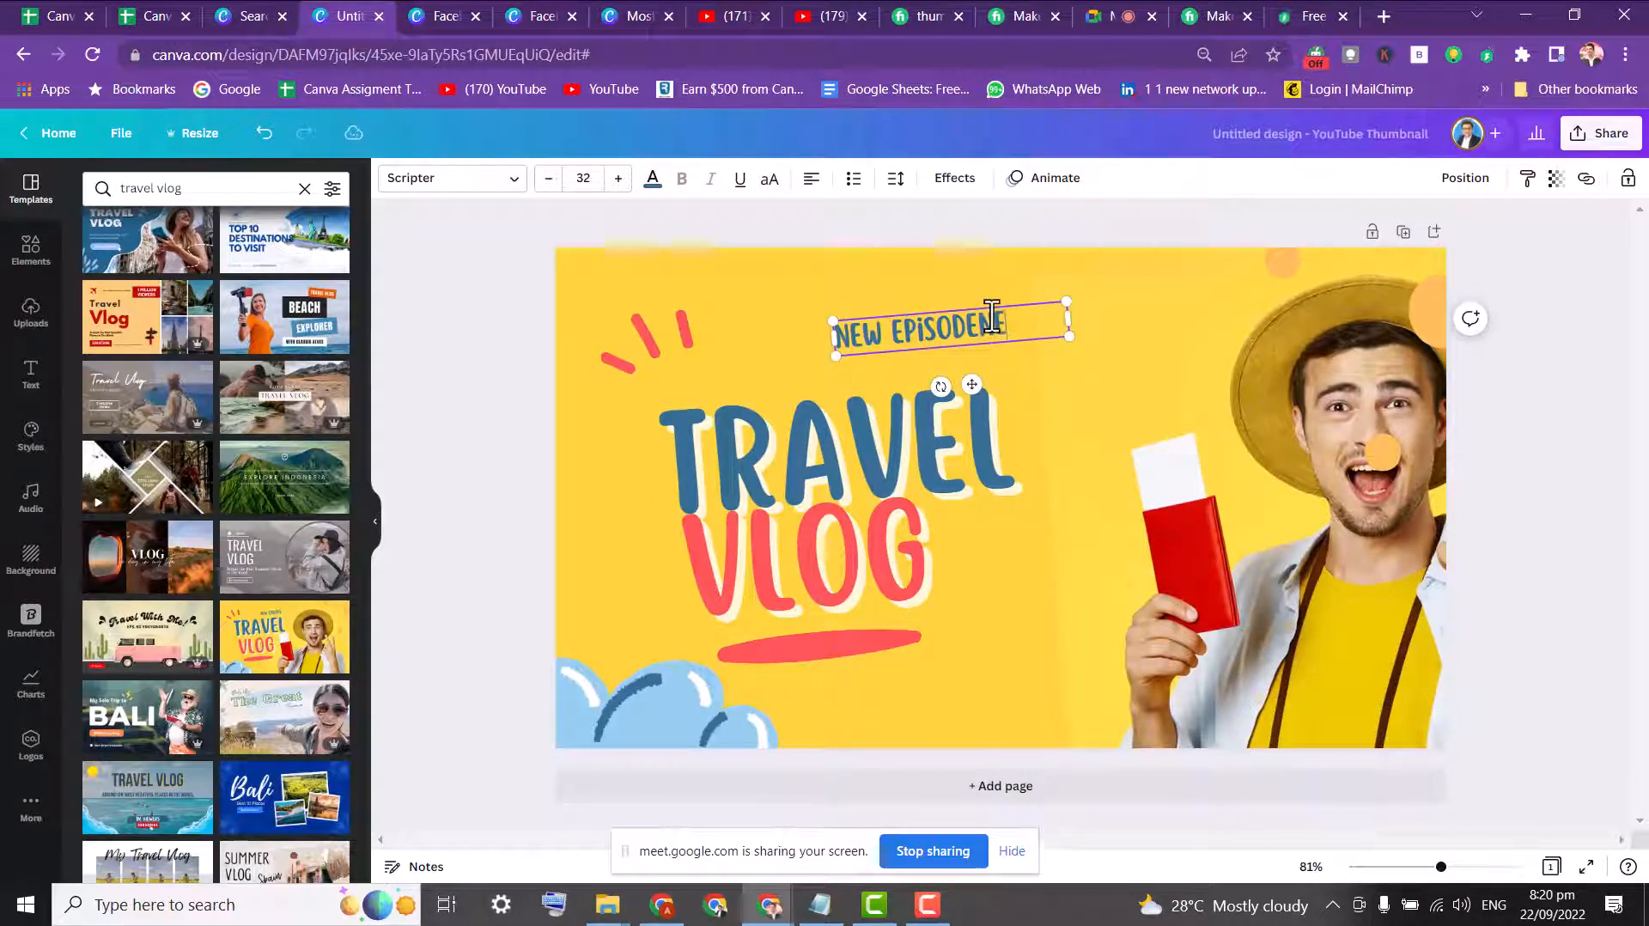
double_click(937, 318)
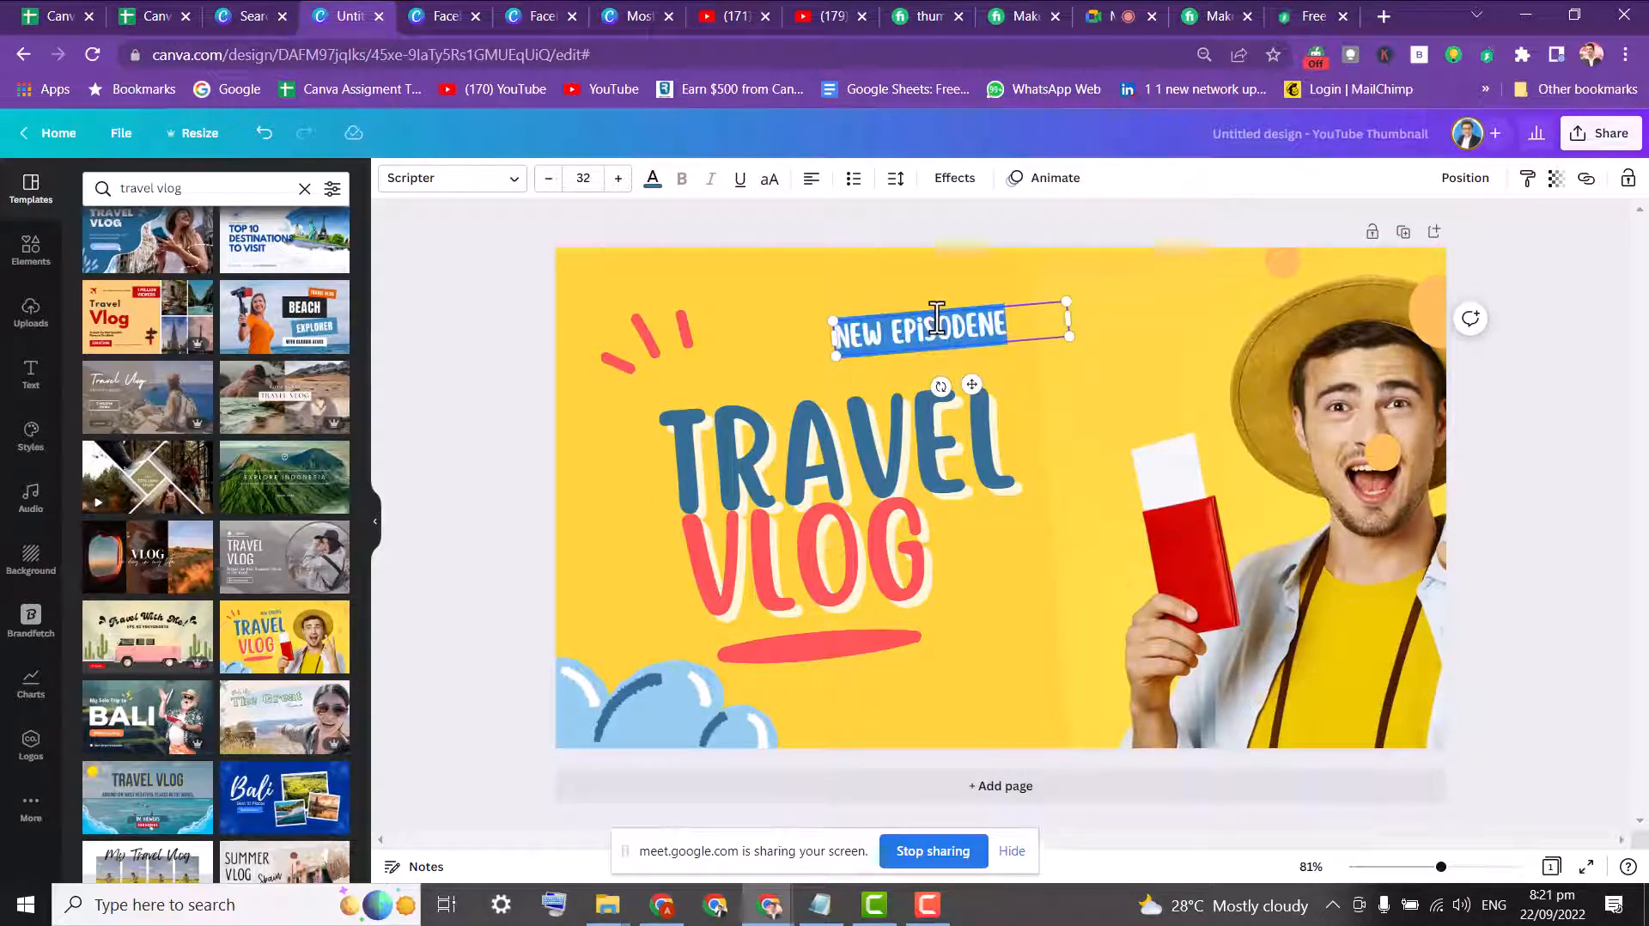
double_click(894, 338)
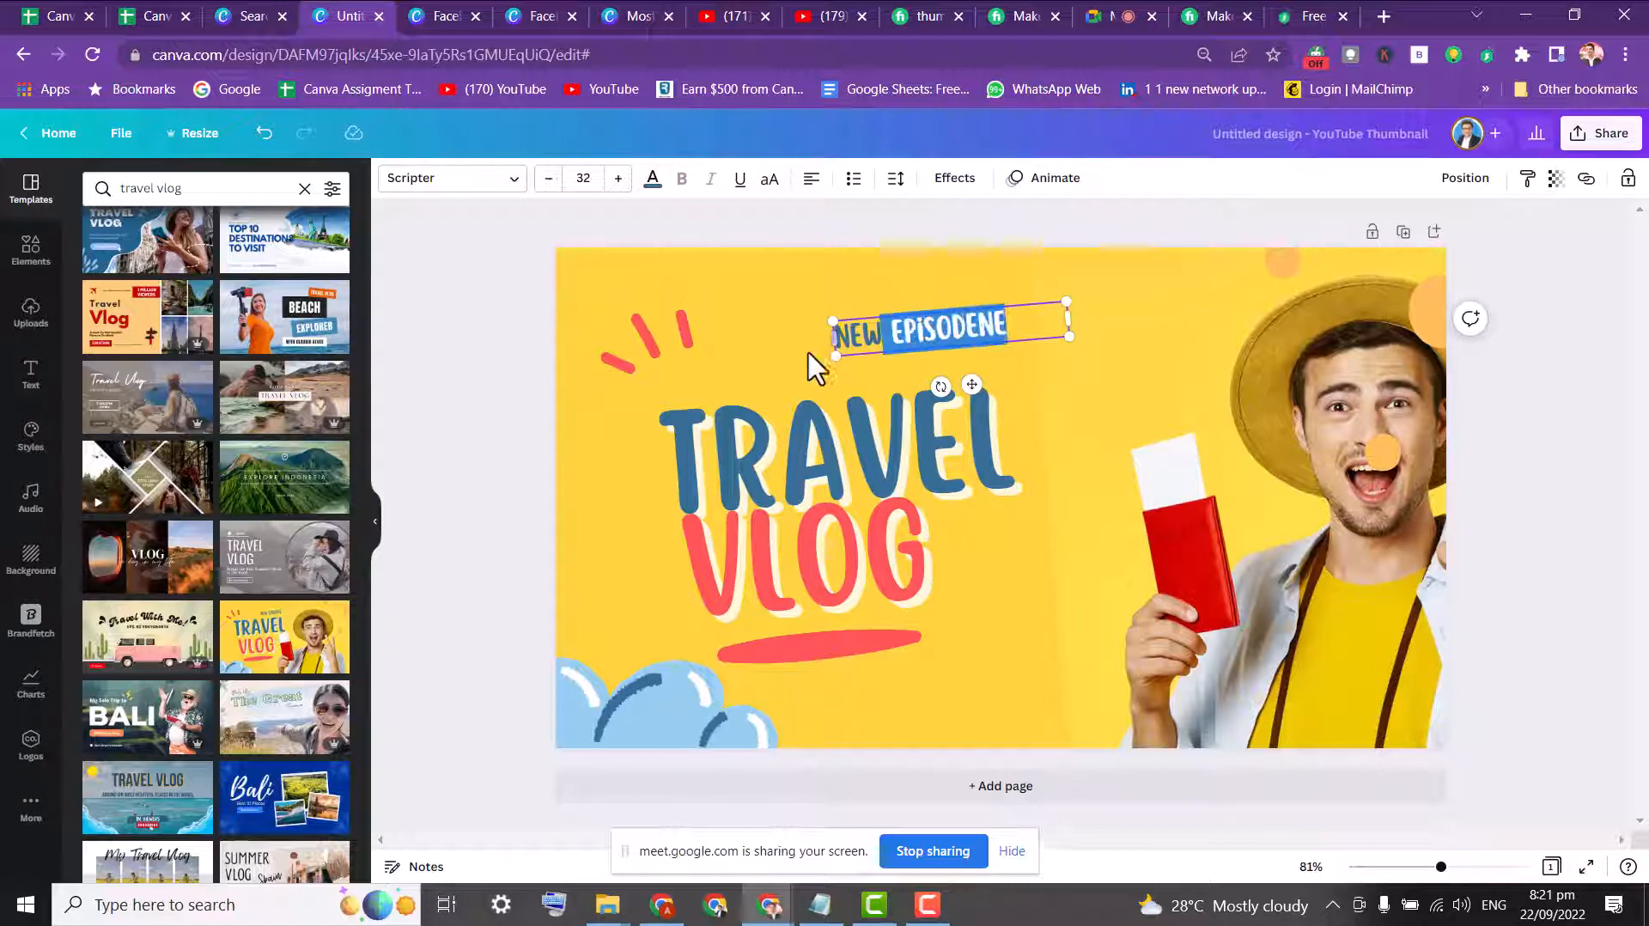
double_click(835, 339)
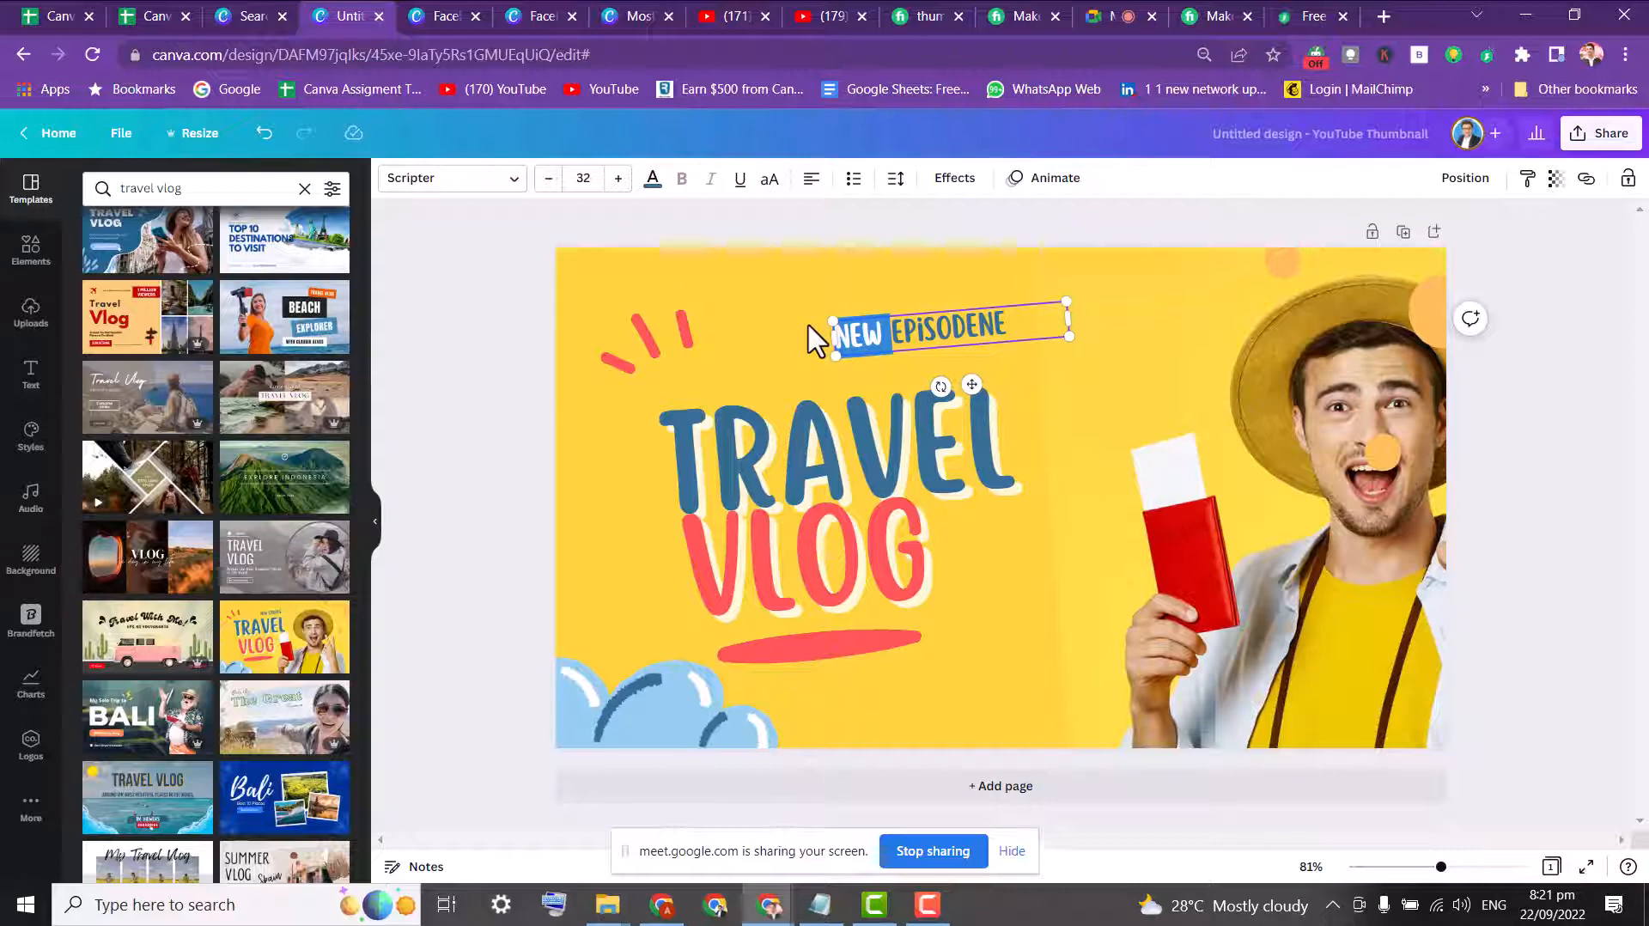
text(FIRST)
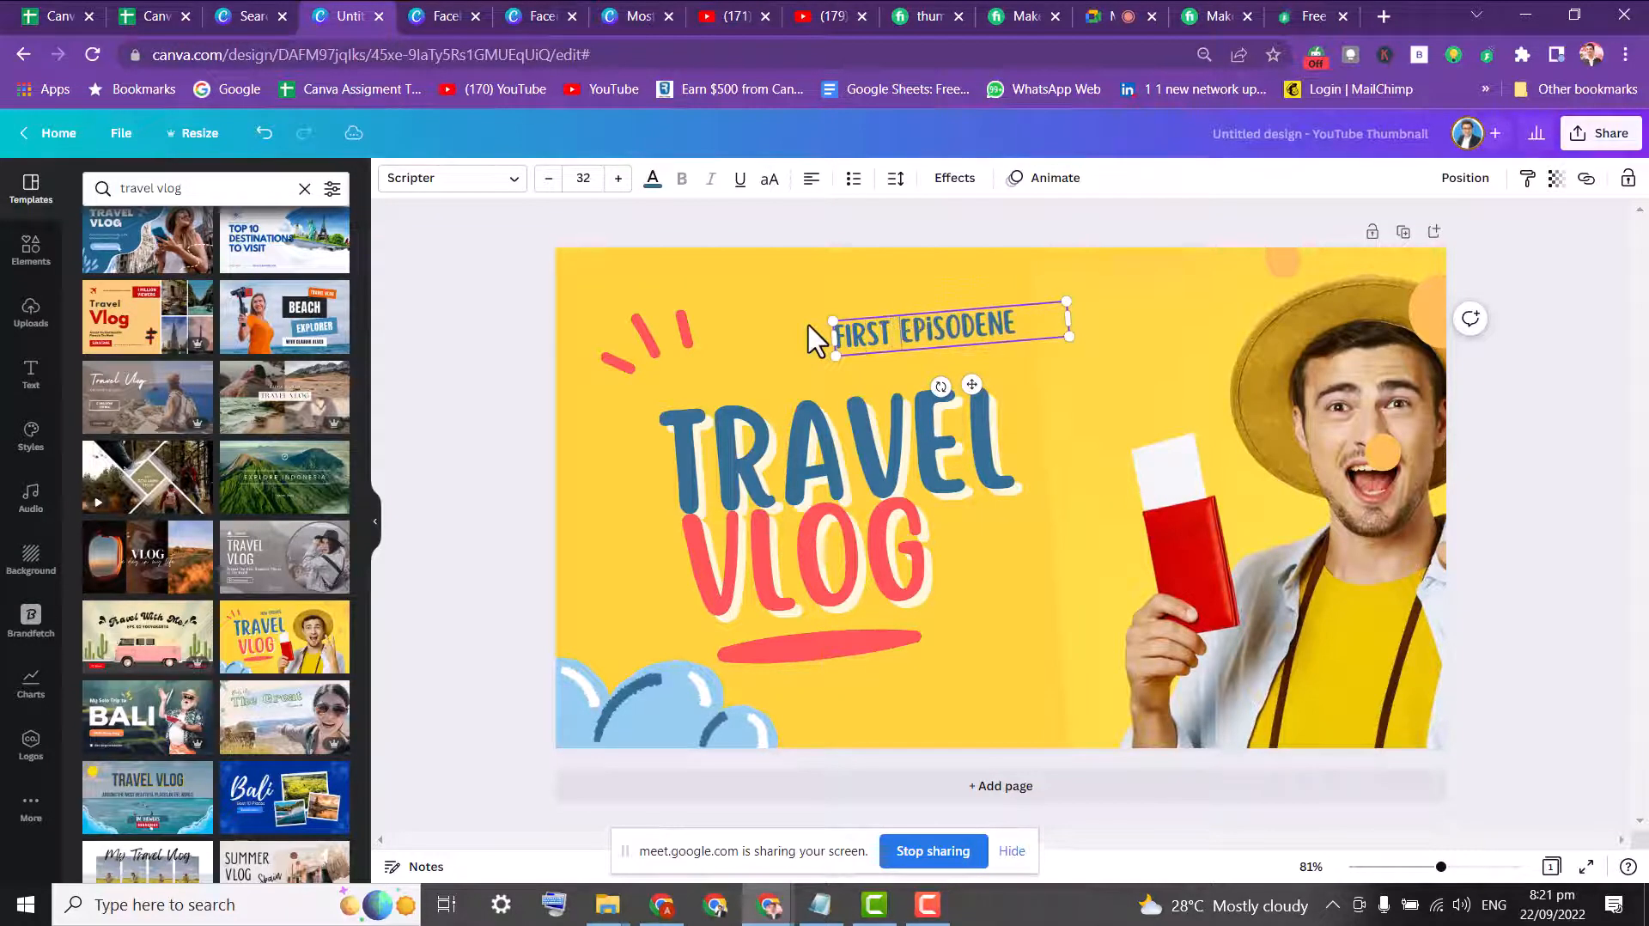
click(1392, 560)
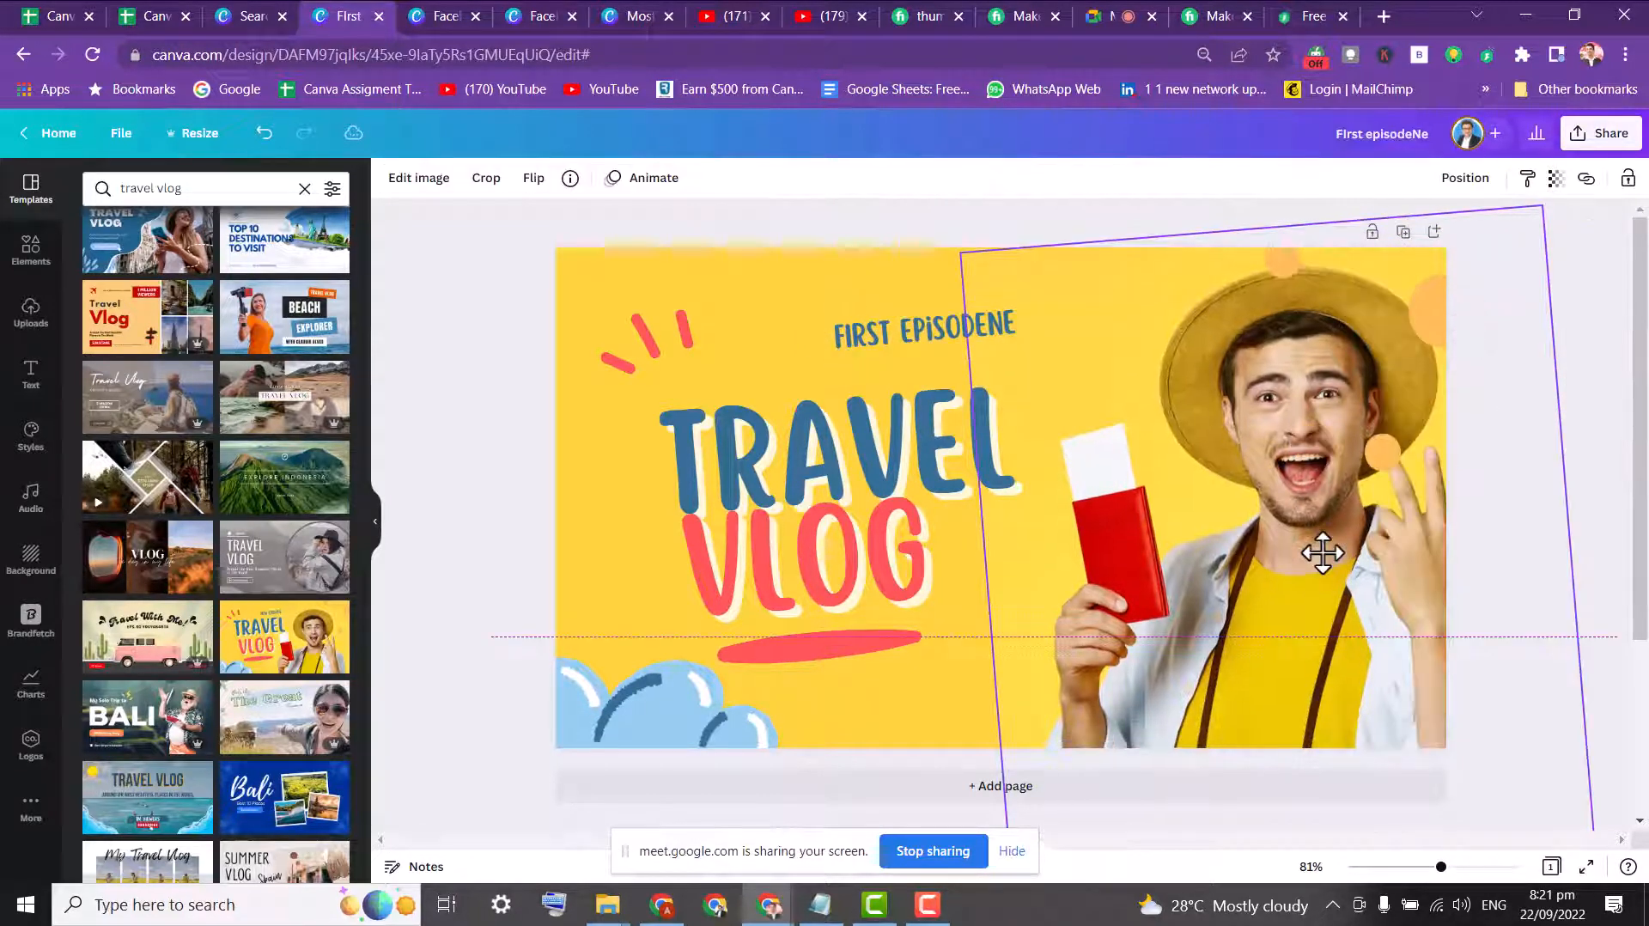
- Try coral red and black page backgrounds and shift the man's photo toward the page's right edge
click(699, 283)
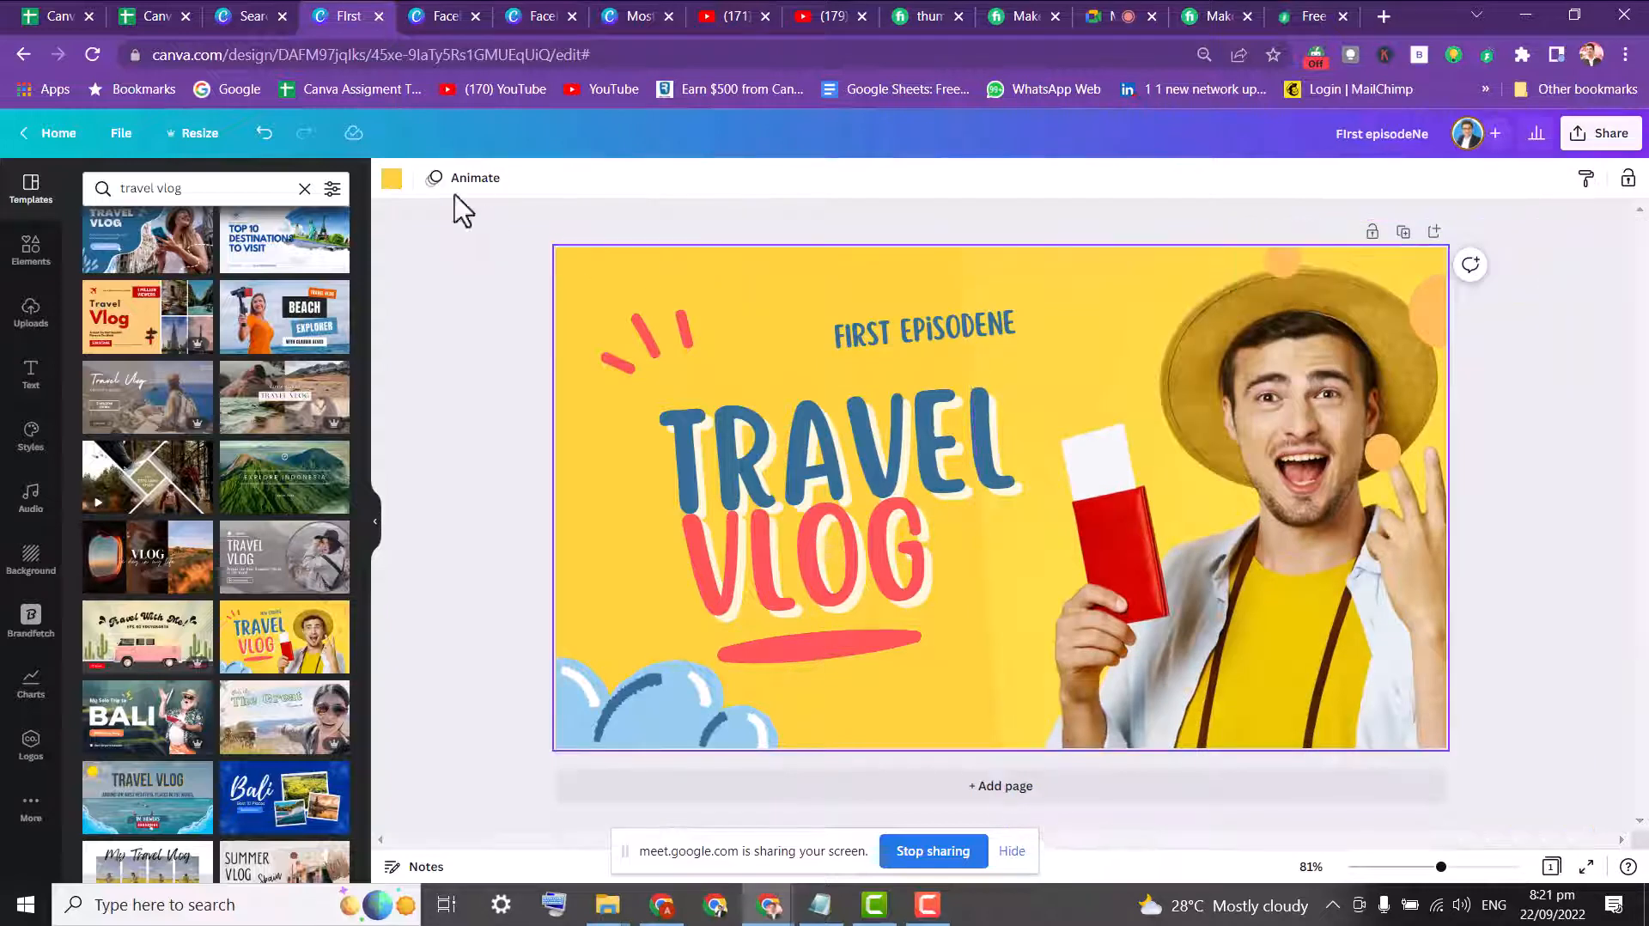
click(393, 180)
click(239, 271)
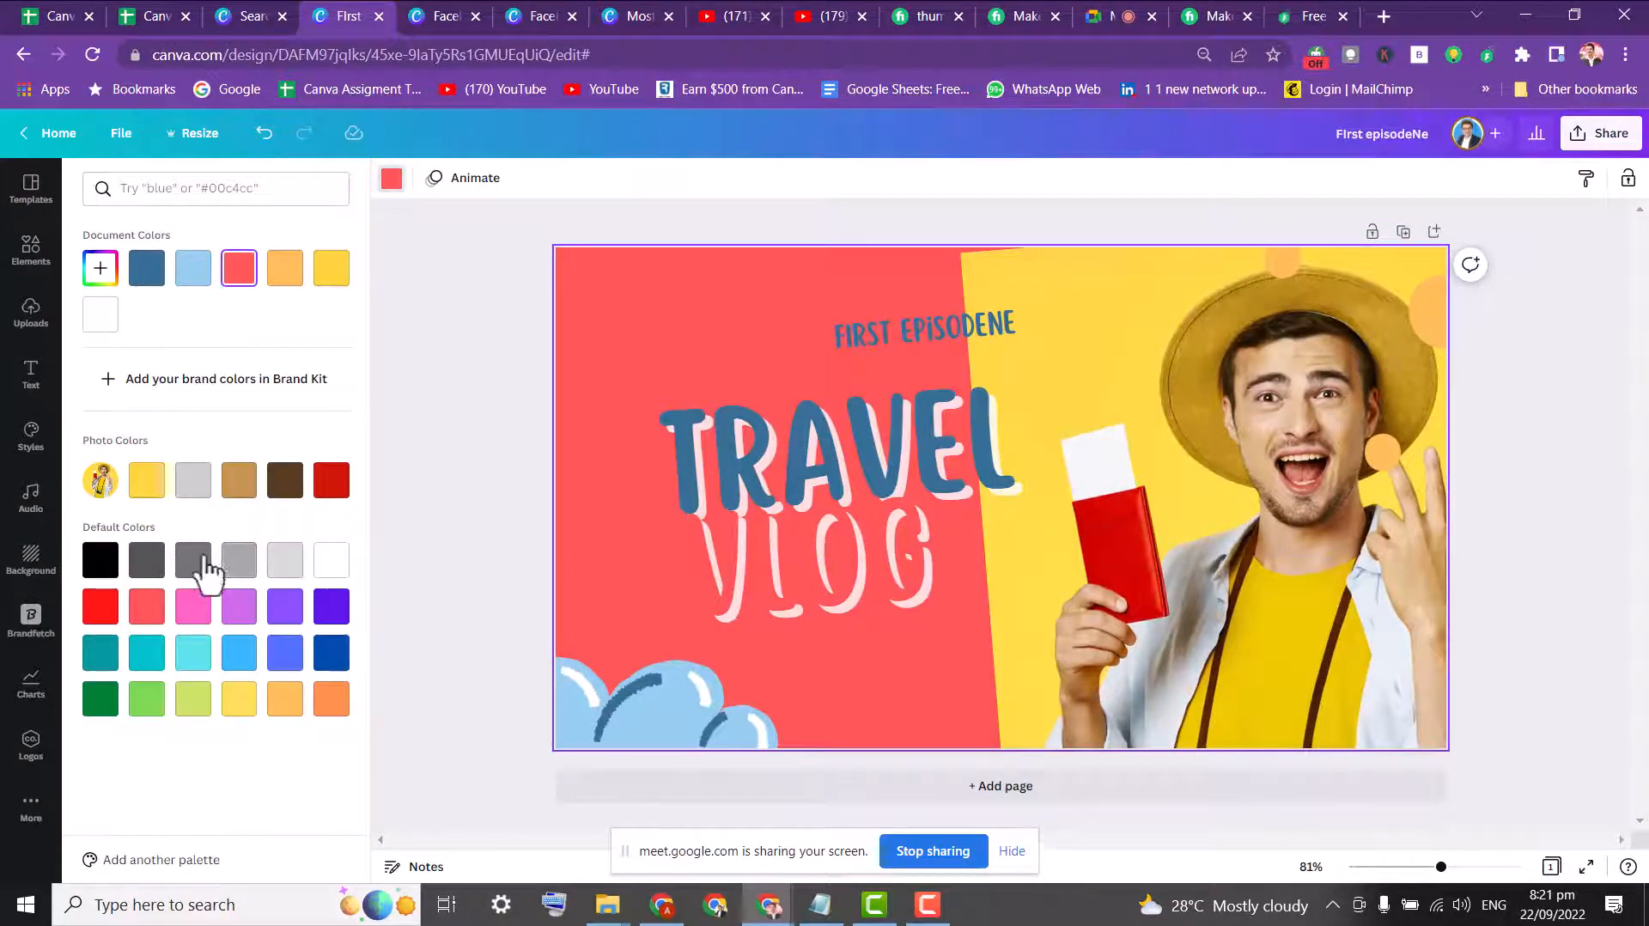
click(100, 559)
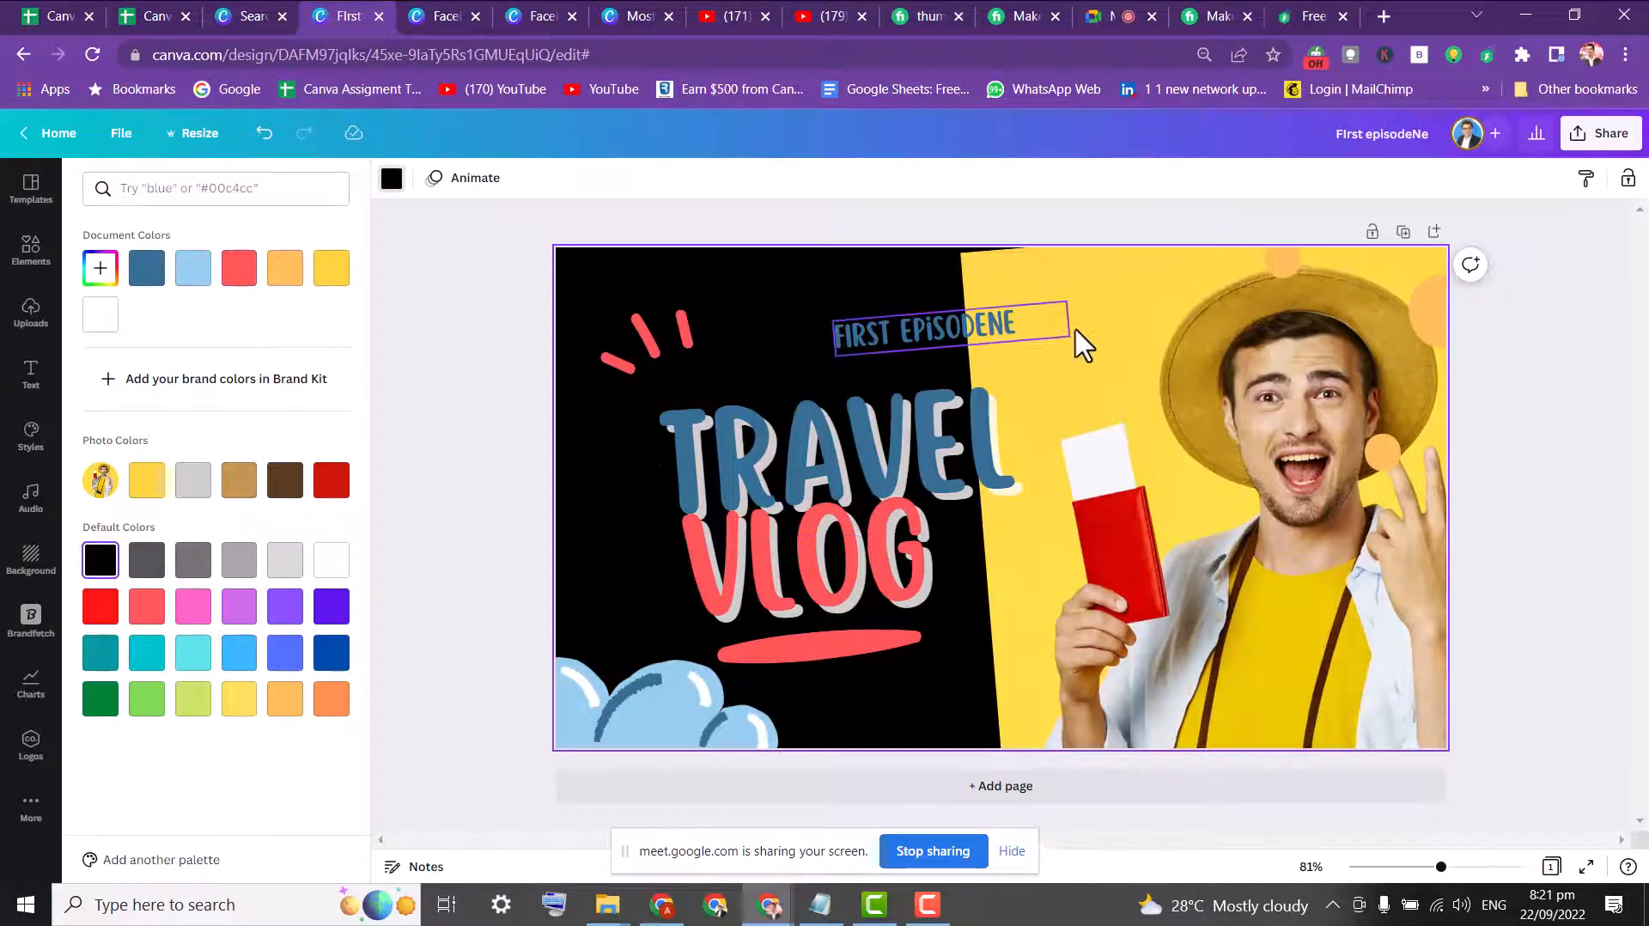
click(1115, 320)
drag(1125, 353, 1218, 397)
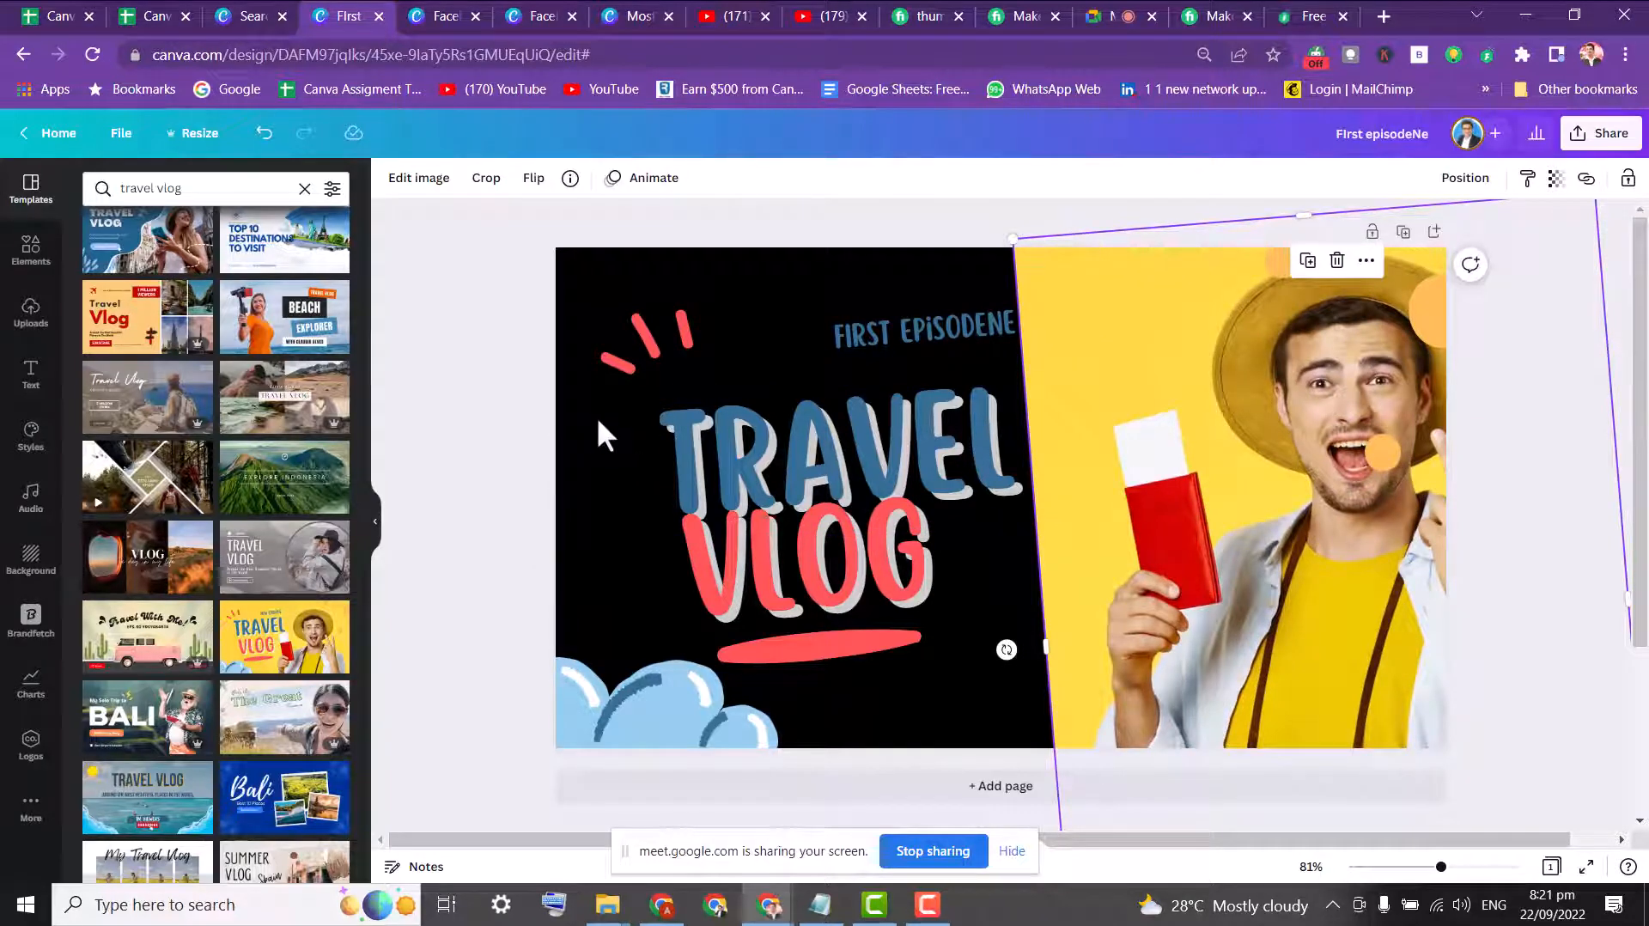
- Undo the last photo move and the page background color changes
key(ctrl+z)
key(ctrl+z)
key(ctrl+z)
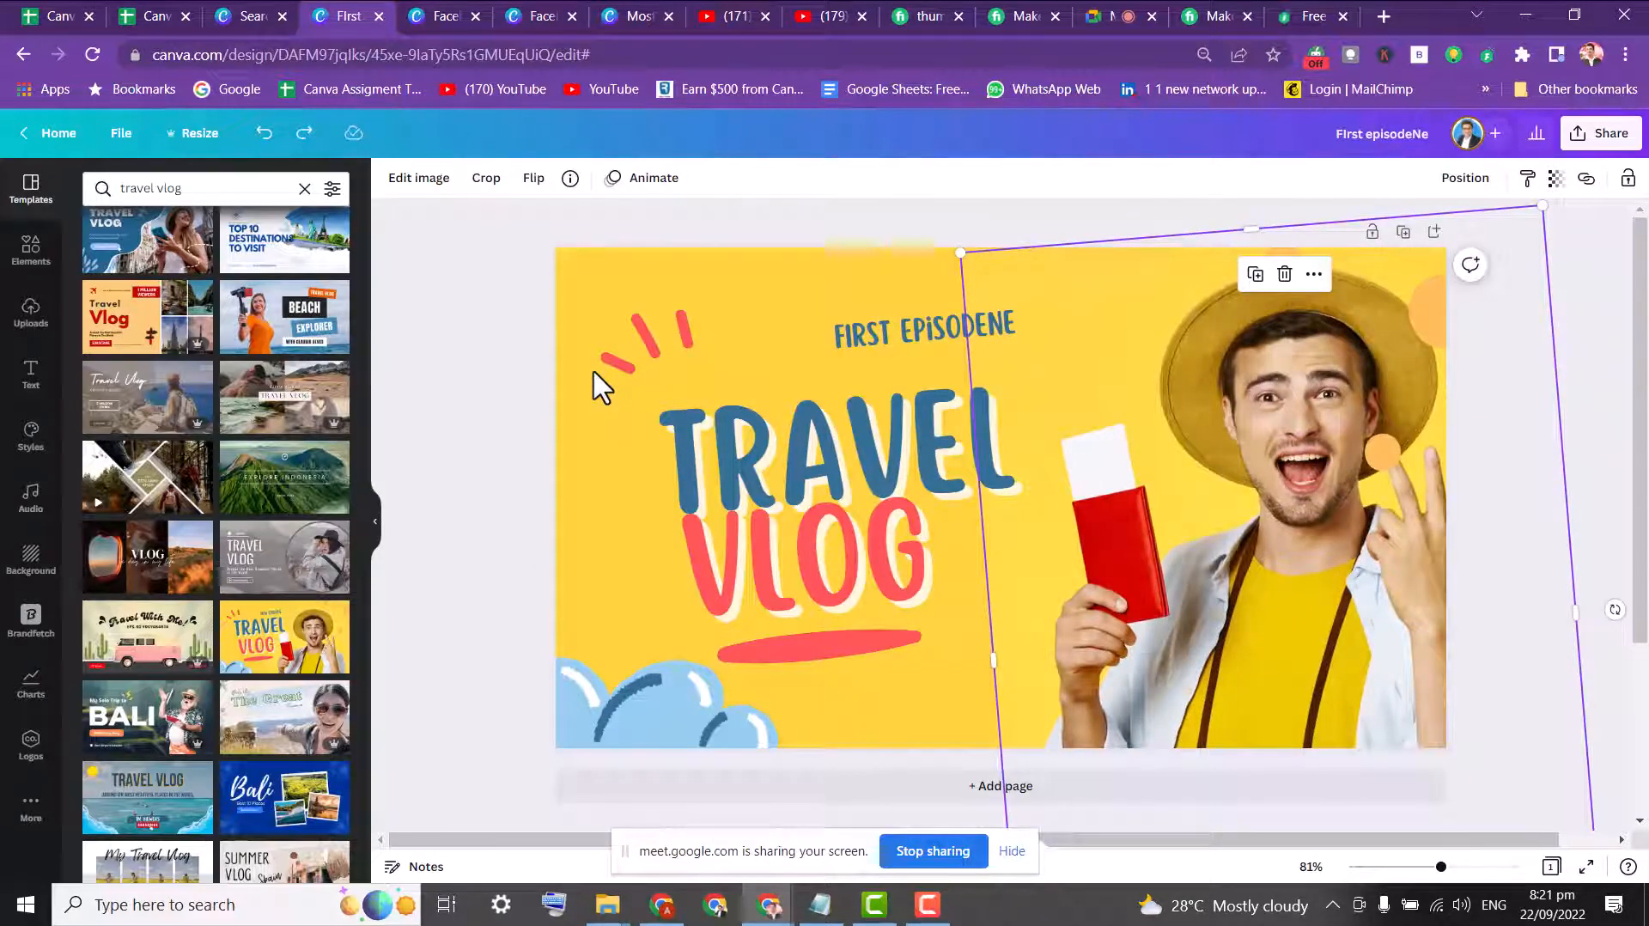
click(501, 273)
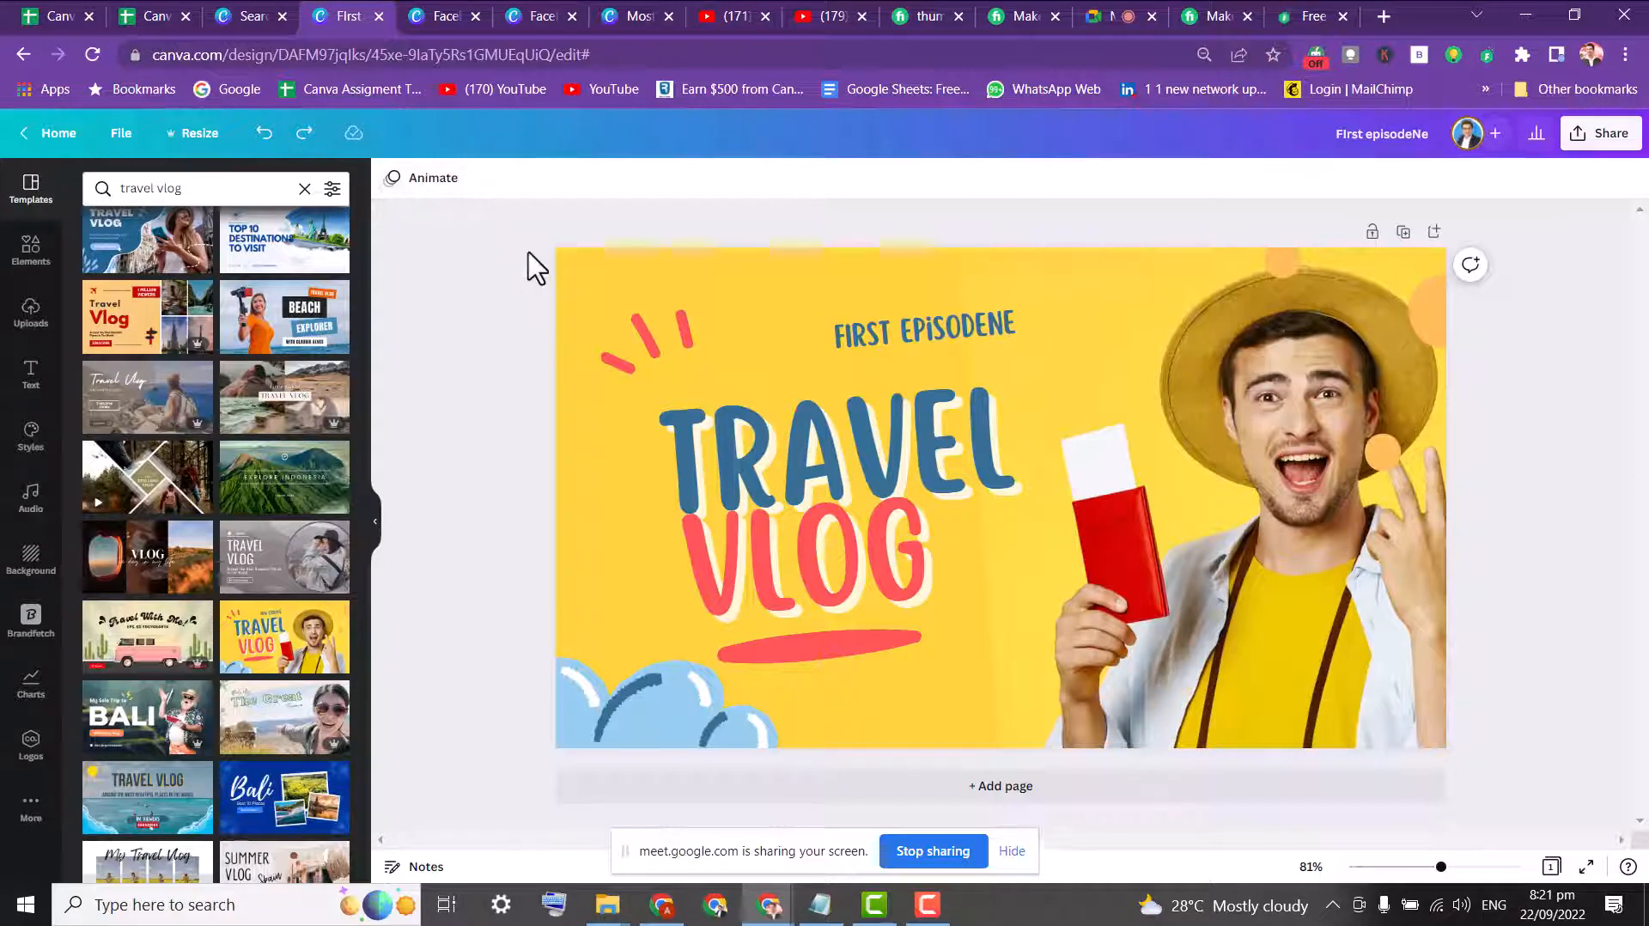
- Add a second page with the three-photo VLOG "a day in my life" template and place the text cursor before VLOG
click(893, 783)
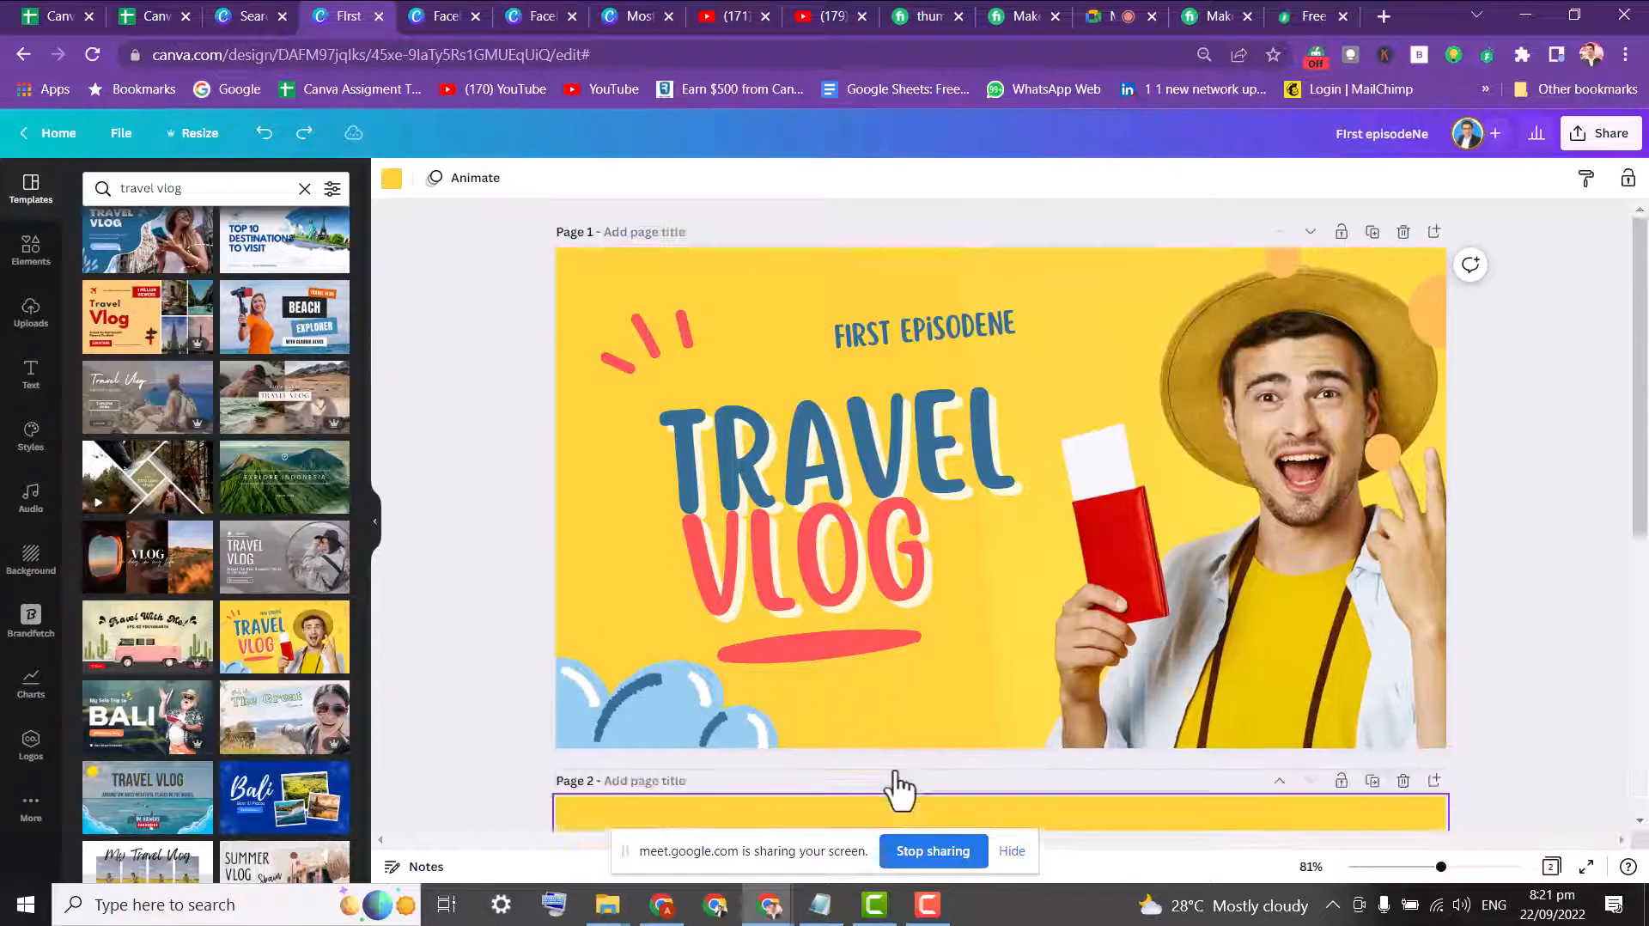
click(165, 571)
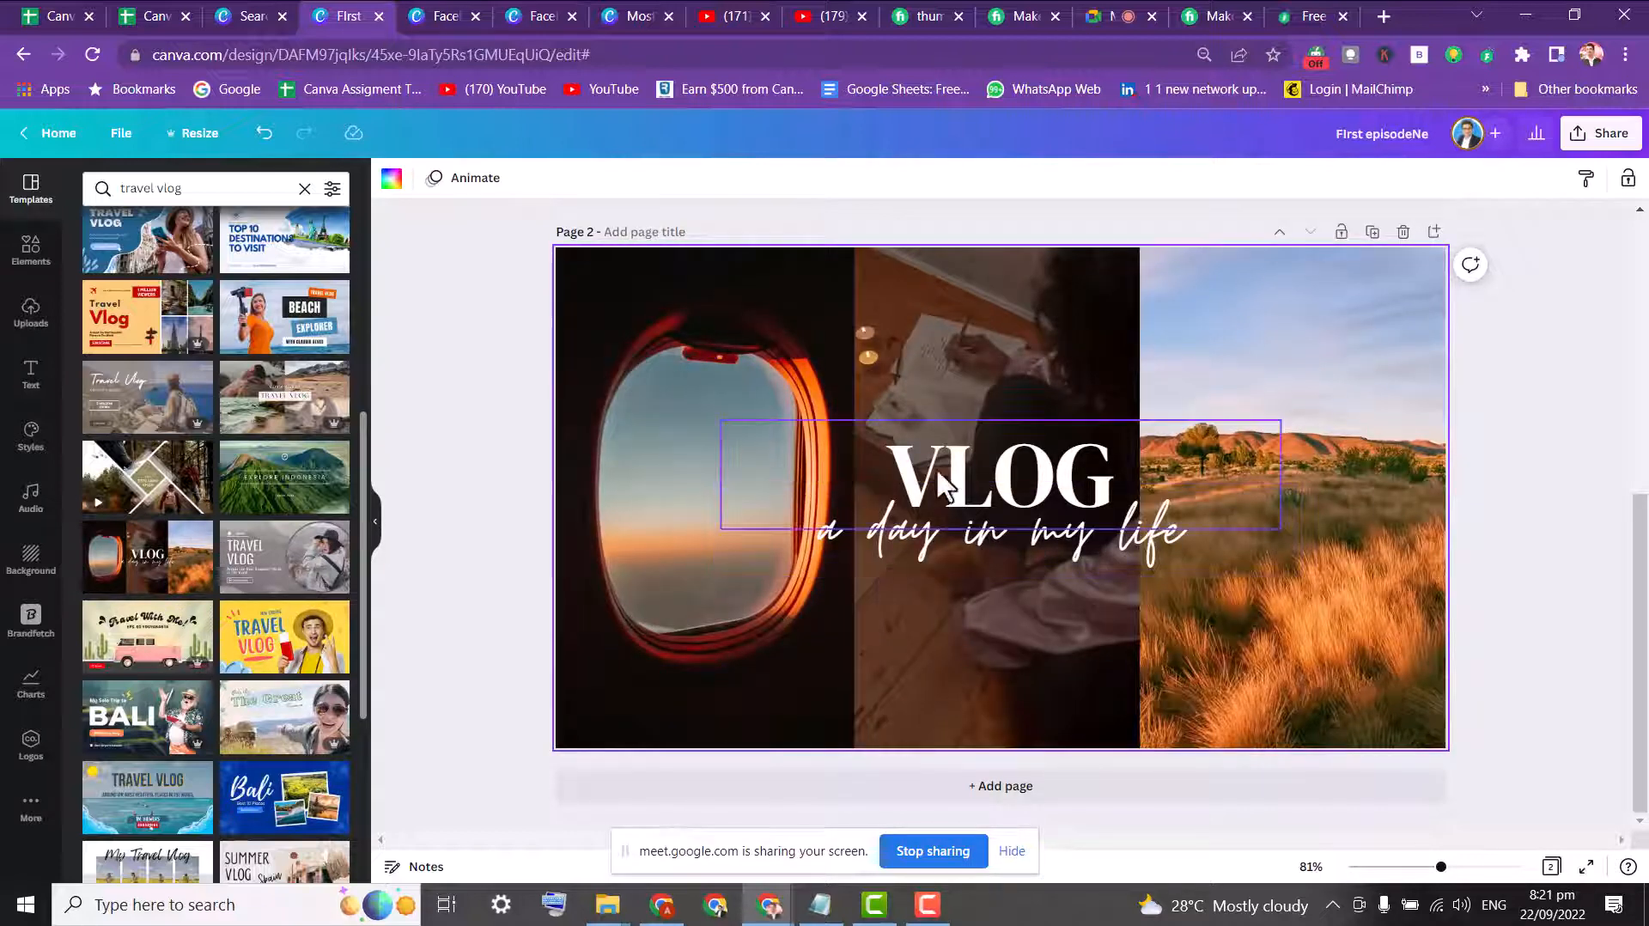
double_click(983, 486)
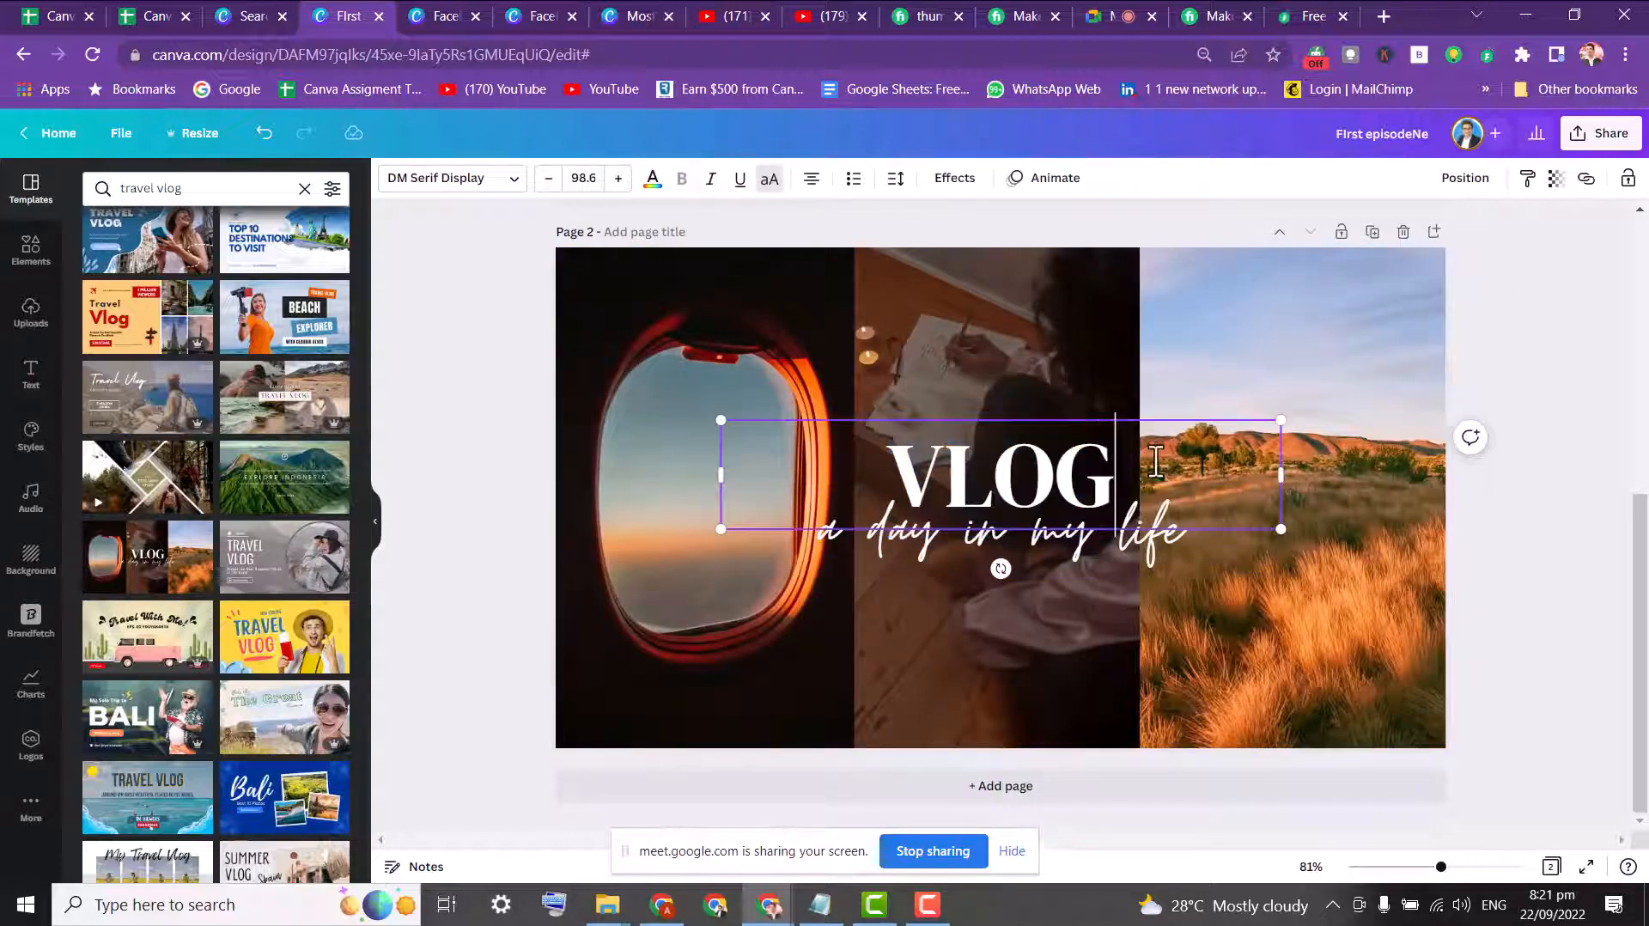
click(820, 485)
text(KA)
text(RACH)
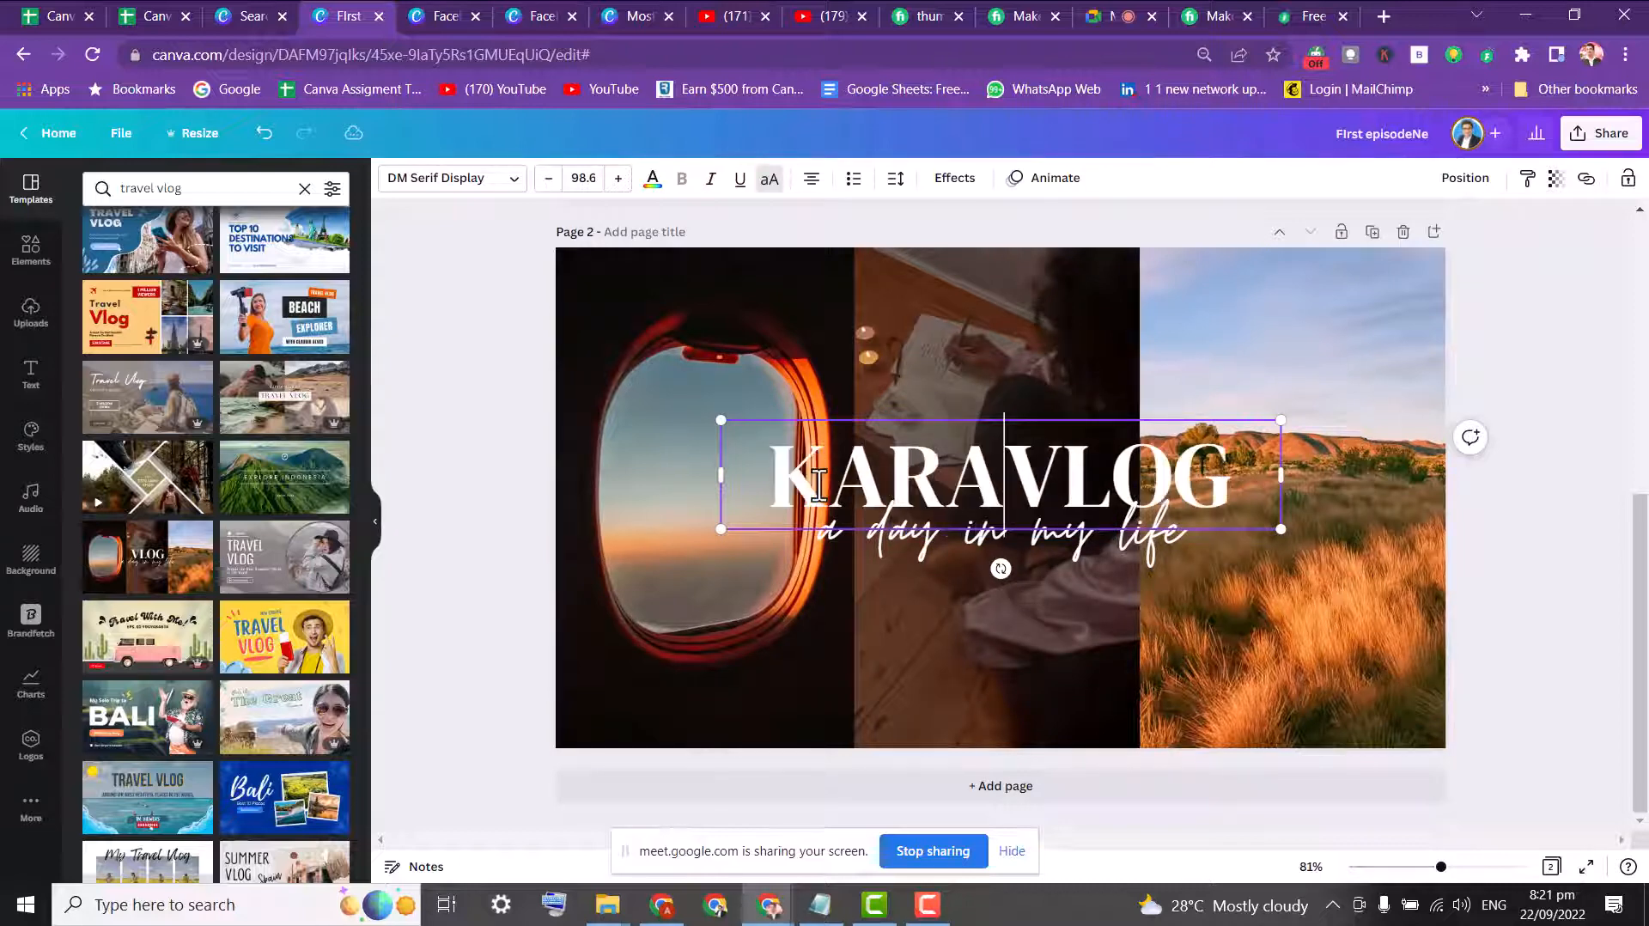
key(BackSpace)
key(BackSpace)
key(BackSpace)
key(BackSpace)
key(BackSpace)
key(BackSpace)
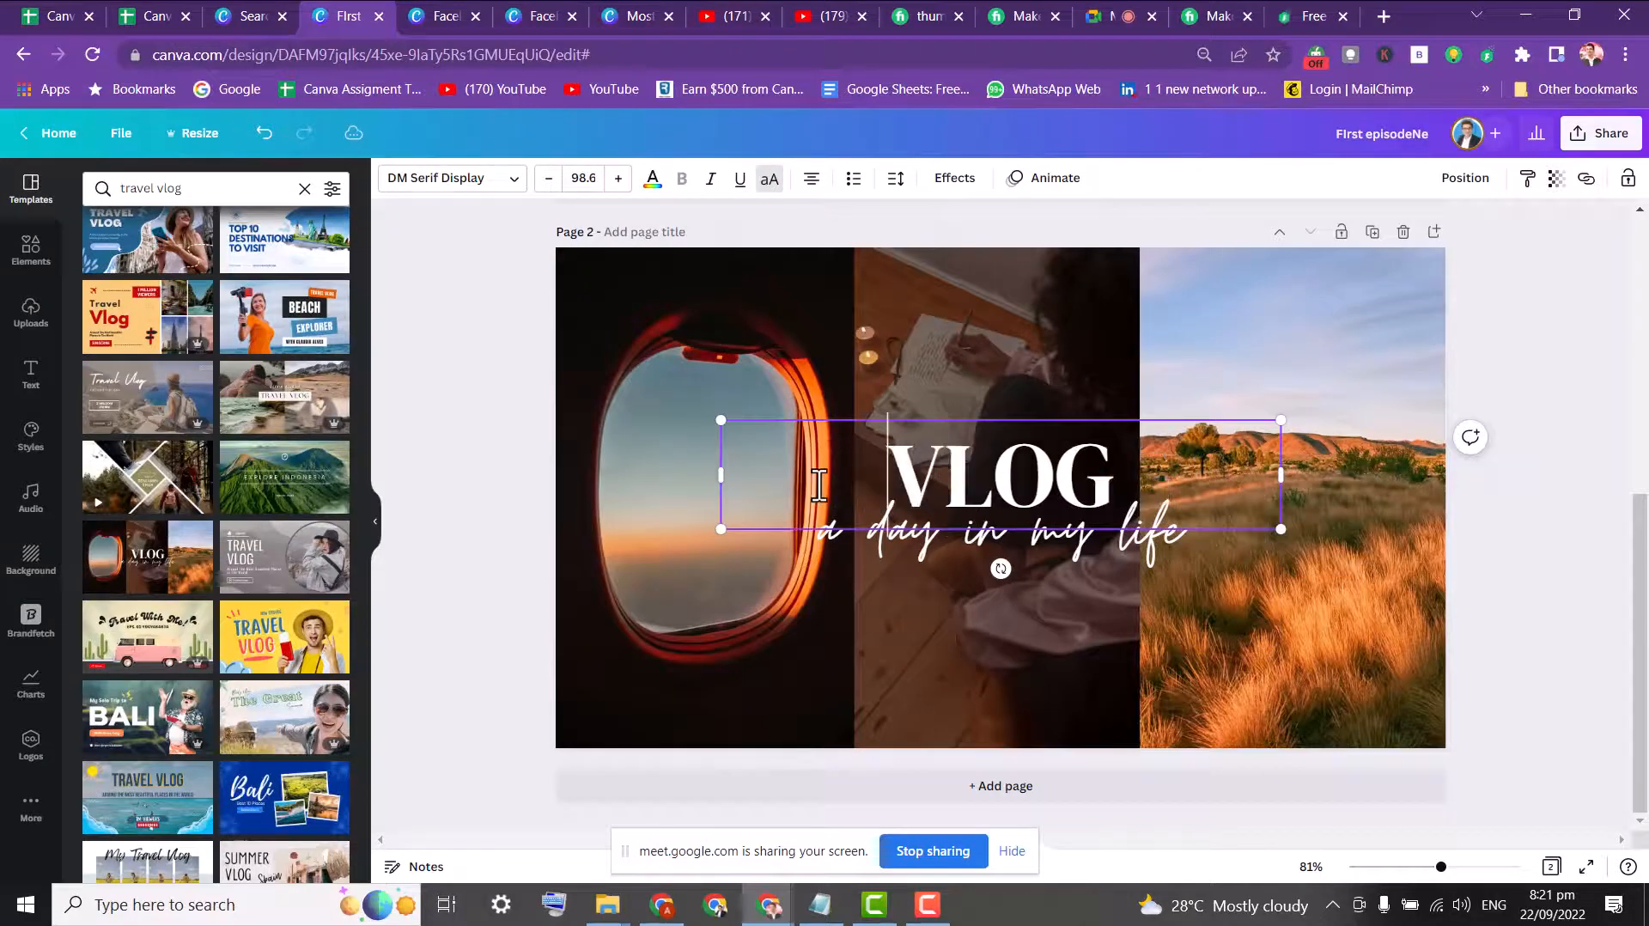
- Insert PAKISTAN on its own line above VLOG and move the heading up above "a day in my life"
text(PAKISTA)
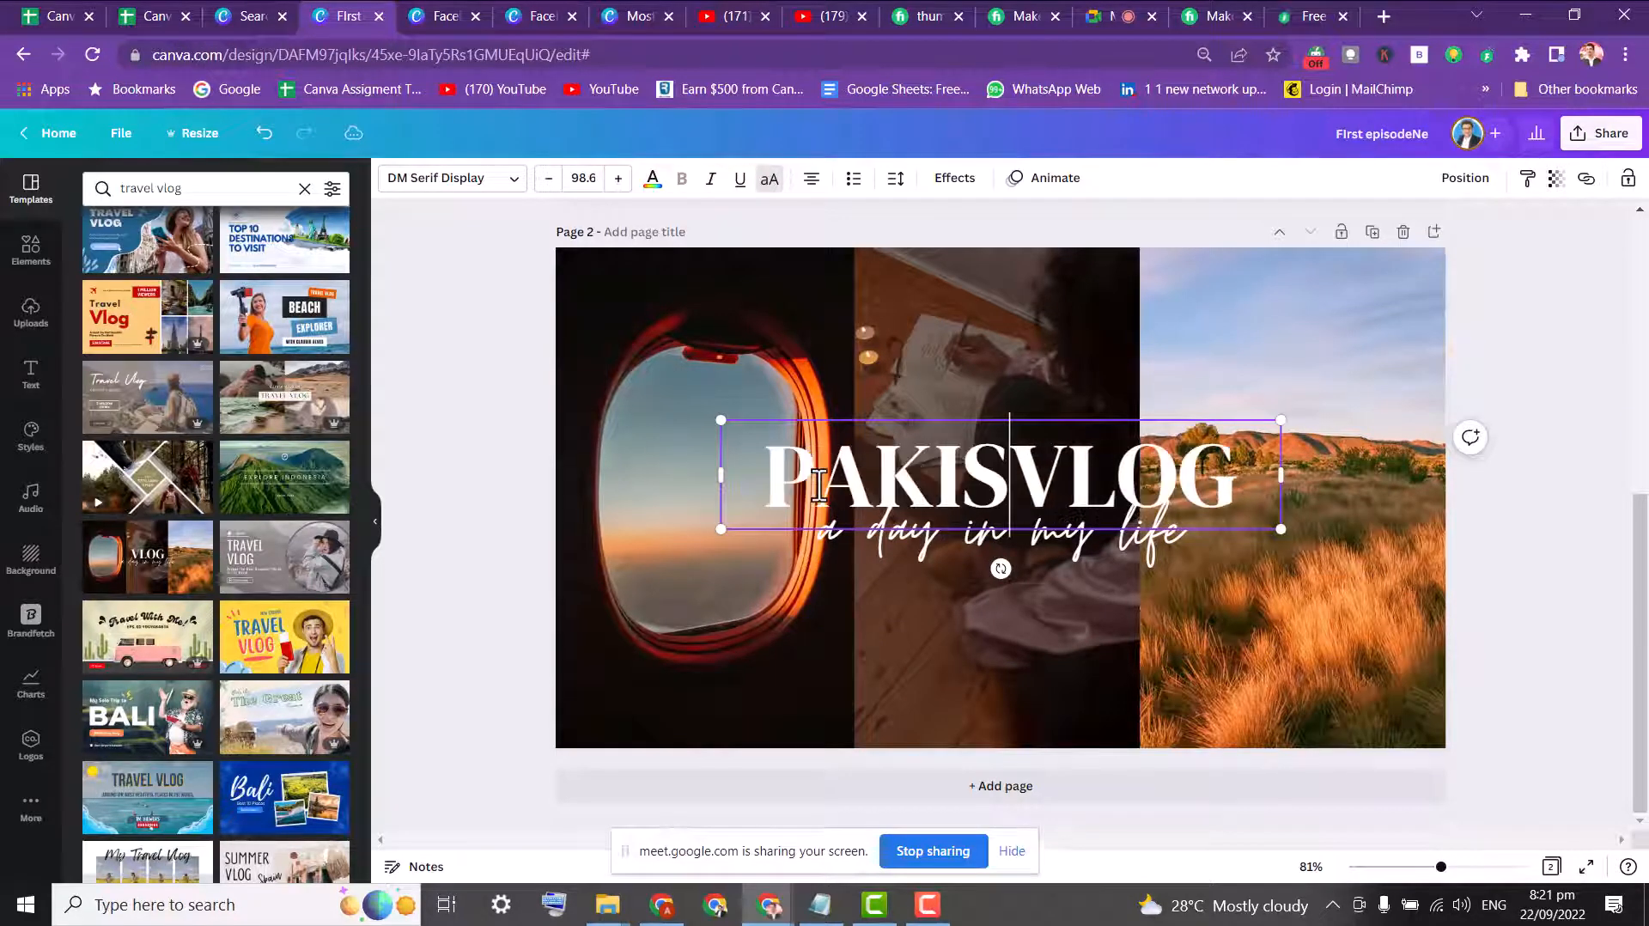
text(N)
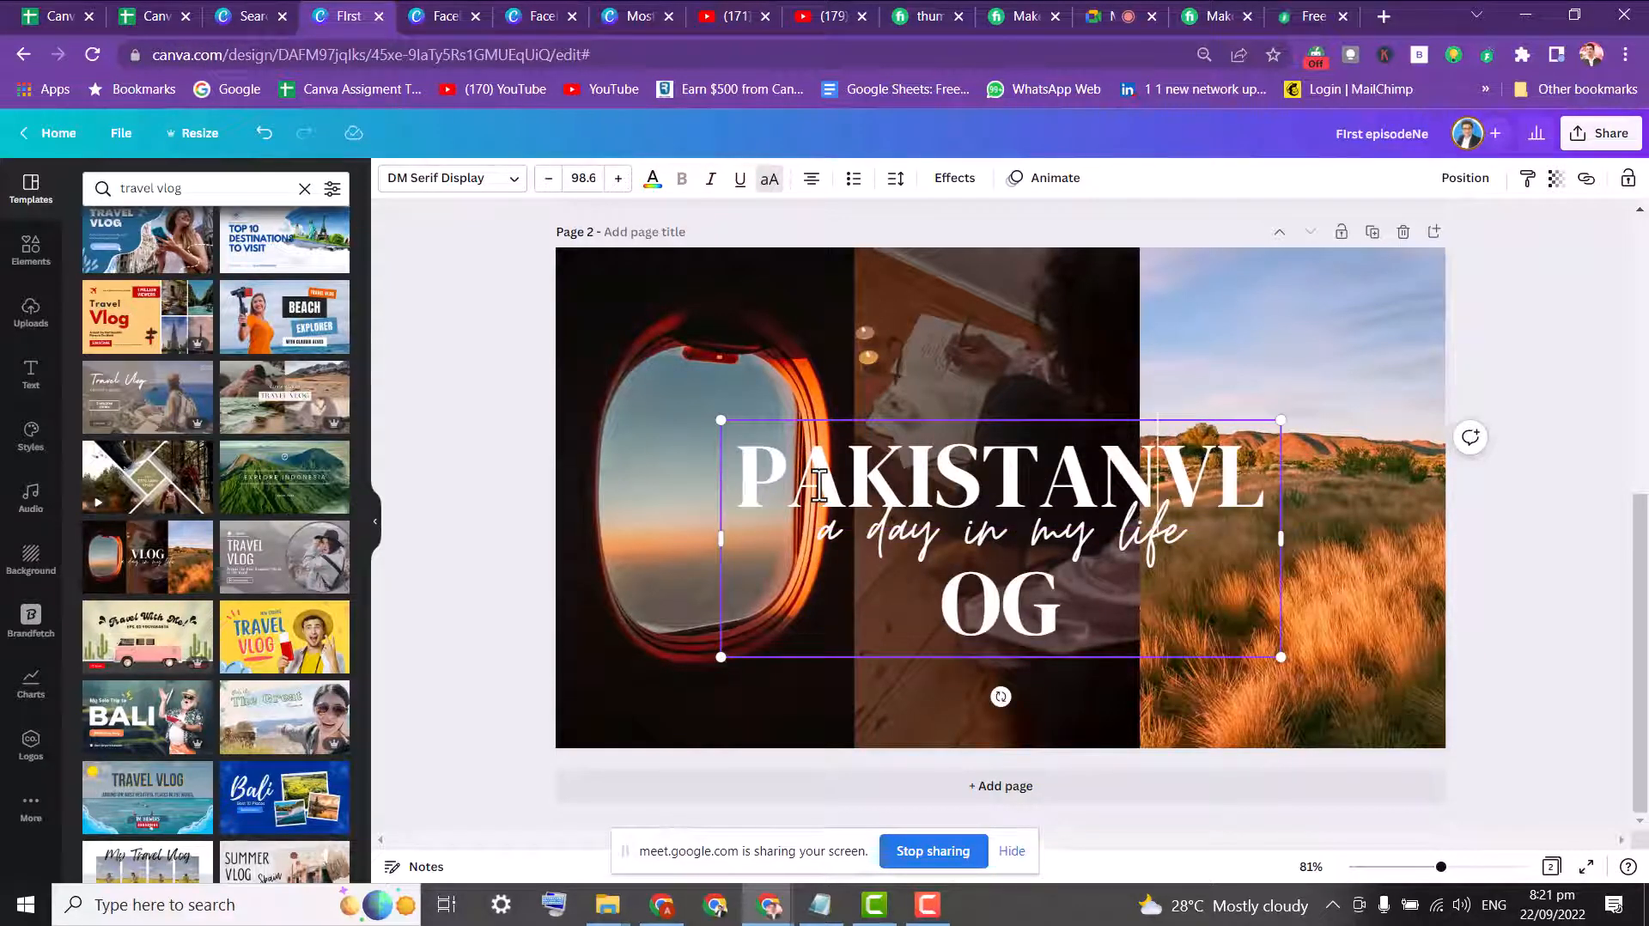
key(Return)
click(960, 424)
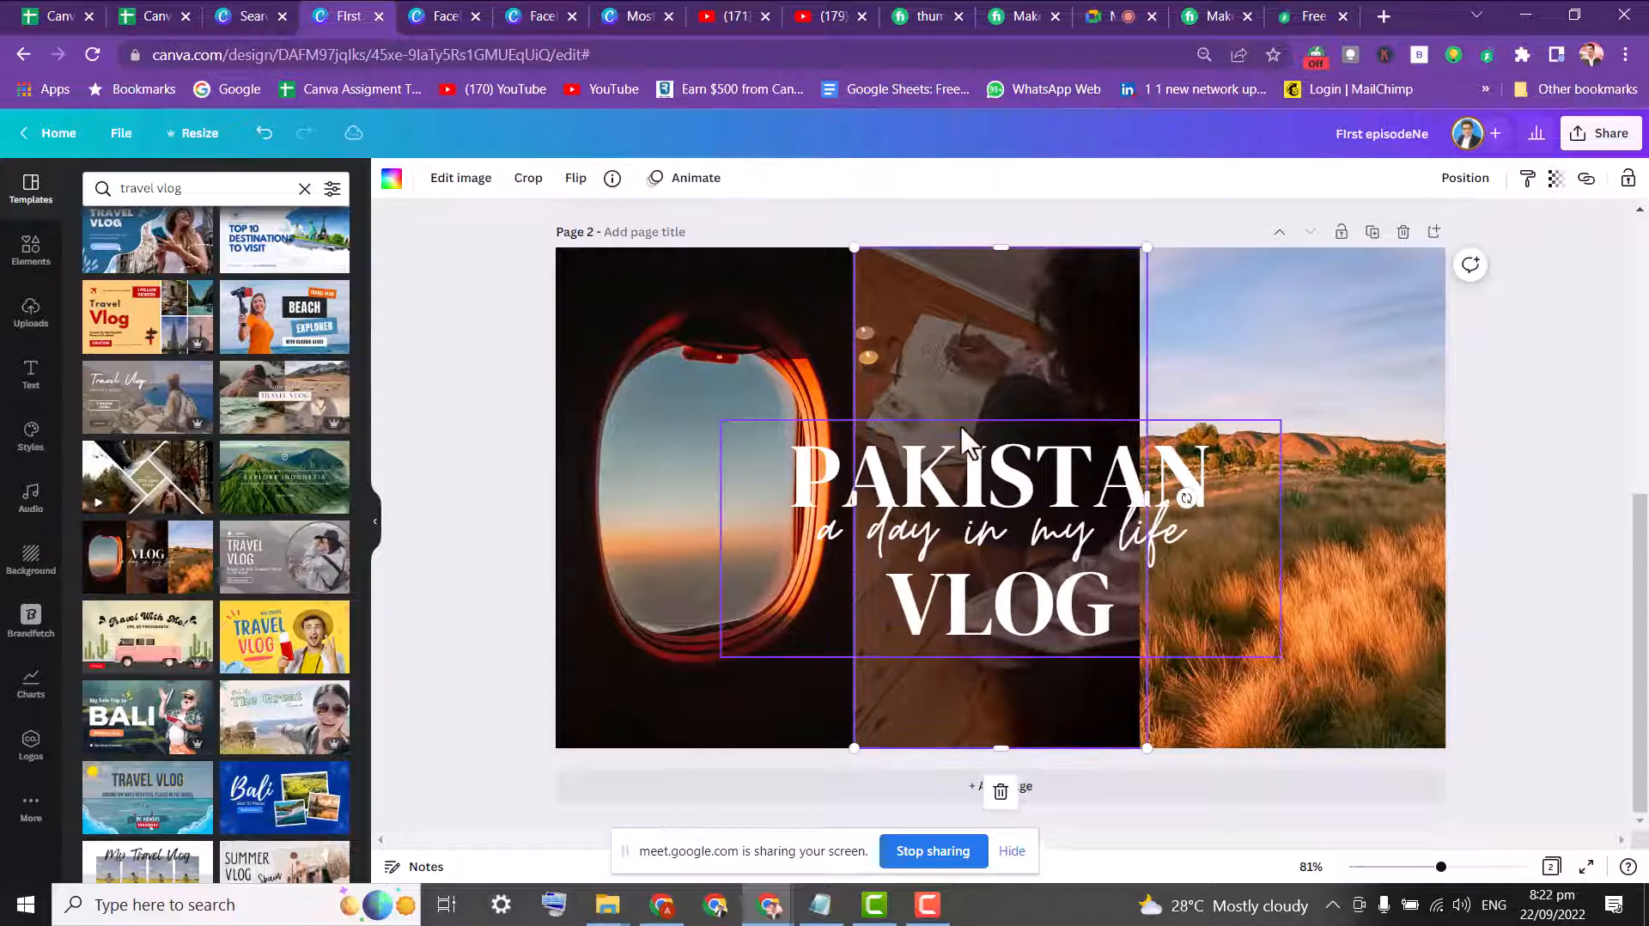
drag(971, 448, 960, 307)
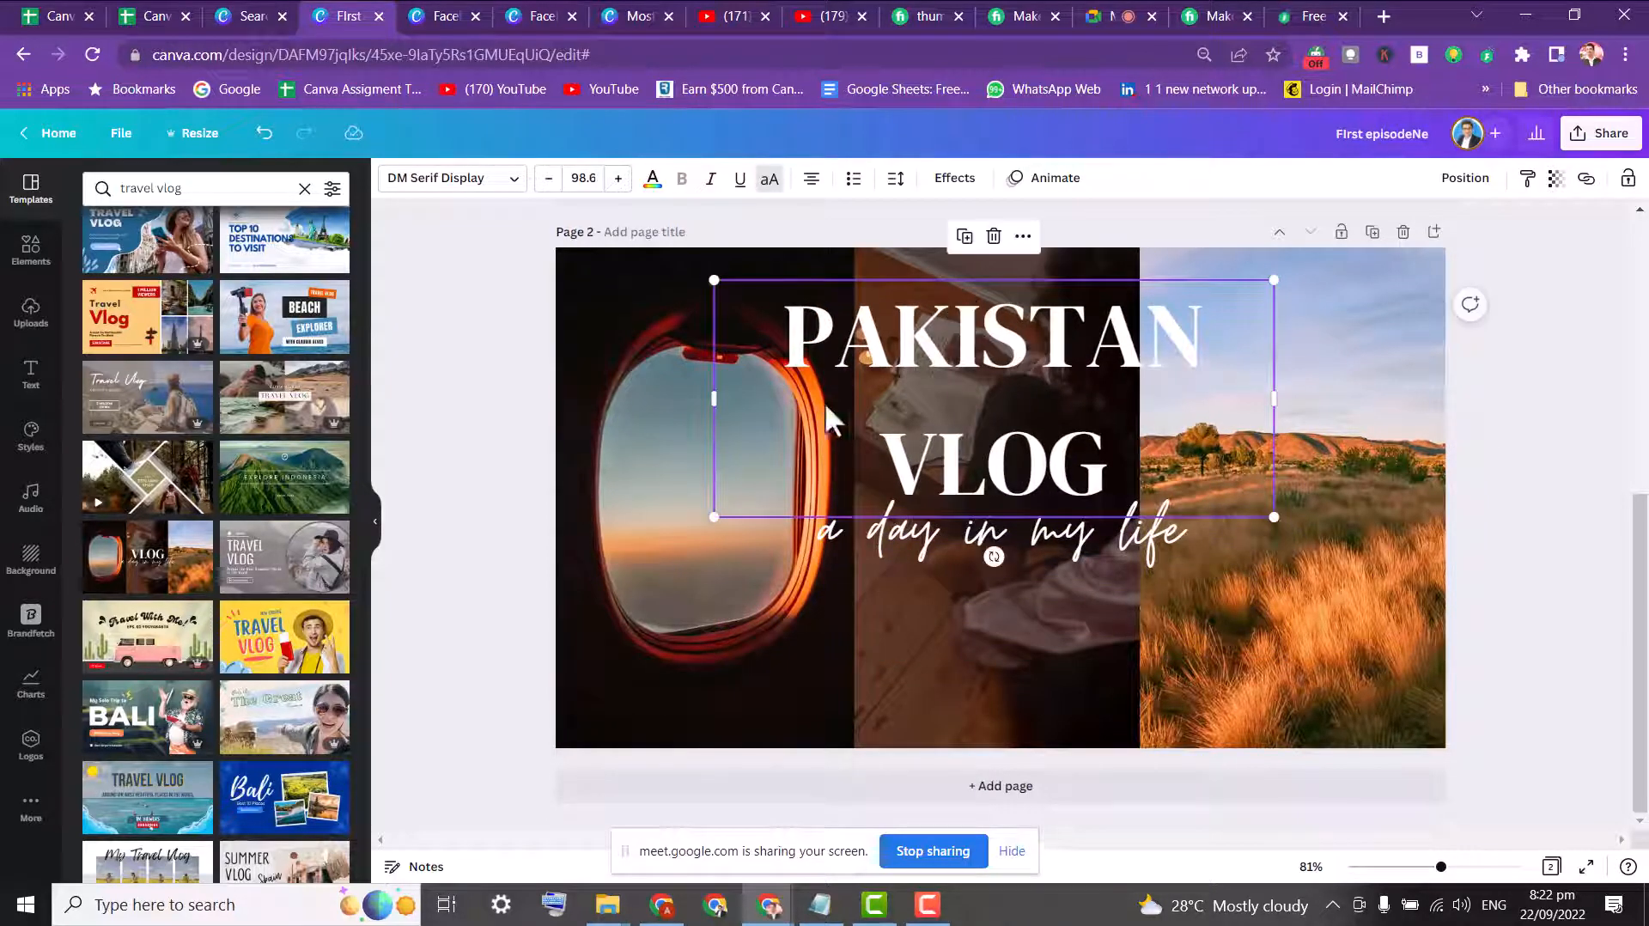
- Search the elements library for "karachi" and limit the results to photos
click(596, 402)
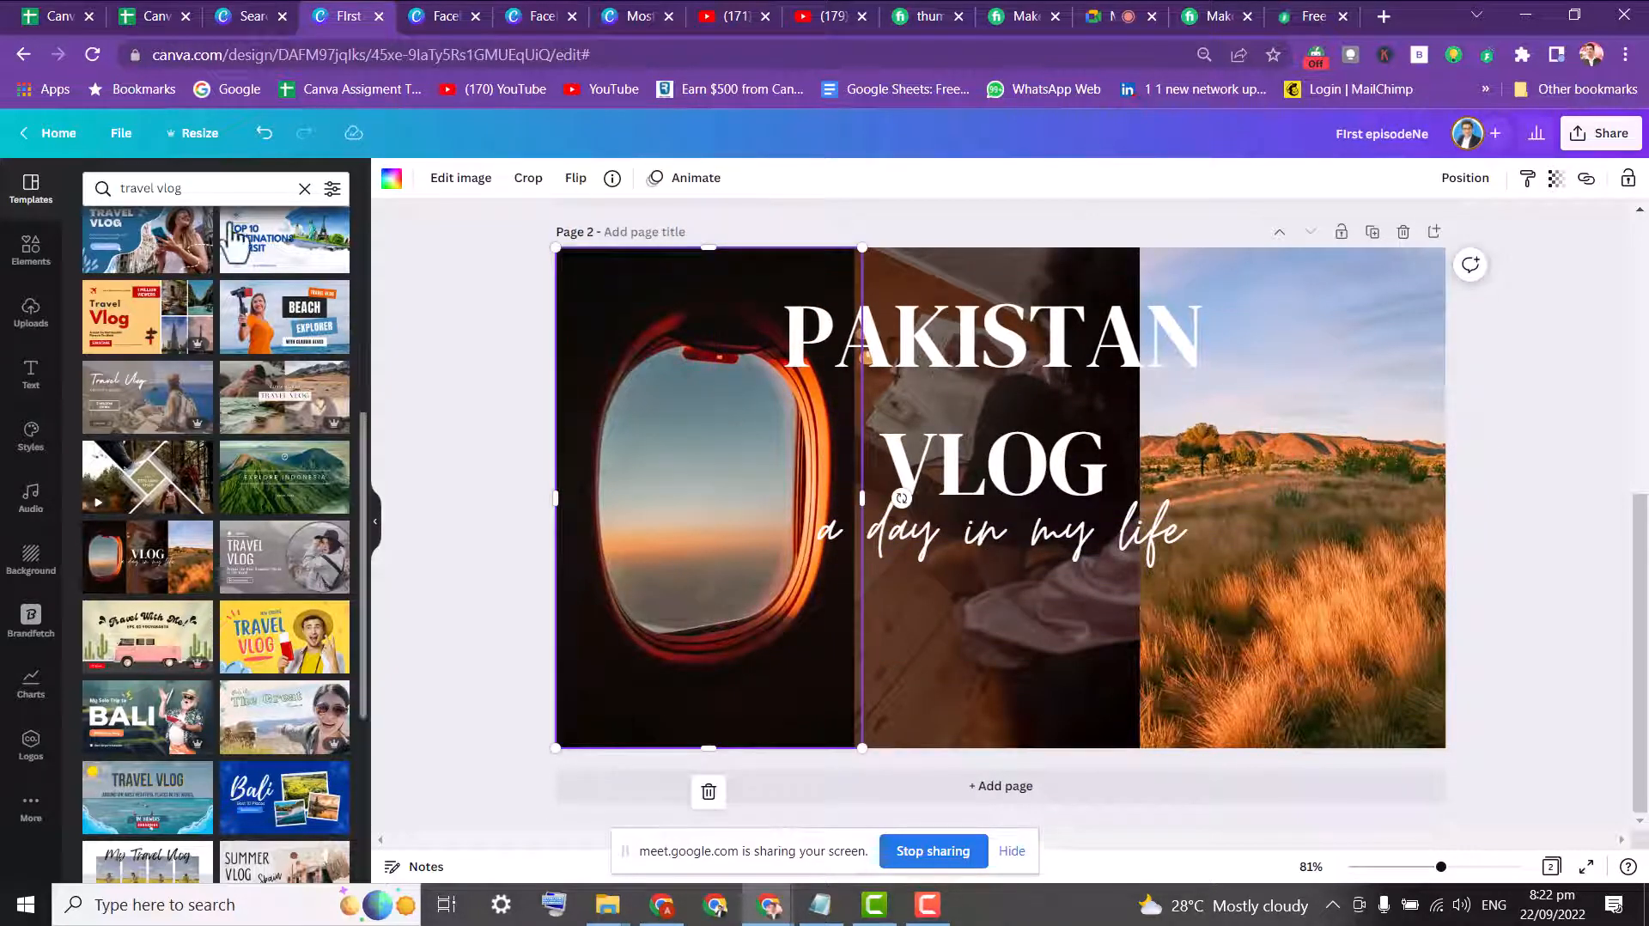
click(304, 188)
click(31, 257)
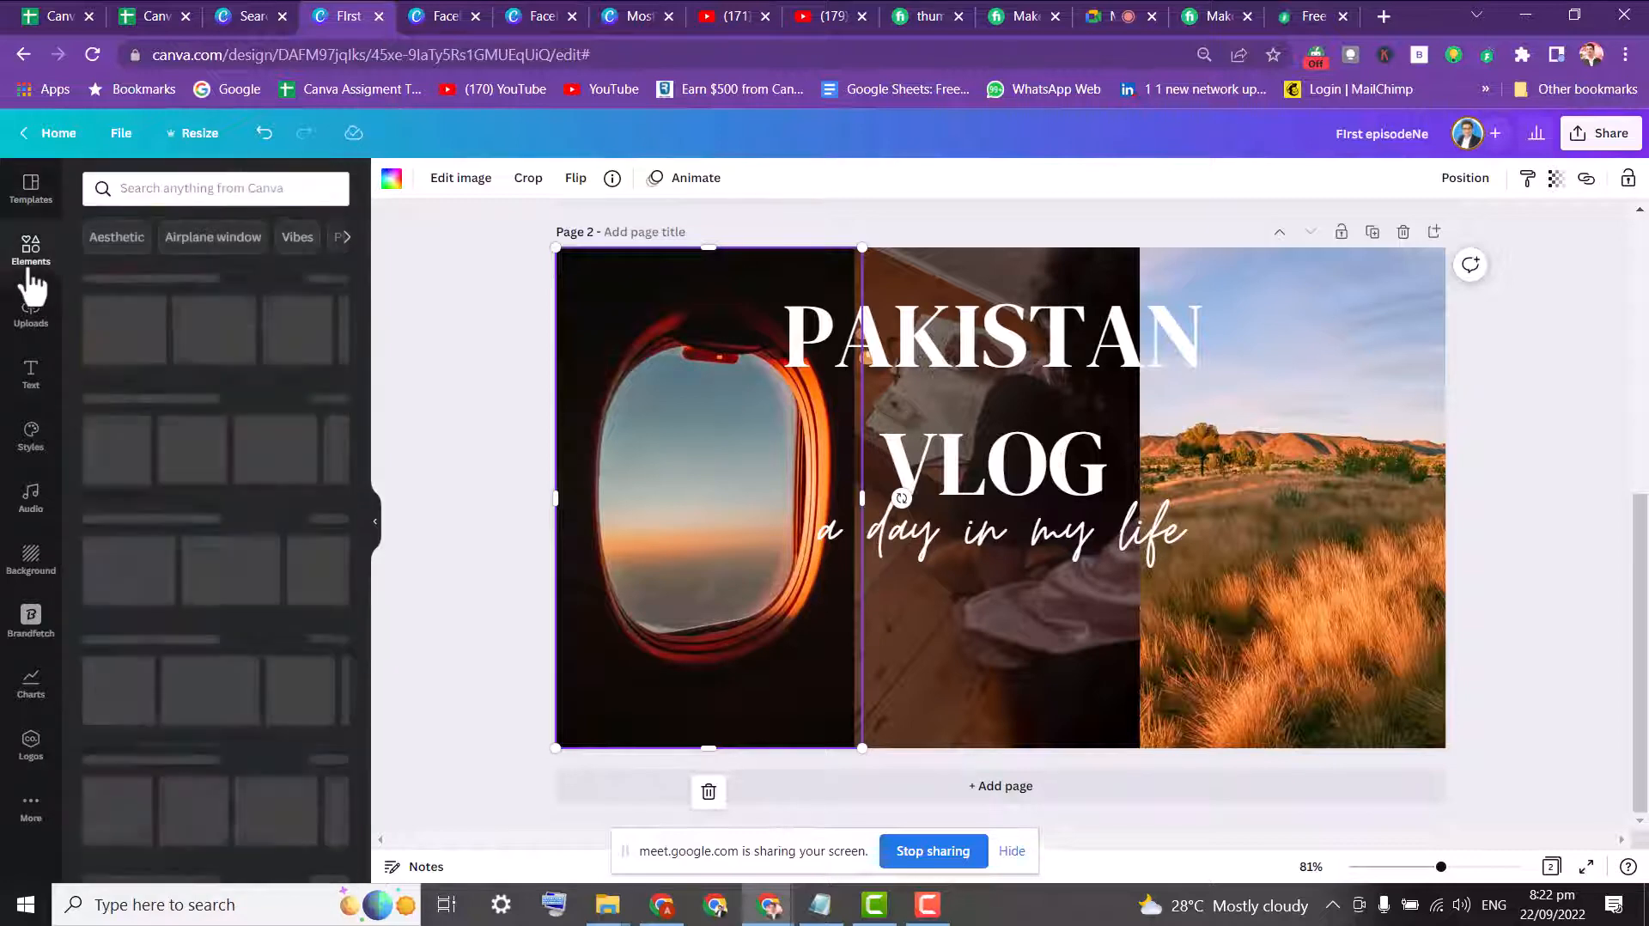
click(725, 446)
click(198, 191)
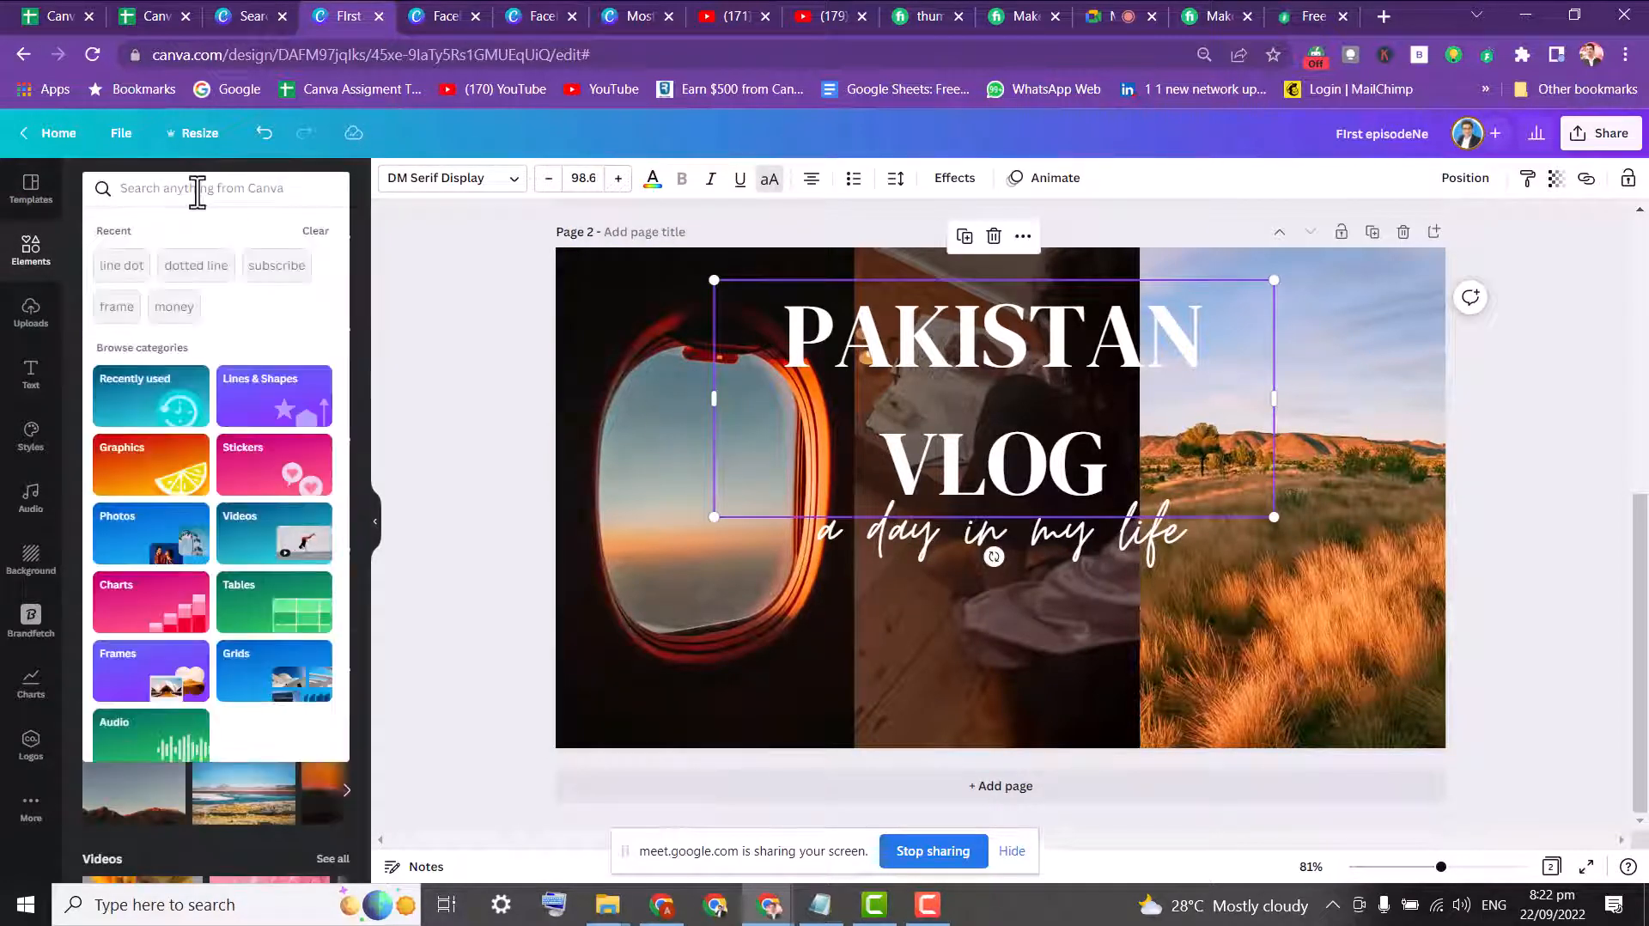
text(karachi)
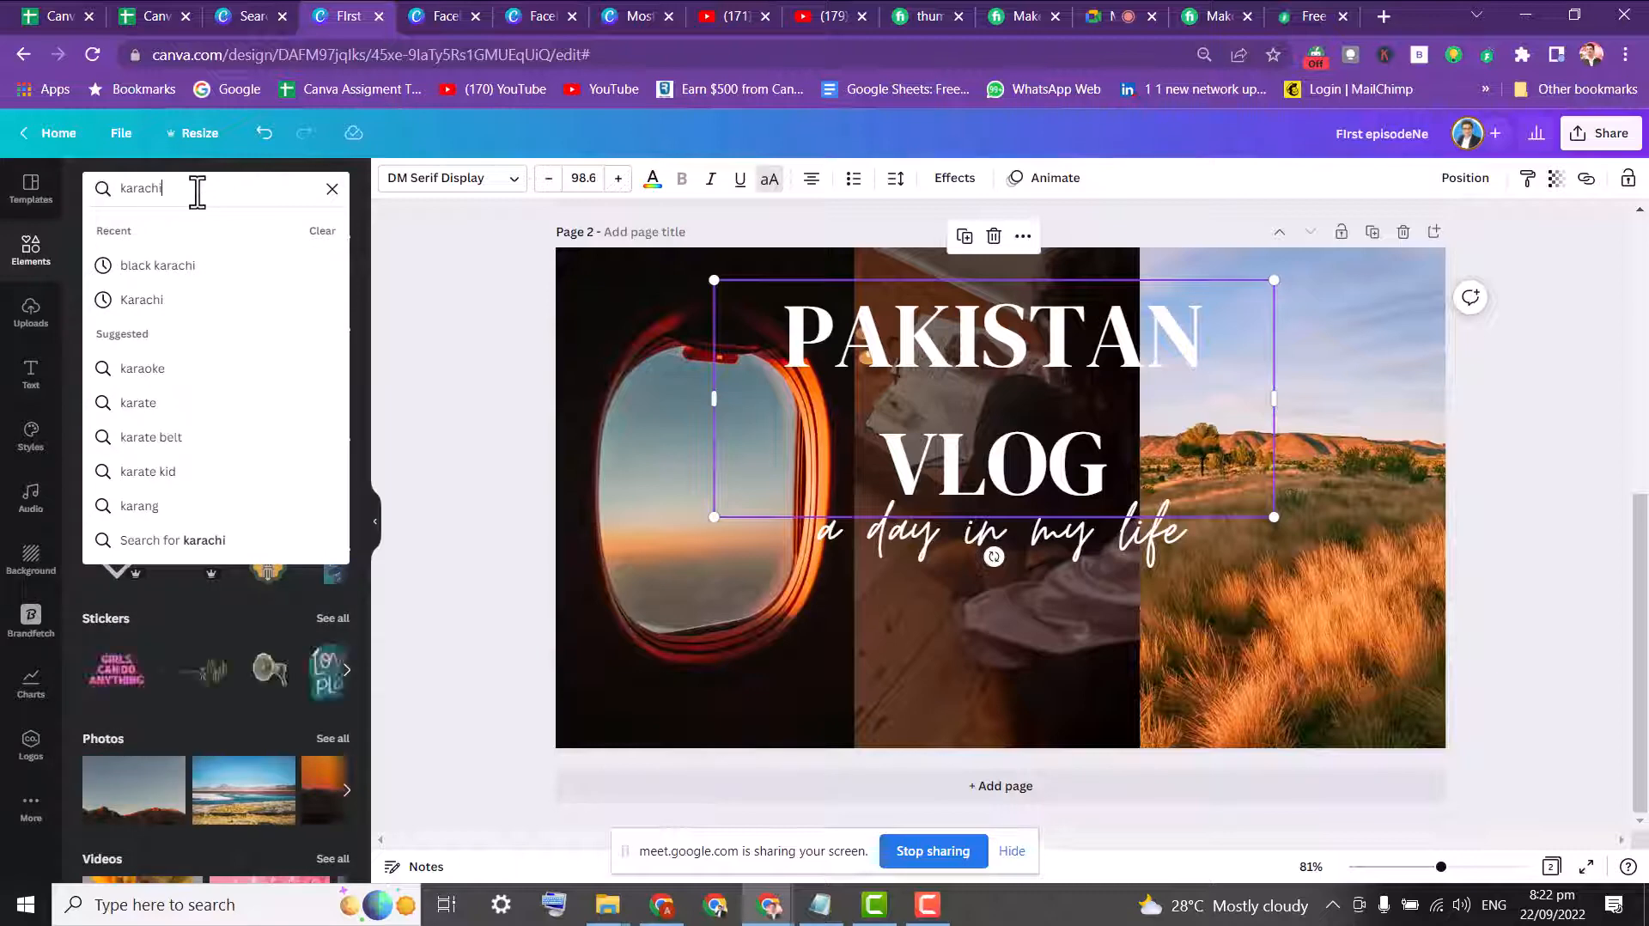
key(Return)
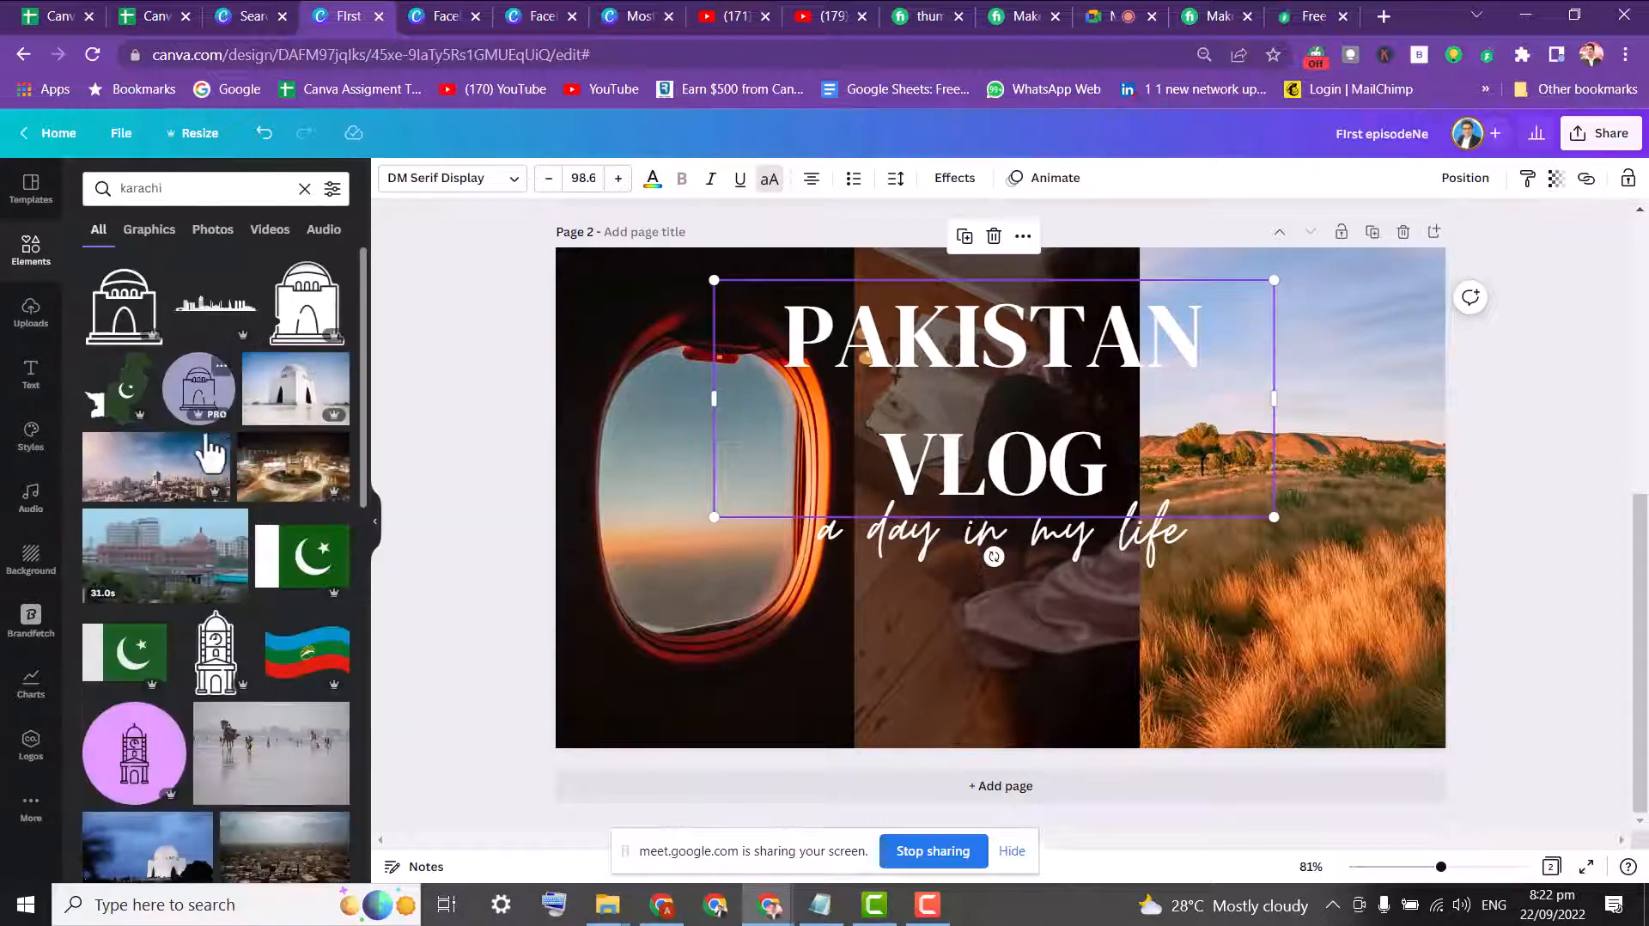
click(213, 229)
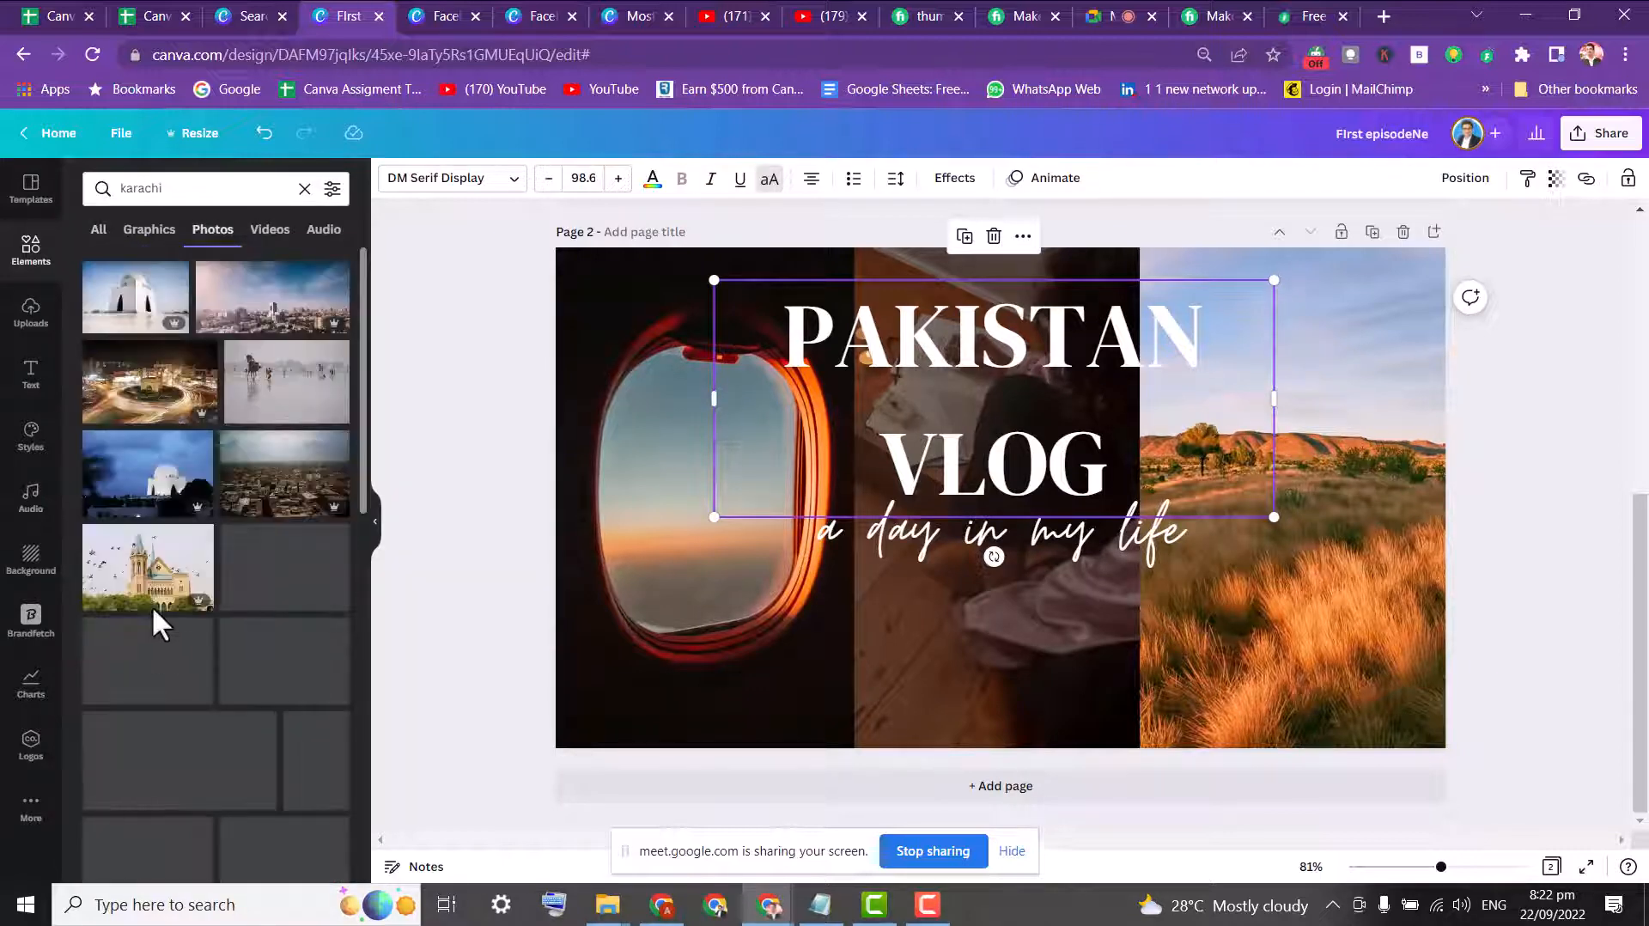
- Fill the page's left photo frame with the evening white-dome mausoleum photo and reposition its crop to show the whole dome
drag(136, 498, 575, 513)
double_click(656, 574)
drag(736, 570, 611, 577)
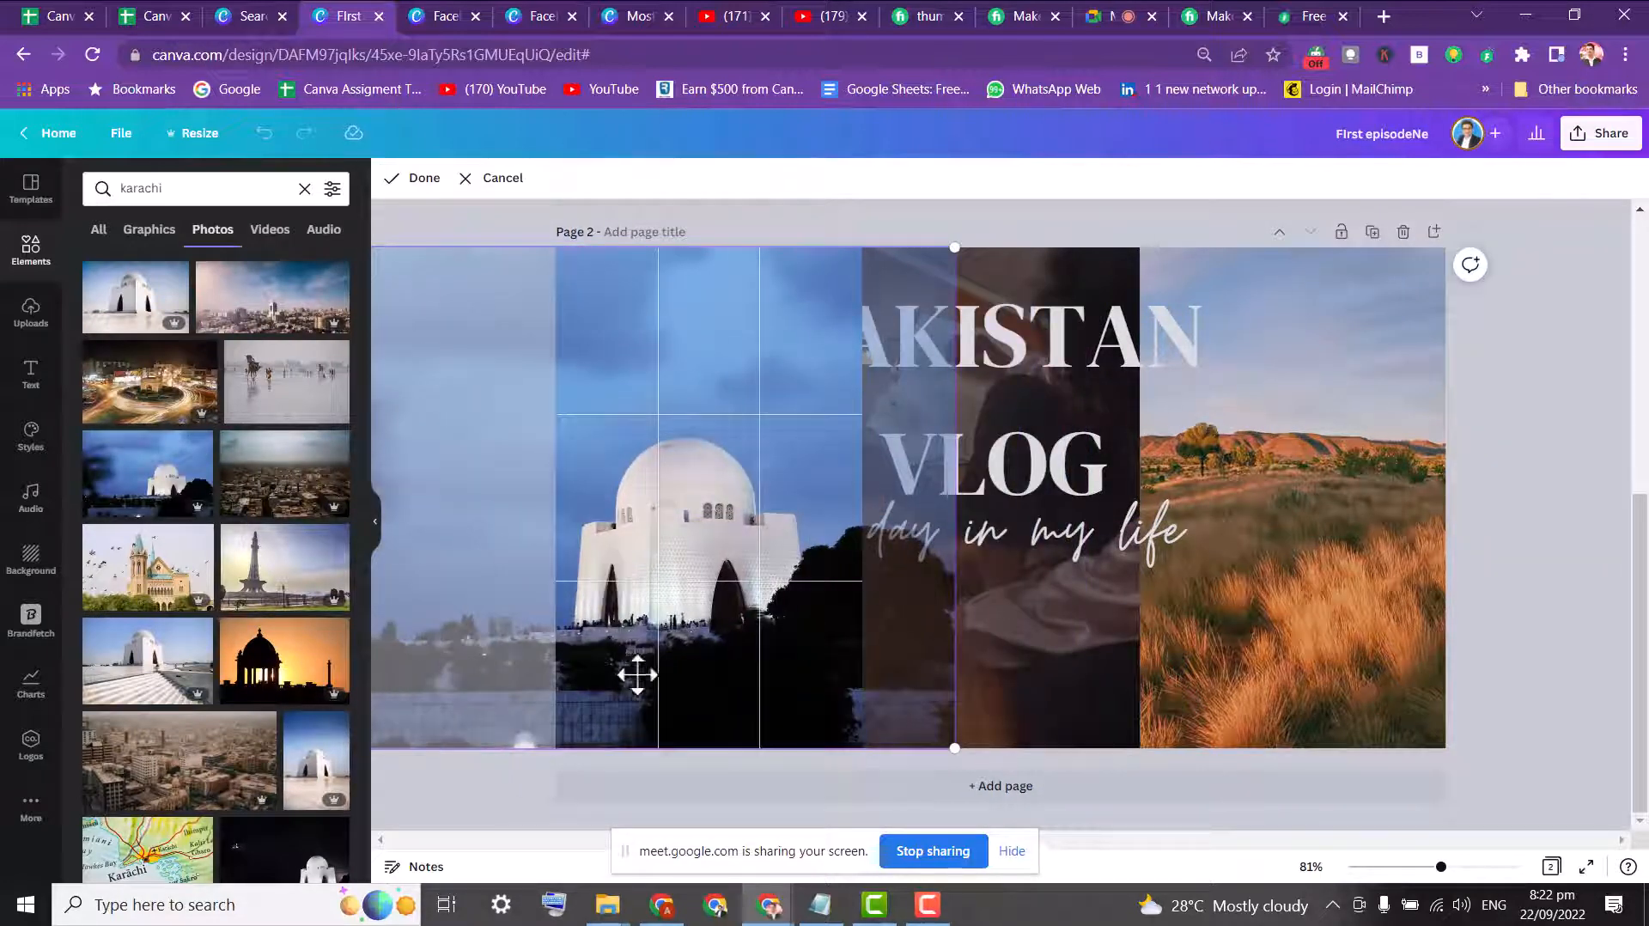
click(395, 180)
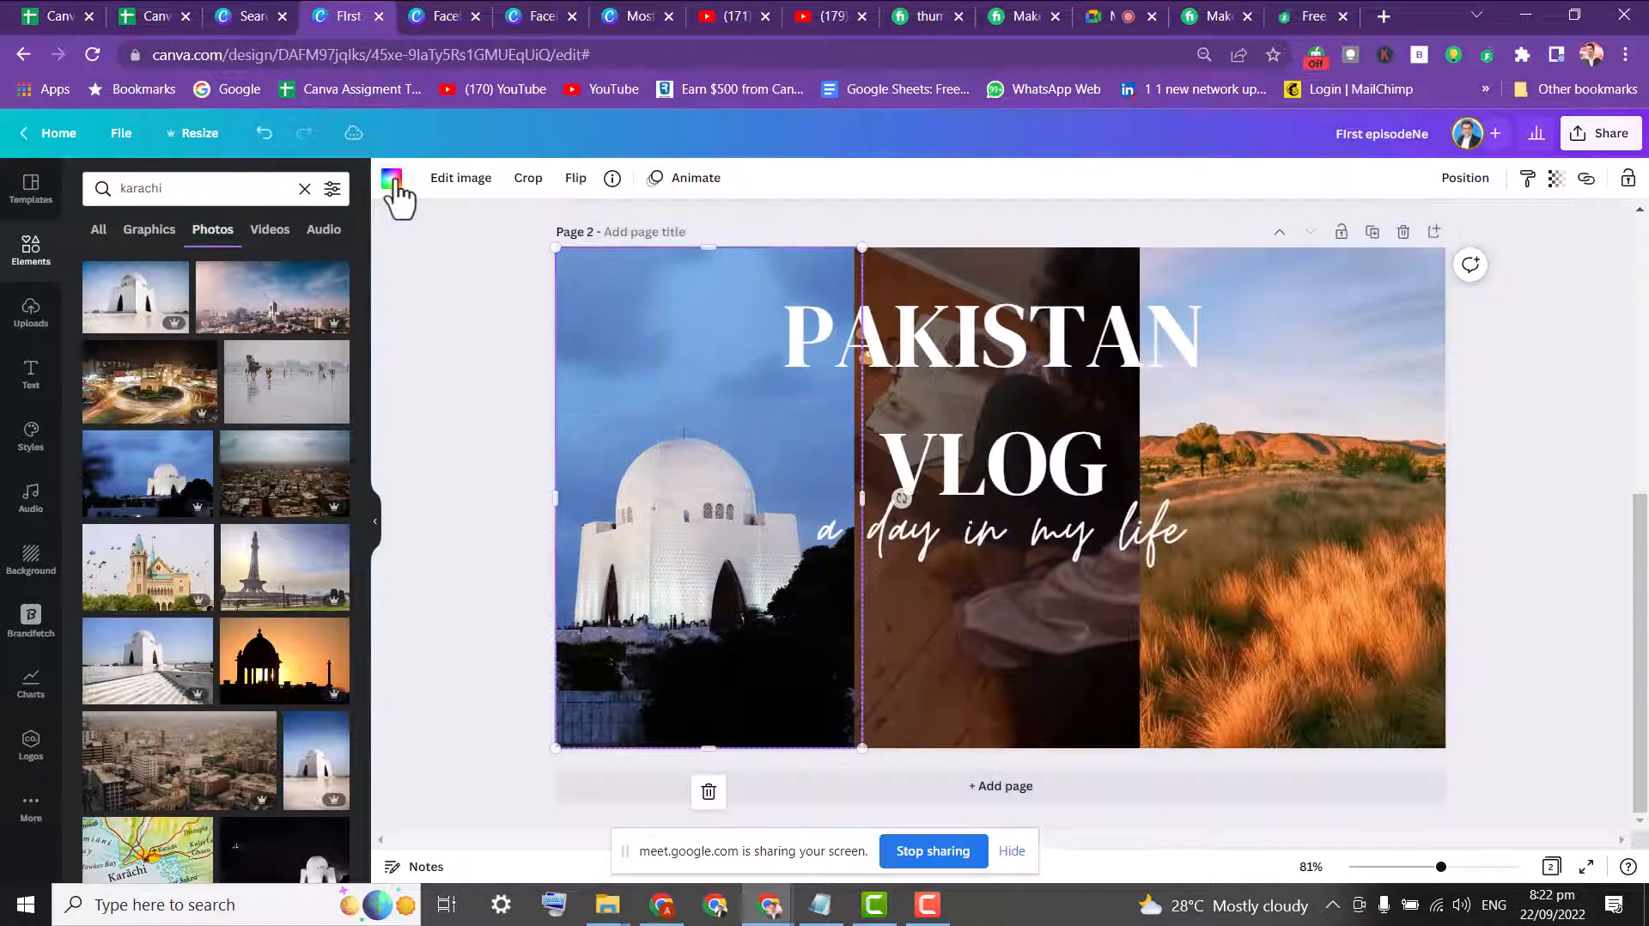
- Search the photos for "lahore" and fill the middle frame with the mosque photo framed by an arch
click(184, 188)
text(lahore)
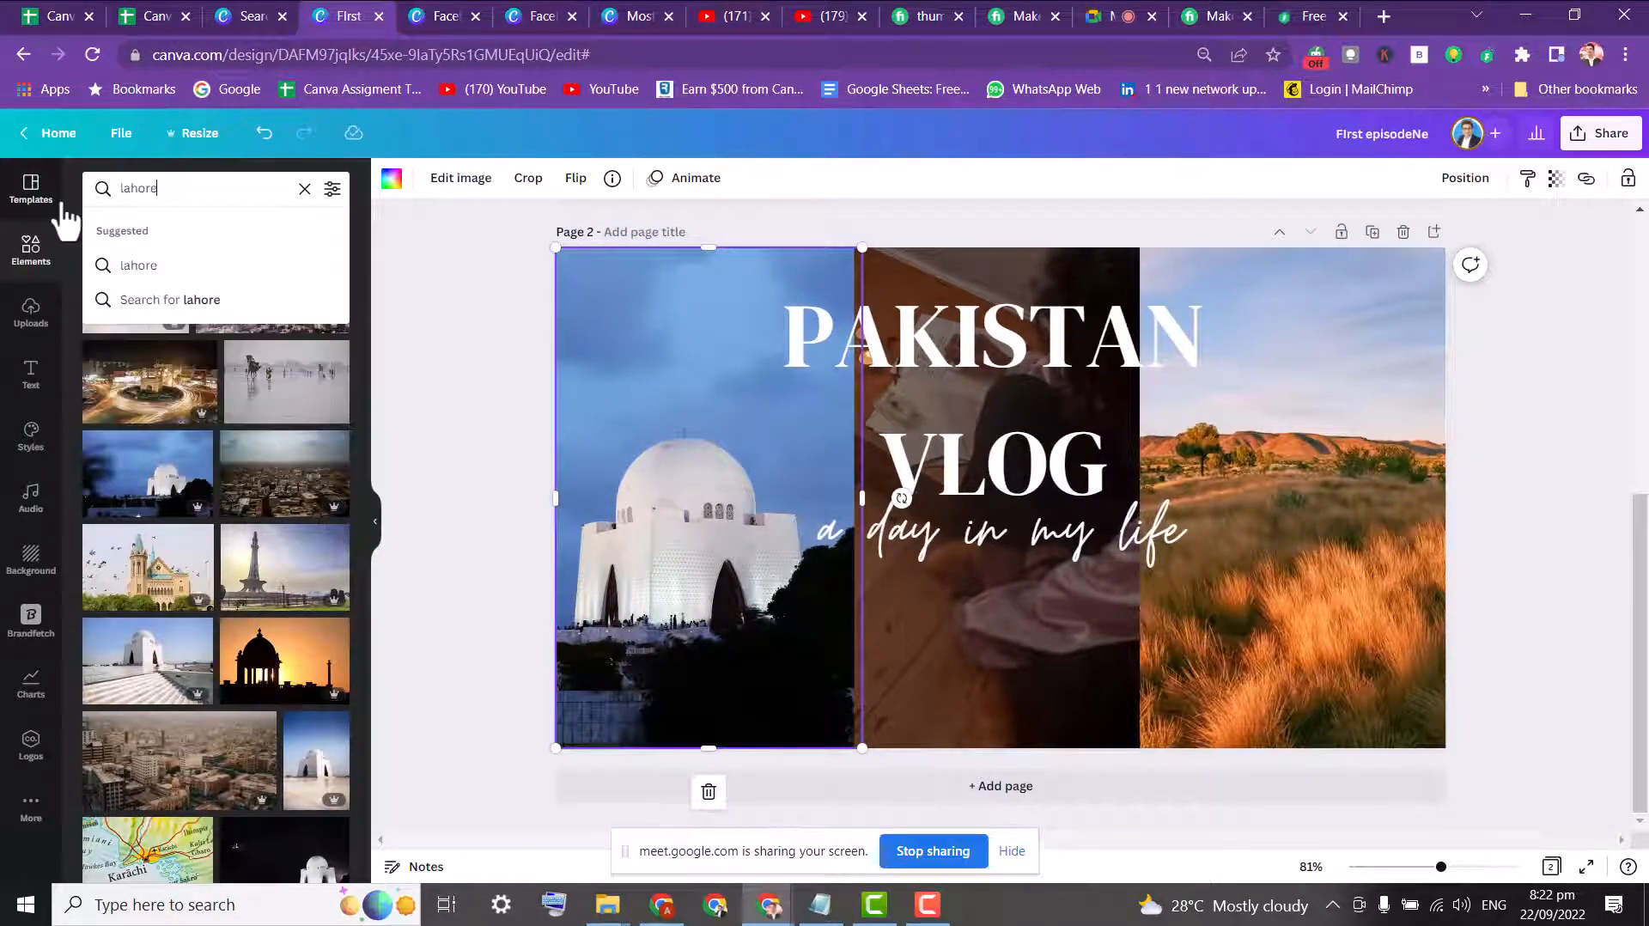
key(Return)
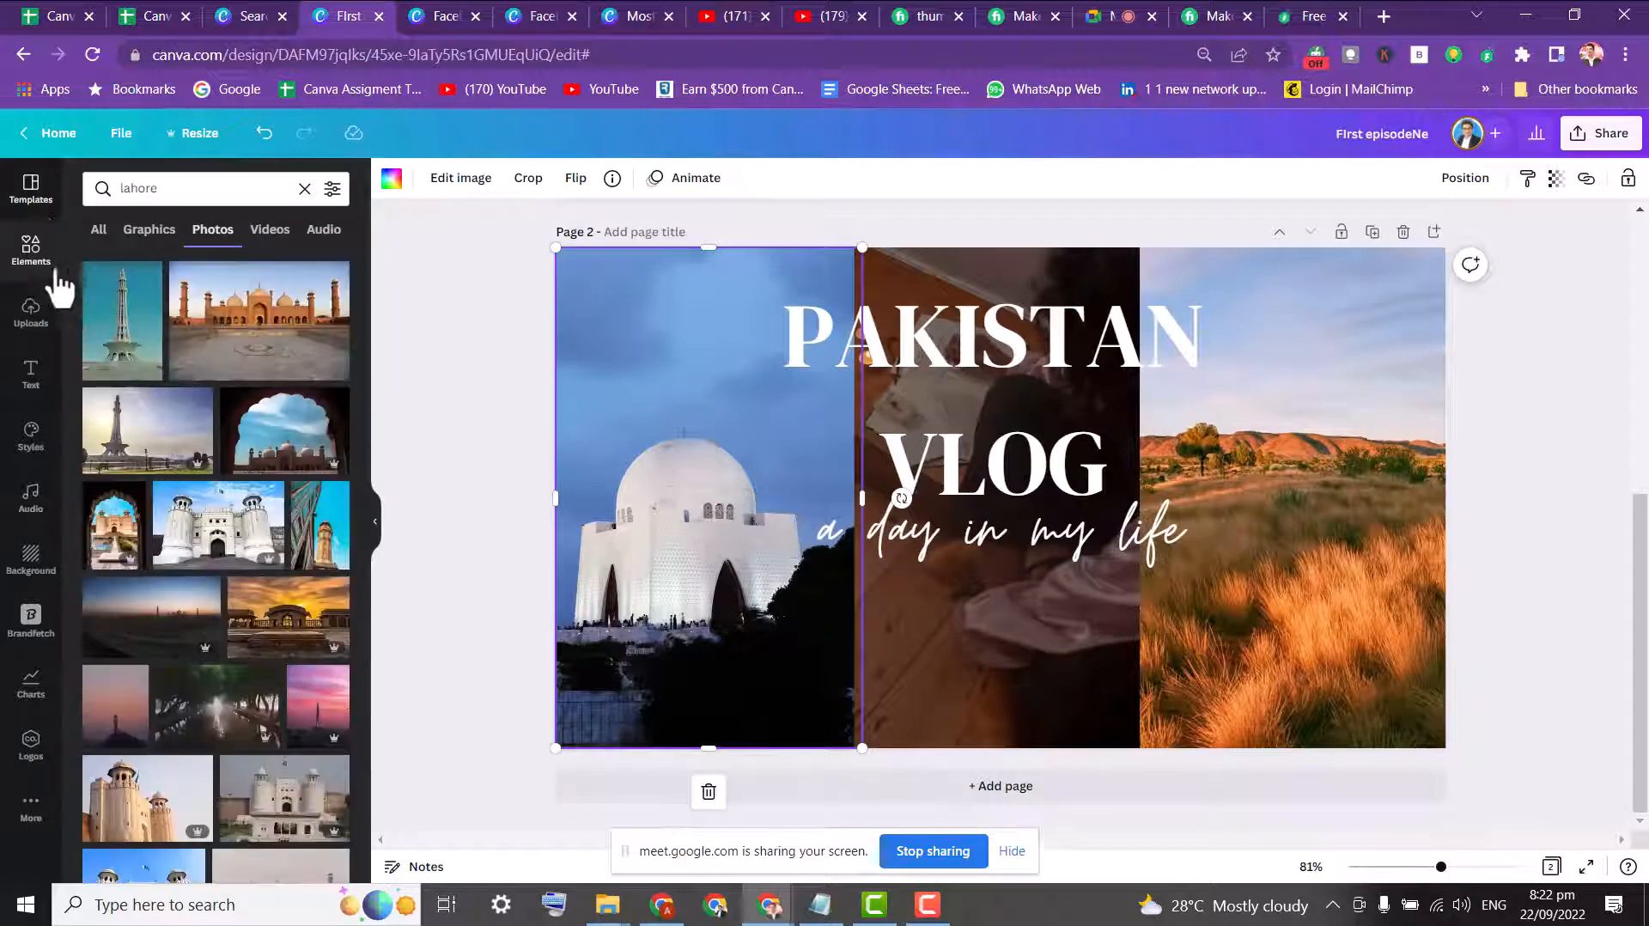
drag(275, 423, 938, 621)
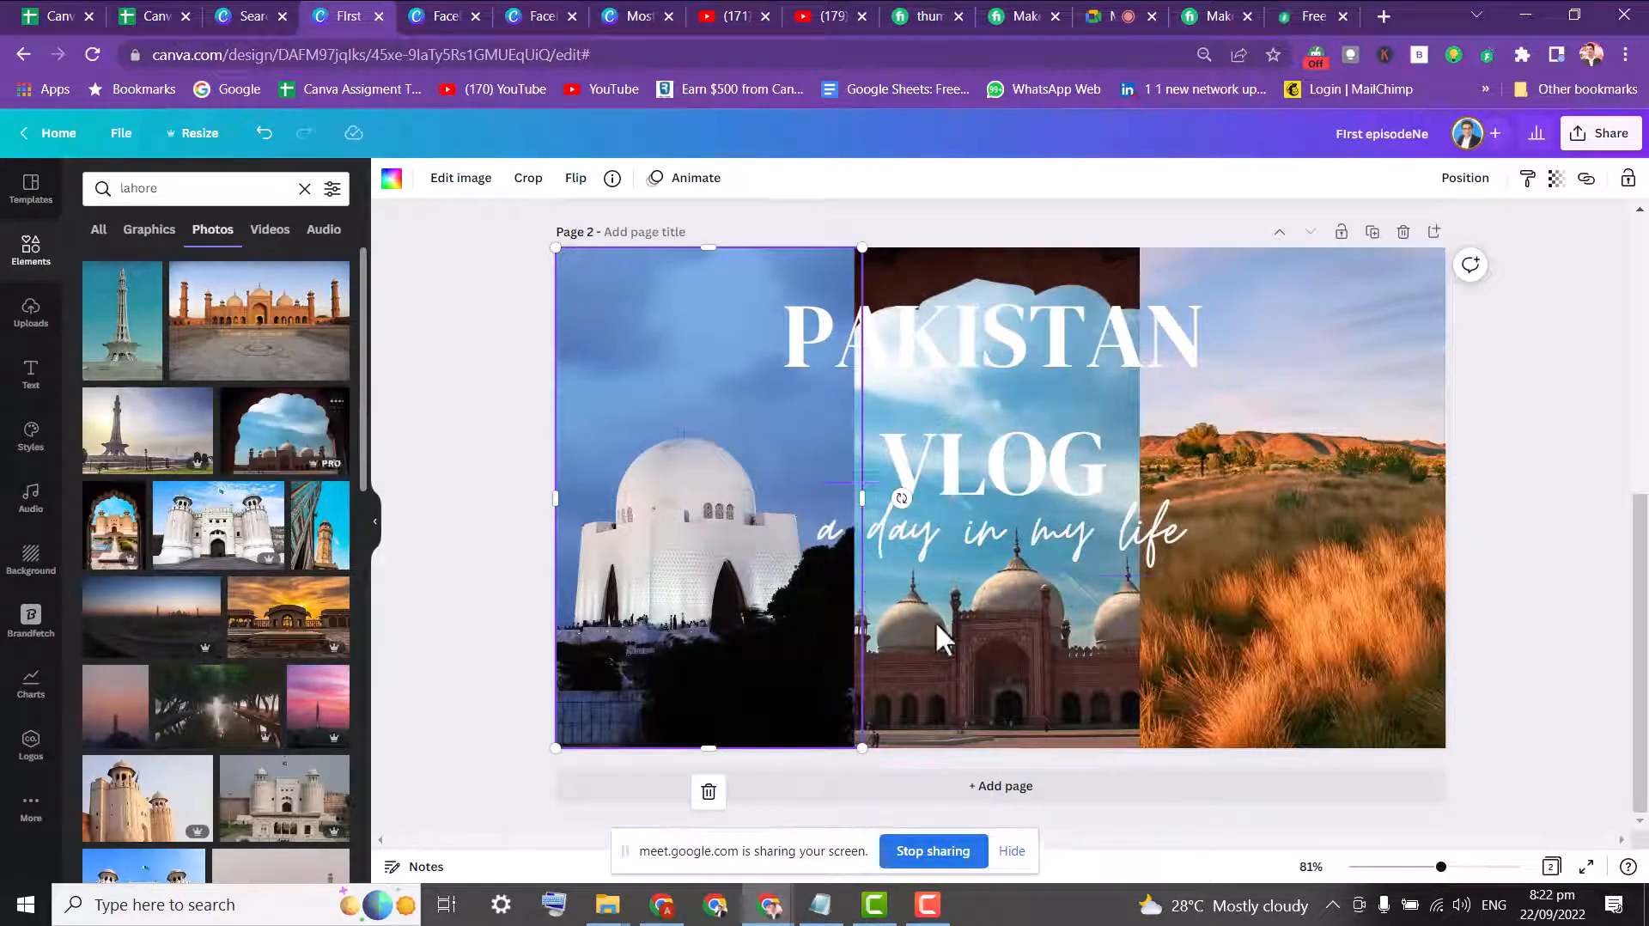
- Search the photos for "gilgit" and fill the right frame with the turquoise lake photo with mountains behind it
click(195, 188)
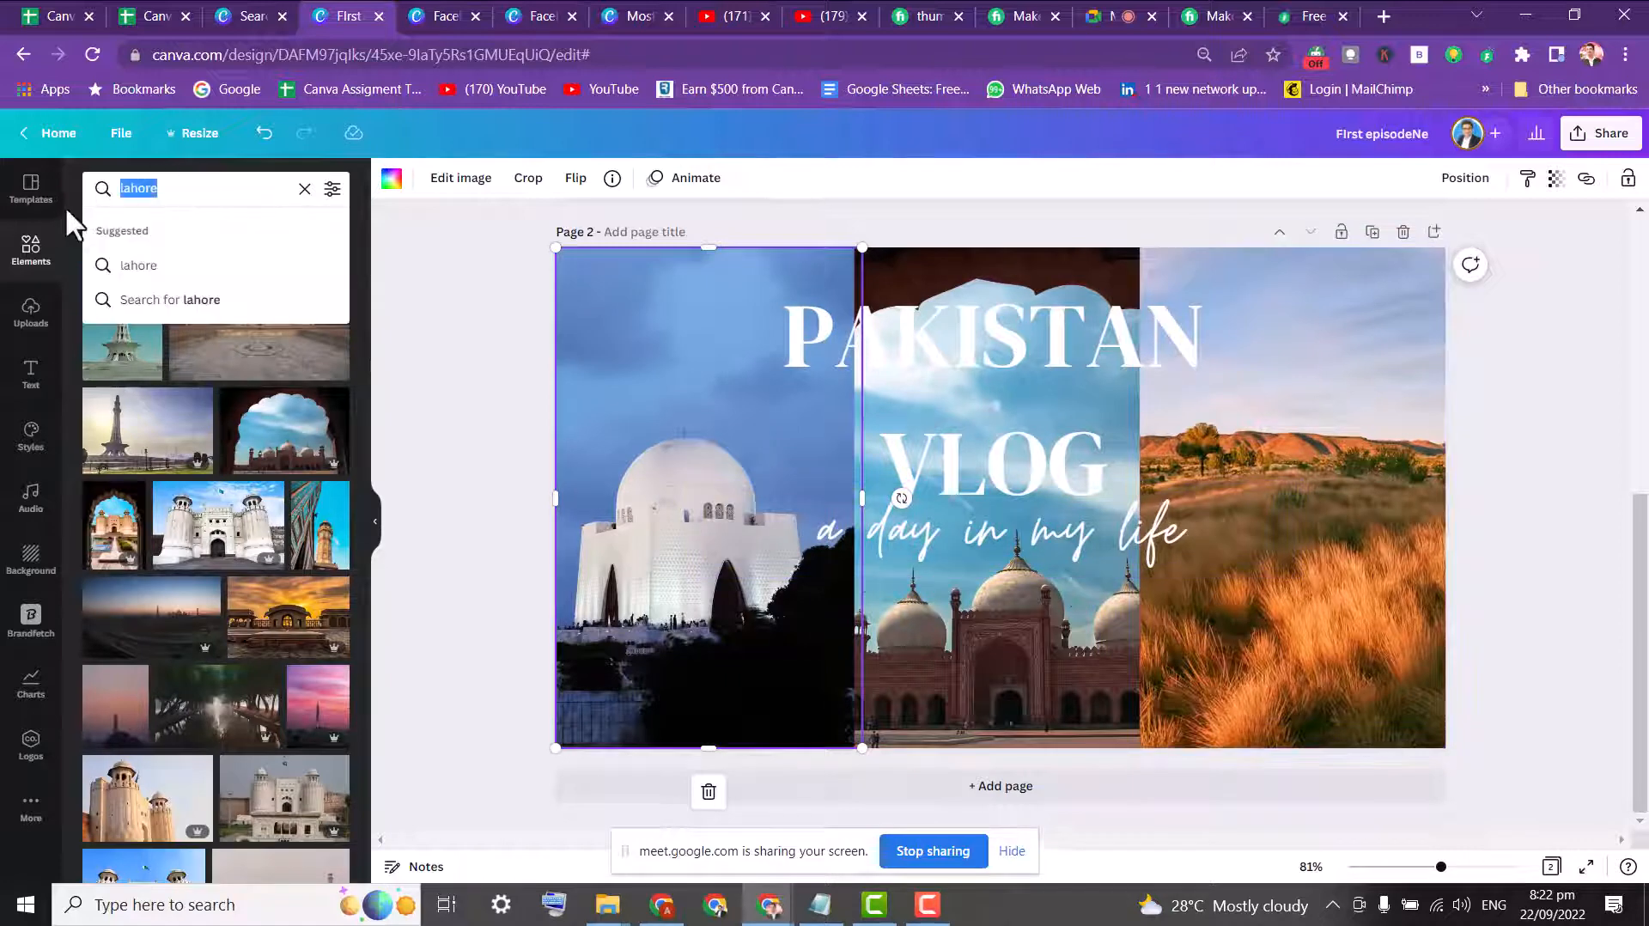
text(gilg)
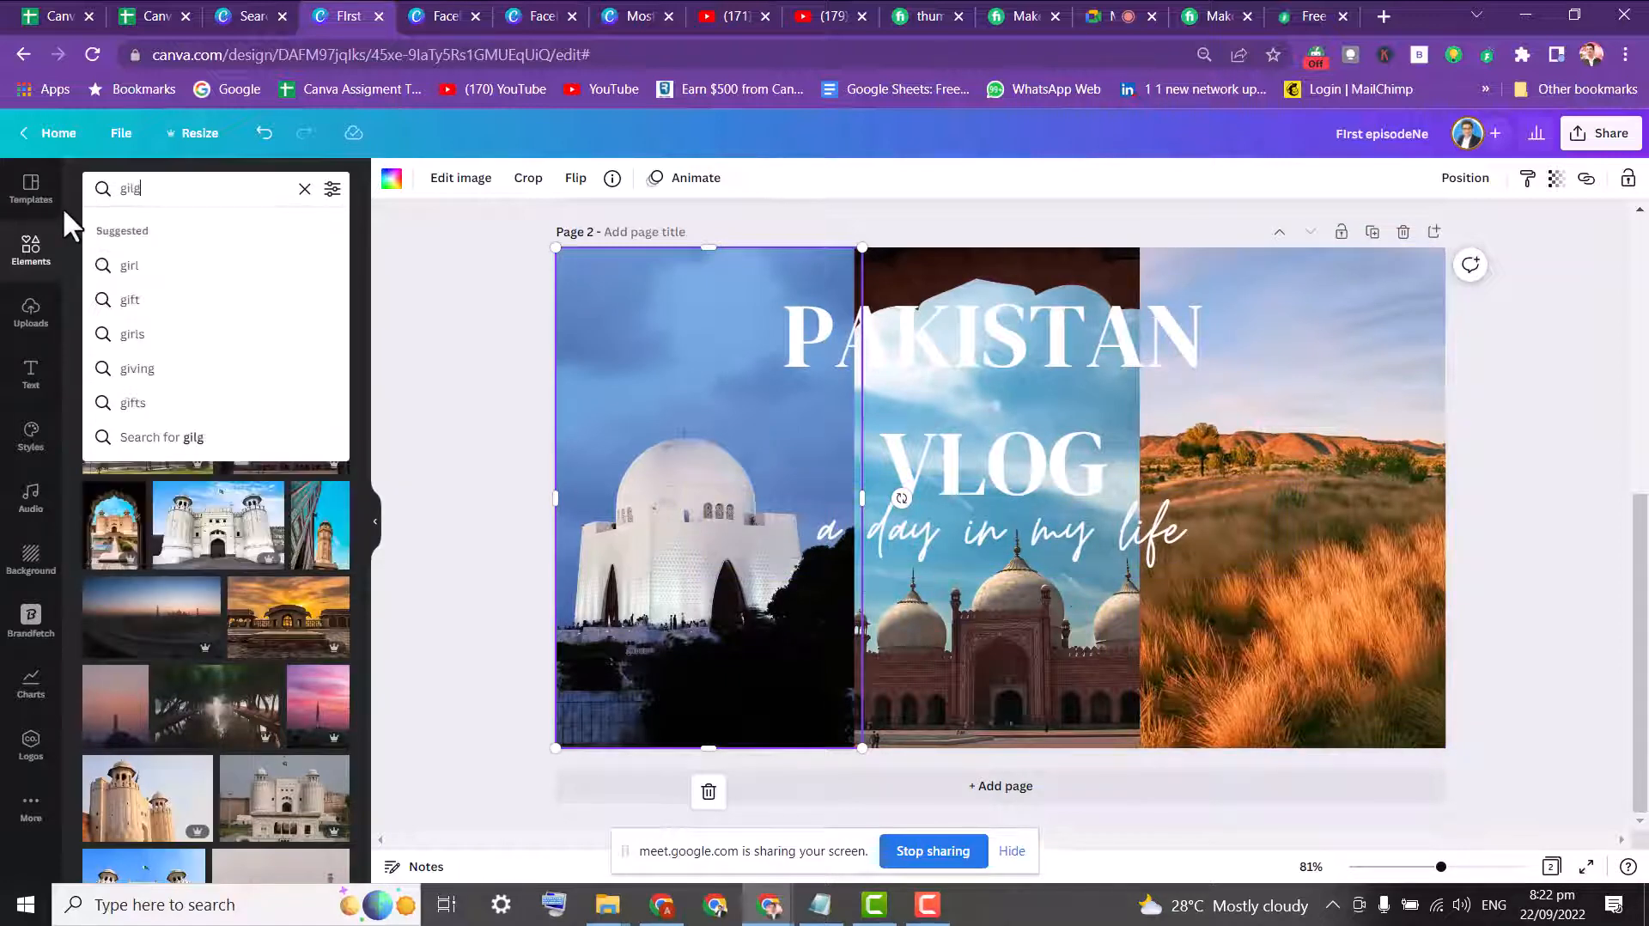
key(BackSpace)
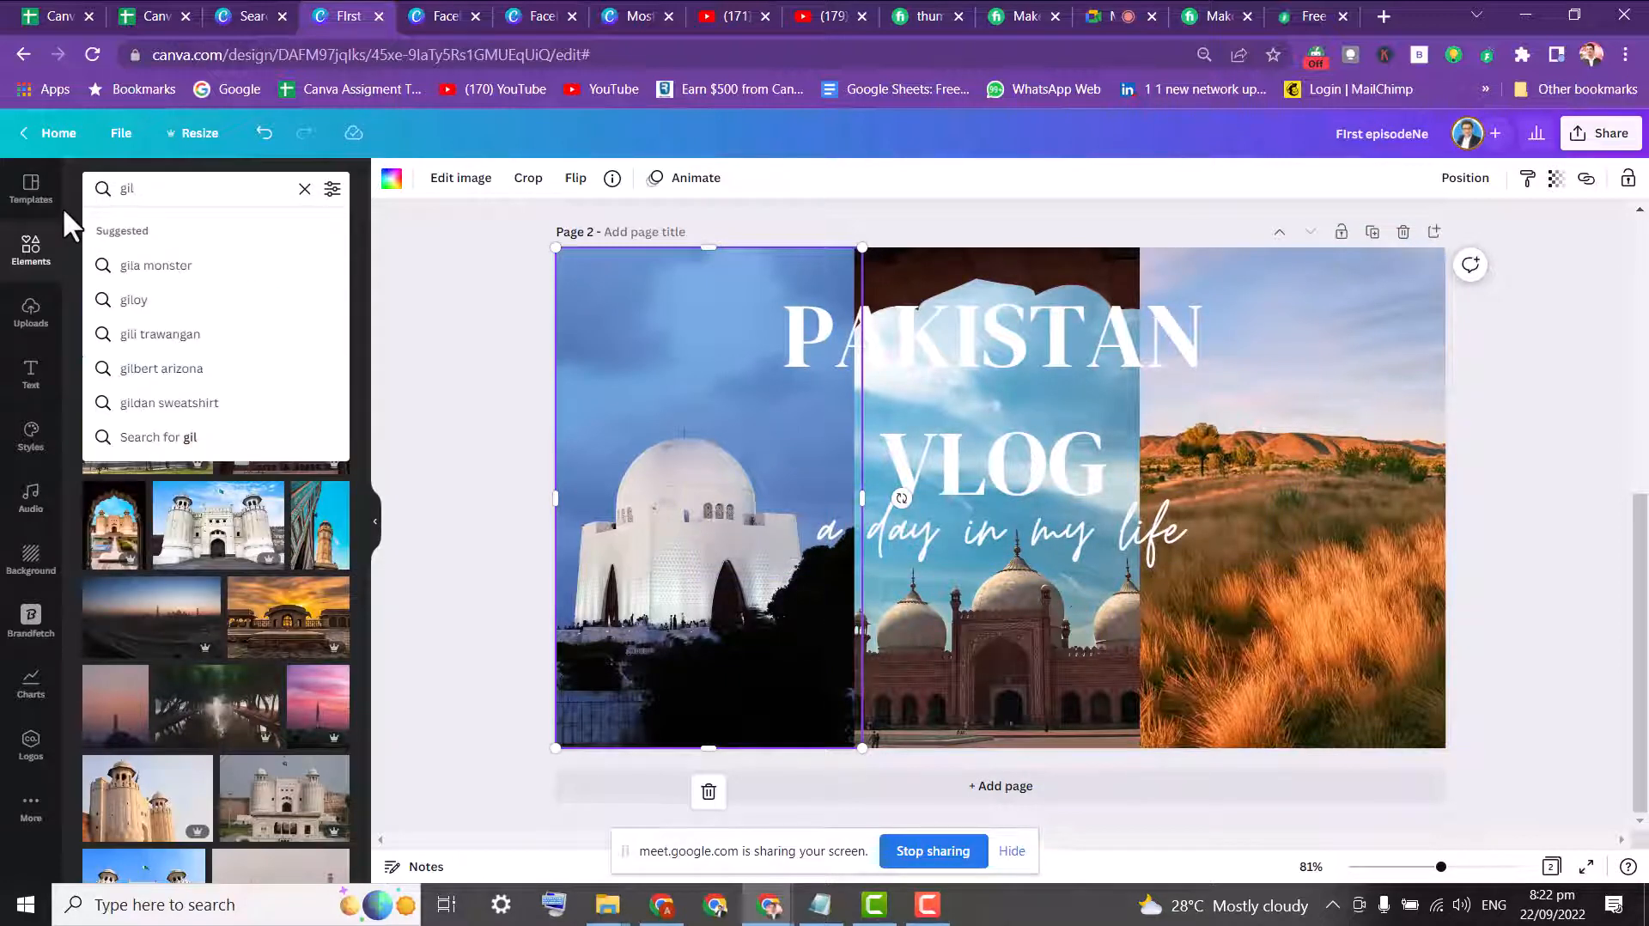
key(BackSpace)
text(g)
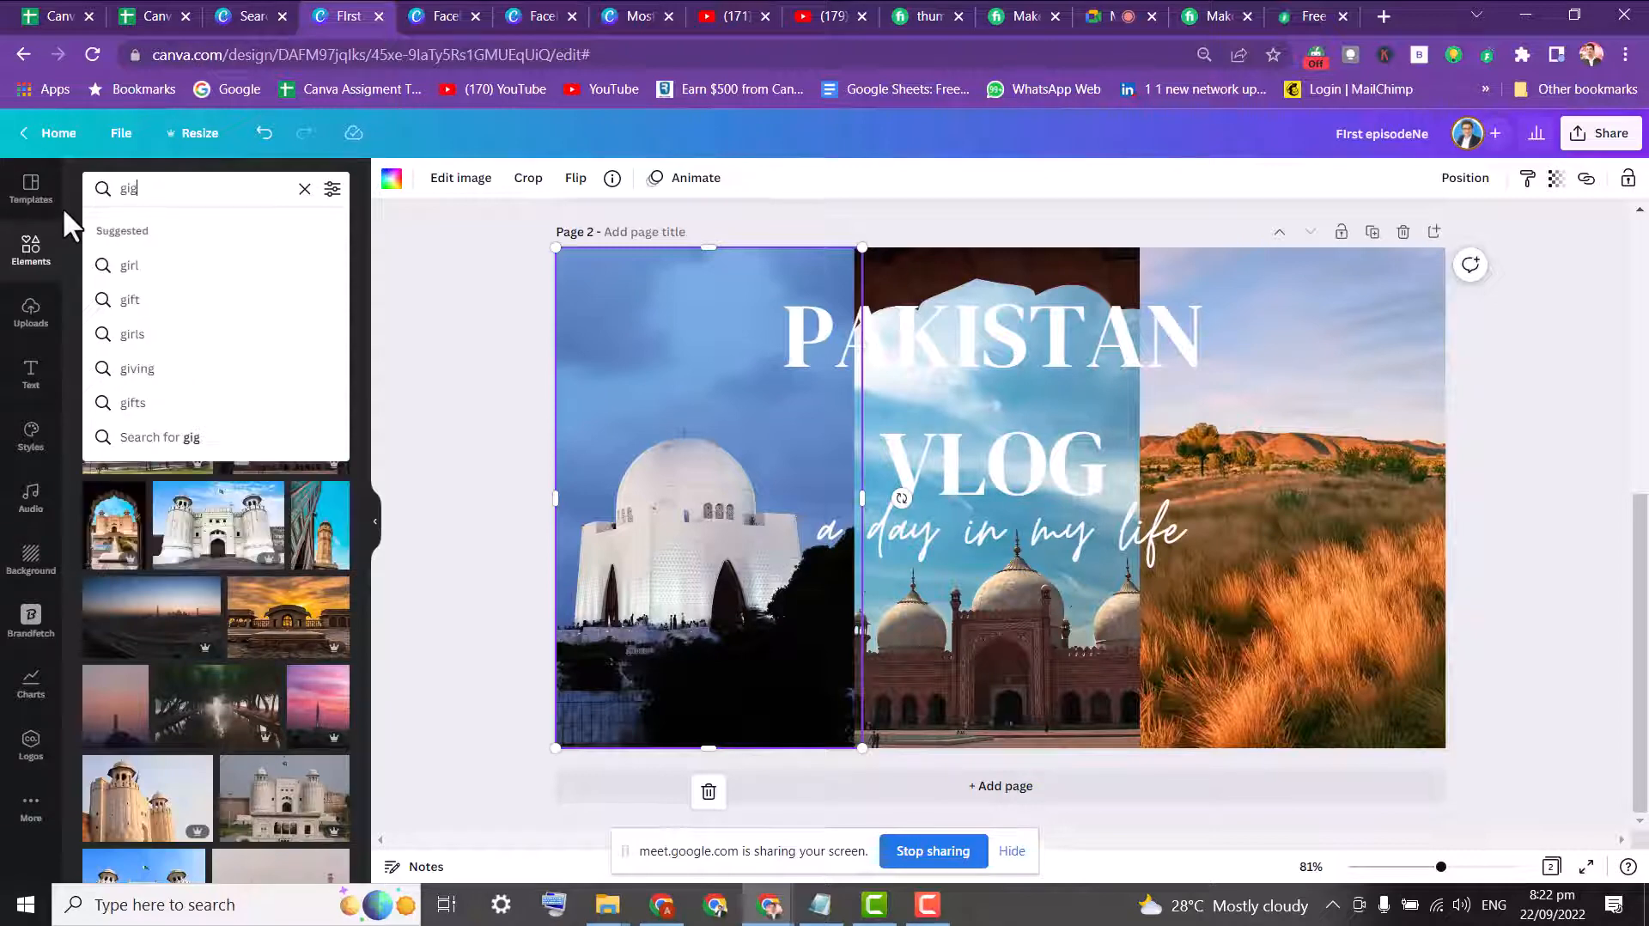
key(BackSpace)
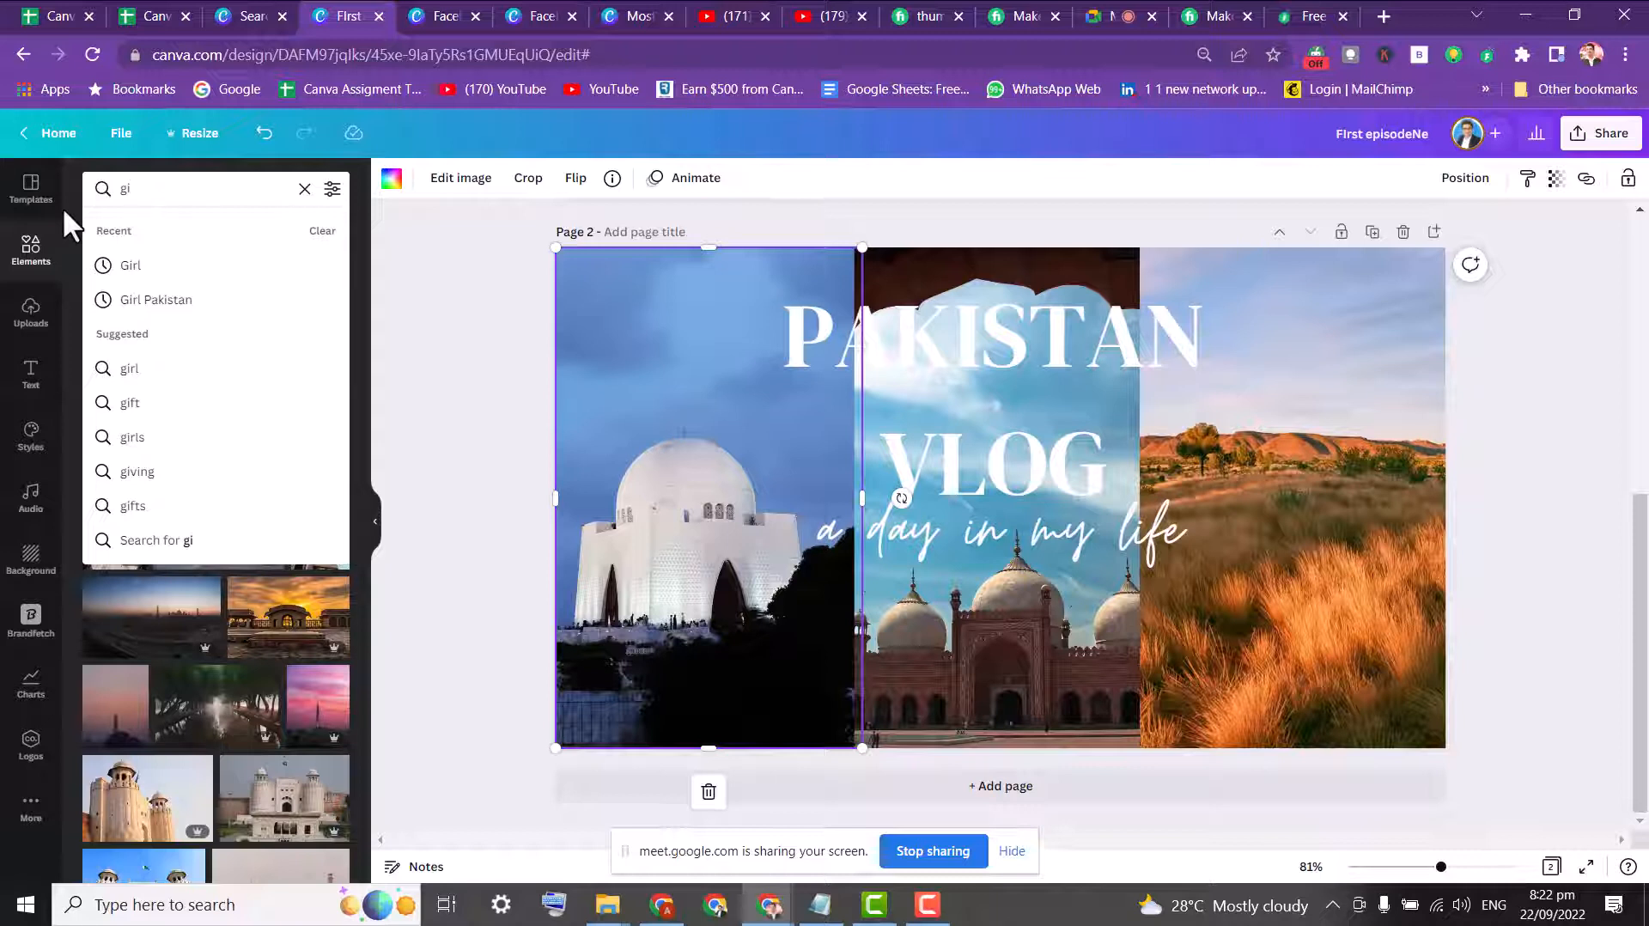
key(BackSpace)
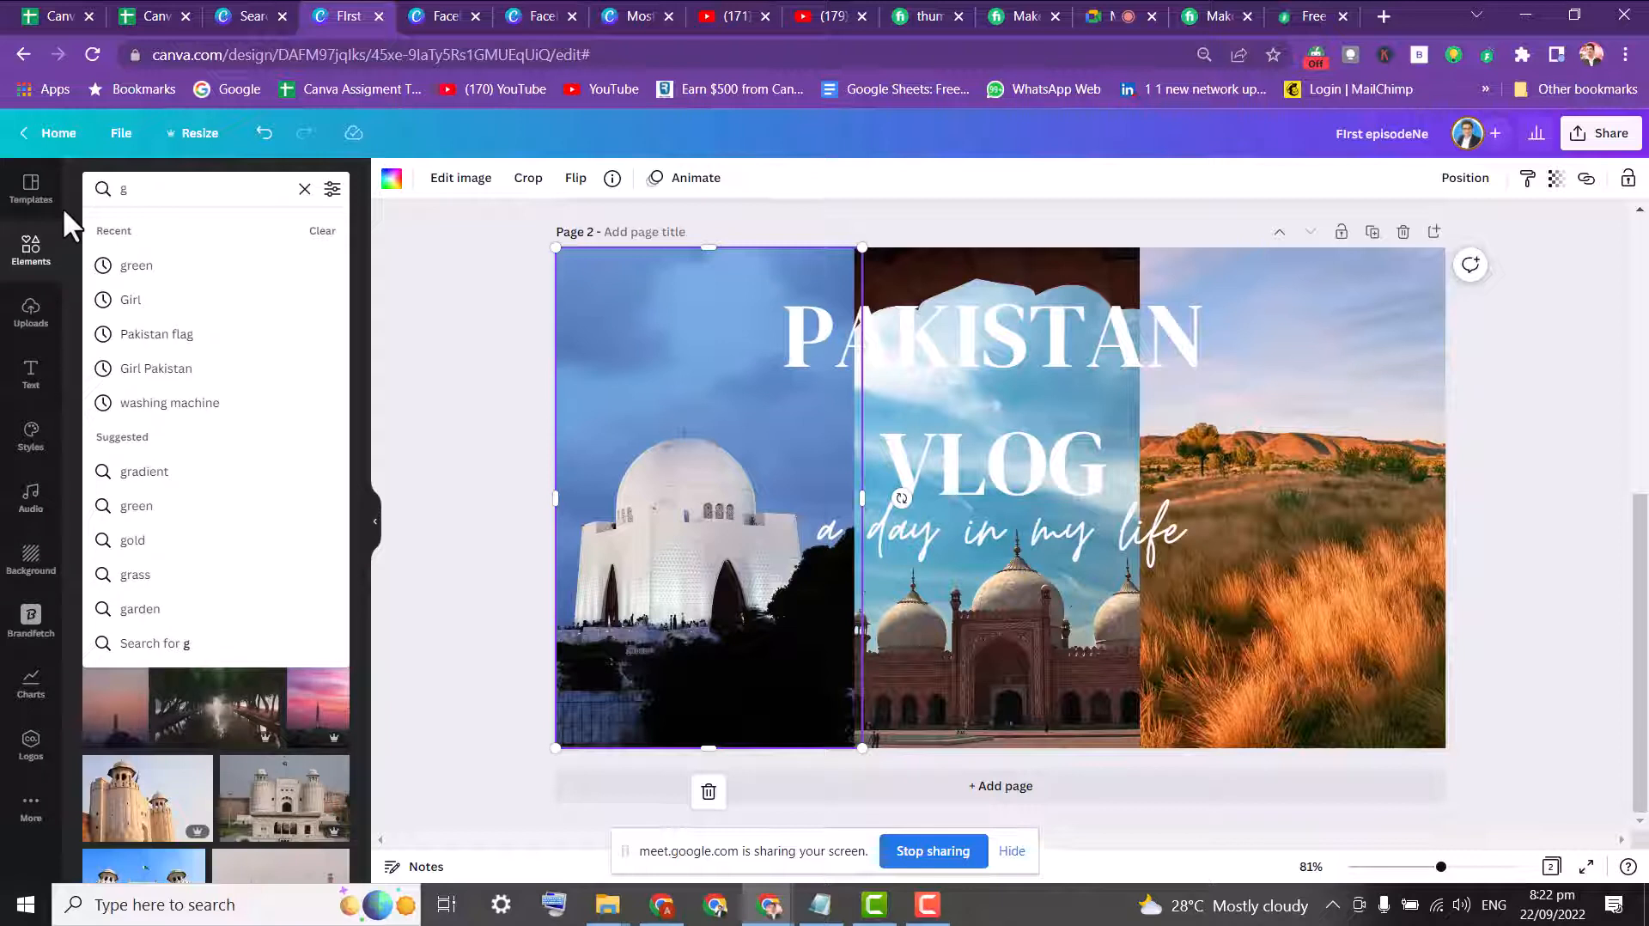
text(i)
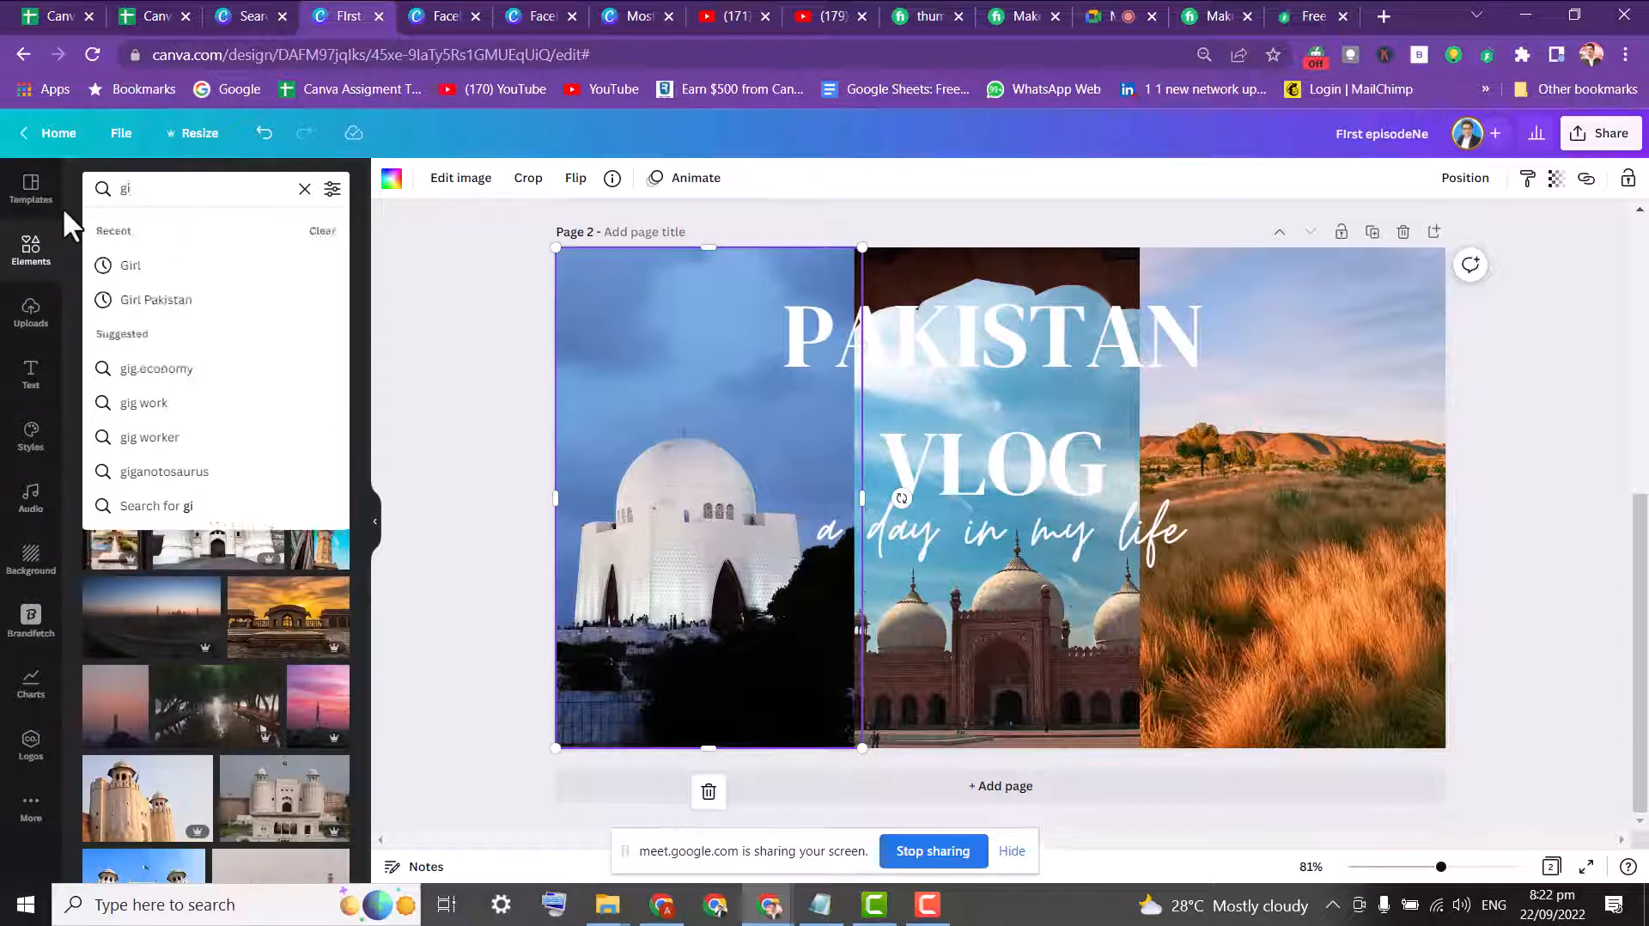
text(g)
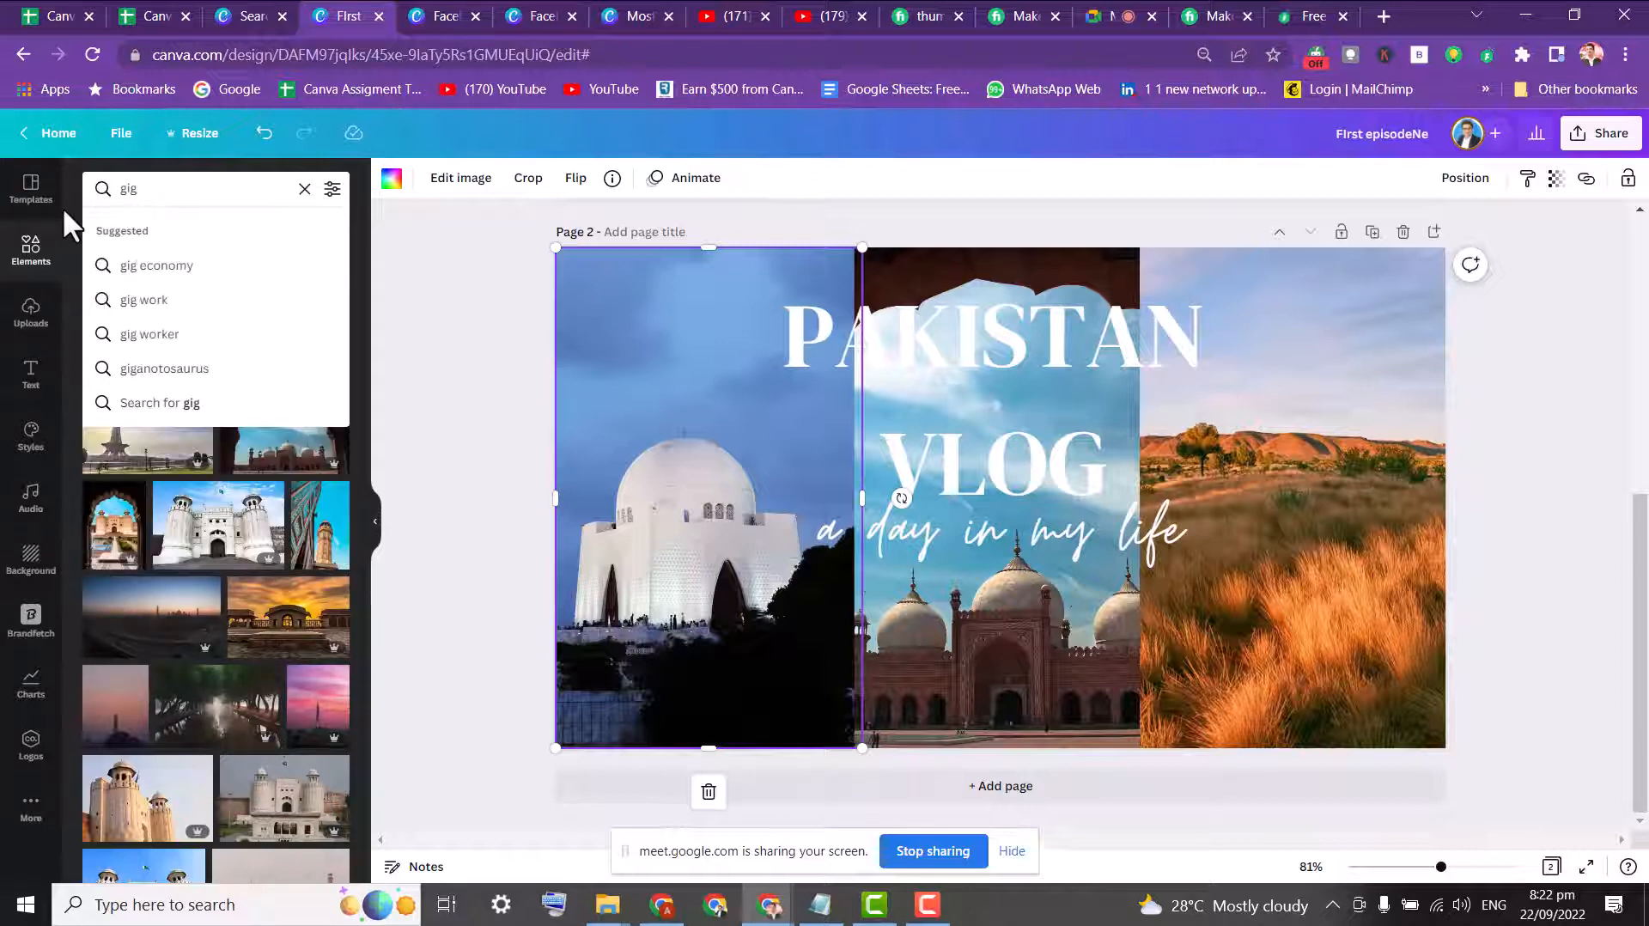
key(BackSpace)
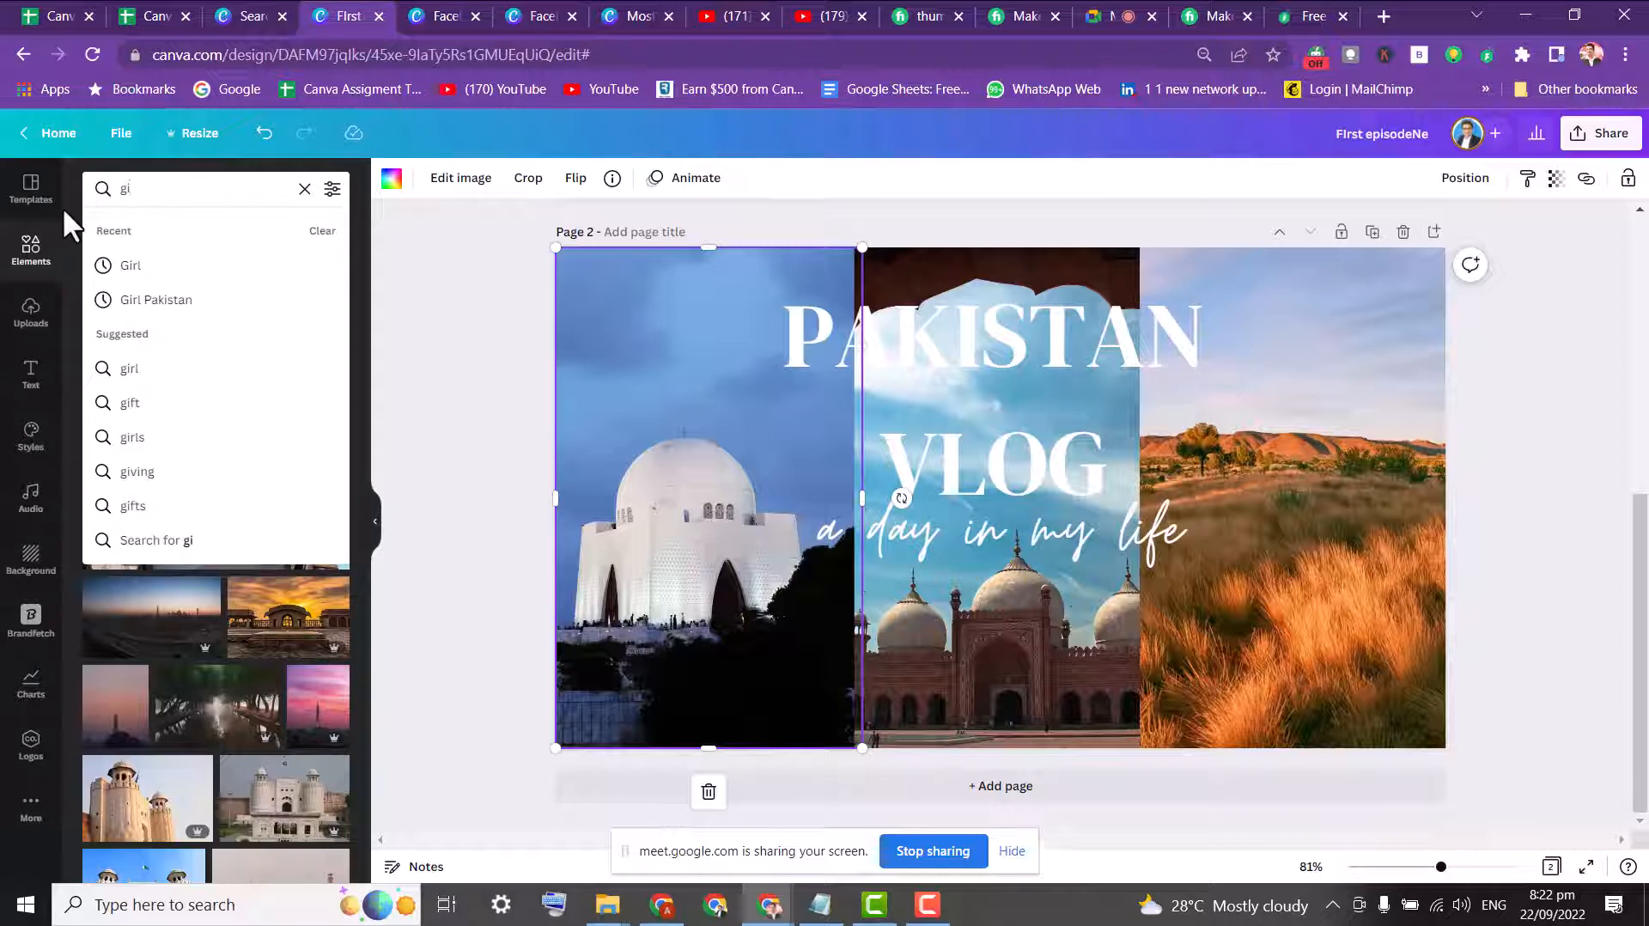
text(g)
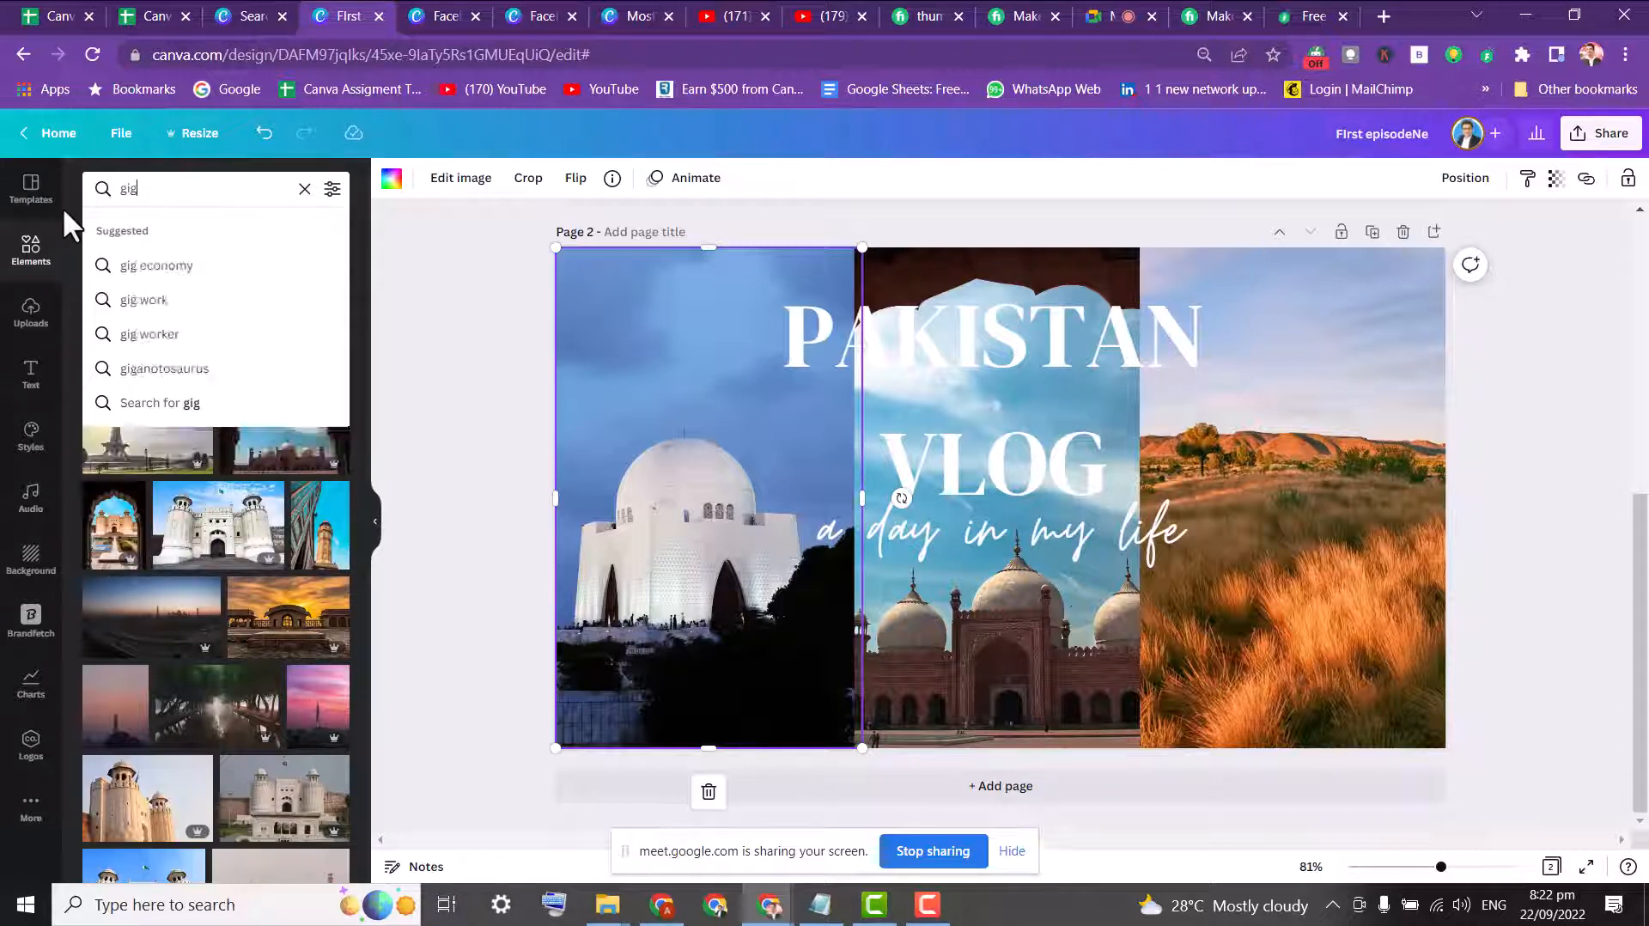
key(BackSpace)
text(g)
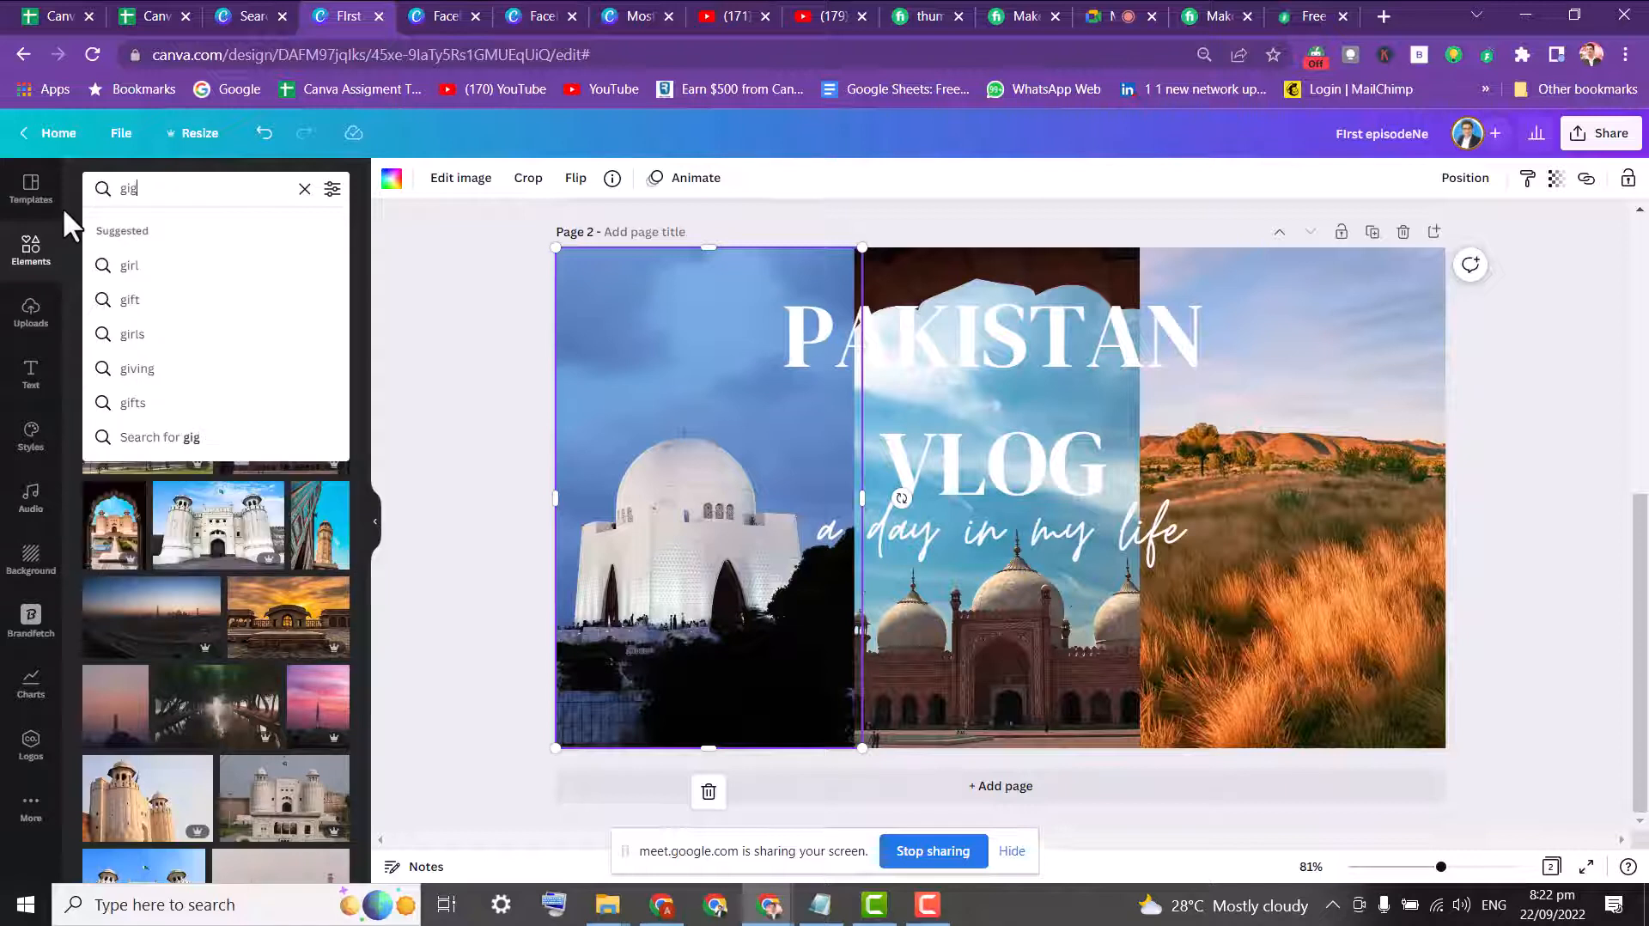
key(BackSpace)
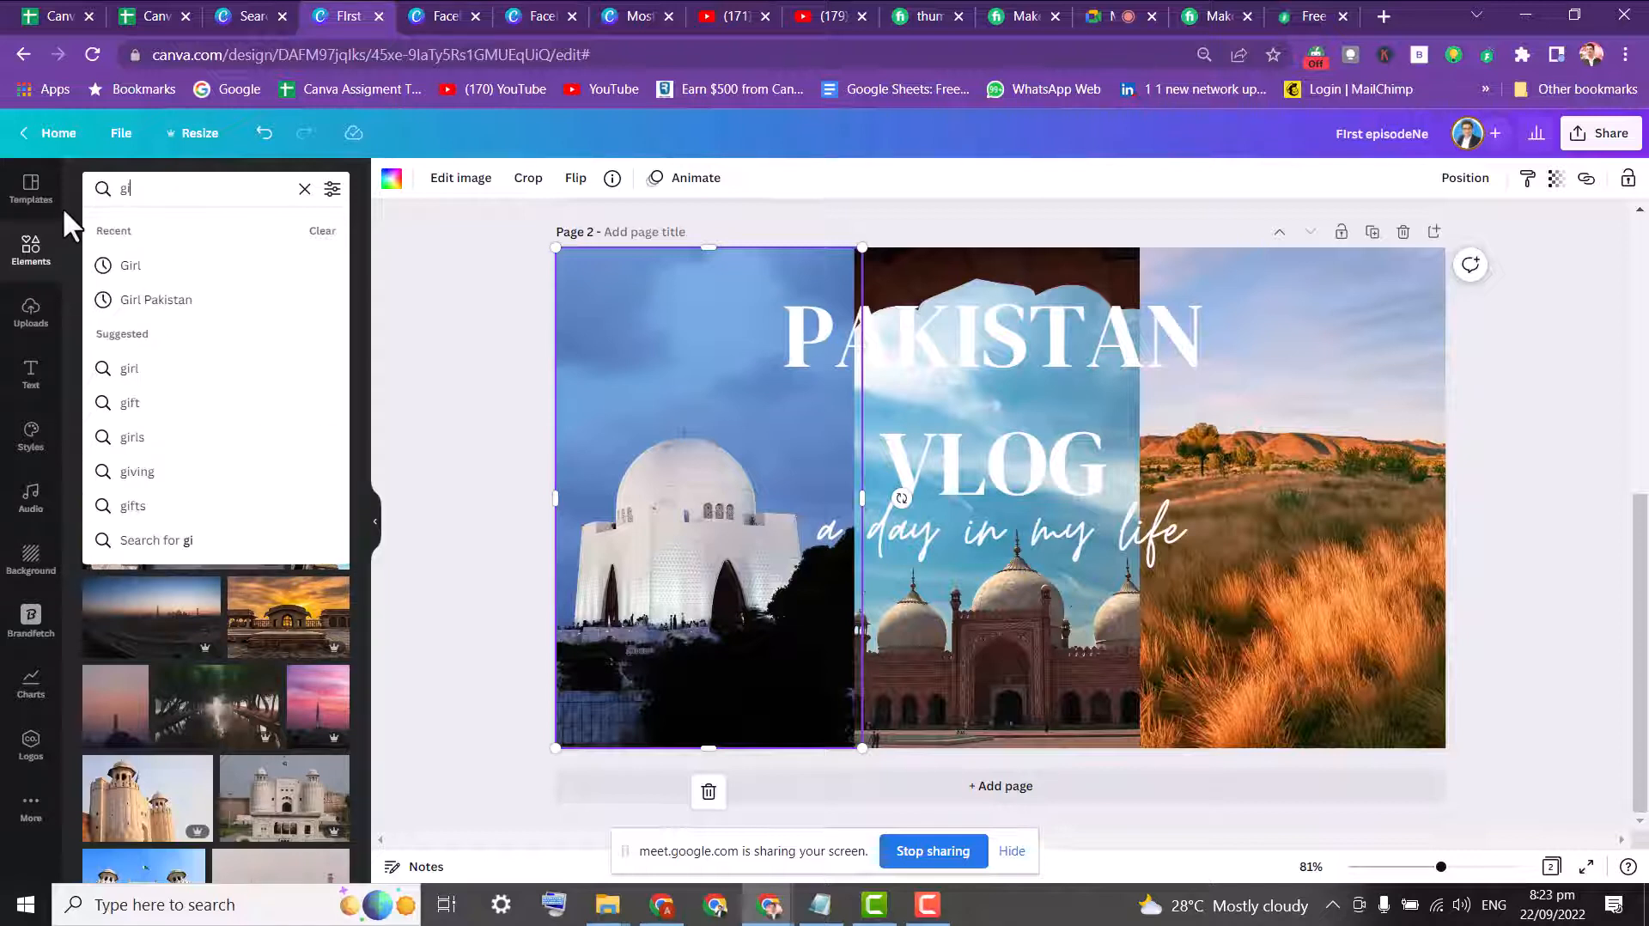
text(lg)
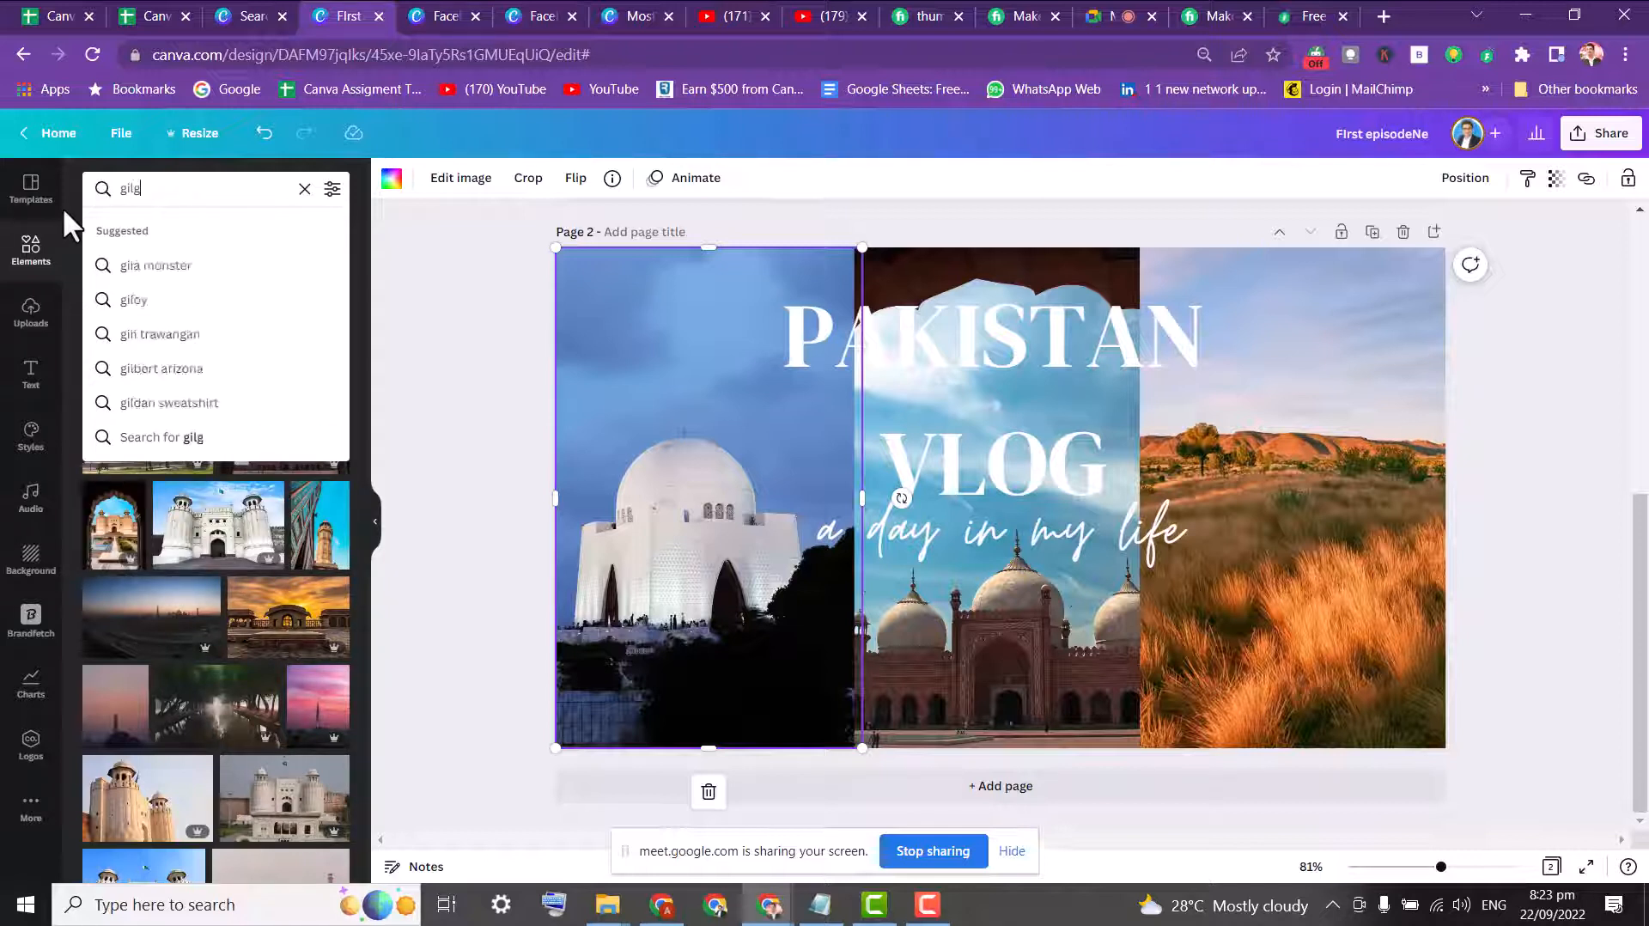
text(i)
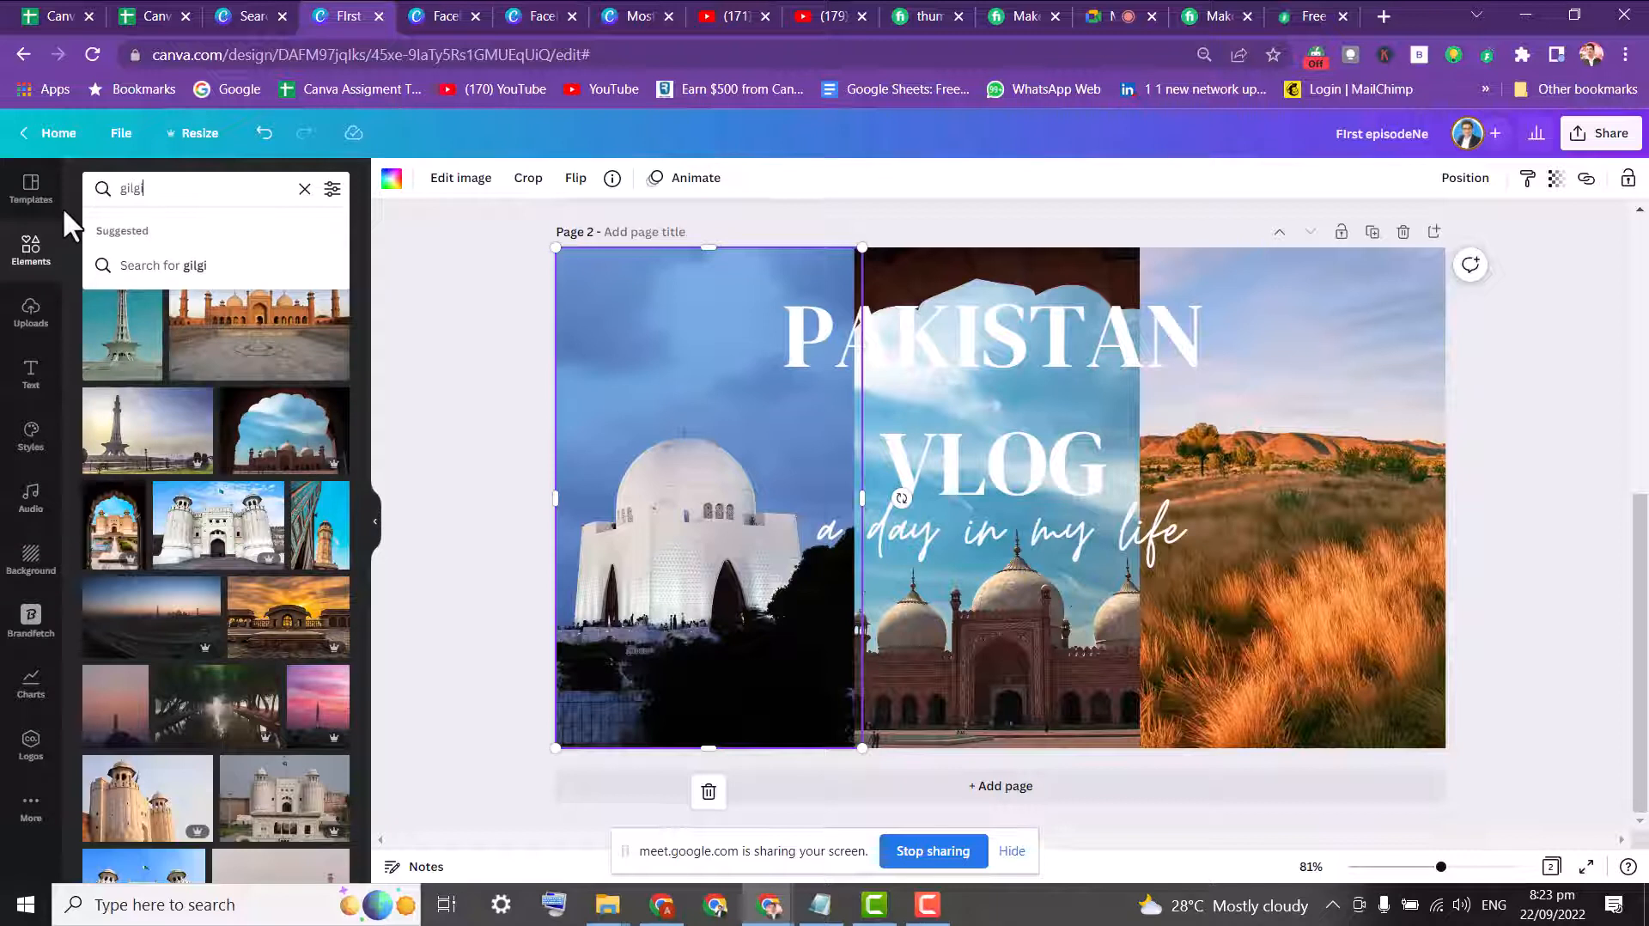
text(t)
key(Return)
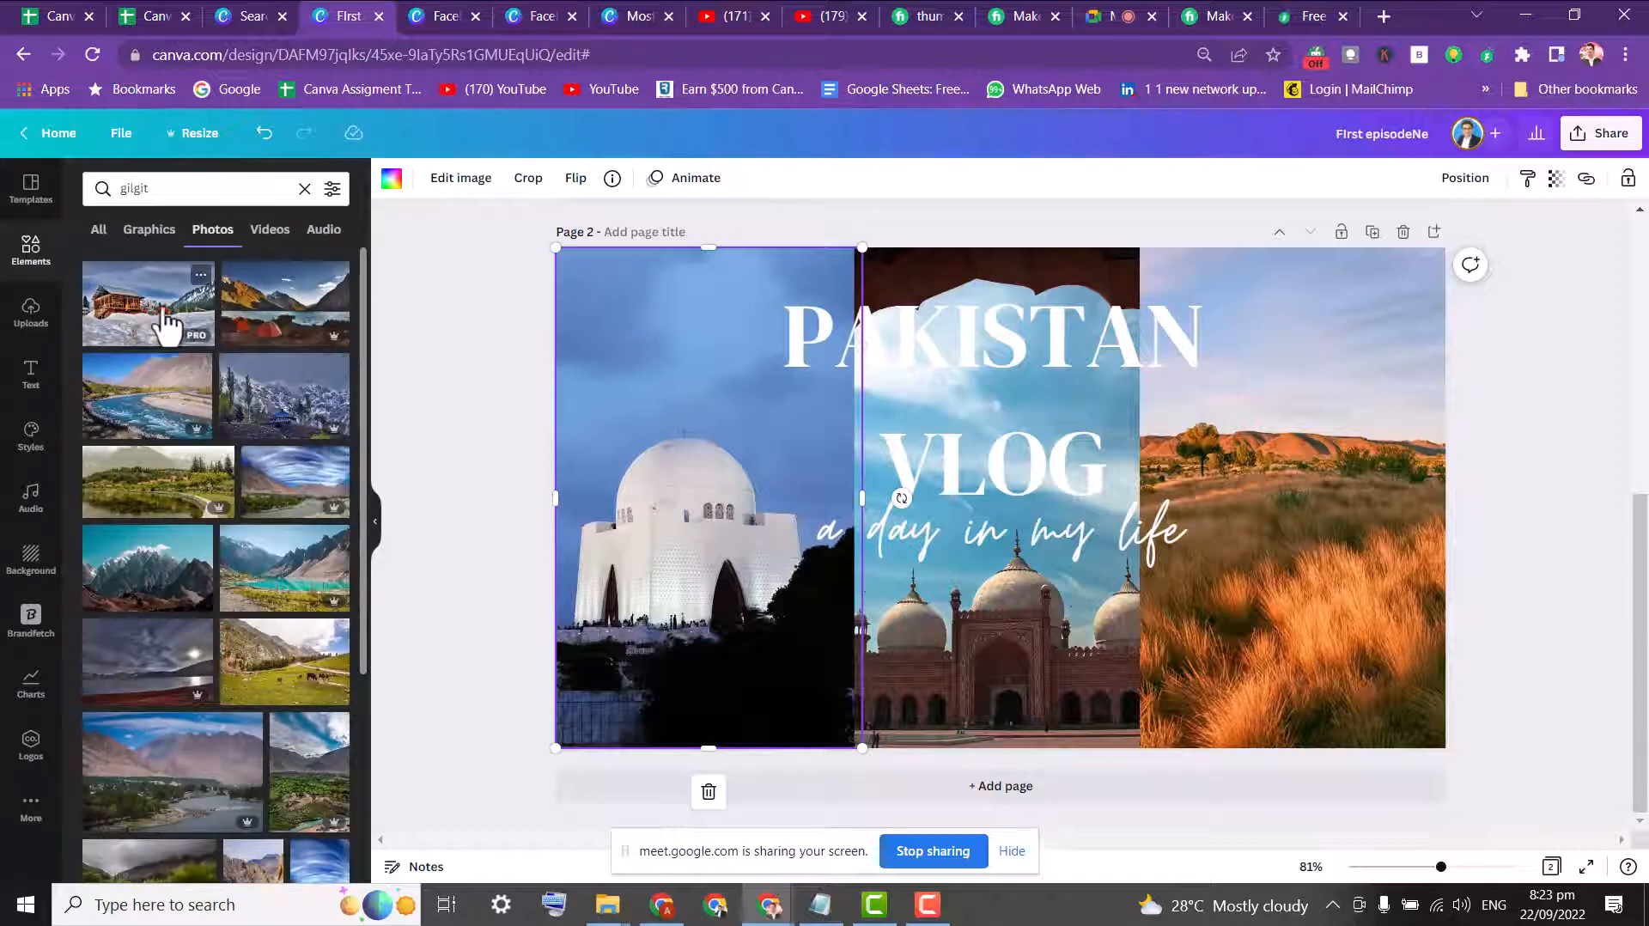
drag(148, 322, 32, 304)
drag(274, 578, 1306, 492)
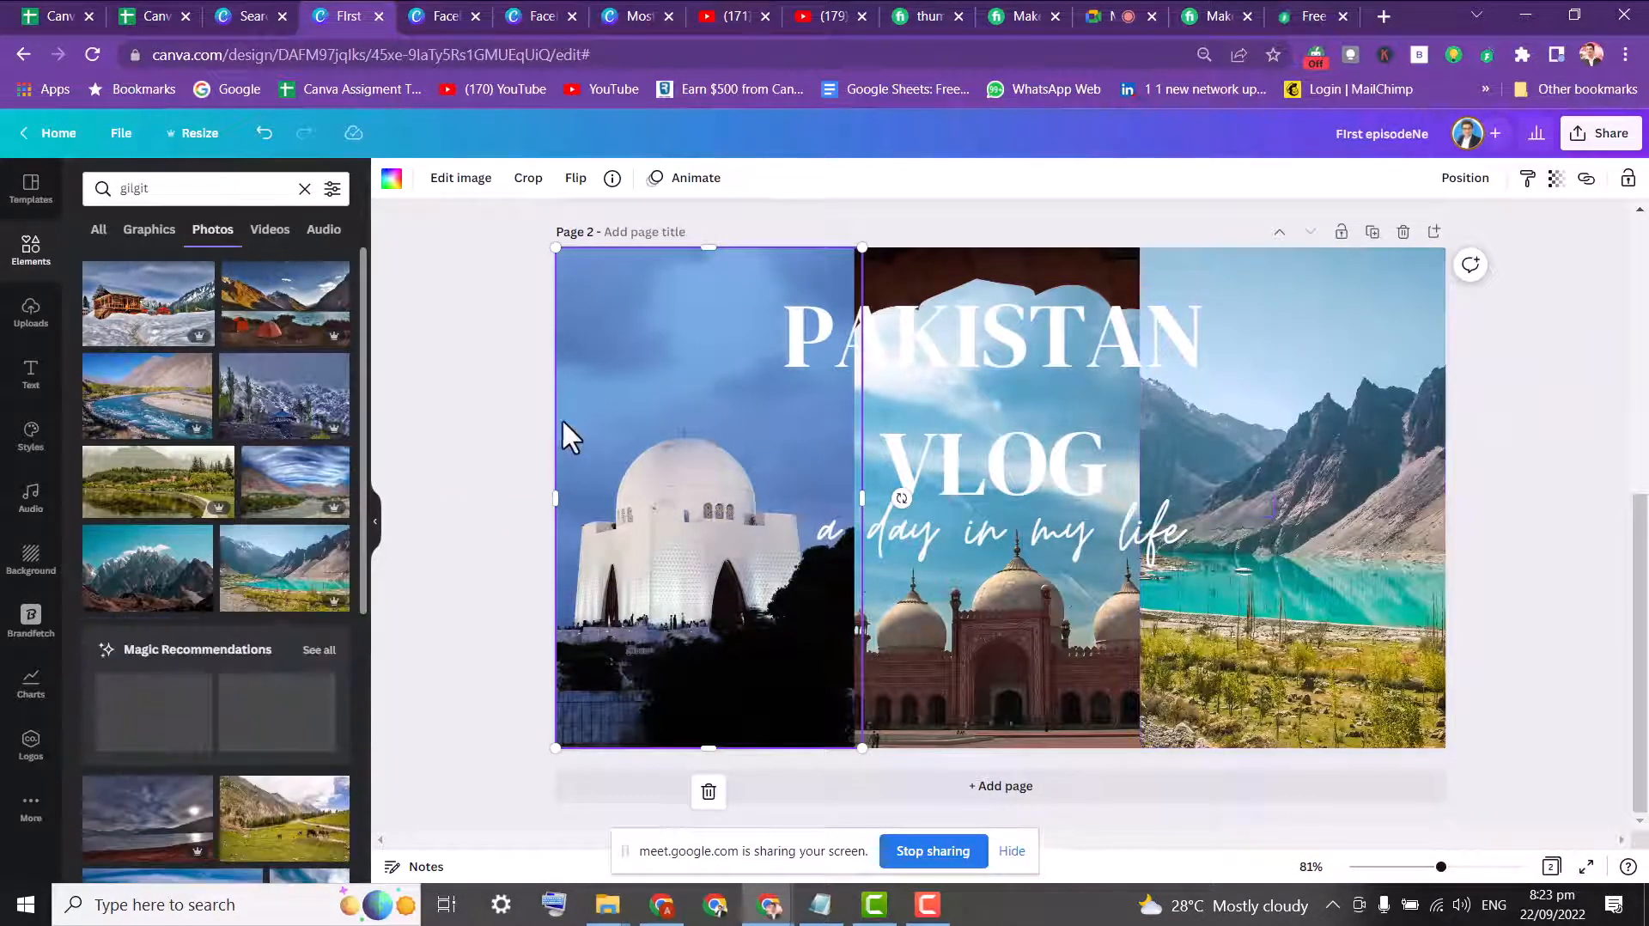
- Give the PAKISTAN VLOG heading a black Background effect with transparency 48 and move "a day in my life" down below it
click(848, 335)
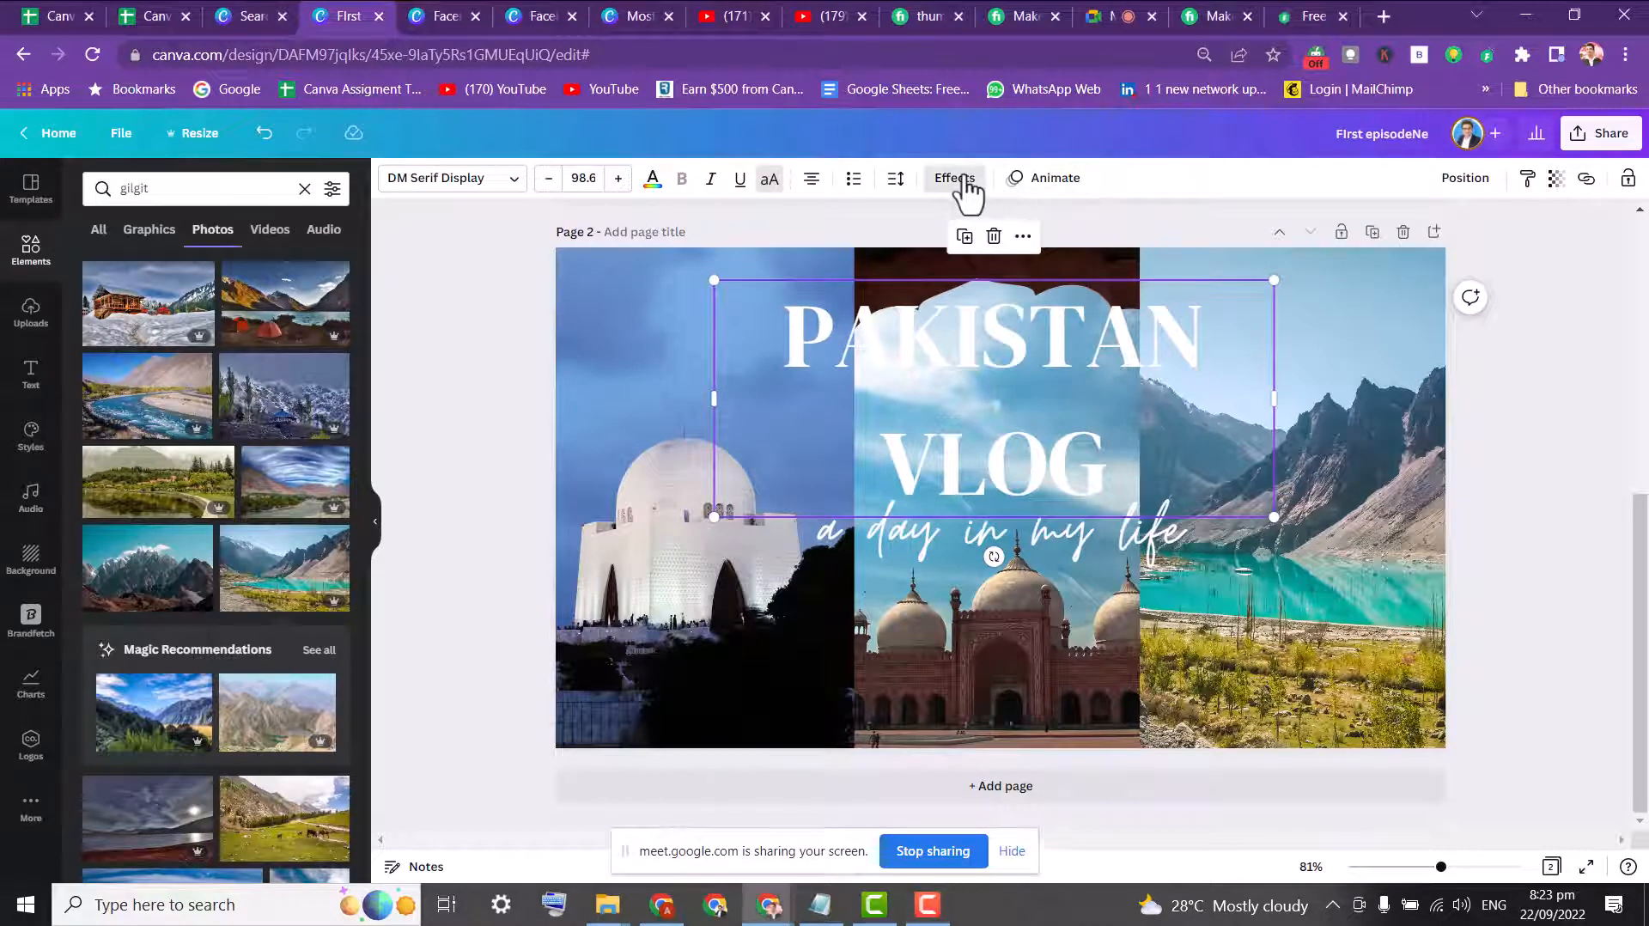
click(929, 181)
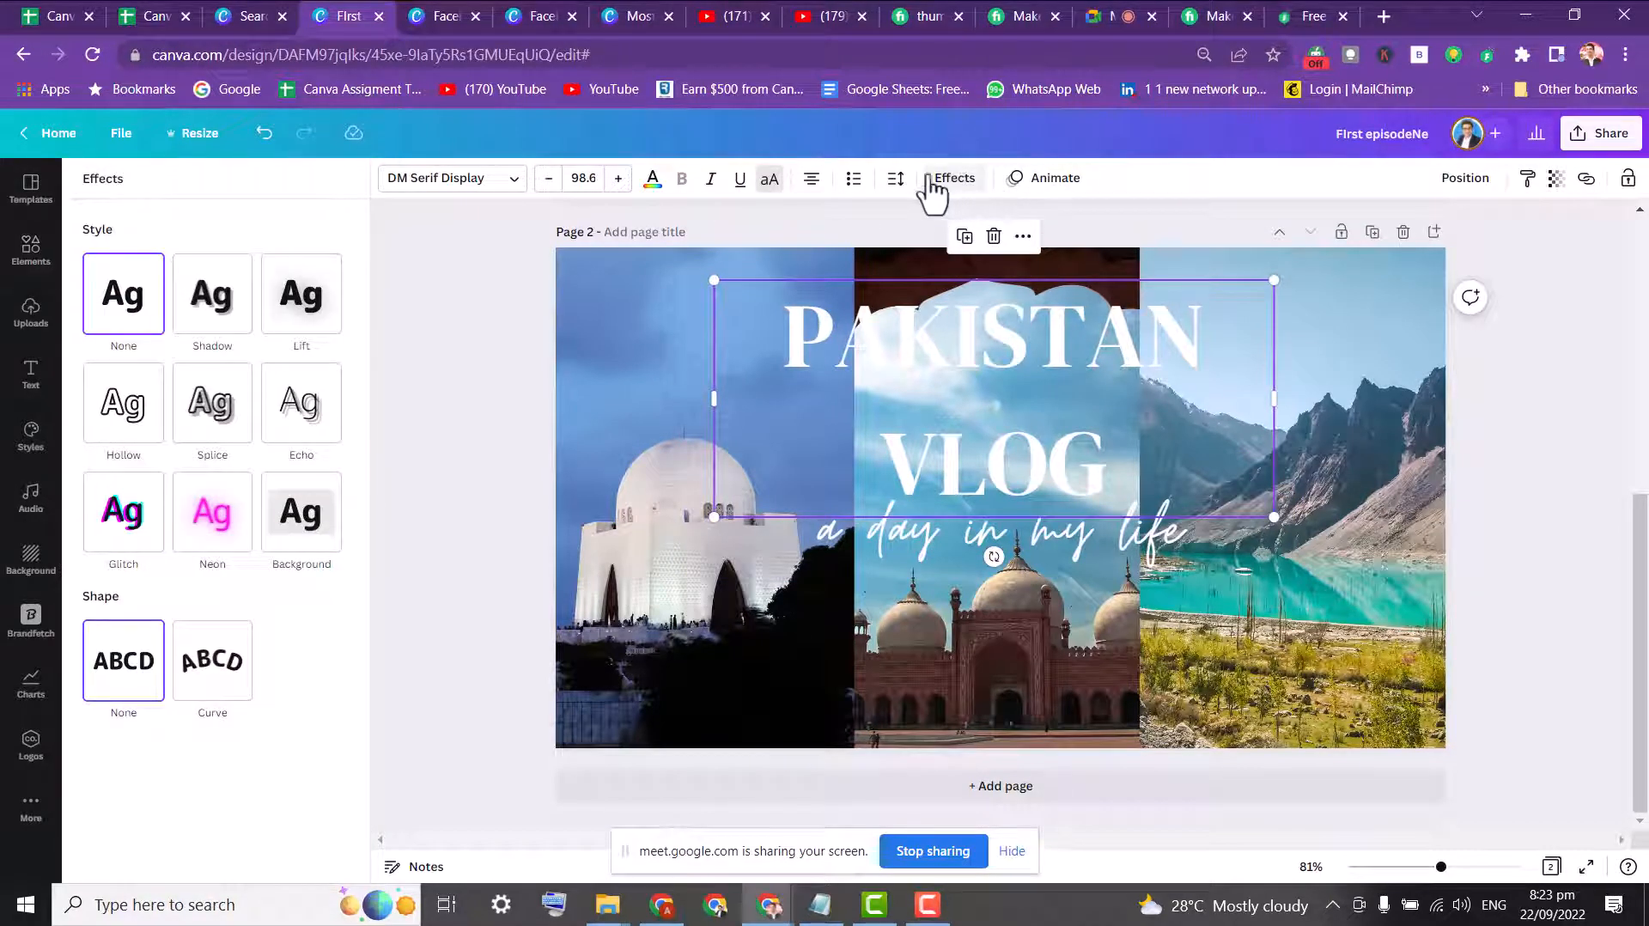
click(286, 515)
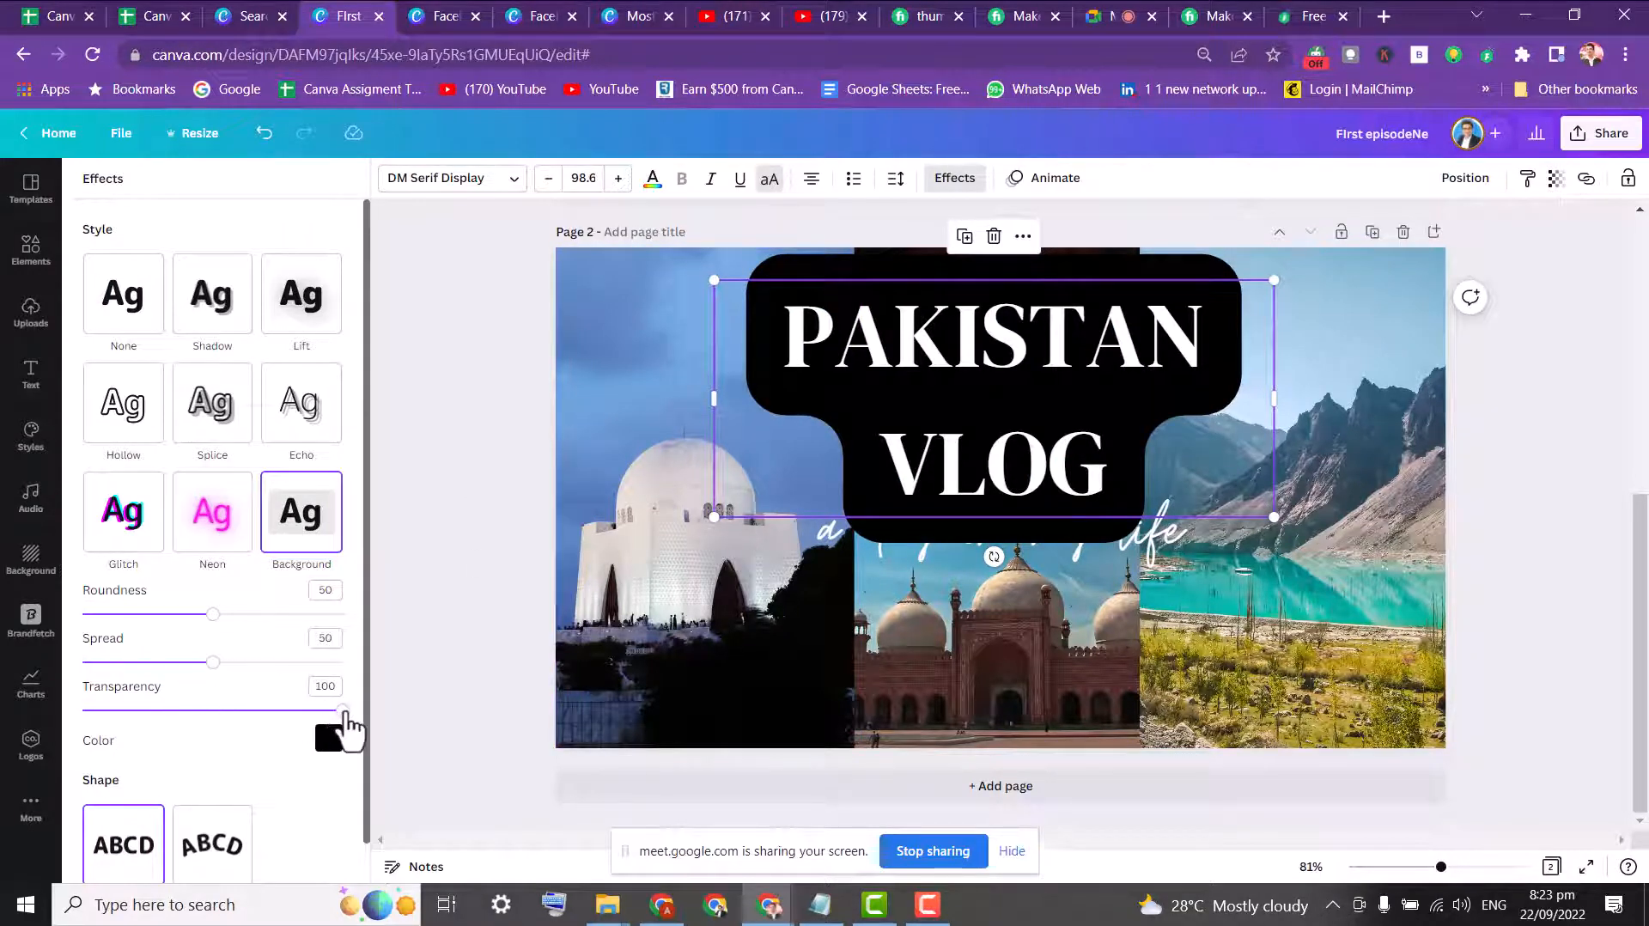
drag(344, 711, 207, 711)
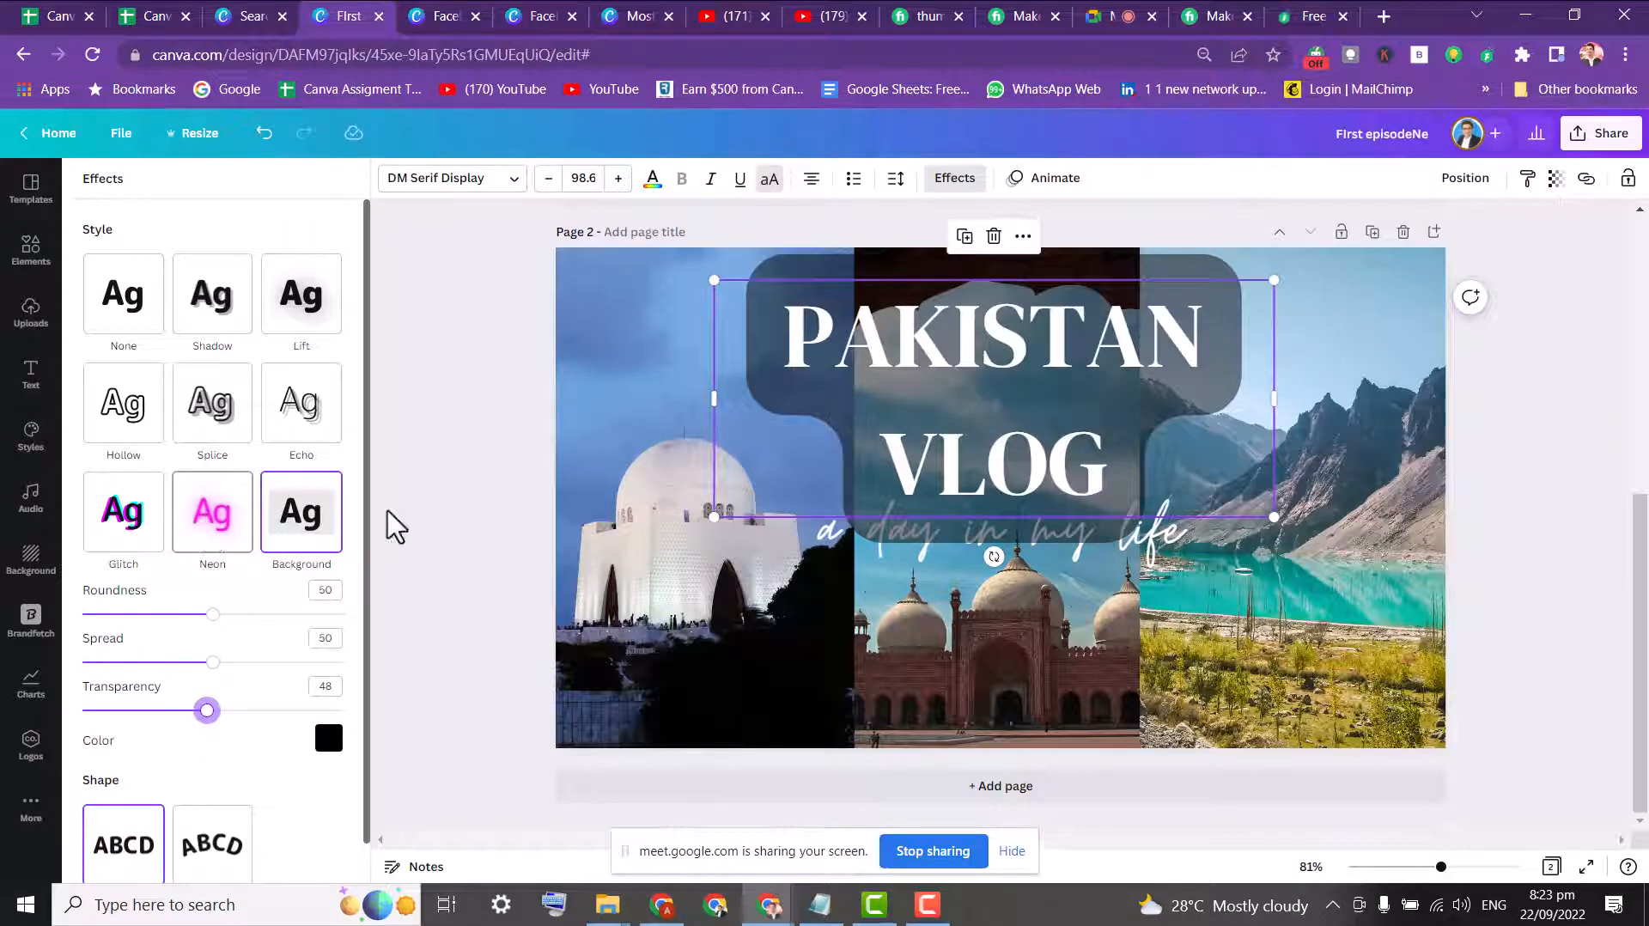
click(652, 603)
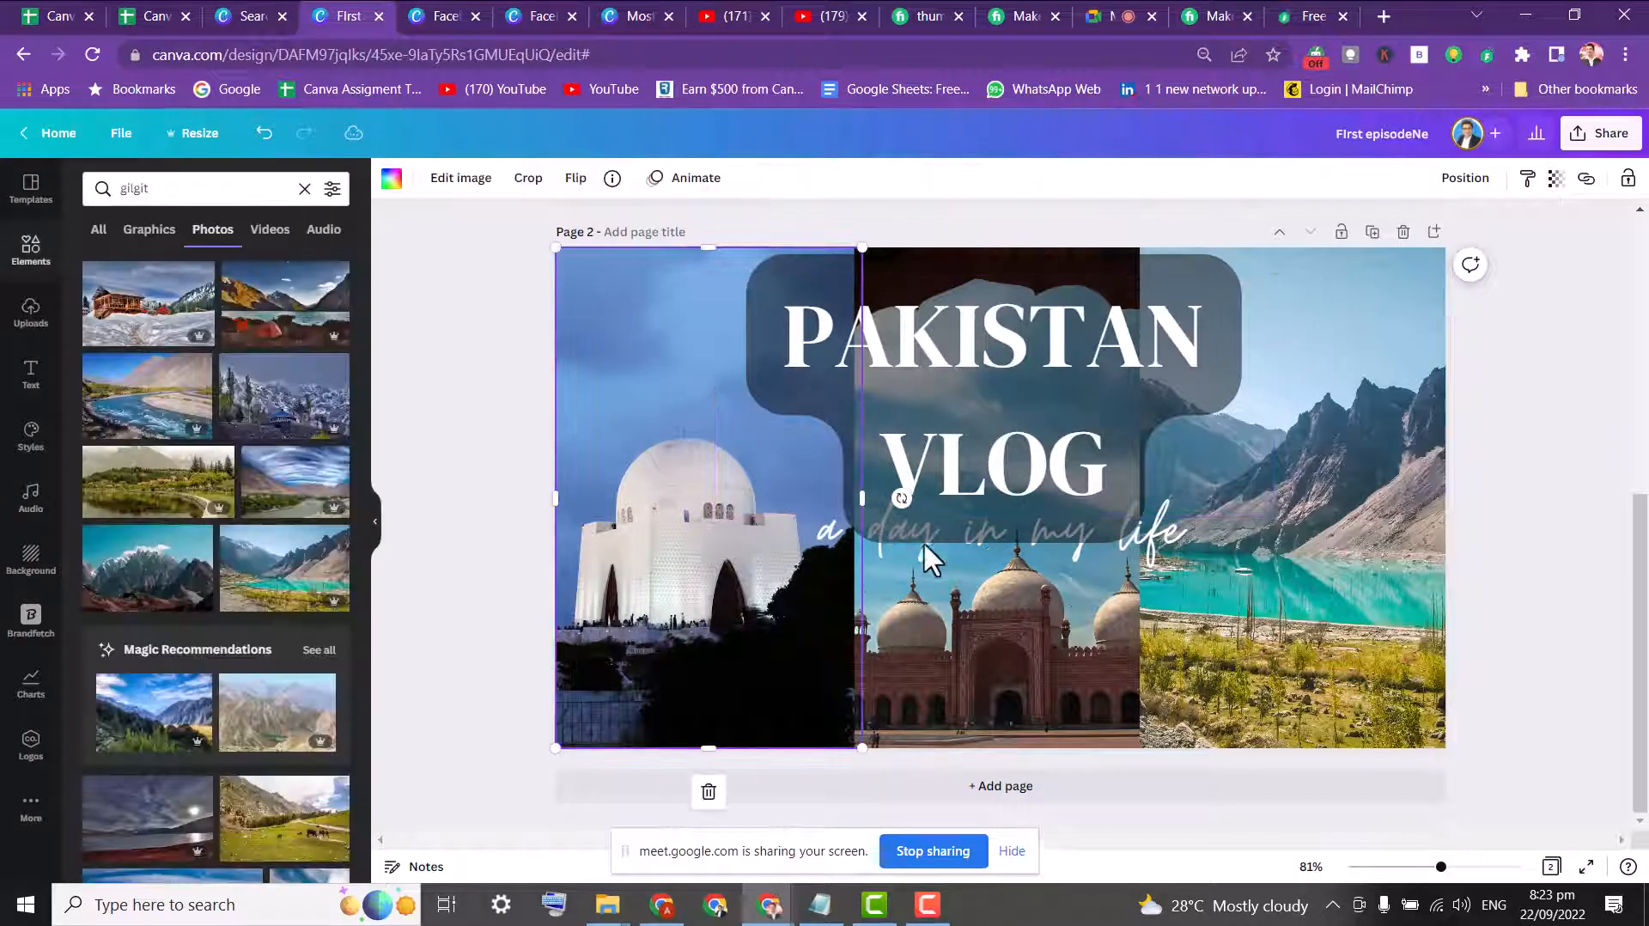
drag(920, 554, 920, 627)
- Apply a Neon effect with raised intensity to "a day in my life" and colour the text coral red
click(955, 179)
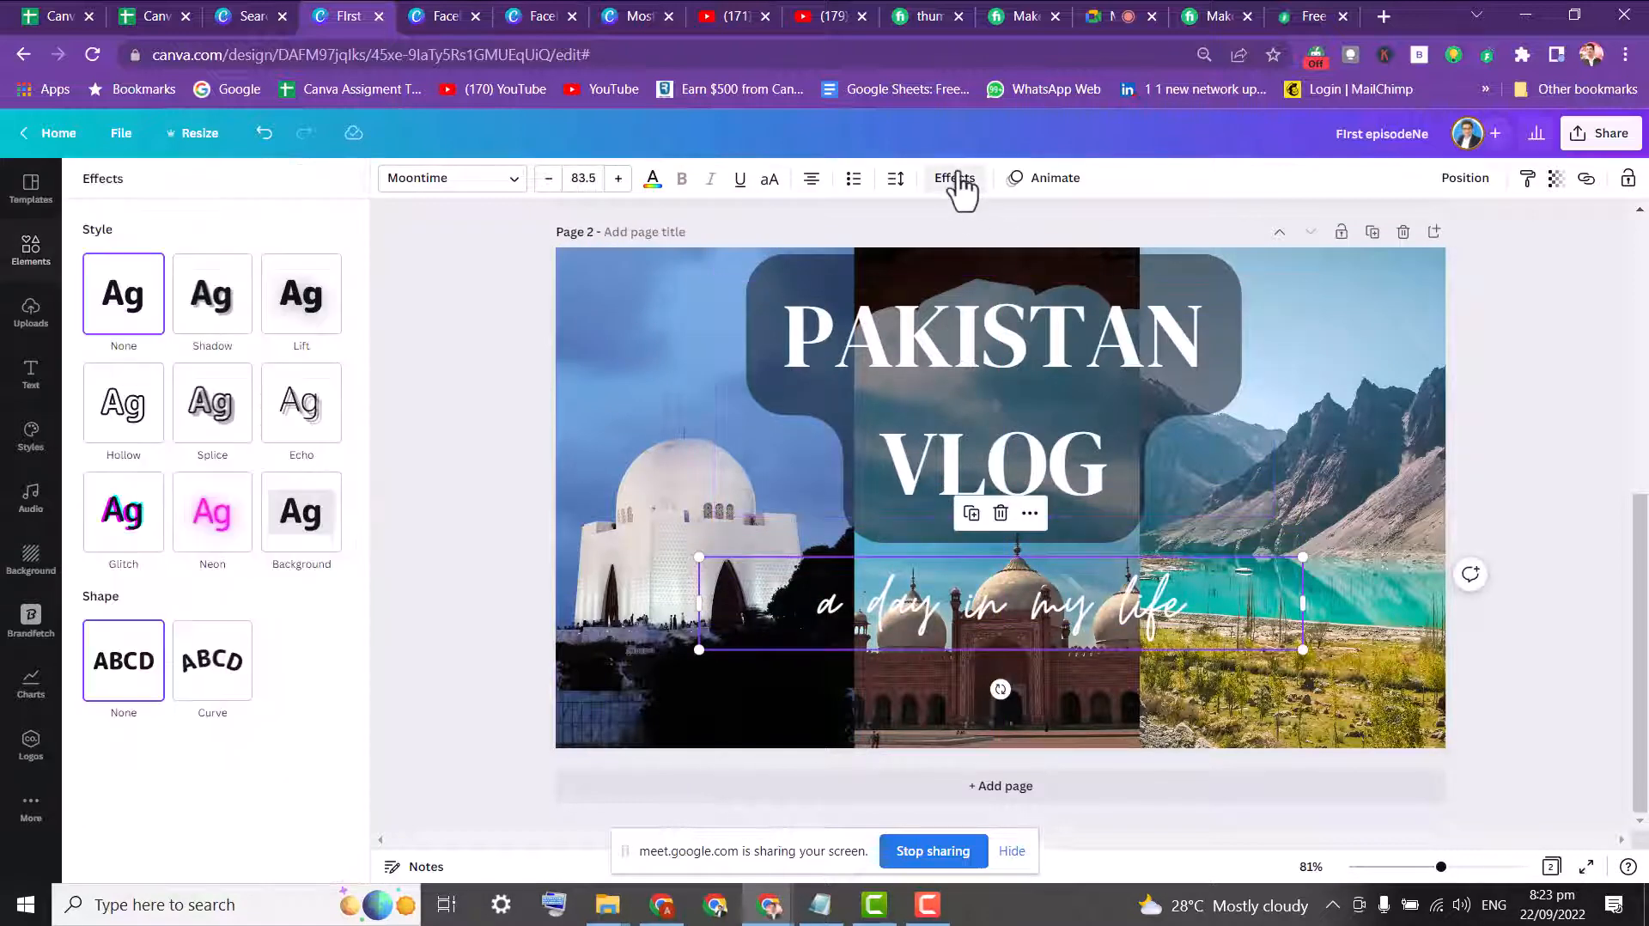
click(221, 534)
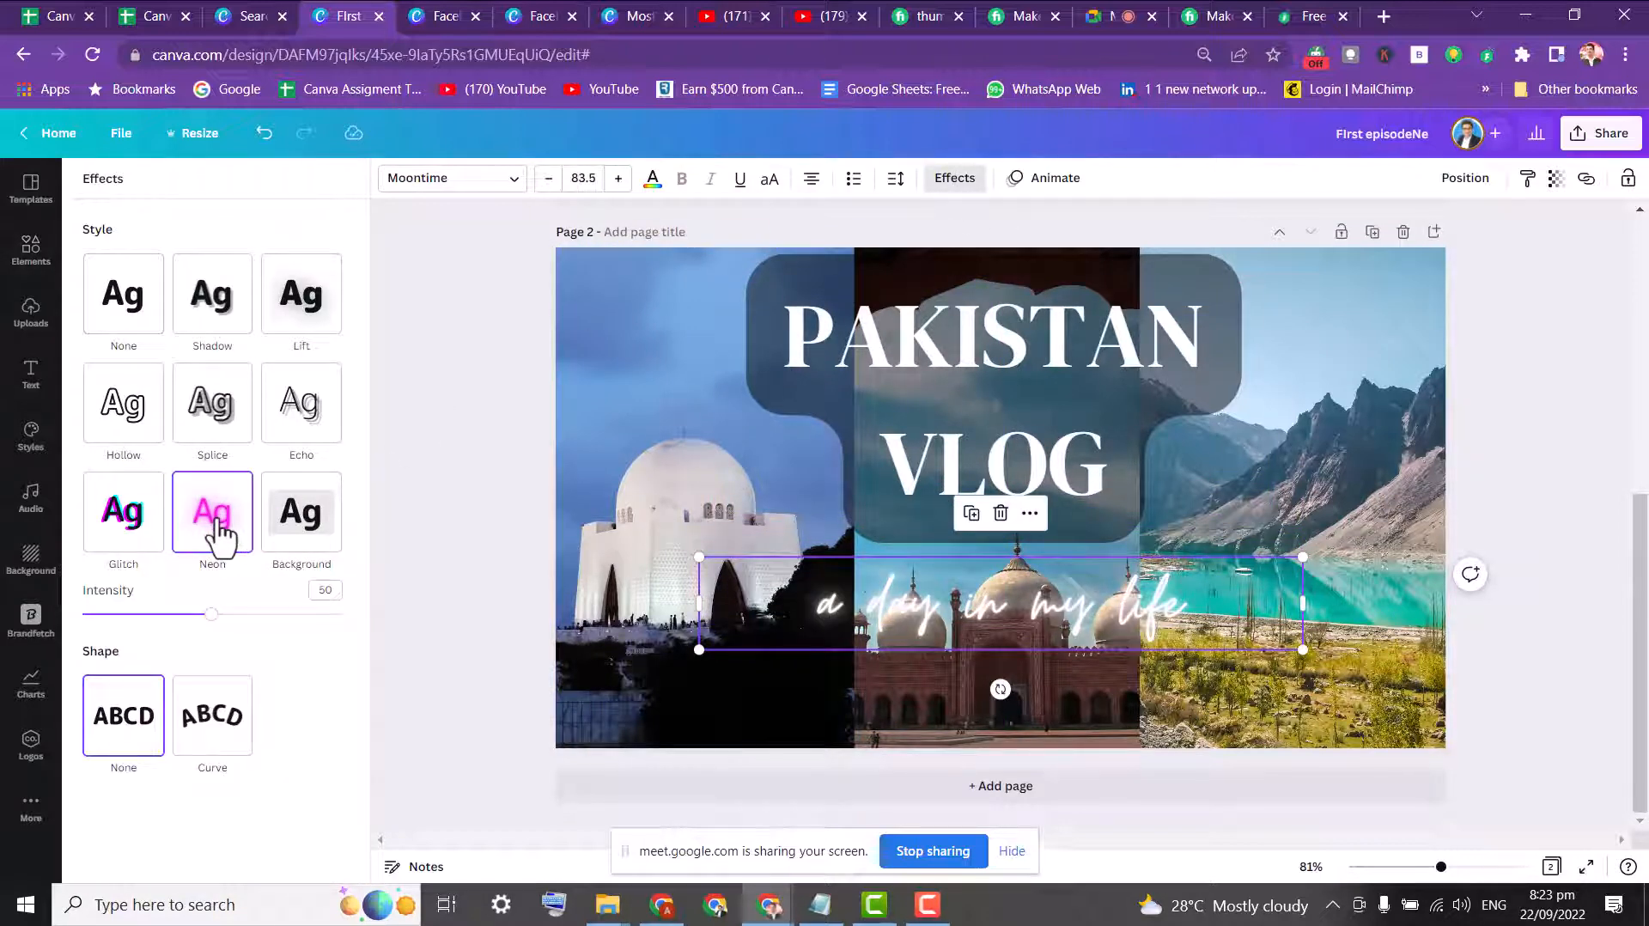
drag(212, 615, 314, 614)
click(652, 179)
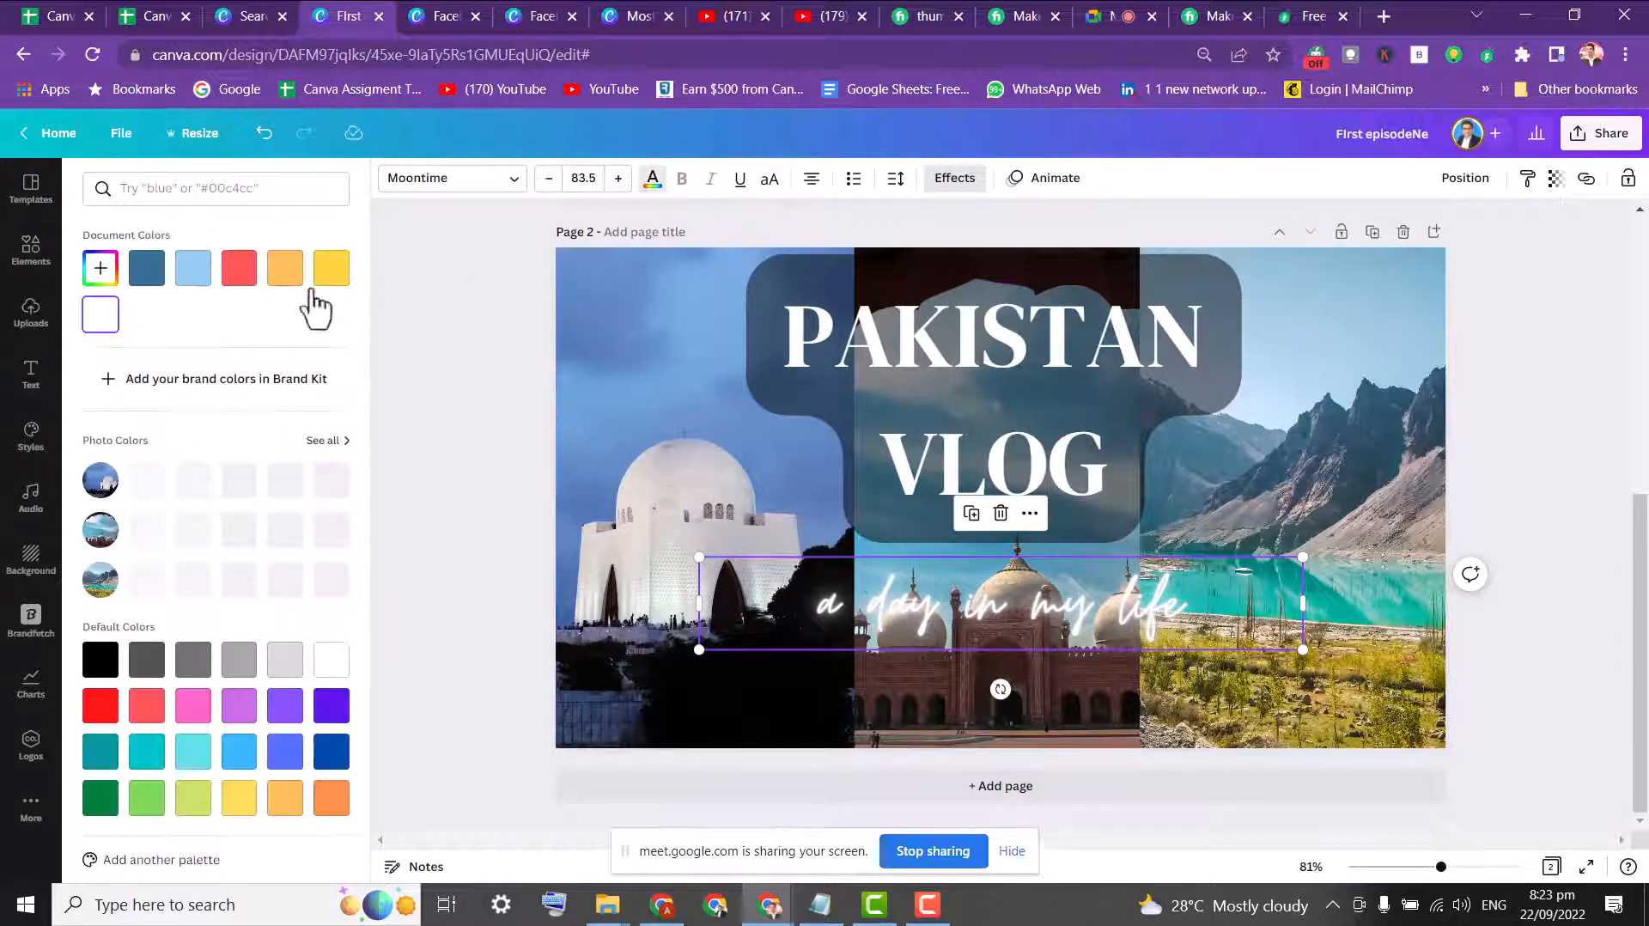
click(233, 273)
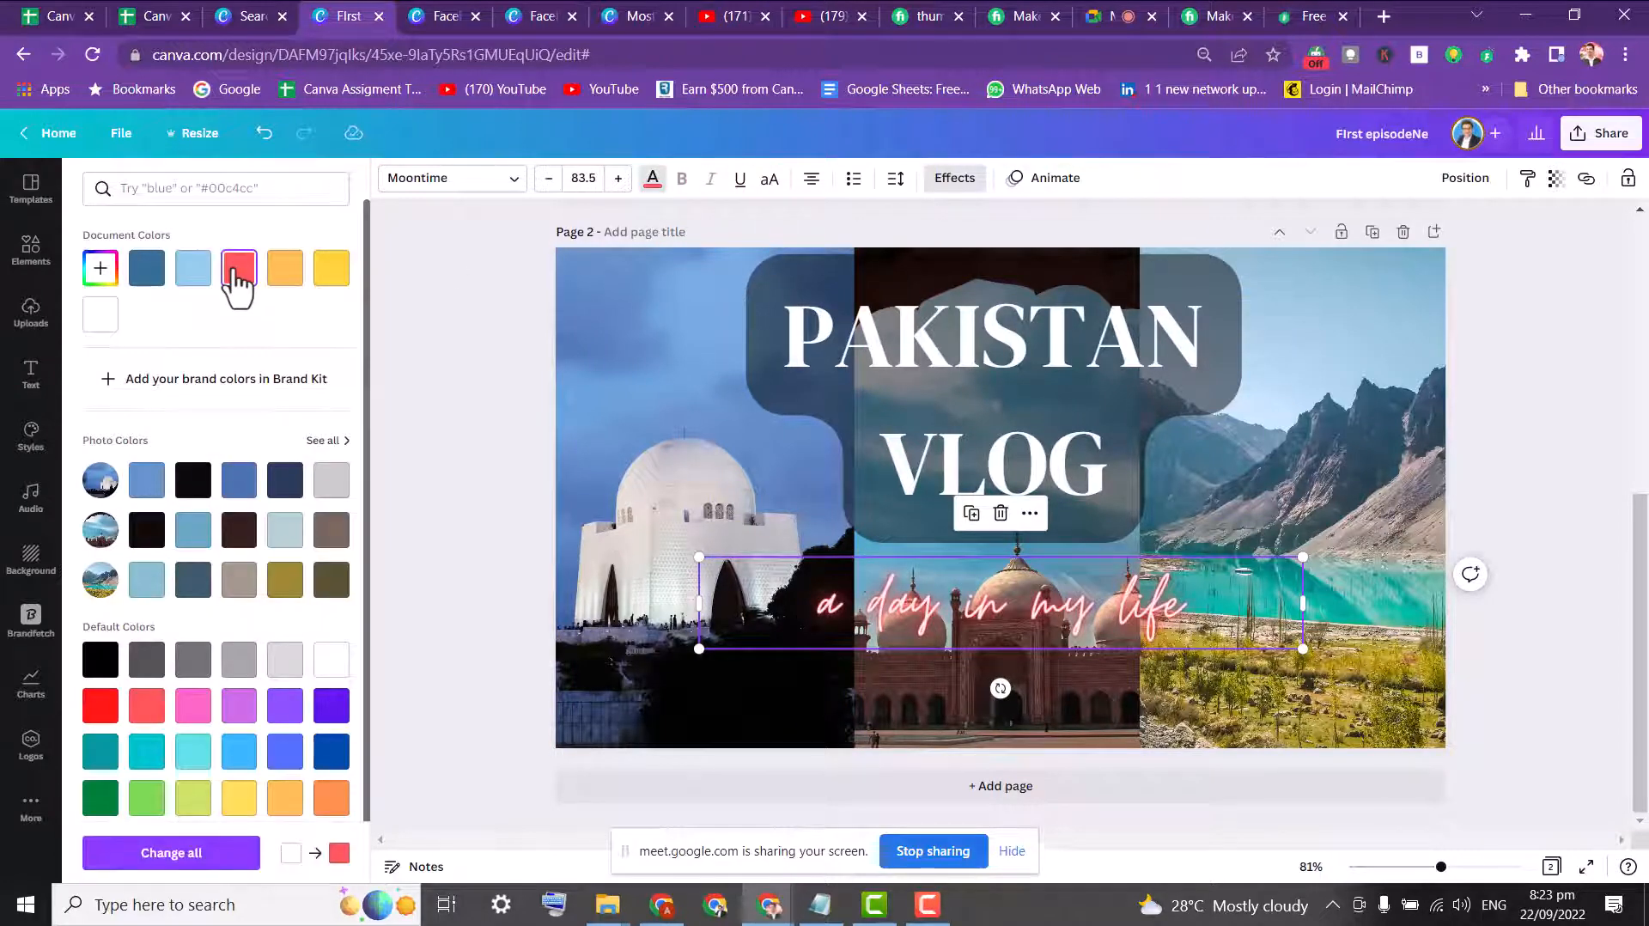
- Set the blur of the left white-dome mausoleum photo to 7
click(632, 339)
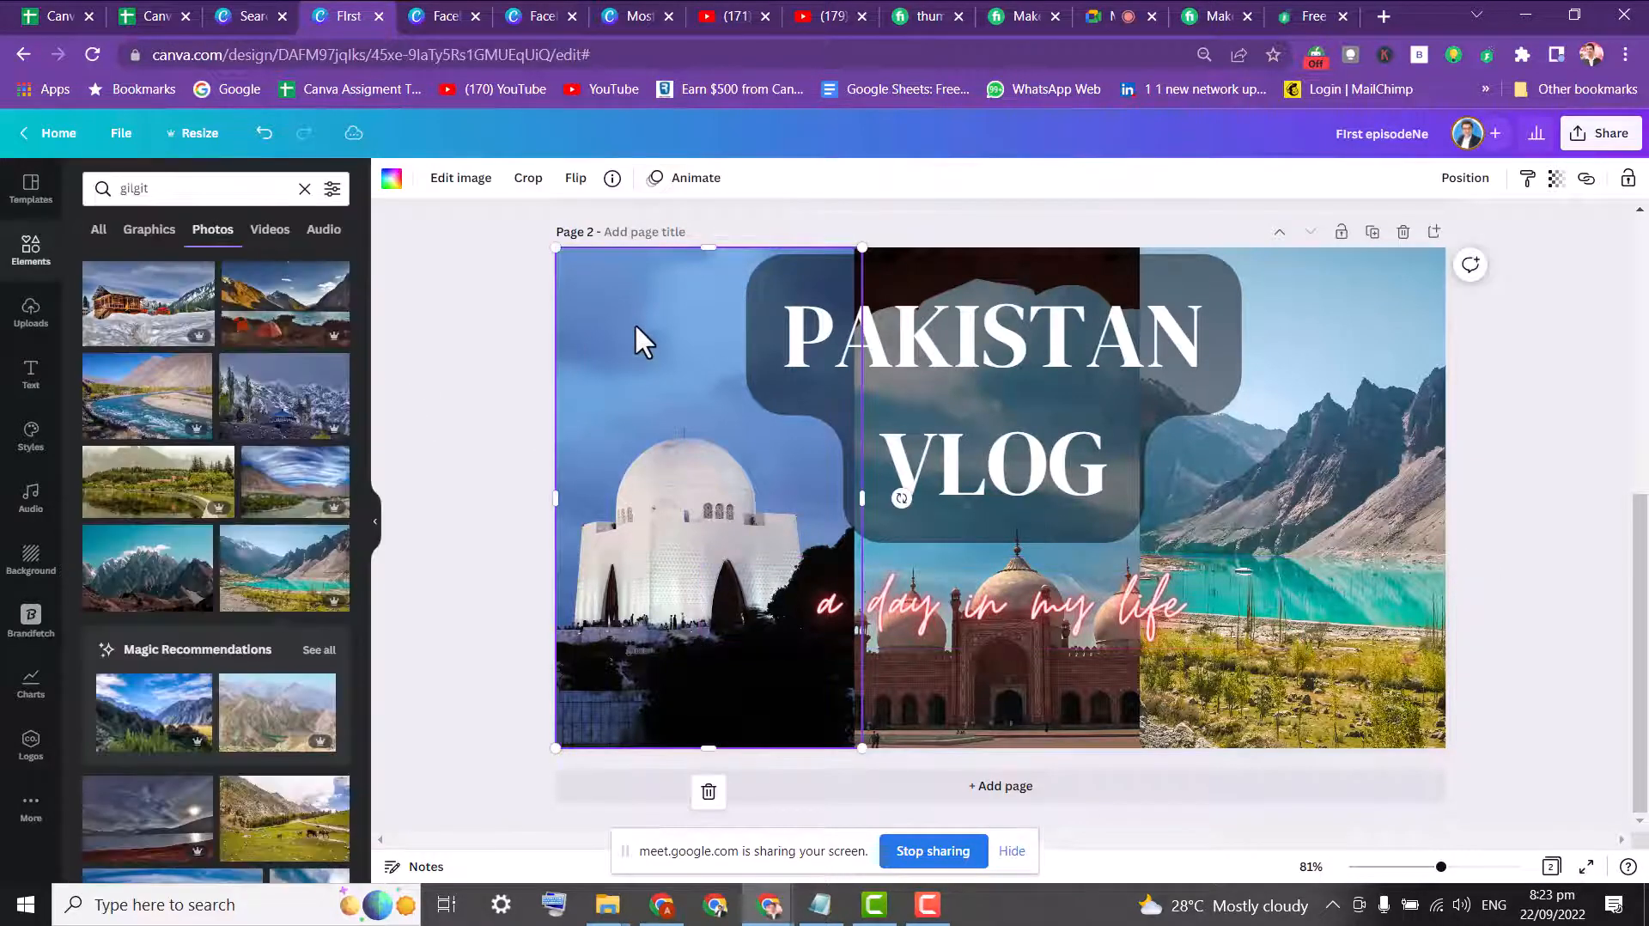
click(455, 181)
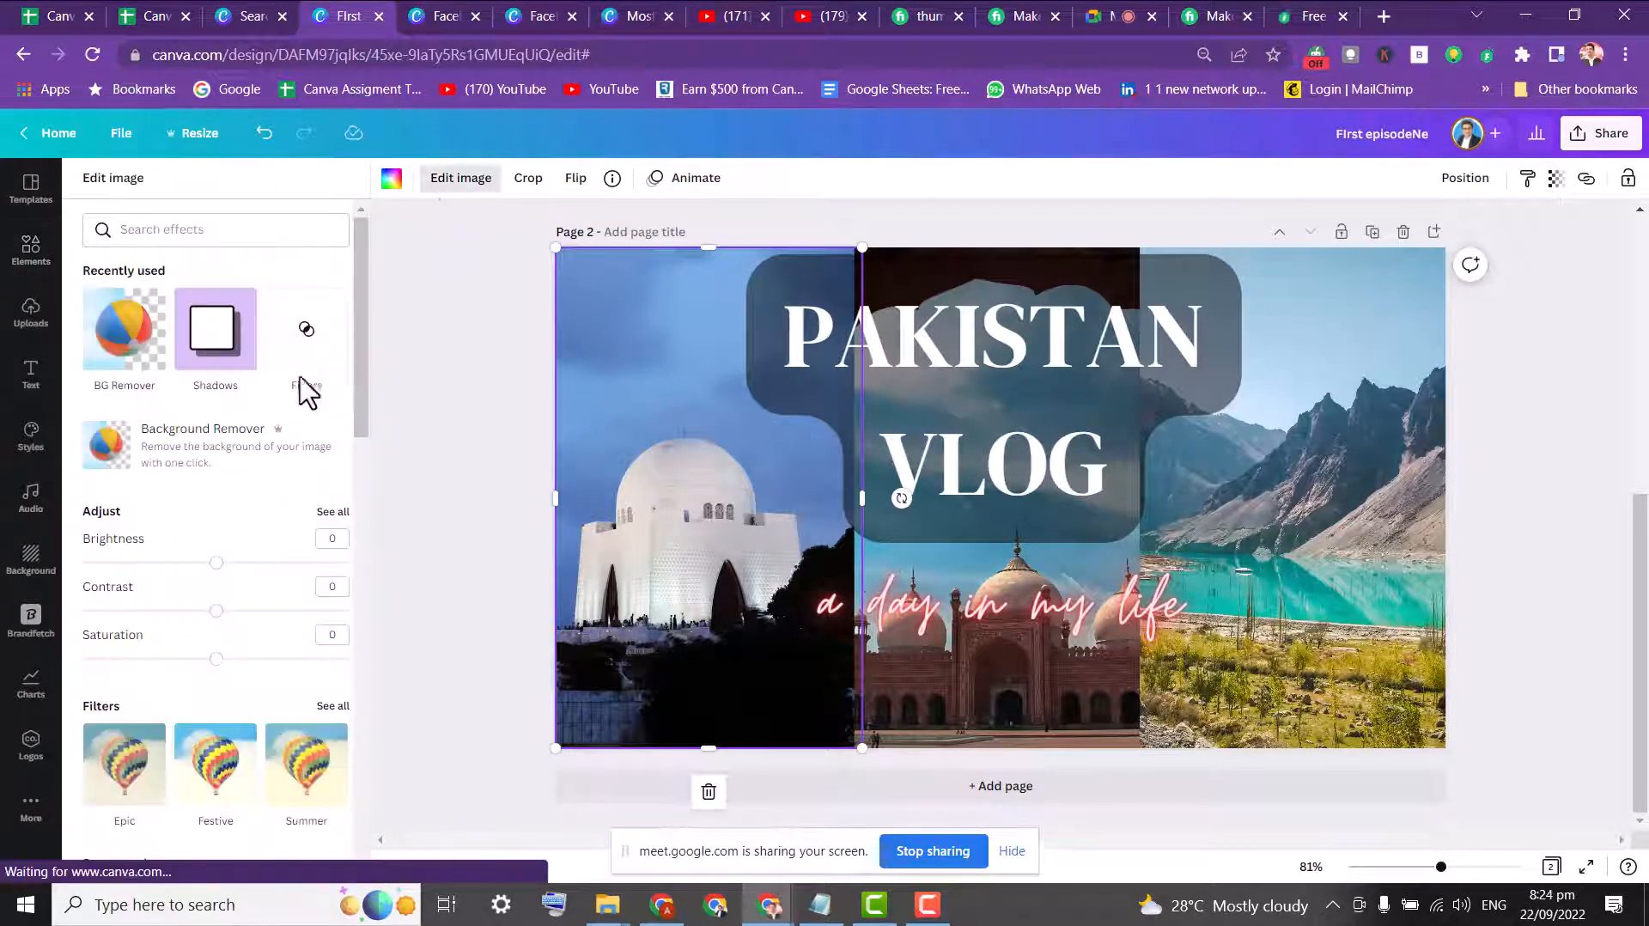
click(334, 515)
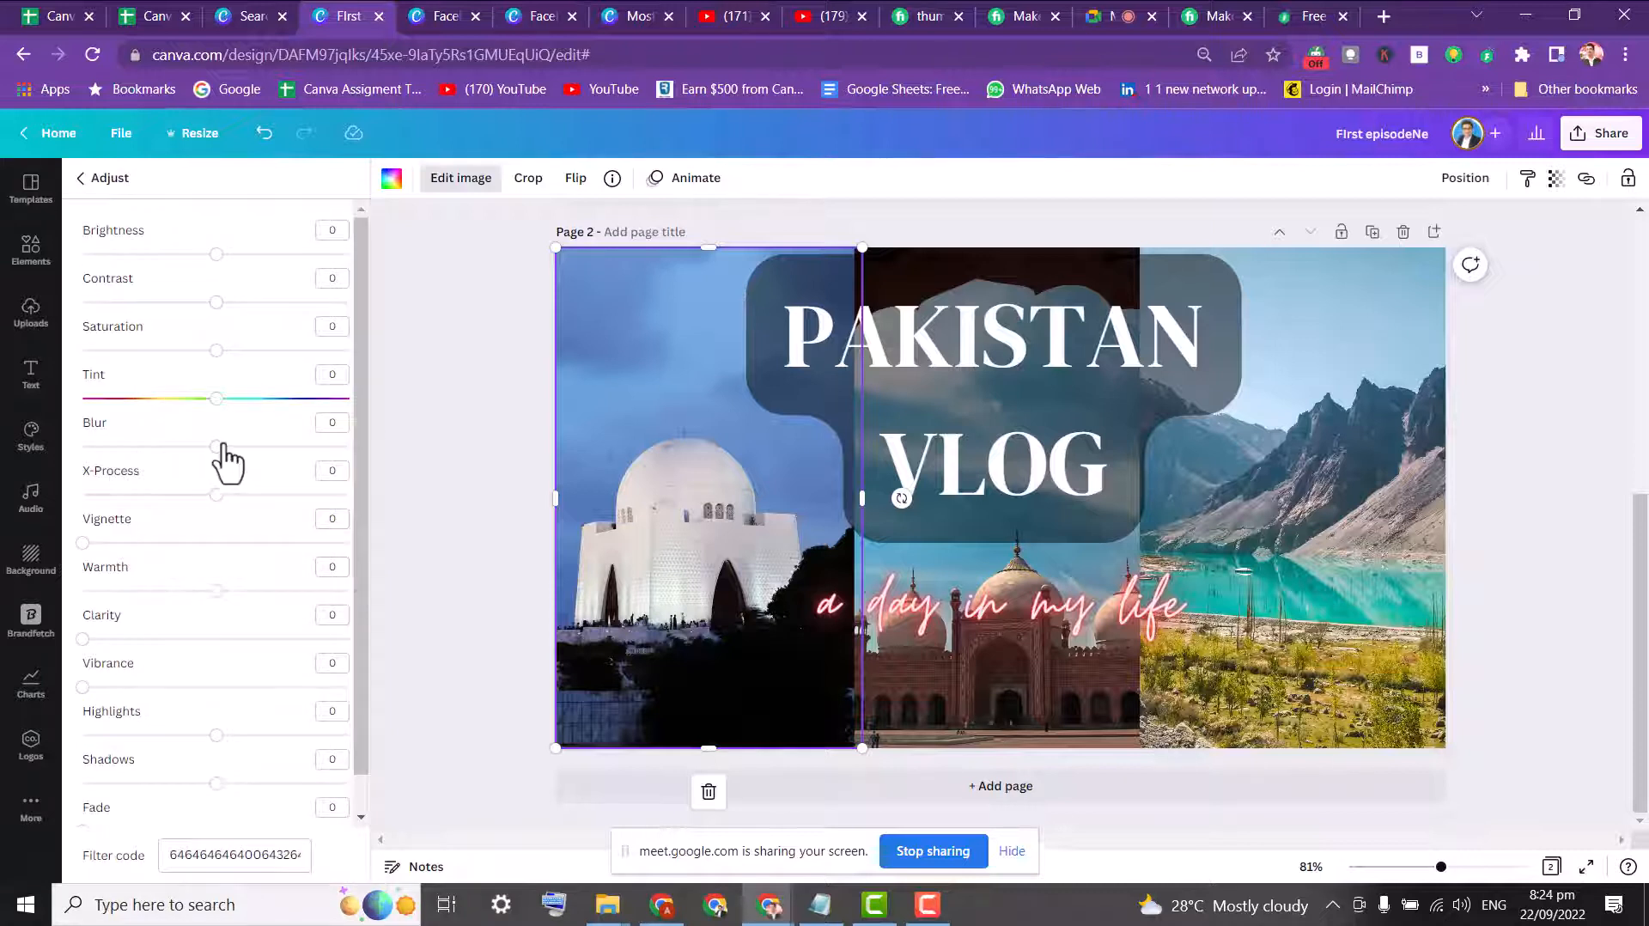
mouse_move(216, 446)
mouse_down()
mouse_move(188, 446)
mouse_move(266, 446)
mouse_move(225, 446)
mouse_up()
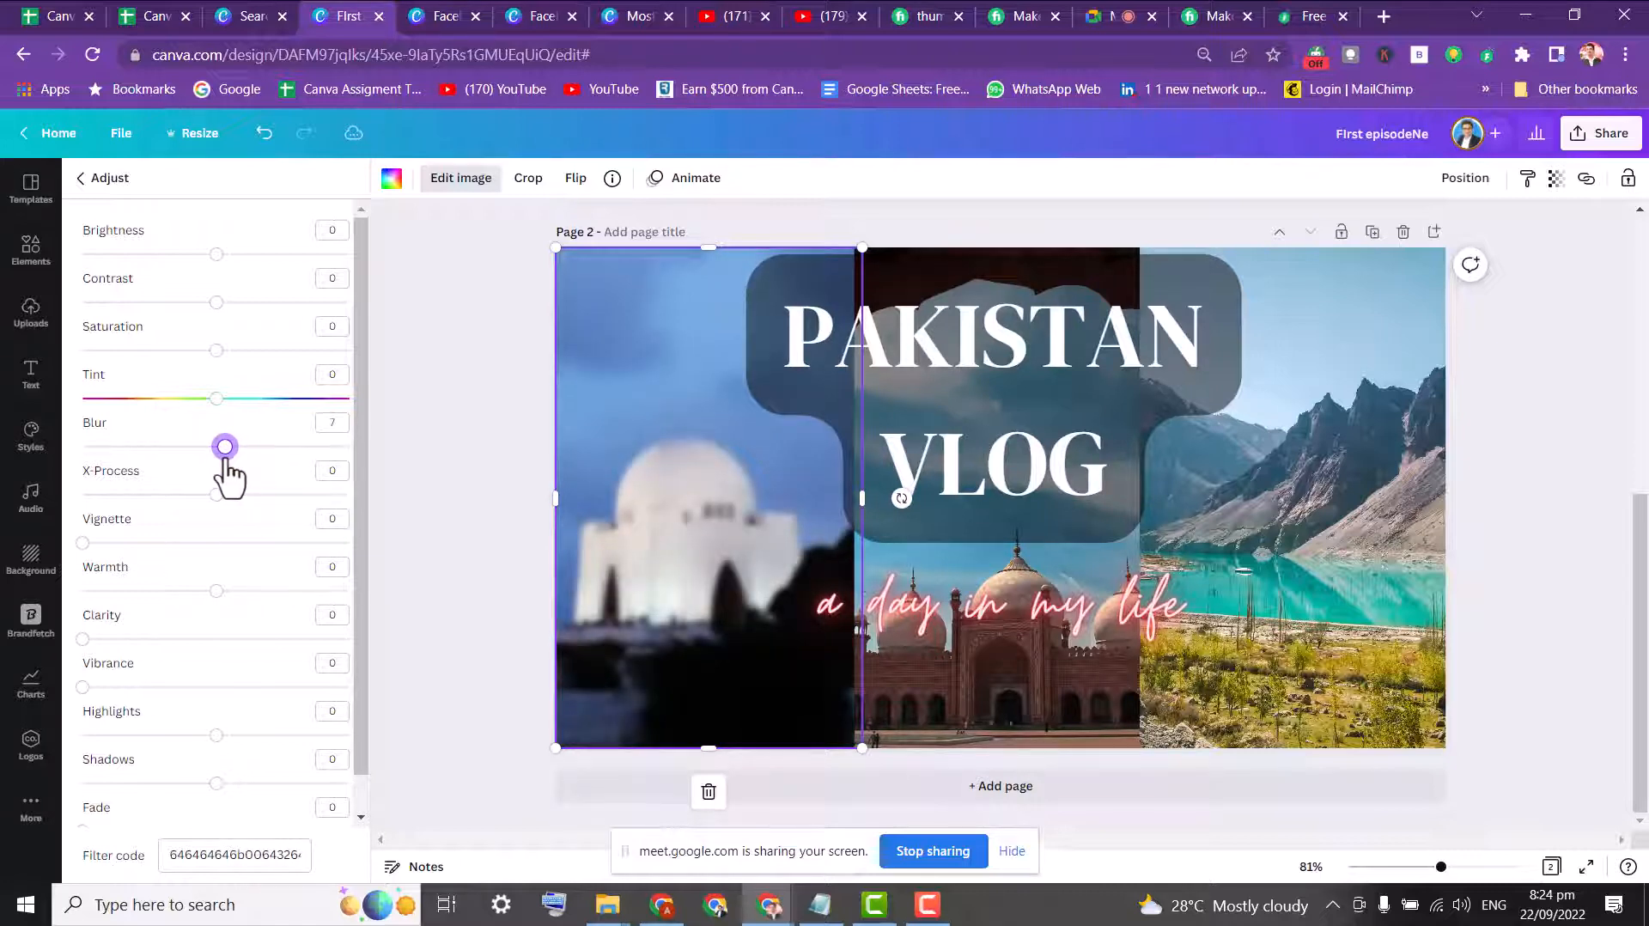
- Set the blur of the right turquoise lake photo to 12
click(1364, 508)
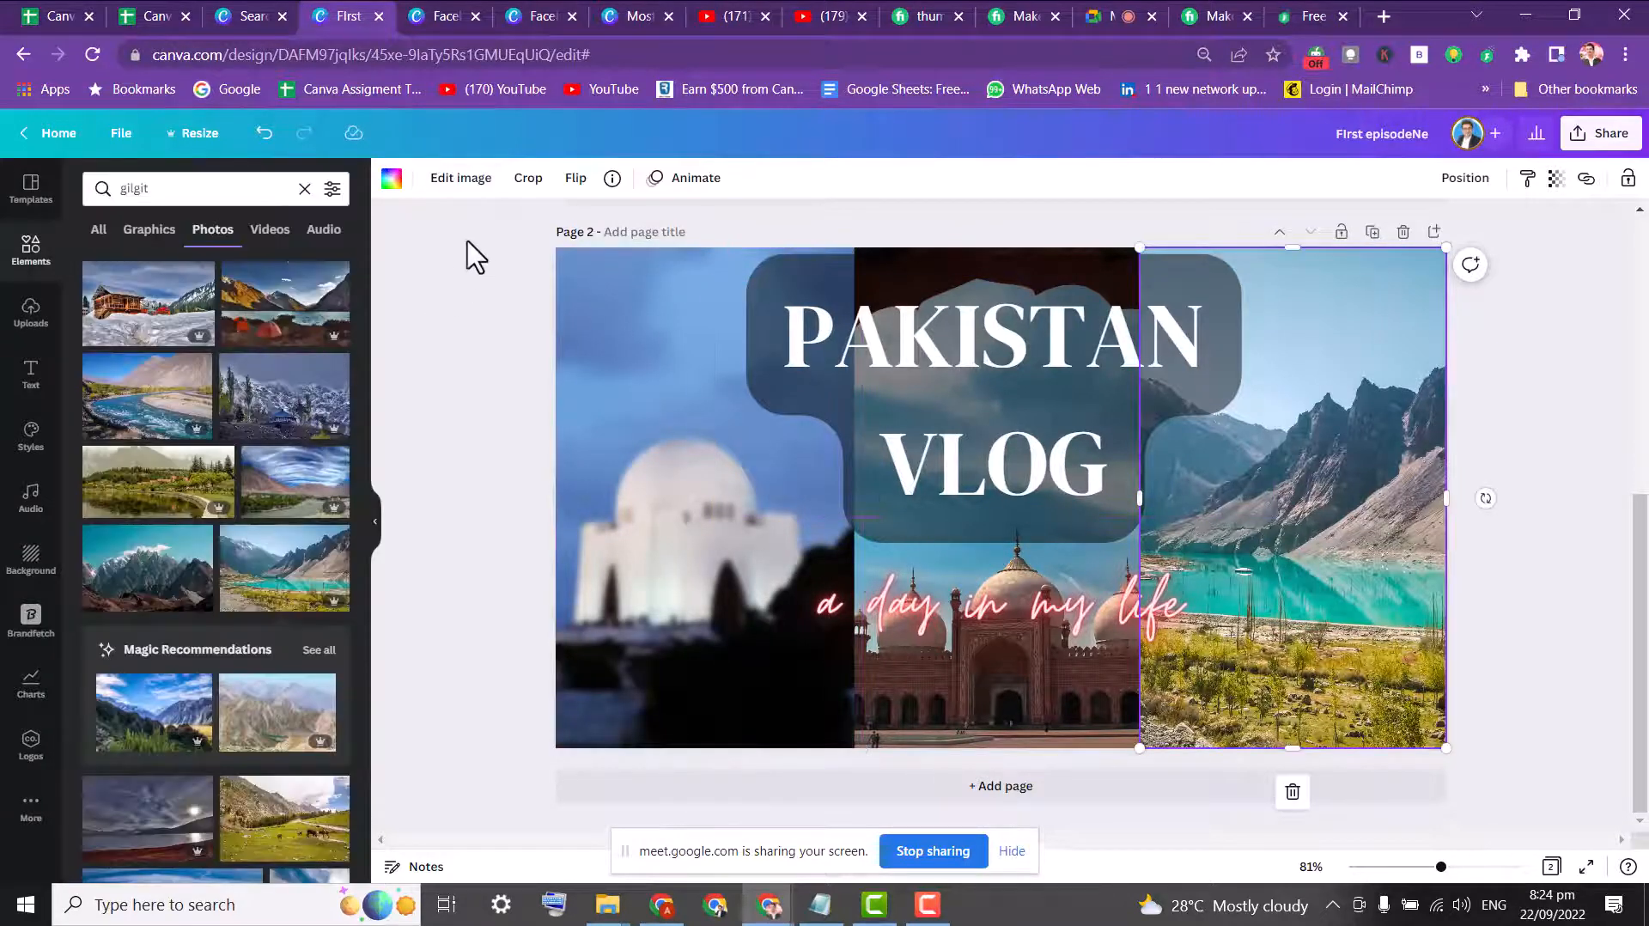
click(477, 180)
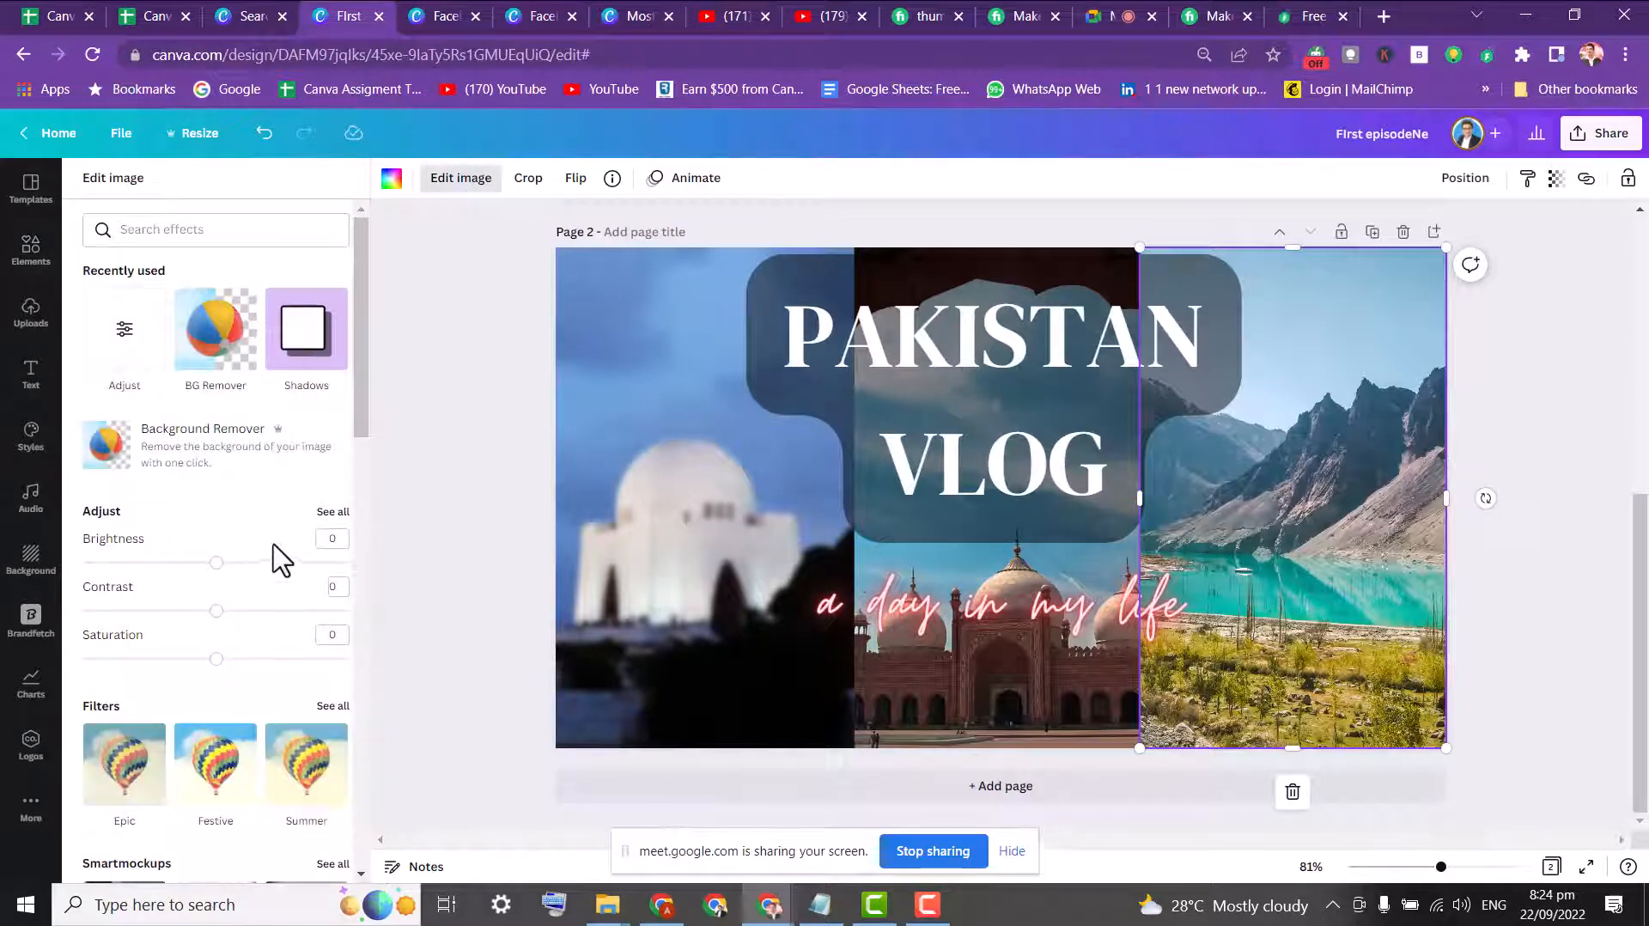
click(333, 512)
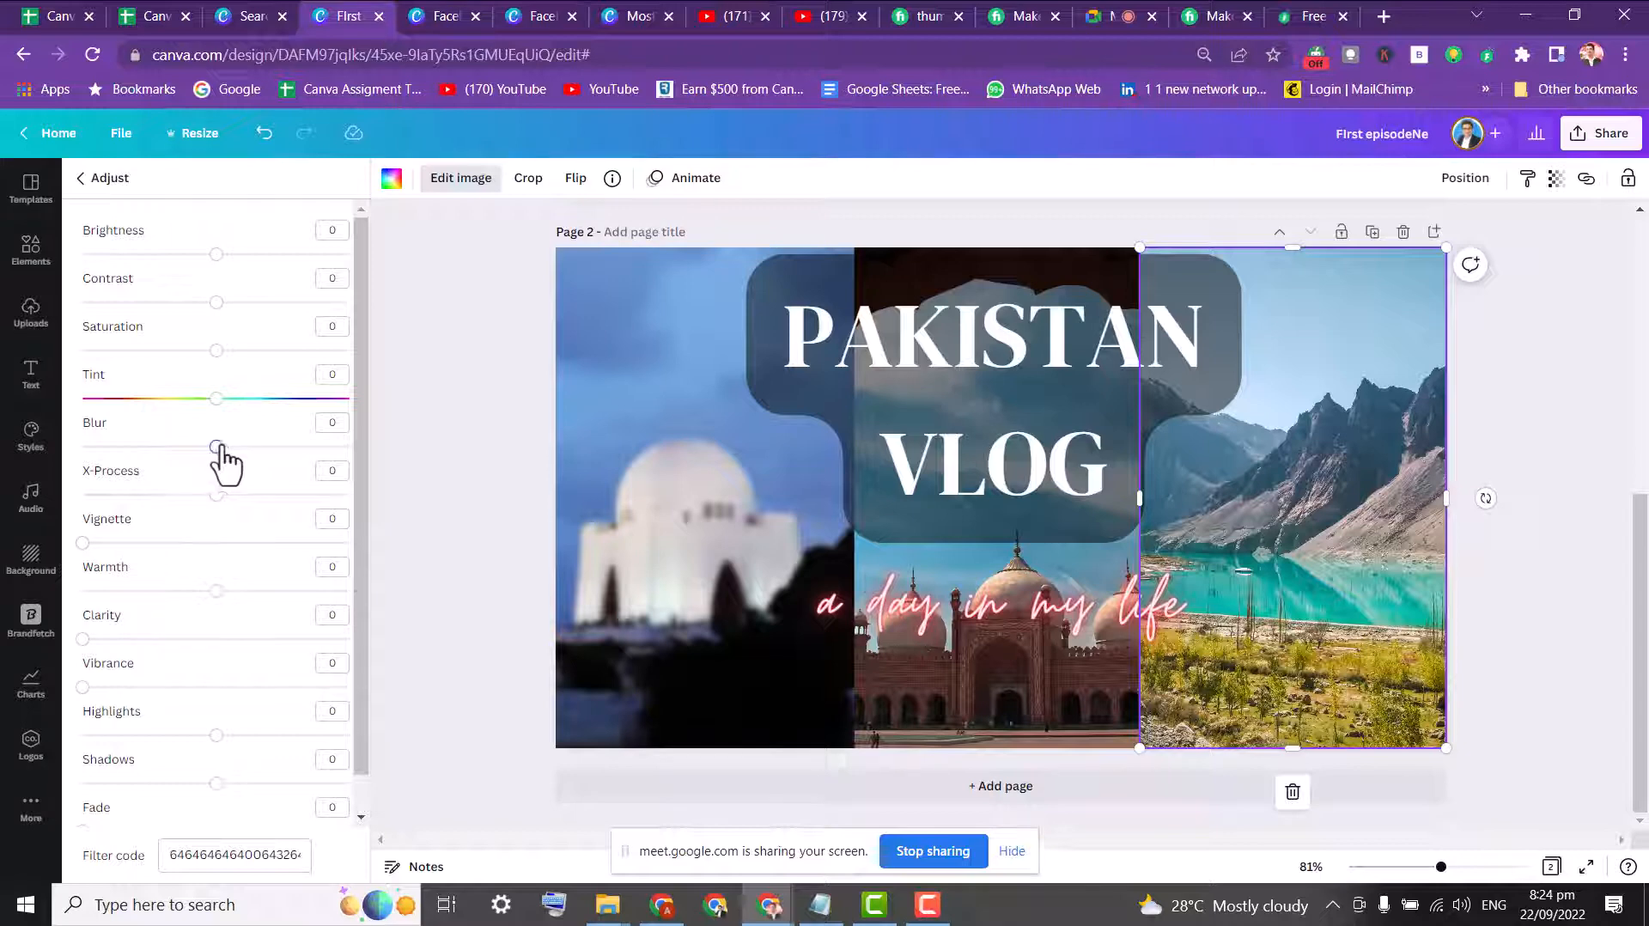
drag(216, 447, 236, 446)
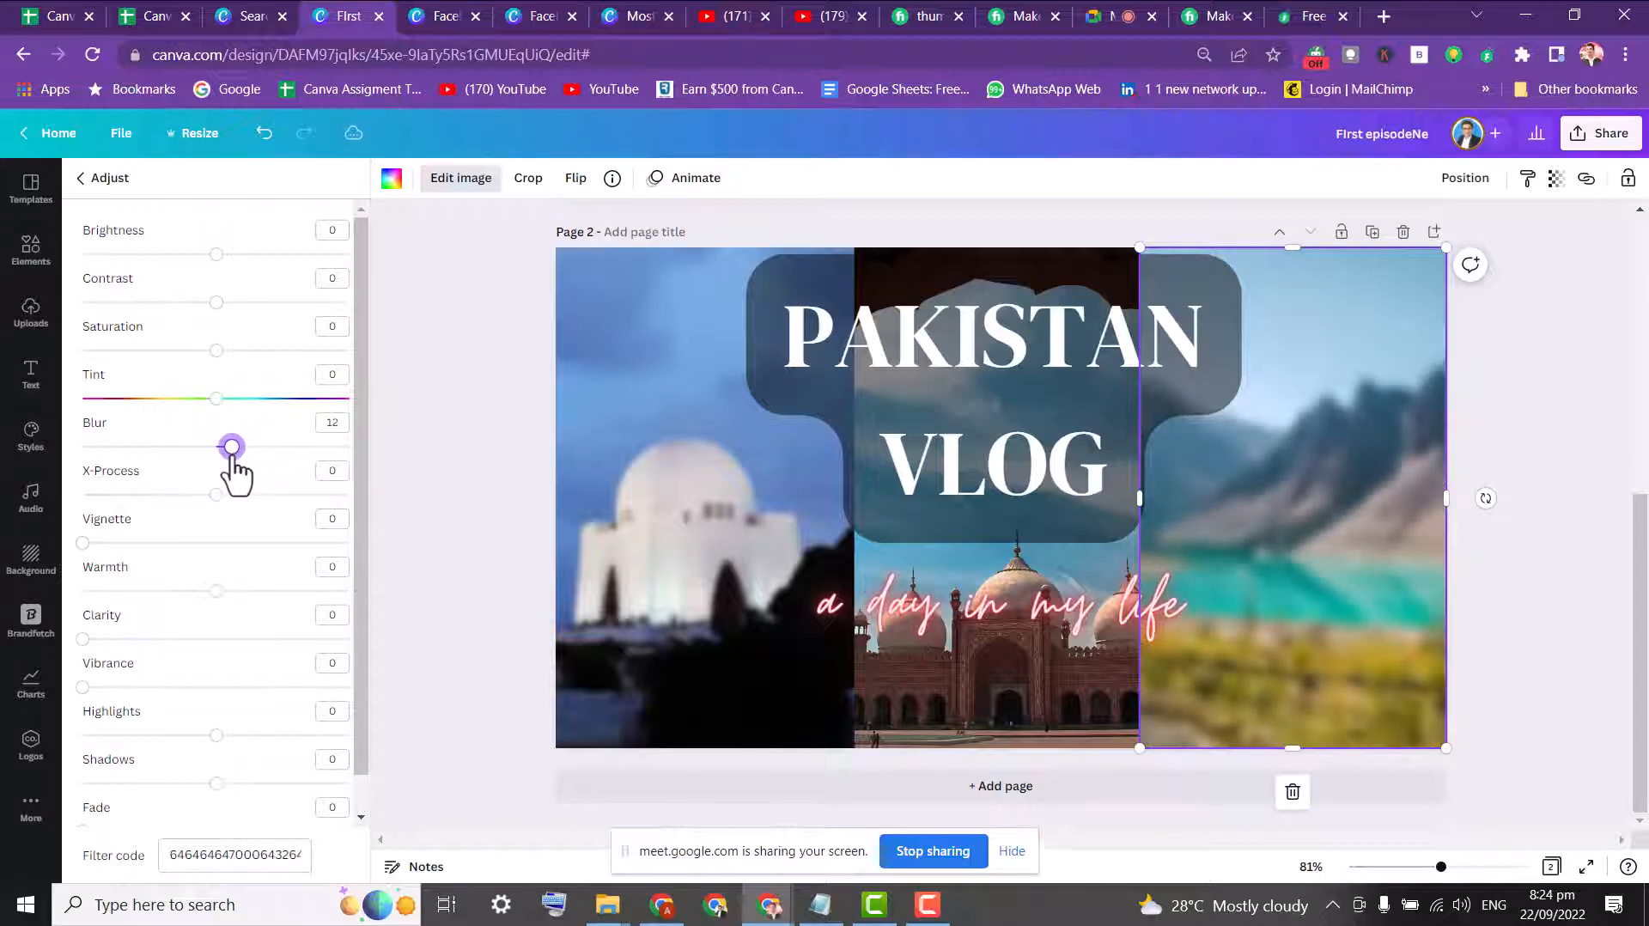
click(462, 179)
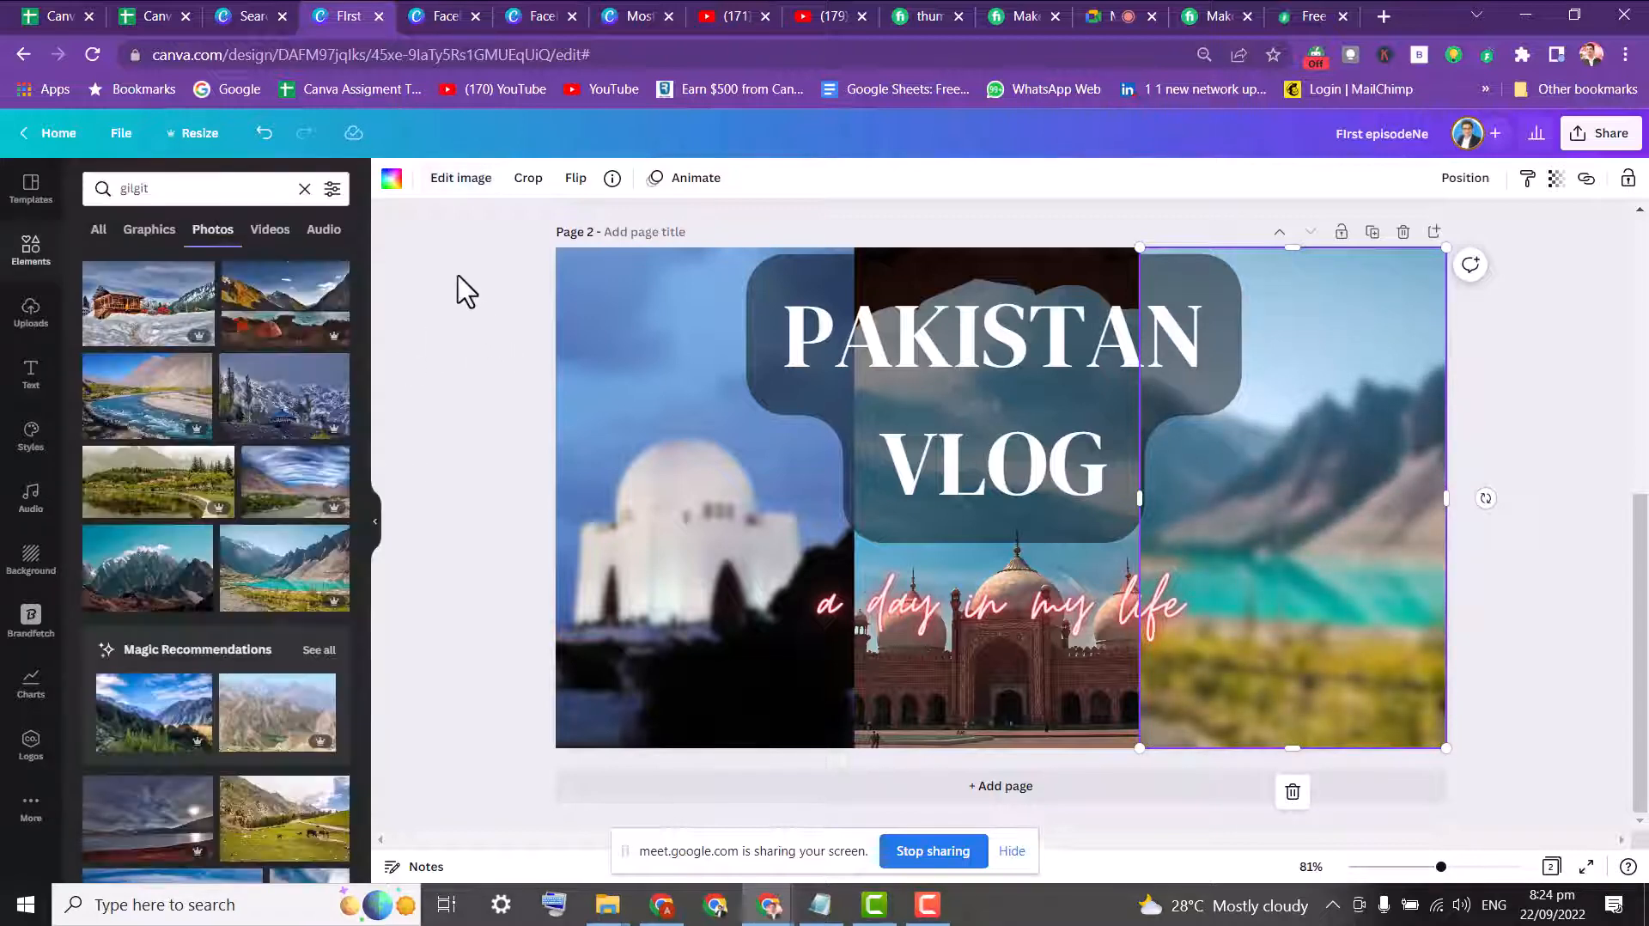
click(955, 723)
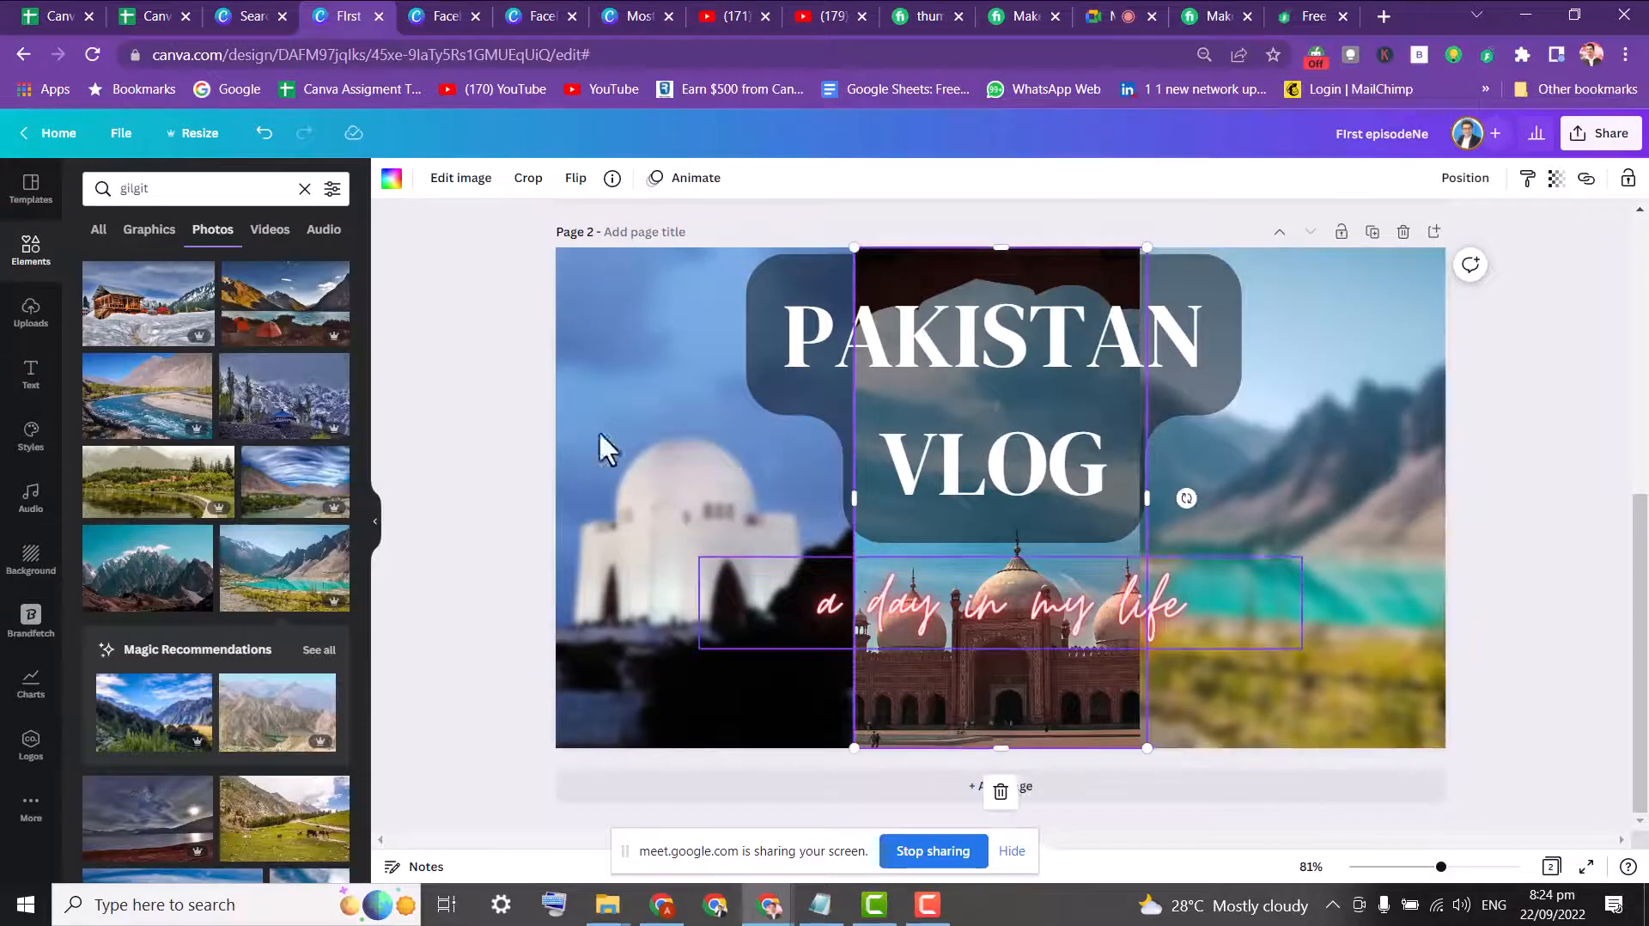
- Set the blur of the centre red-brick mosque photo on the PAKISTAN VLOG page to 14
click(464, 183)
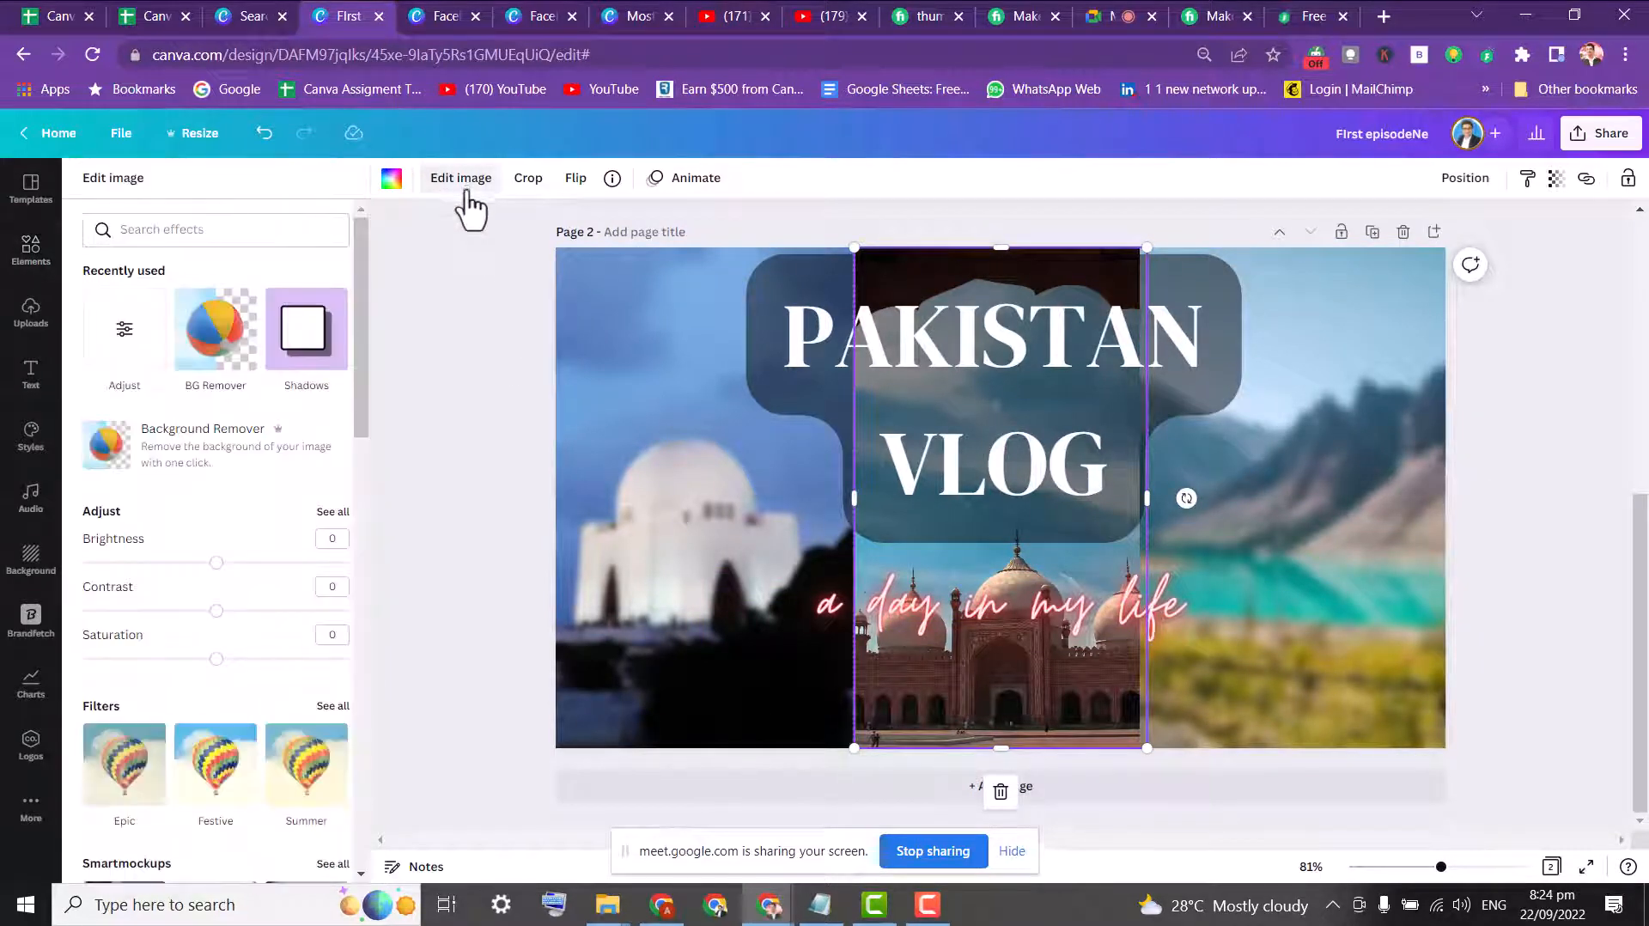
click(335, 513)
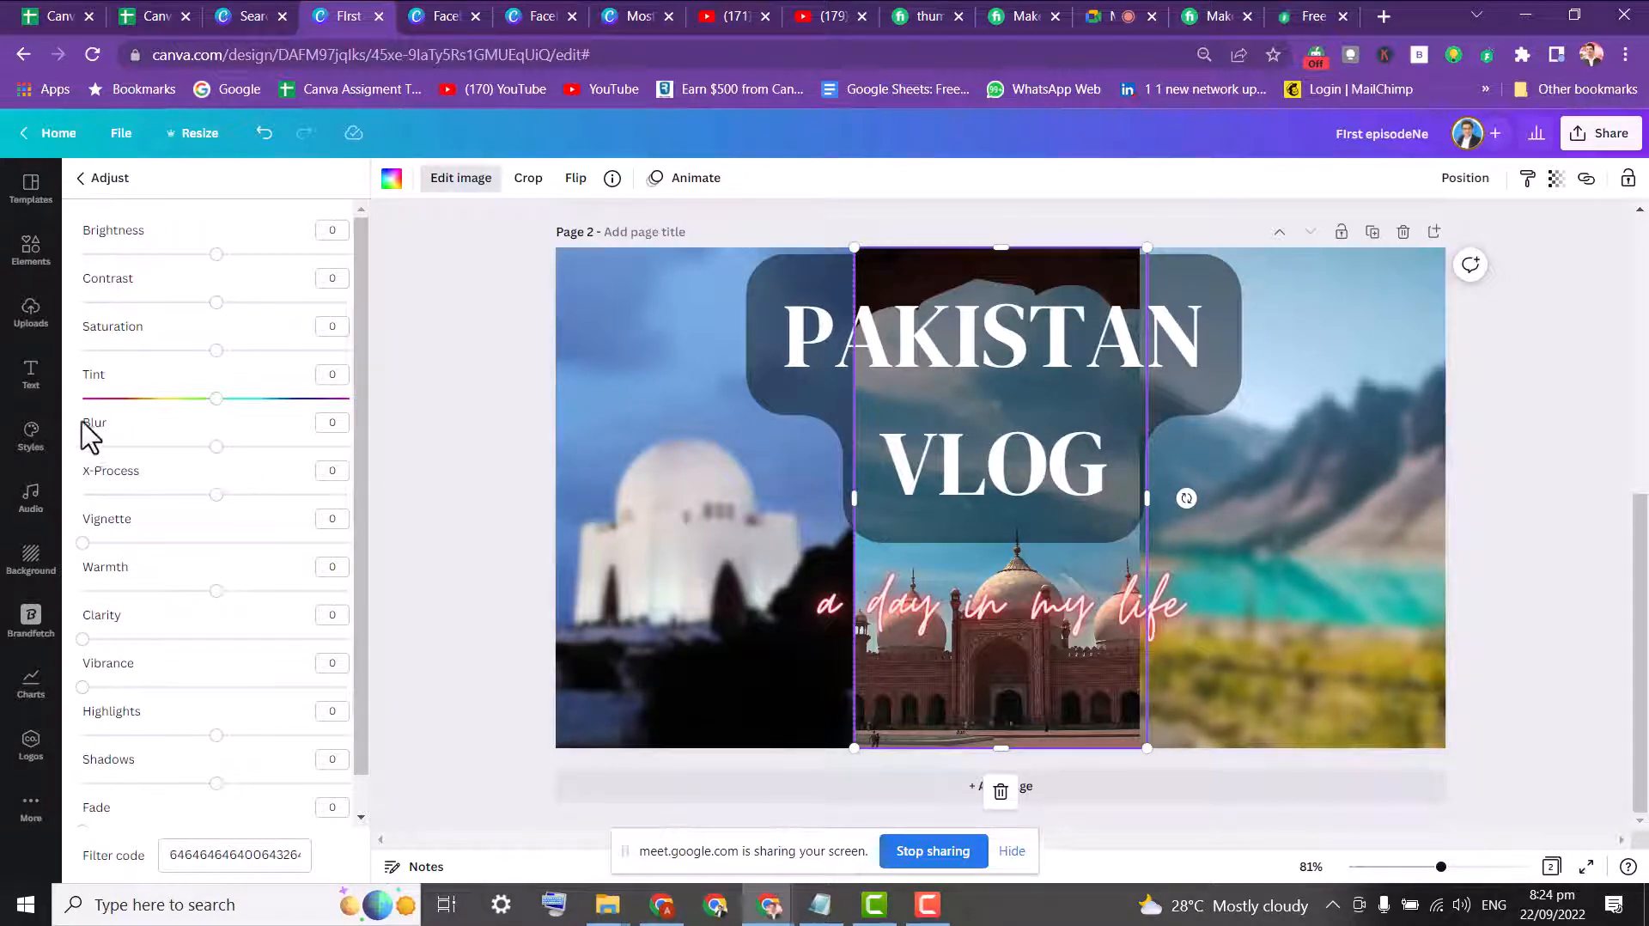
drag(218, 448, 233, 446)
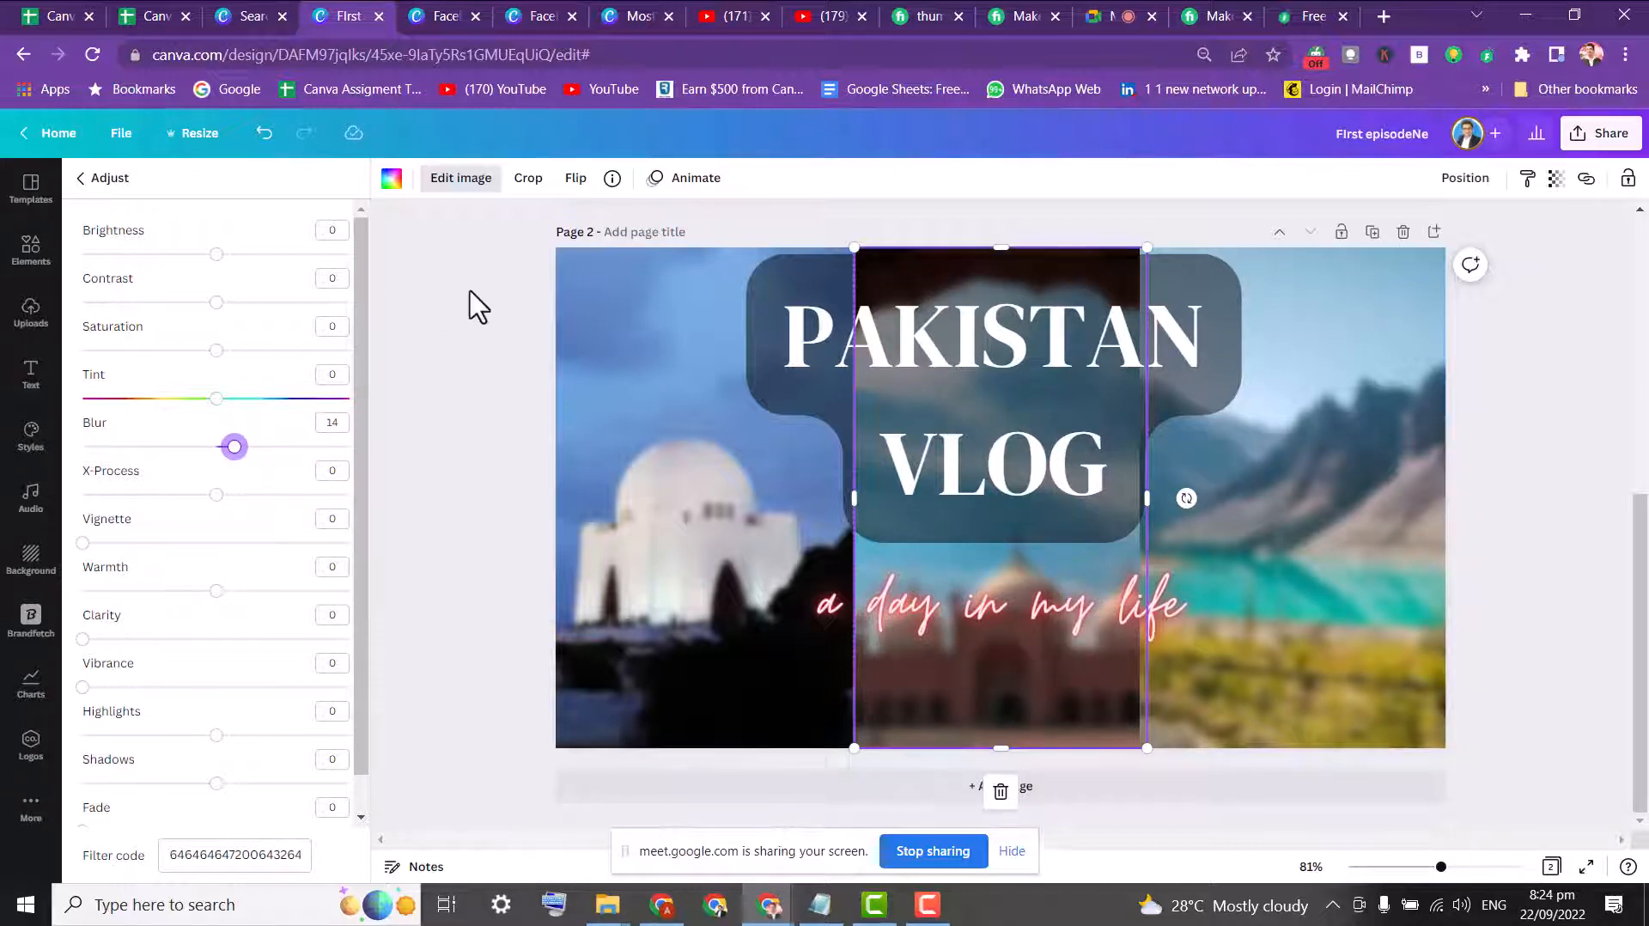
key(Escape)
click(1580, 411)
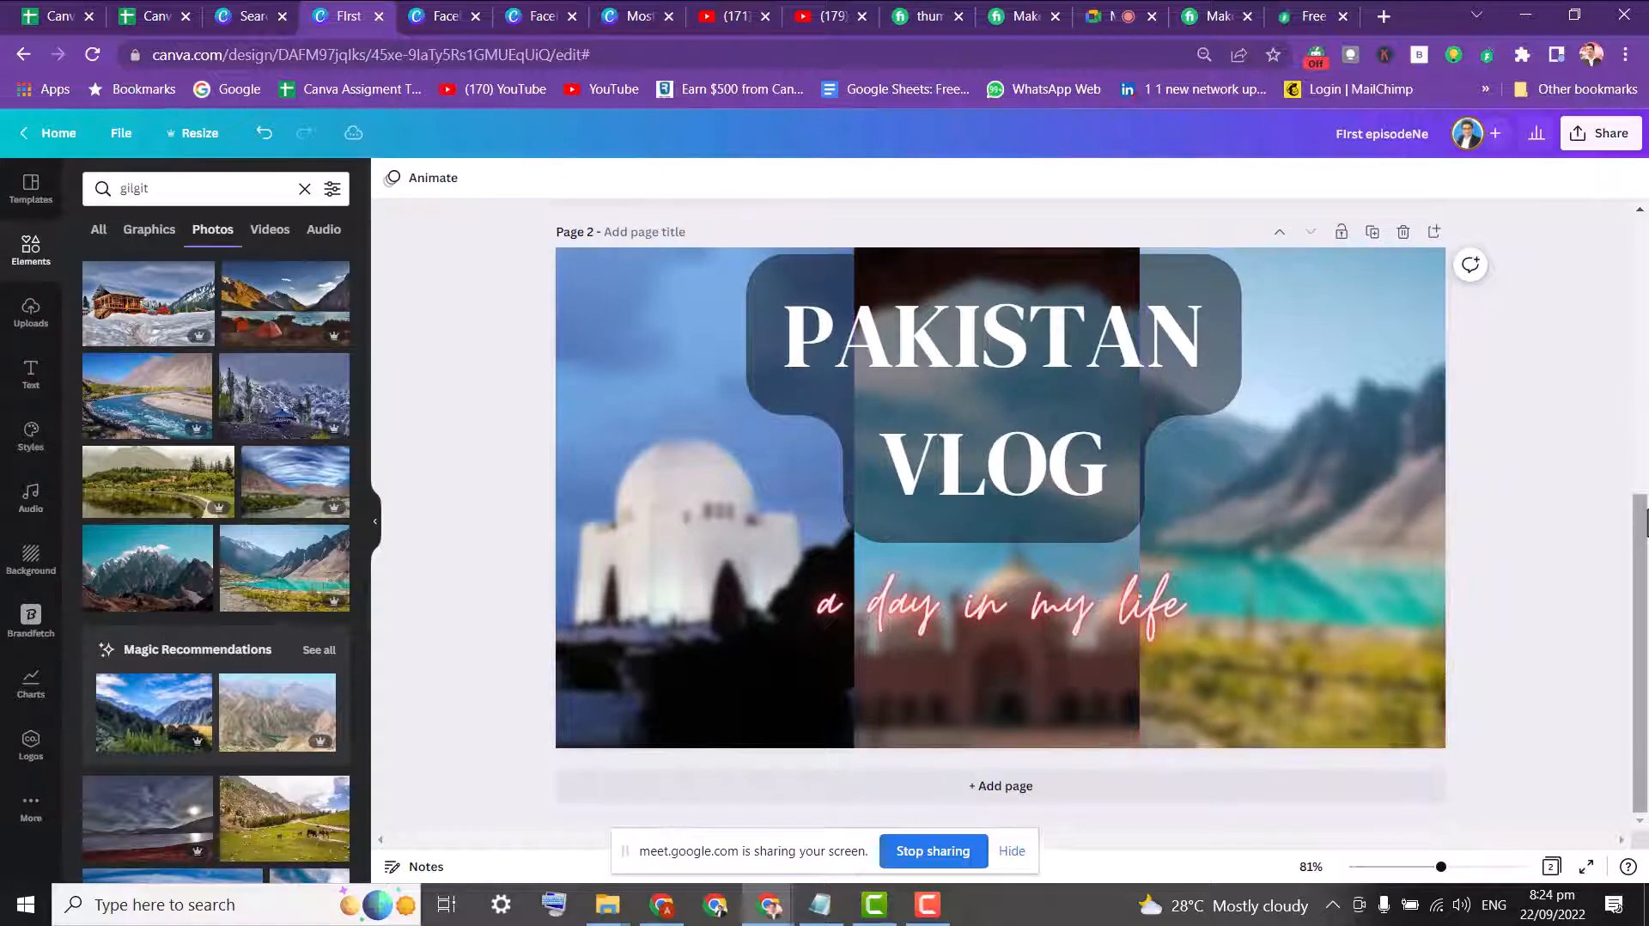
mouse_move(1644, 521)
mouse_down()
mouse_move(1630, 416)
mouse_move(1630, 514)
mouse_up()
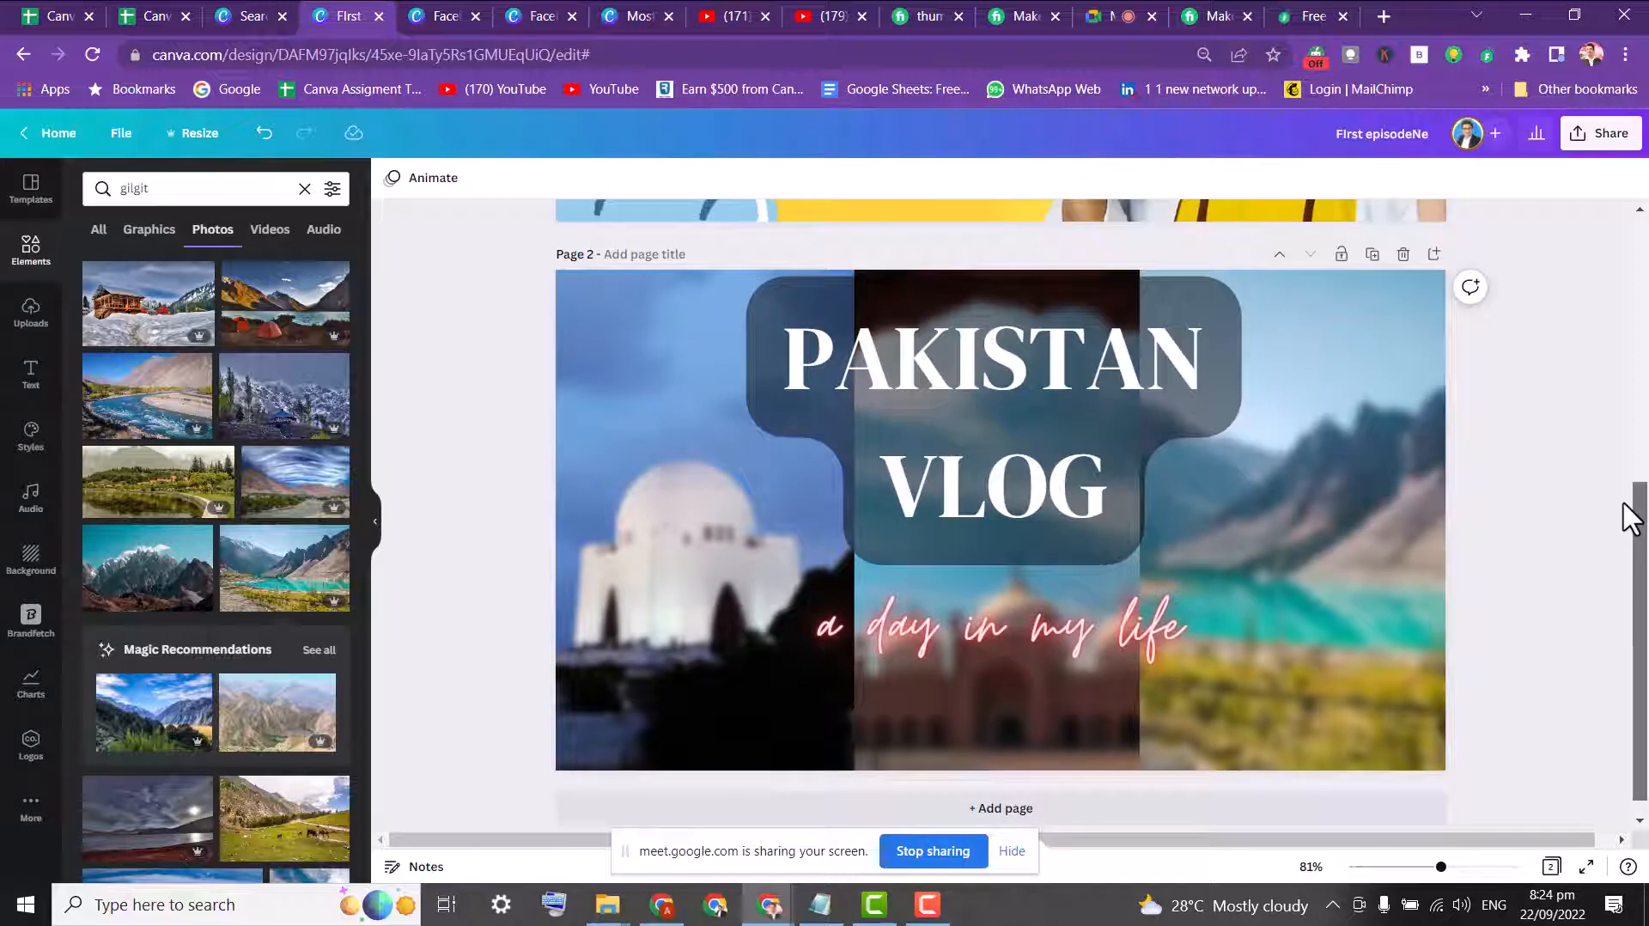
- Try the Shadow, Lift, Splice, Echo and Hollow effects on the PAKISTAN VLOG heading
click(915, 395)
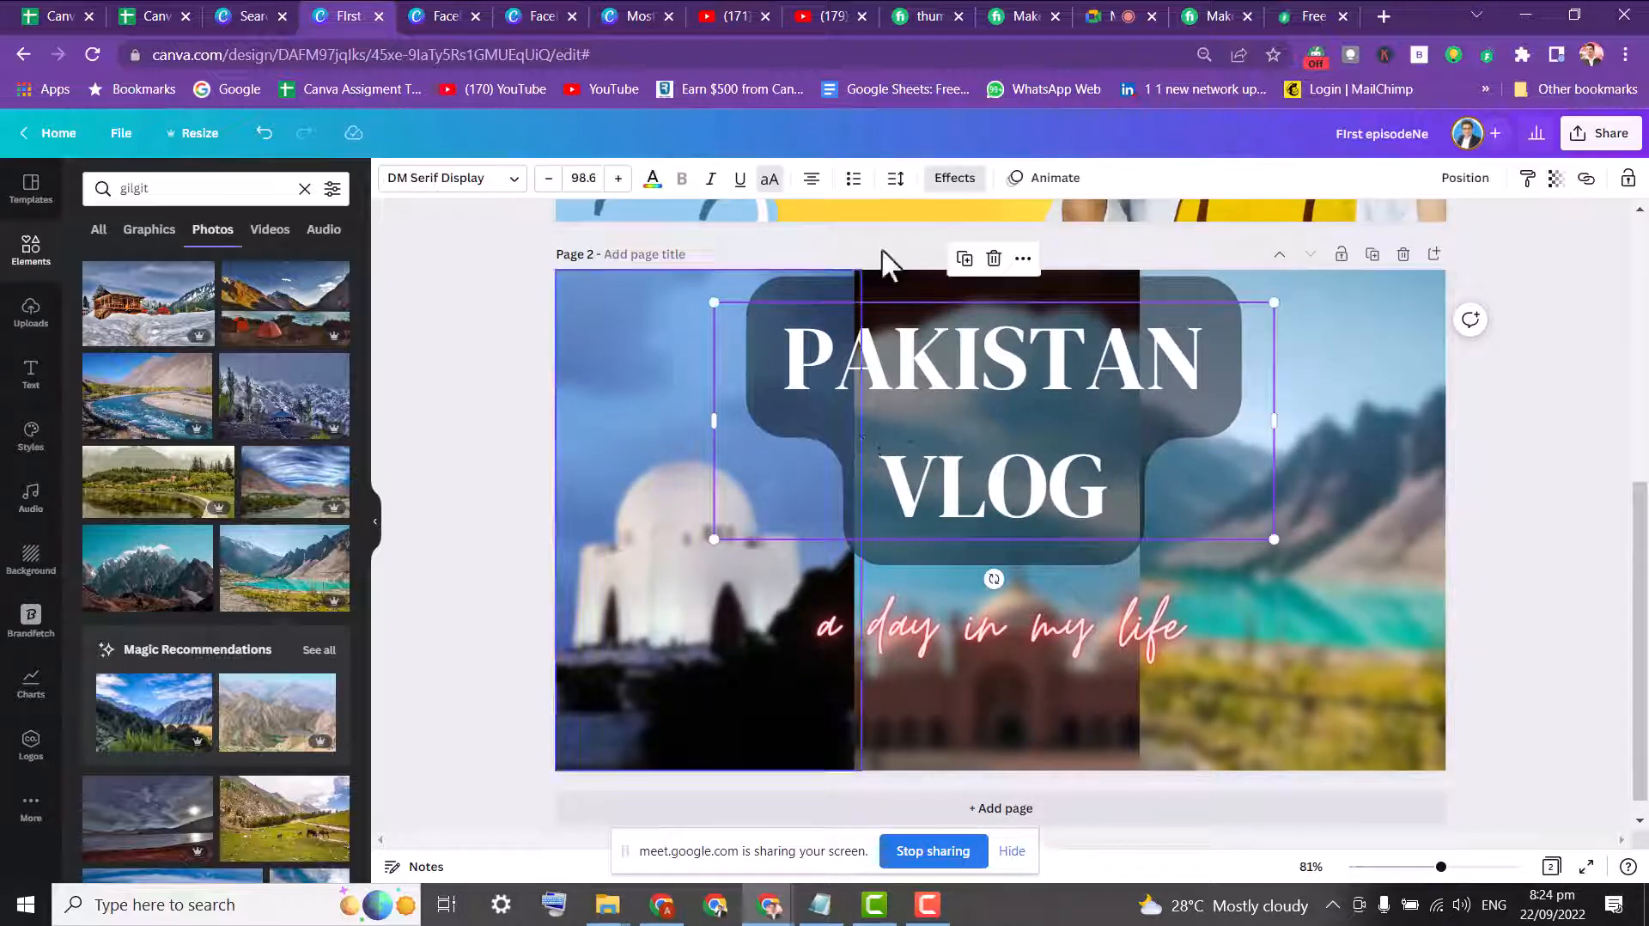
click(954, 177)
click(216, 300)
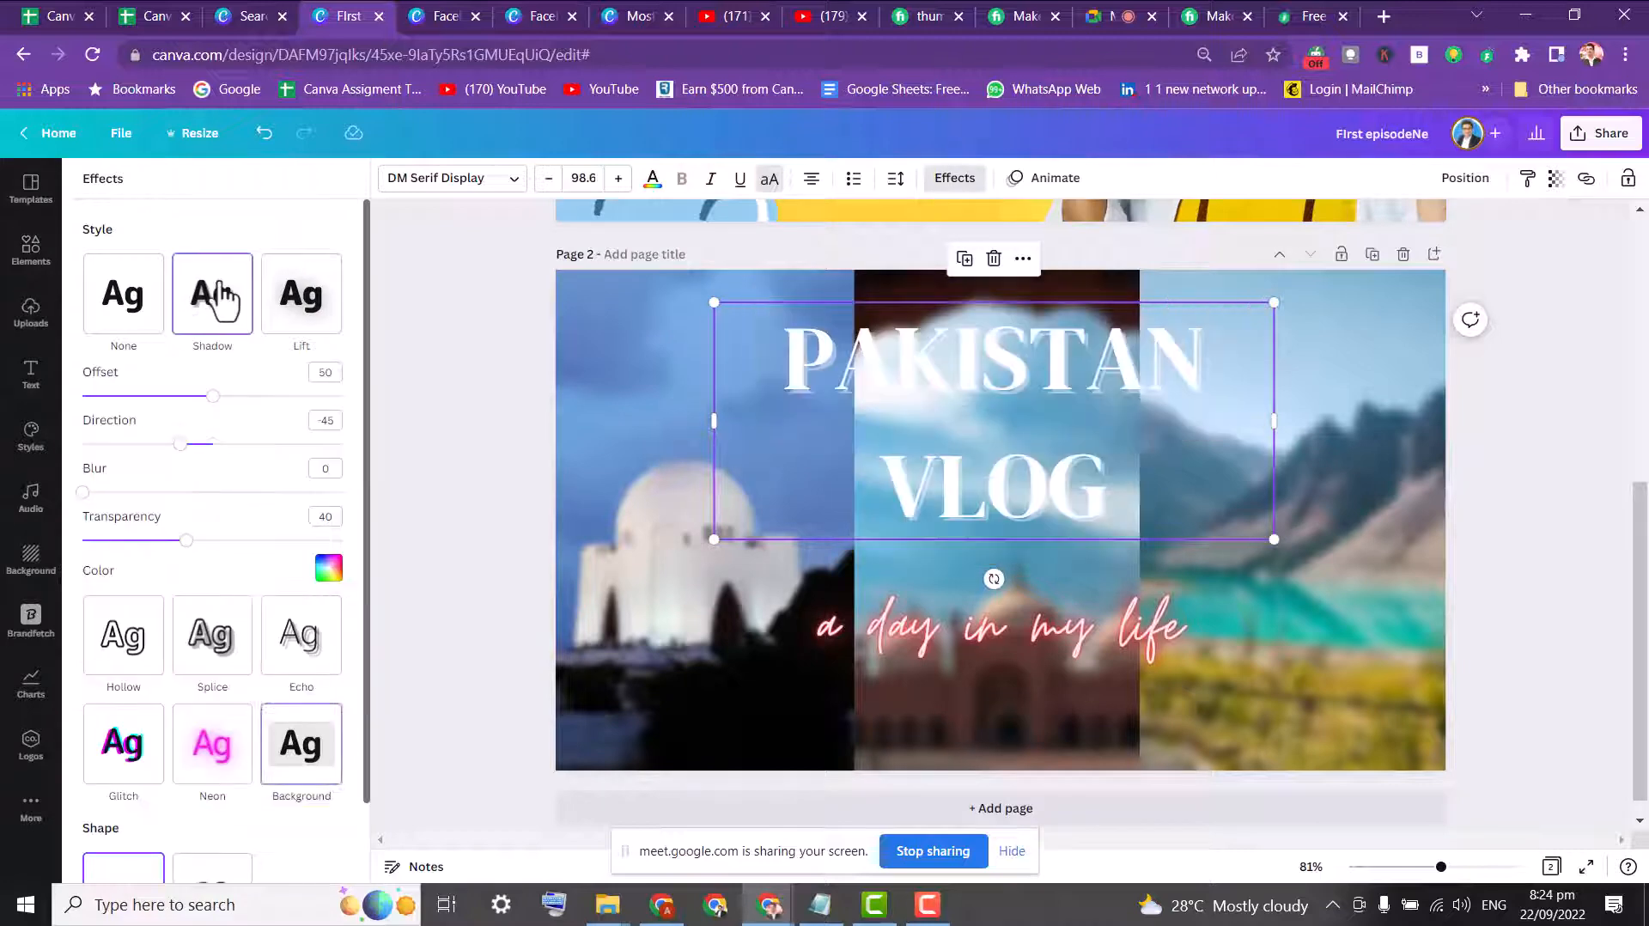
click(342, 297)
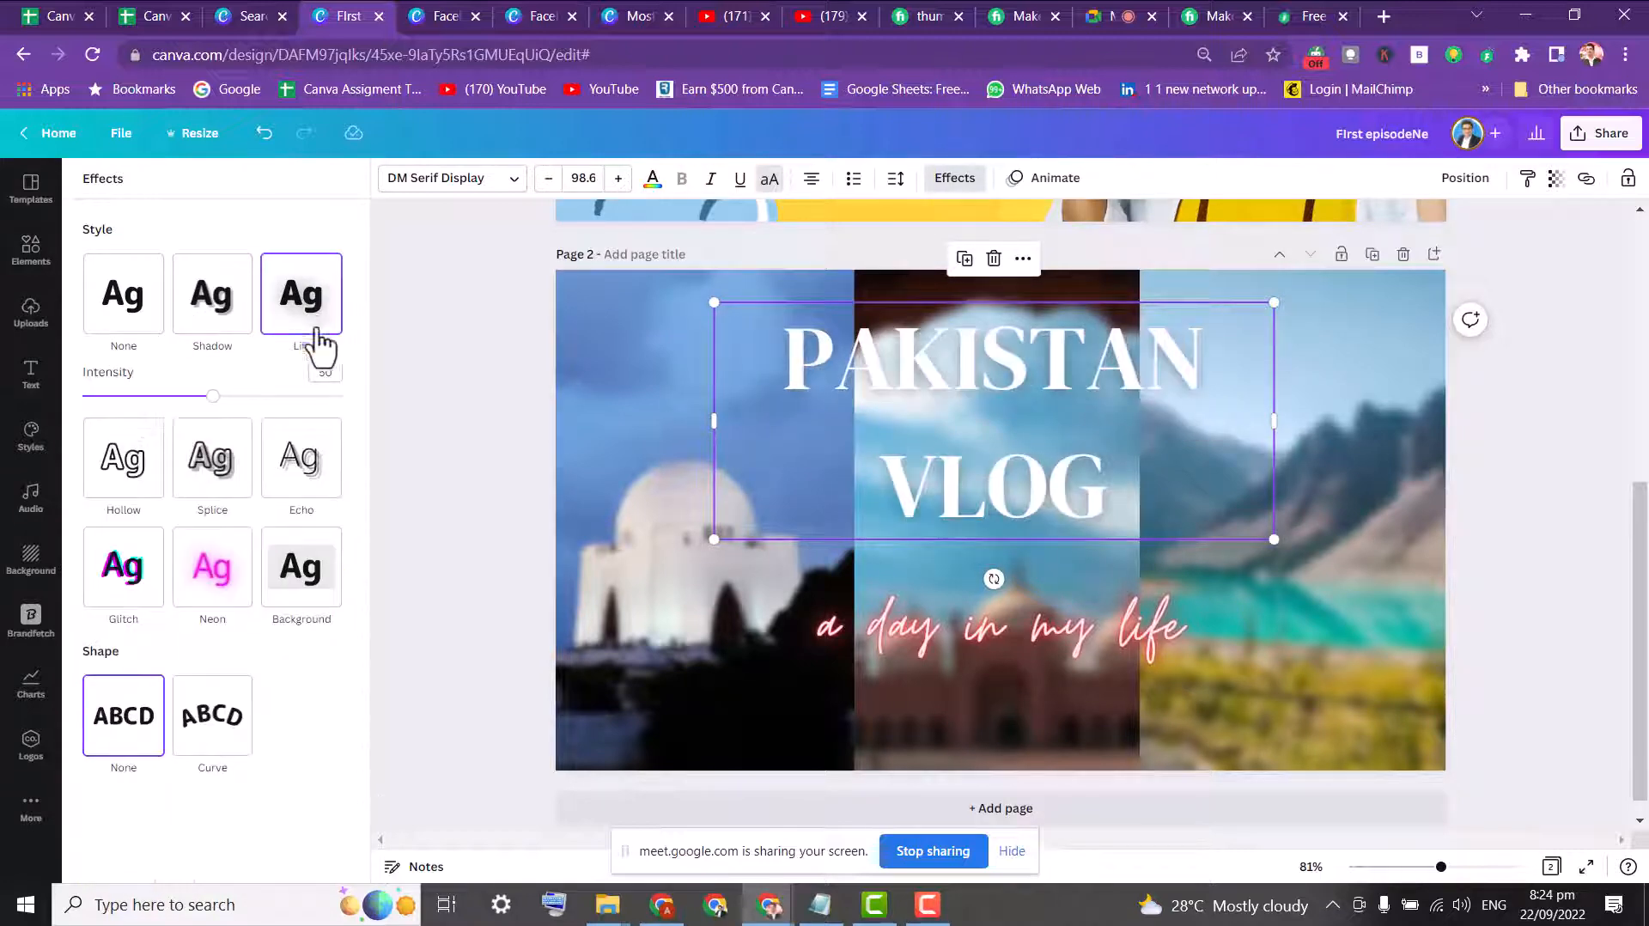
click(227, 464)
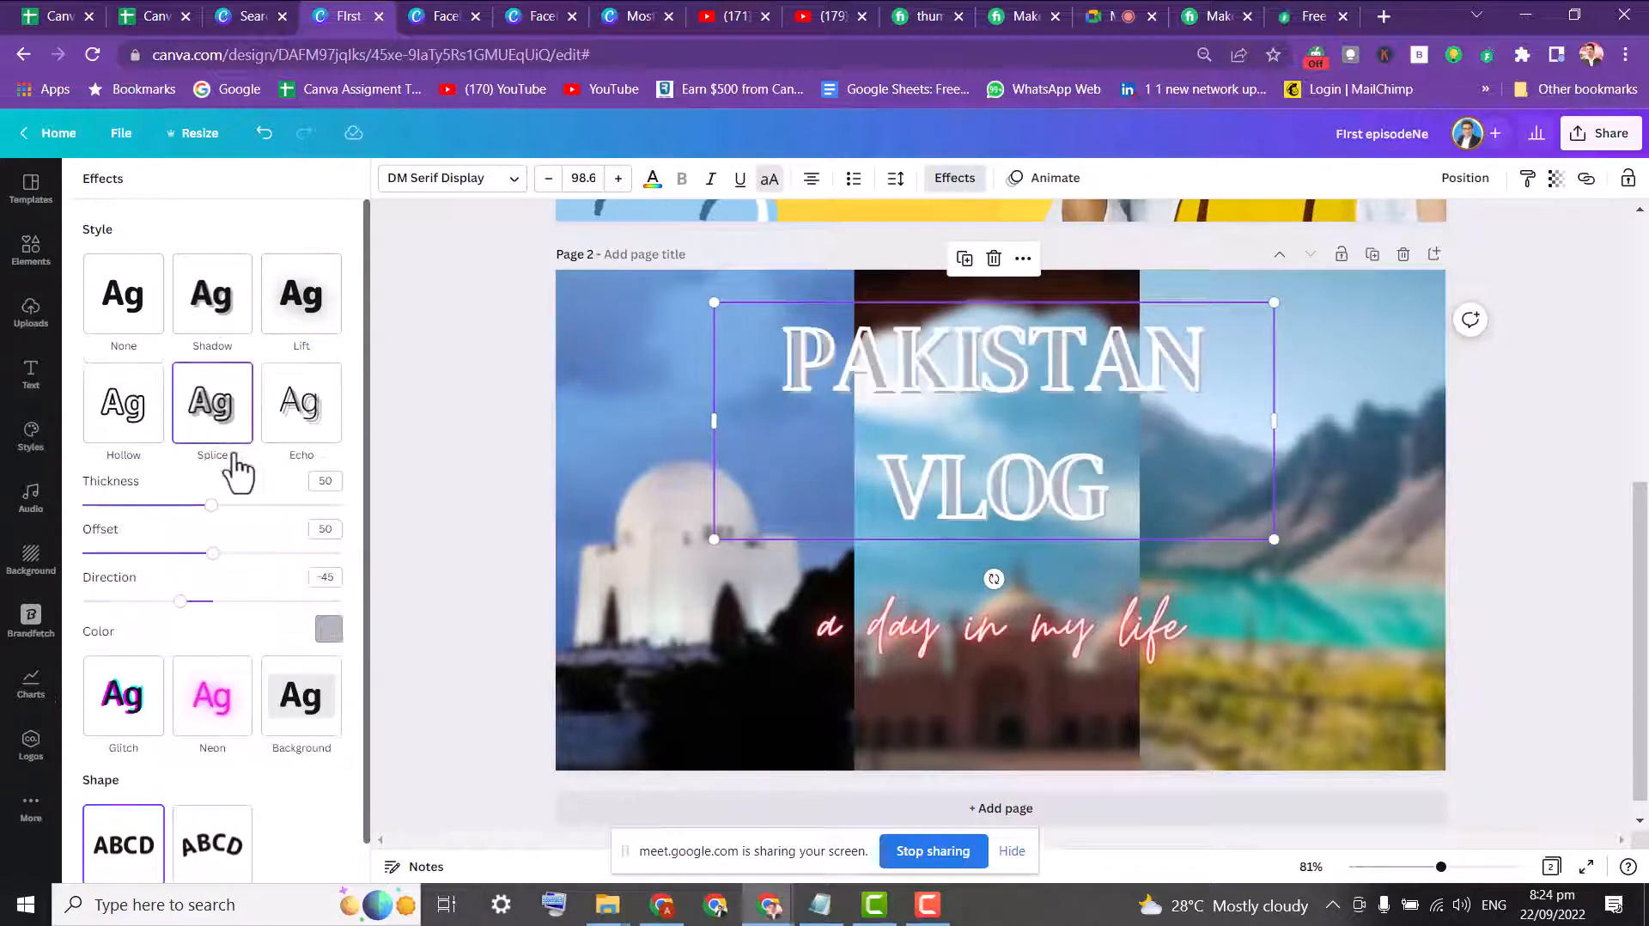
click(300, 435)
click(164, 426)
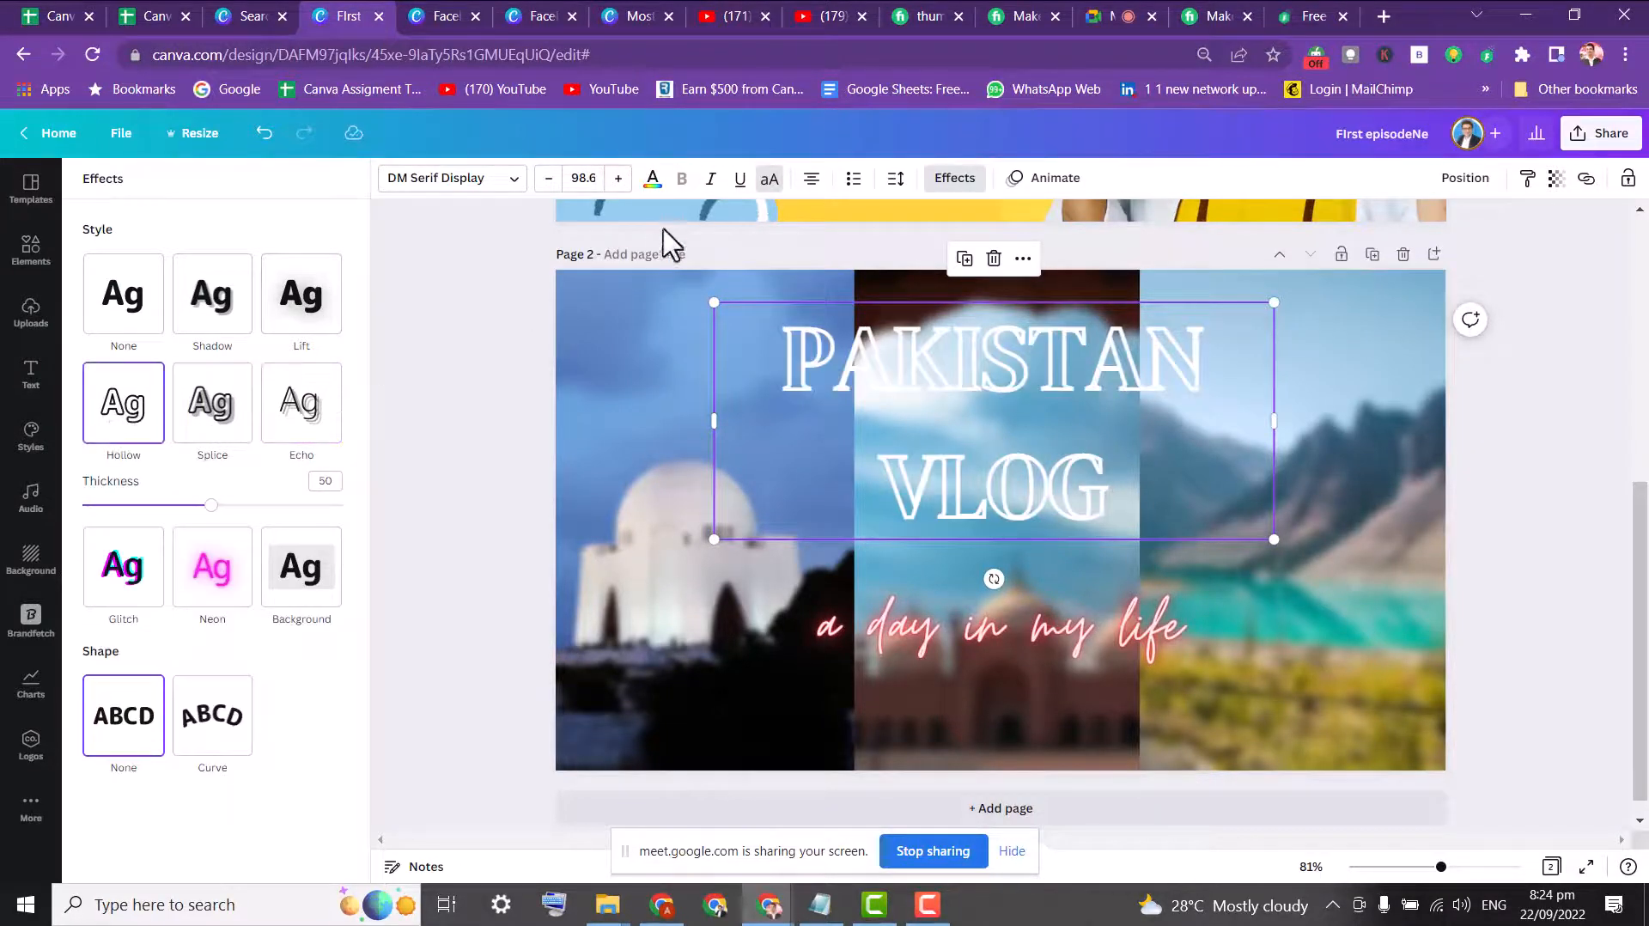
- Colour the PAKISTAN VLOG heading coral red after trying dark brown, and switch its effect to Neon
click(655, 180)
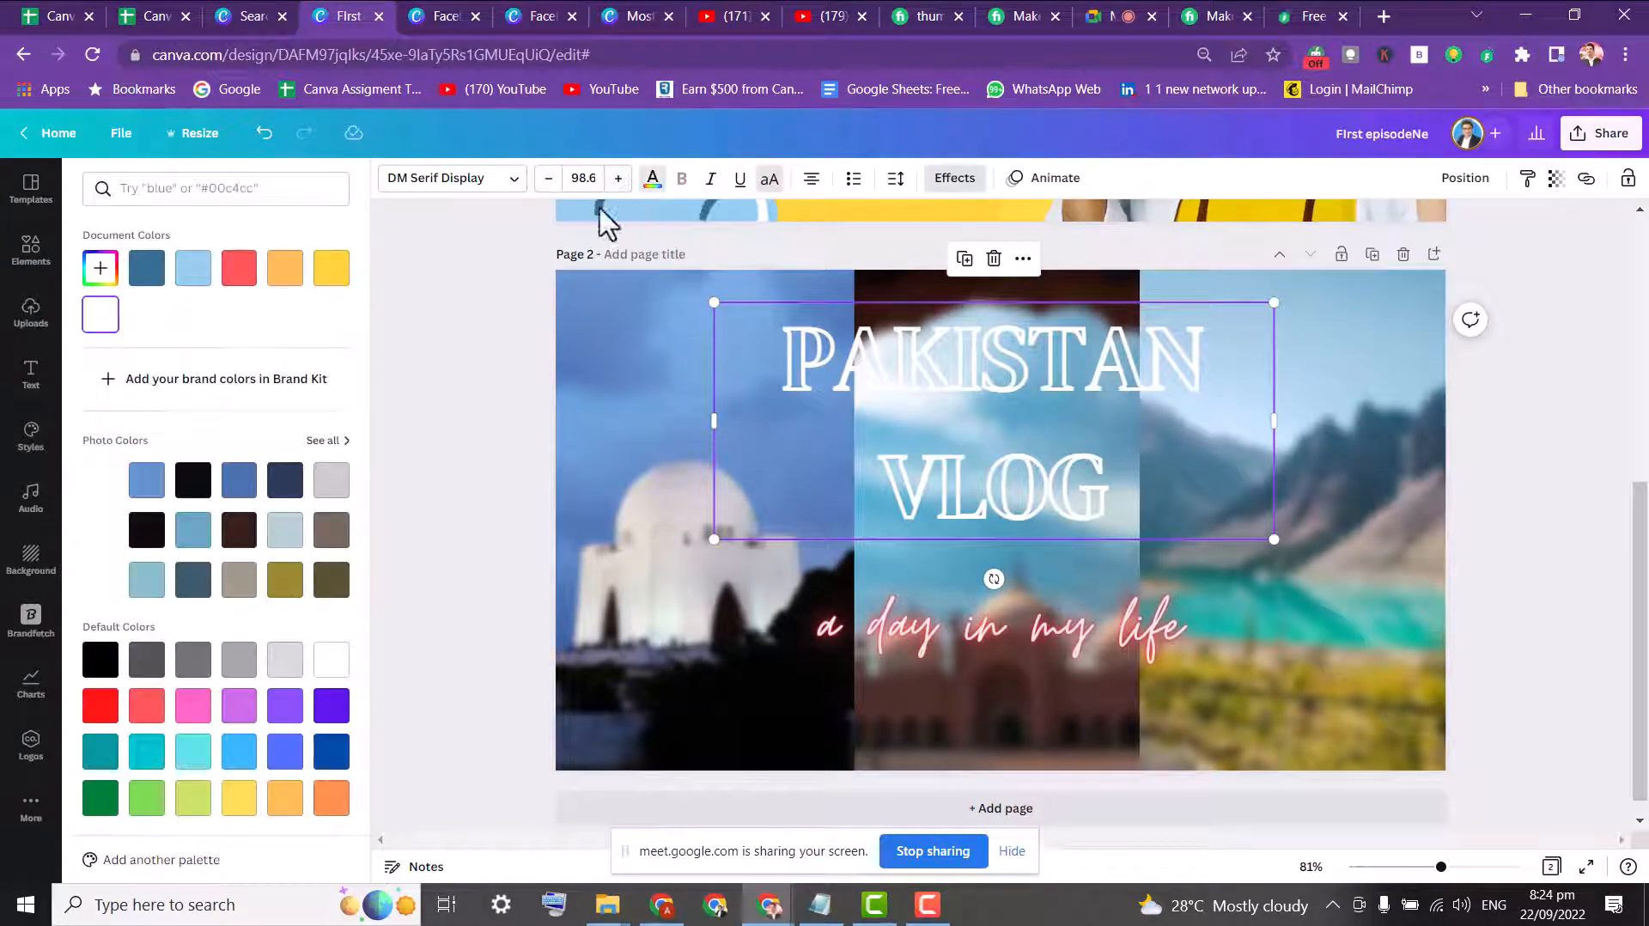
click(239, 529)
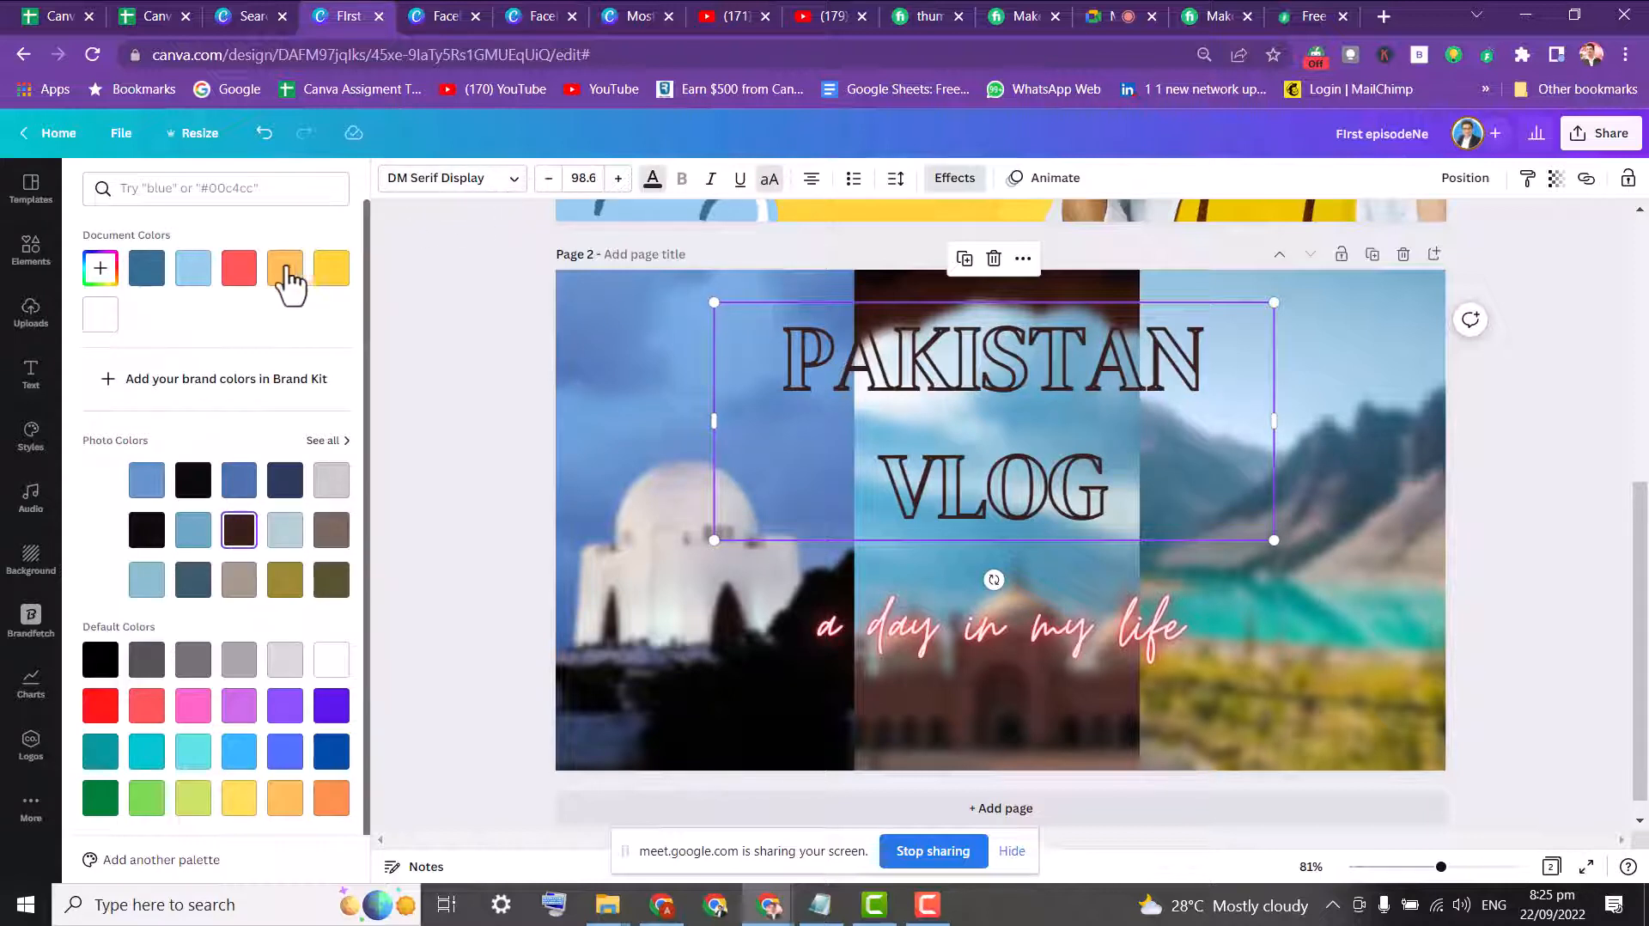
click(239, 267)
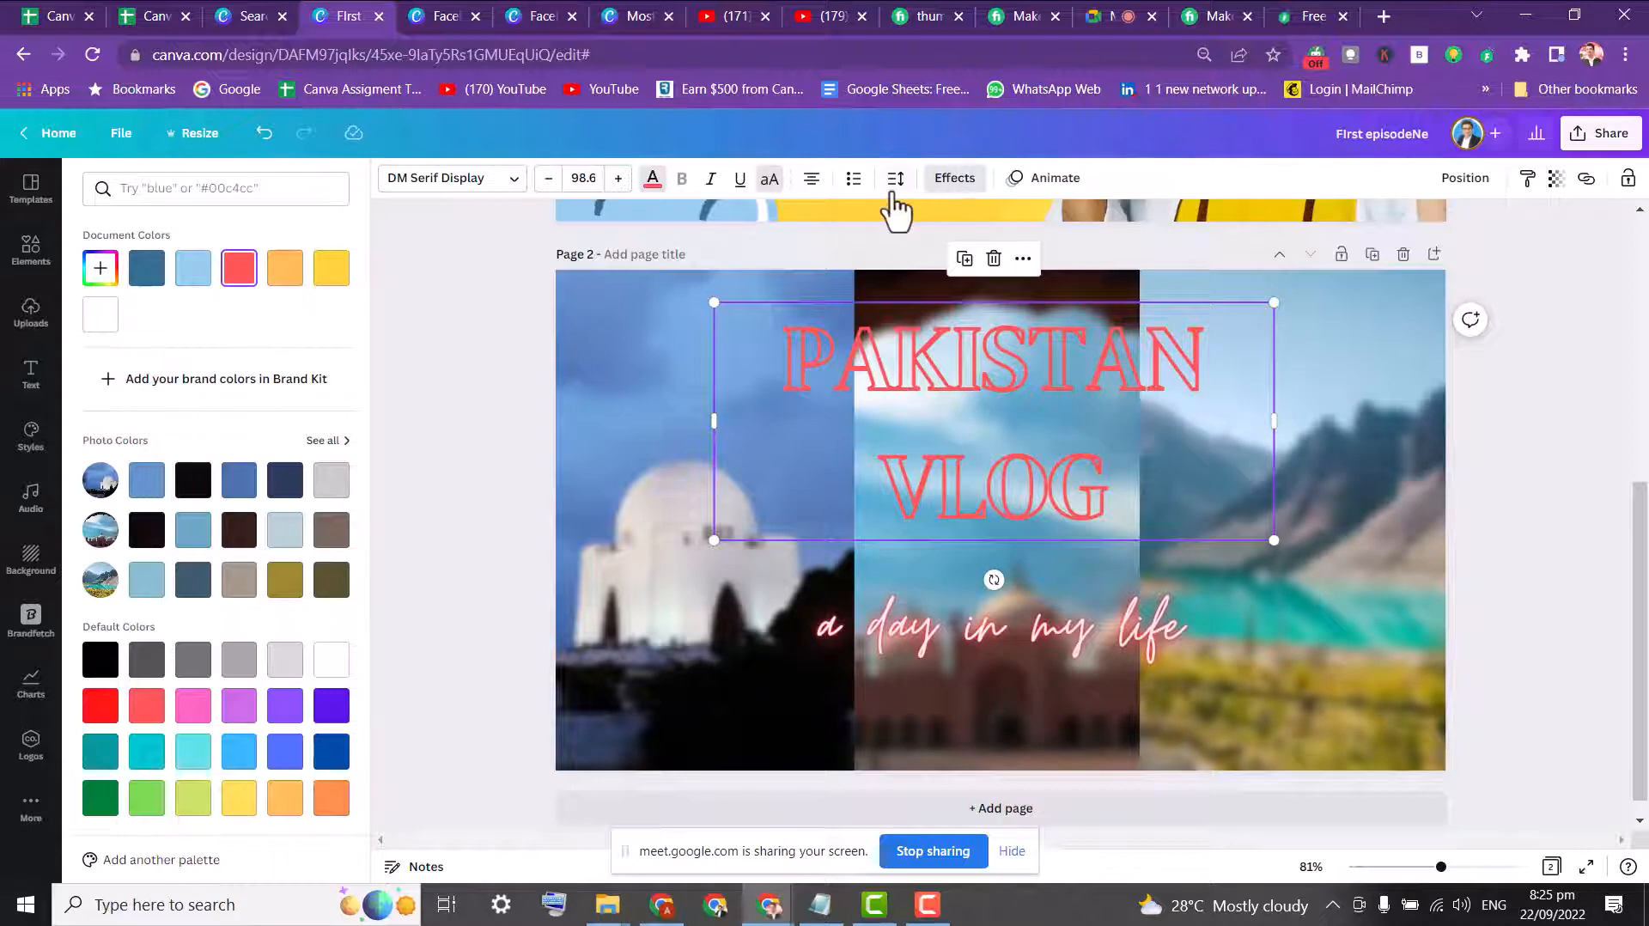
click(954, 177)
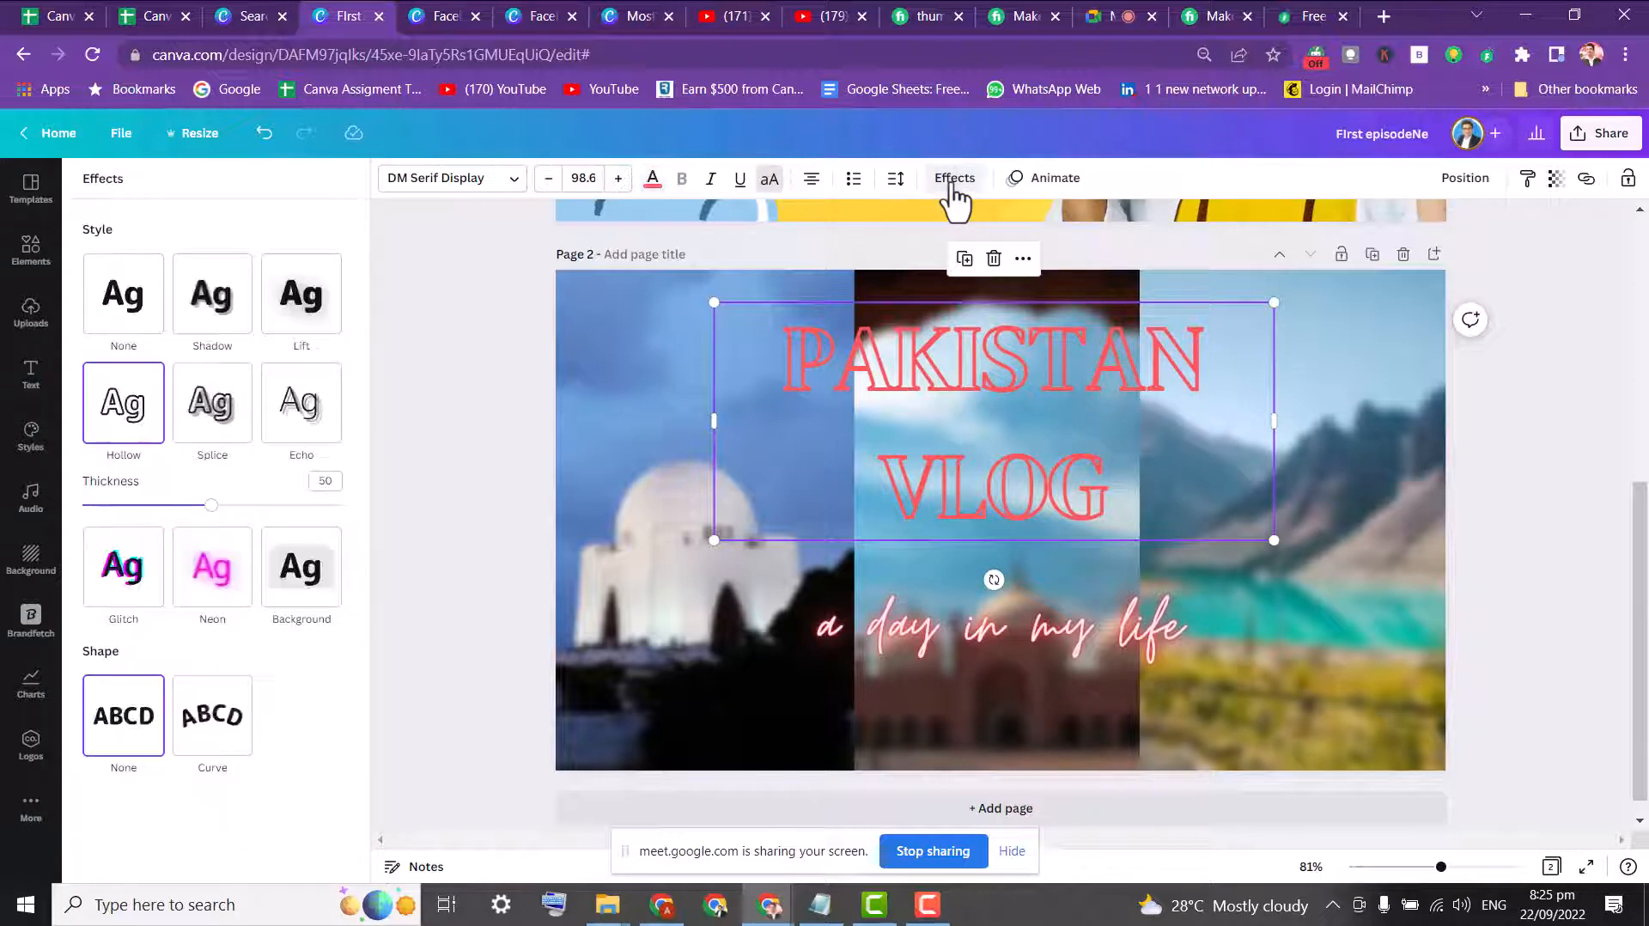
click(198, 602)
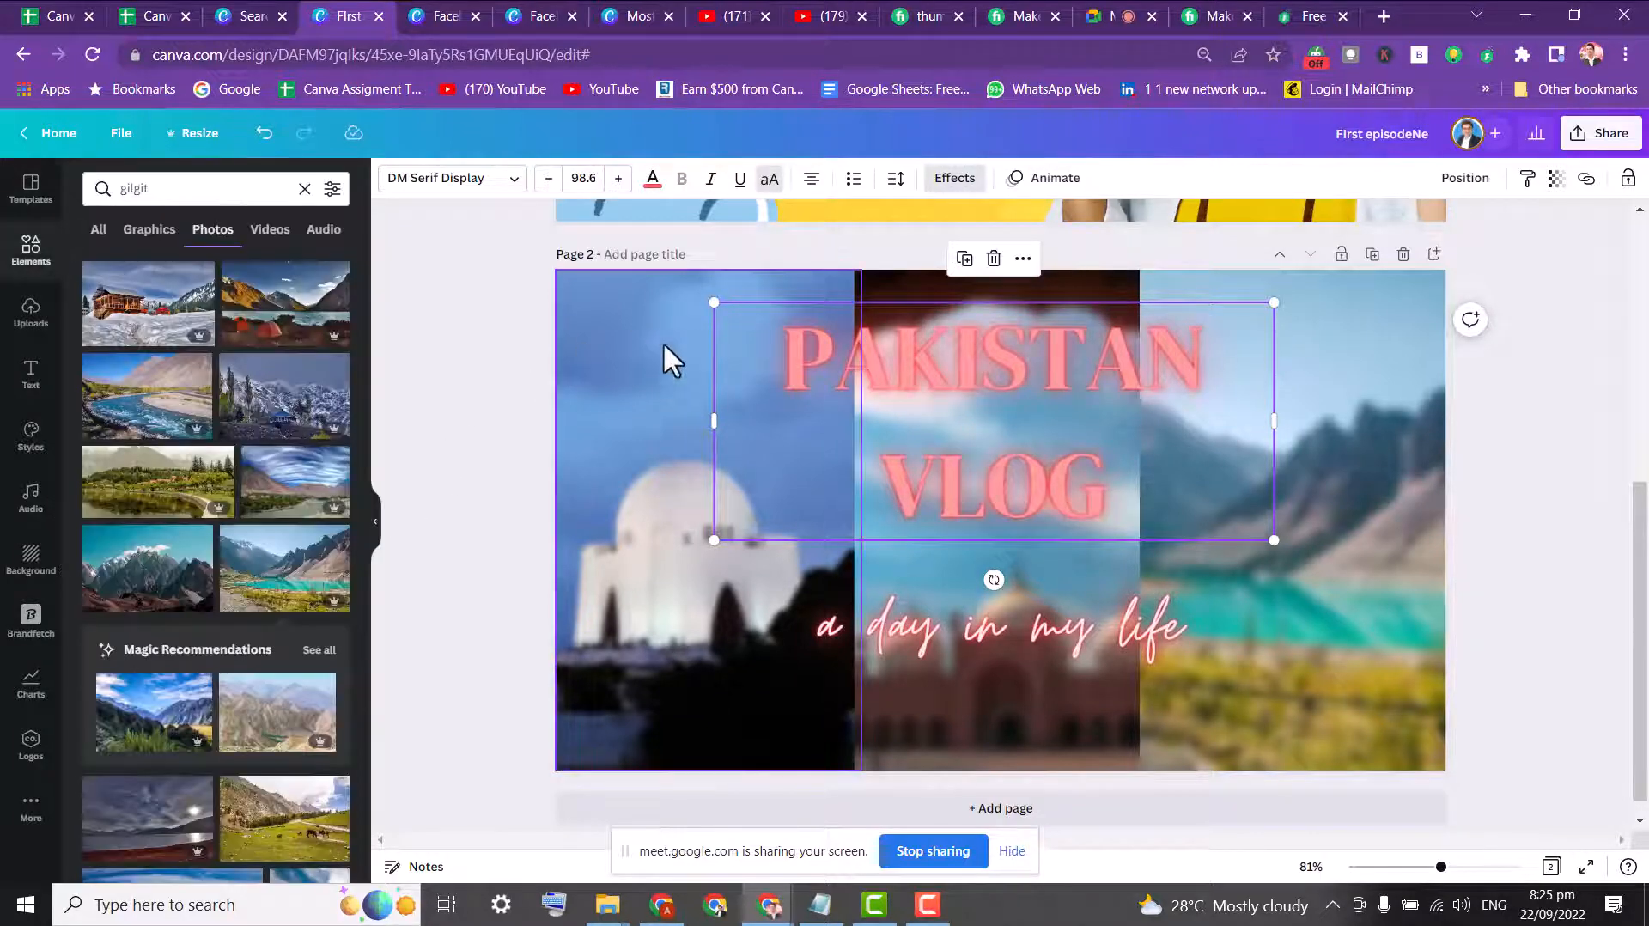
- Sample the yellow #FCCD3A with the eyedropper as the text colour of the PAKISTAN VLOG heading
click(652, 180)
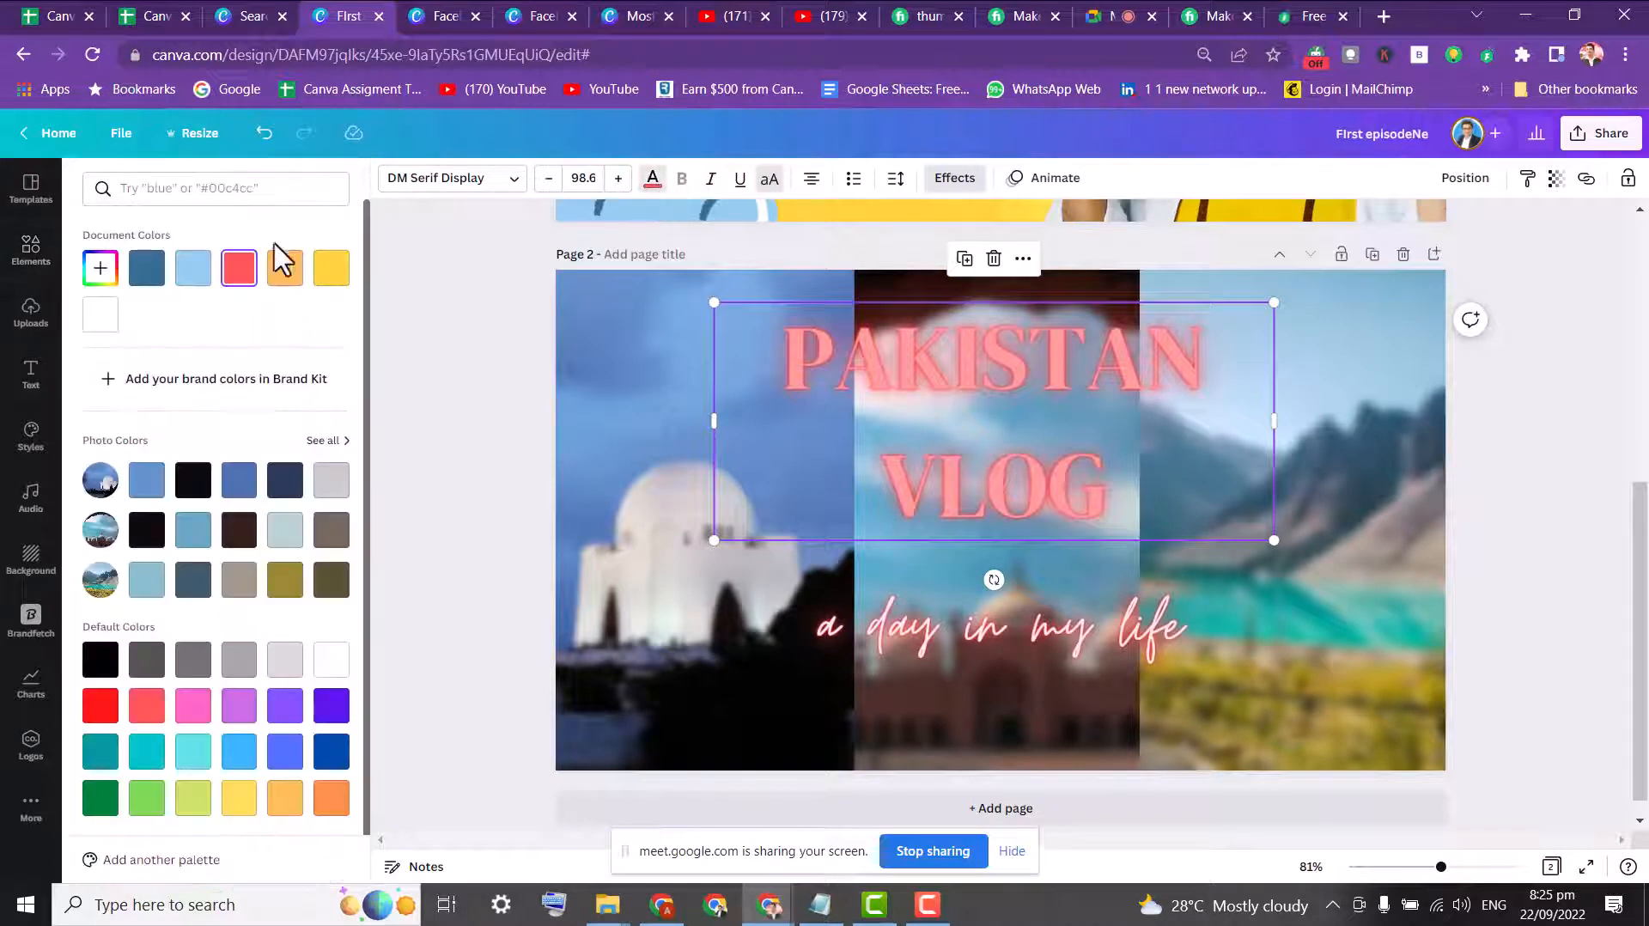
click(101, 267)
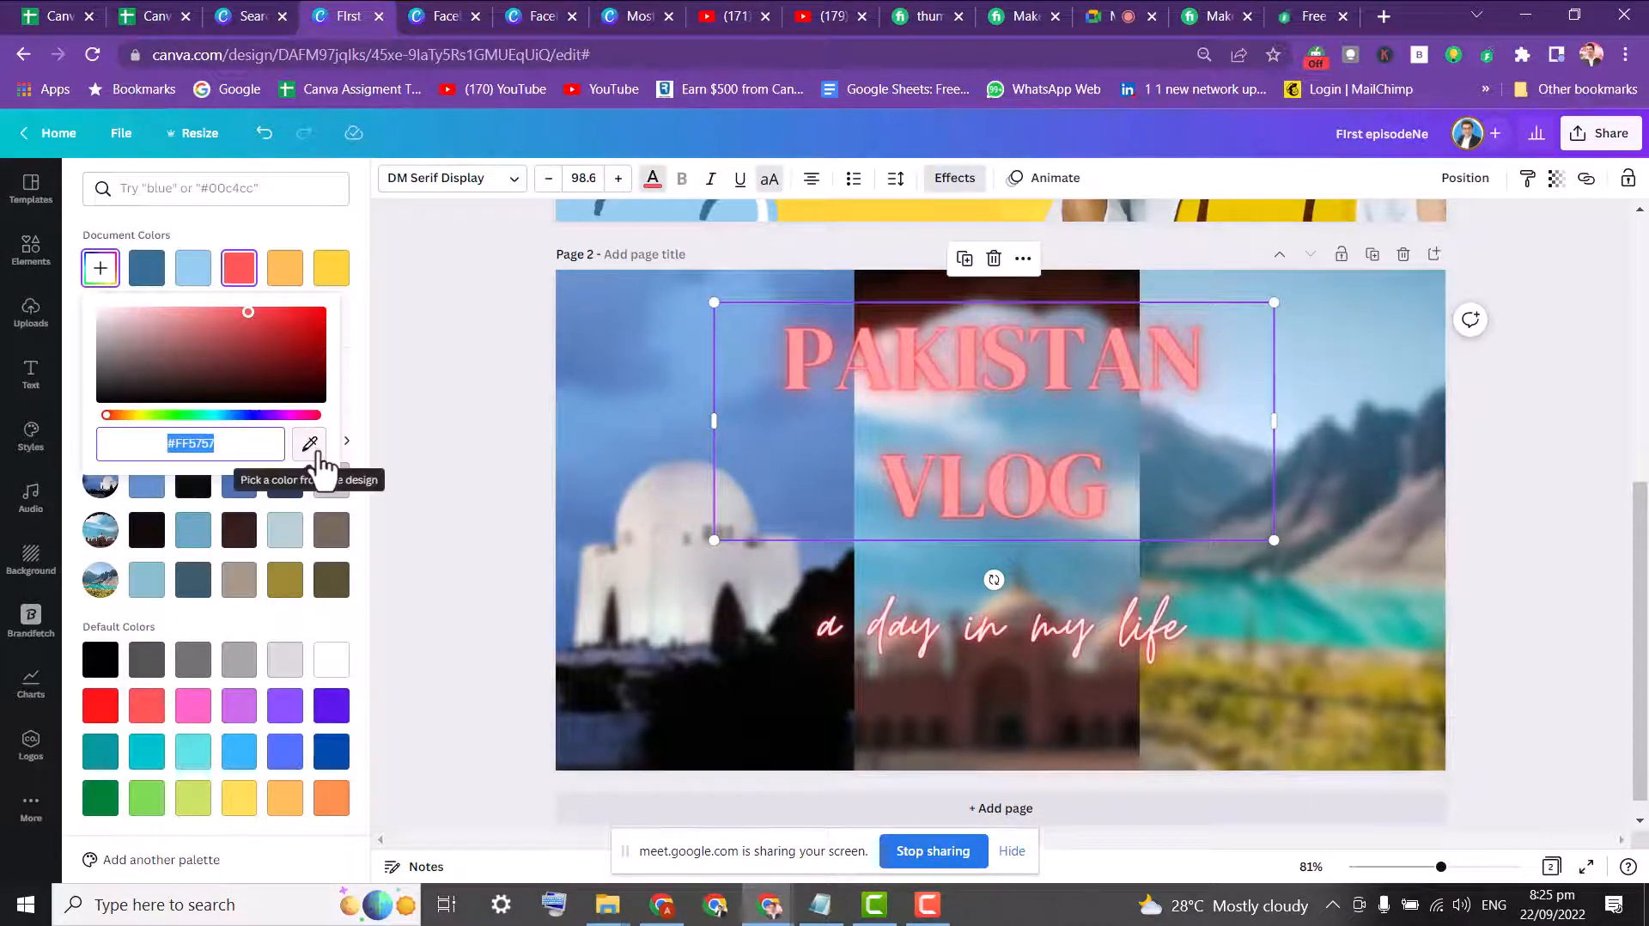
click(309, 447)
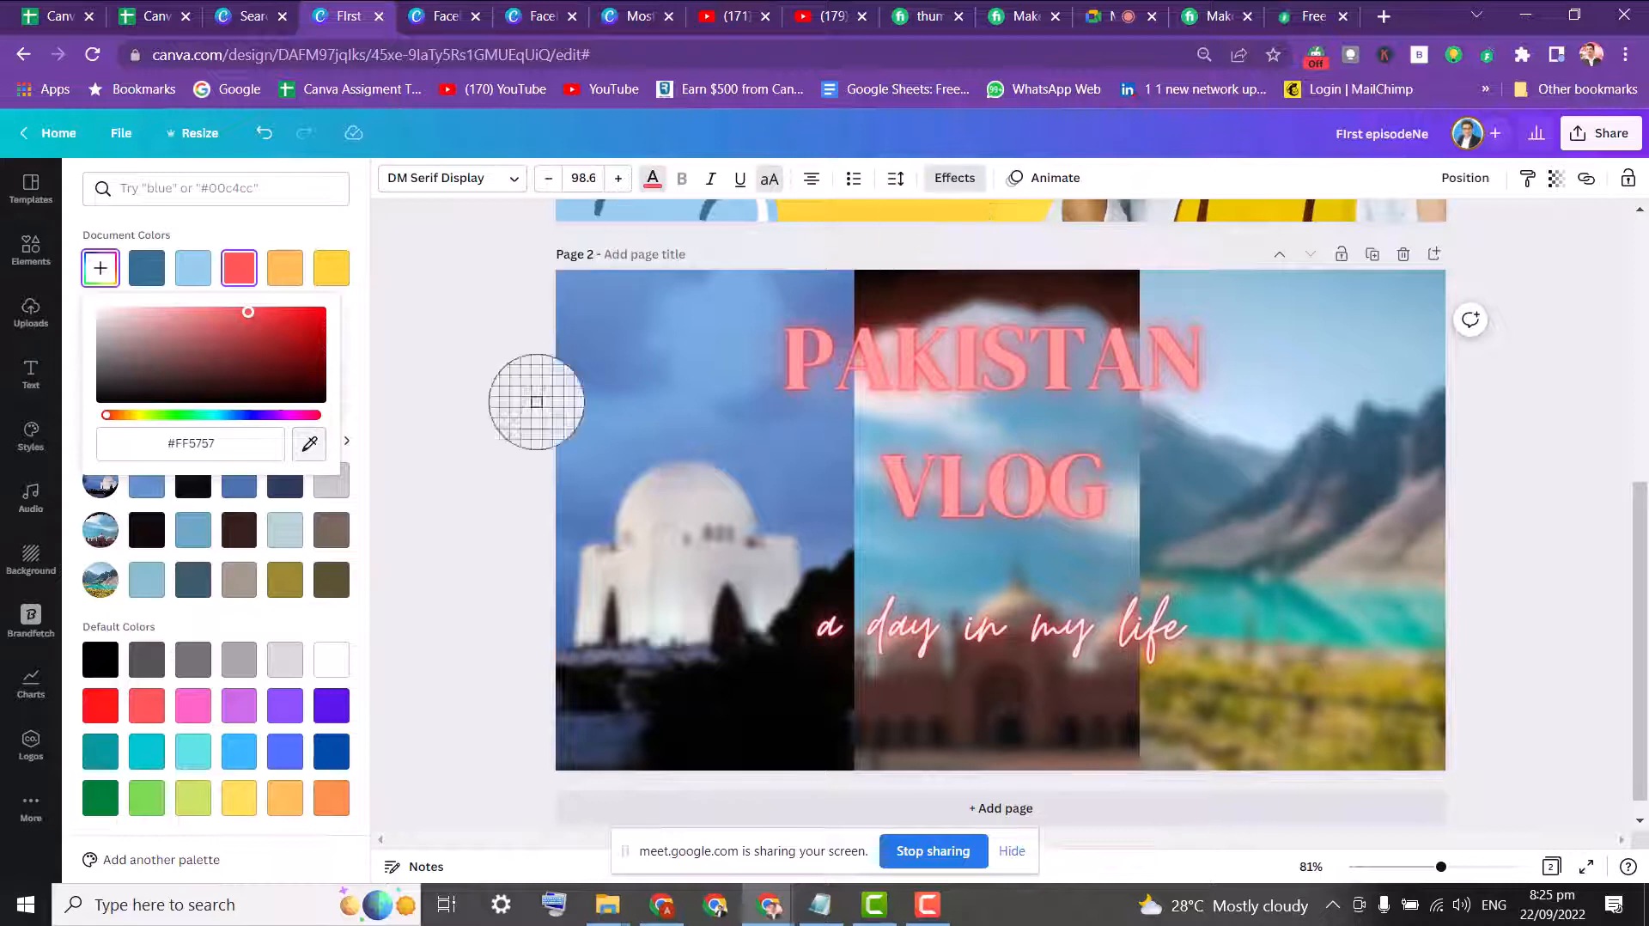
click(407, 903)
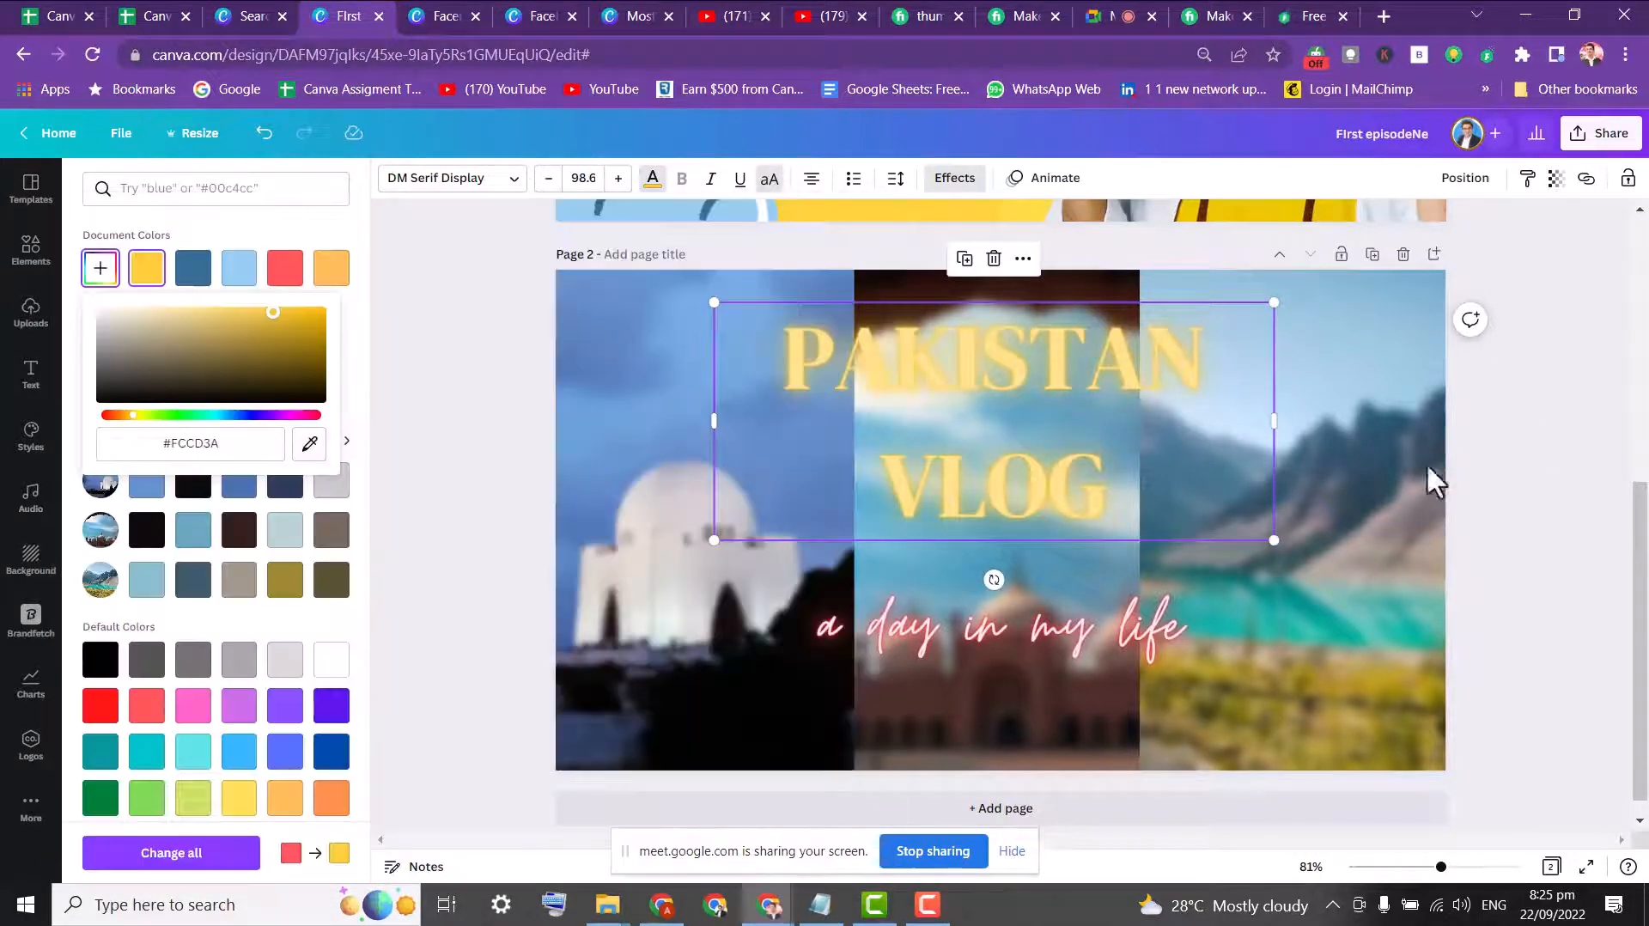
key(Escape)
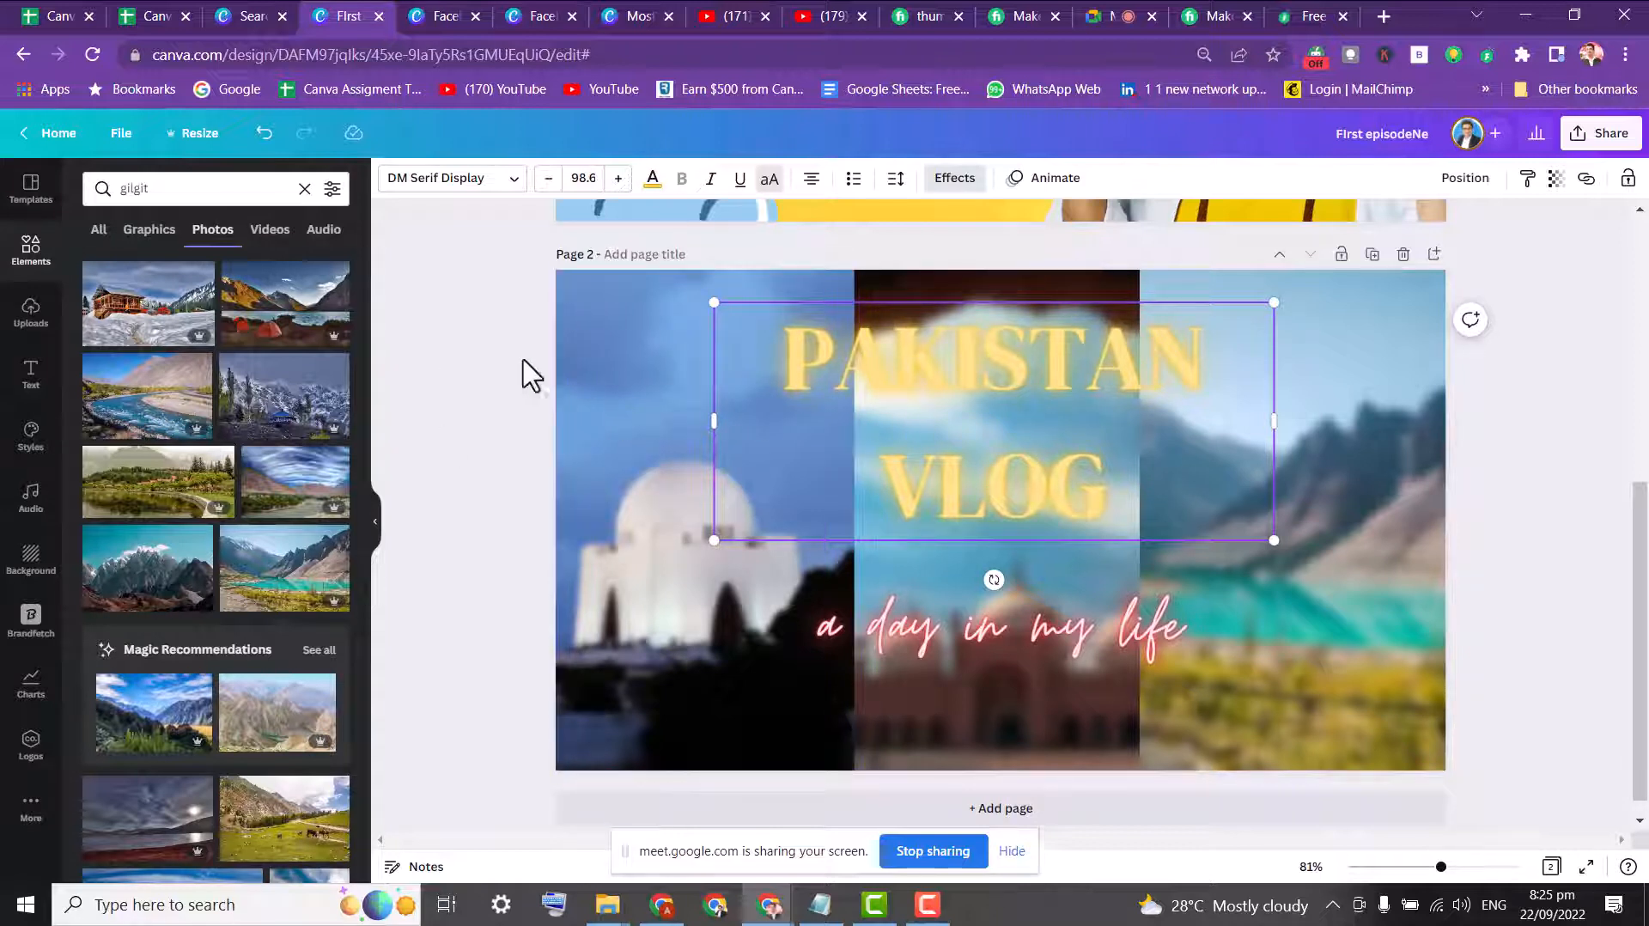
- Select the whole PAKISTAN VLOG text and colour it light purple after trying dark yellow #725808 and coral red
drag(801, 354, 1116, 481)
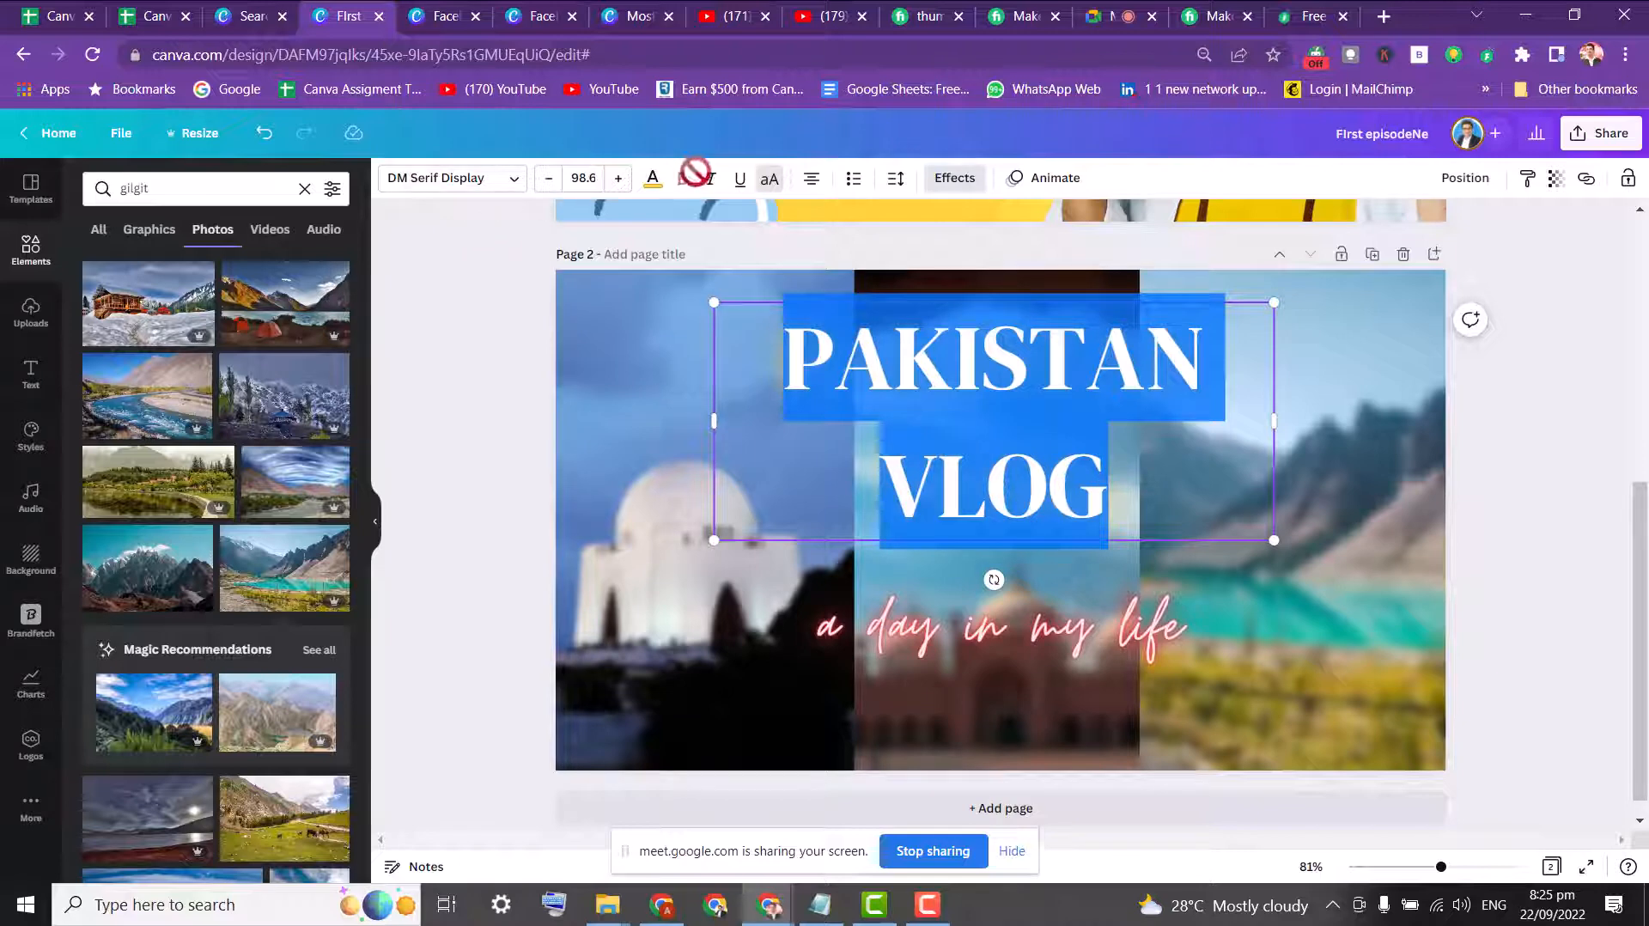
click(653, 180)
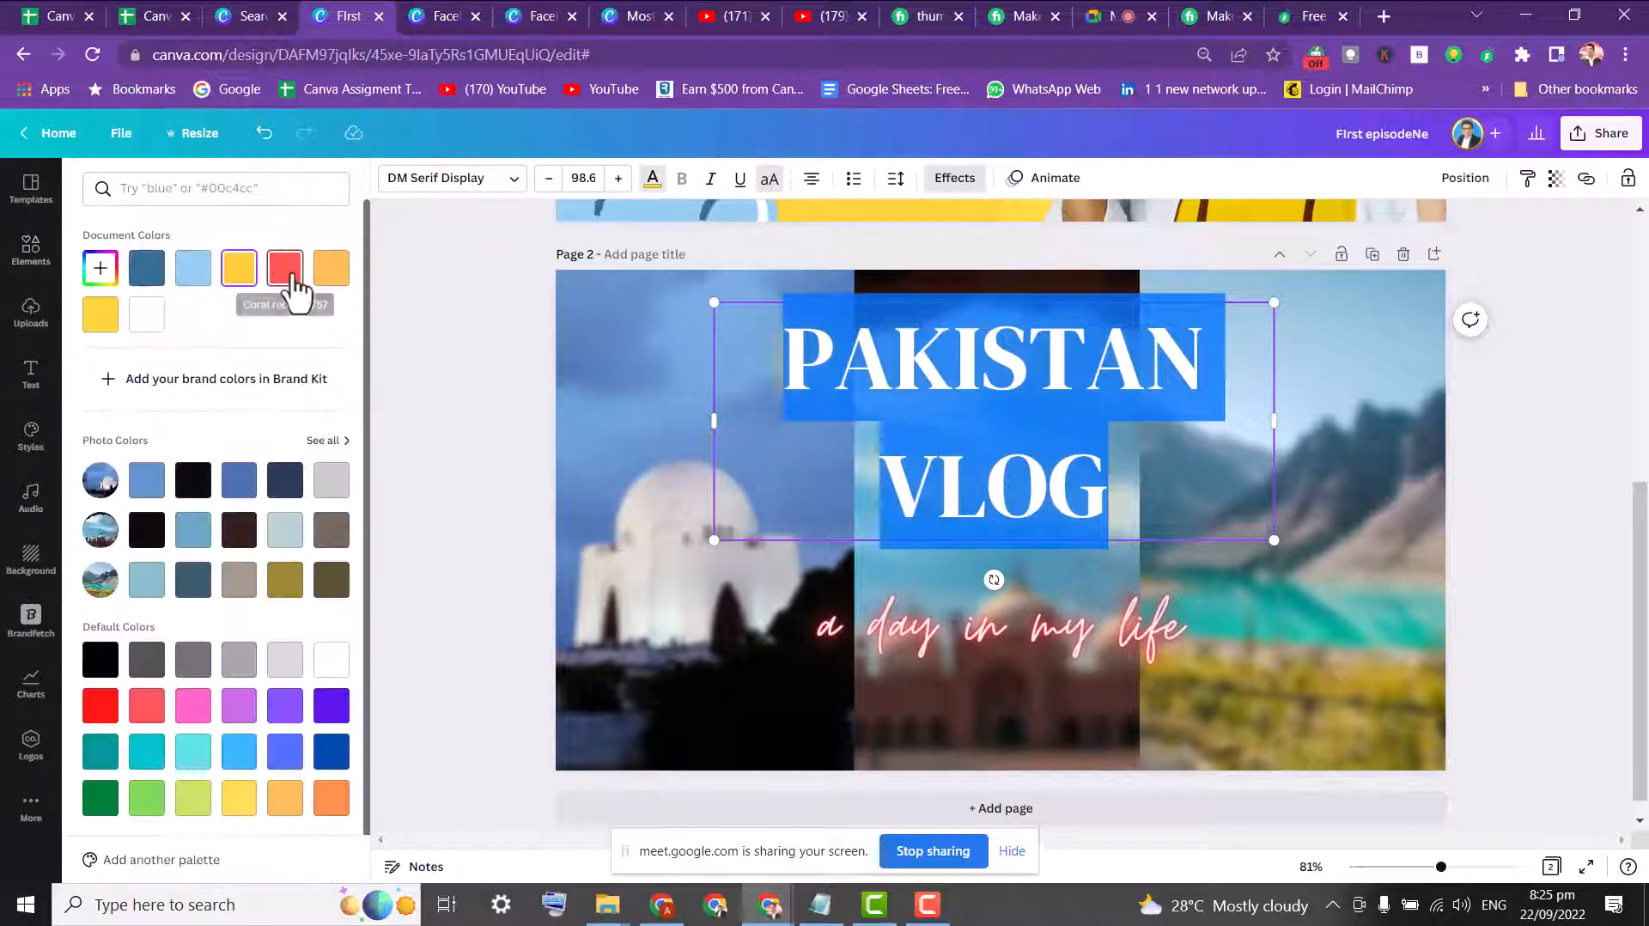
click(100, 268)
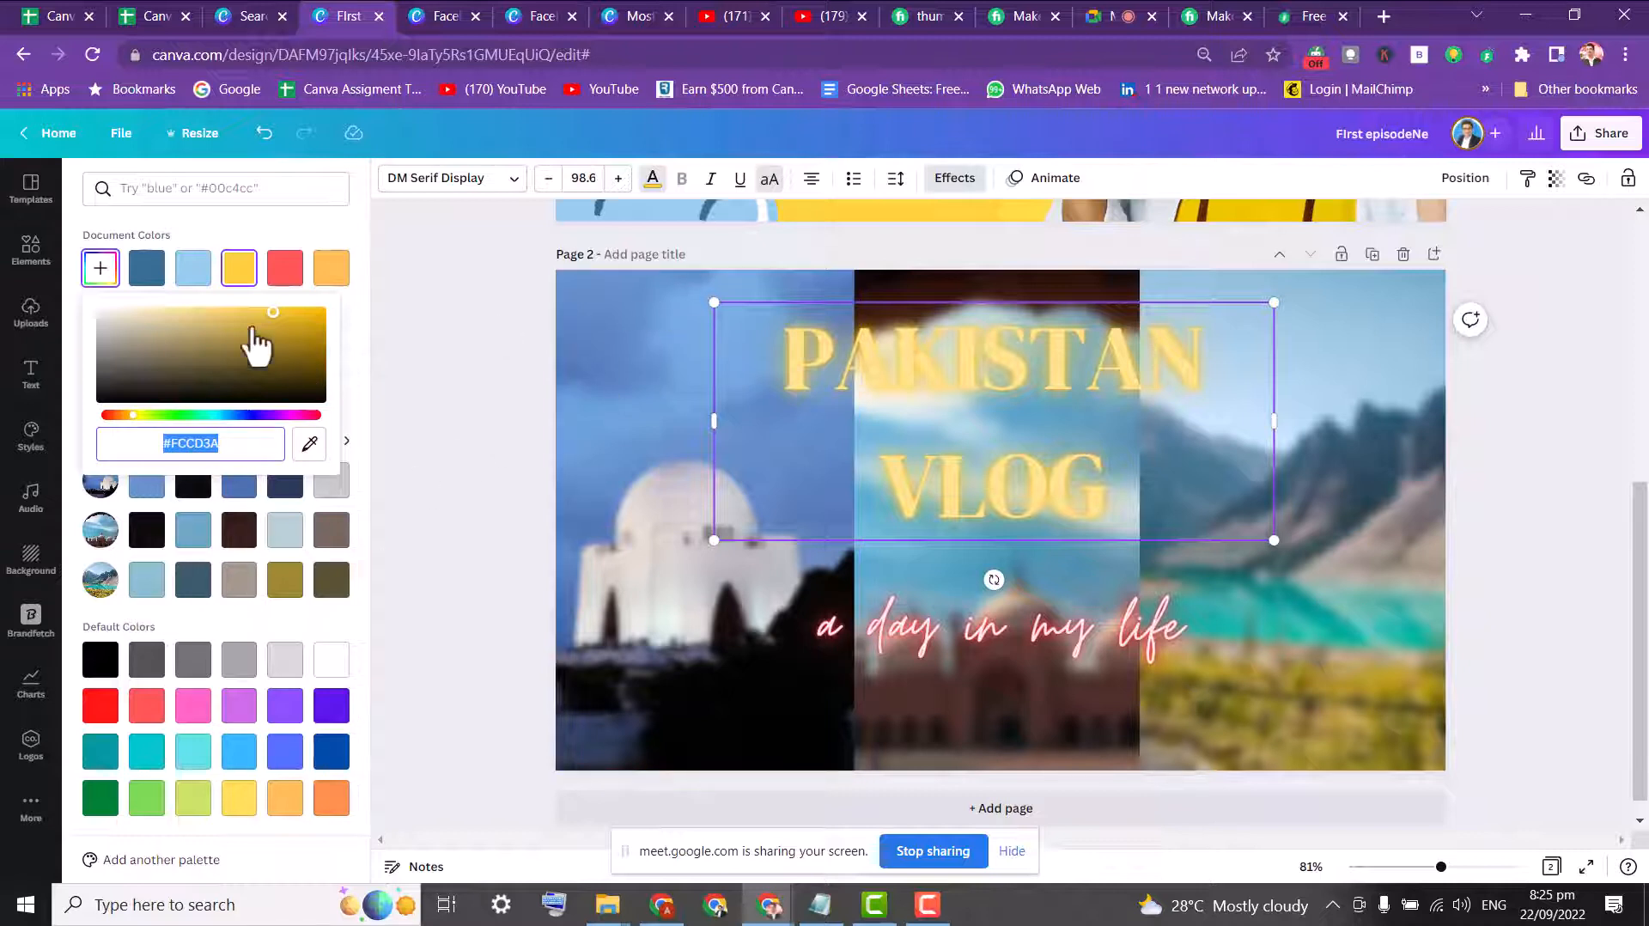
click(101, 271)
click(100, 270)
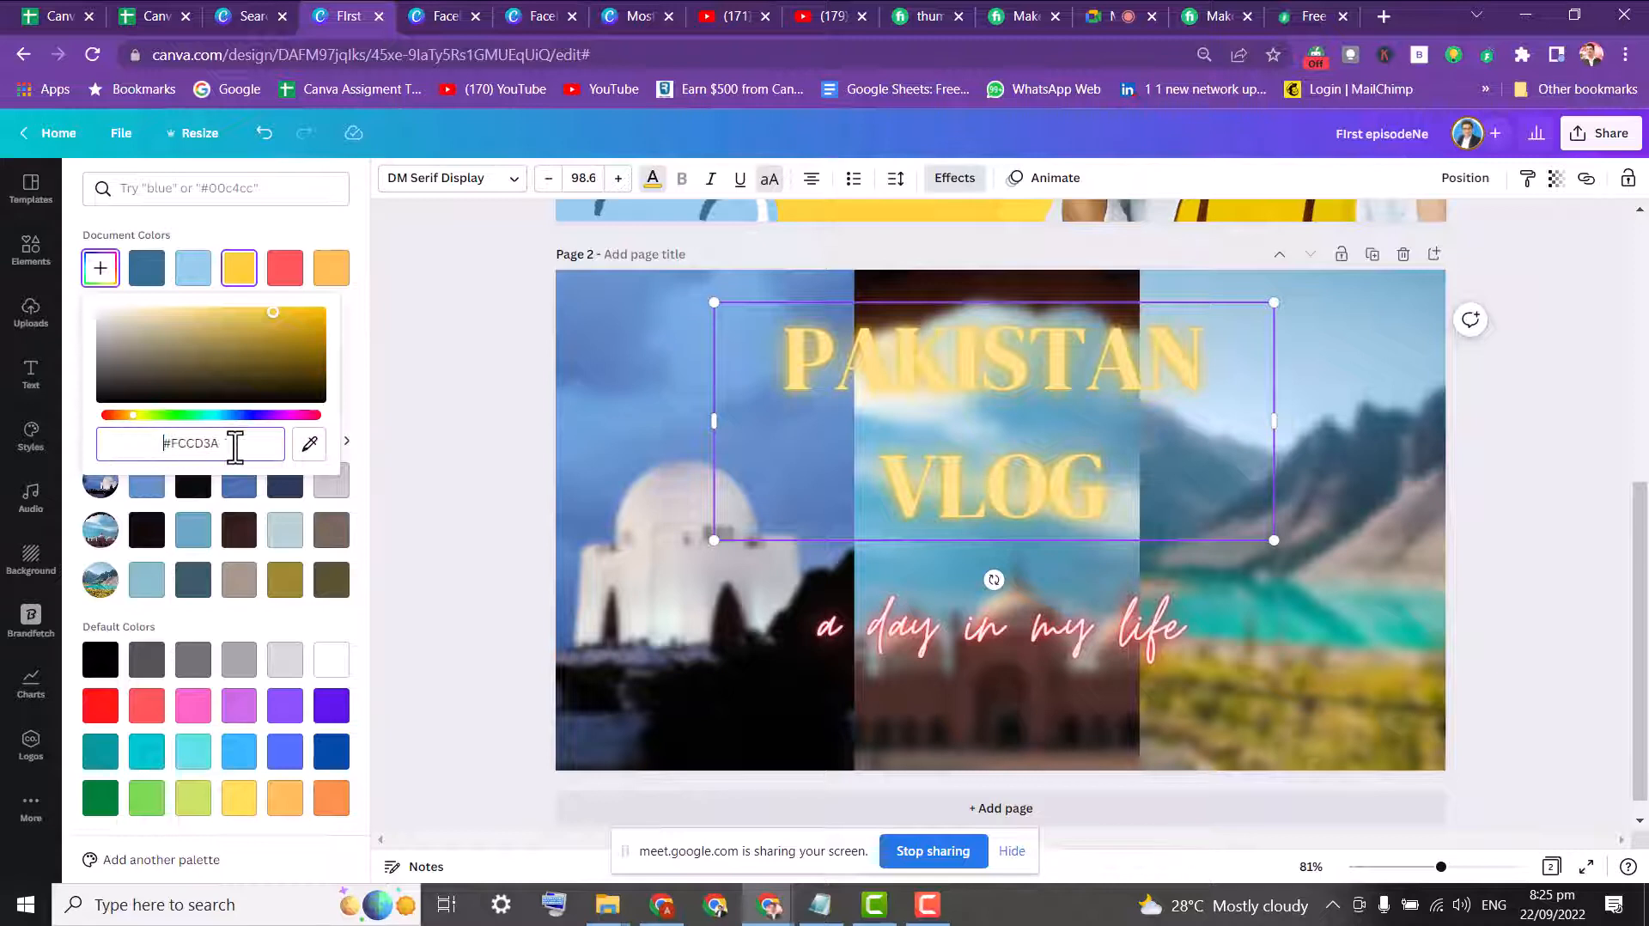
click(299, 365)
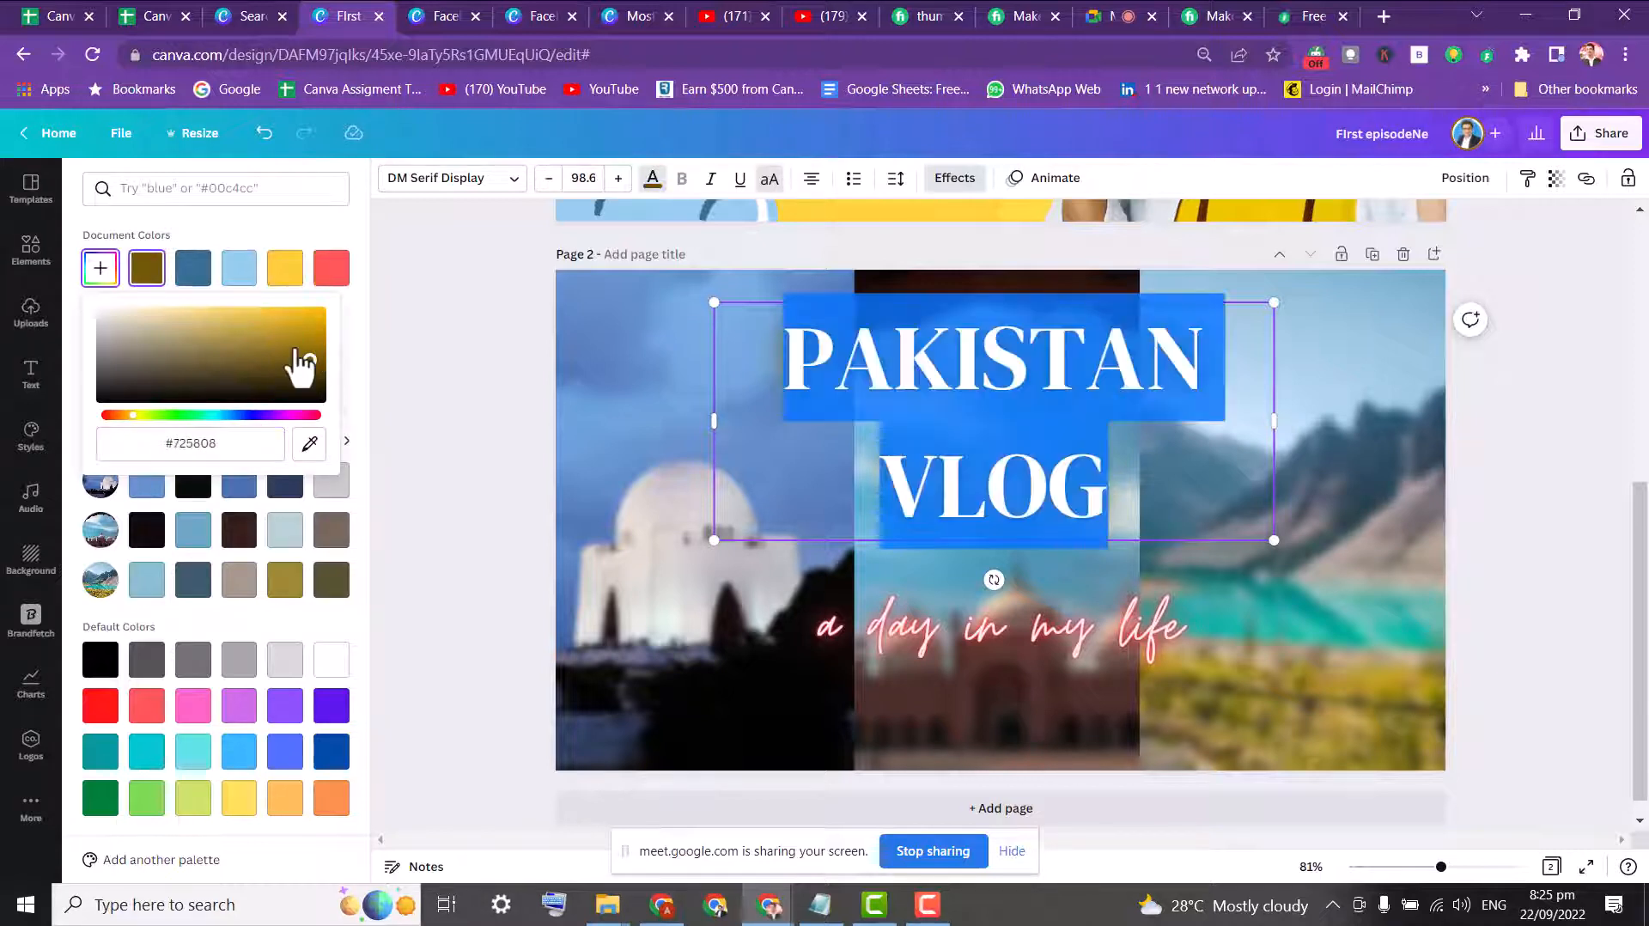
click(328, 267)
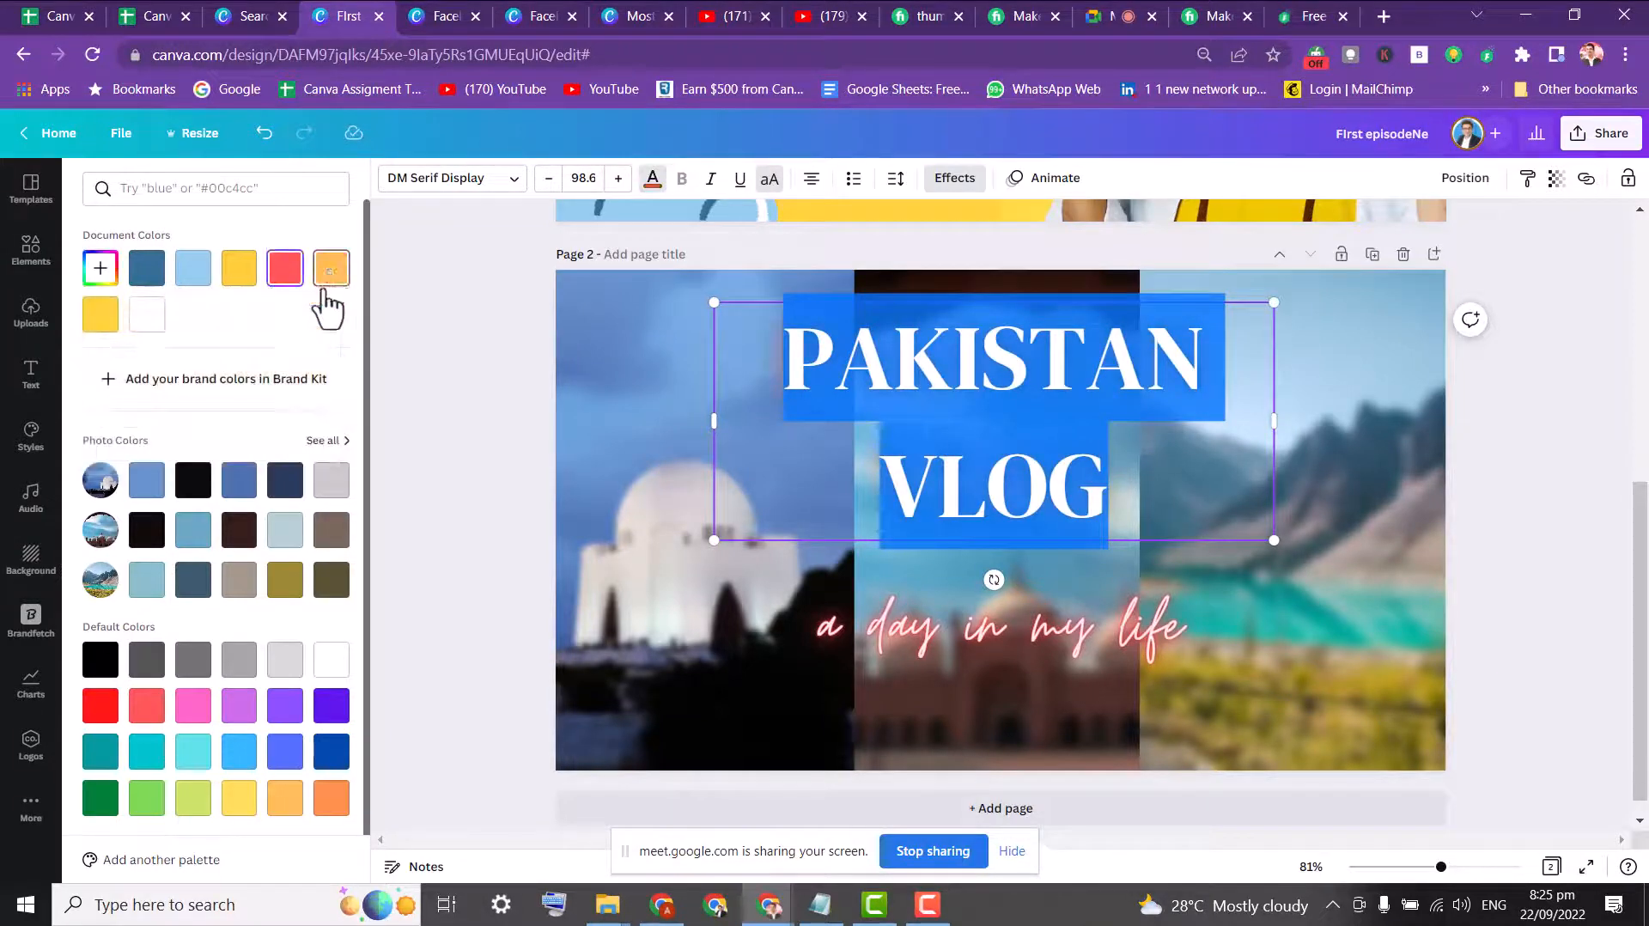
click(239, 706)
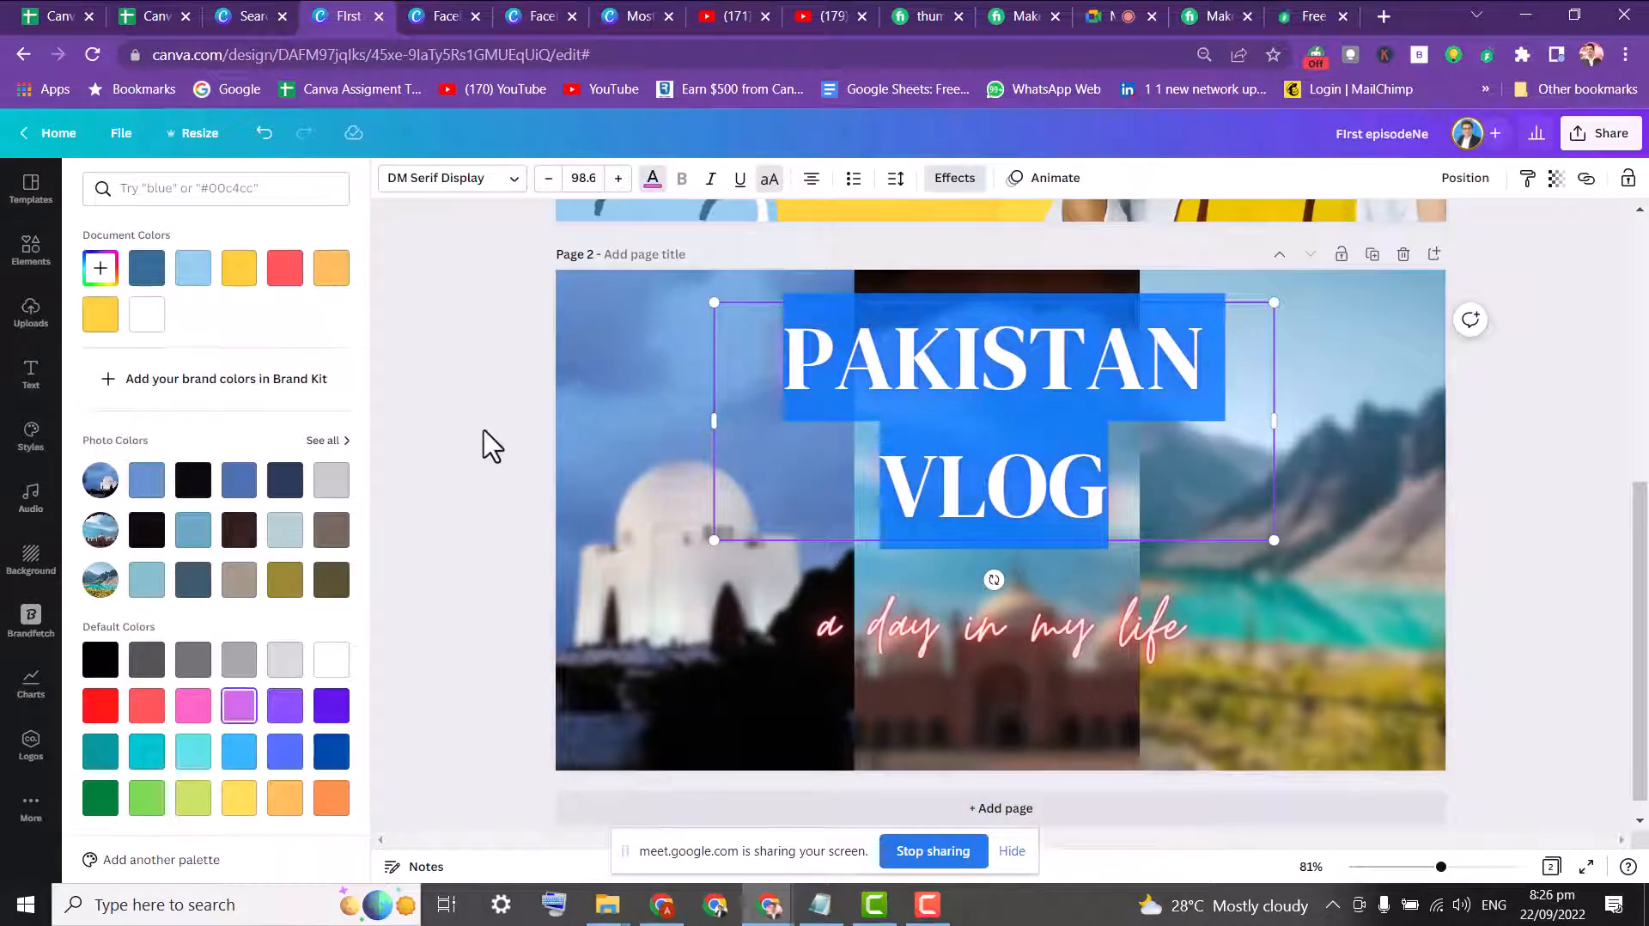
click(483, 445)
click(471, 416)
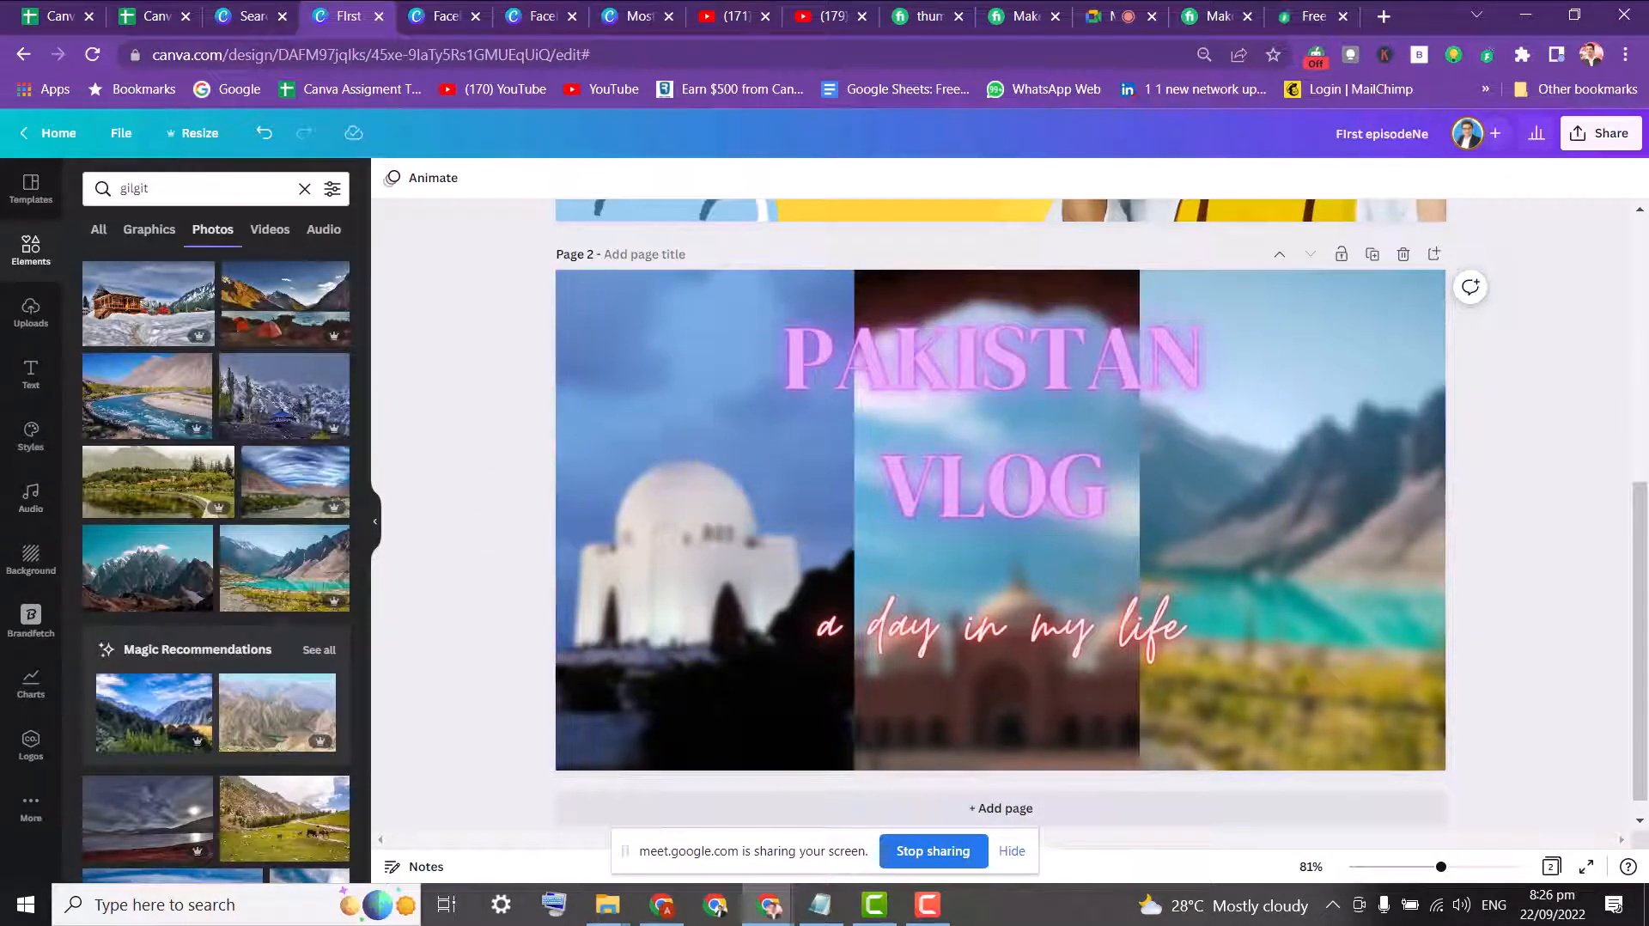
- Add a third page and search the YouTube thumbnail templates for "sport"
click(1067, 811)
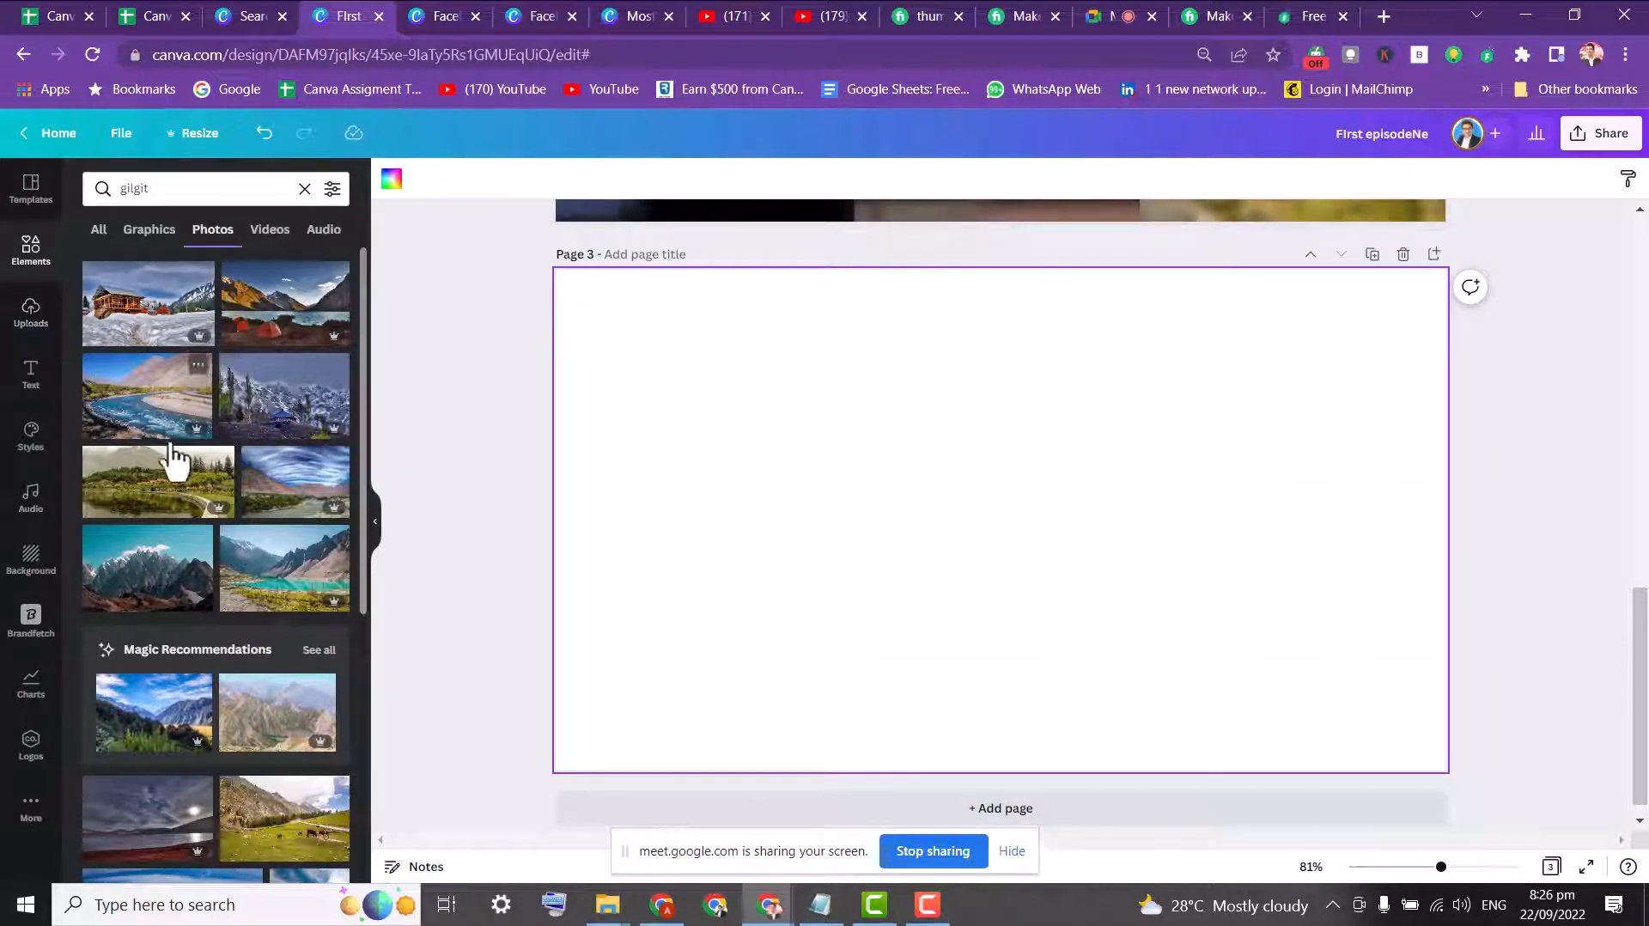
click(28, 206)
click(188, 189)
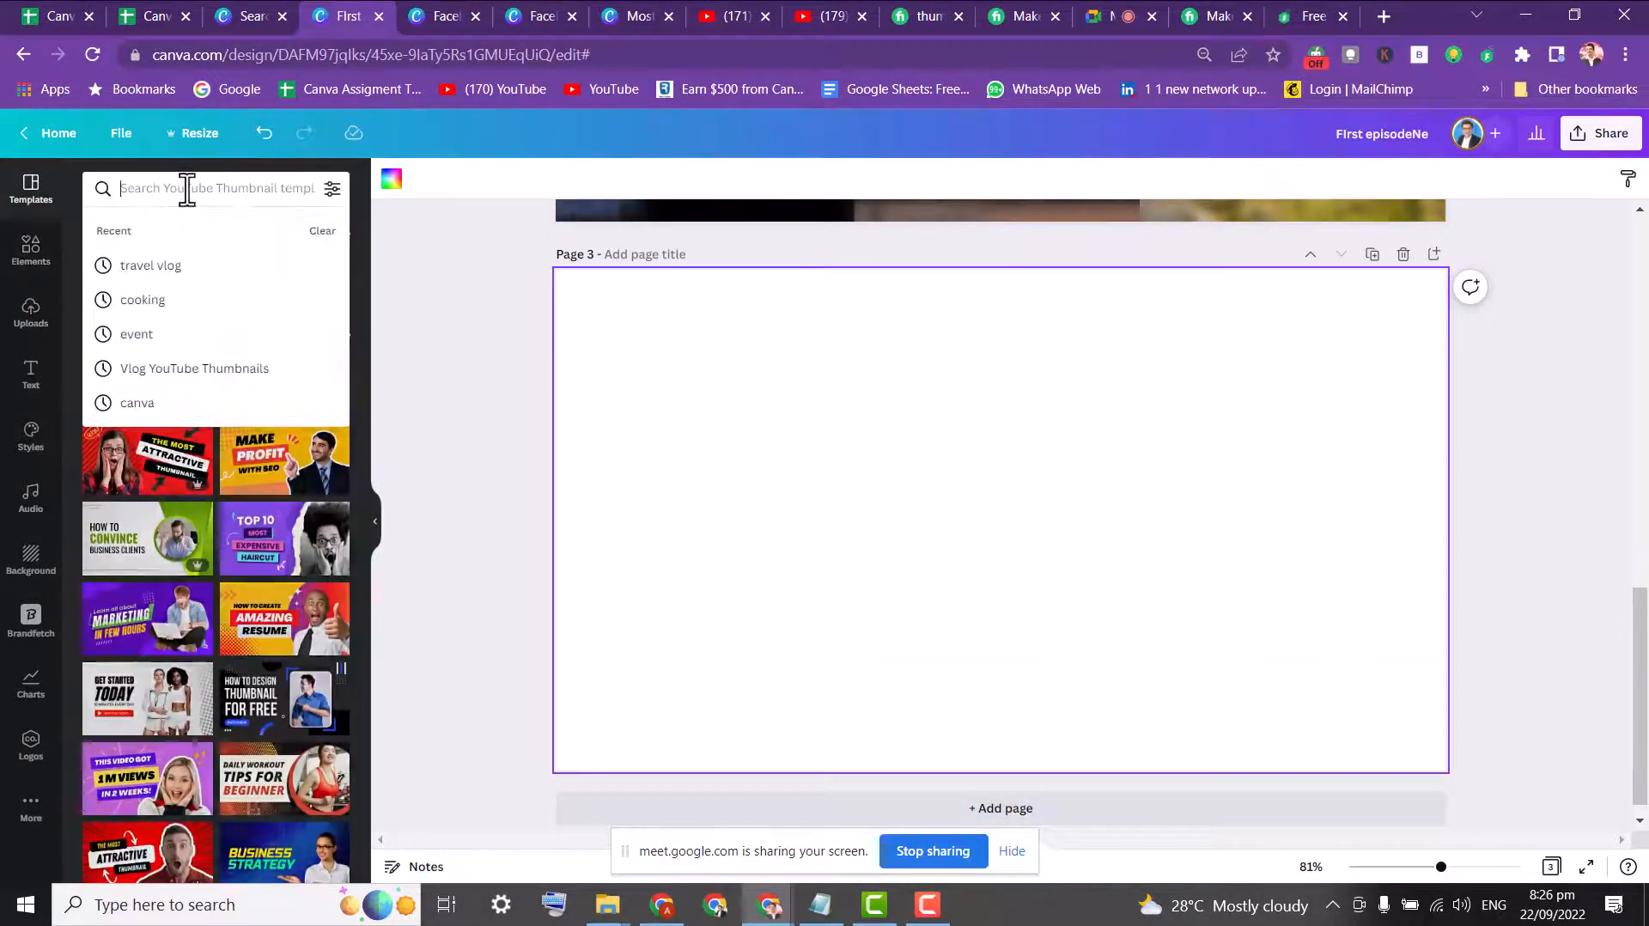
text(spo)
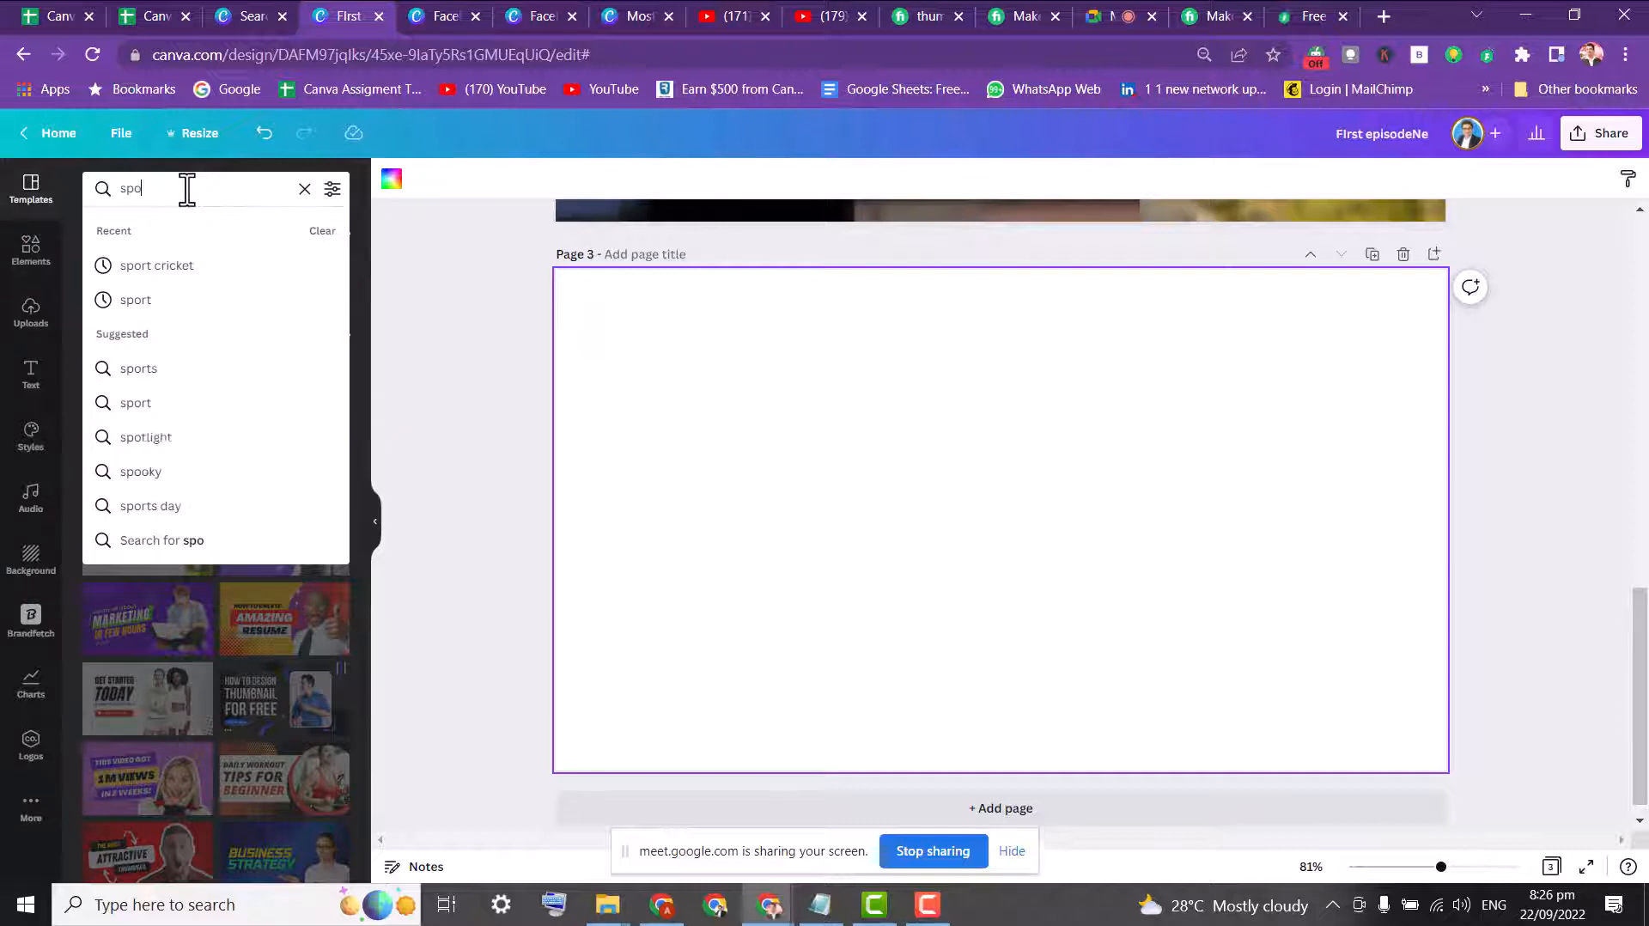
text(y)
key(BackSpace)
text(rt)
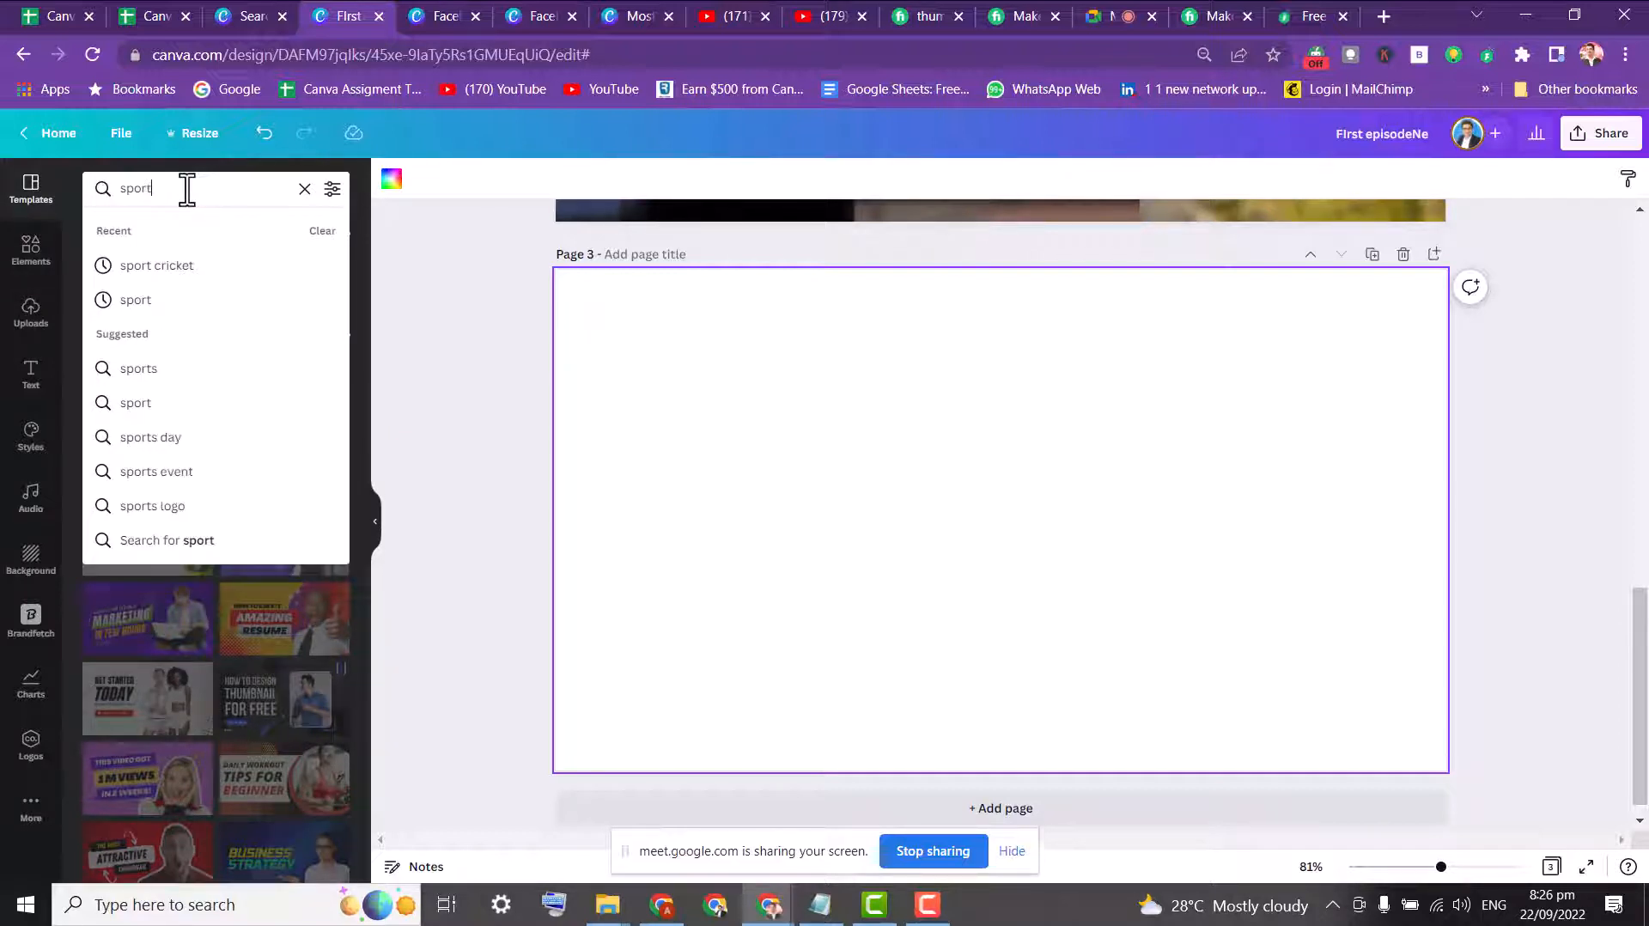
key(Return)
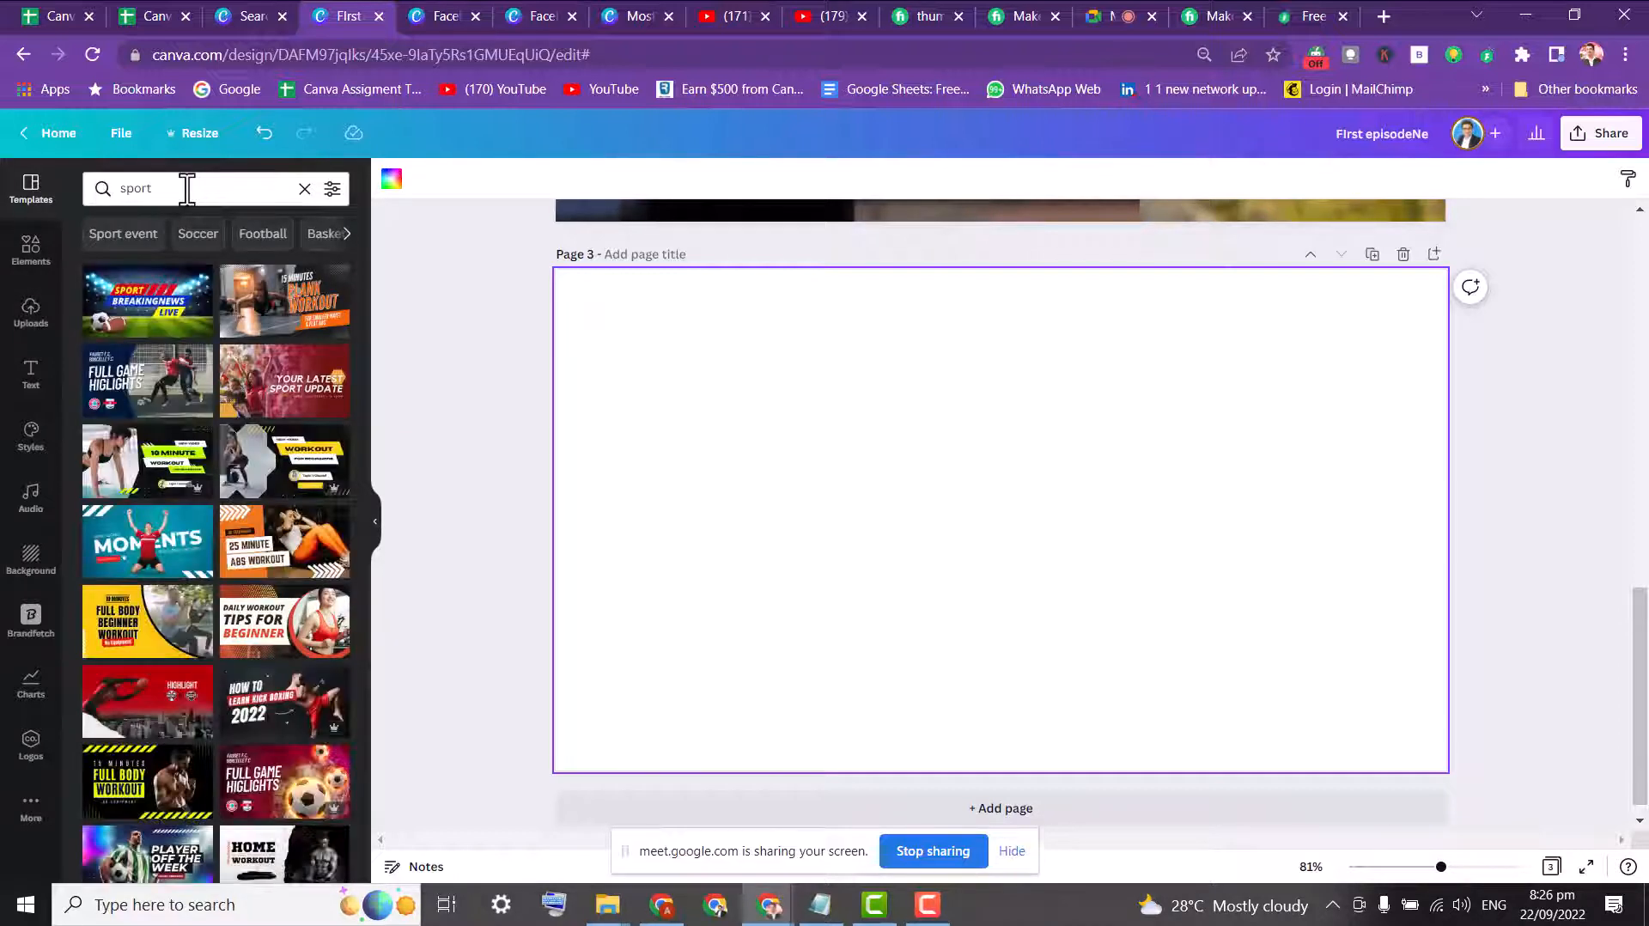
- Apply the SPORT BREAKINGNEWS LIVE template to page 3 and add a blank fourth page below it
click(145, 333)
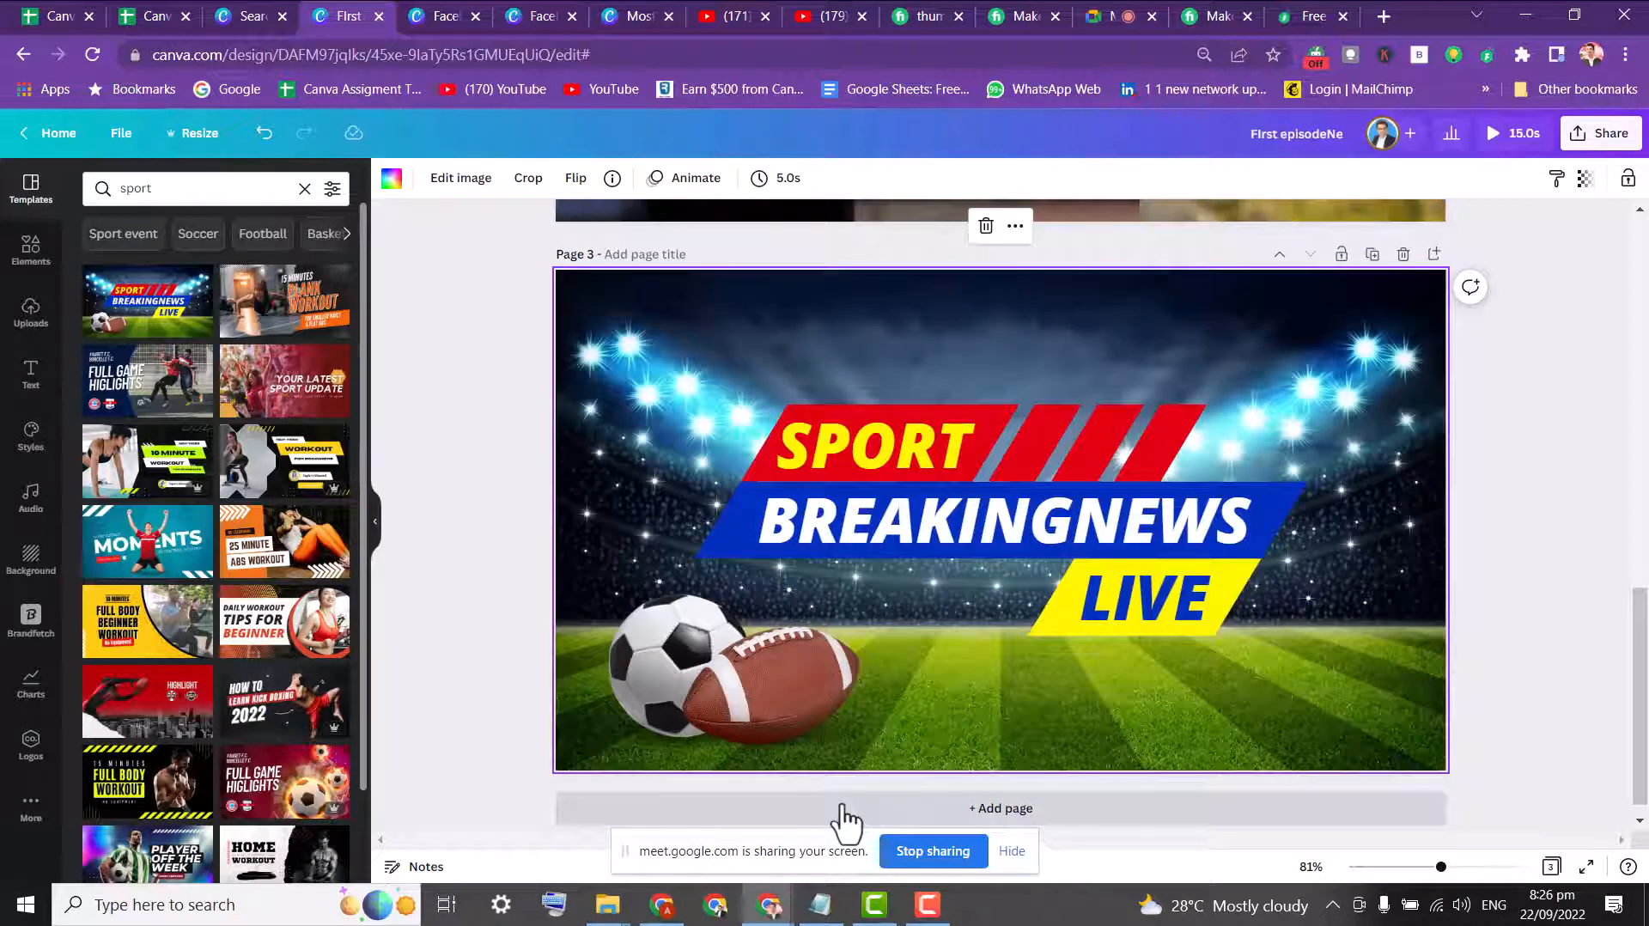
click(842, 811)
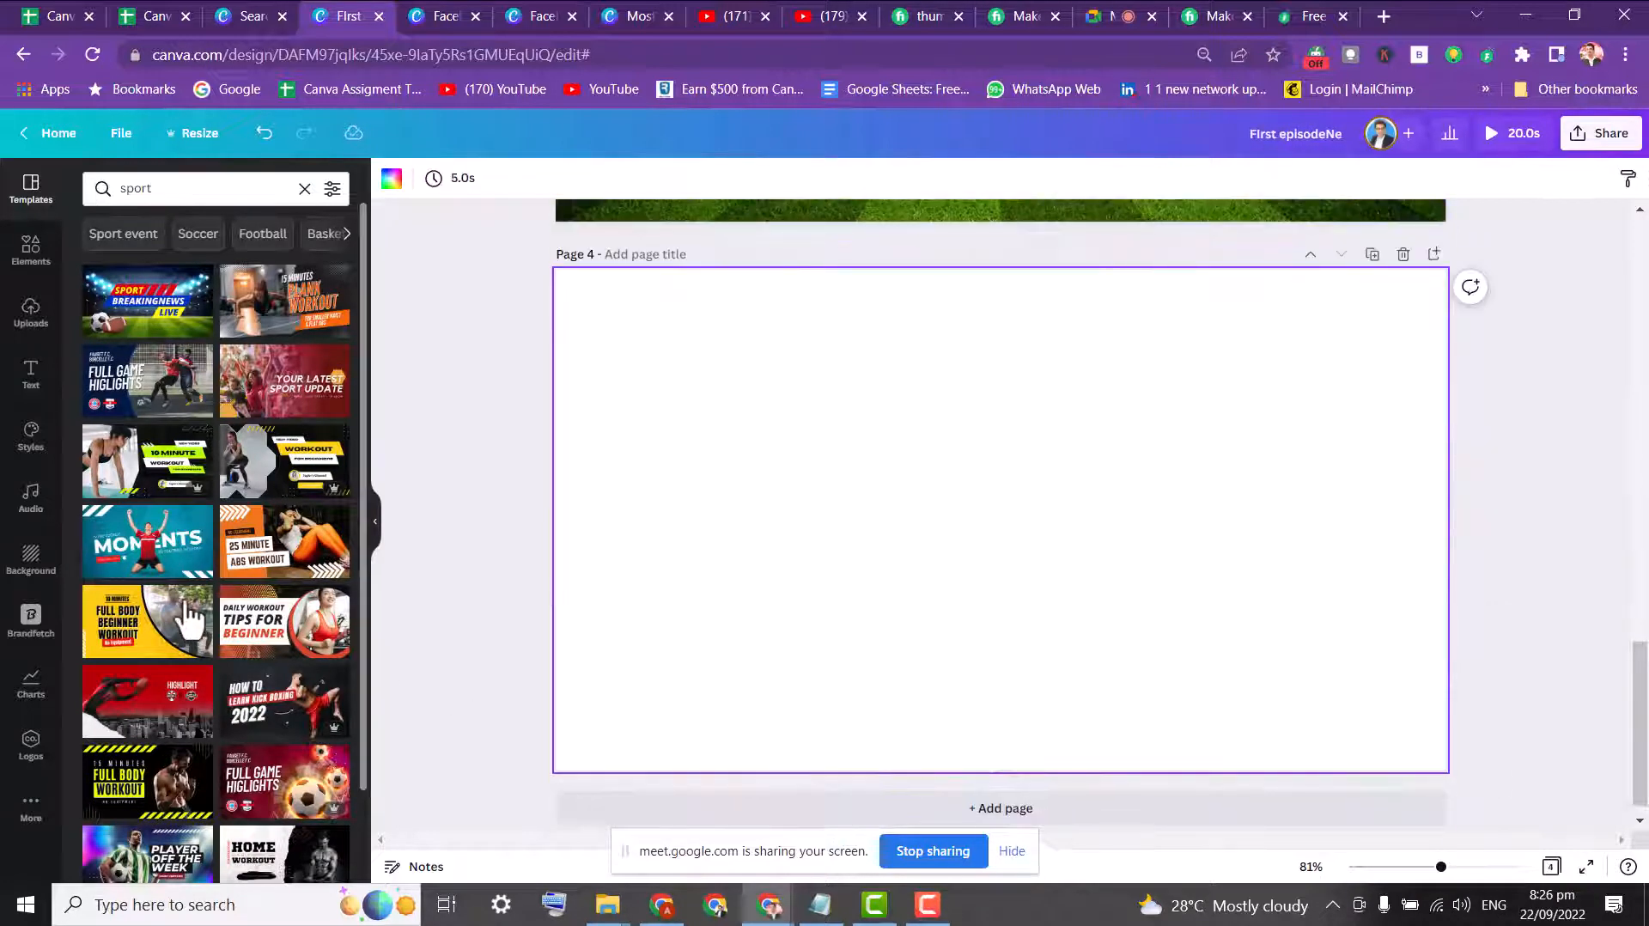
- Search the templates for "gym" and apply the SHAPE YOUR BODY CHALLENGE template to page 4
click(180, 189)
drag(180, 191, 101, 208)
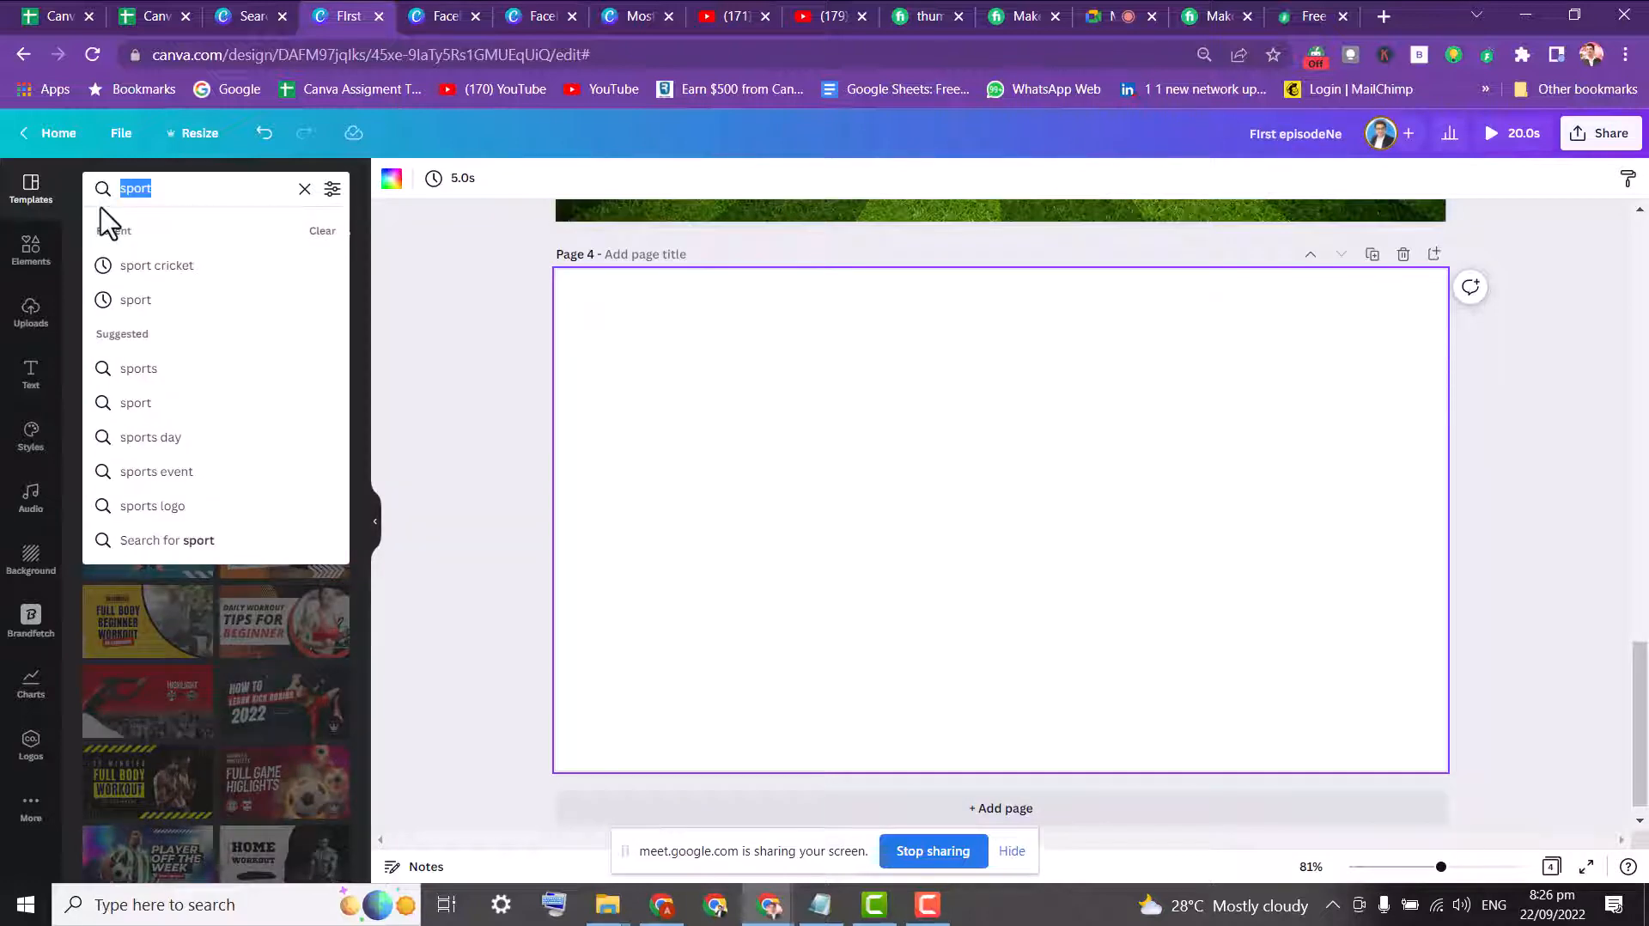
text(gym)
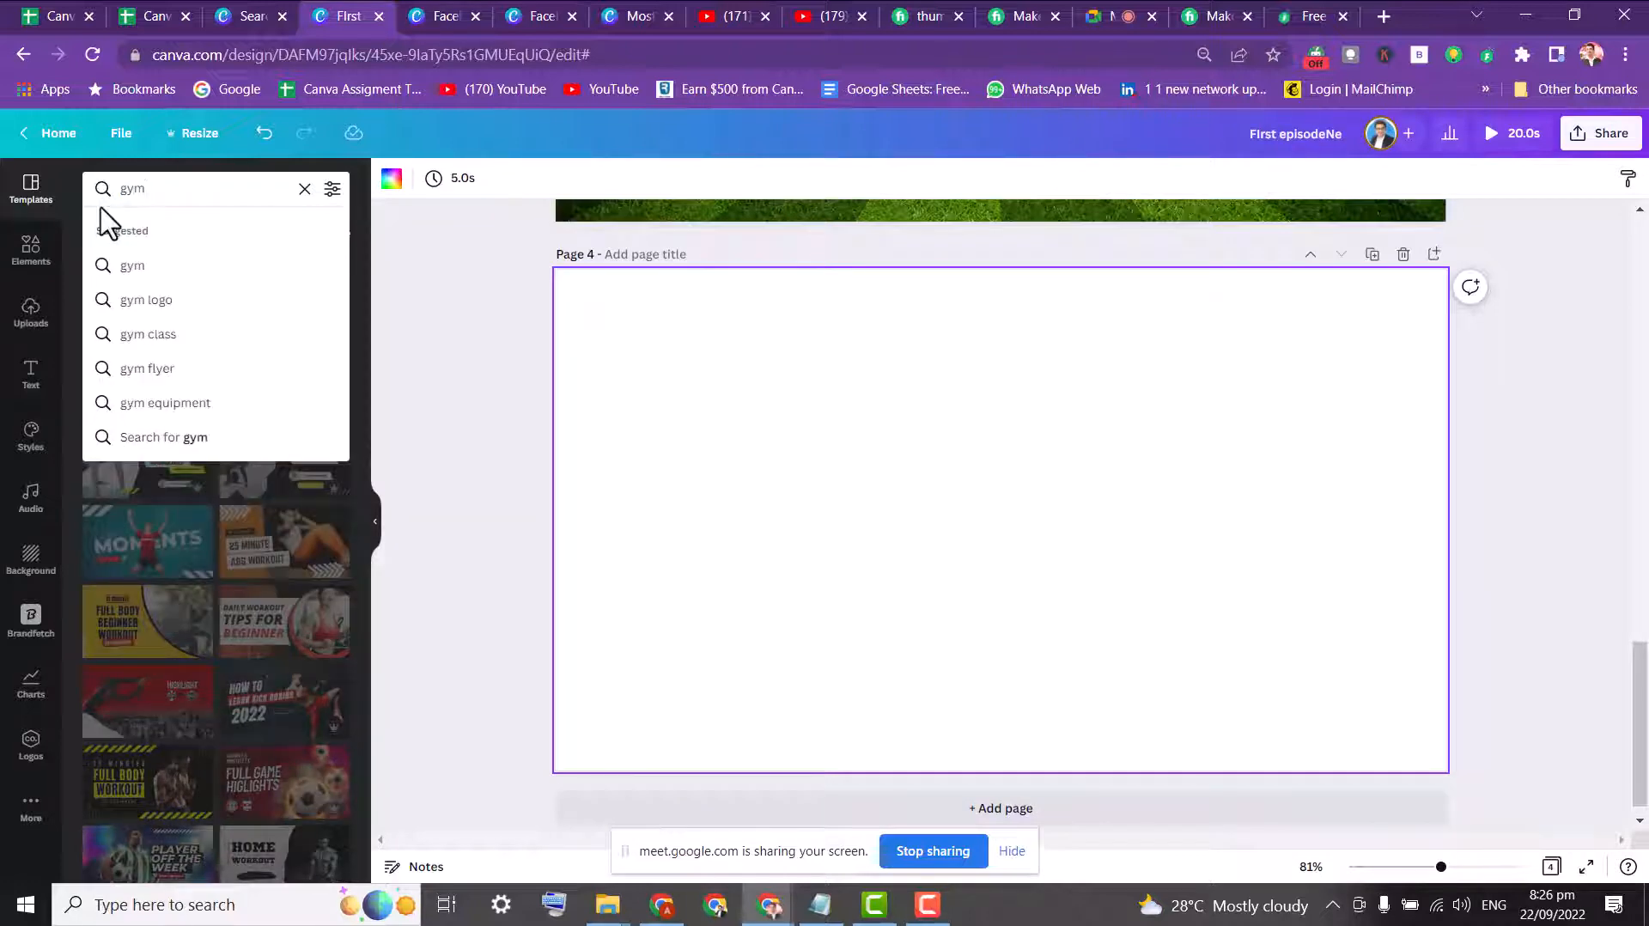
key(Return)
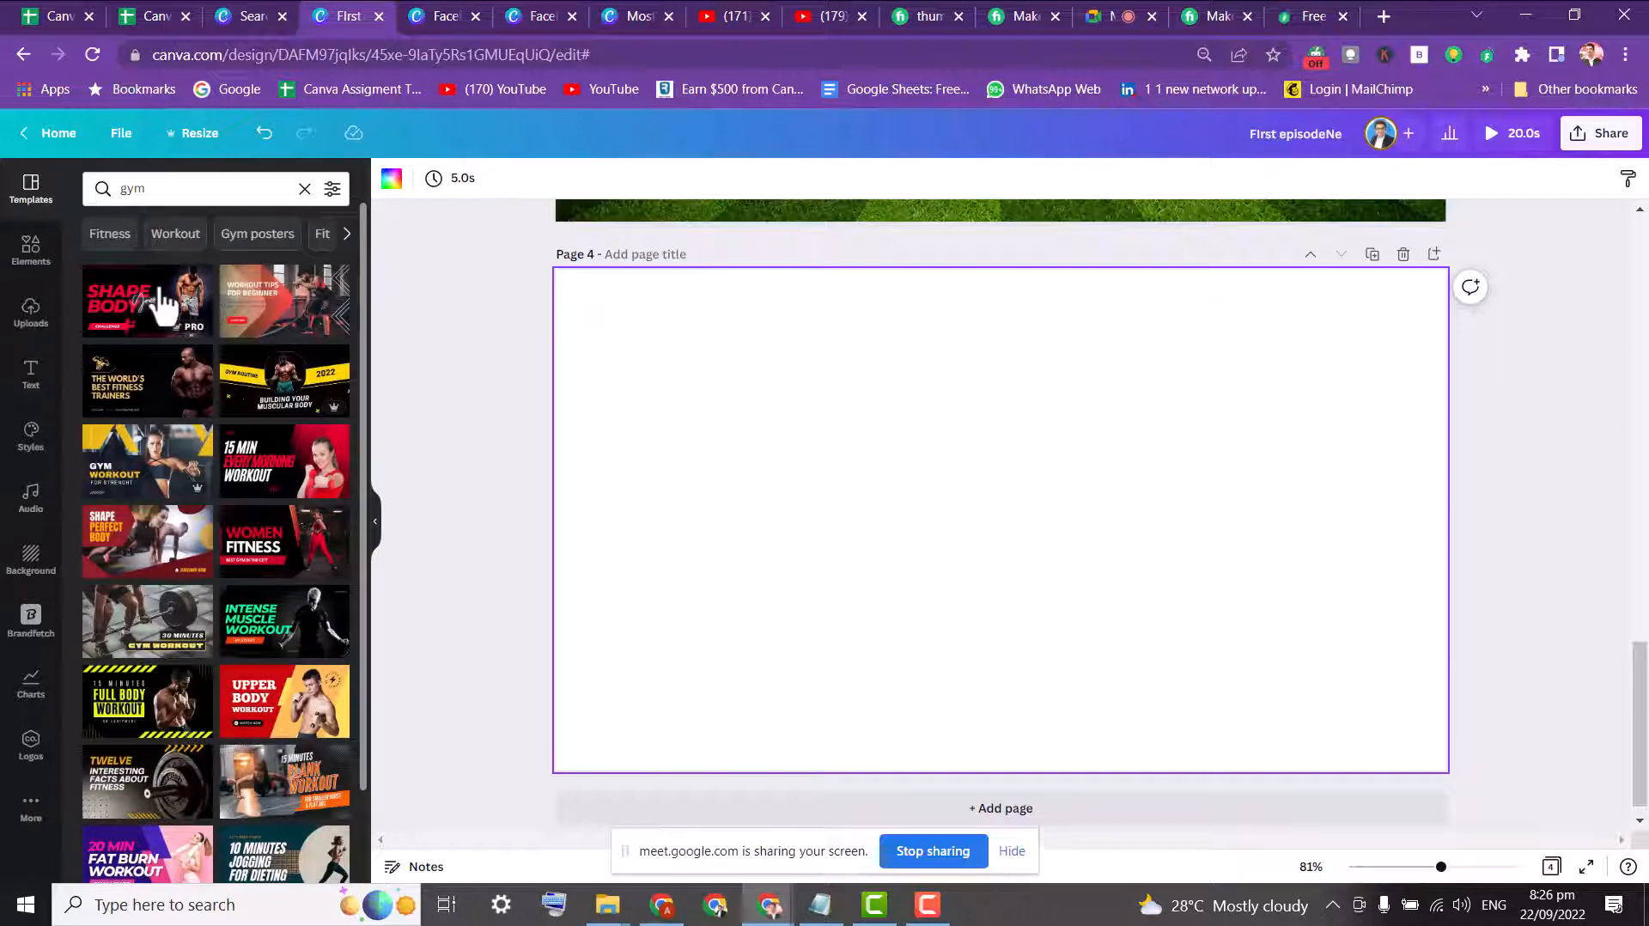
click(163, 303)
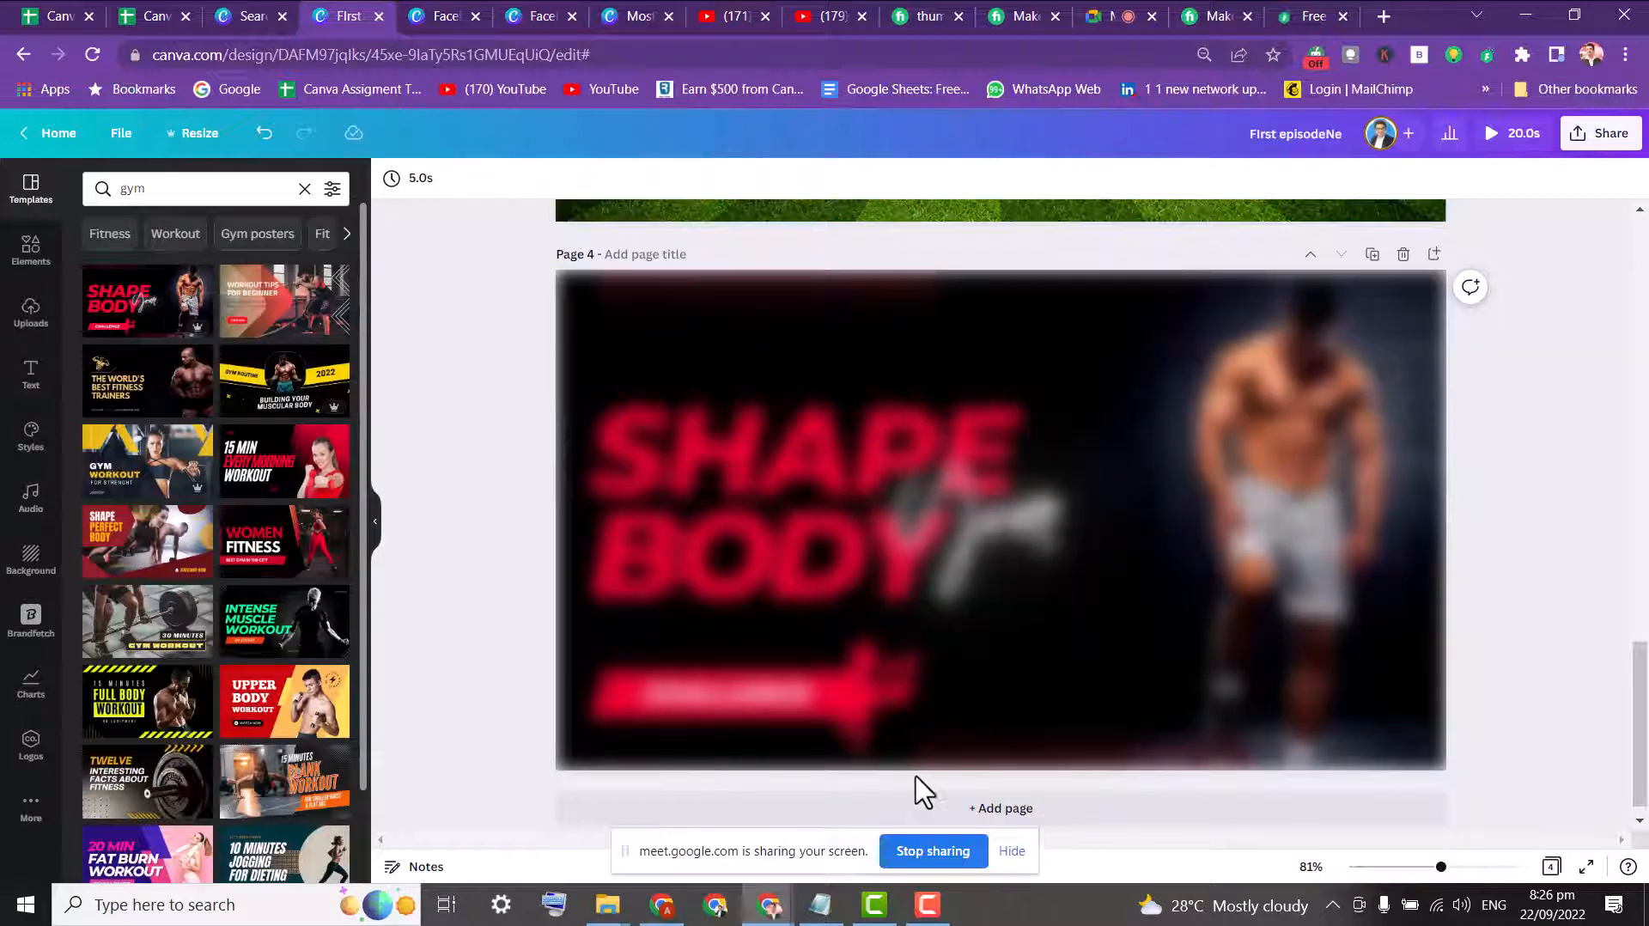
- Add a fifth page and apply the I GUARANTEE THAT YOU'LL MAKE MONEY template to it from a search for "education"
click(820, 811)
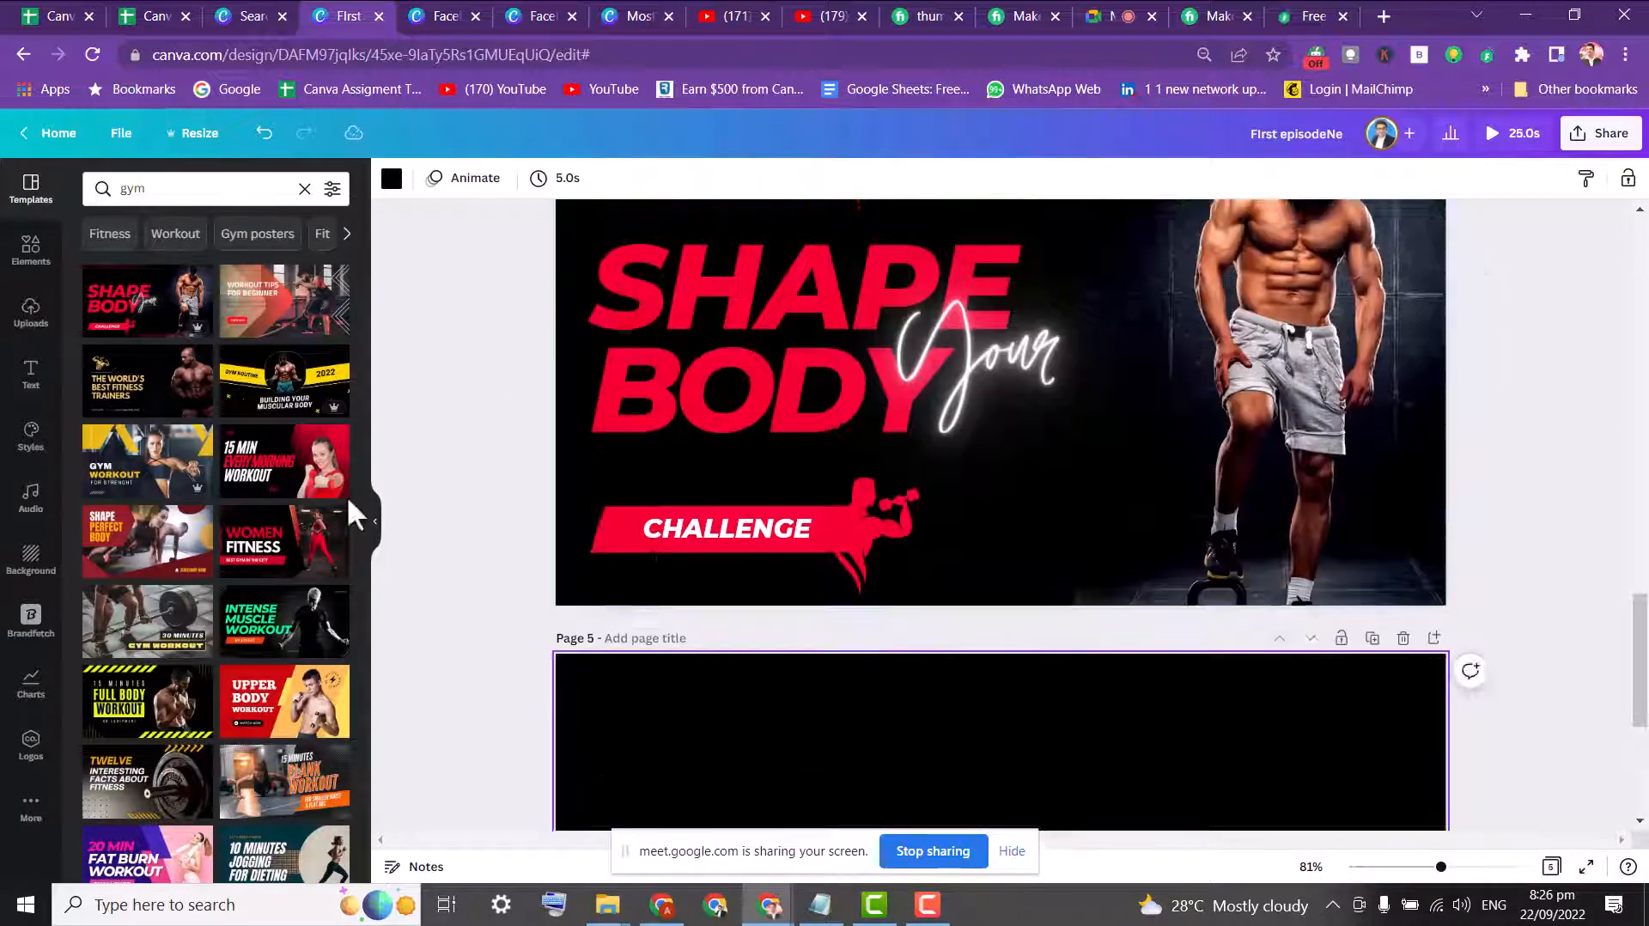
double_click(132, 189)
text(educa)
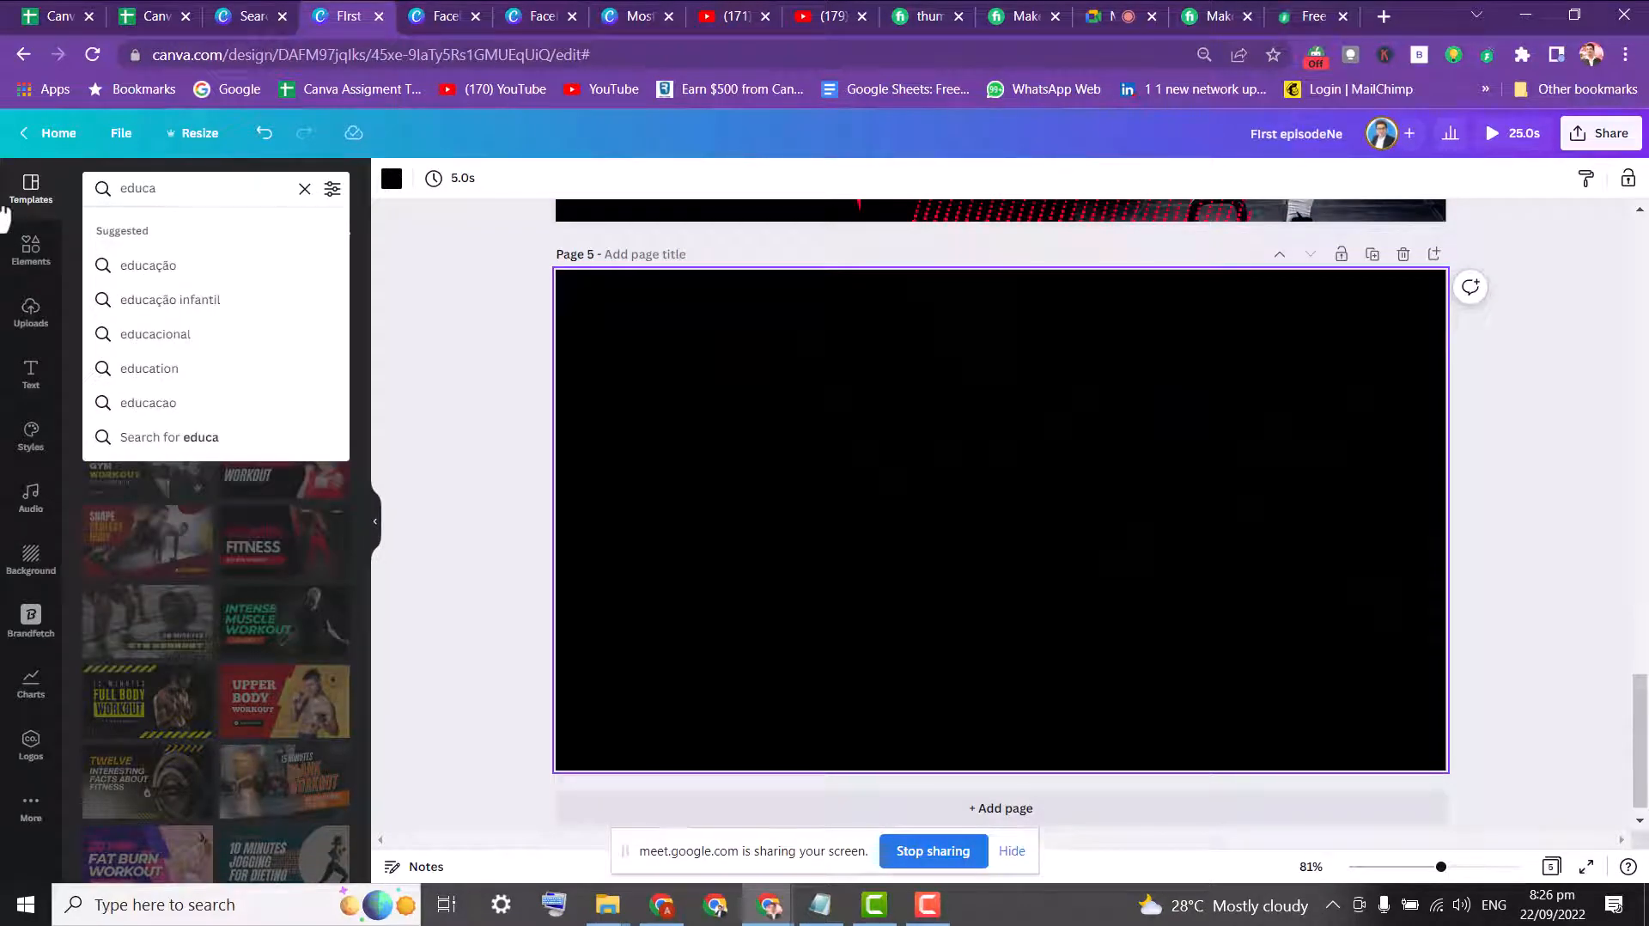
text(tion)
key(Return)
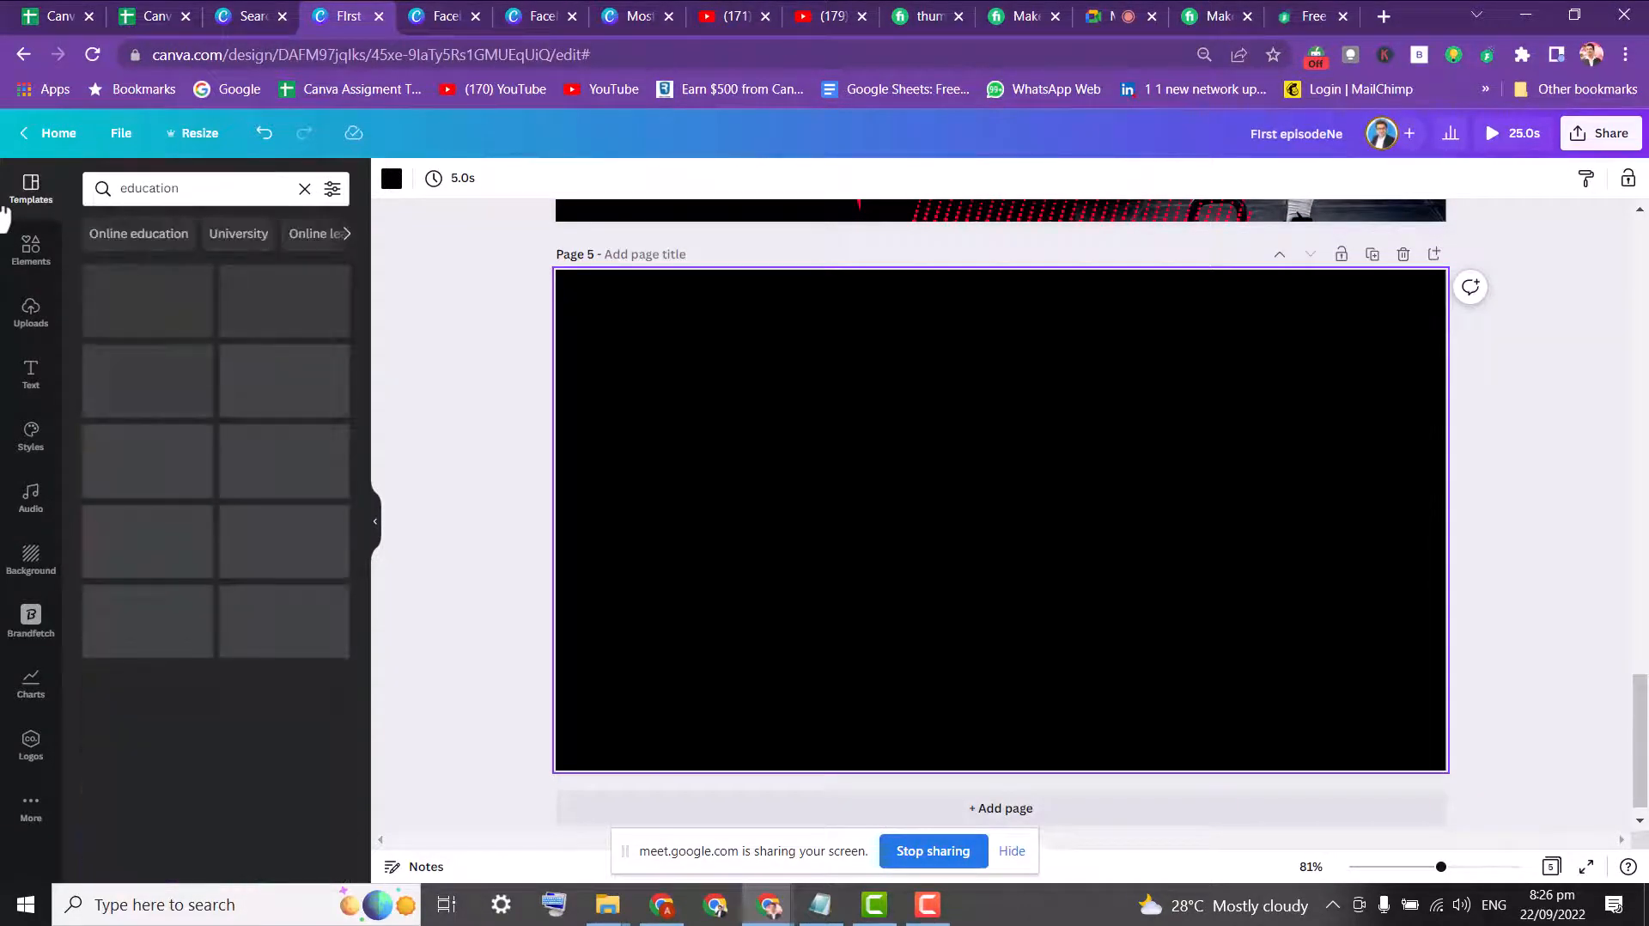
click(156, 316)
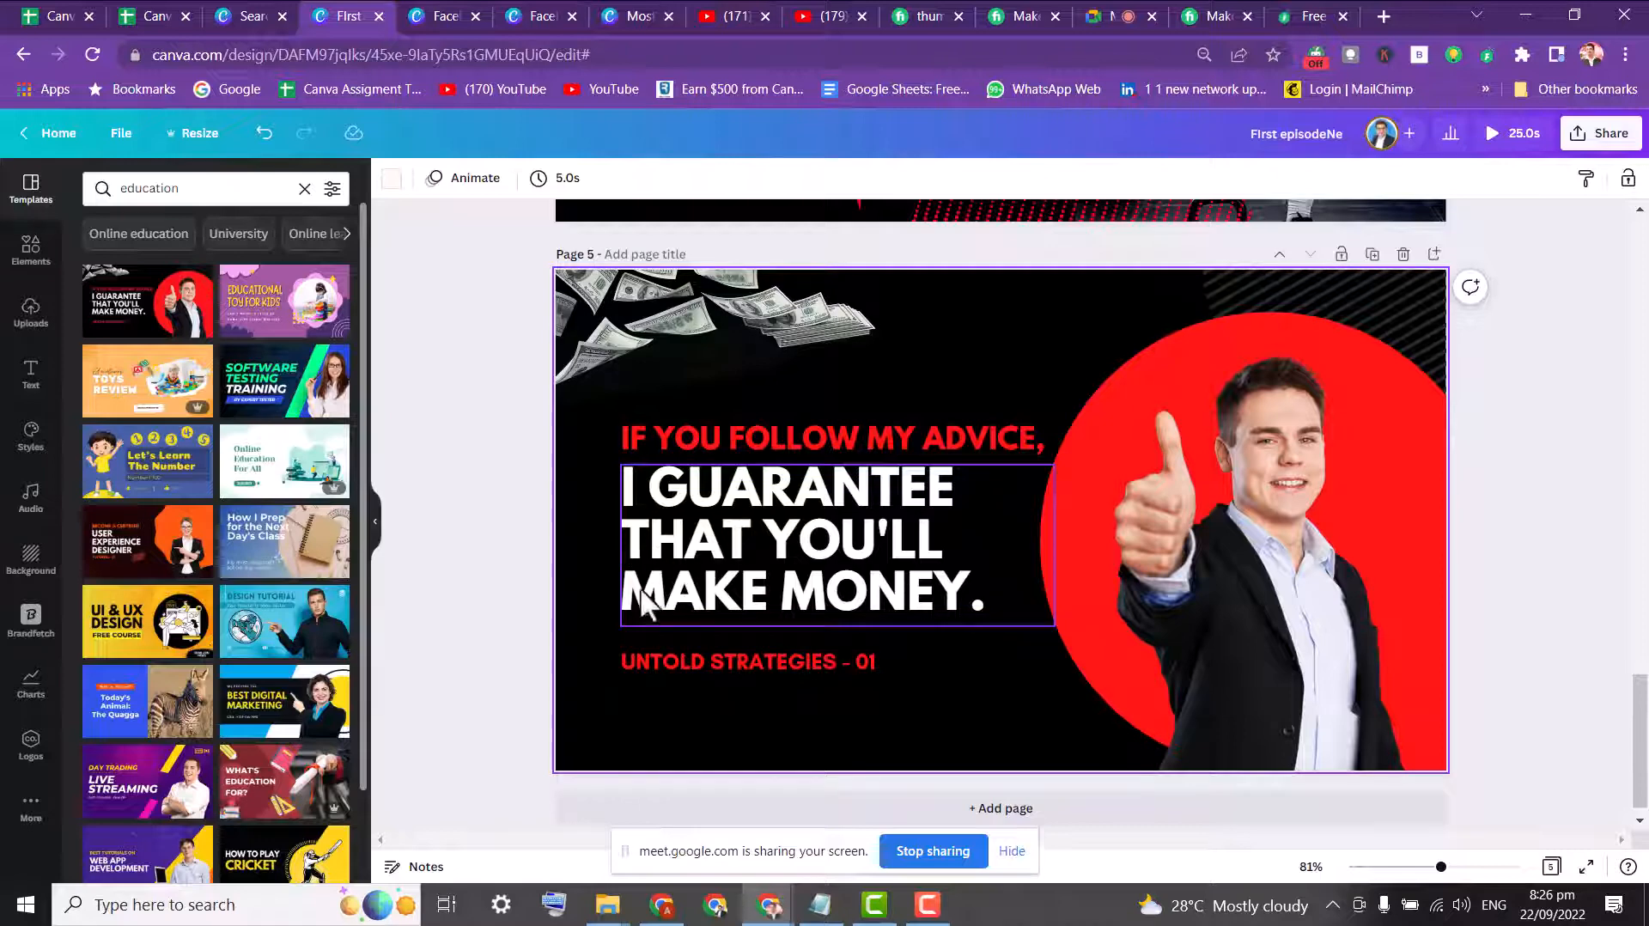
- Add a sixth page and apply the MONEY MAKING TIPS FOR 2023 template to it from a search for "money"
click(719, 814)
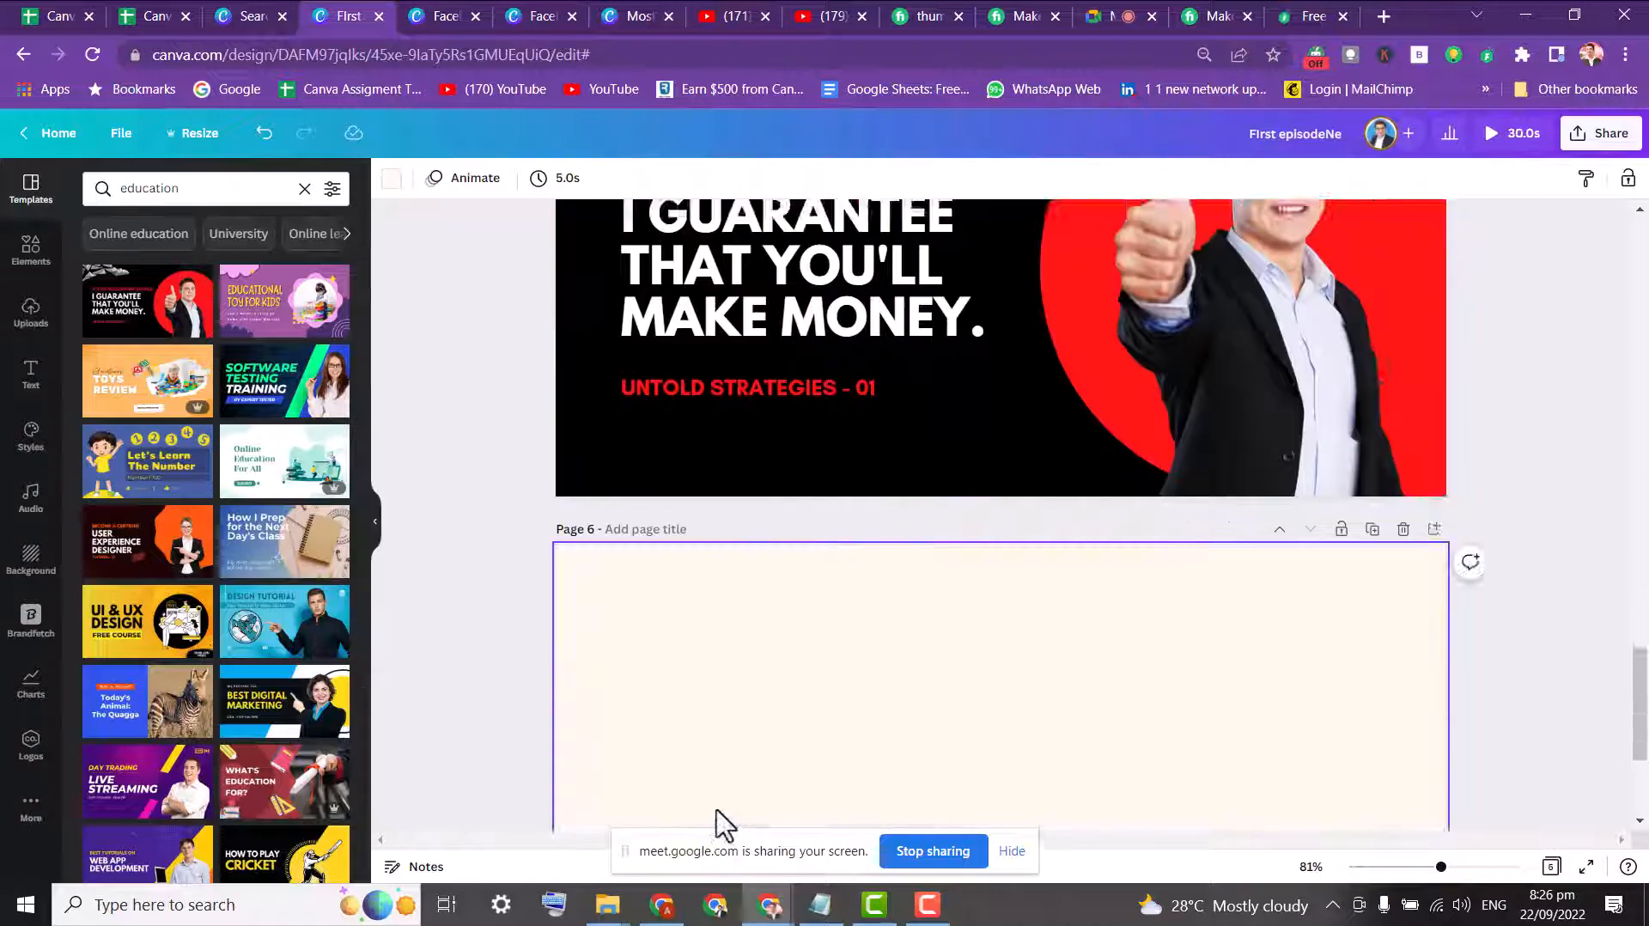
click(129, 188)
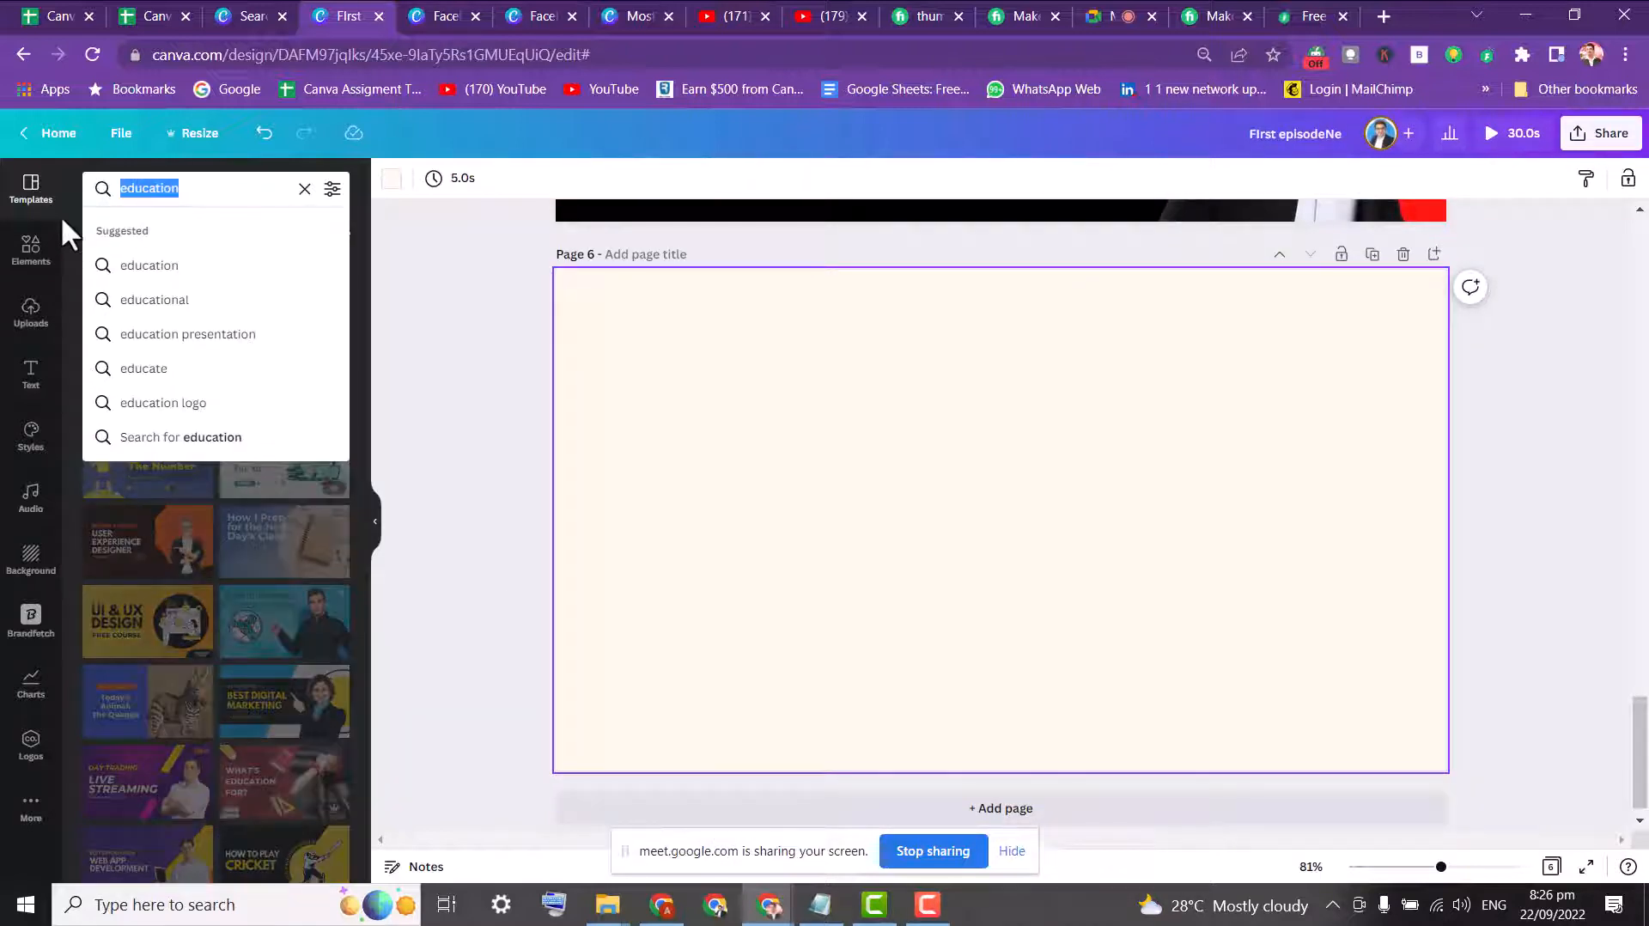
text(n)
key(BackSpace)
text(mo)
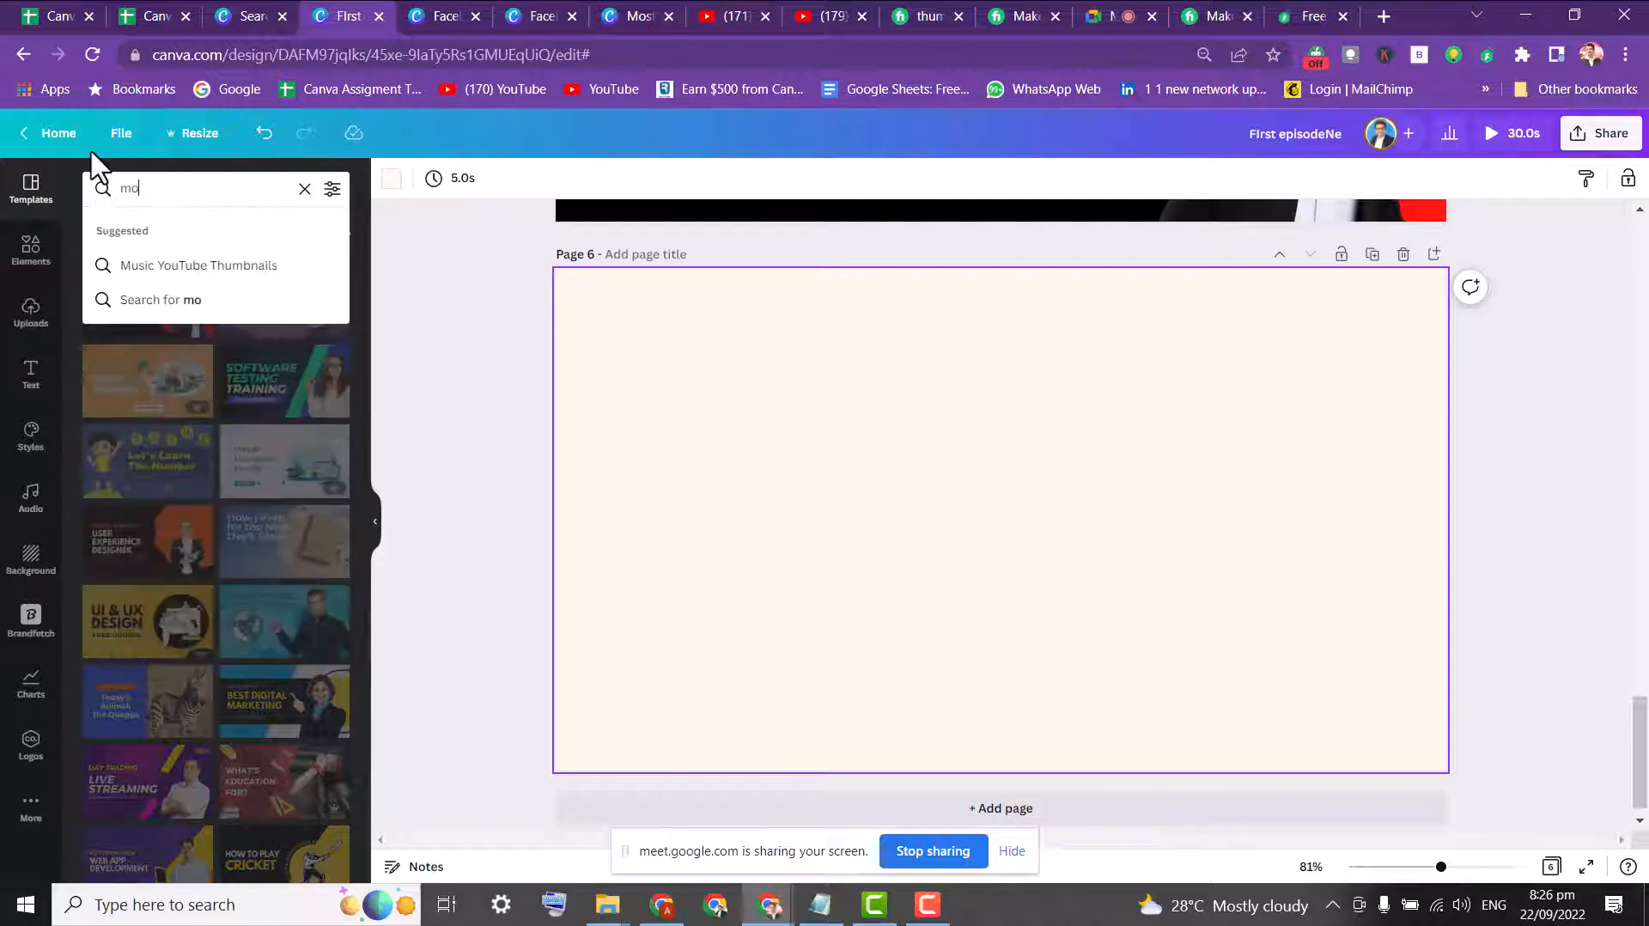
text(ney)
key(Return)
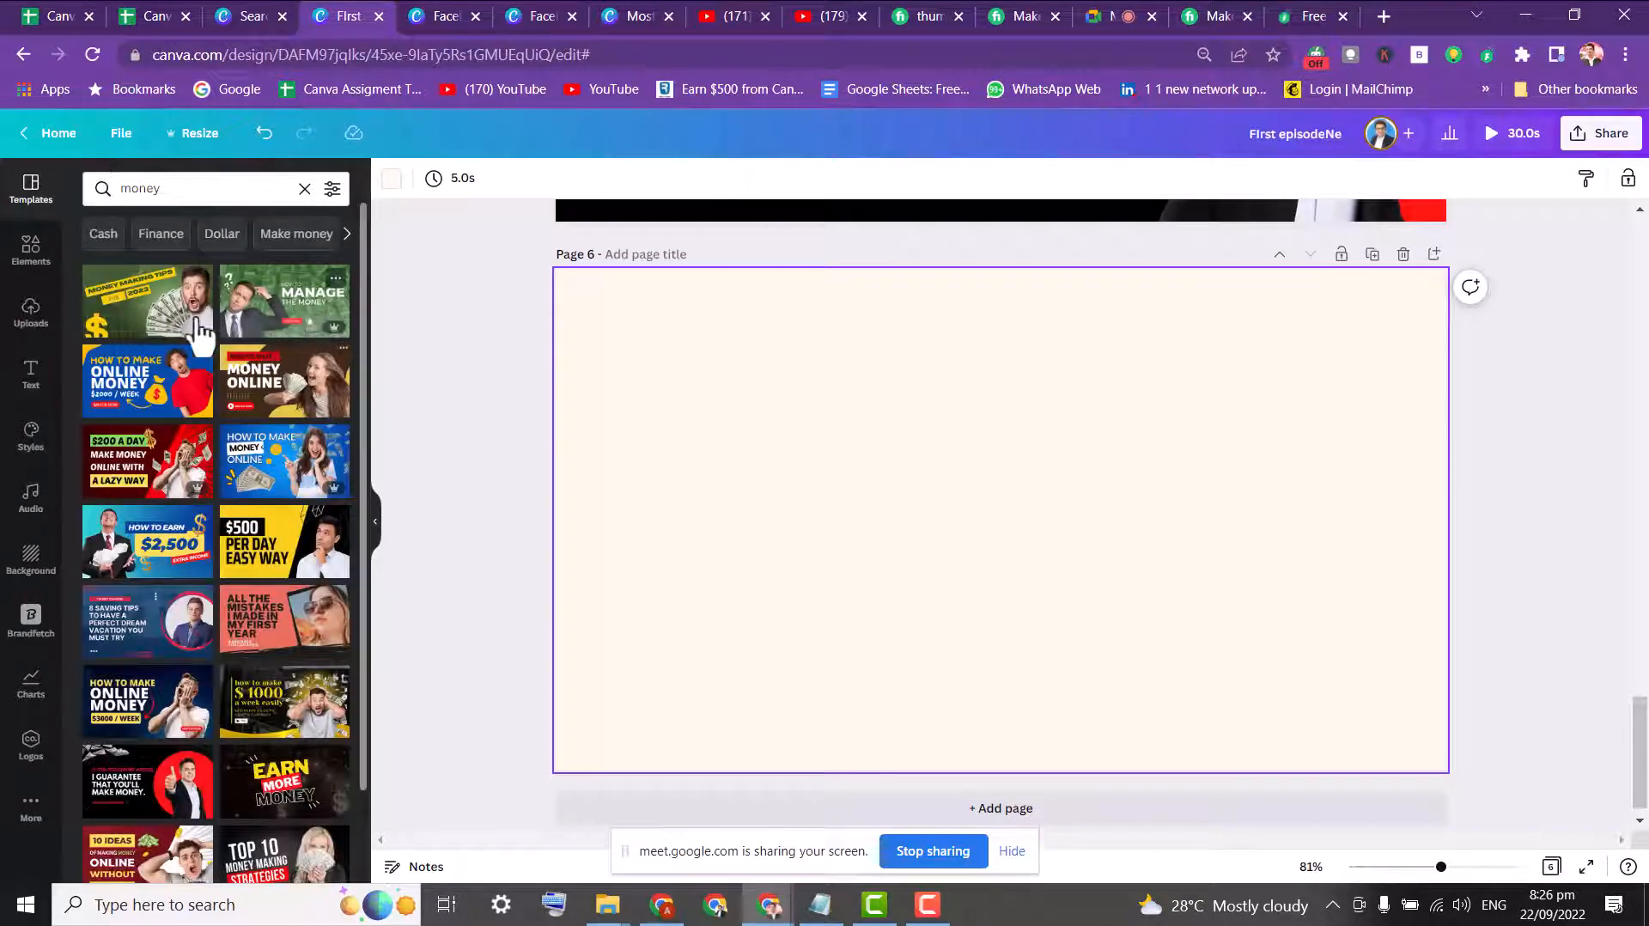
click(172, 325)
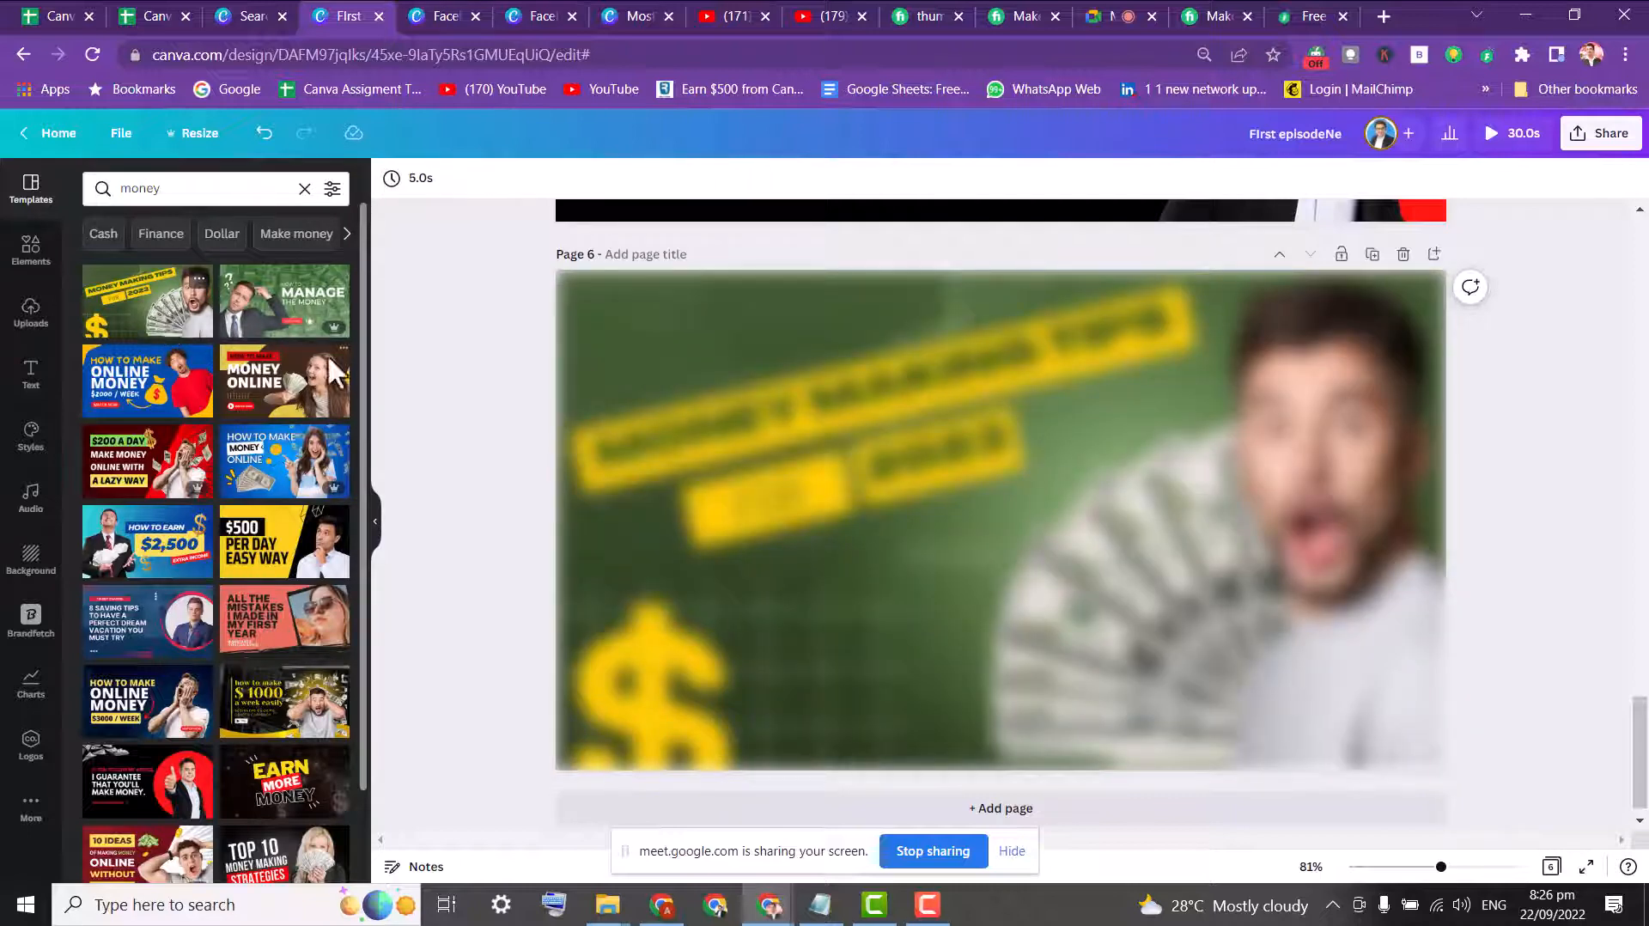
- Shrink the surprised man's photo on page 6 and move it inward so it overlaps the fan of dollar bills
click(1359, 468)
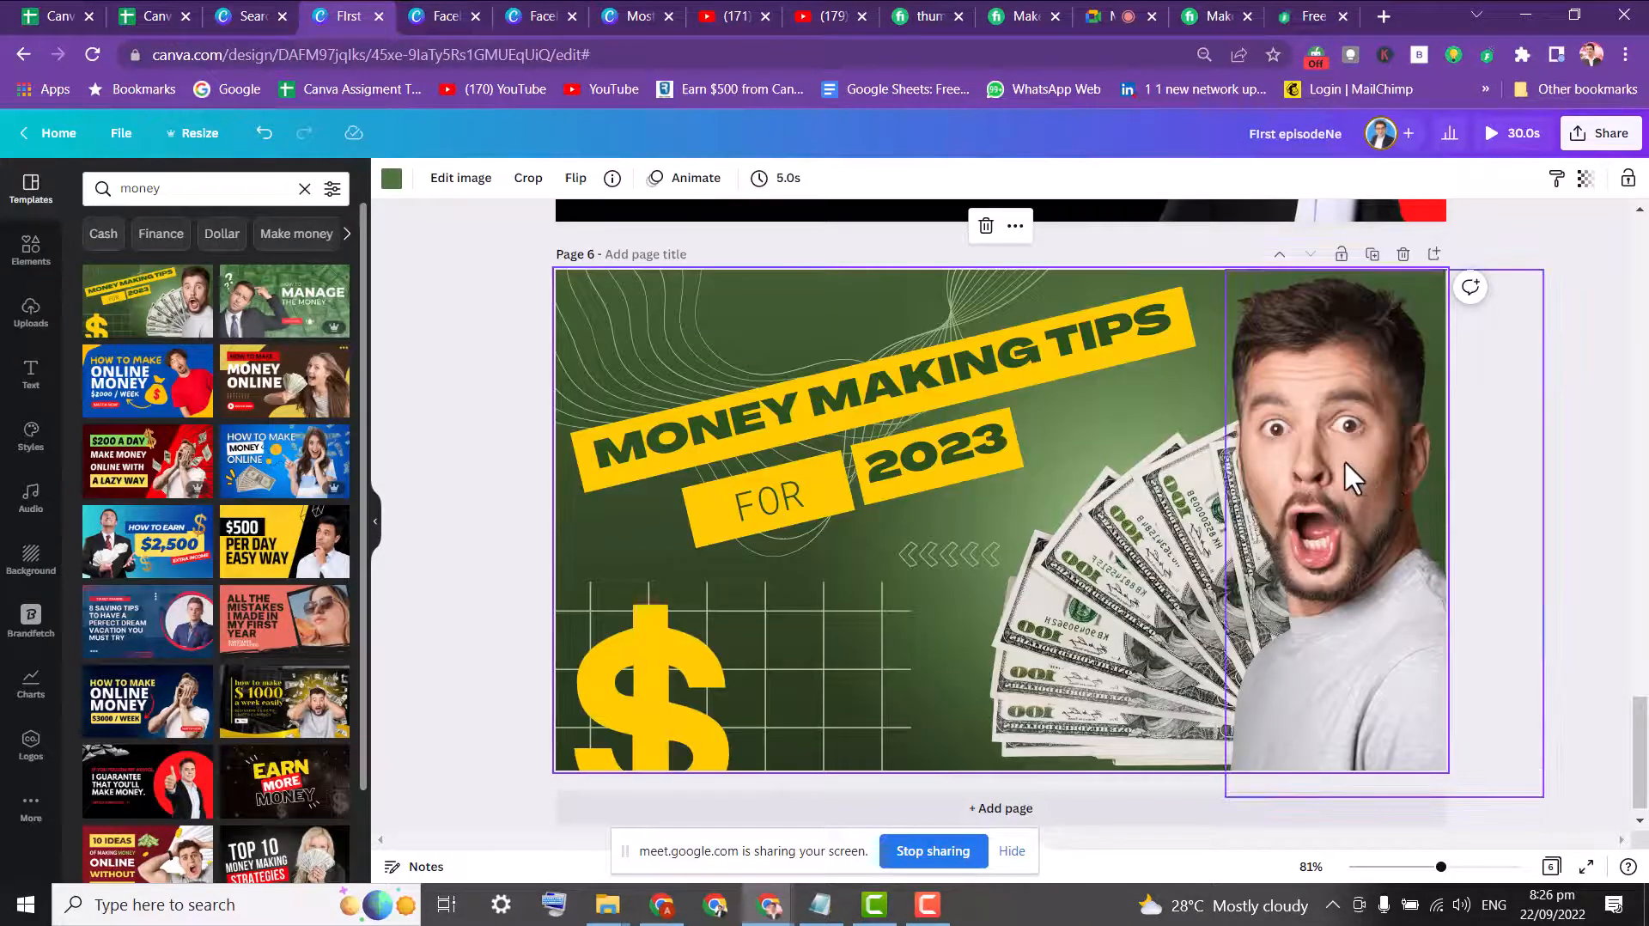
mouse_move(1342, 459)
mouse_down()
mouse_move(1151, 446)
mouse_move(1363, 424)
mouse_move(1385, 452)
mouse_move(1354, 437)
mouse_move(1296, 456)
mouse_move(1321, 456)
mouse_move(1317, 426)
mouse_move(1330, 450)
mouse_up()
drag(1213, 265, 1263, 339)
drag(1346, 476, 1275, 443)
- Apply a Glow shadow to the surprised man's photo on page 6 and open the glow settings
click(419, 179)
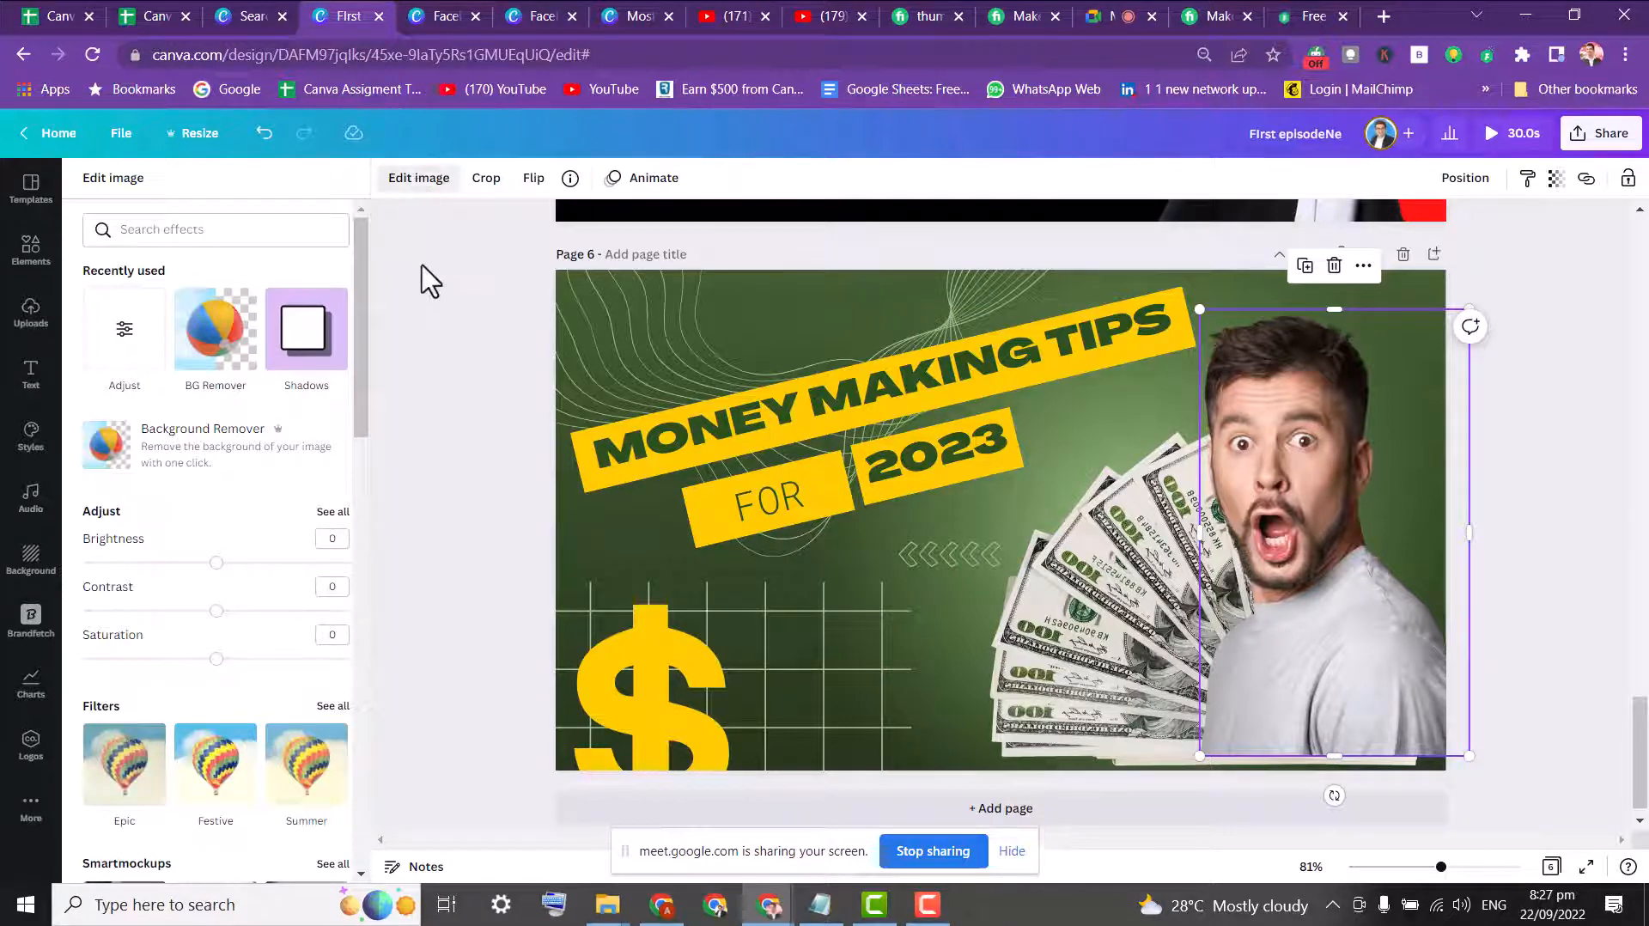
click(426, 180)
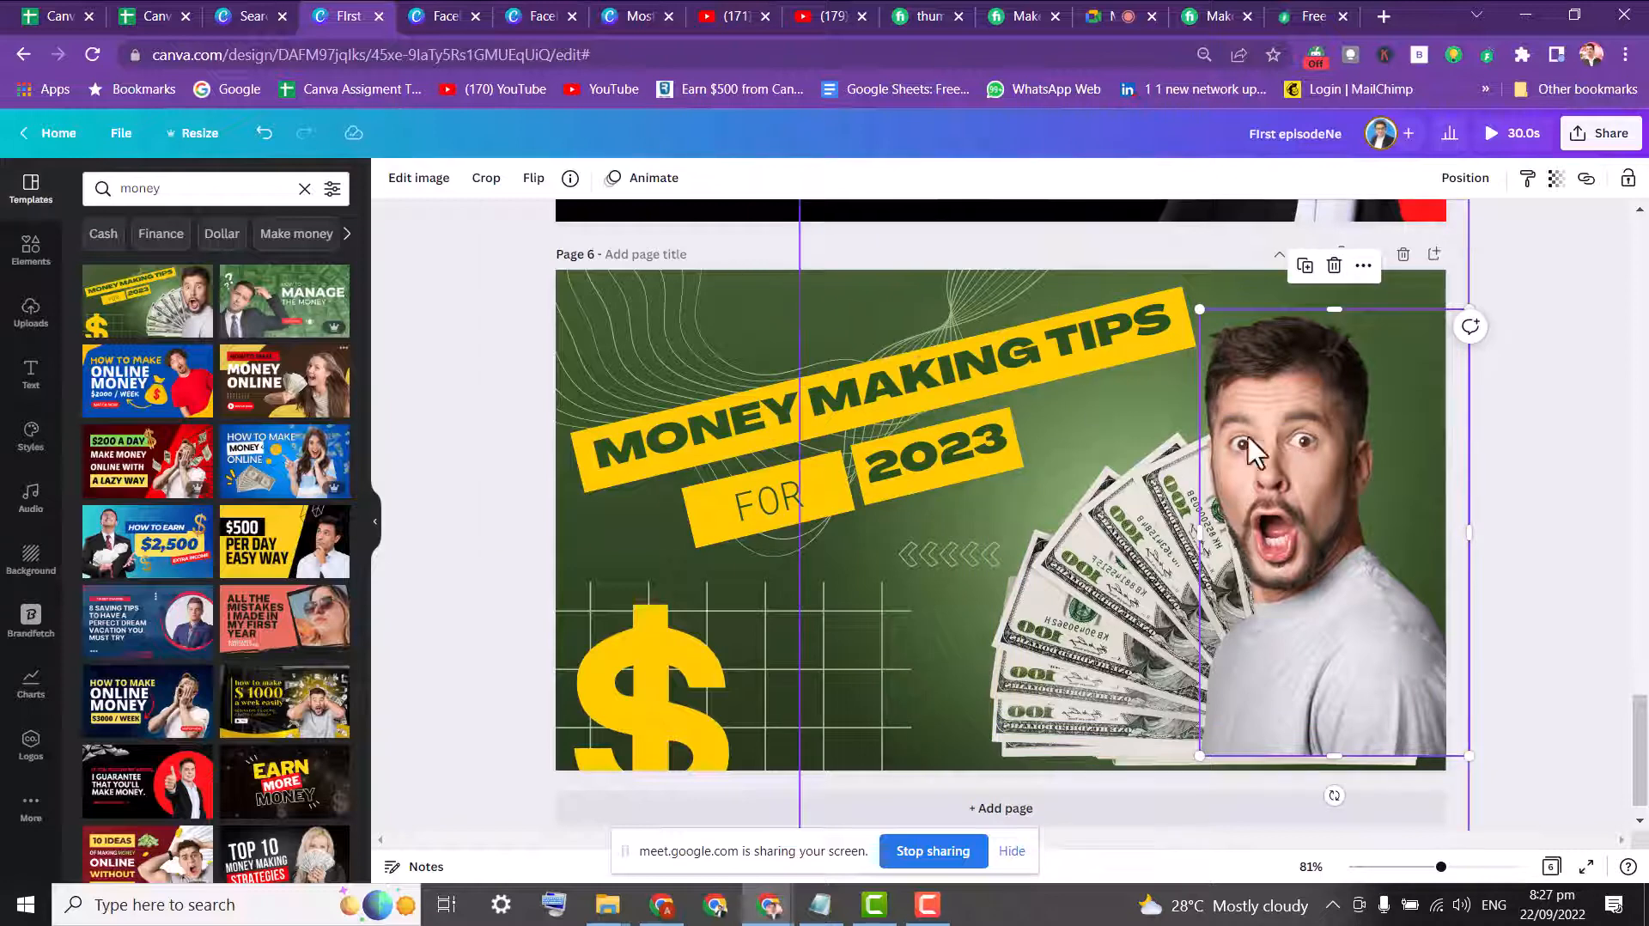
click(401, 182)
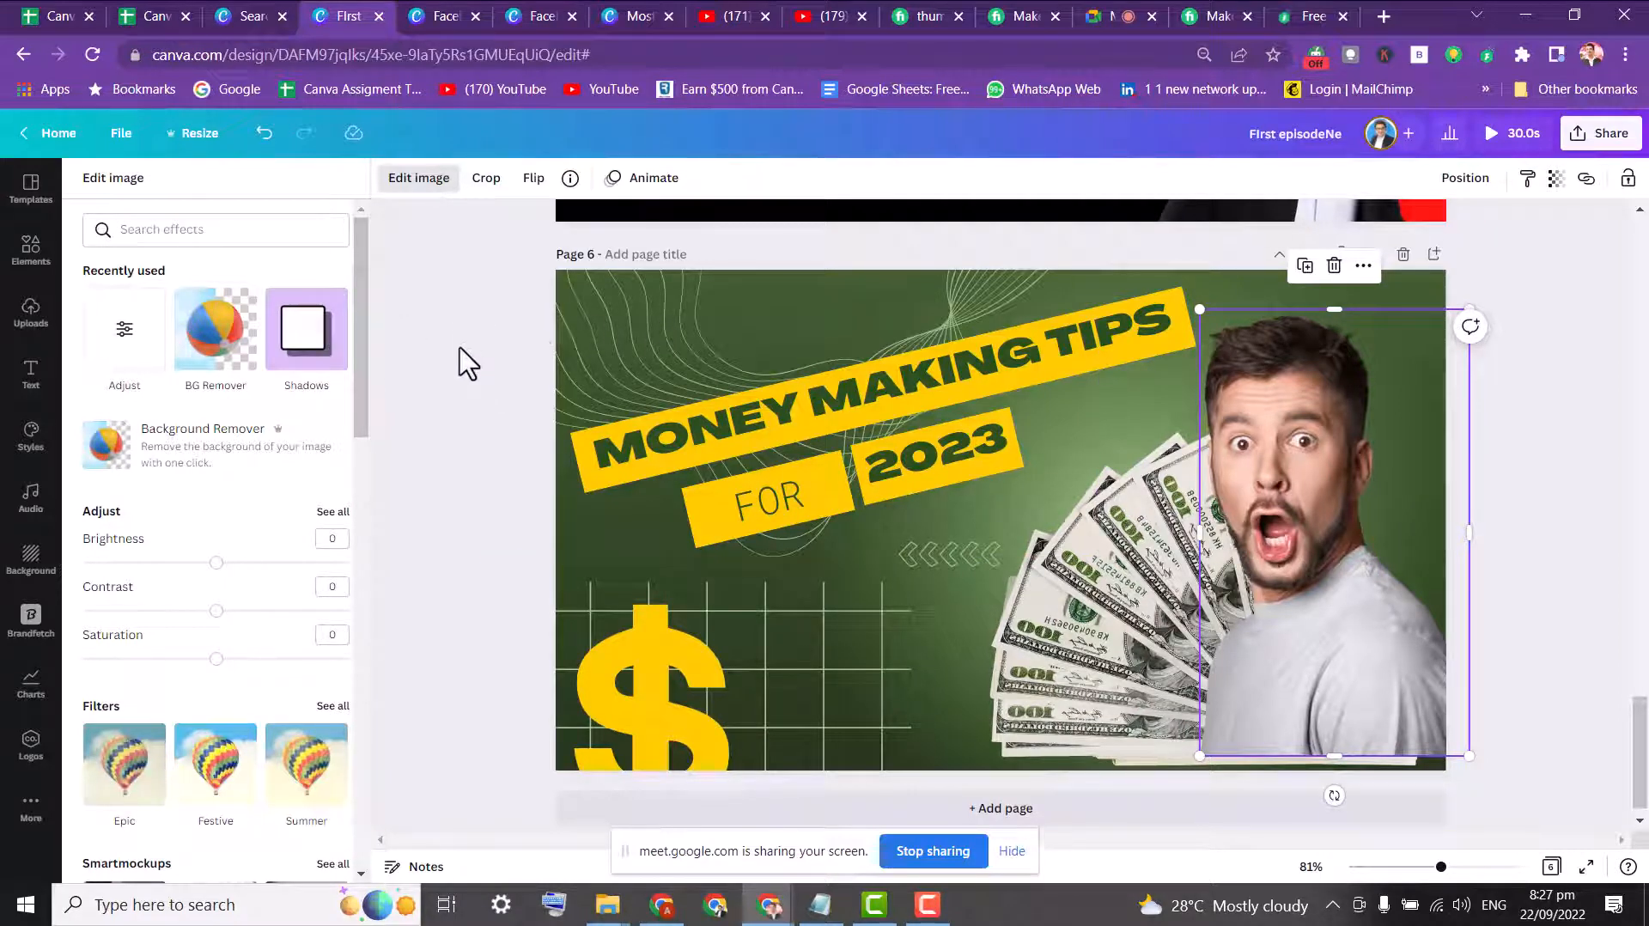
click(305, 343)
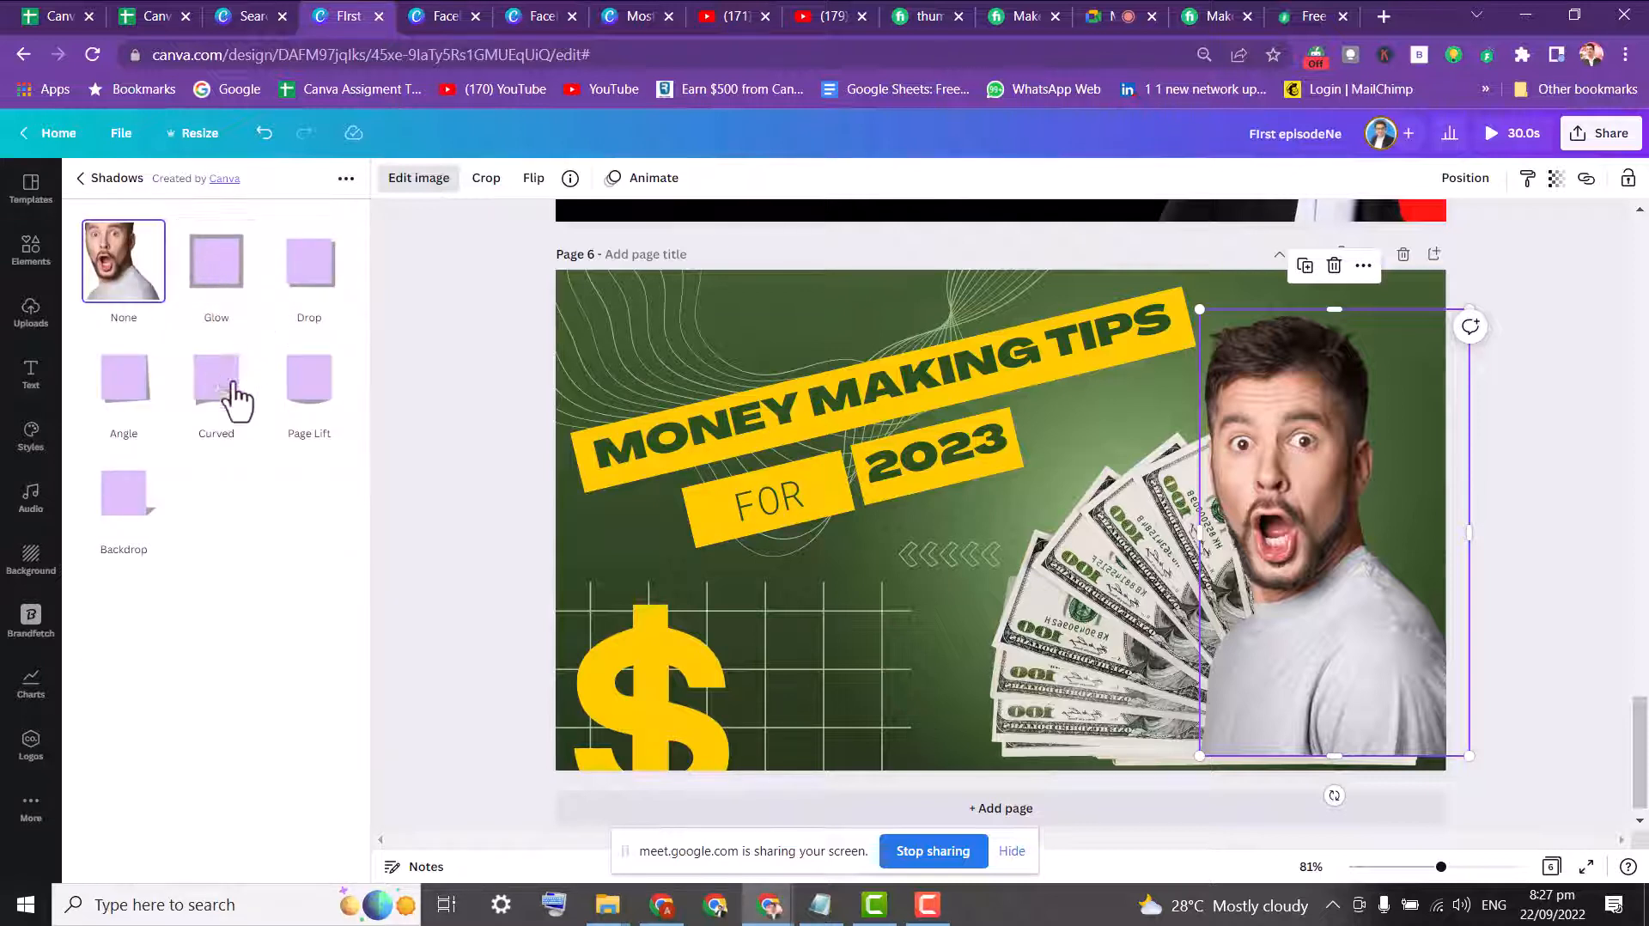
click(222, 281)
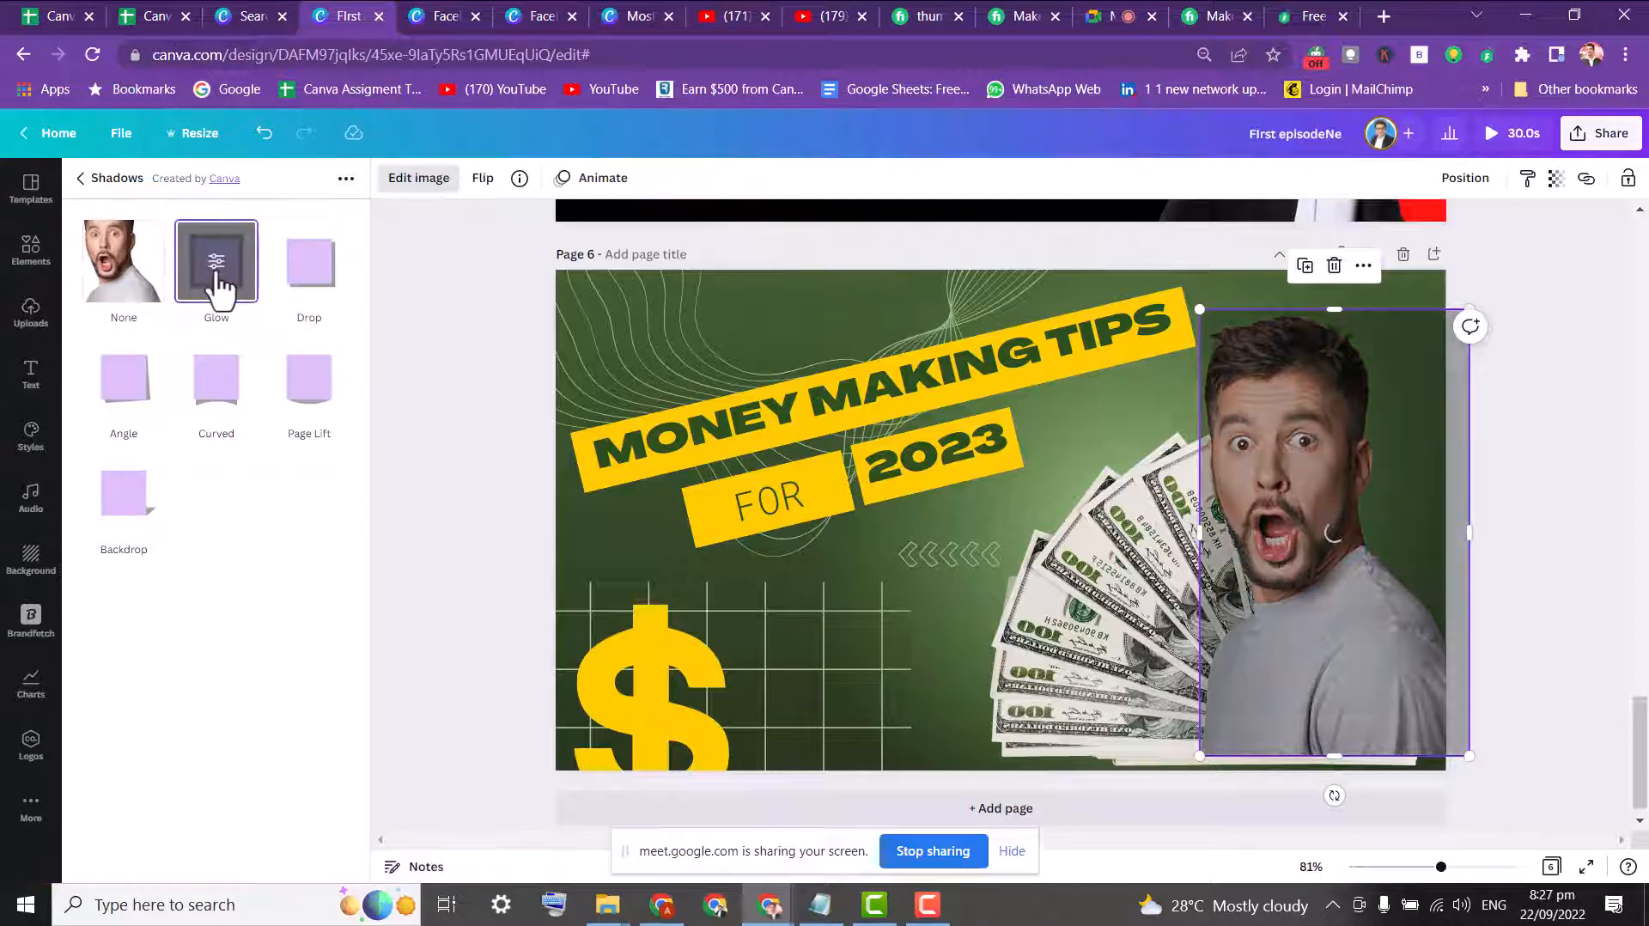
click(217, 285)
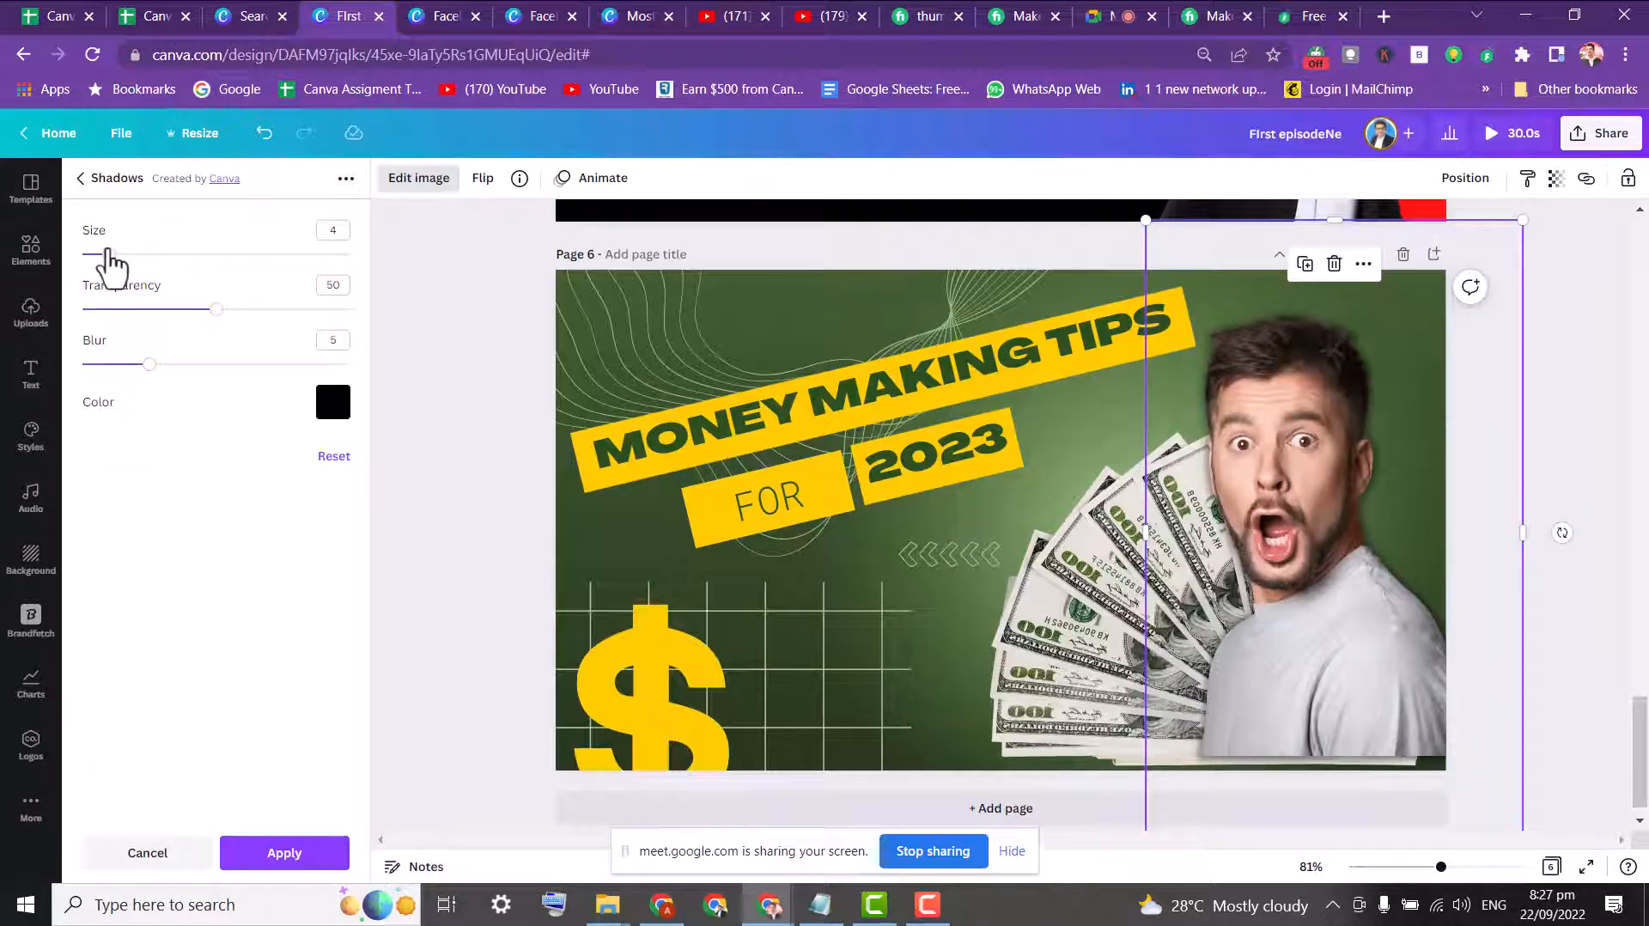
- Set the glow around the surprised man to size 28 and colour it white
drag(108, 254, 269, 294)
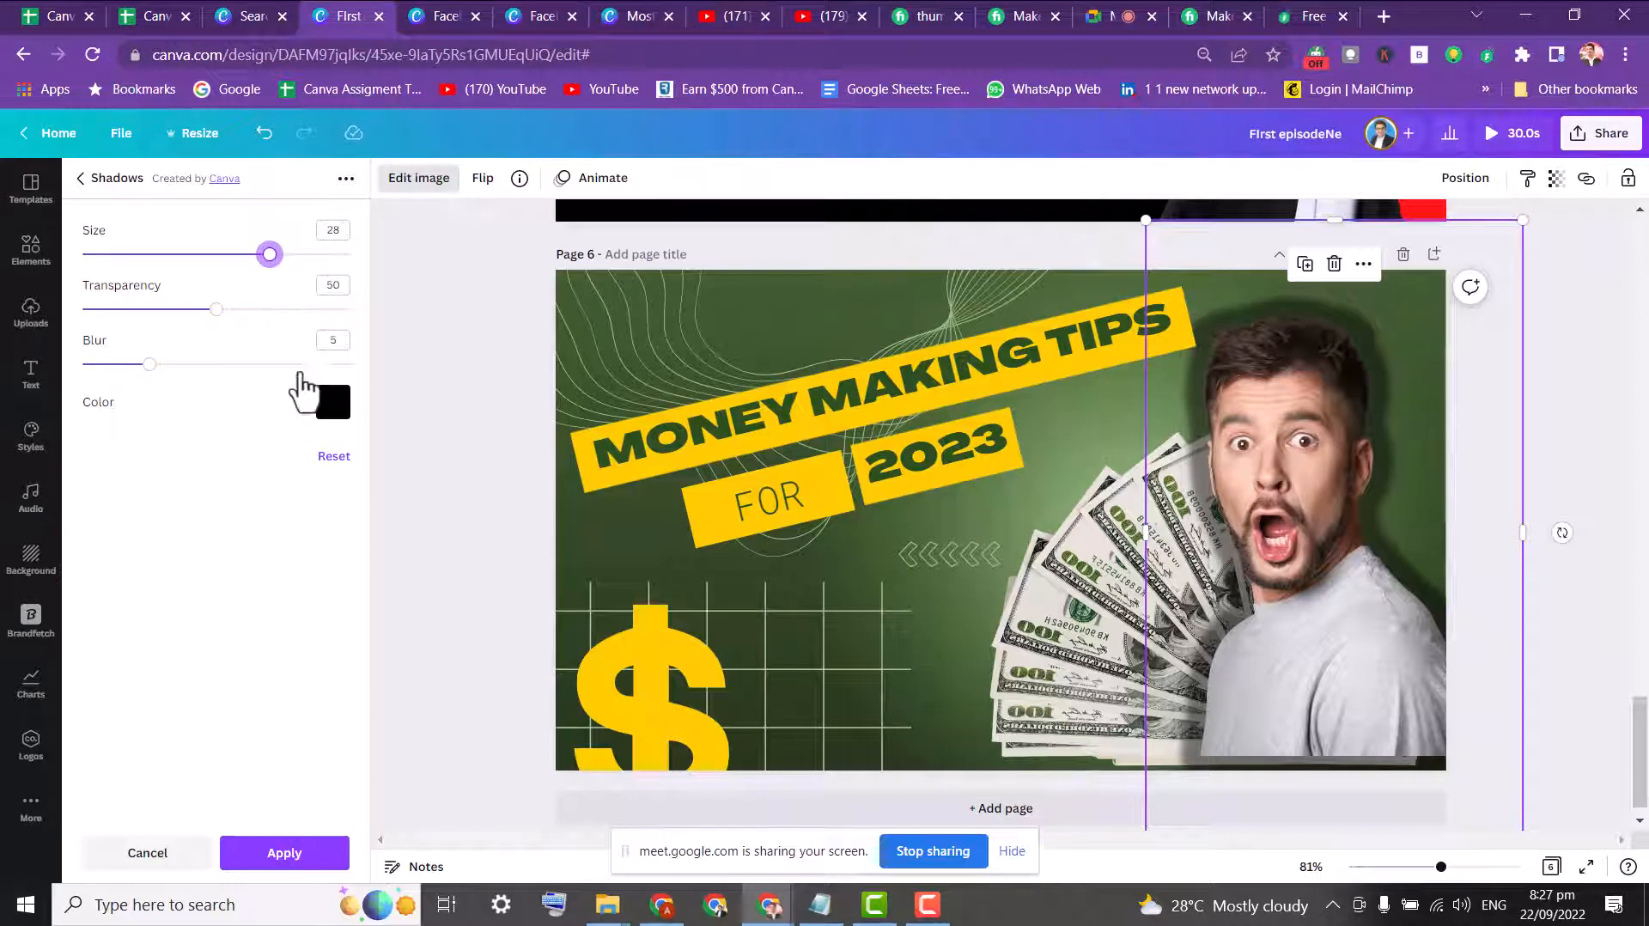
click(335, 403)
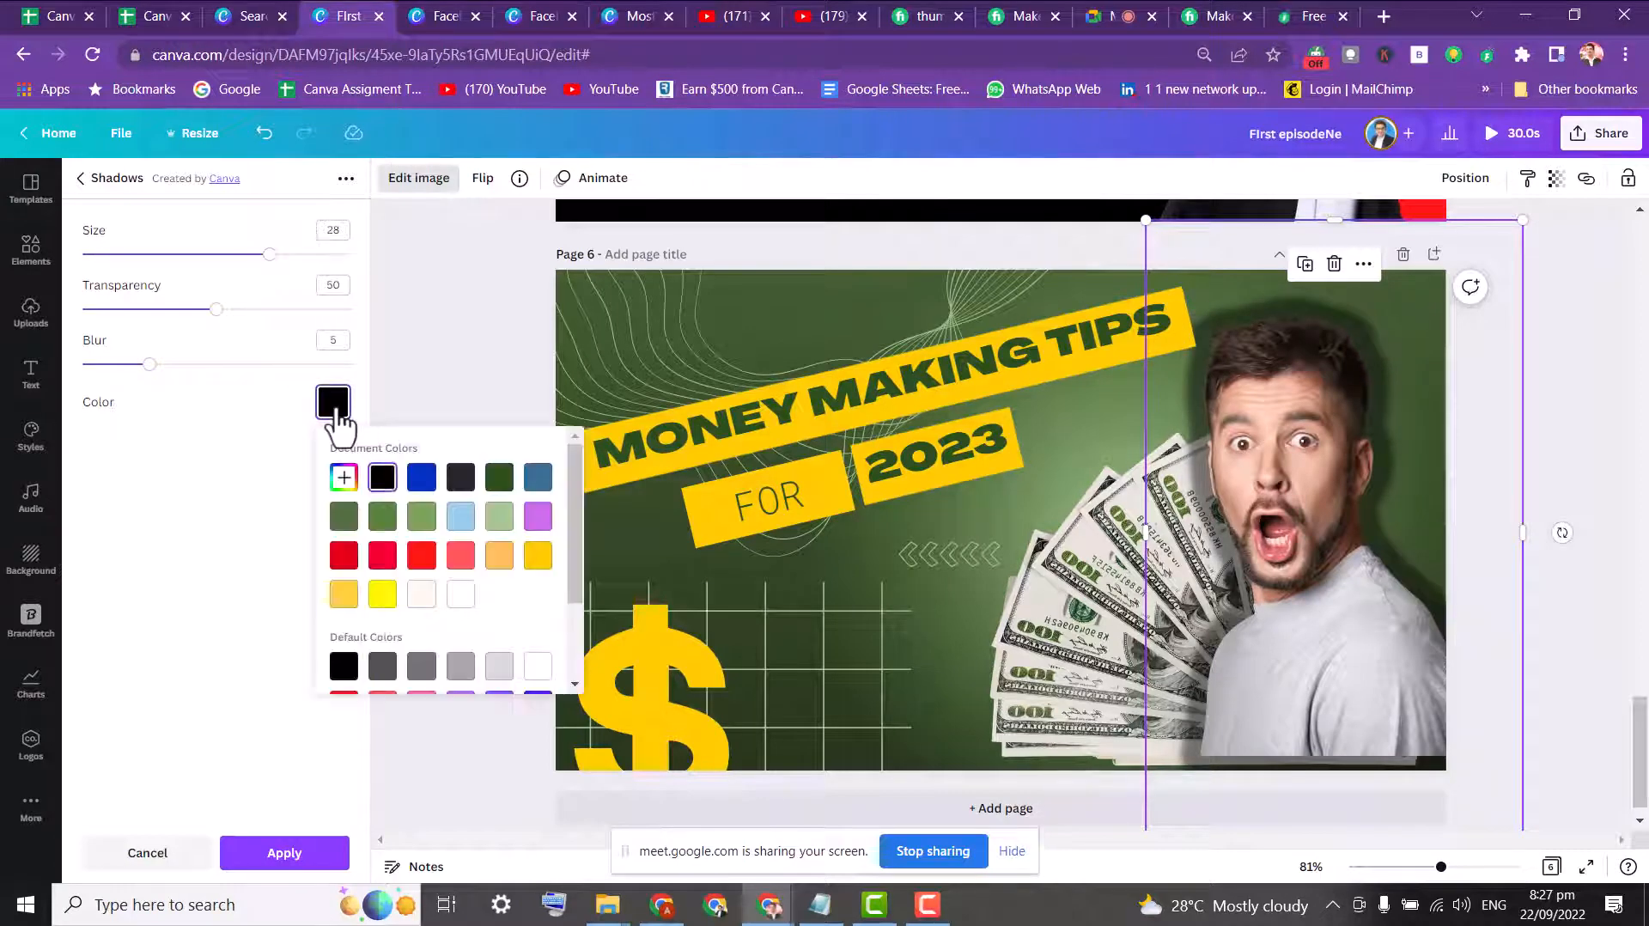
click(460, 594)
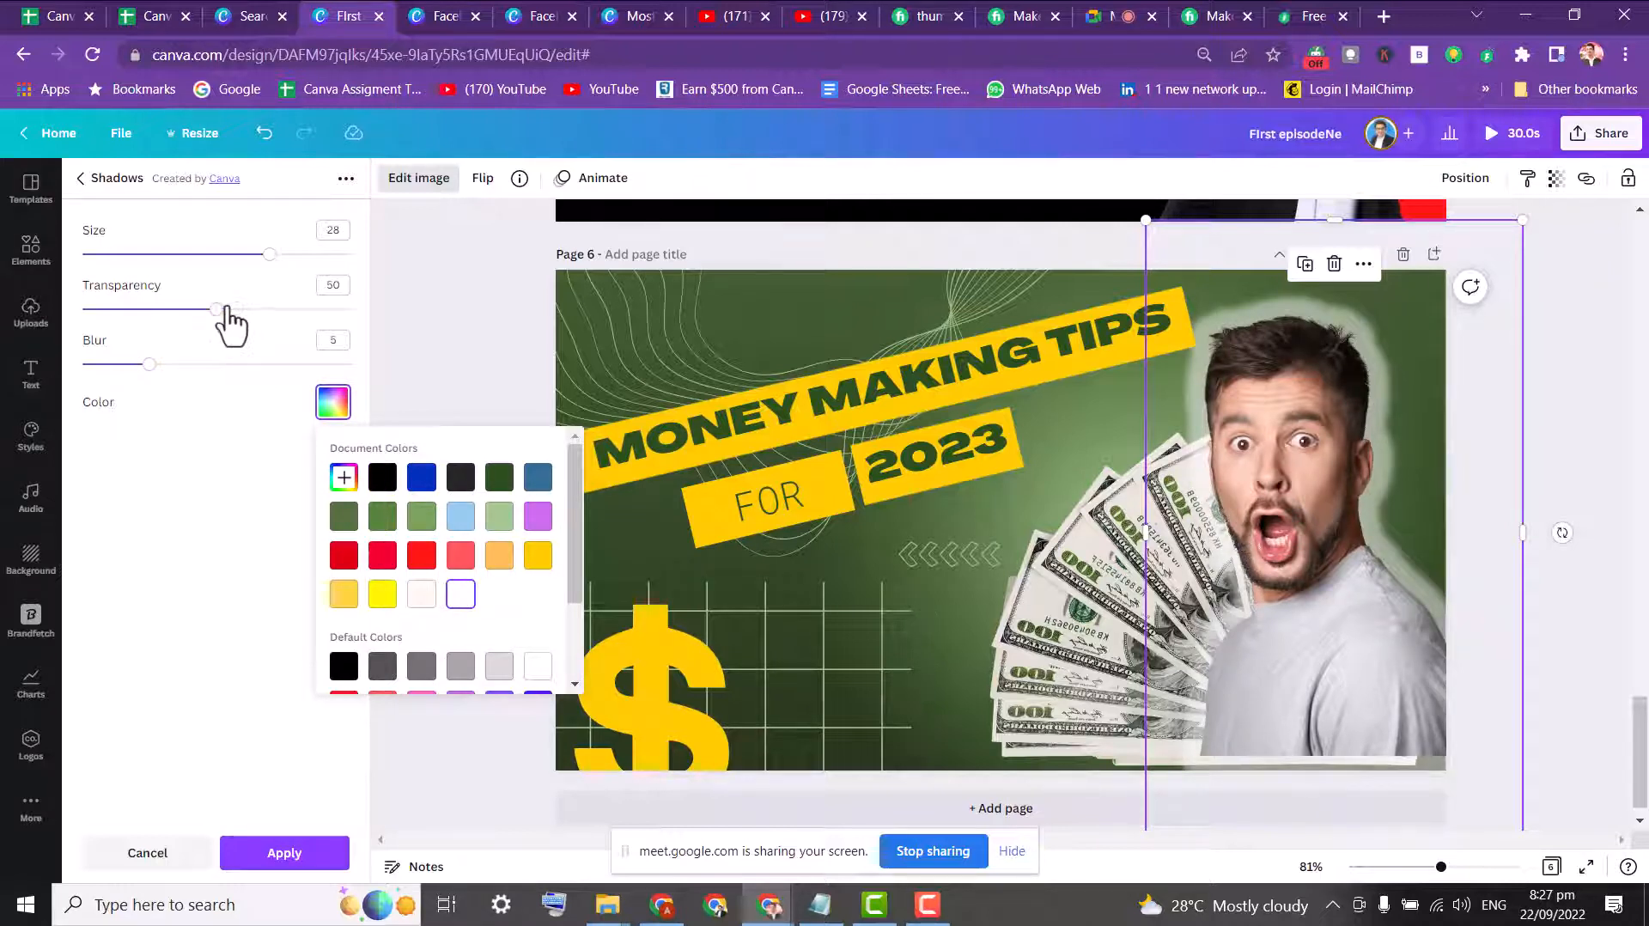
- Sharpen the white glow into a thin outline with transparency 100, blur 0 after trying 20, and size 12
drag(217, 310, 416, 312)
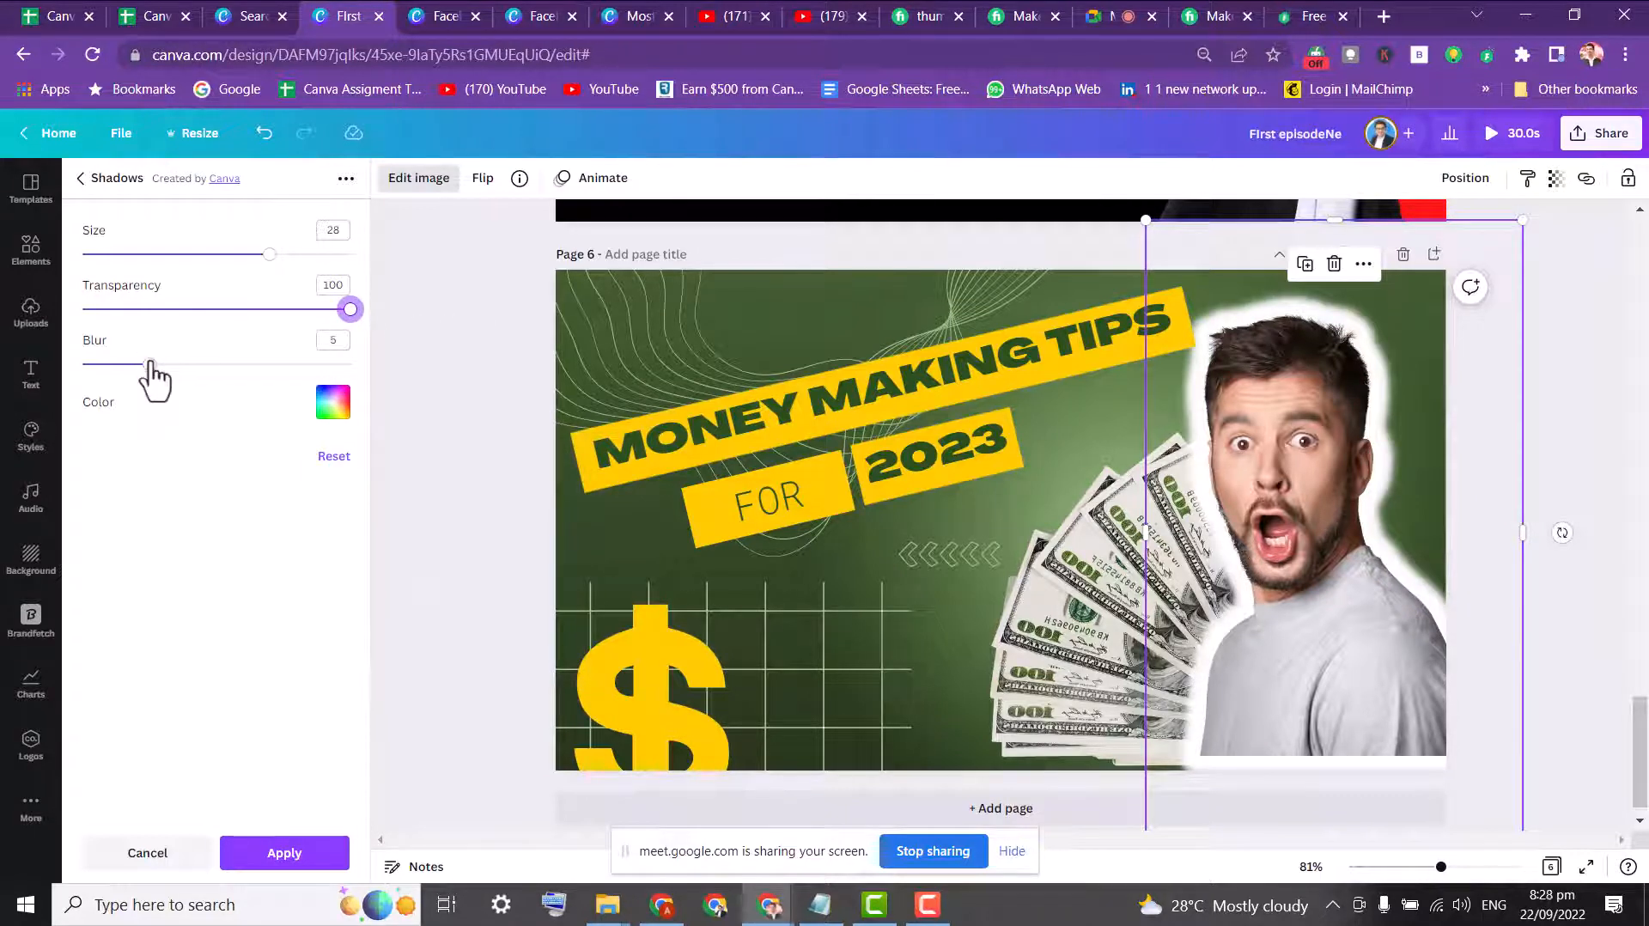
drag(151, 364, 365, 367)
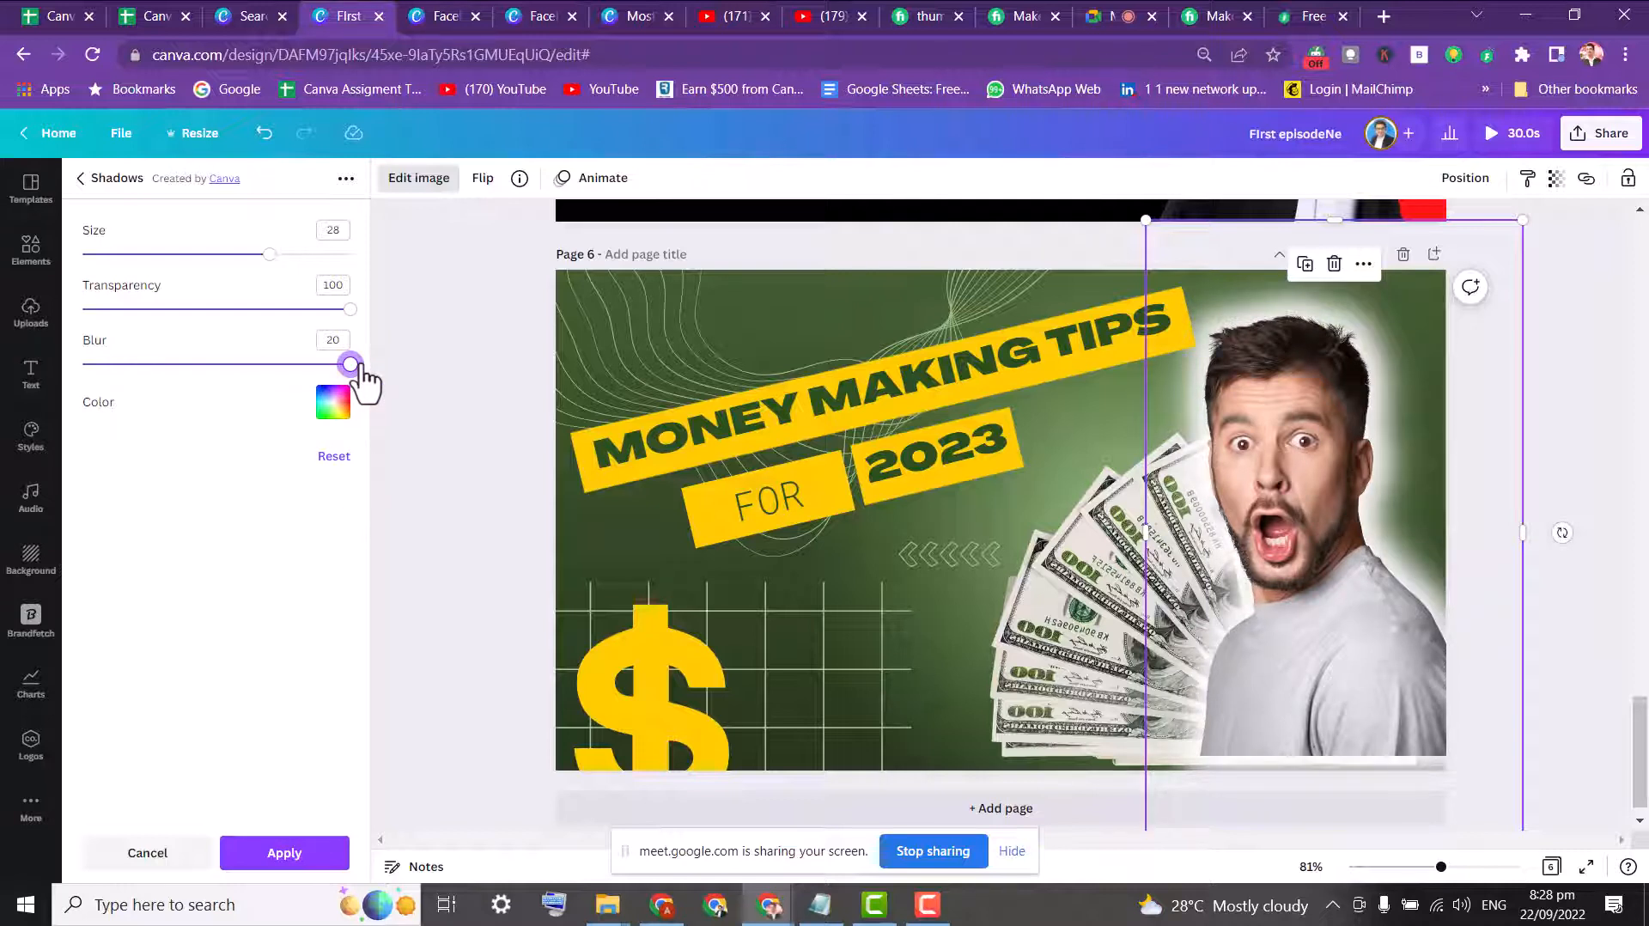
drag(365, 377, 47, 390)
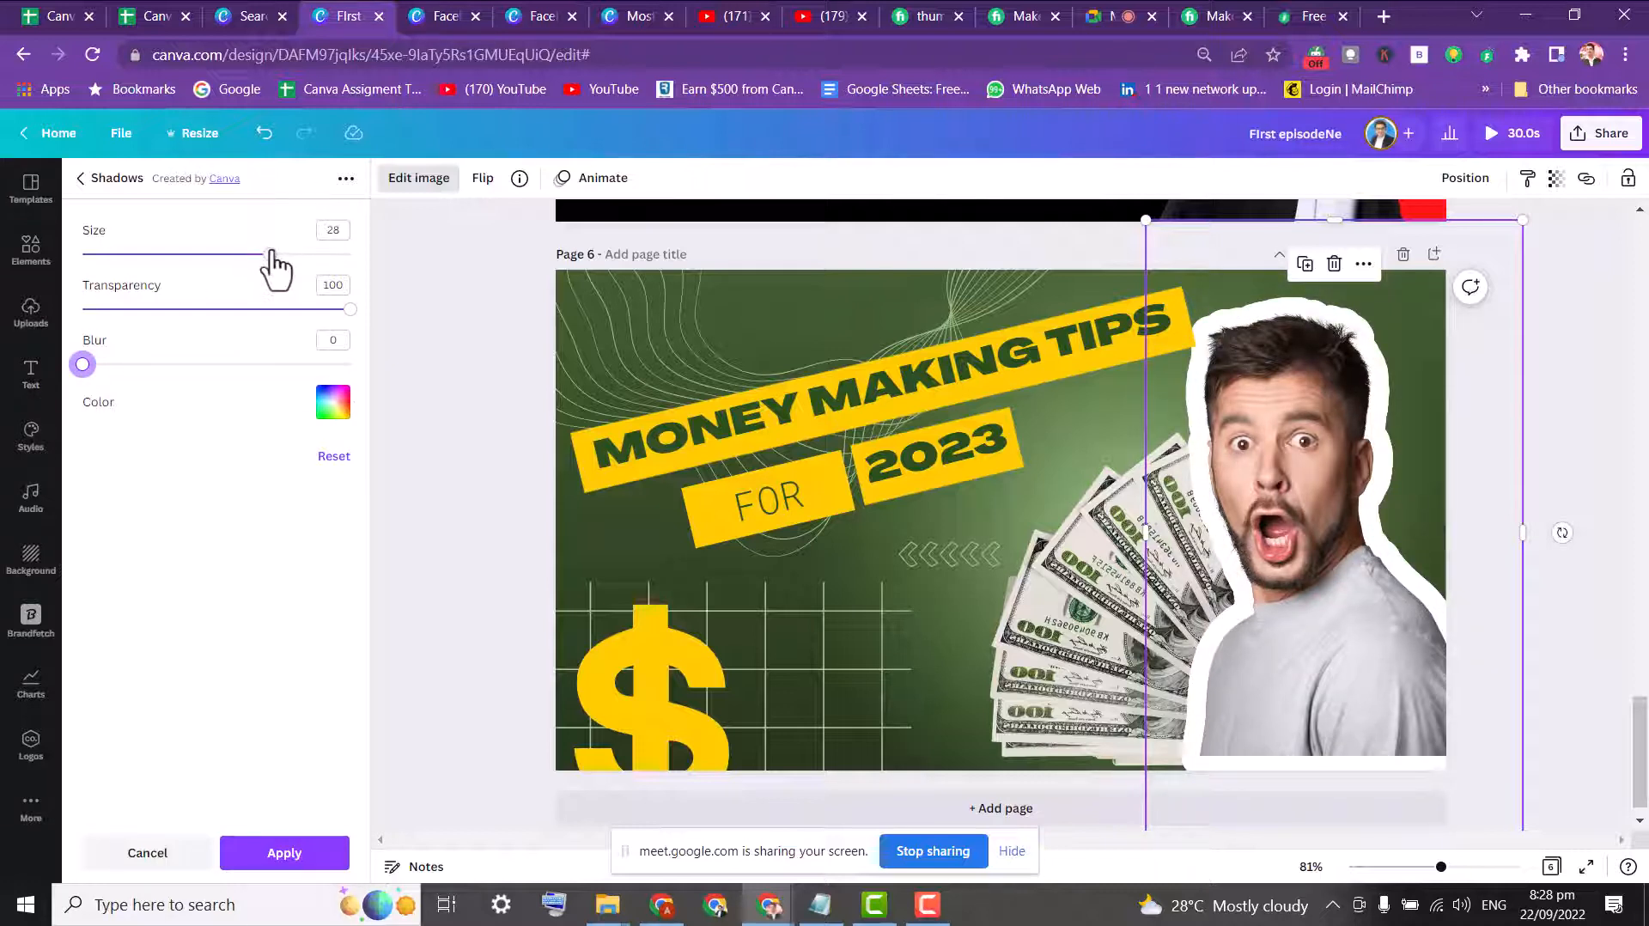
drag(271, 255, 167, 270)
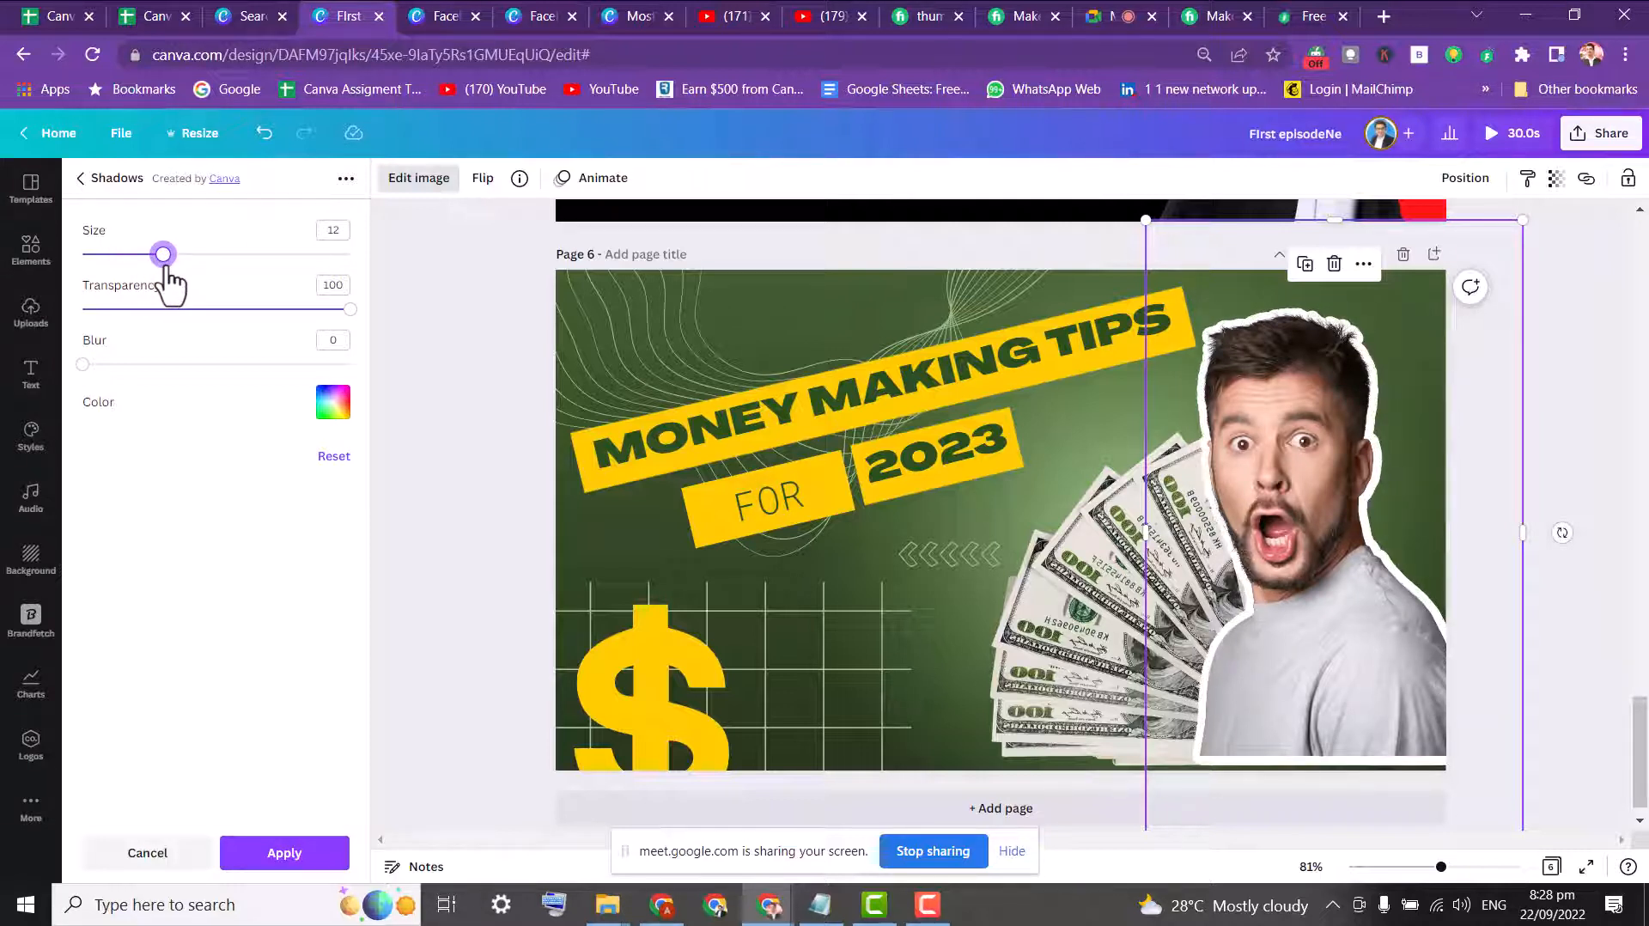
click(461, 320)
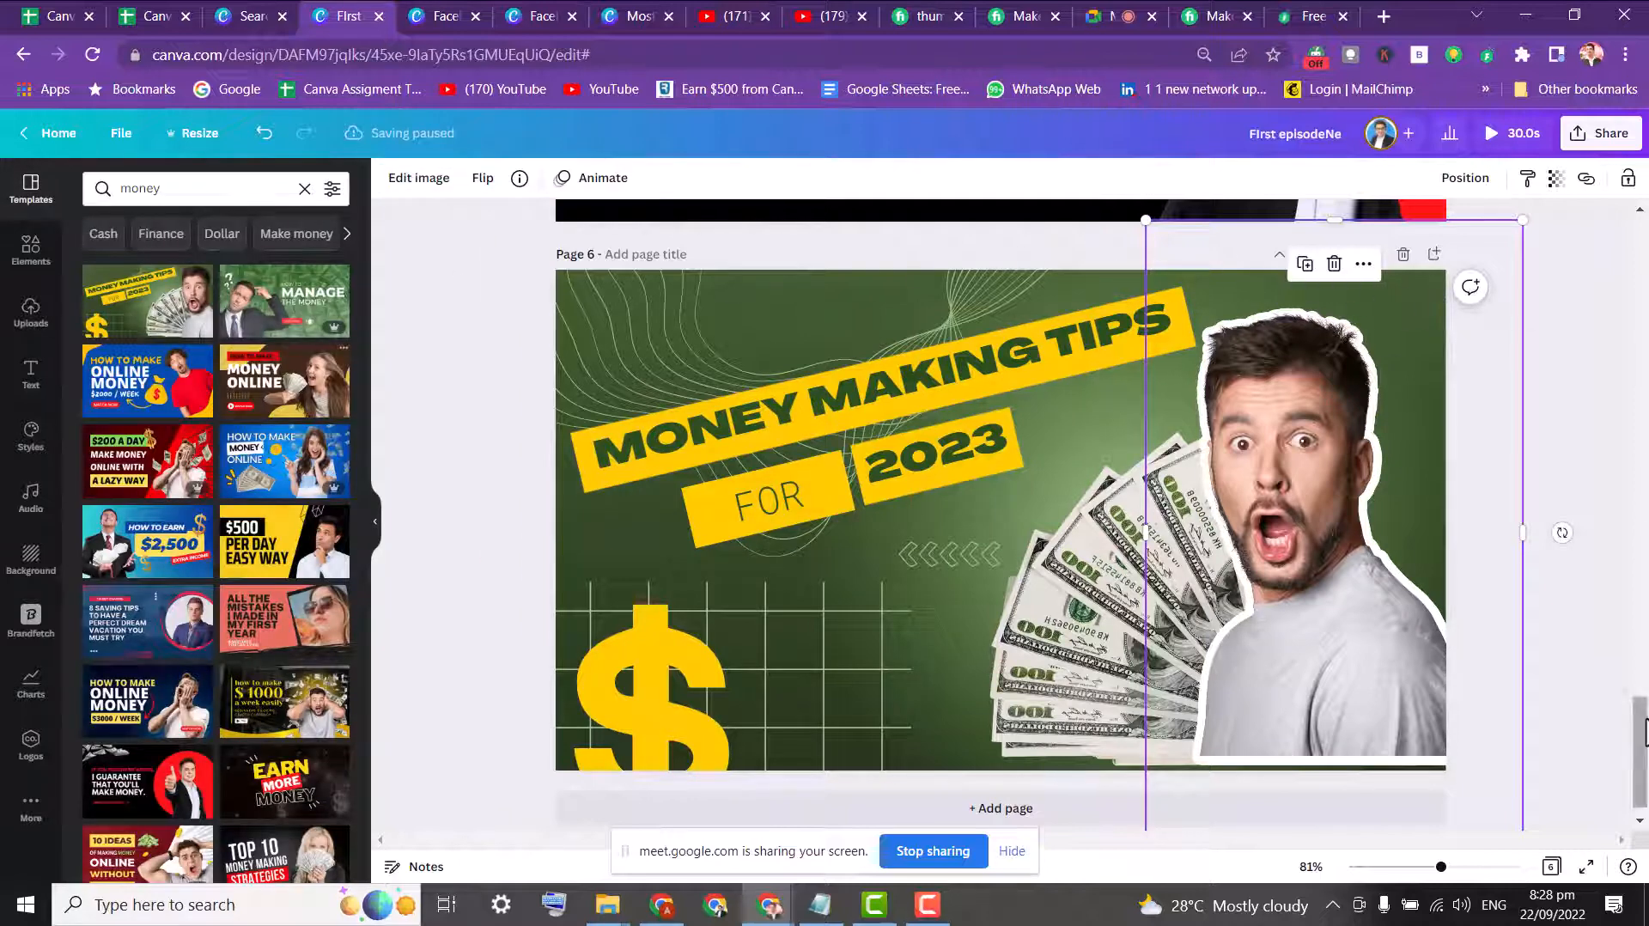
- Apply a Glow shadow to the thumbs-up man's photo on page 5 and colour the glow golden yellow
drag(1639, 721, 1617, 632)
click(1212, 526)
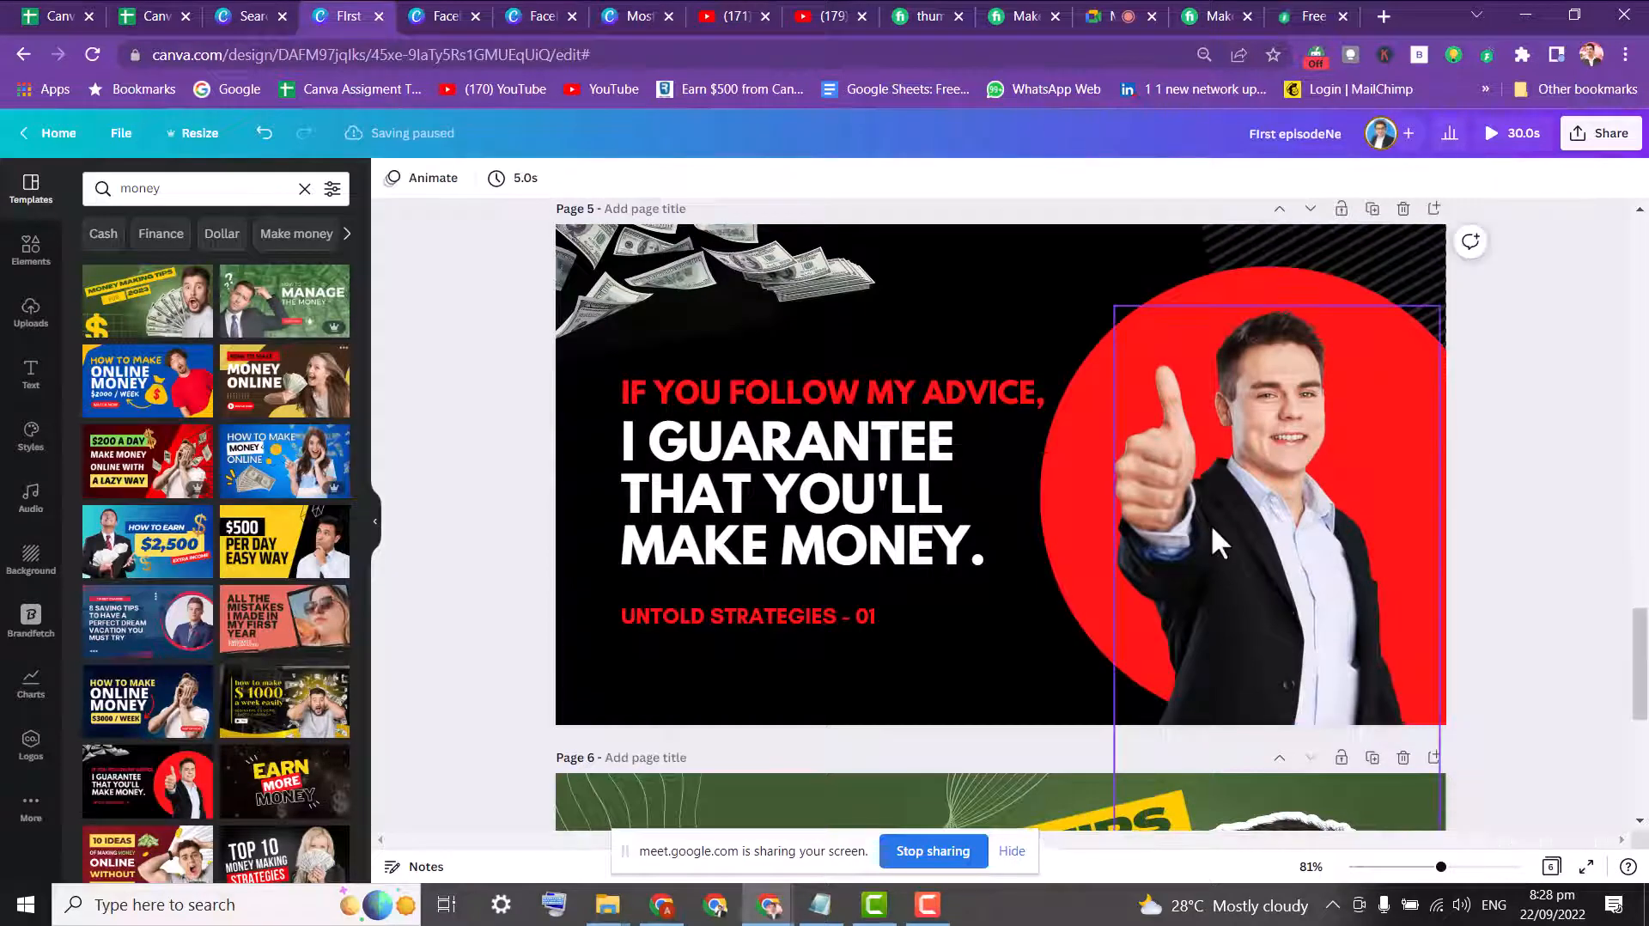
click(1144, 470)
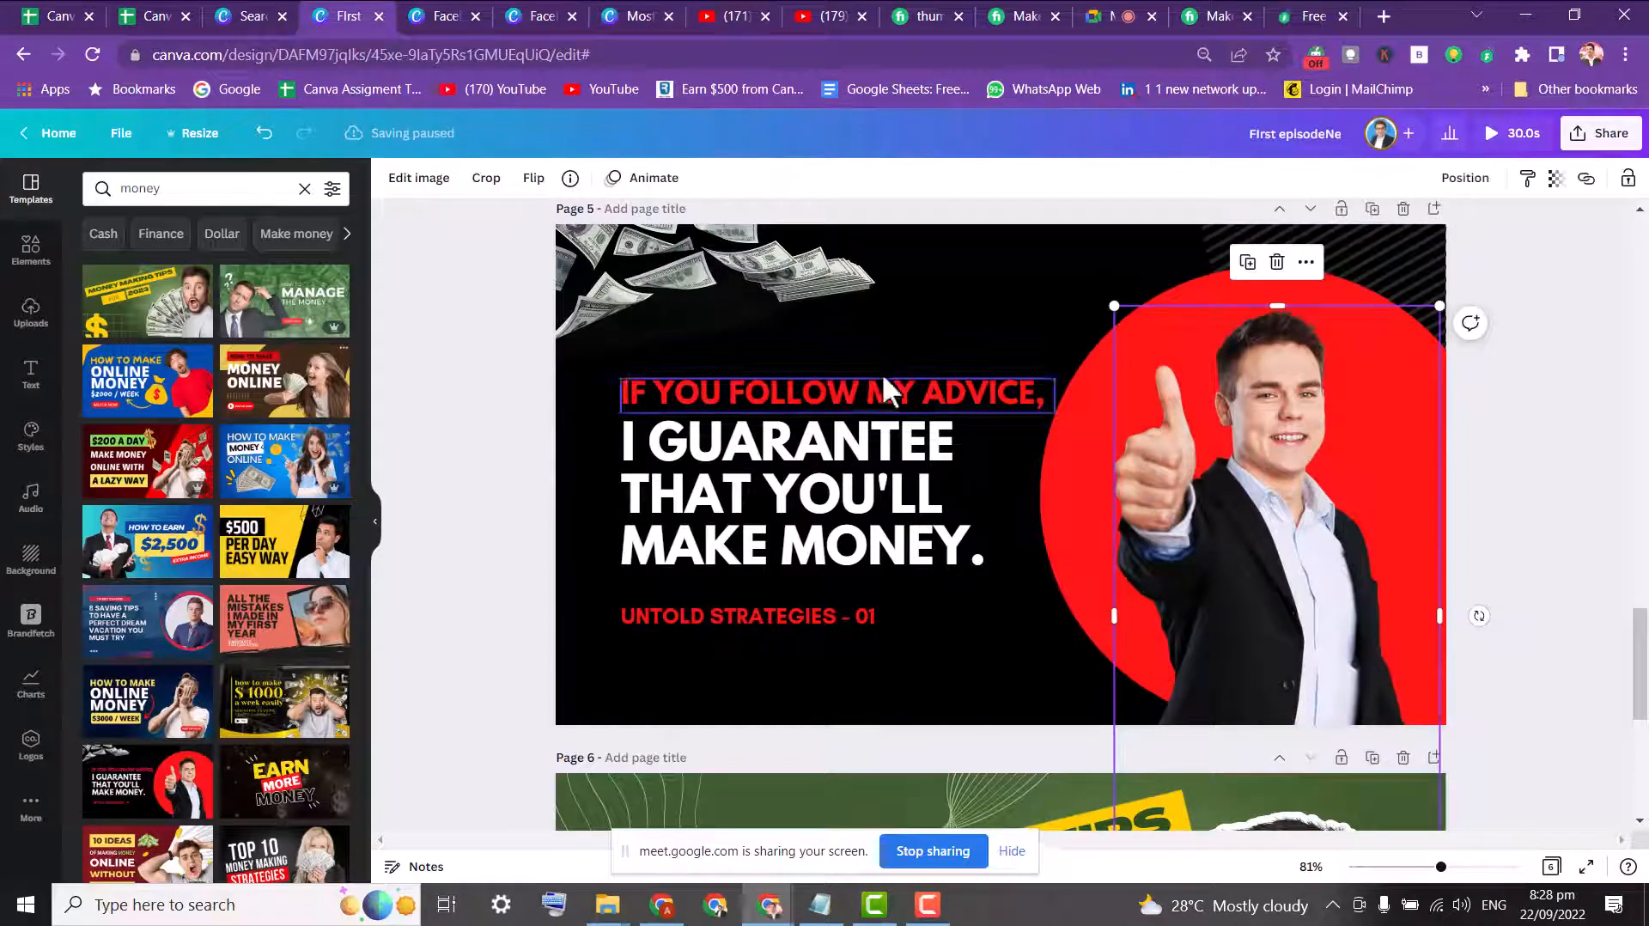
click(434, 183)
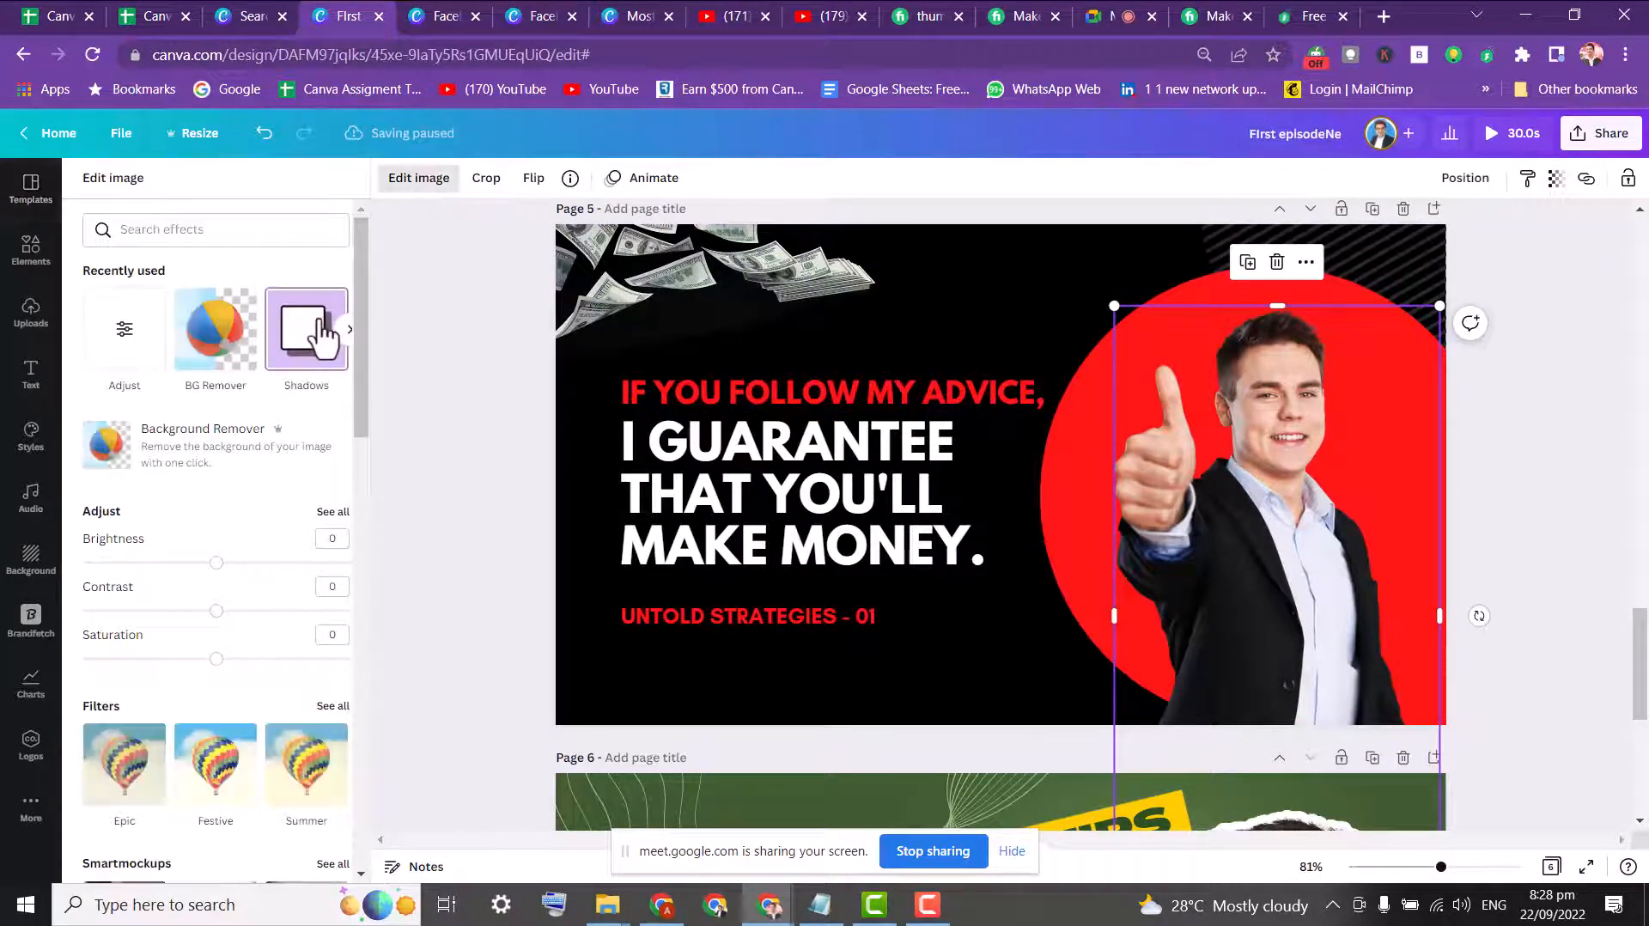
click(322, 329)
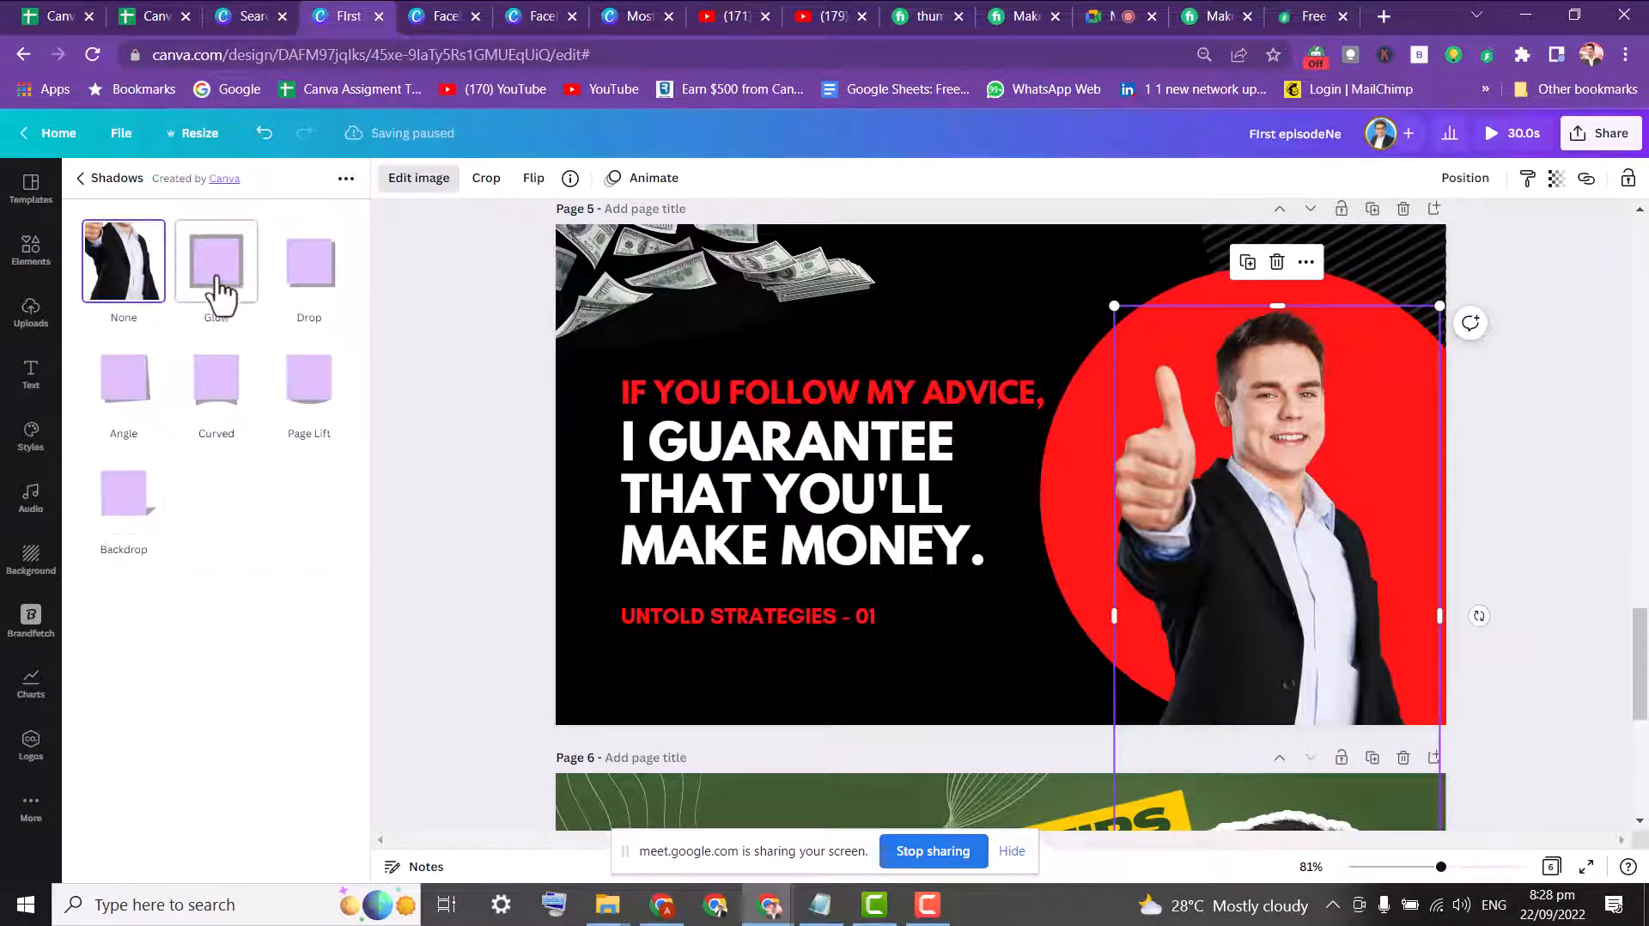
click(217, 291)
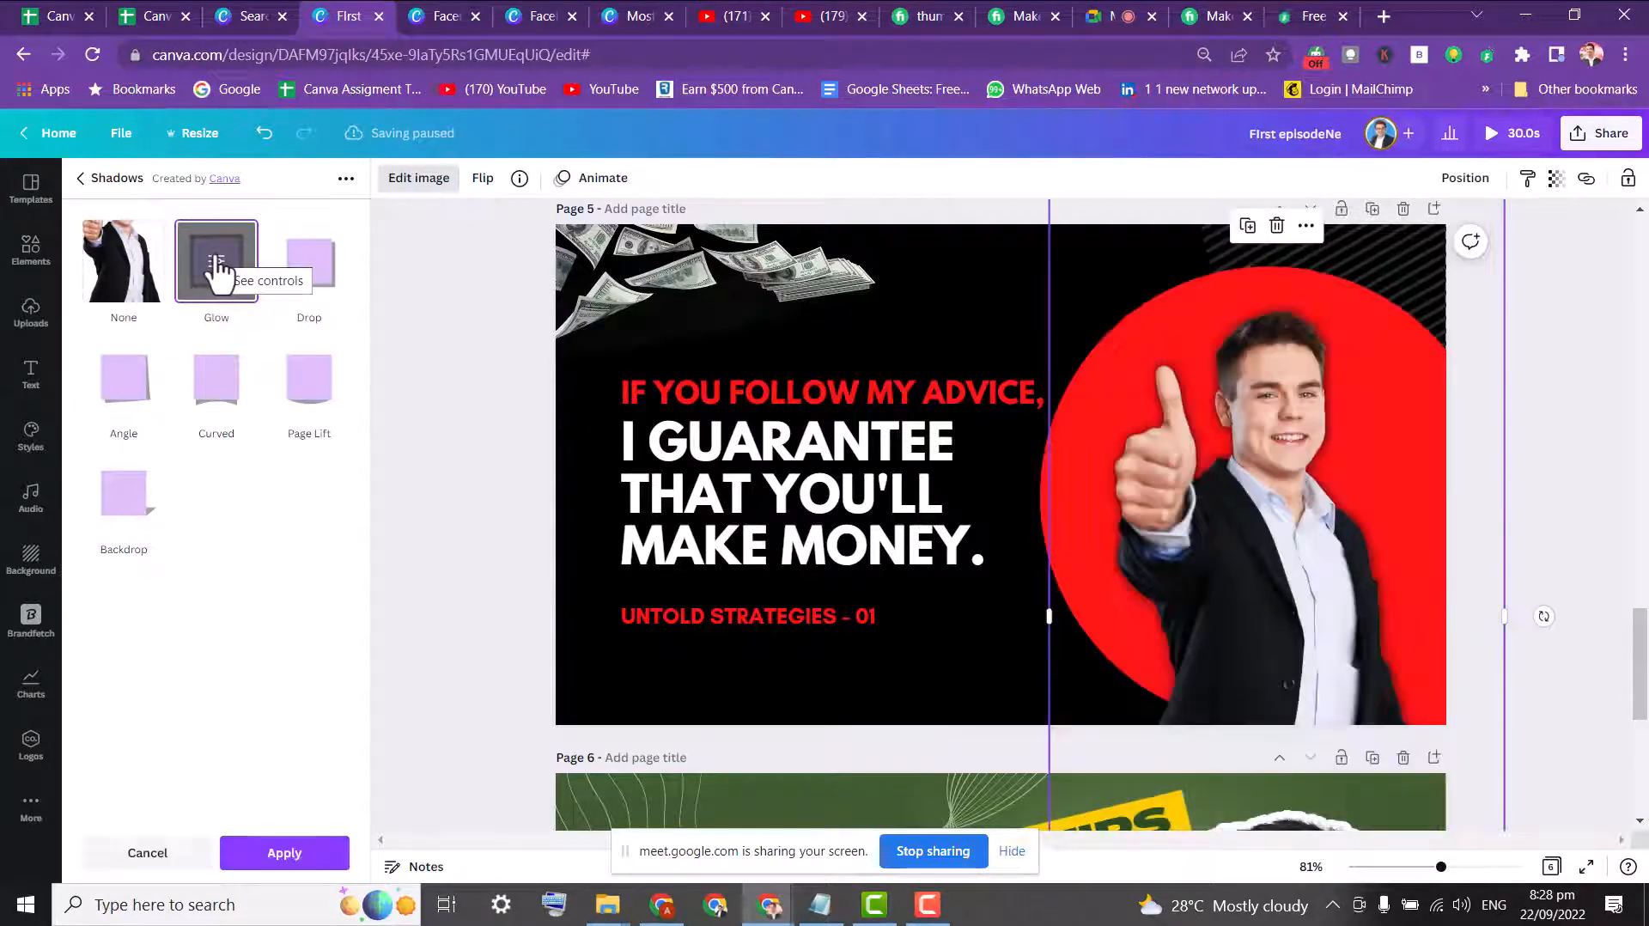
click(216, 269)
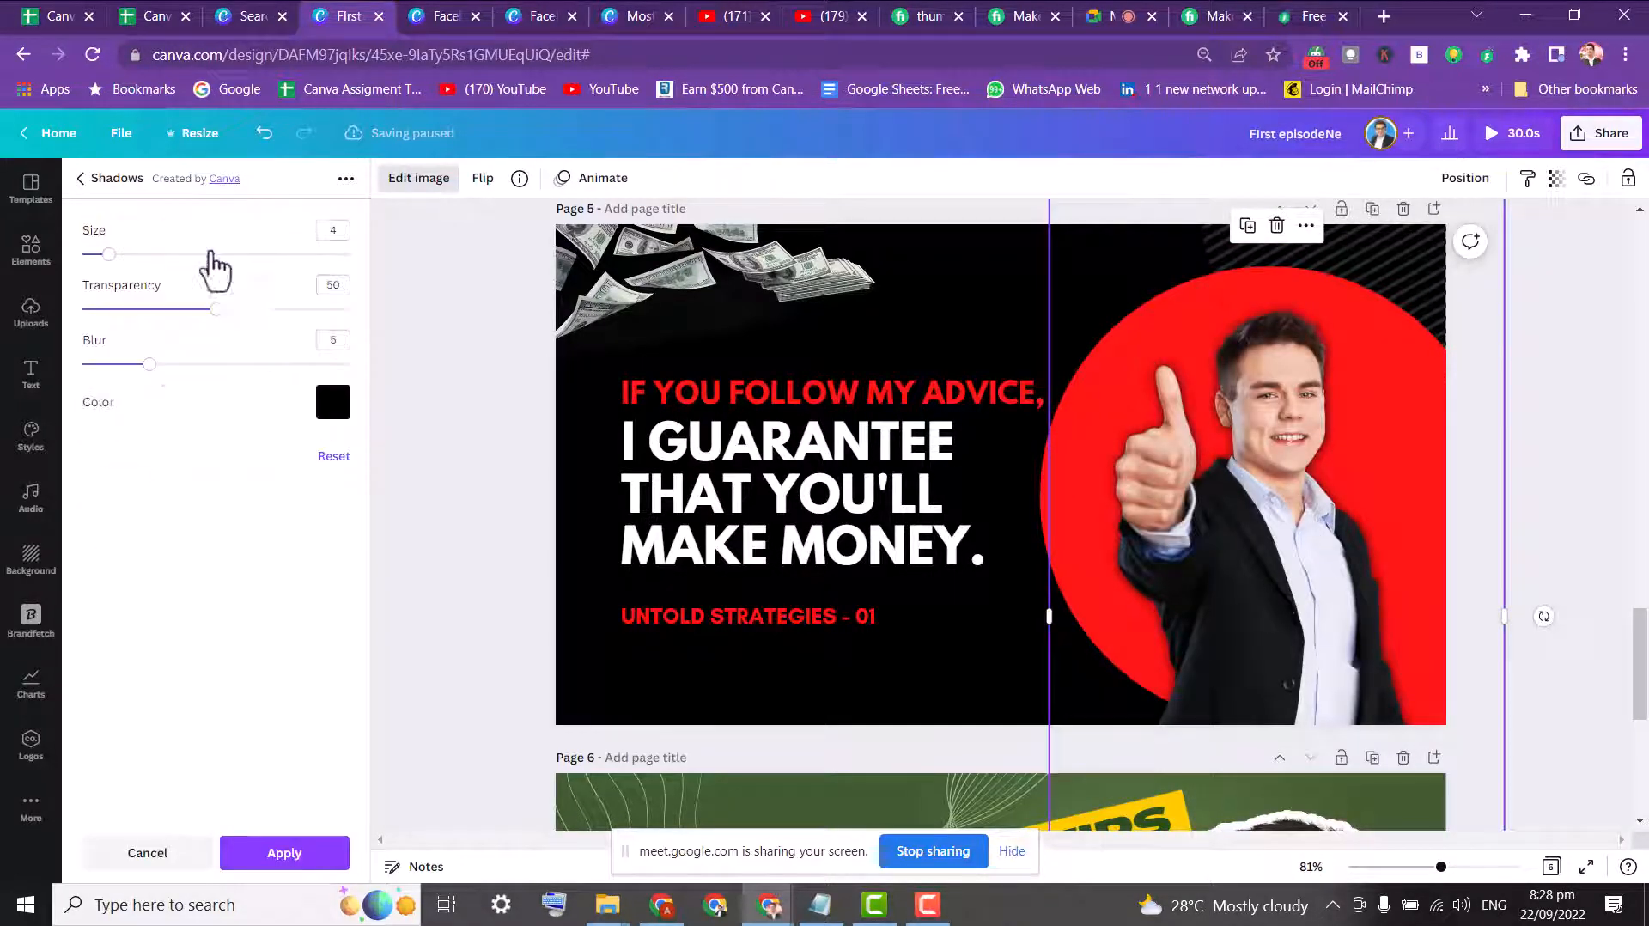
click(336, 407)
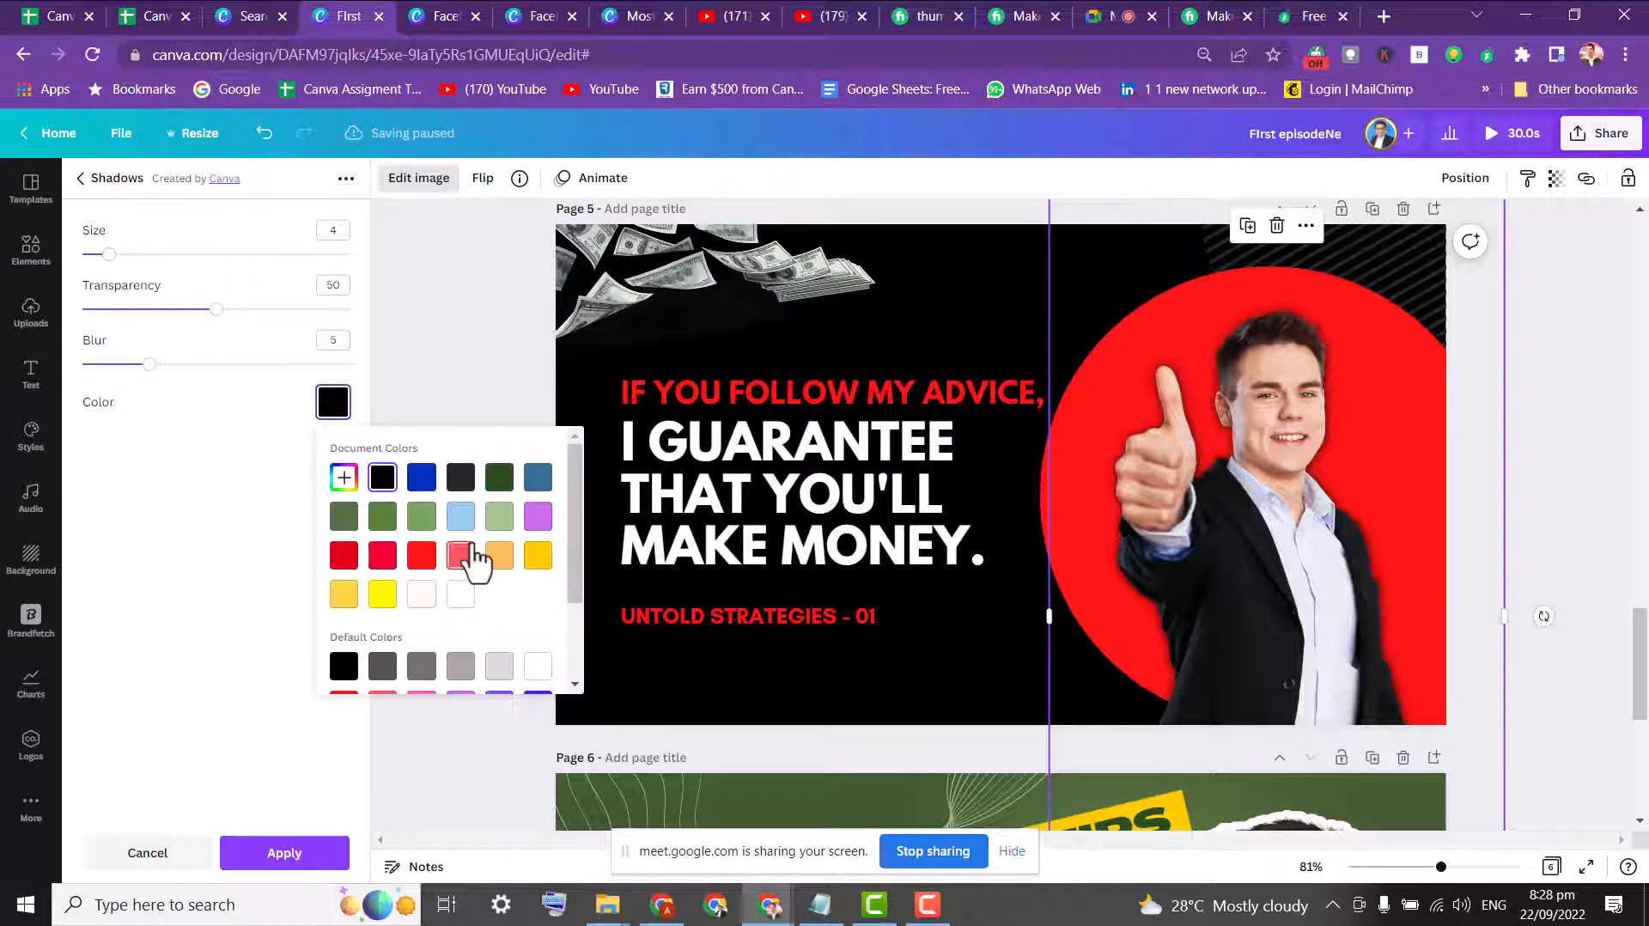
click(538, 557)
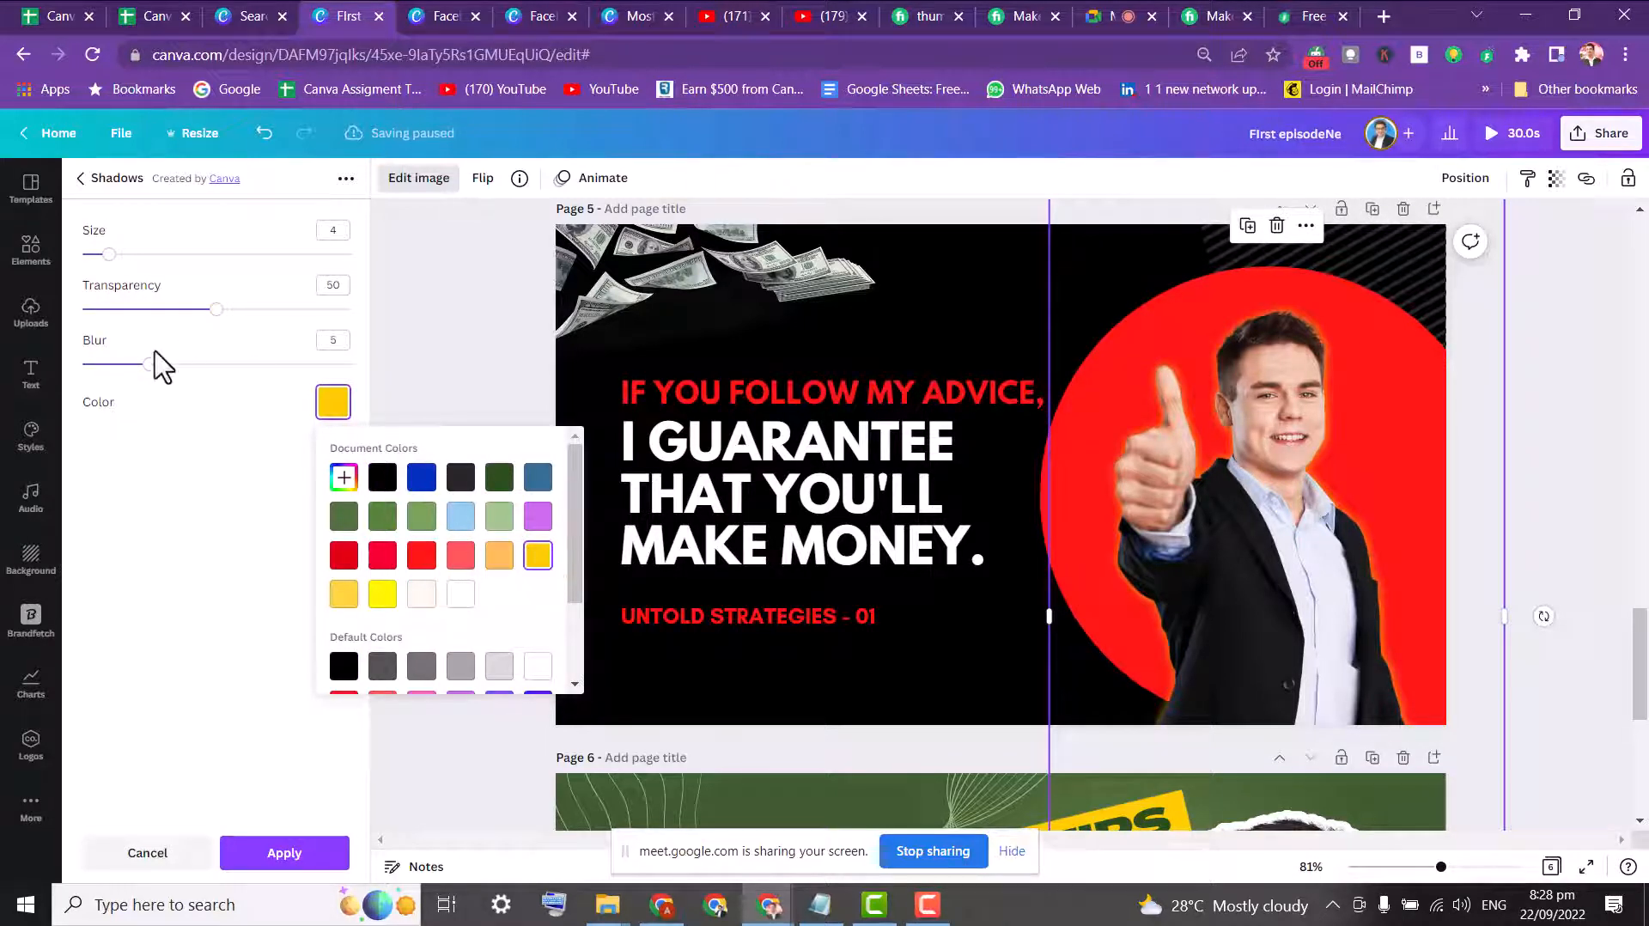
- Soften and widen the yellow glow with blur 20, size 29 and transparency 80 after trying 100, and apply it
drag(142, 364, 383, 409)
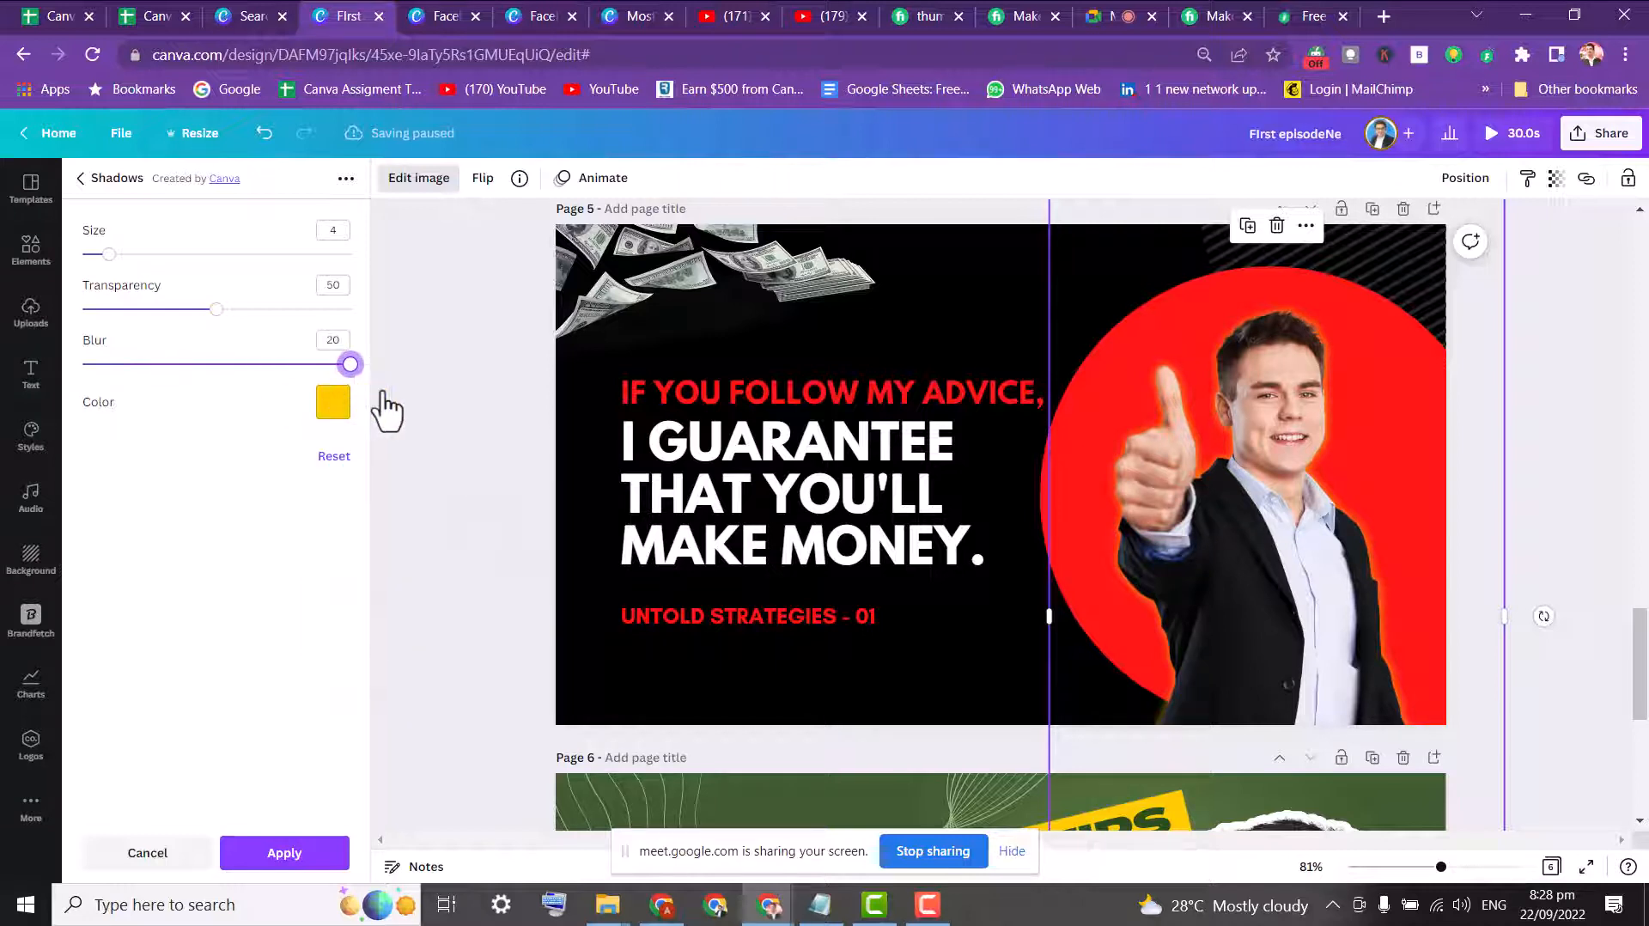
drag(148, 255, 276, 255)
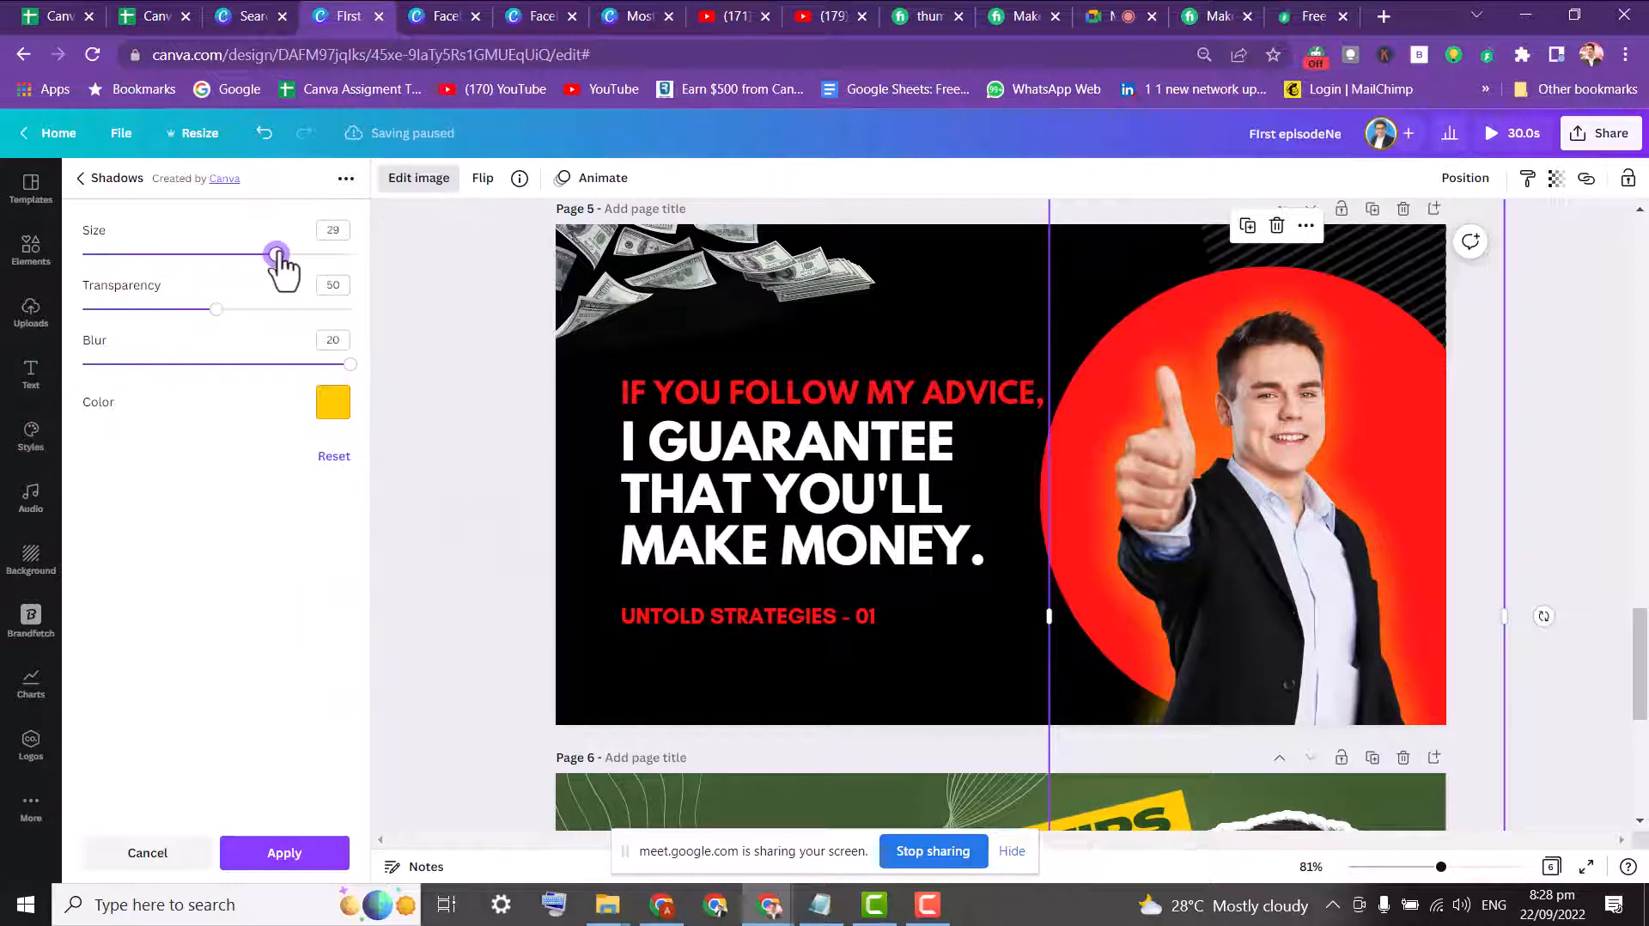
drag(215, 309, 361, 338)
click(357, 316)
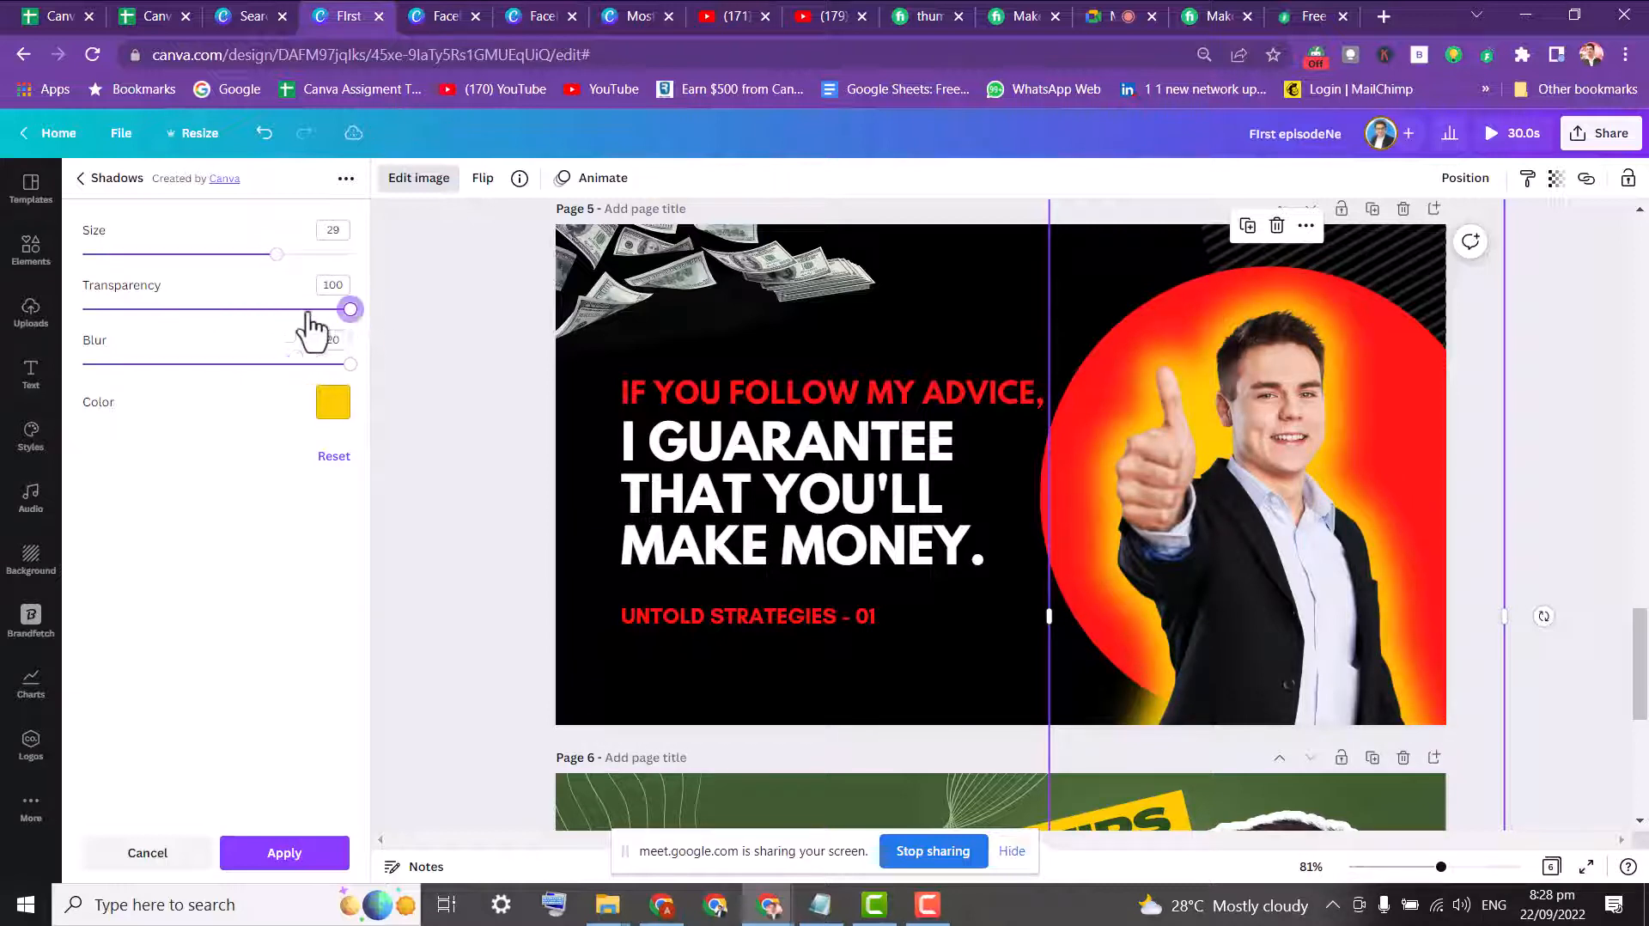
drag(349, 313, 292, 322)
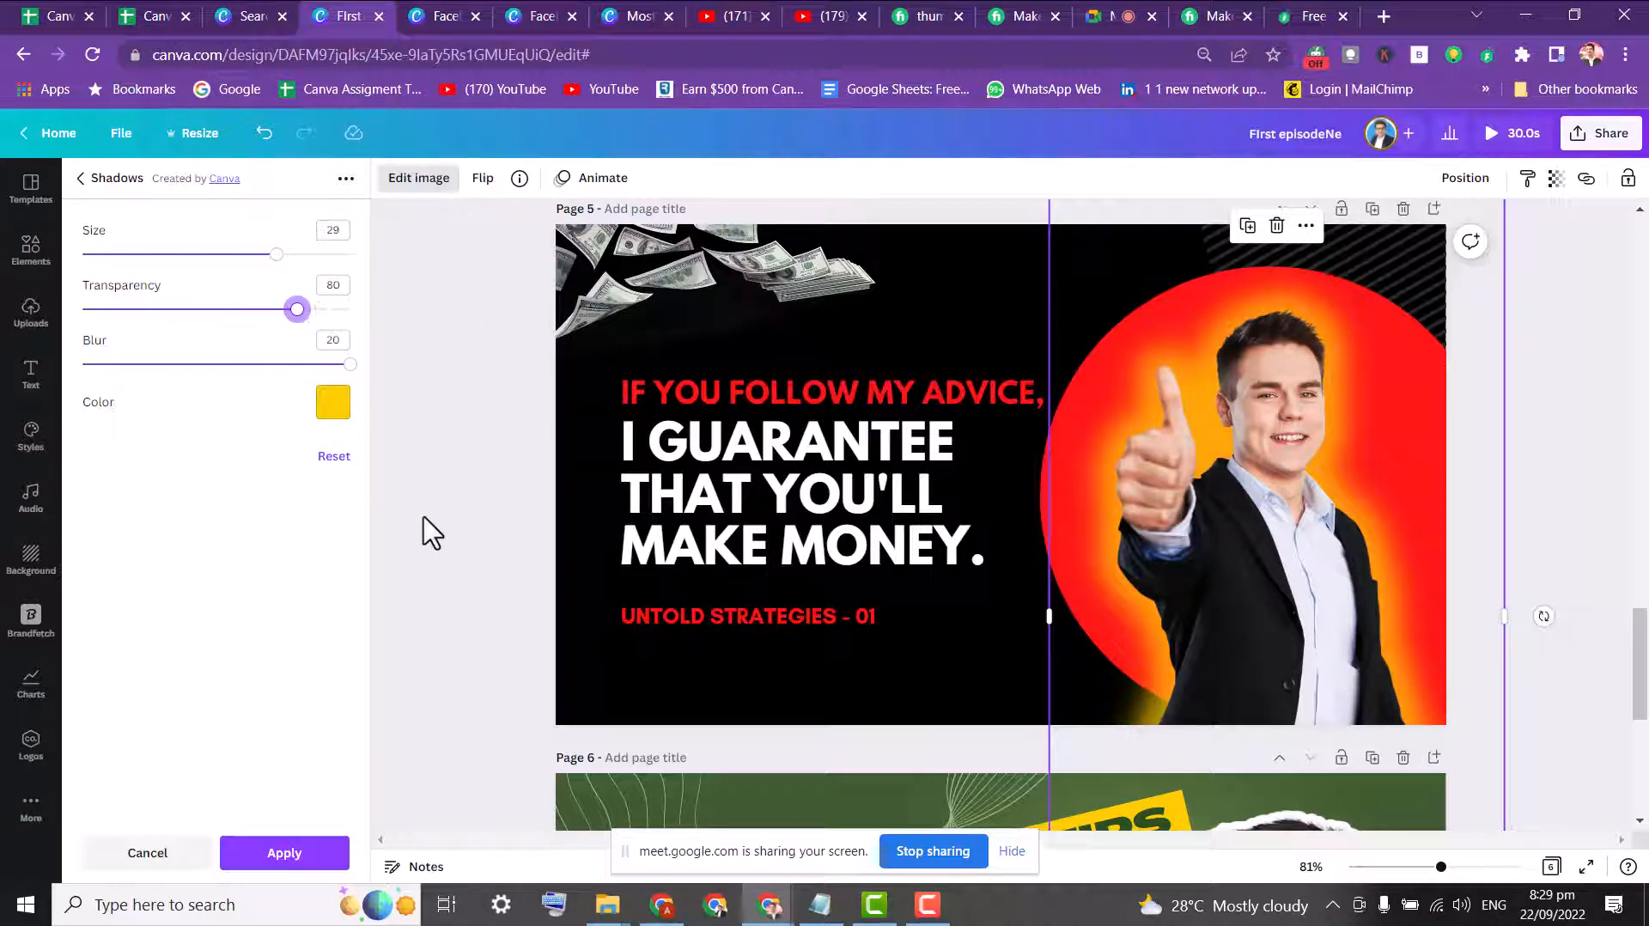
click(284, 852)
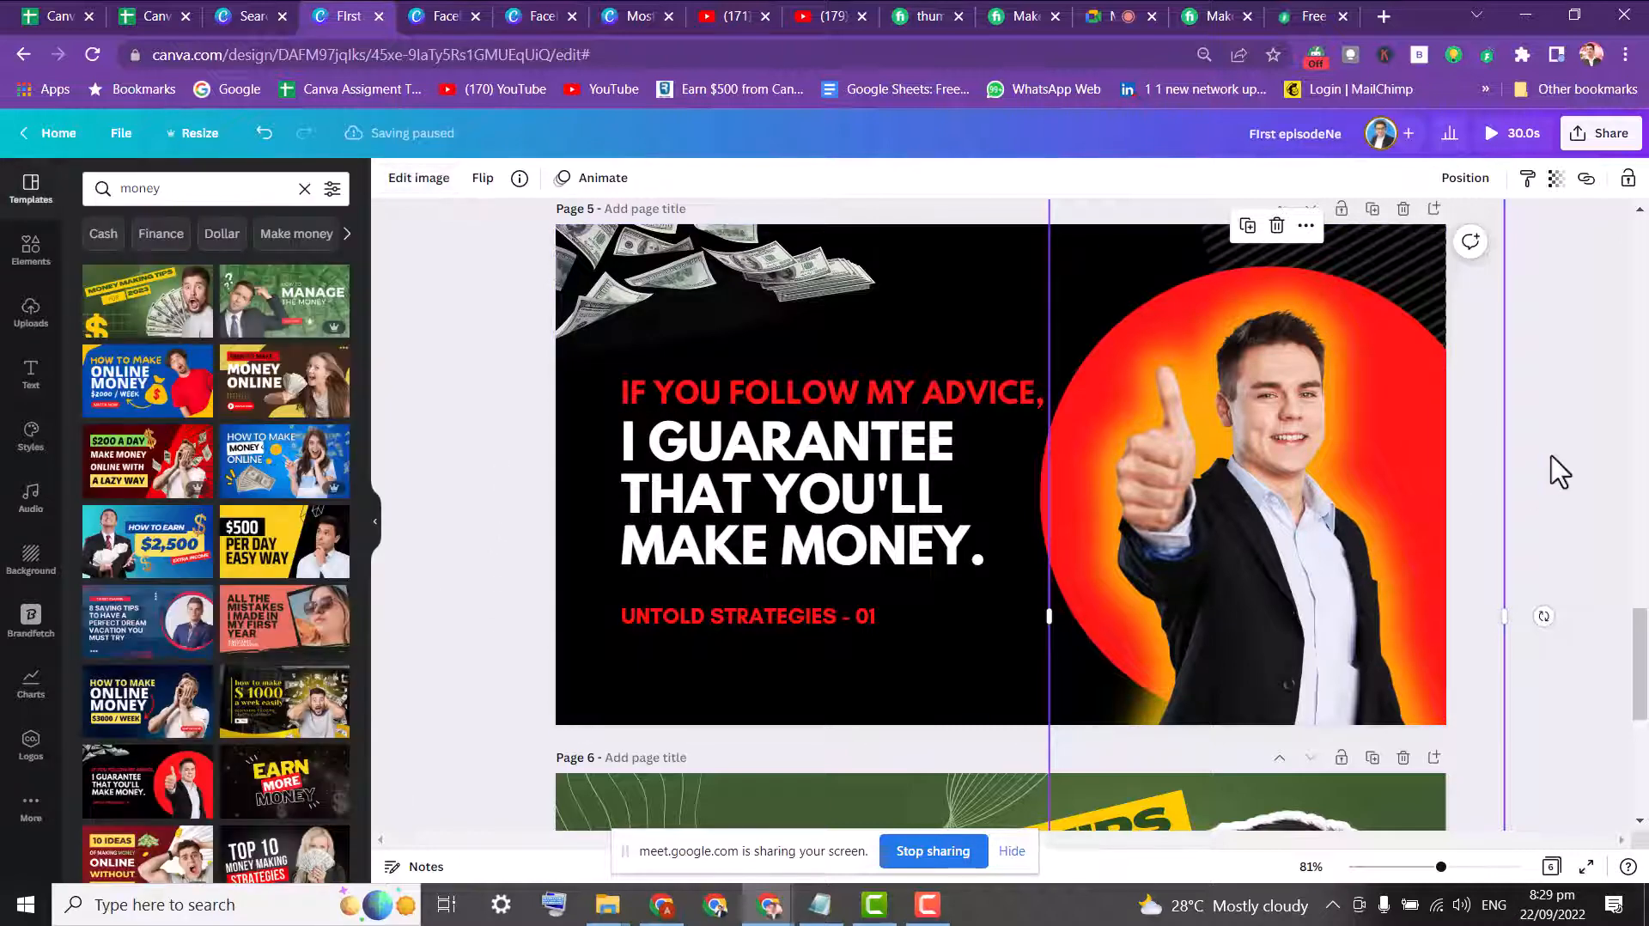
- Add page 7 after the last page and fill it with the yellow "$500 per day easy way" template
scroll(1644, 633, down, 5)
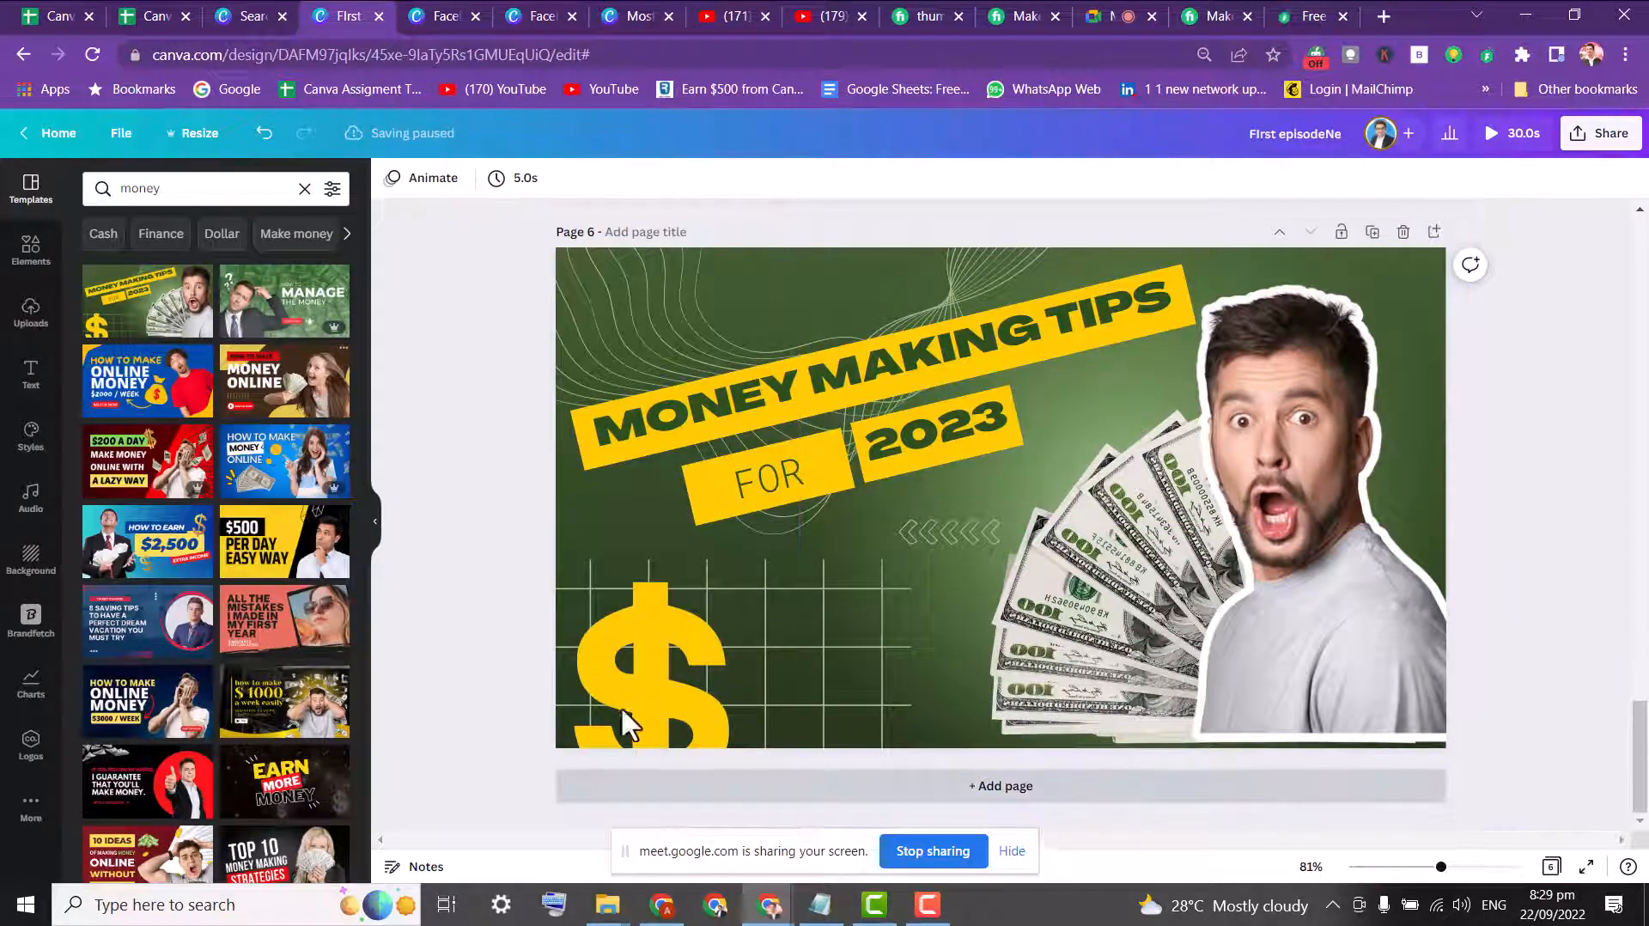
click(767, 796)
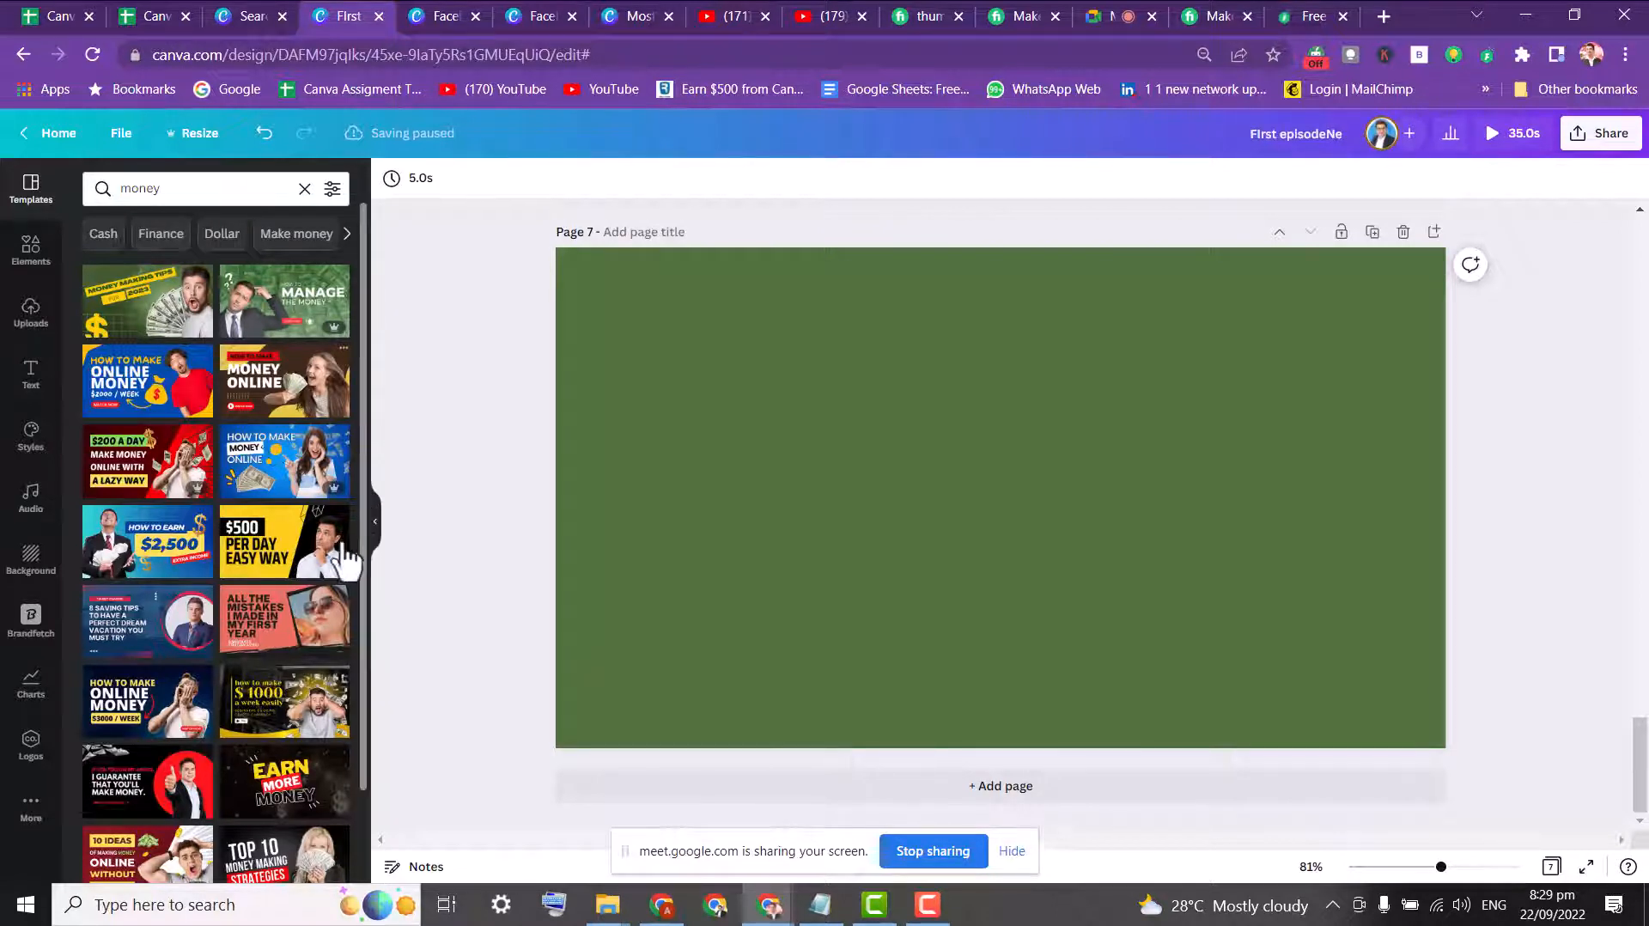
click(292, 549)
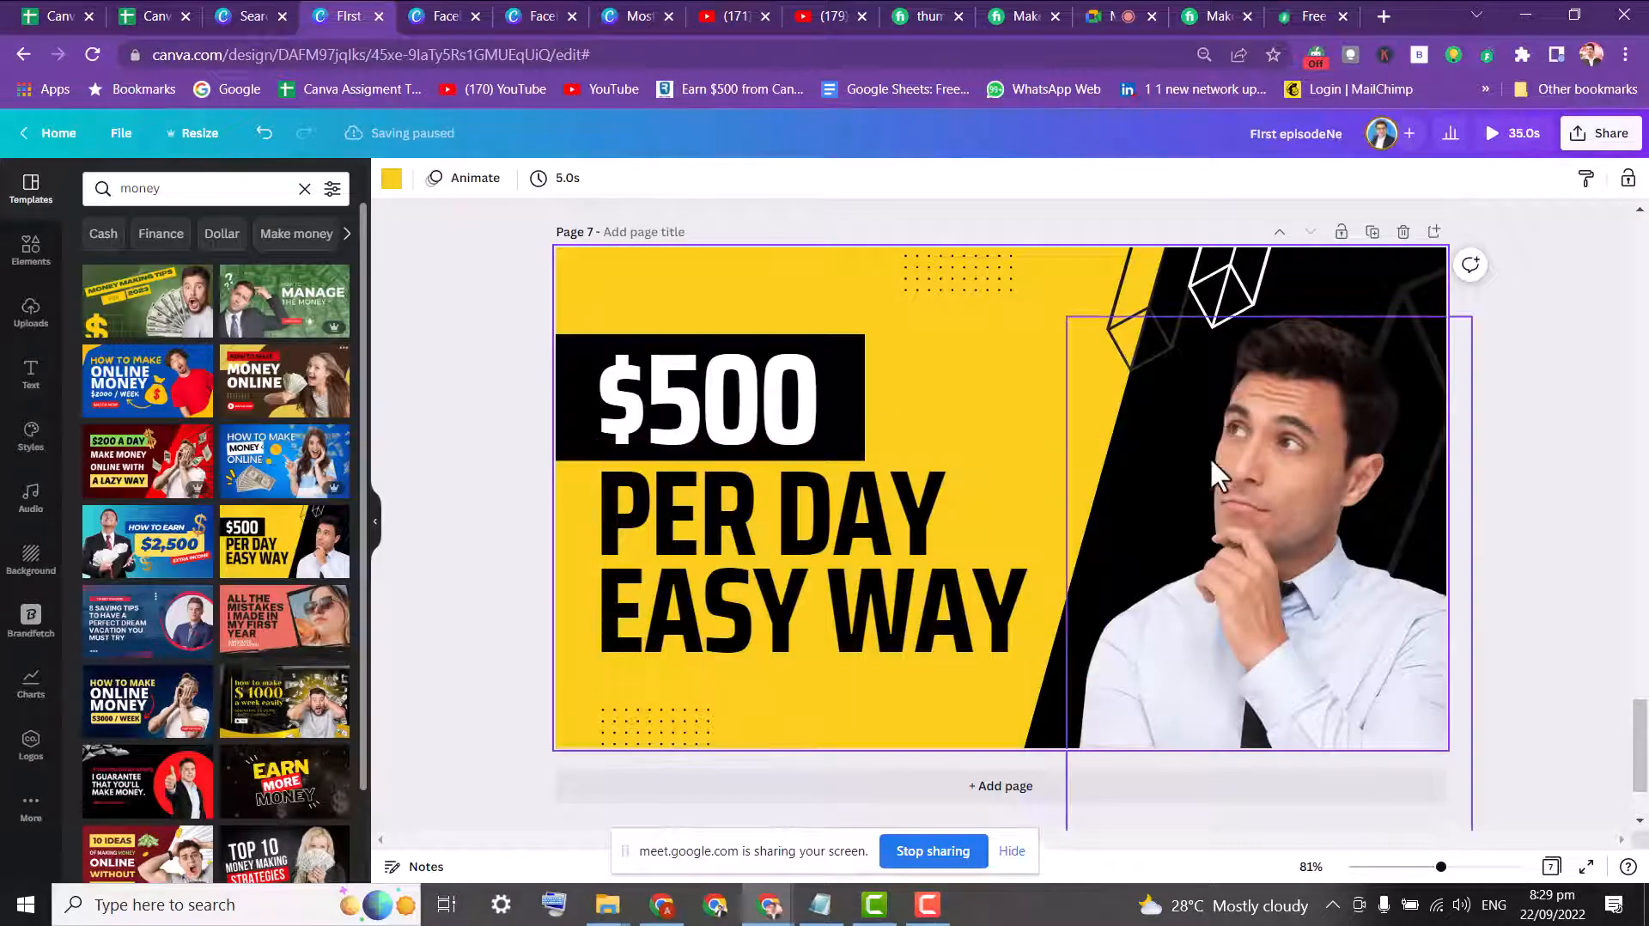
- Replace the thinking man's photo on page 7 with the uploaded cut-out of the man in glasses, placed on the black area
click(1233, 480)
drag(1317, 464, 1262, 382)
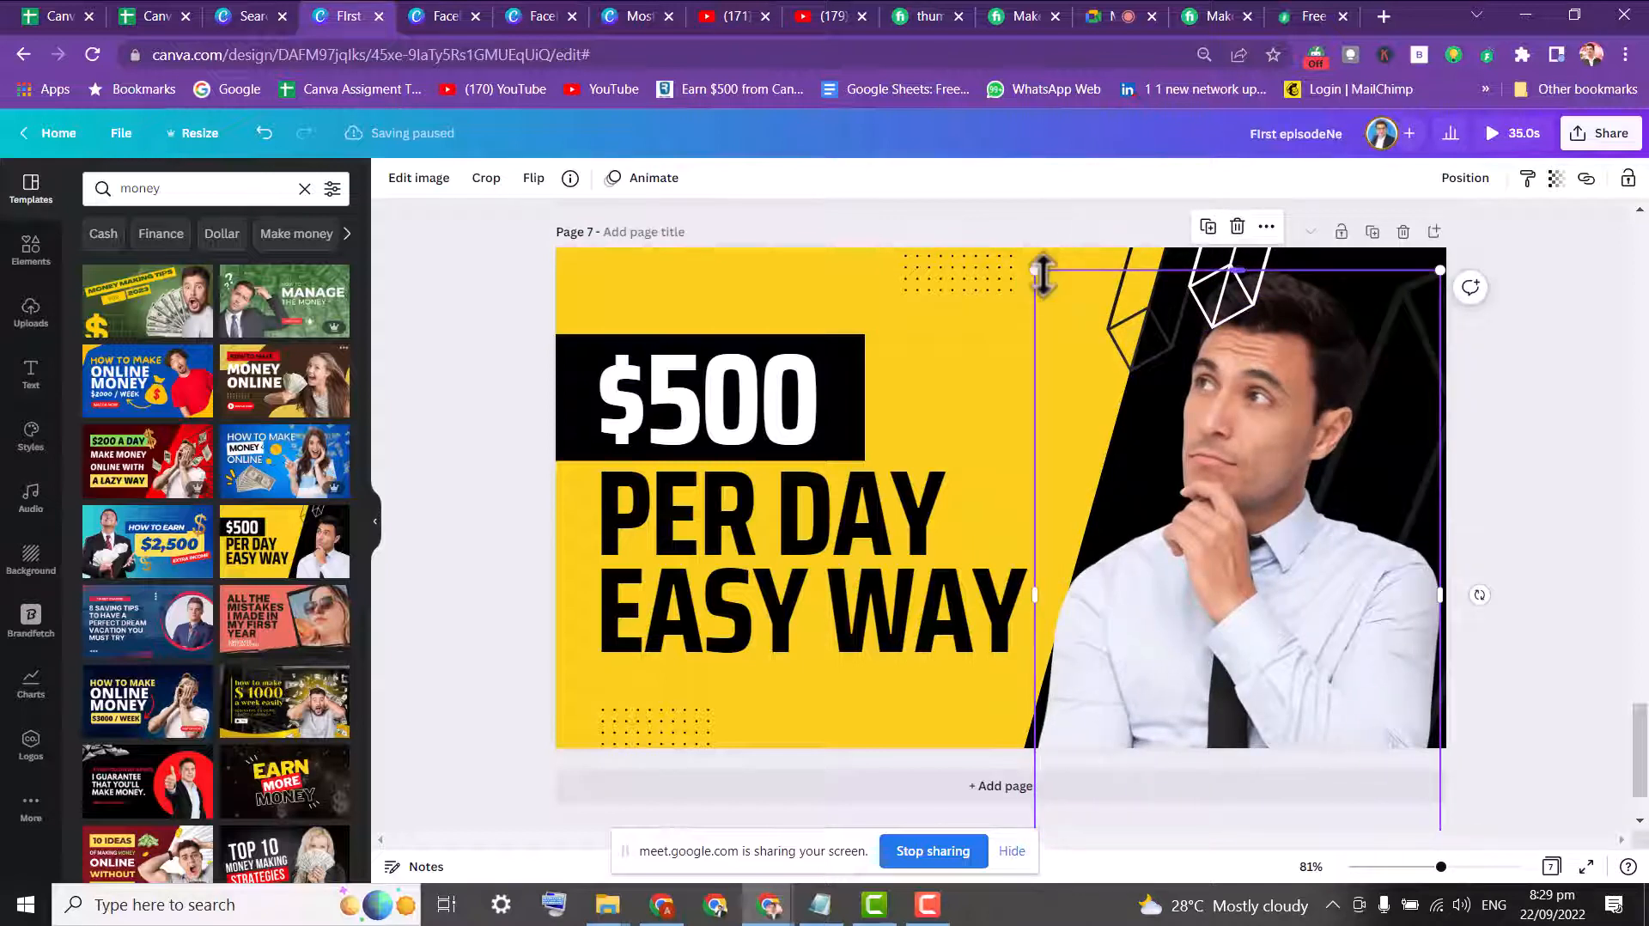
drag(1043, 276, 1203, 624)
key(Delete)
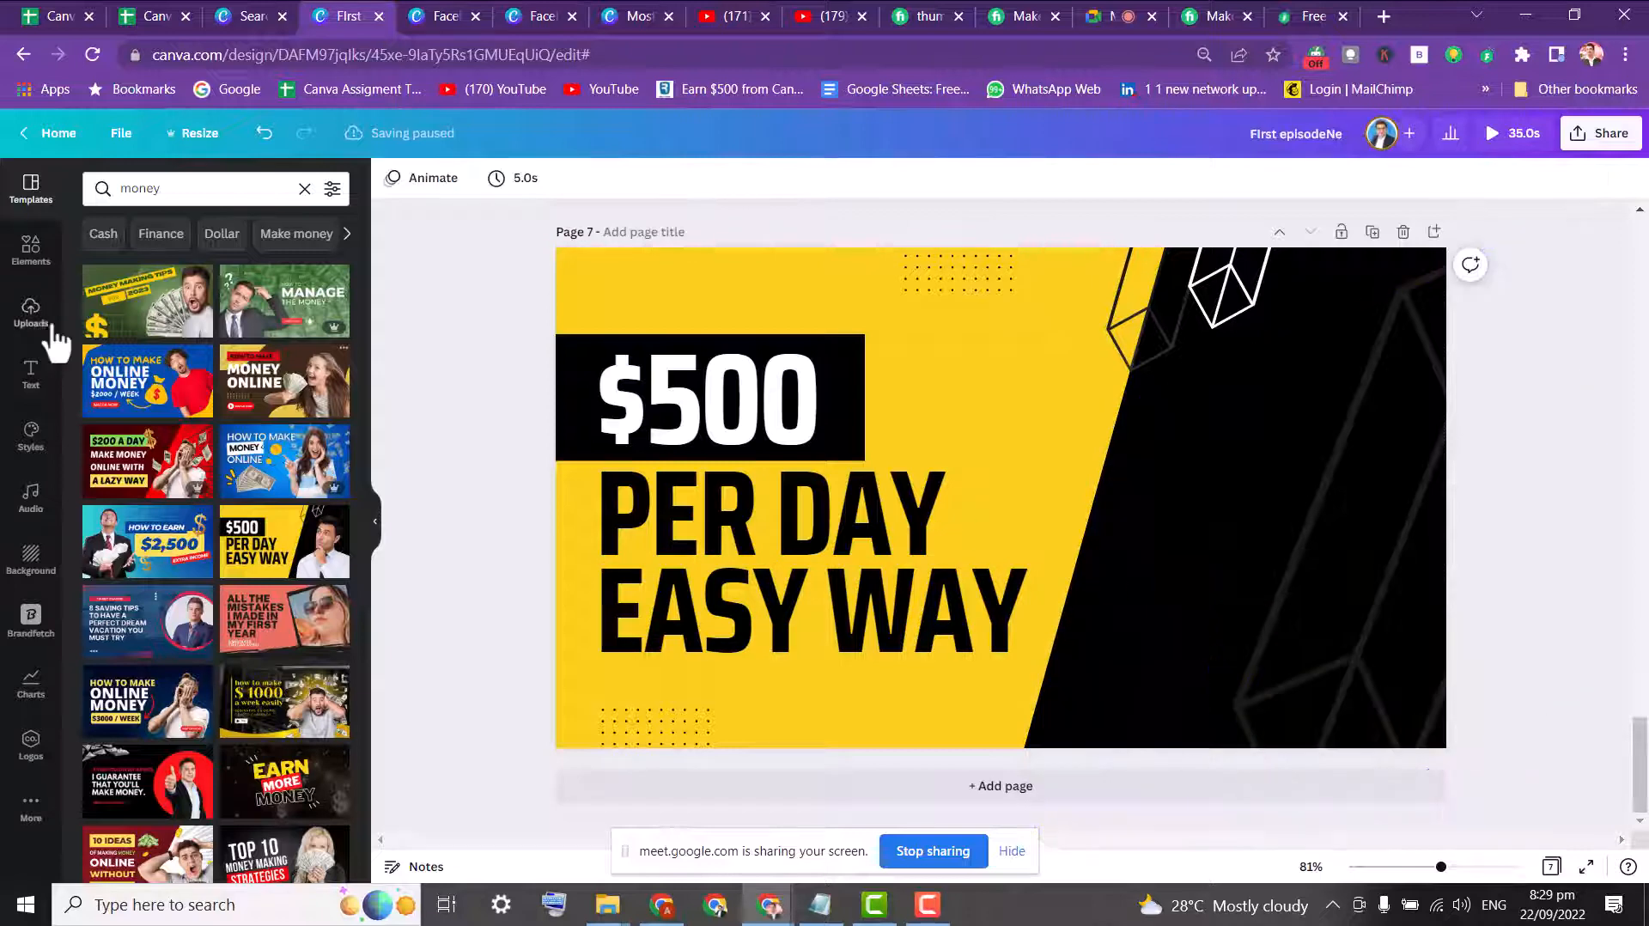
click(57, 323)
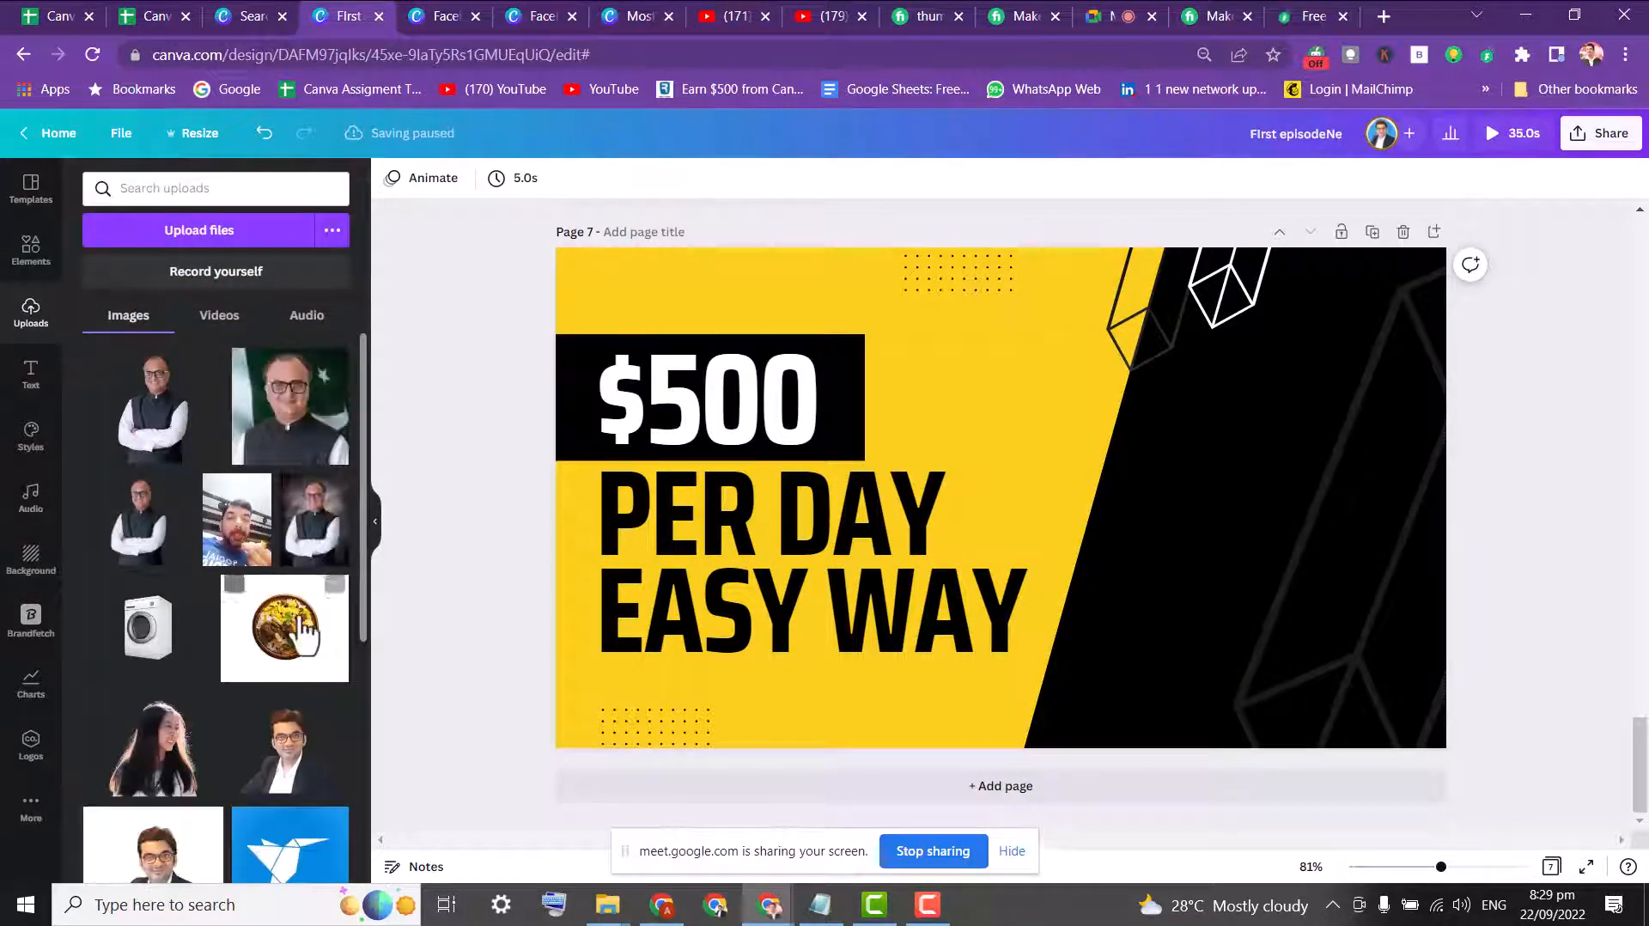
click(292, 740)
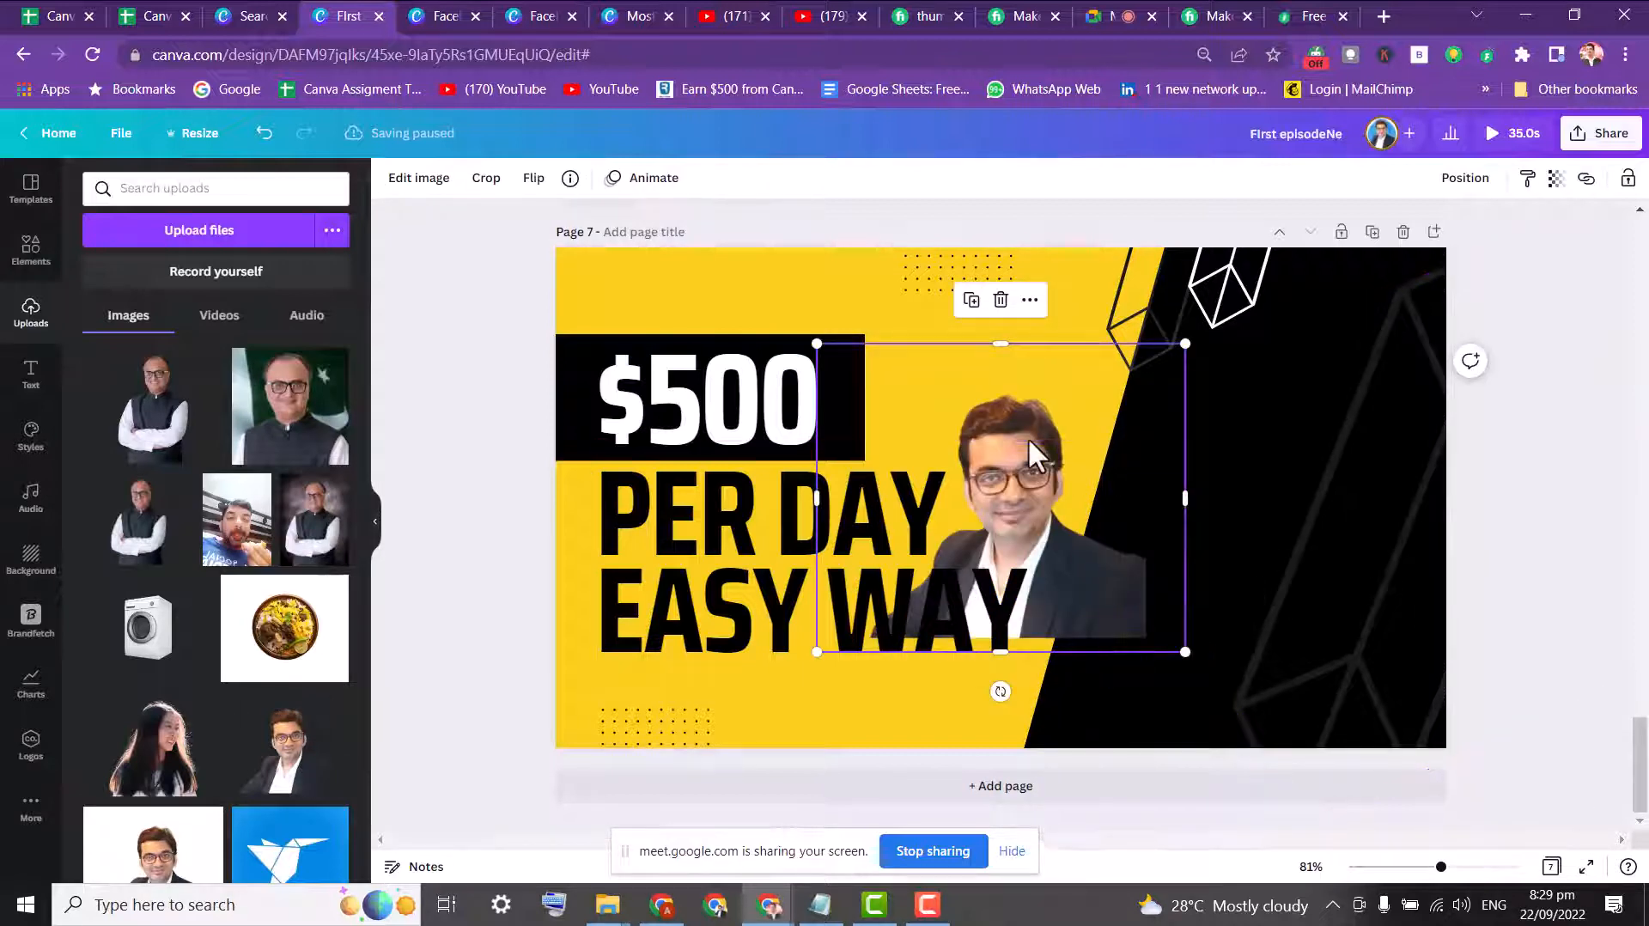
drag(1043, 414, 1384, 433)
- Shorten the headline amount in the black box on page 7 to $50
double_click(687, 382)
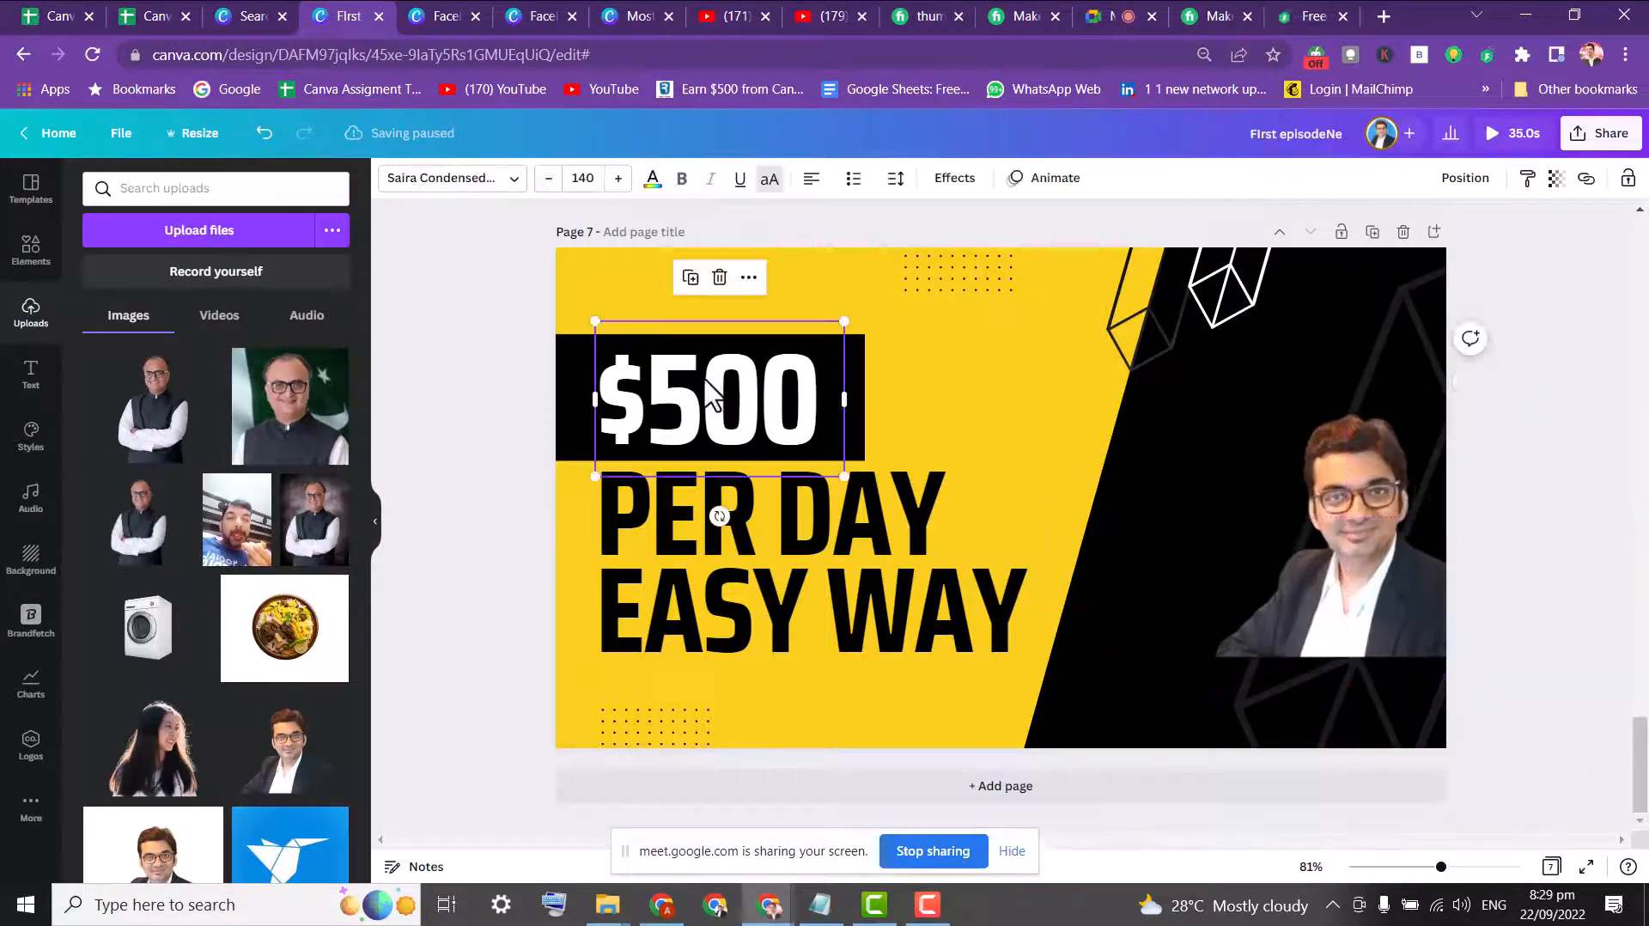
click(722, 385)
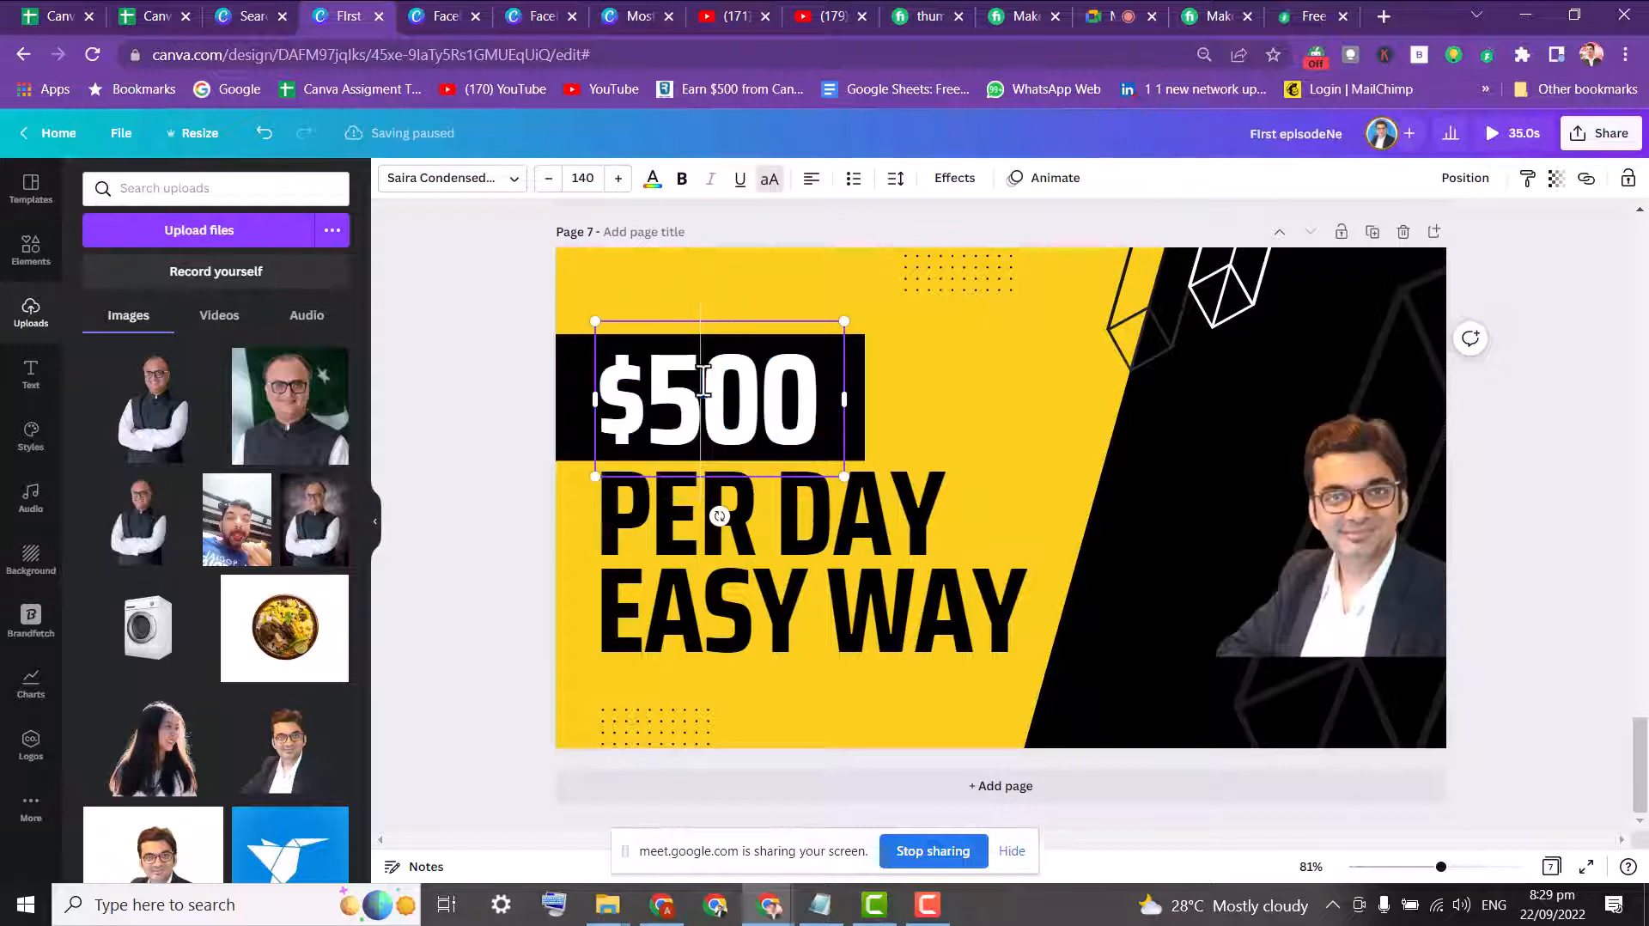
drag(770, 389, 841, 390)
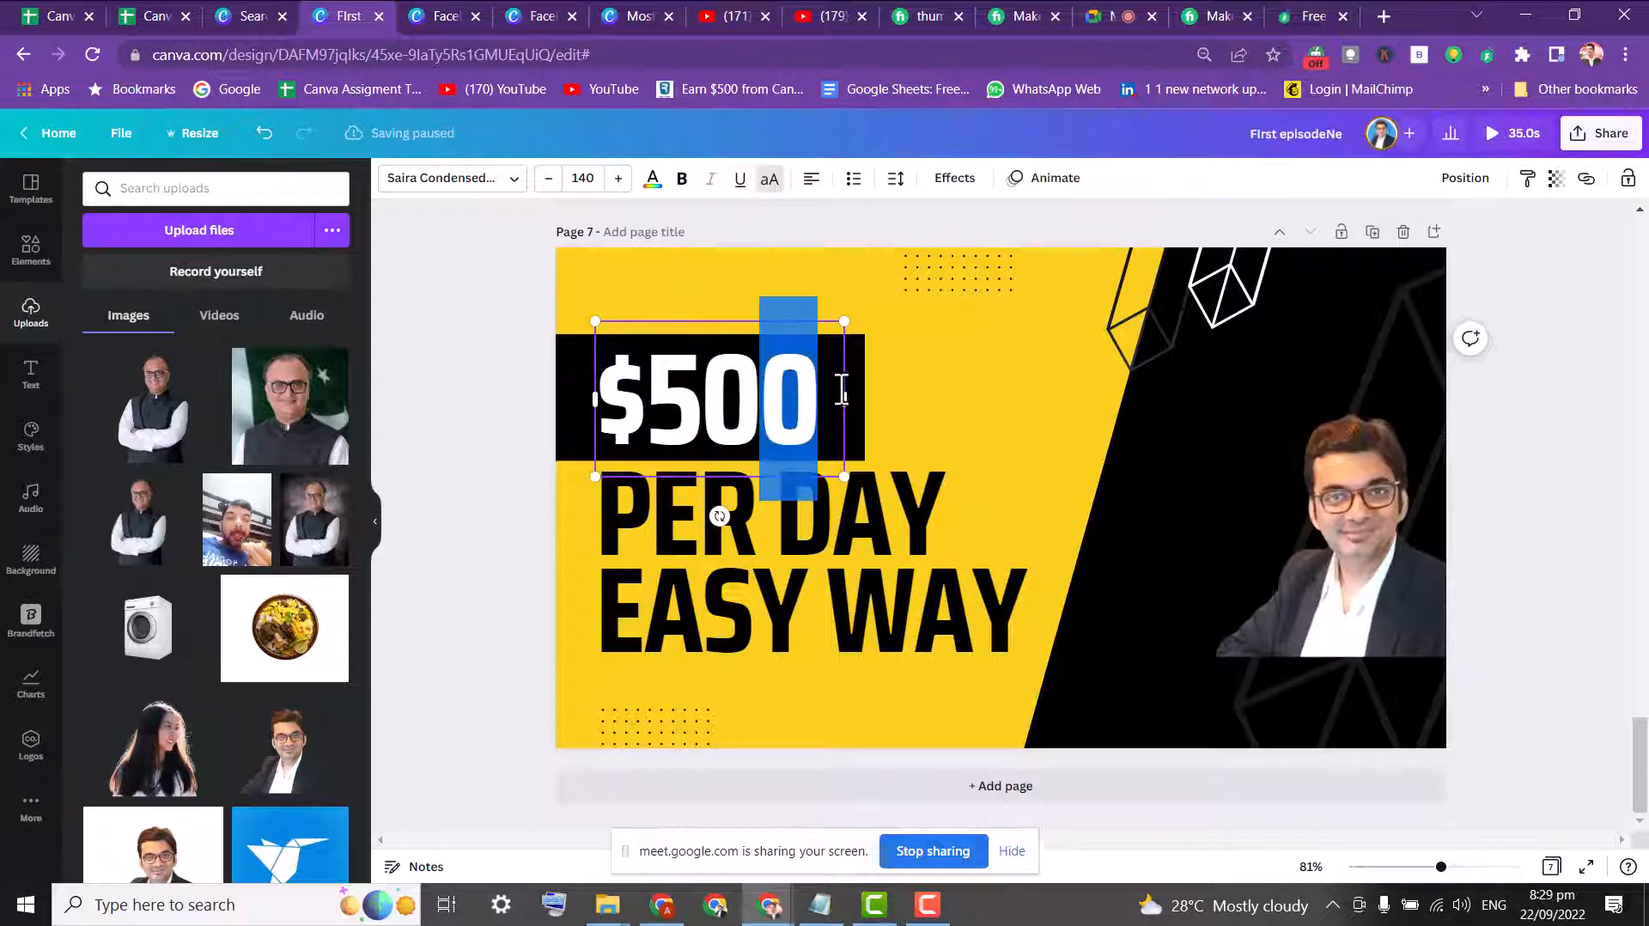
key(BackSpace)
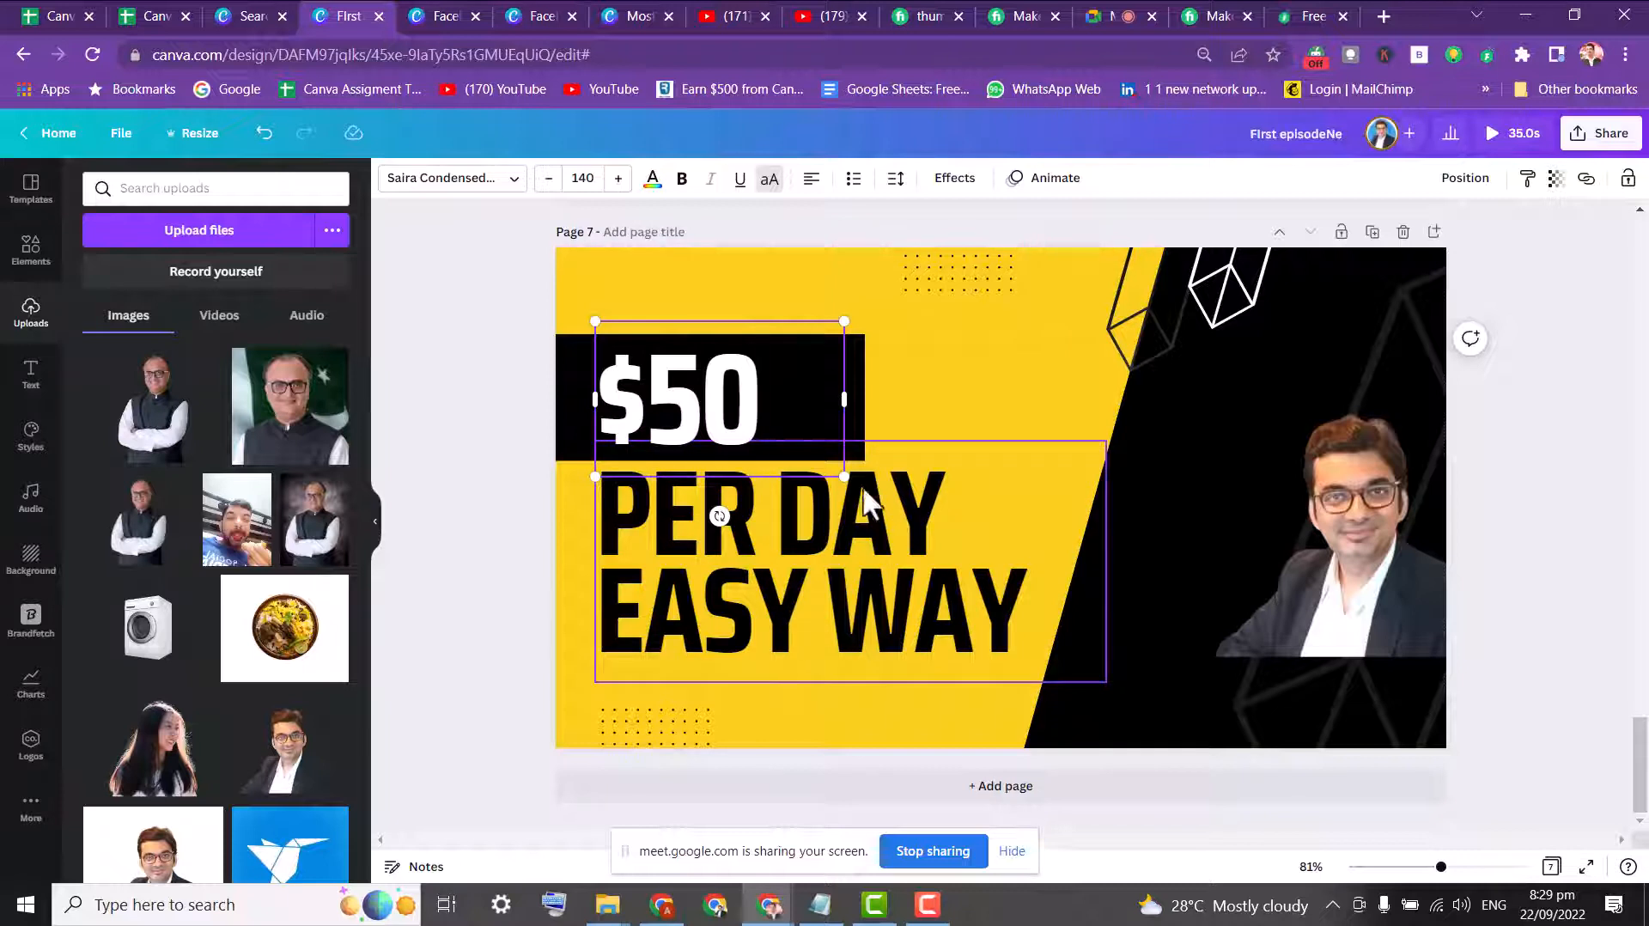
click(508, 338)
click(607, 409)
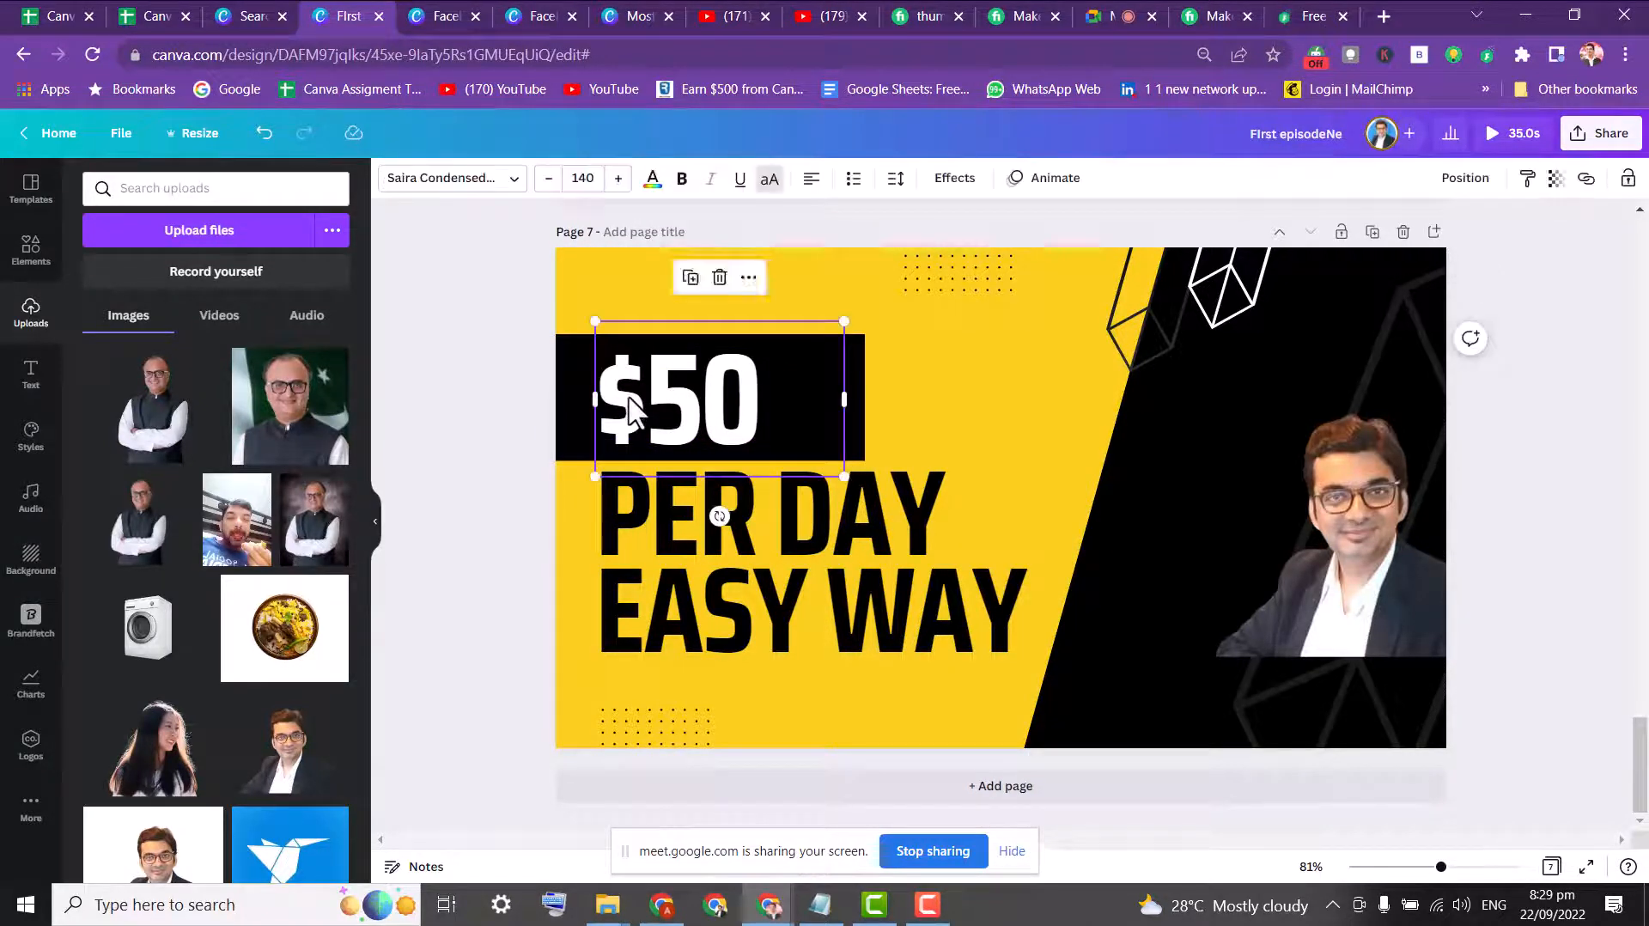
click(468, 322)
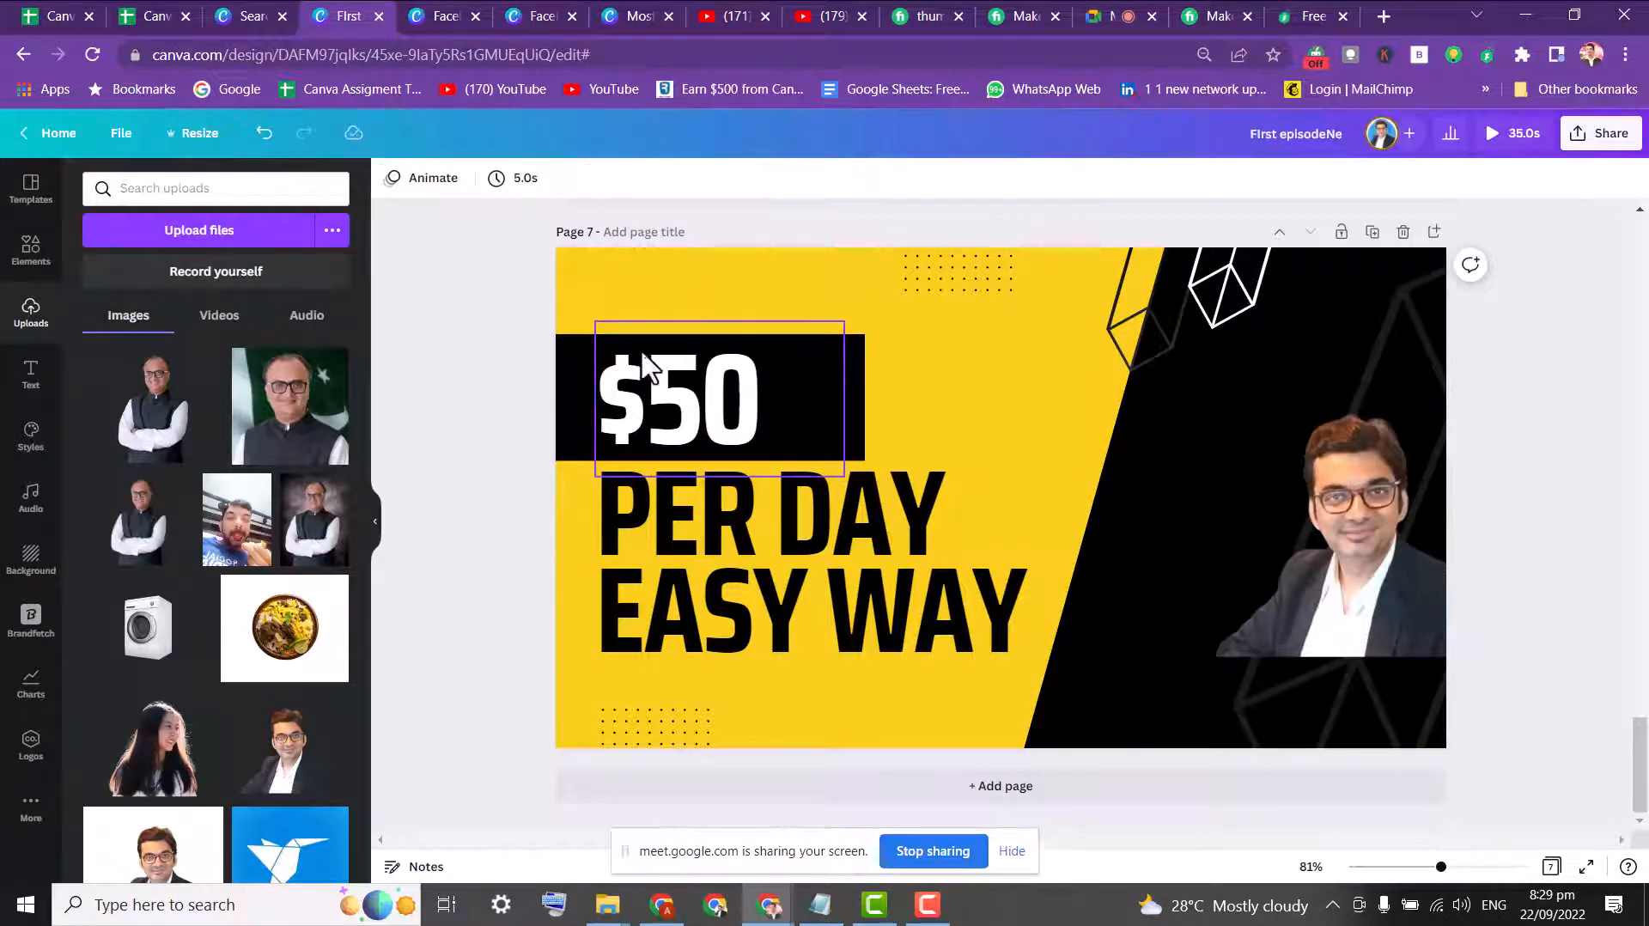
- Try $50000 as the headline amount on page 7 and cut it down to $5
click(785, 389)
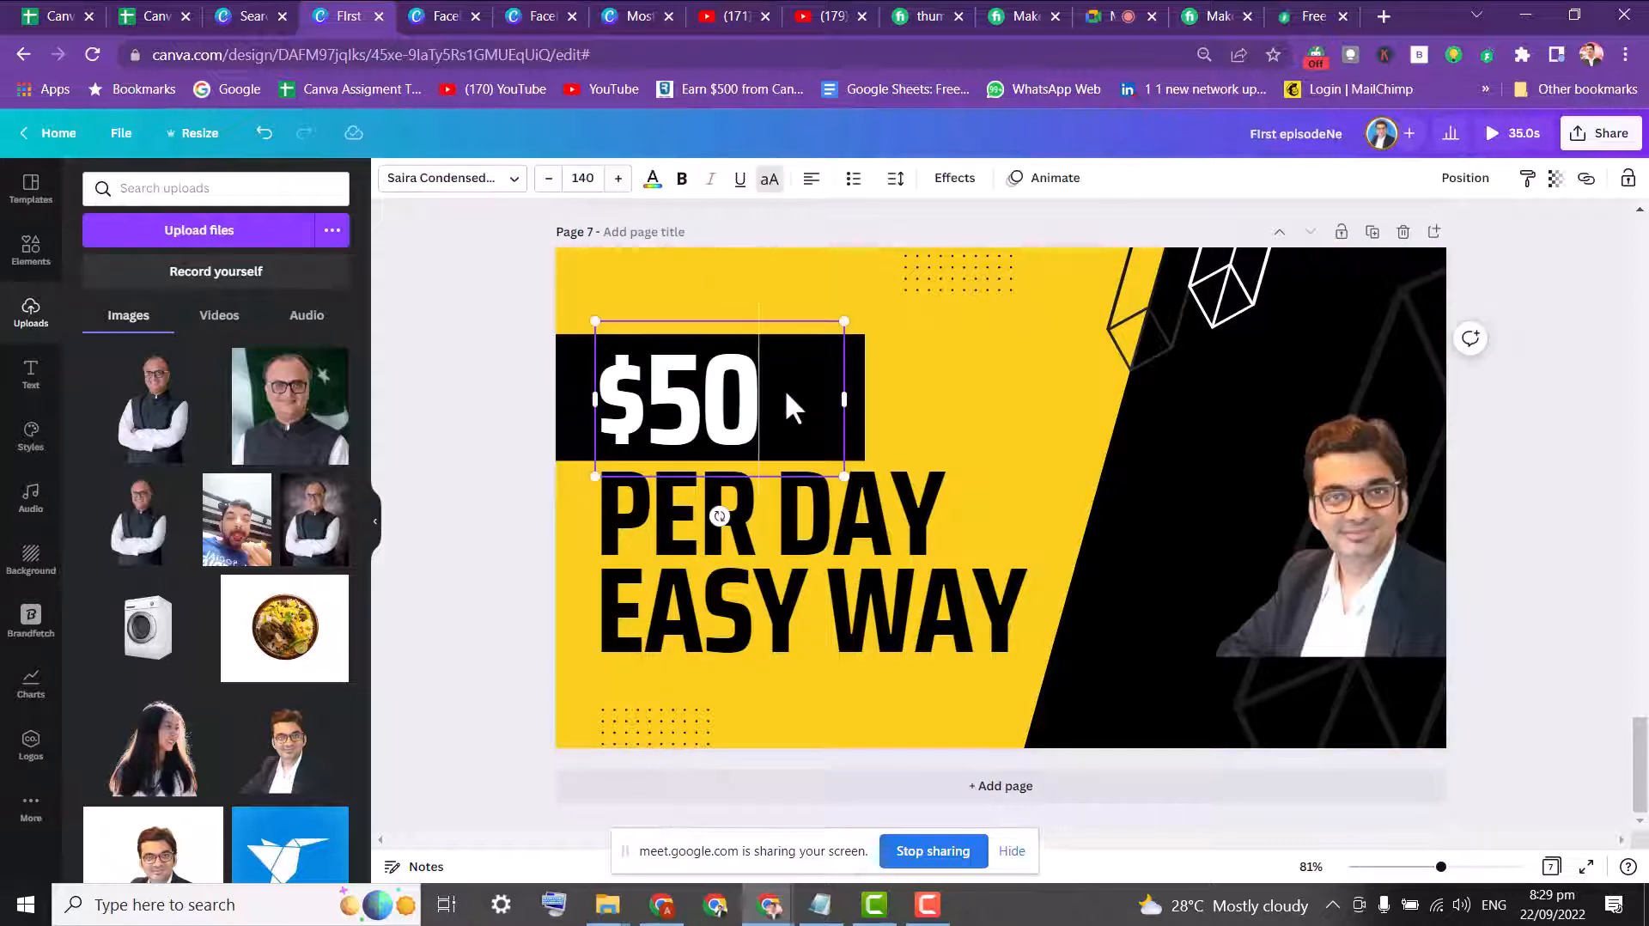
text(000)
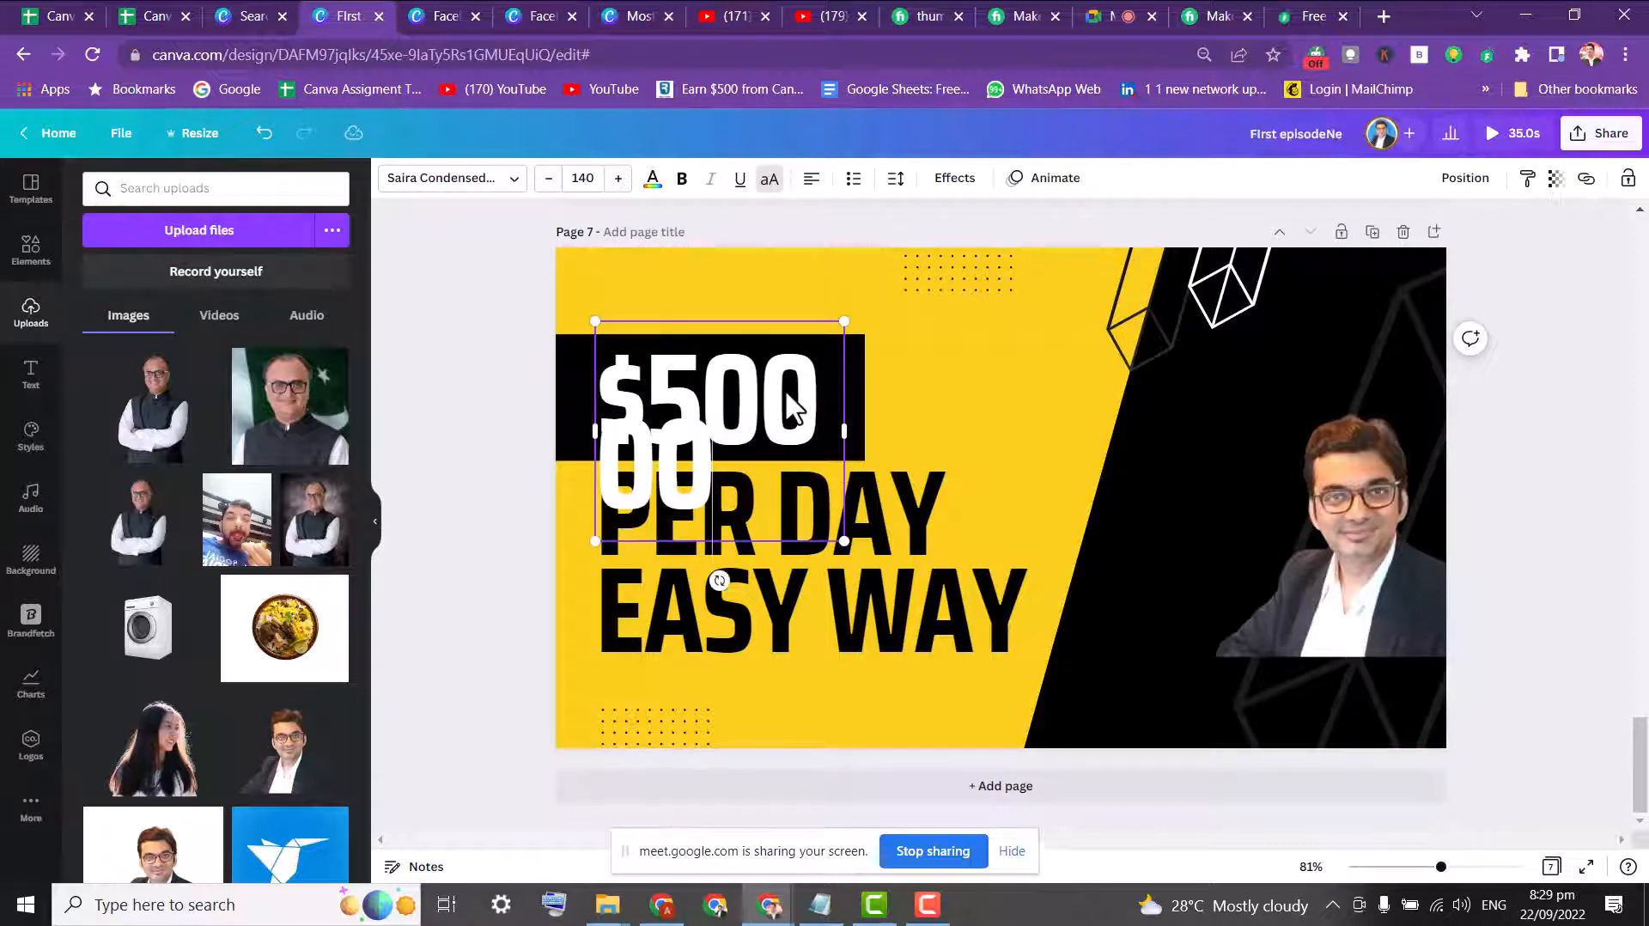
key(BackSpace)
key(BackSpace)
key(BackSpace)
key(BackSpace)
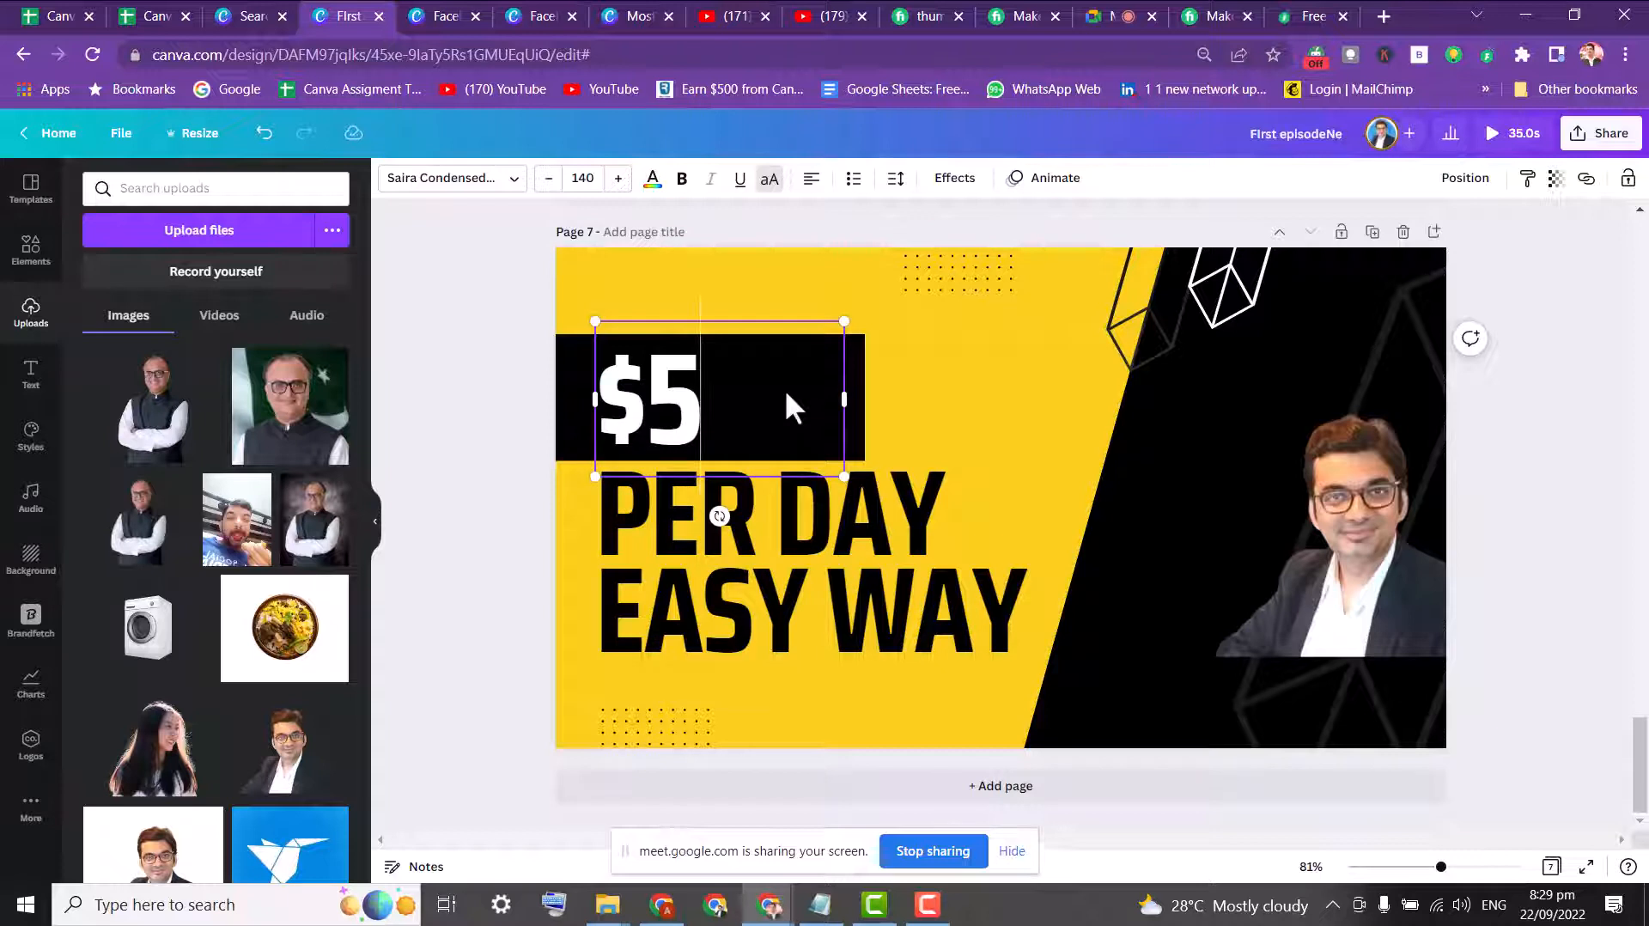
click(491, 326)
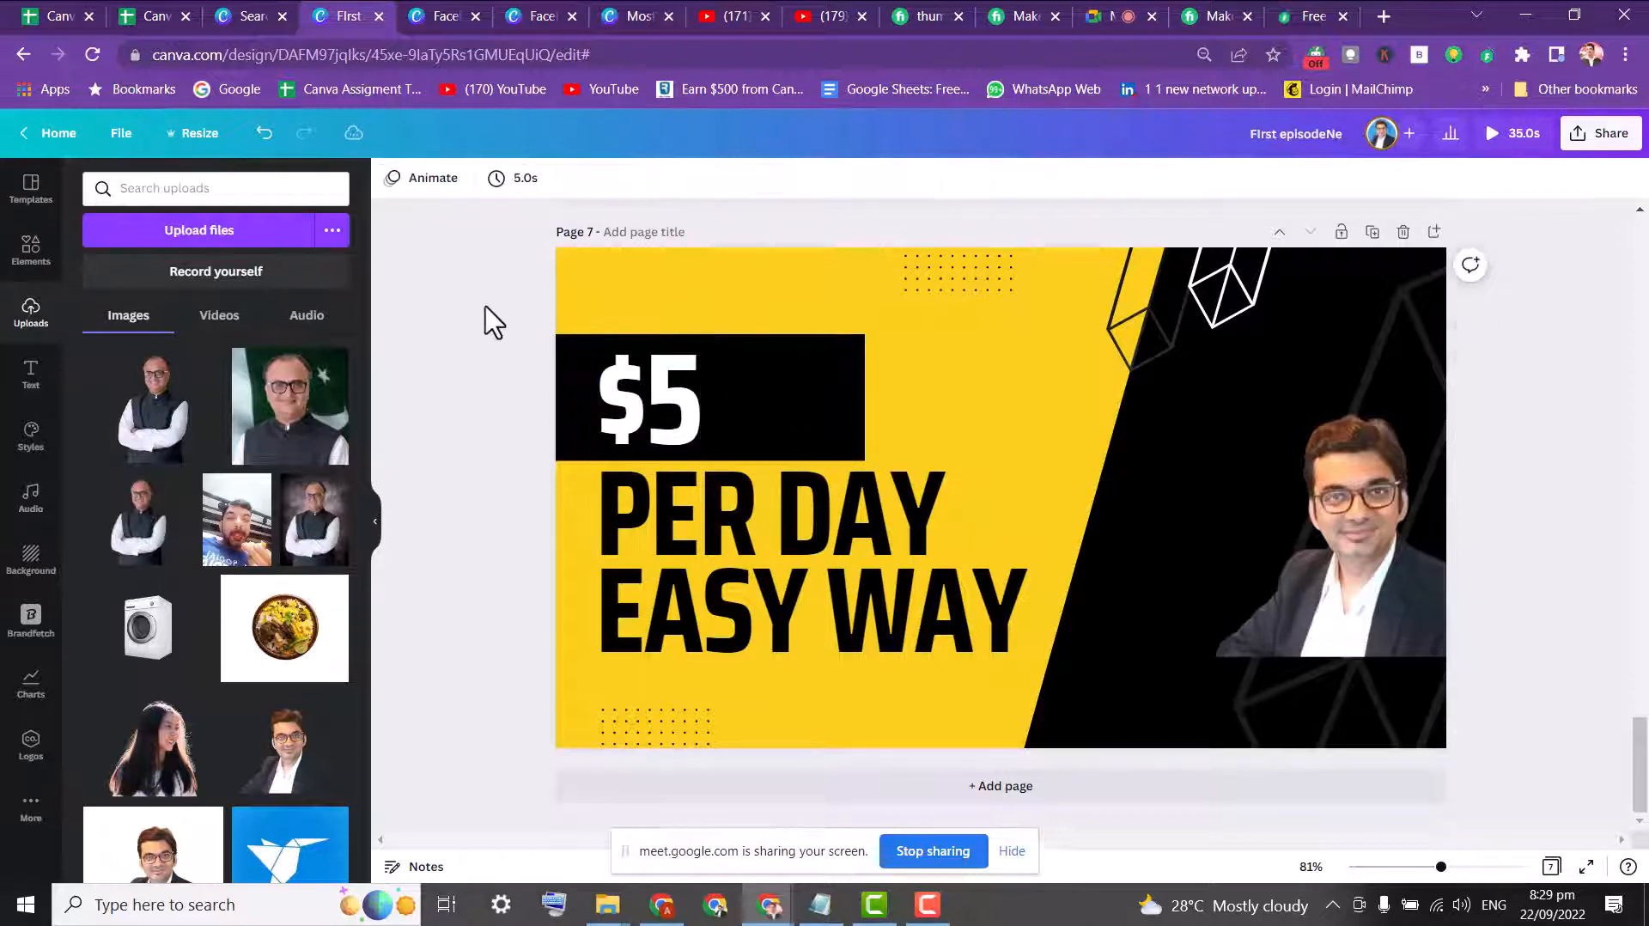
- Move the man's photo on page 7 closer to the headline and give it a dark blue Glow with size 28, transparency 100 and blur 0
drag(1370, 612, 1297, 598)
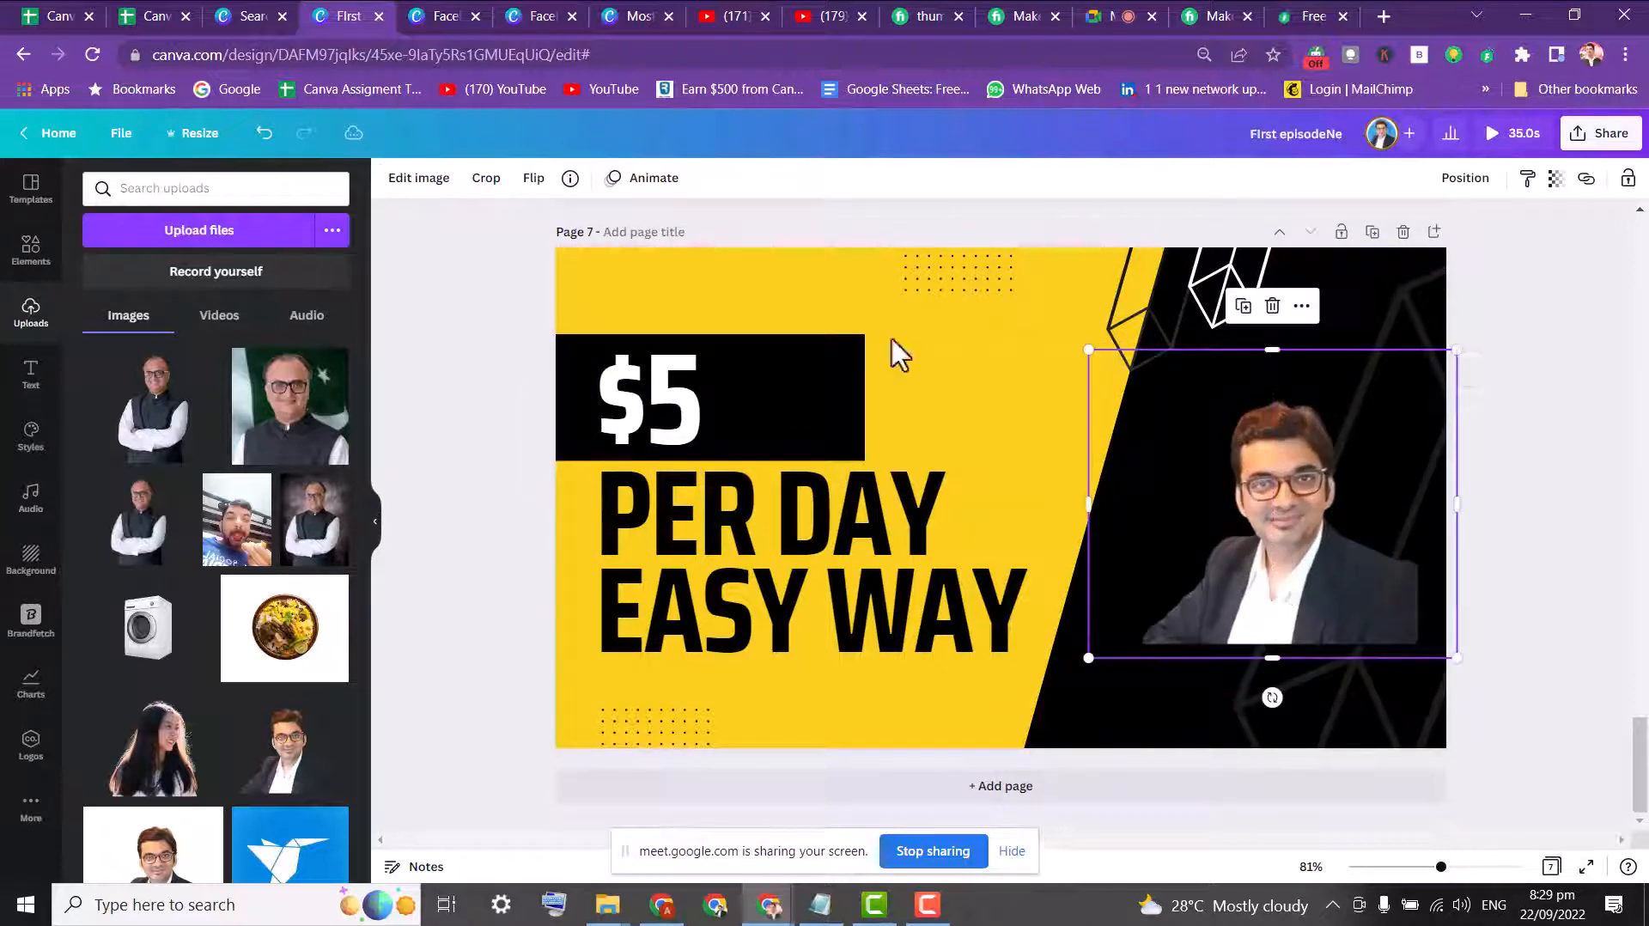
click(399, 197)
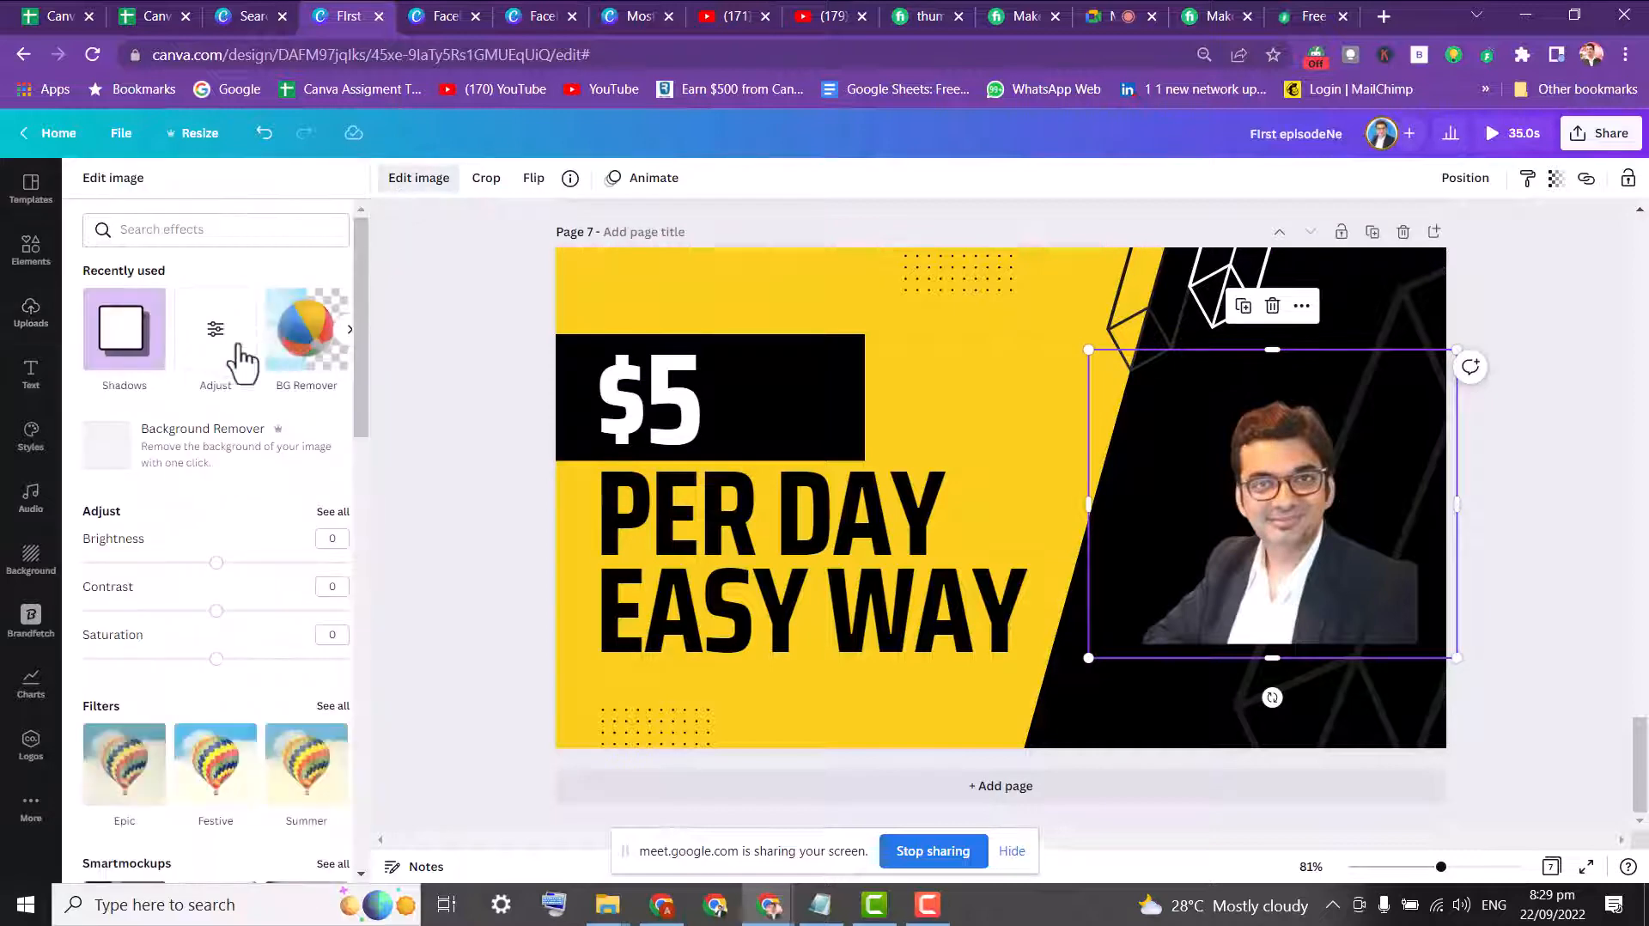
click(123, 331)
click(237, 255)
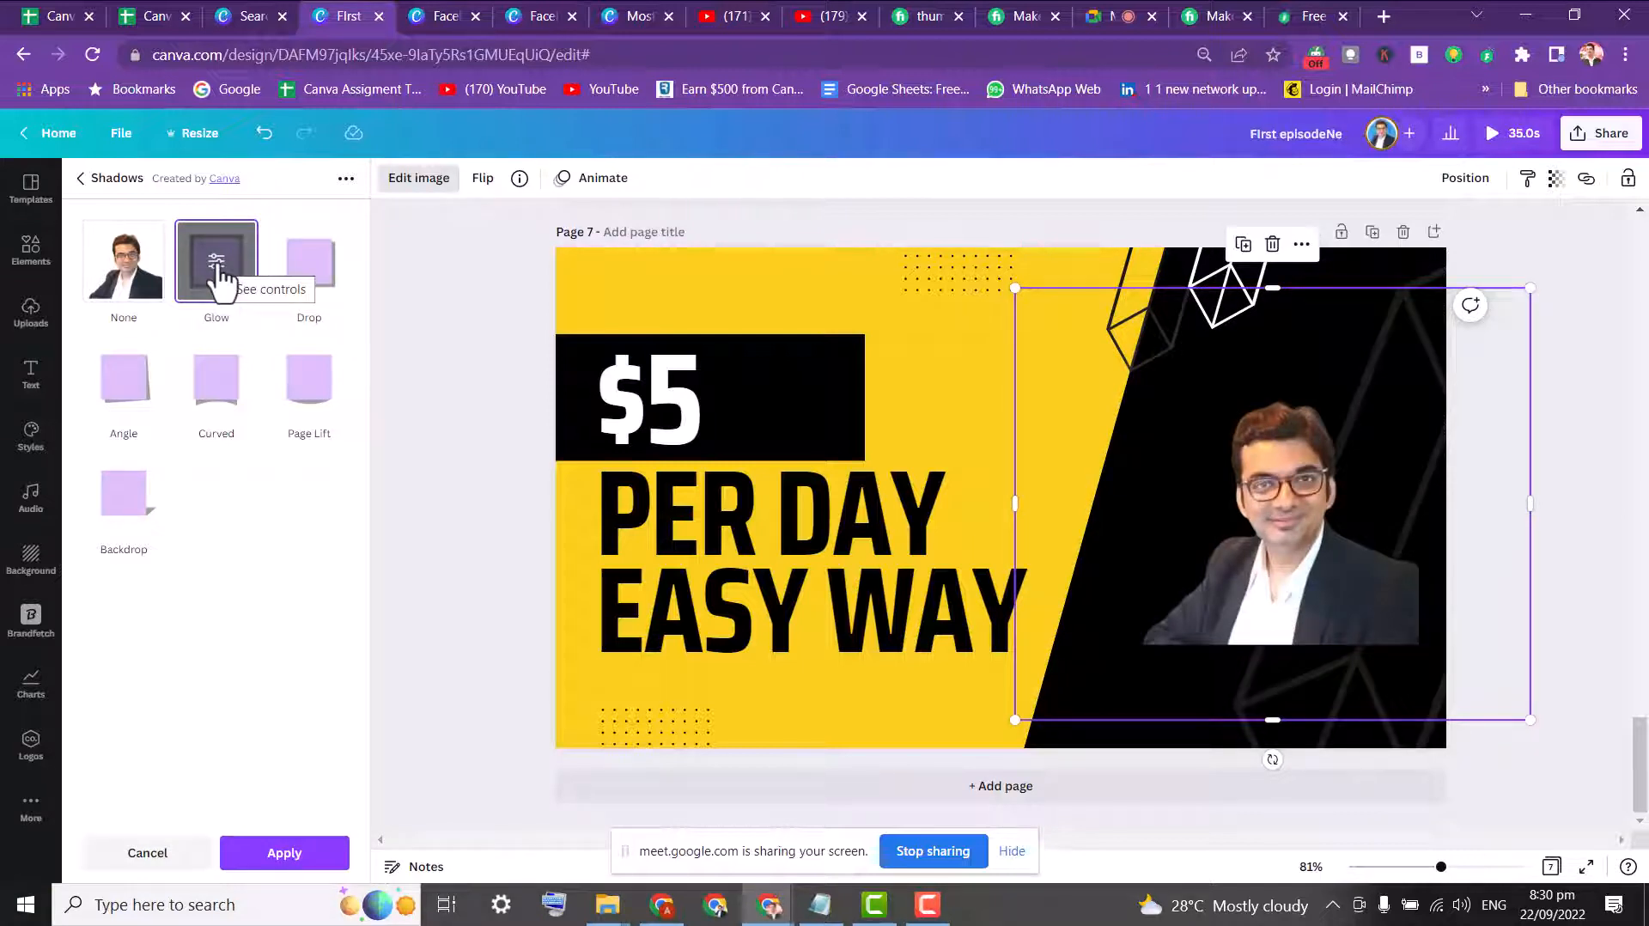
click(220, 276)
click(332, 402)
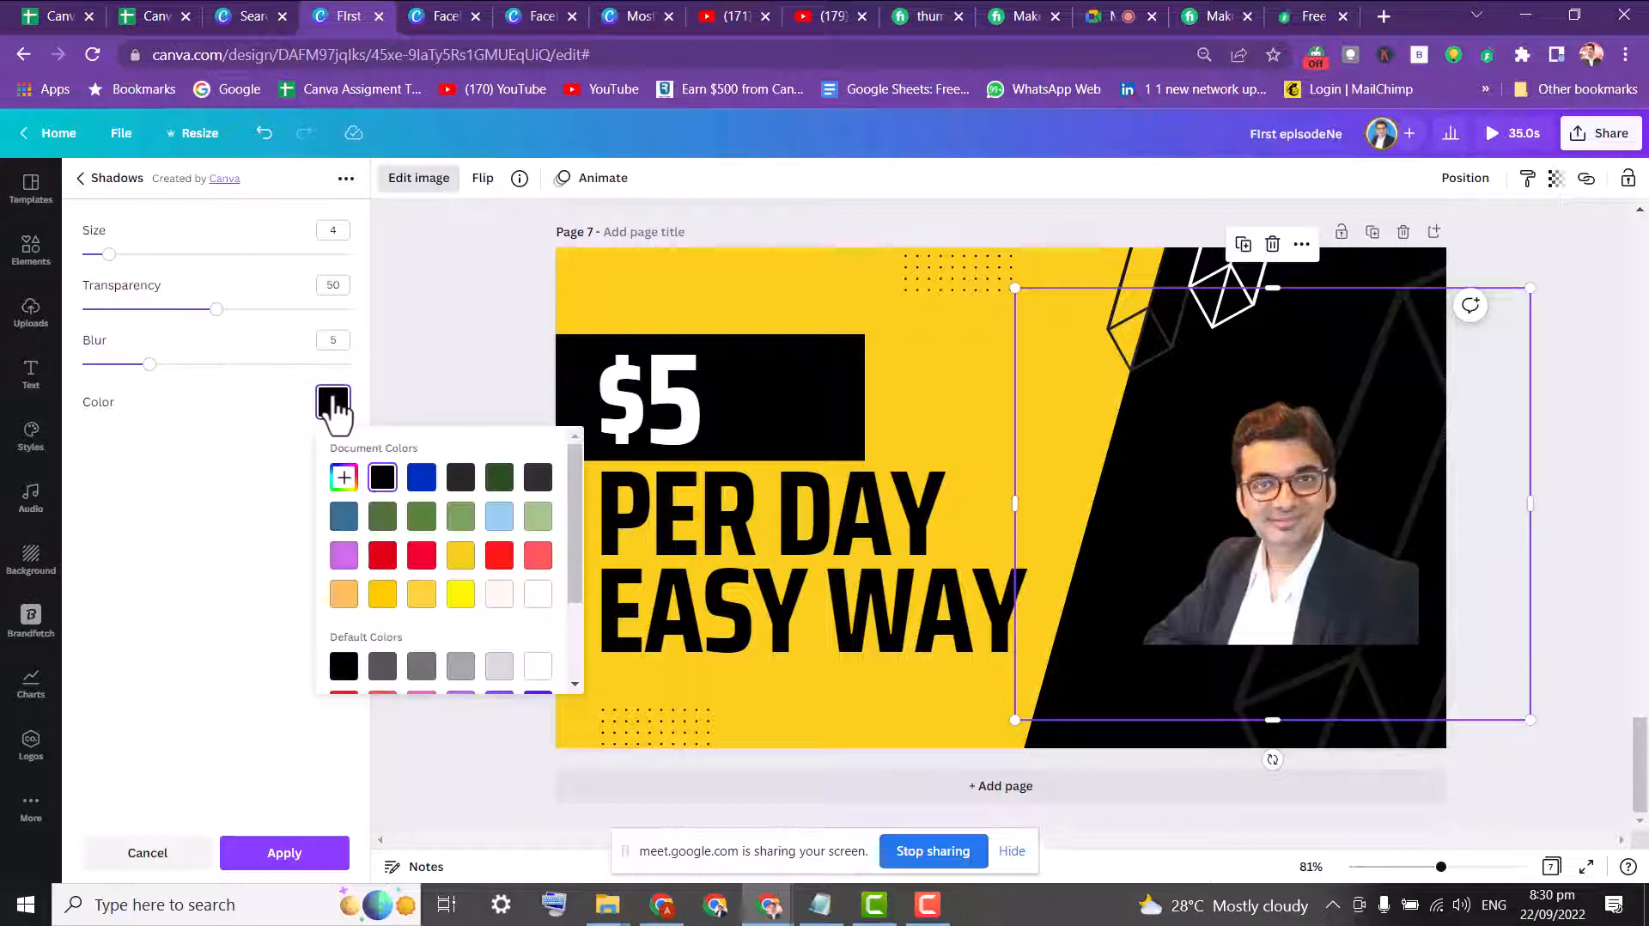
click(421, 478)
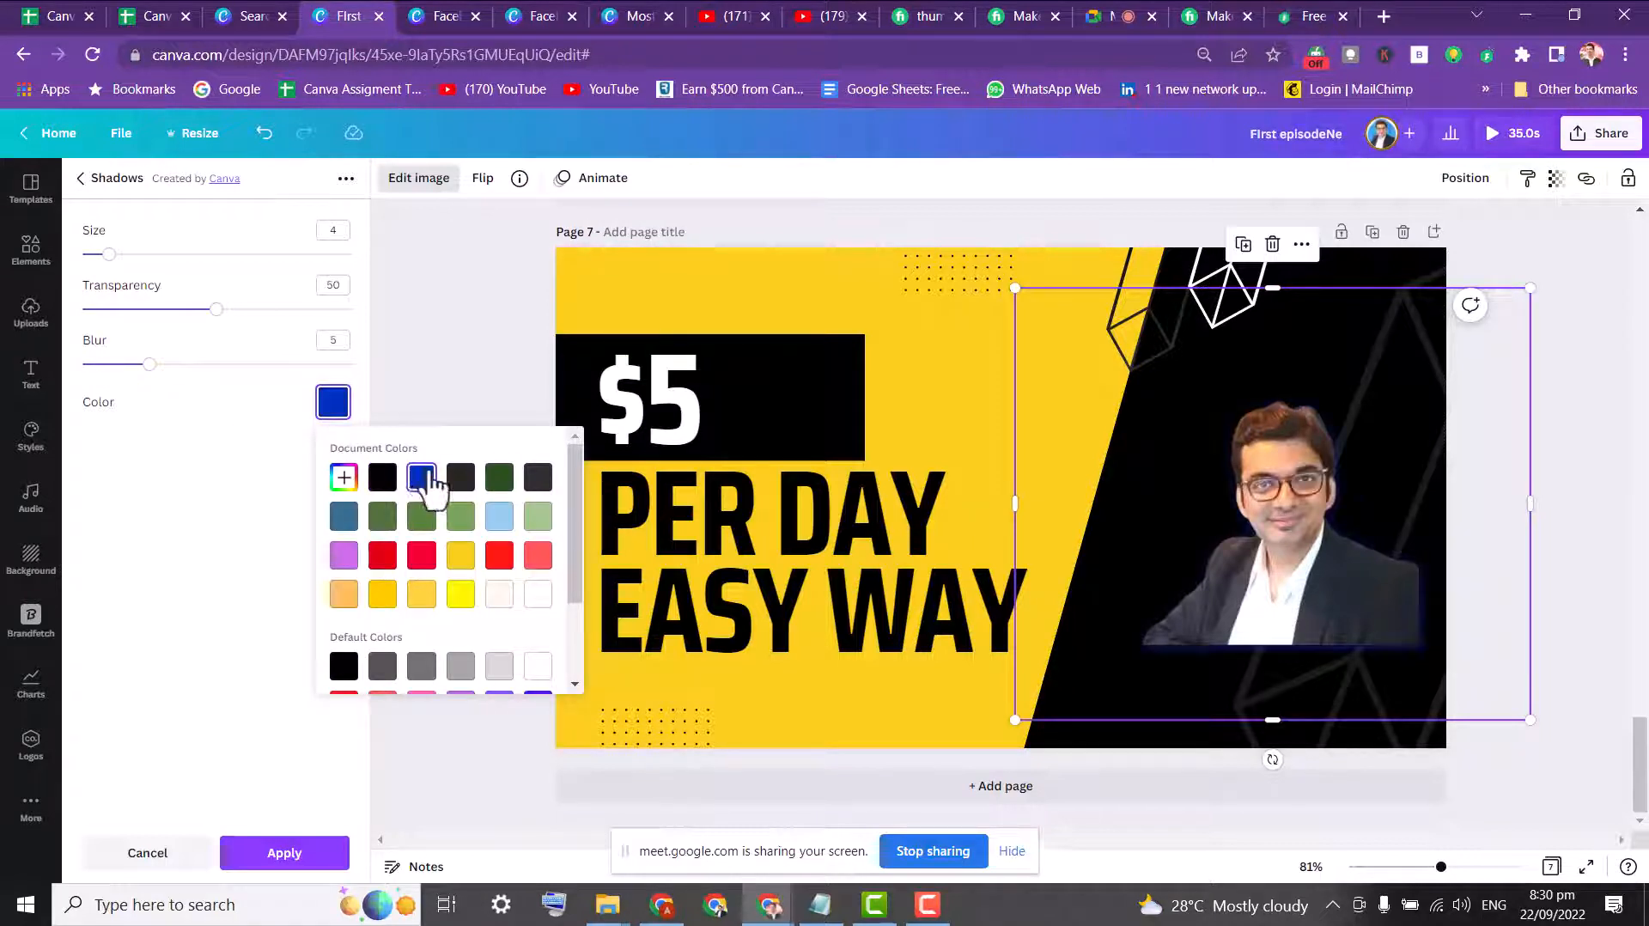
drag(214, 255, 269, 255)
drag(217, 309, 375, 309)
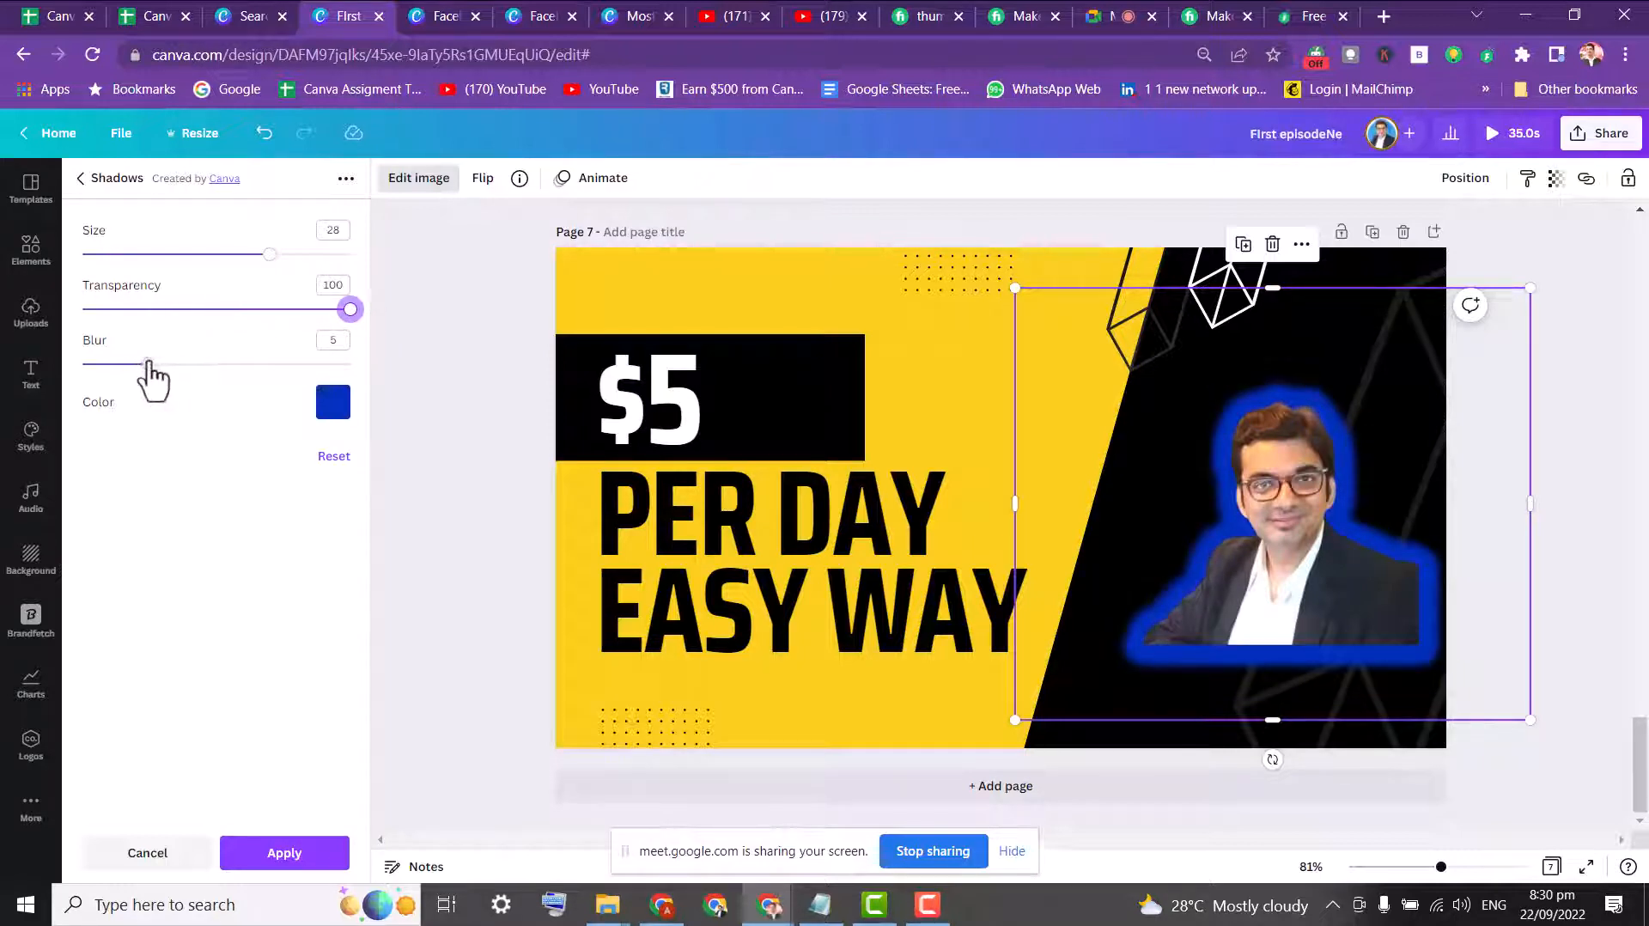
drag(149, 363, 73, 367)
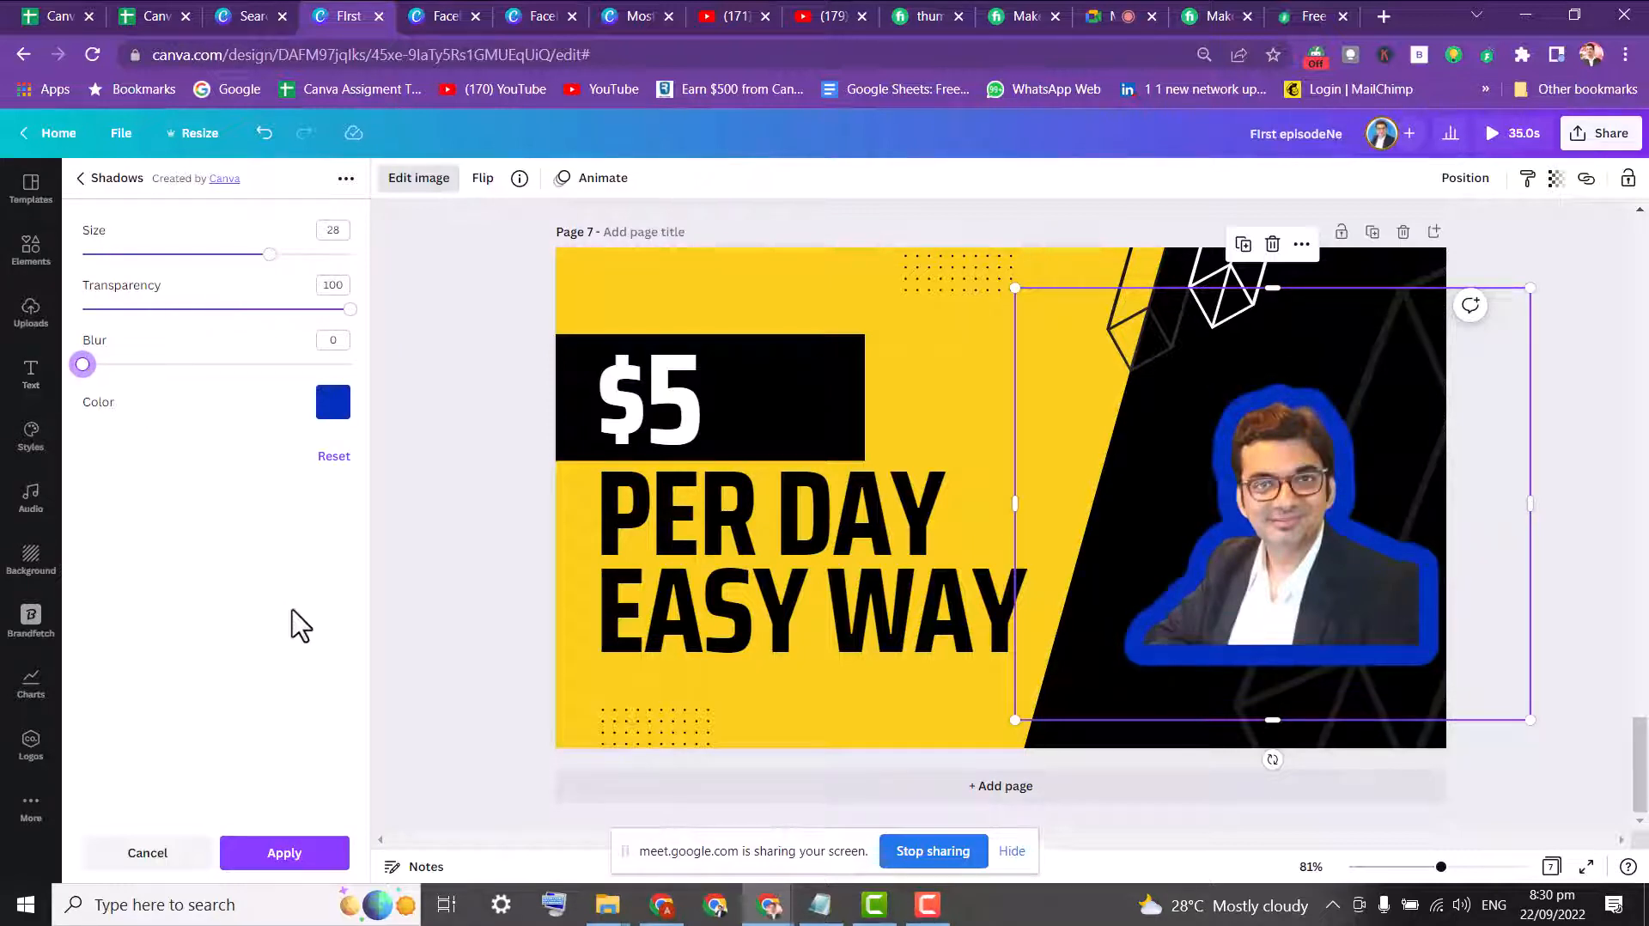
- Recolour the photo's glow light blue, apply it and shift the outlined photo slightly towards the headline
click(330, 404)
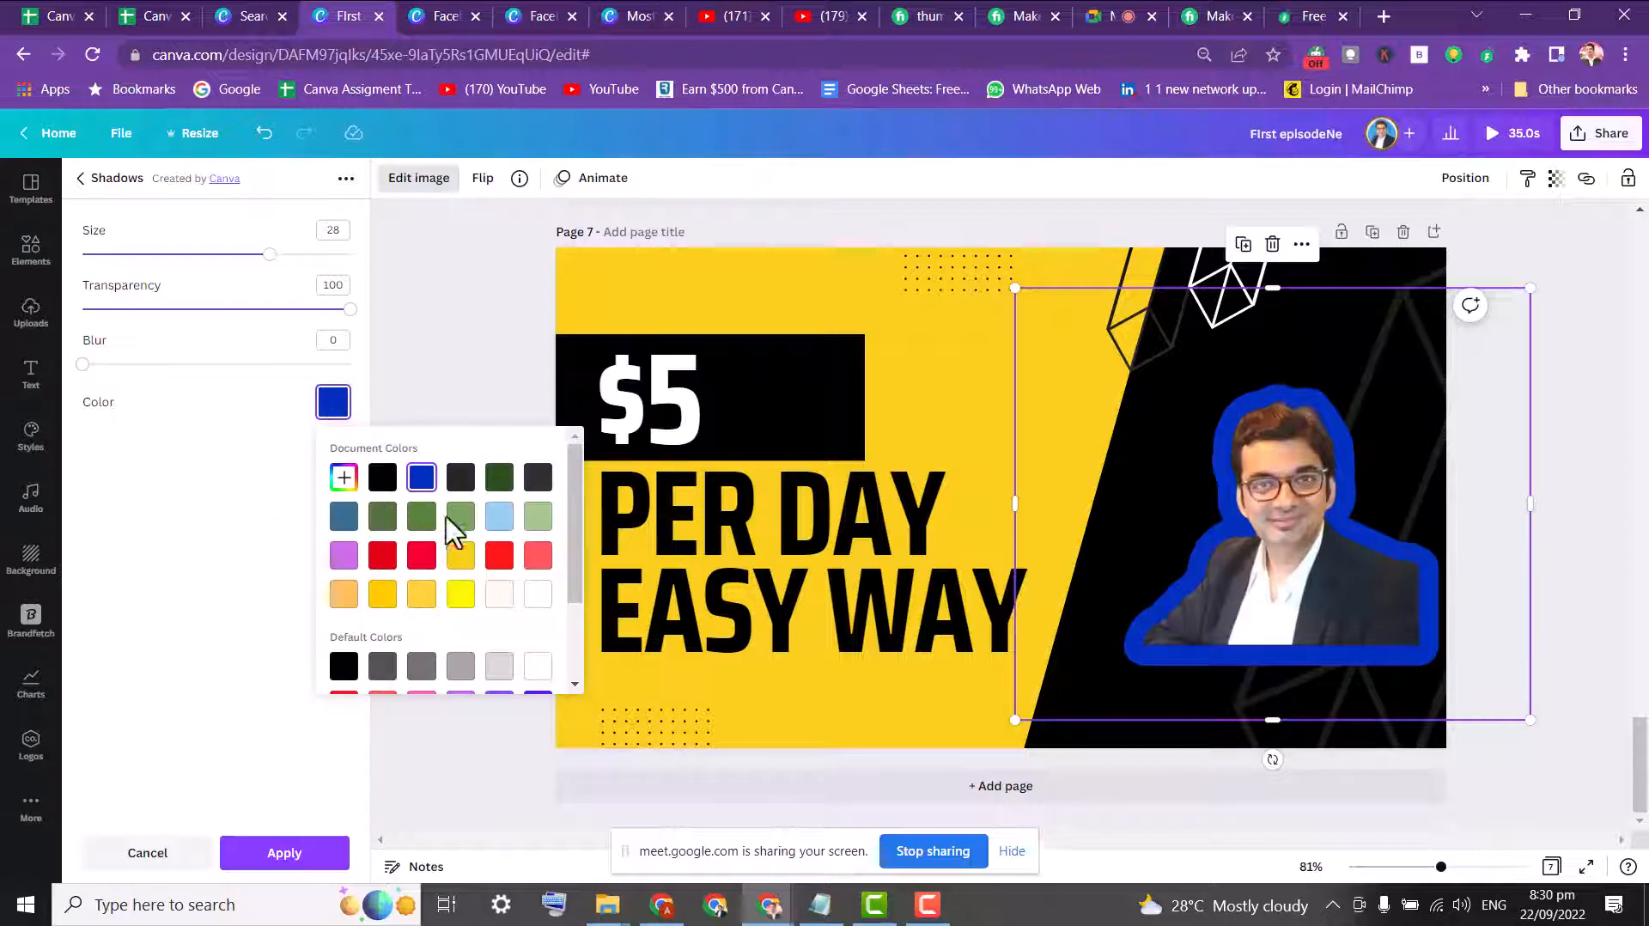
click(500, 515)
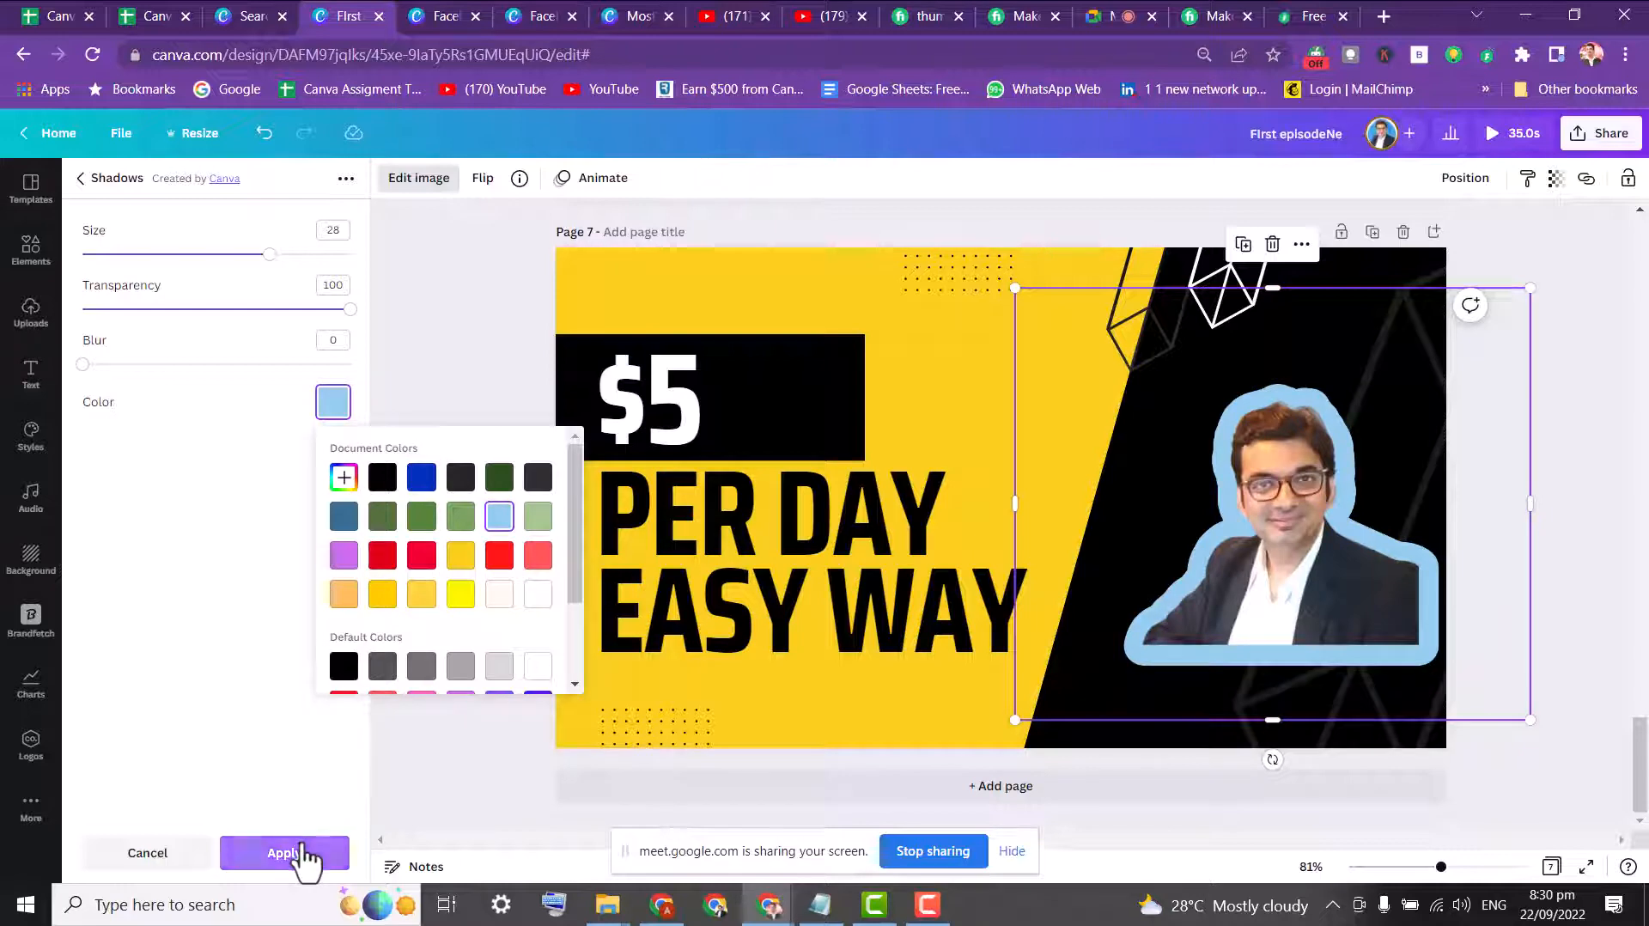
click(300, 853)
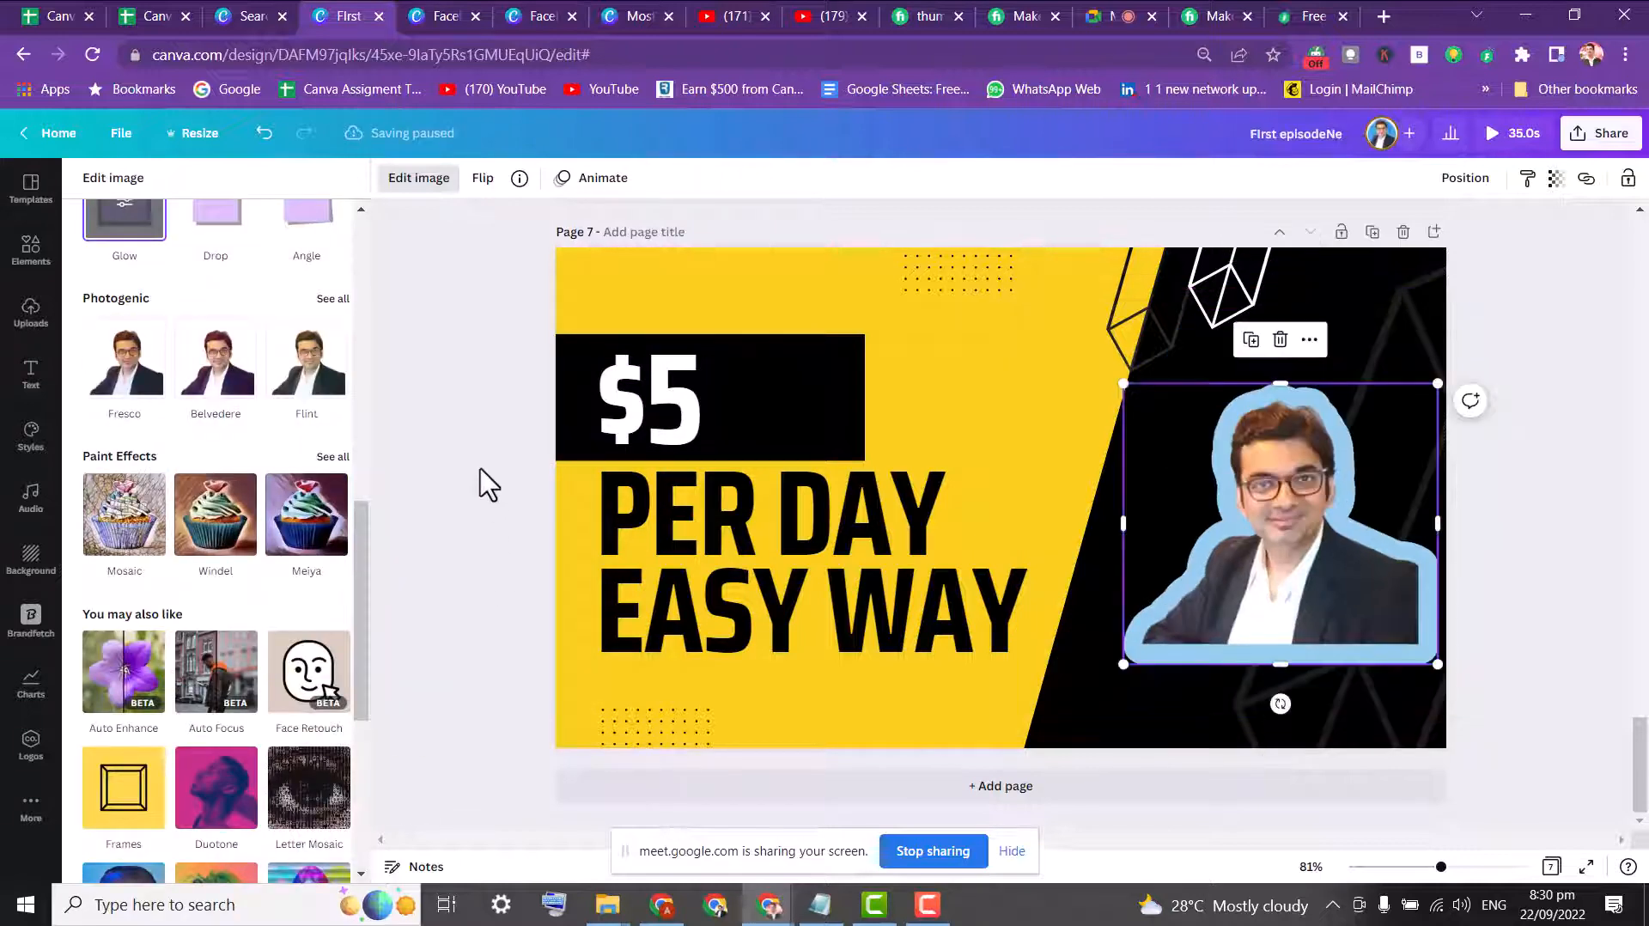
drag(1353, 550, 1296, 559)
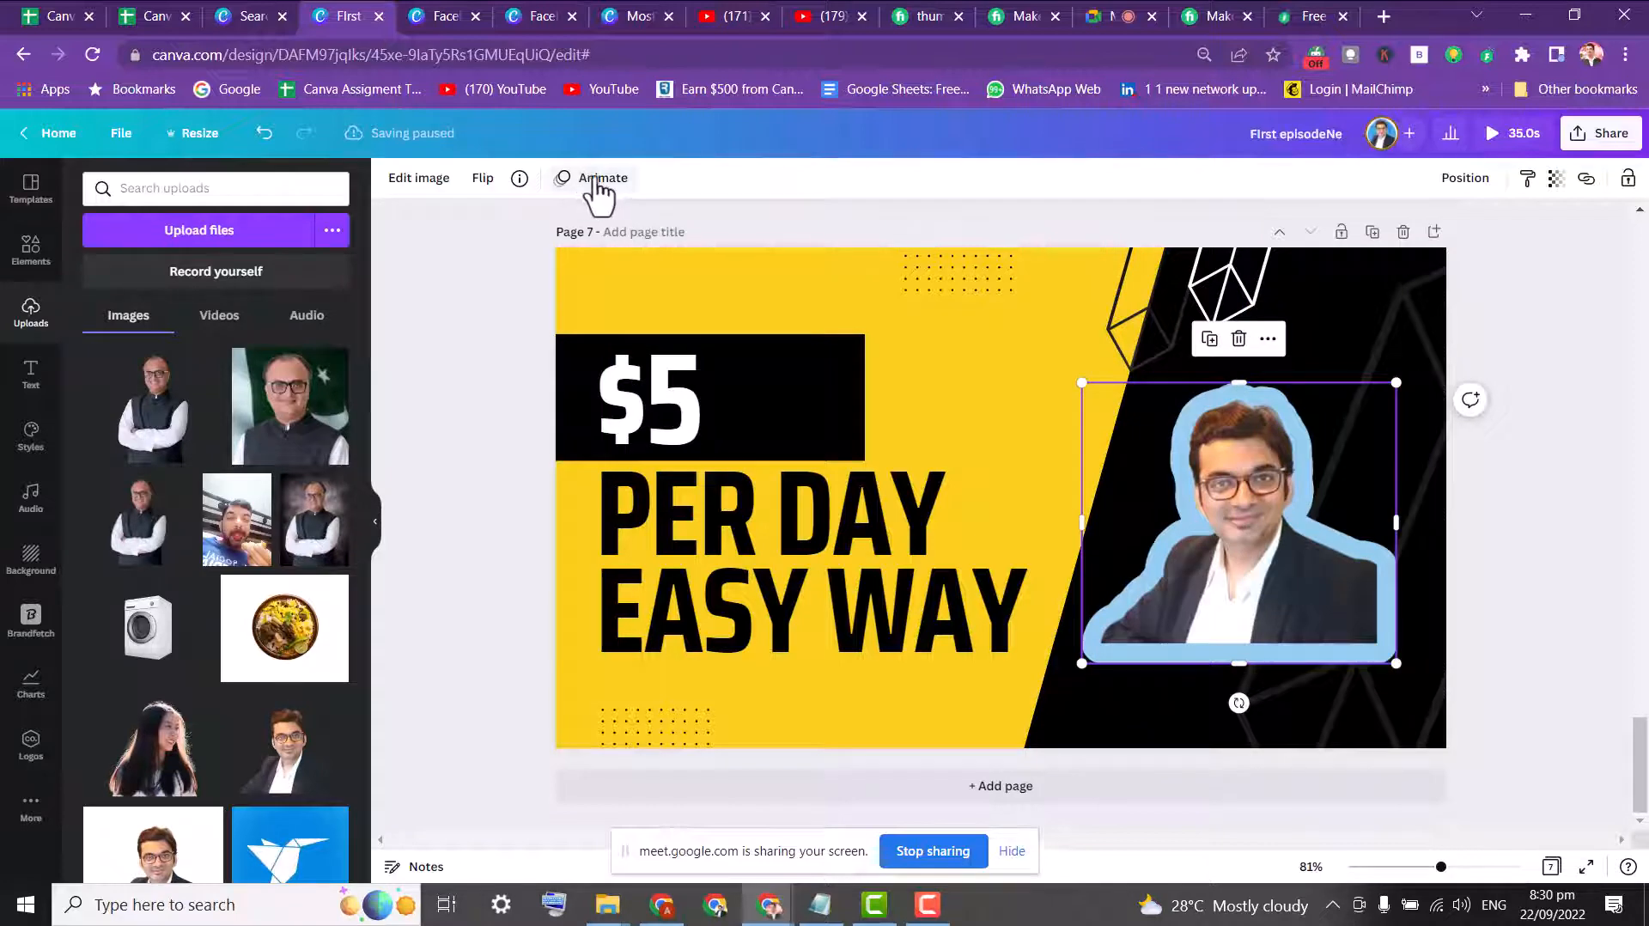
- Add a second Glow shadow around the light blue outline of the man's photo and colour it bright yellow
click(412, 184)
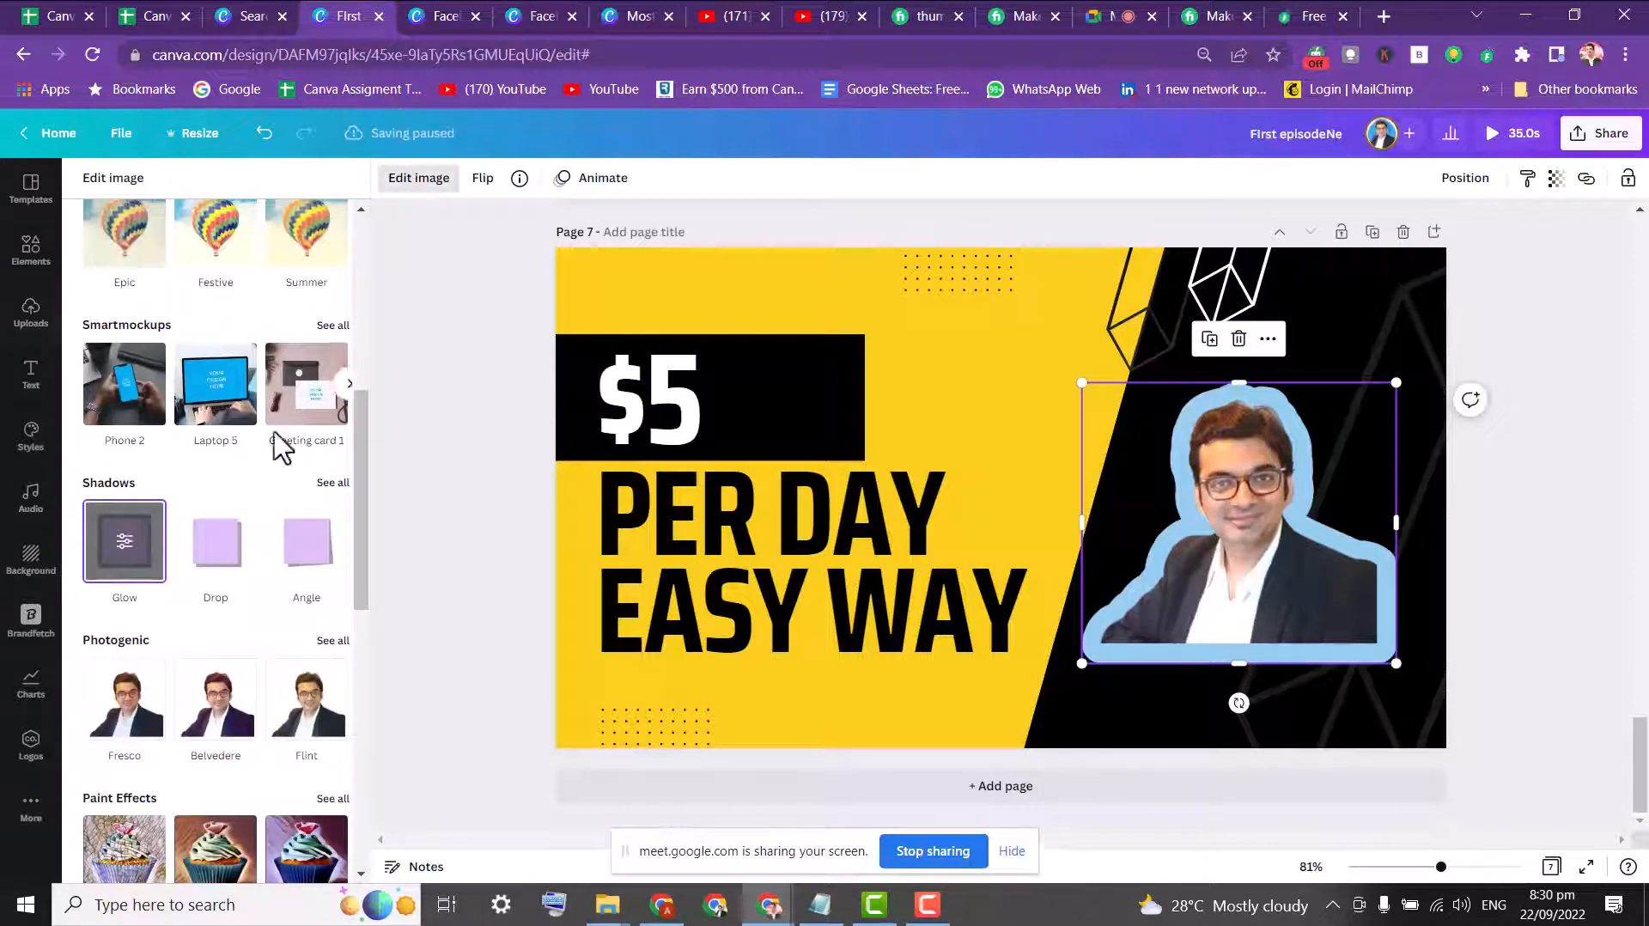
drag(364, 430, 379, 232)
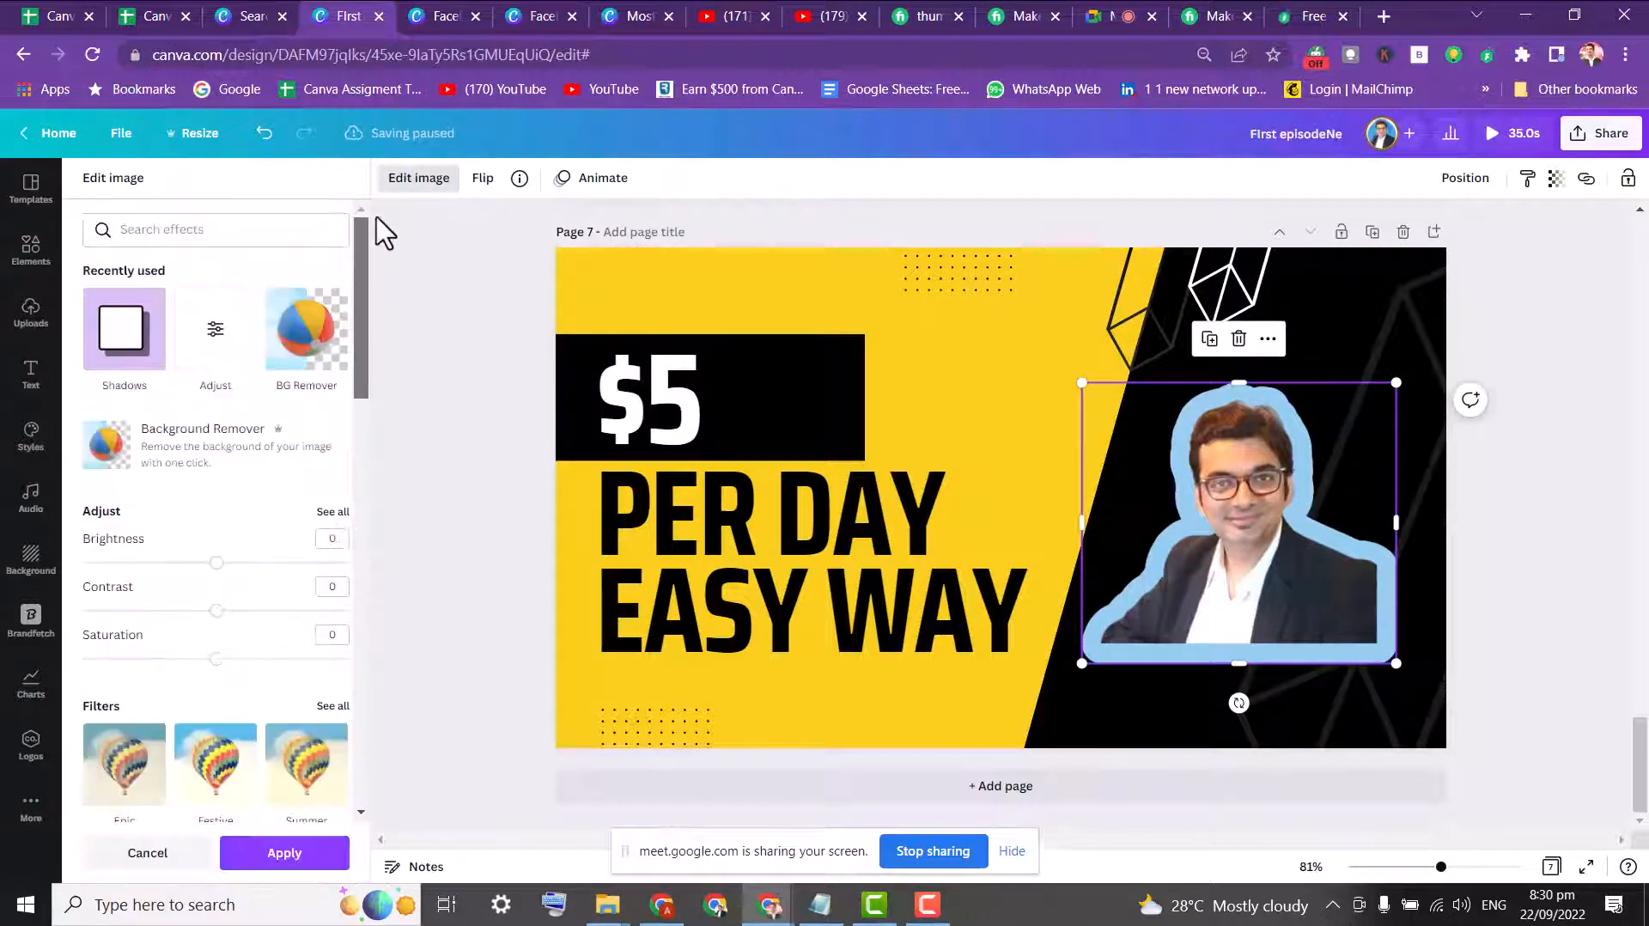
click(123, 333)
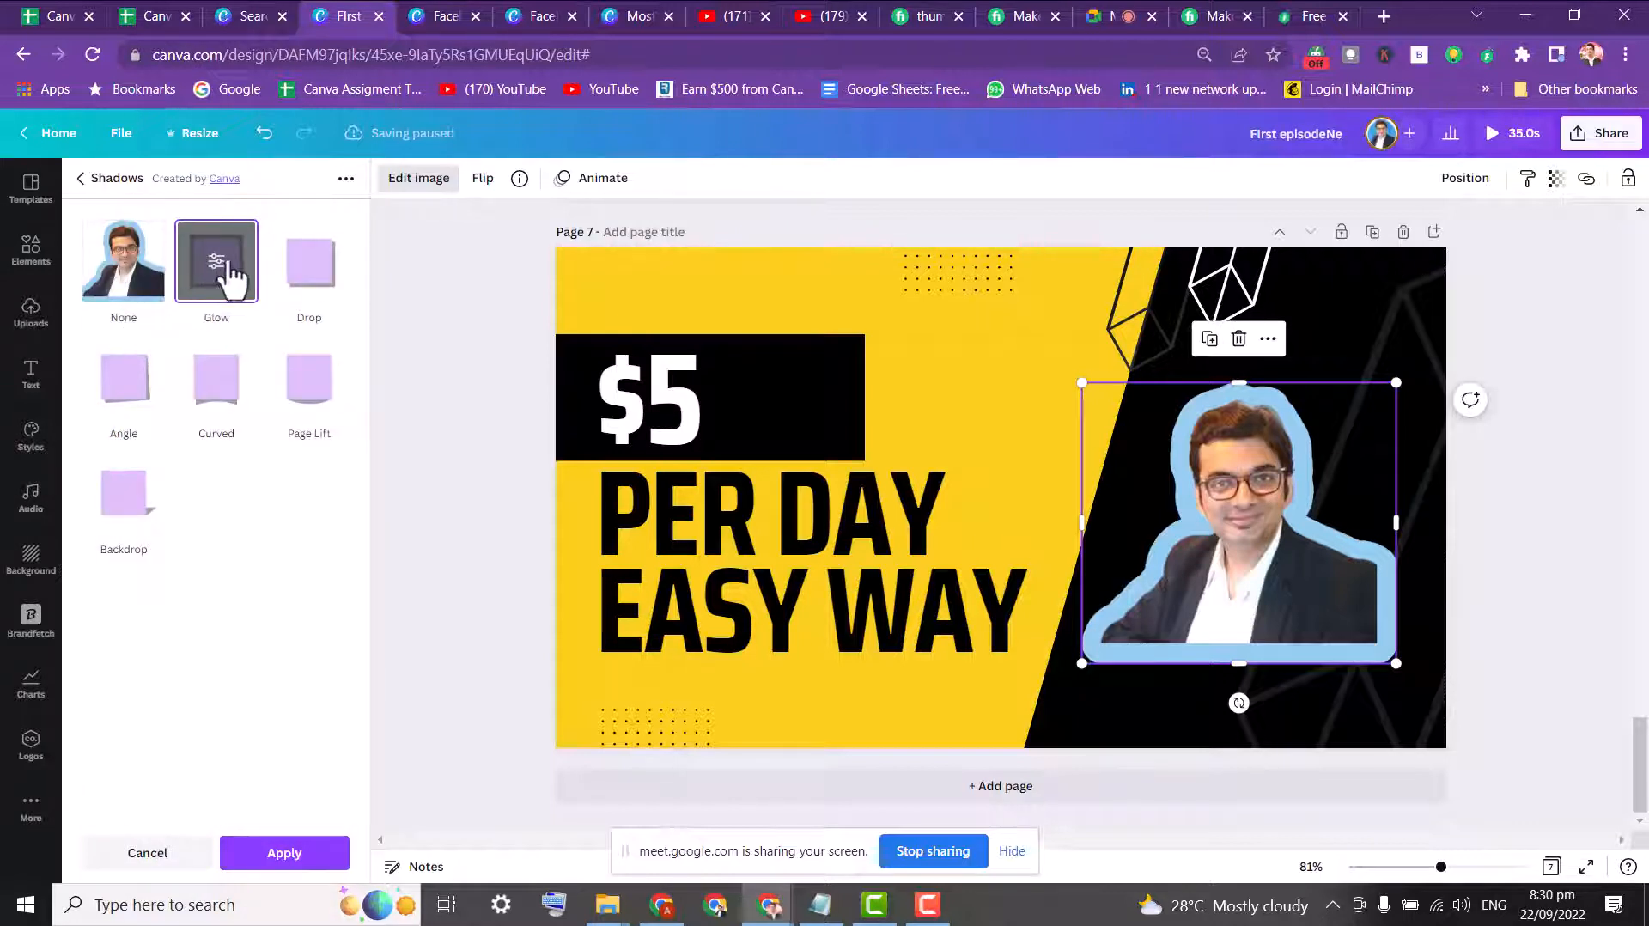
click(197, 275)
click(210, 281)
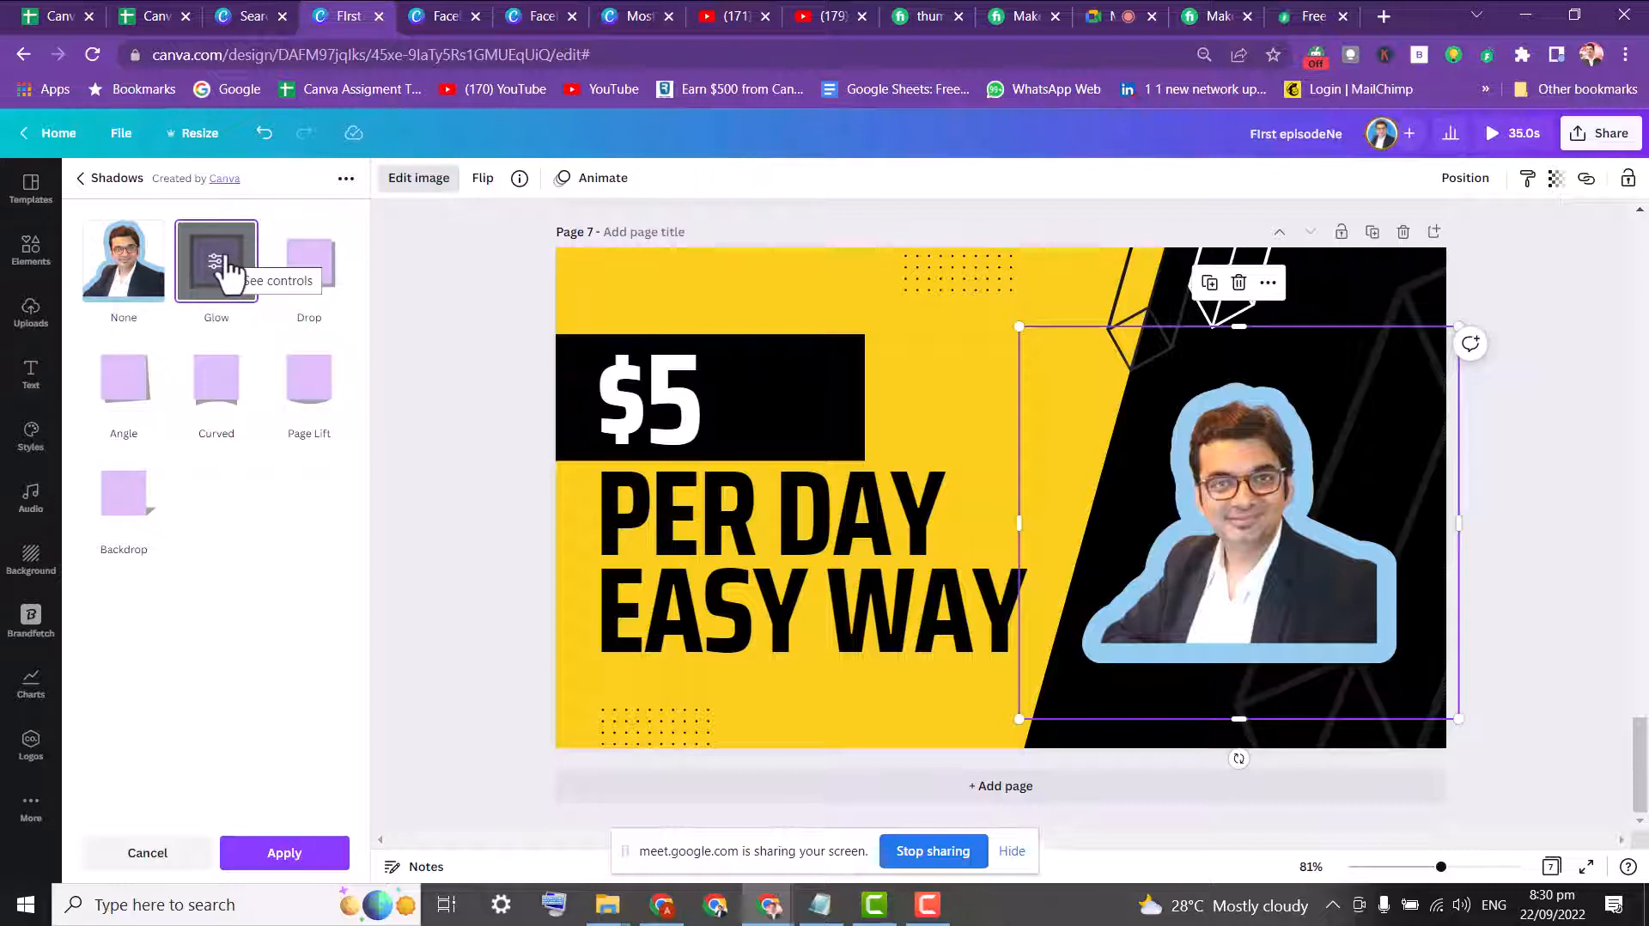
click(225, 268)
click(335, 402)
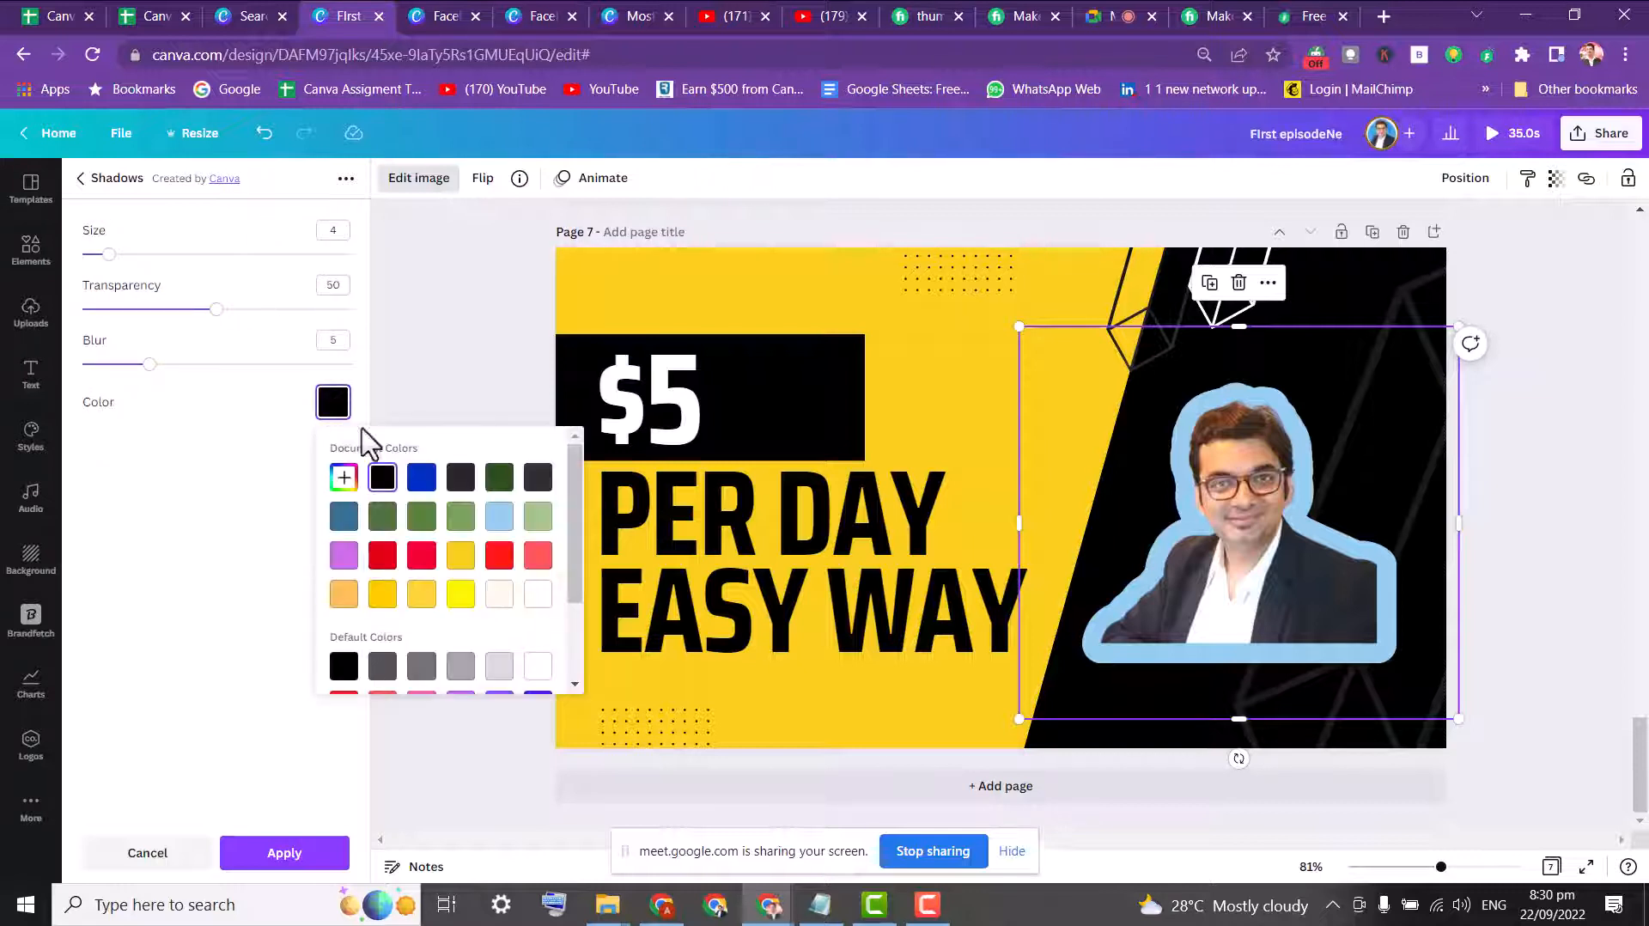
click(460, 594)
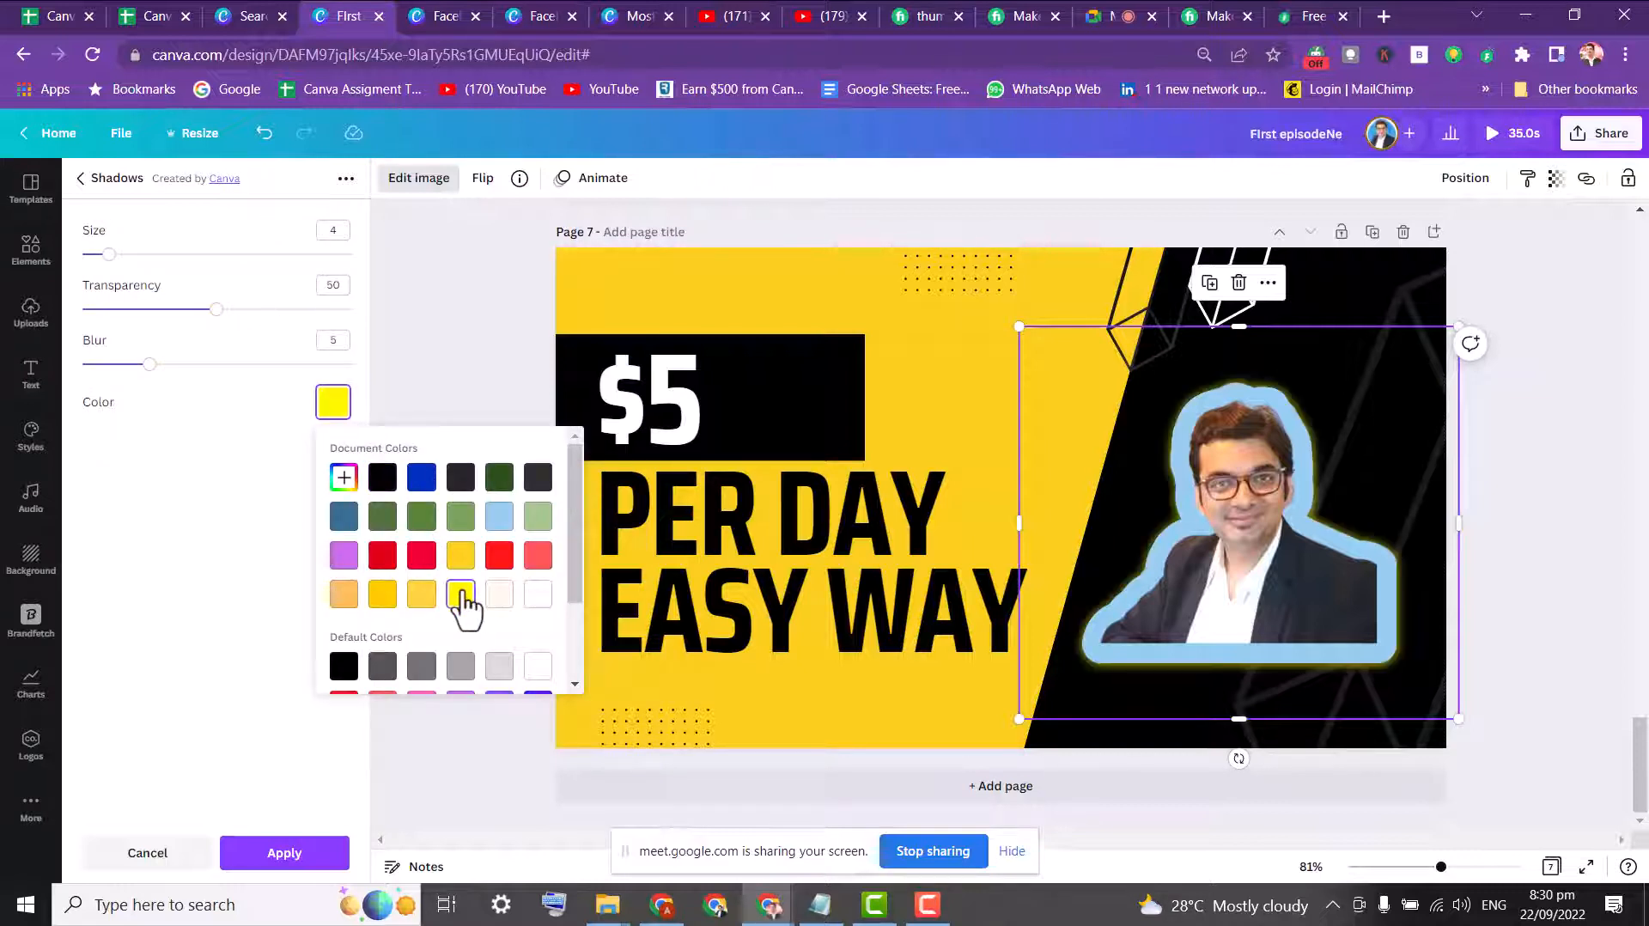
- Set the yellow glow to size 29, blur 0 and transparency 100, and apply it to the photo
click(236, 254)
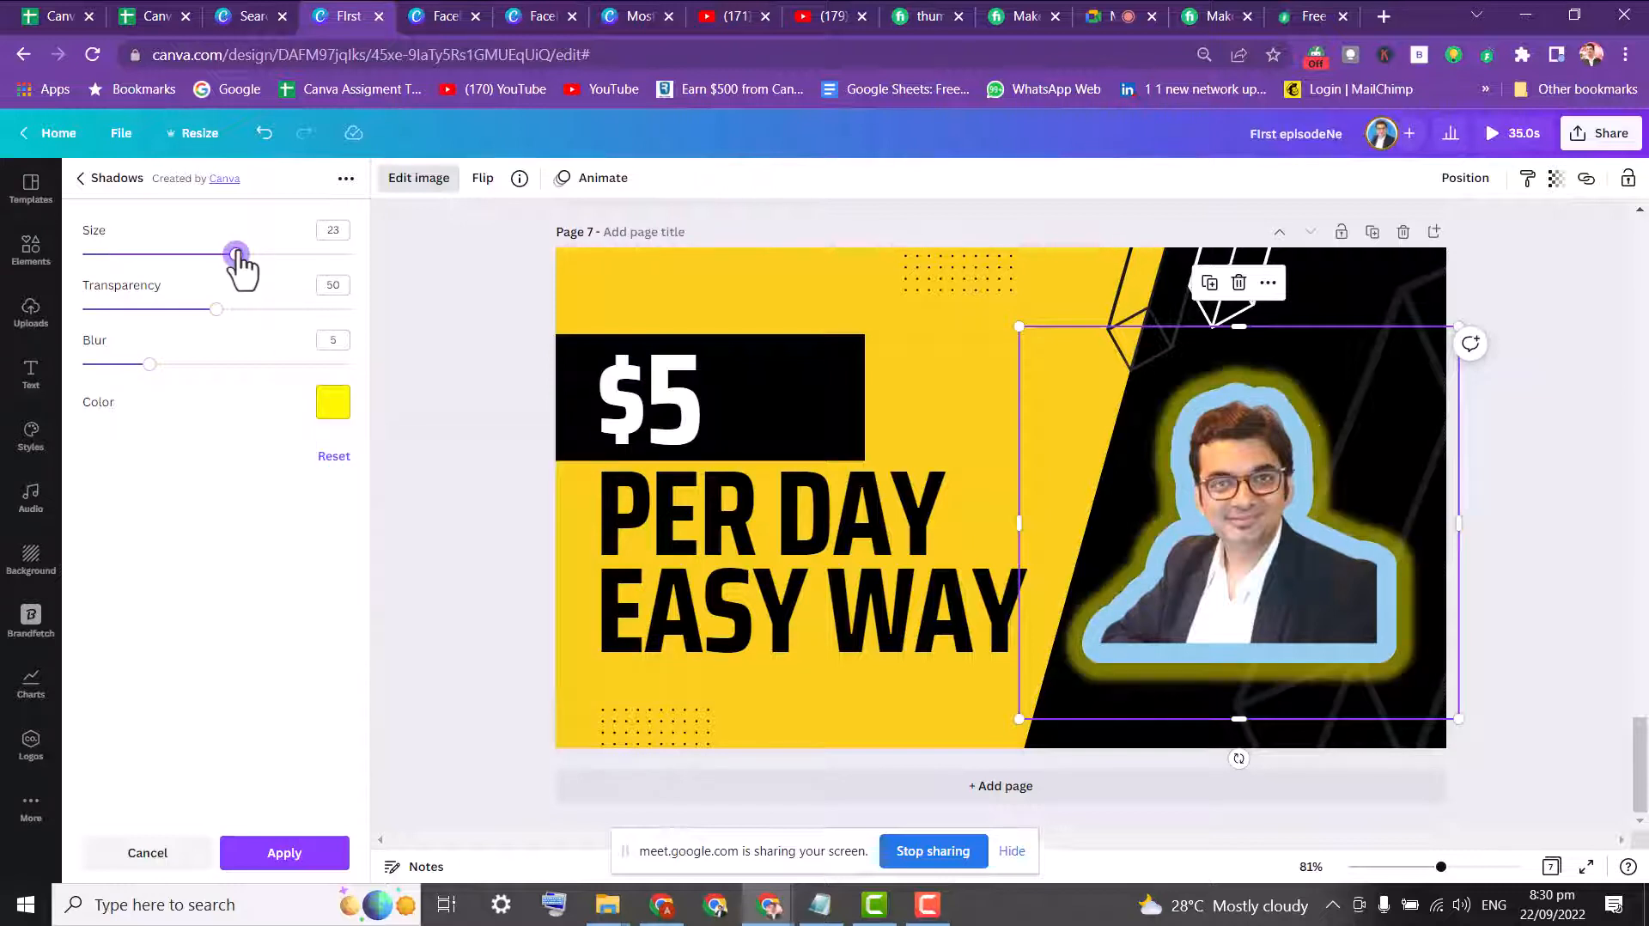
drag(237, 255, 277, 255)
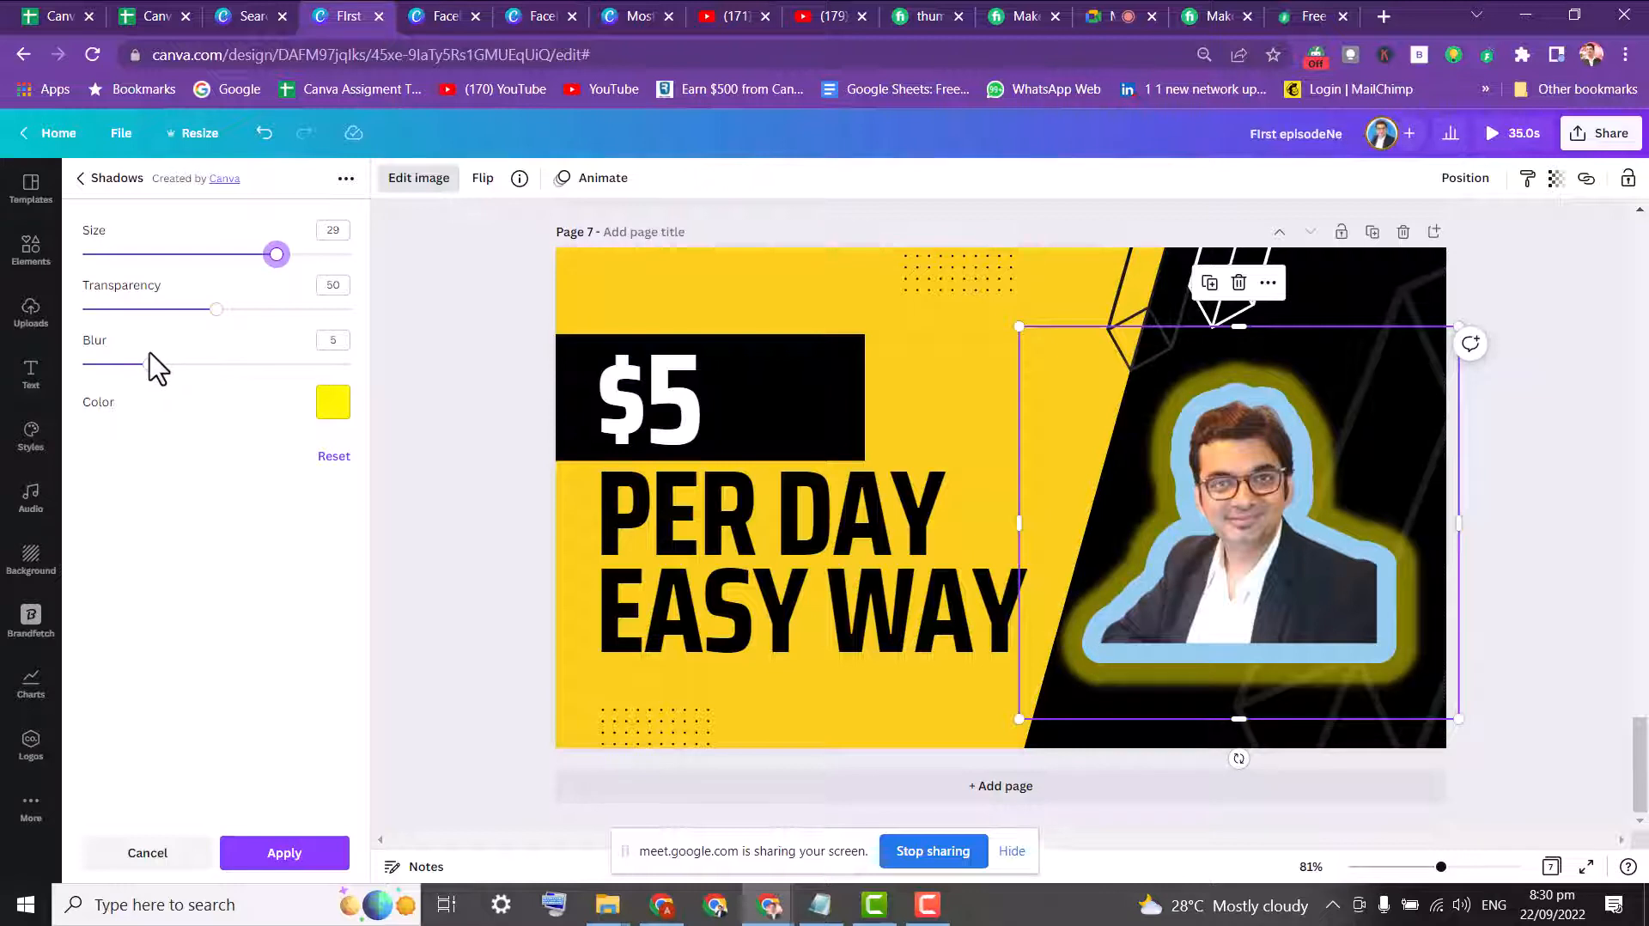
drag(148, 364, 81, 364)
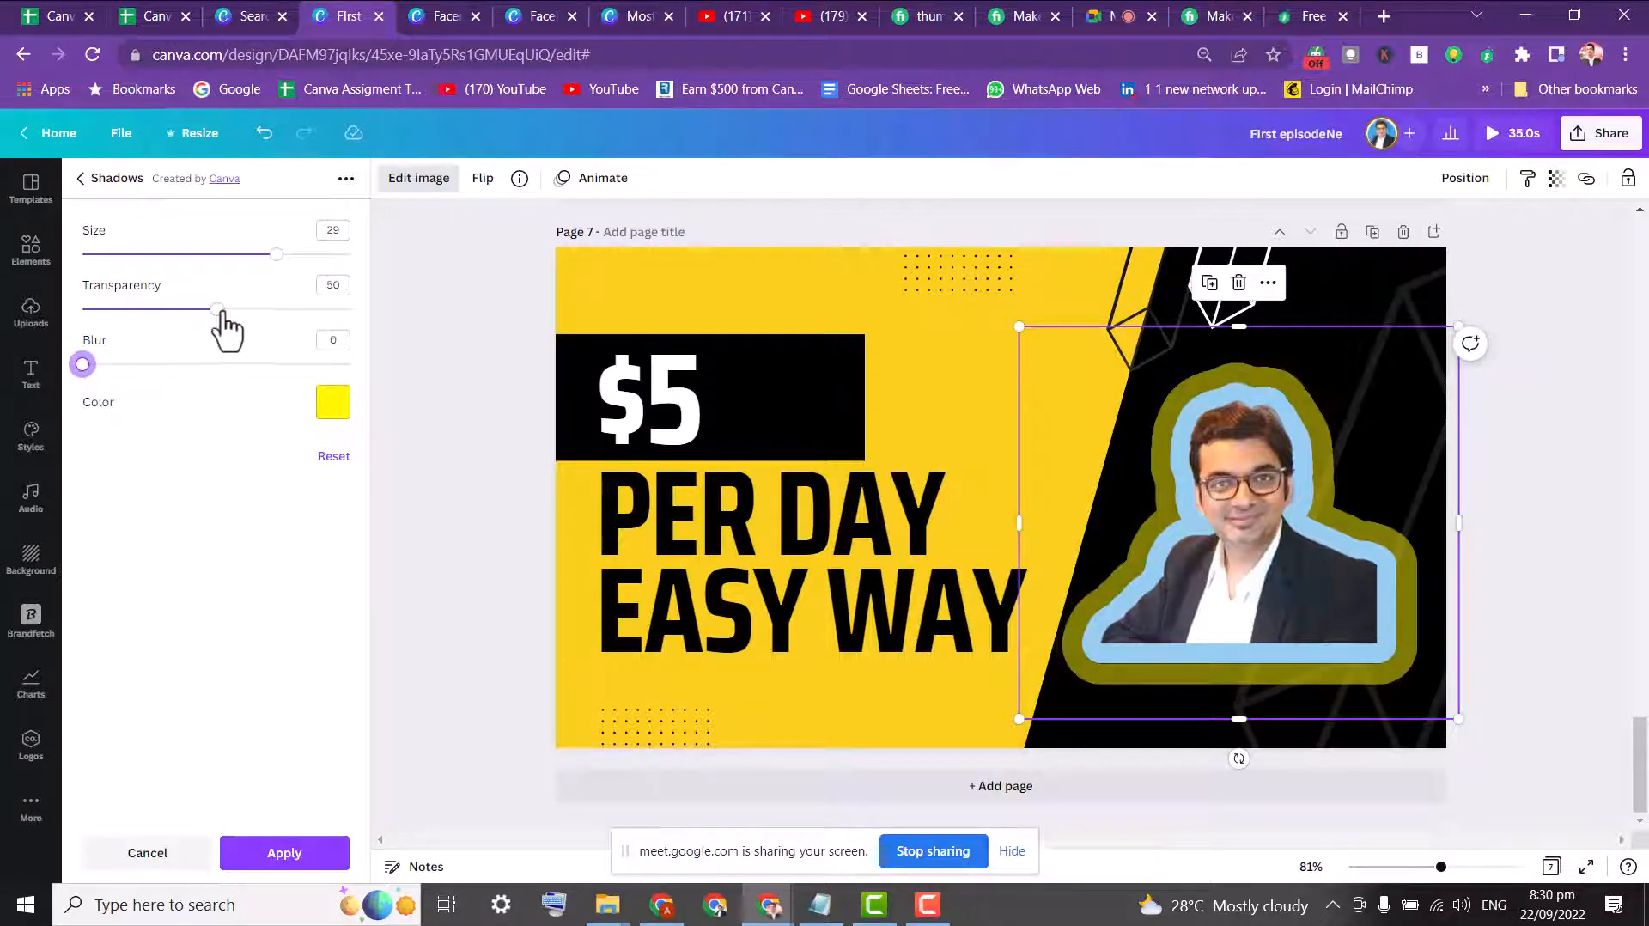
drag(218, 311, 418, 322)
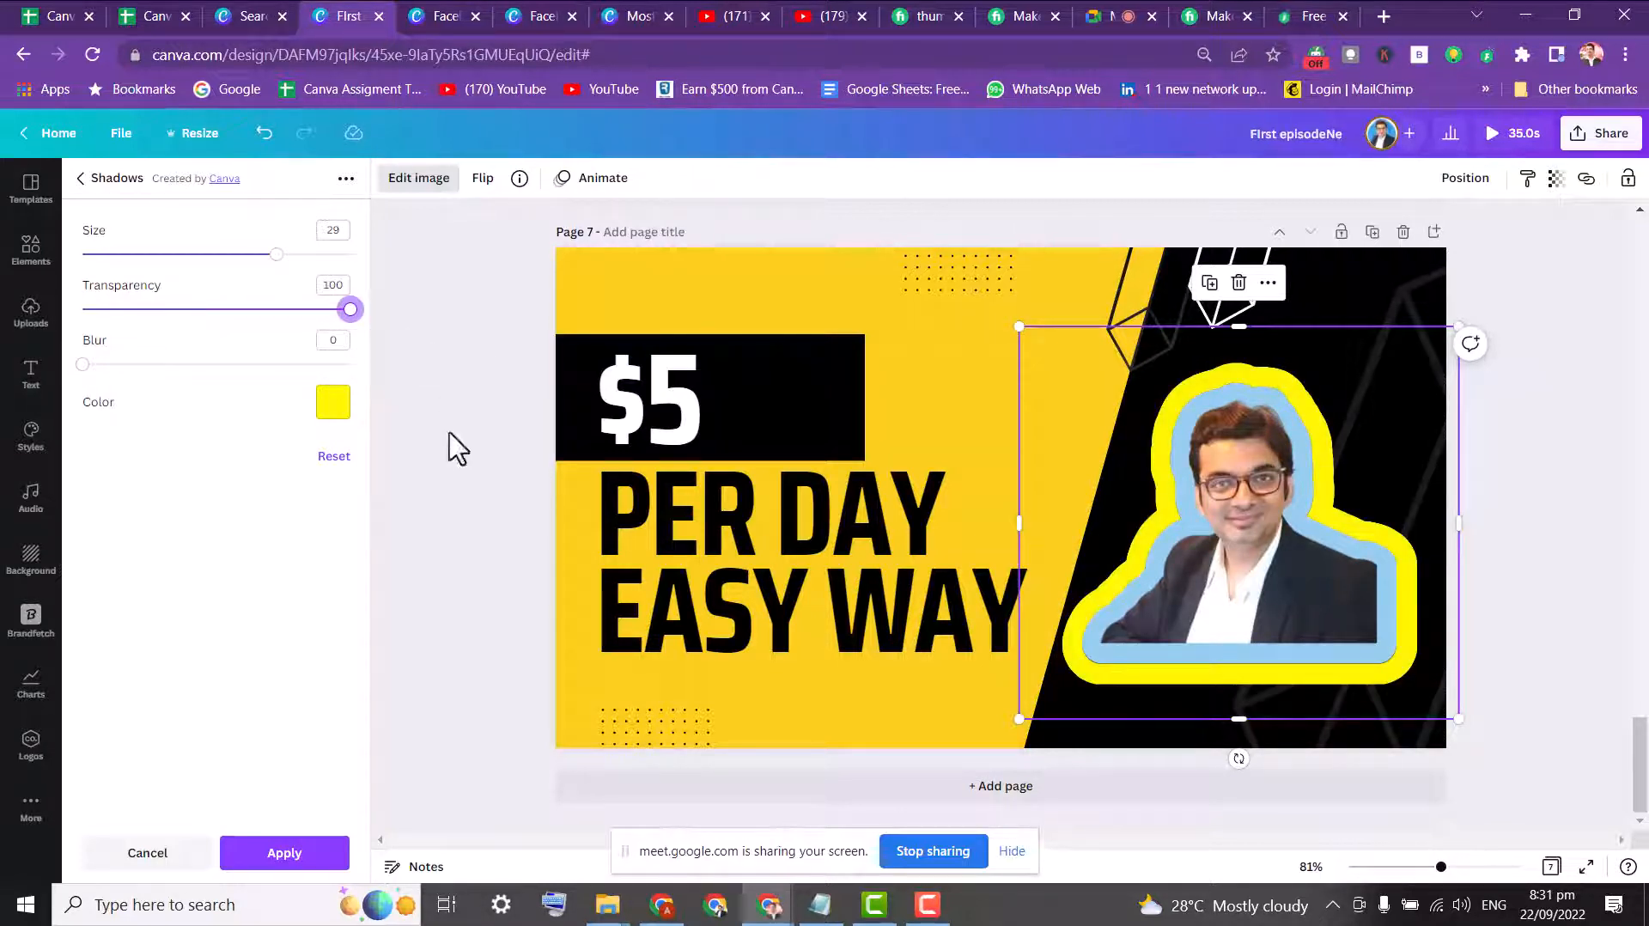
click(307, 855)
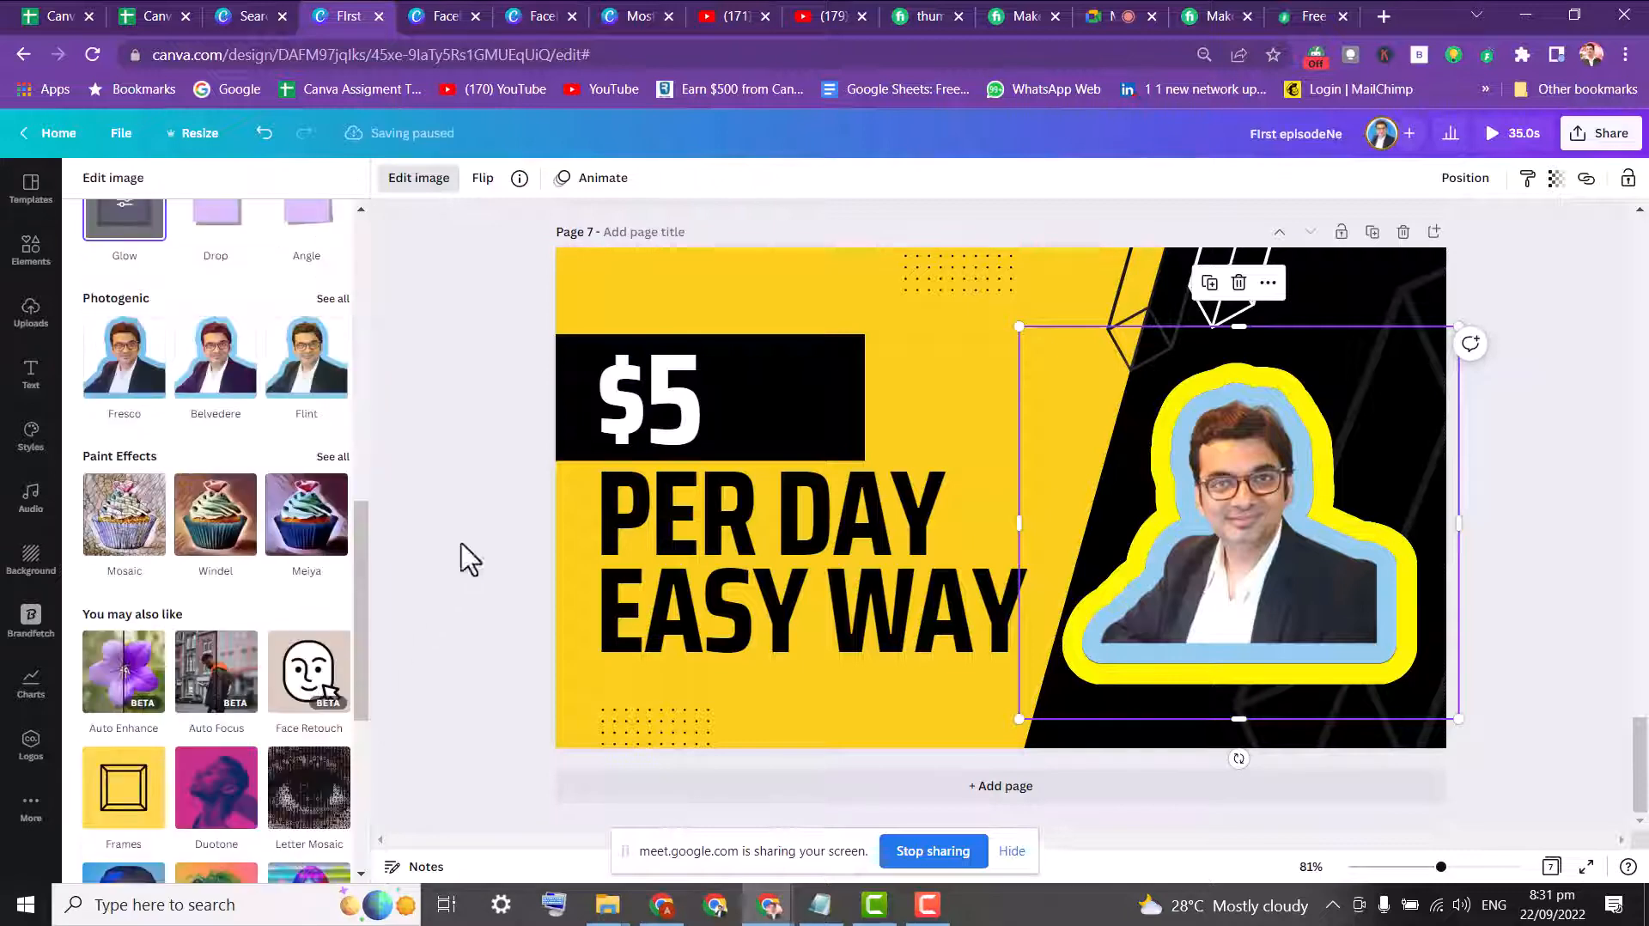
click(451, 402)
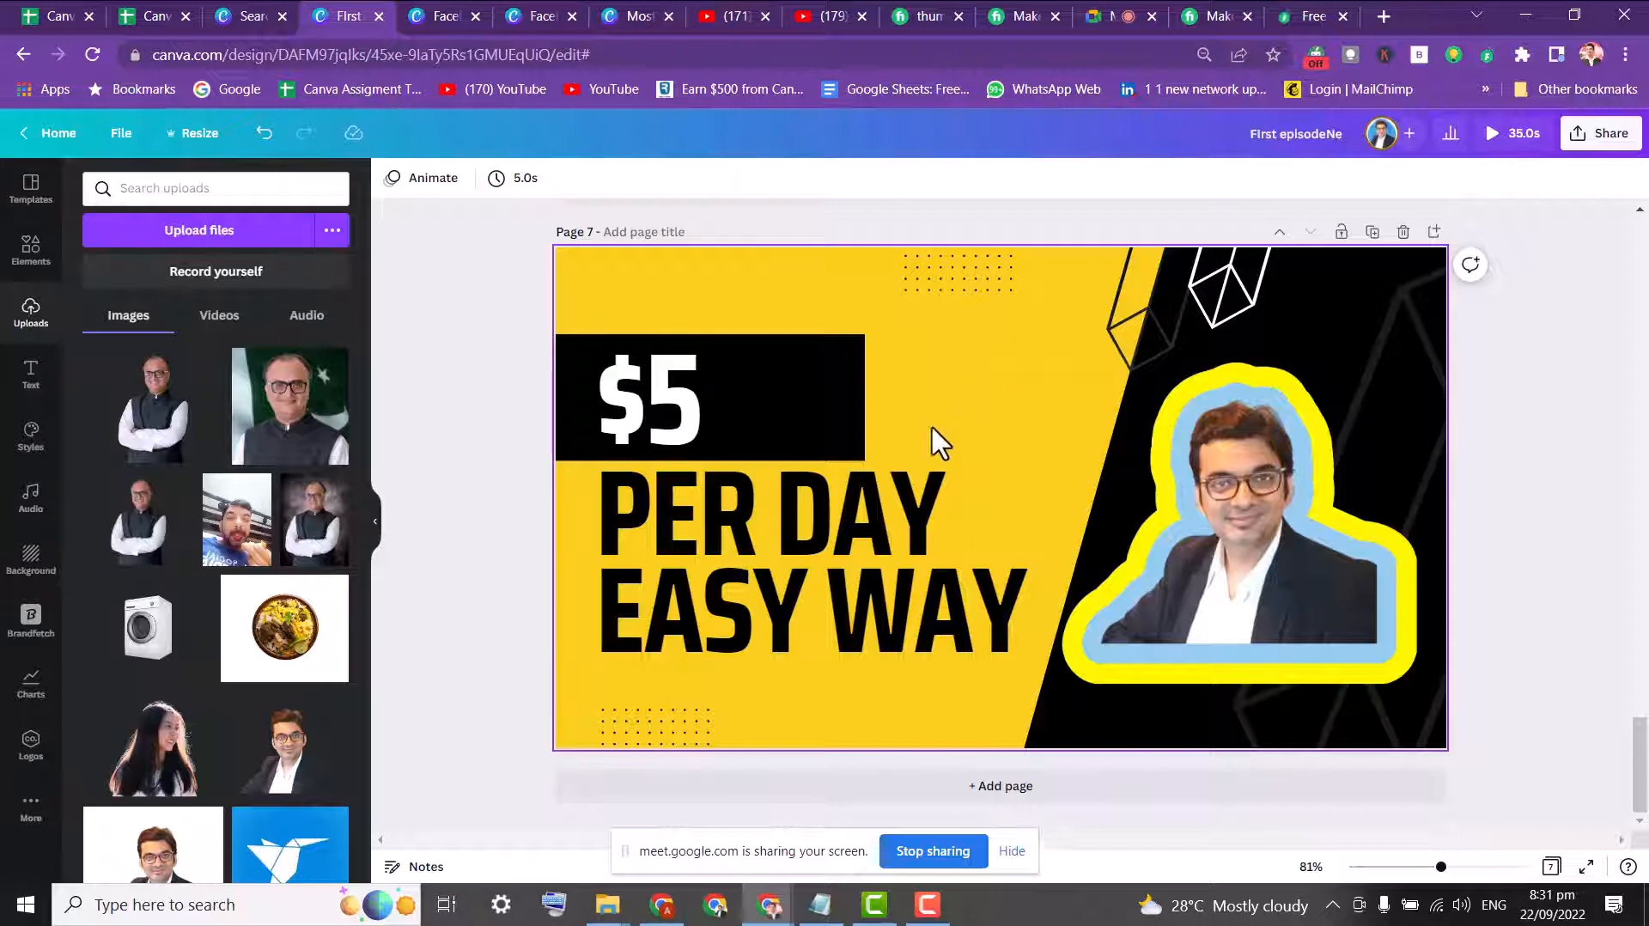
- Add a third Glow shadow around the yellow outline of the man's photo and colour it red
click(1199, 420)
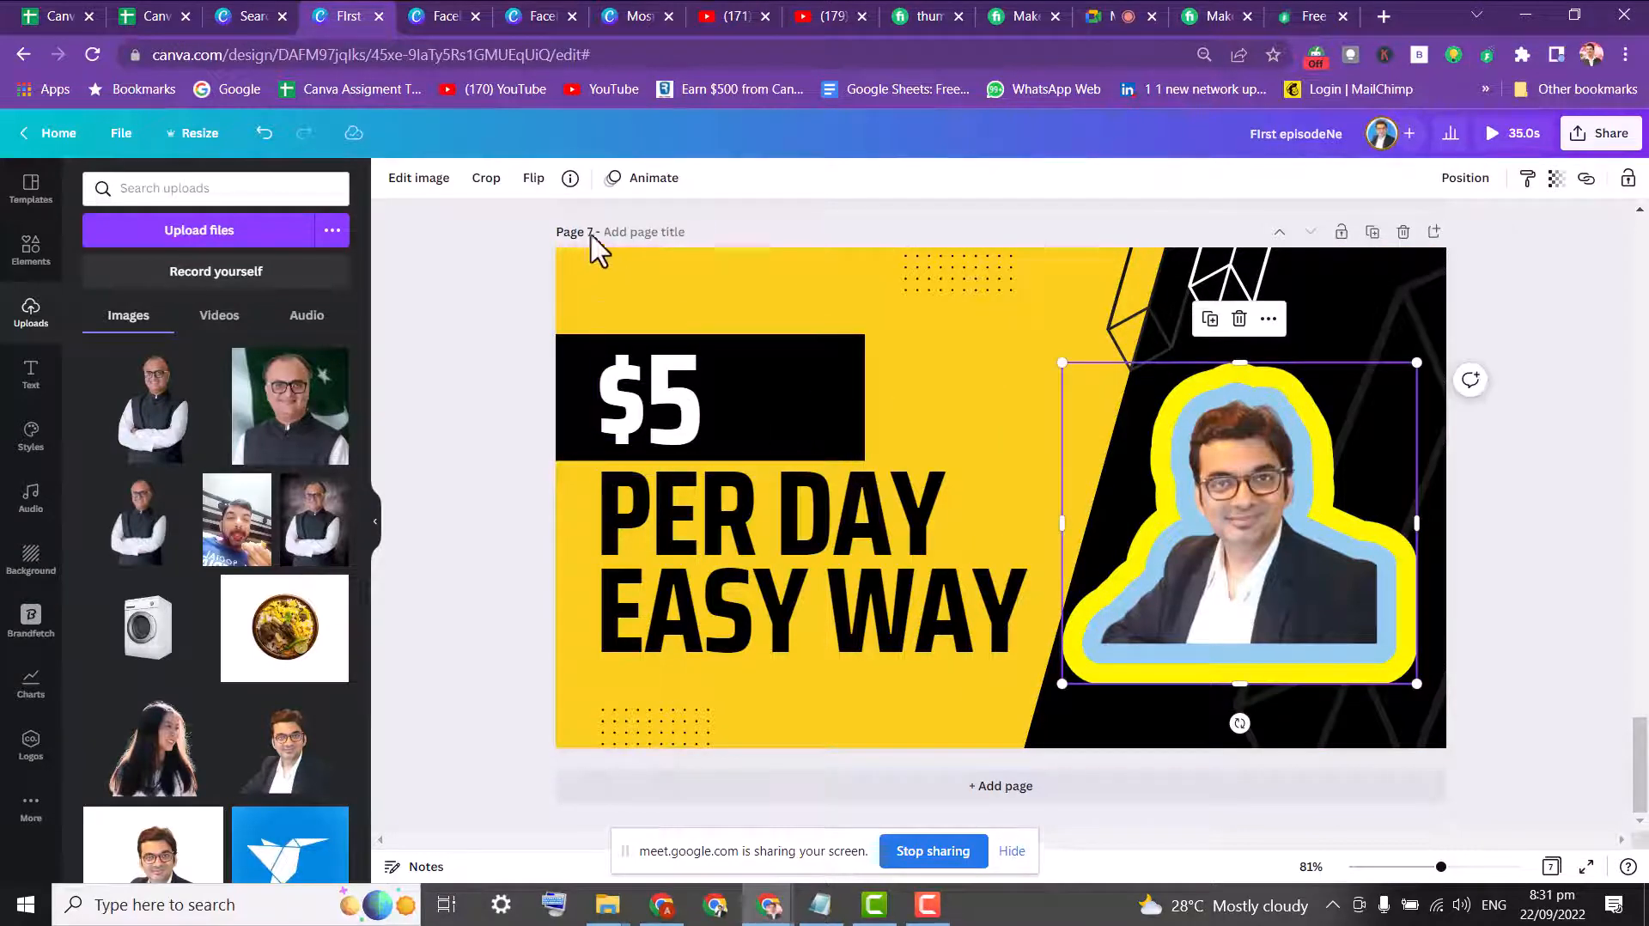
click(434, 182)
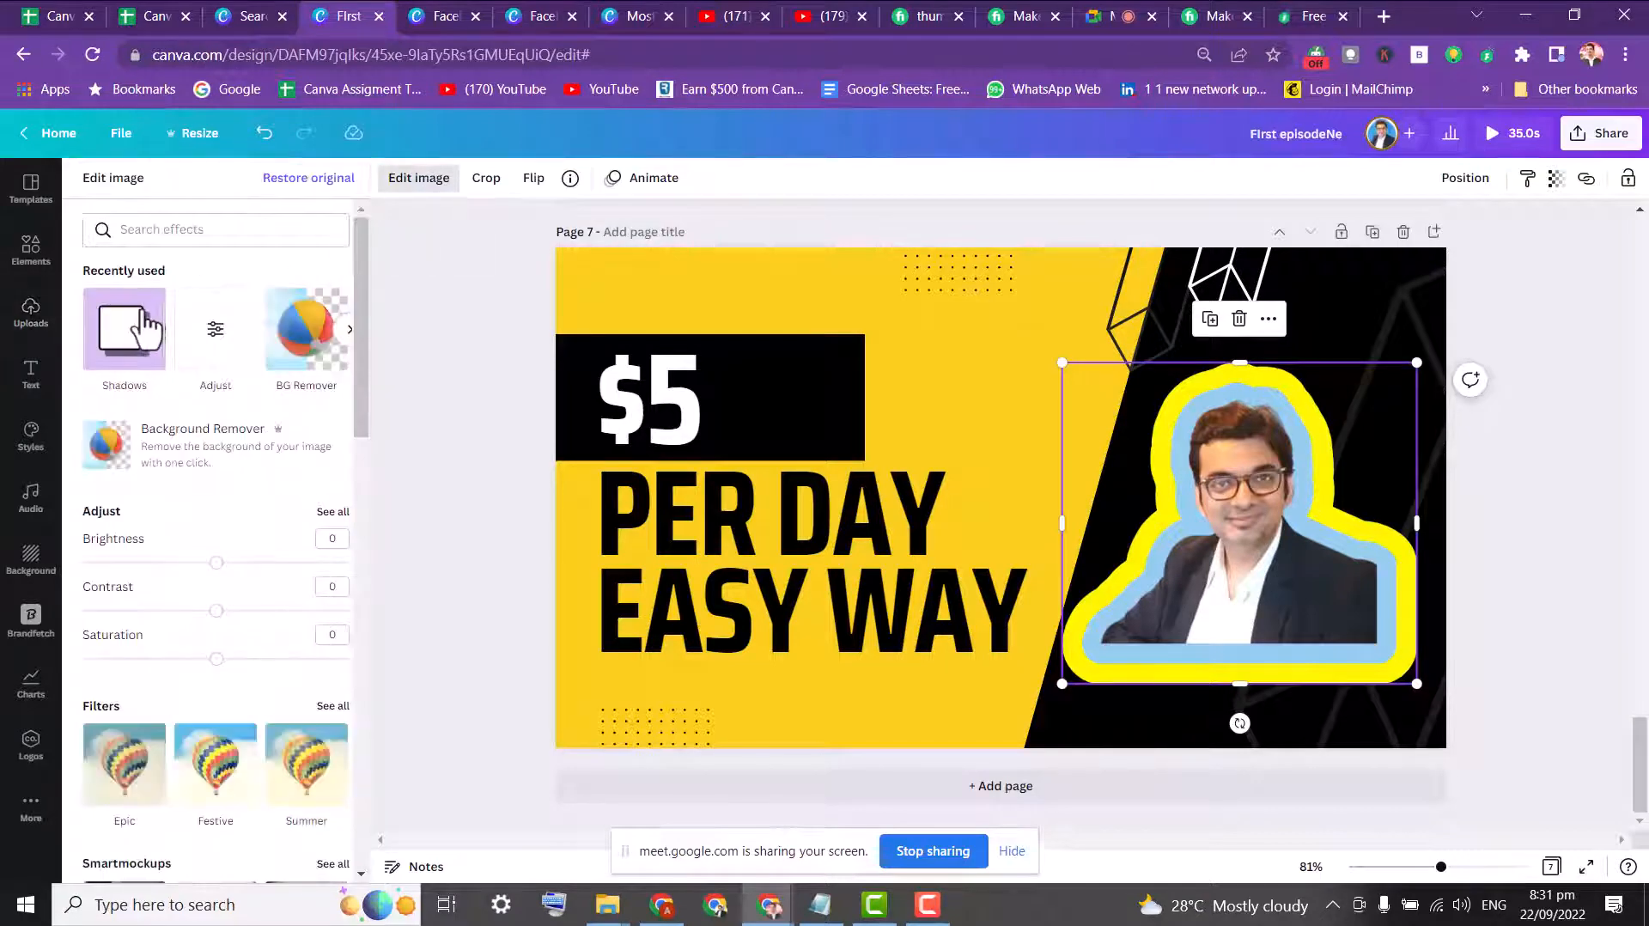
click(146, 329)
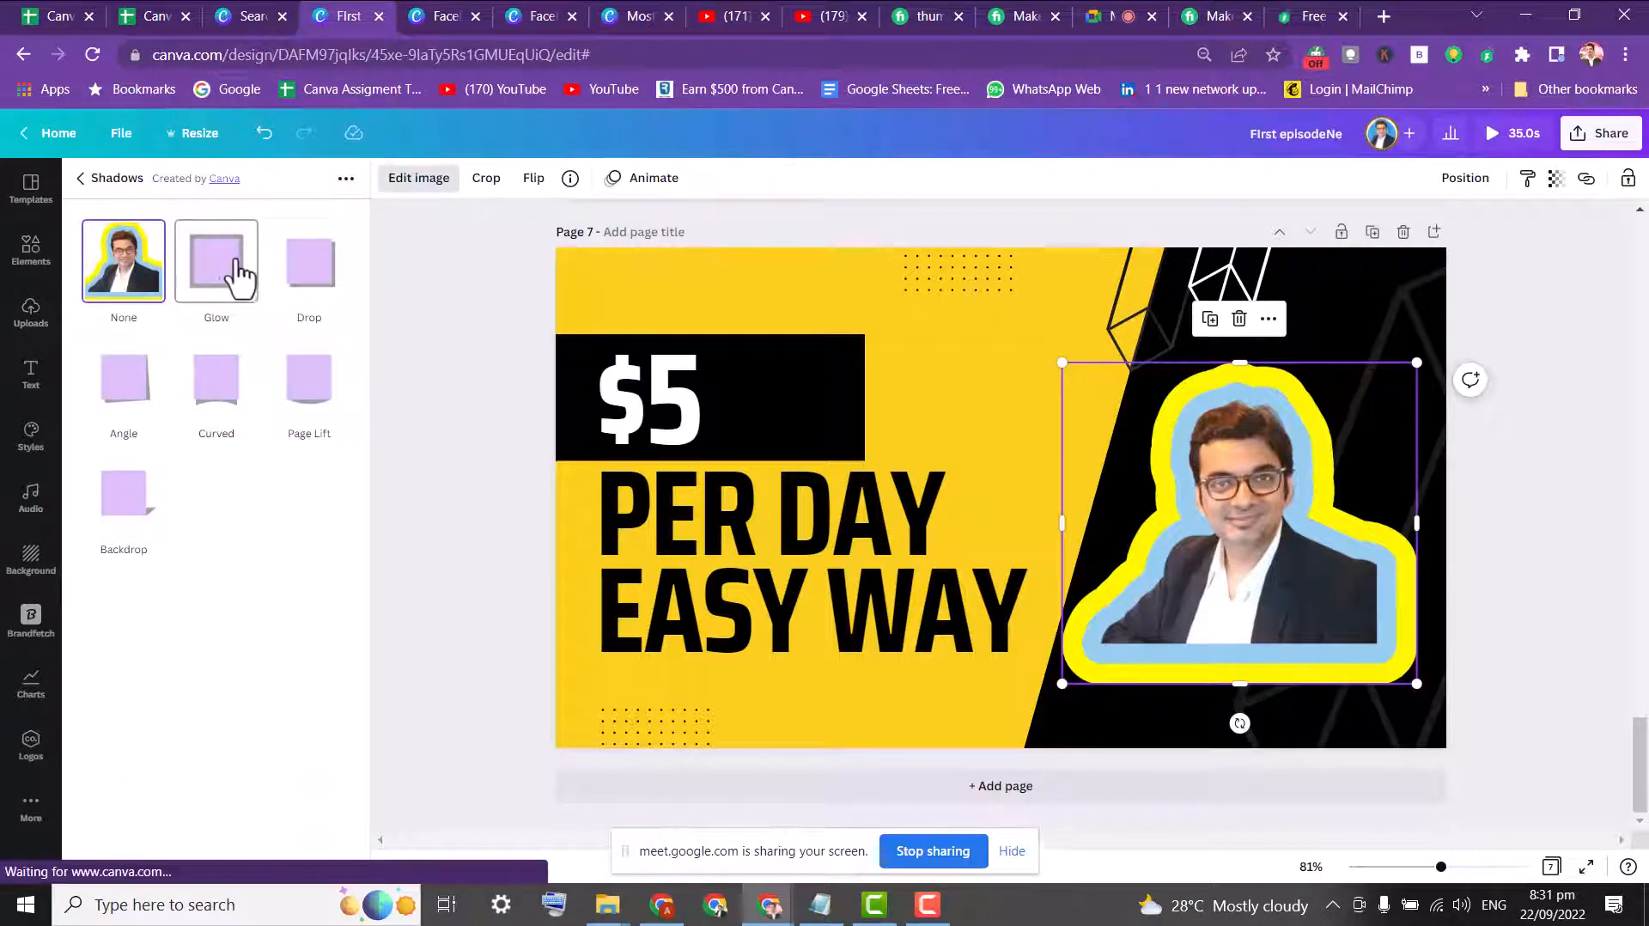
click(235, 277)
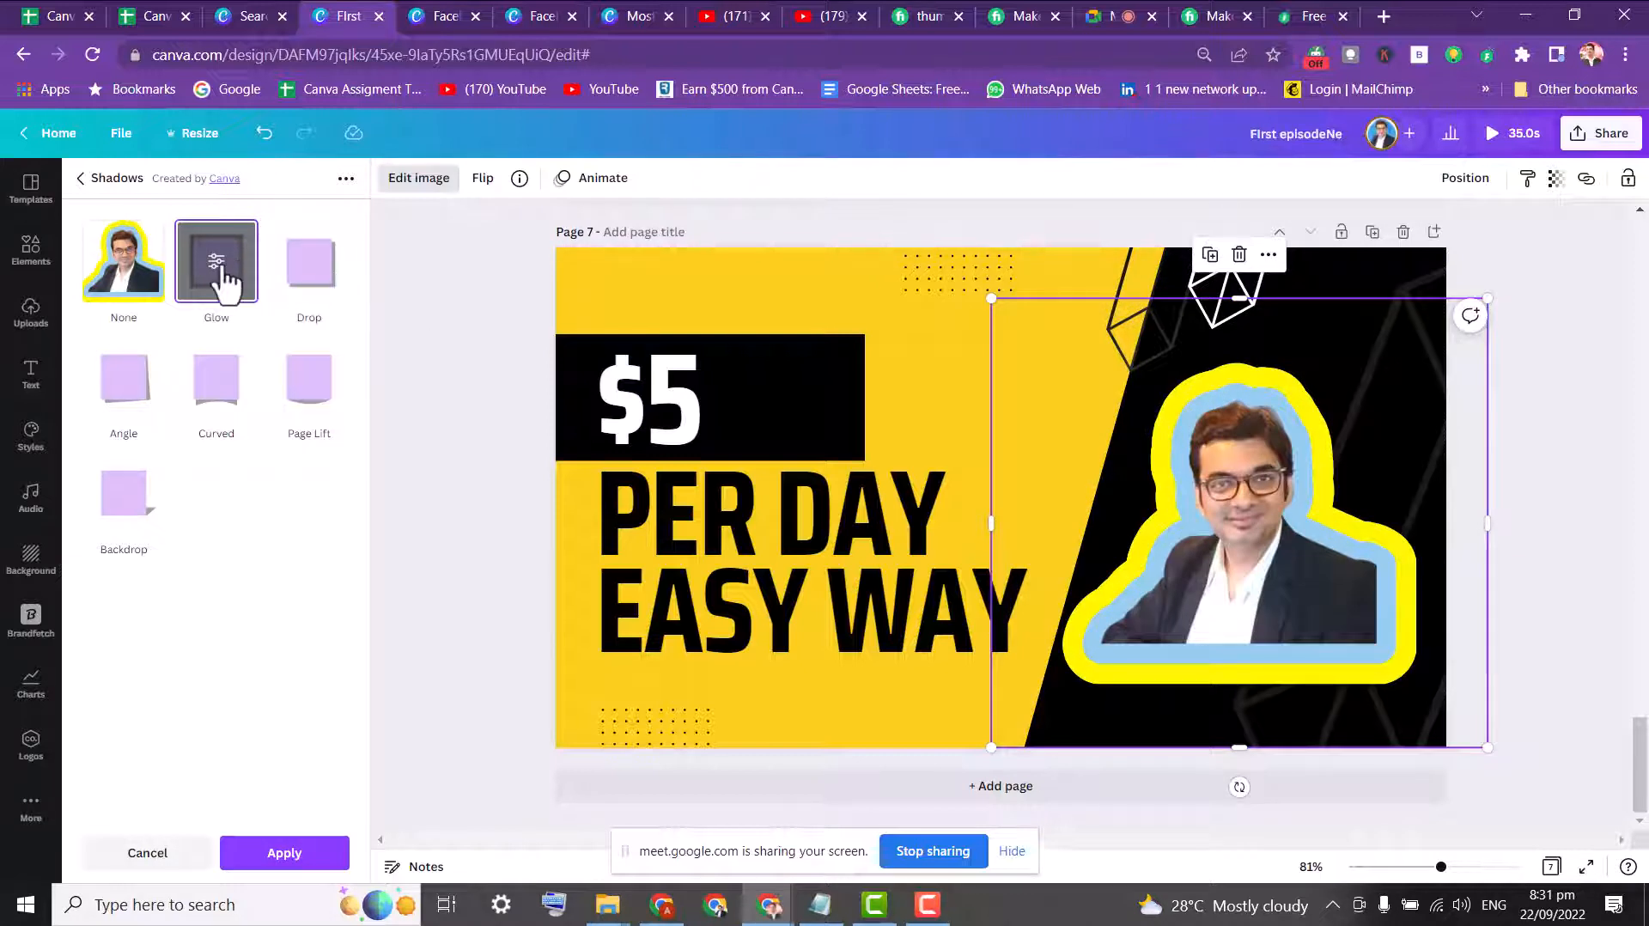
click(223, 275)
click(334, 402)
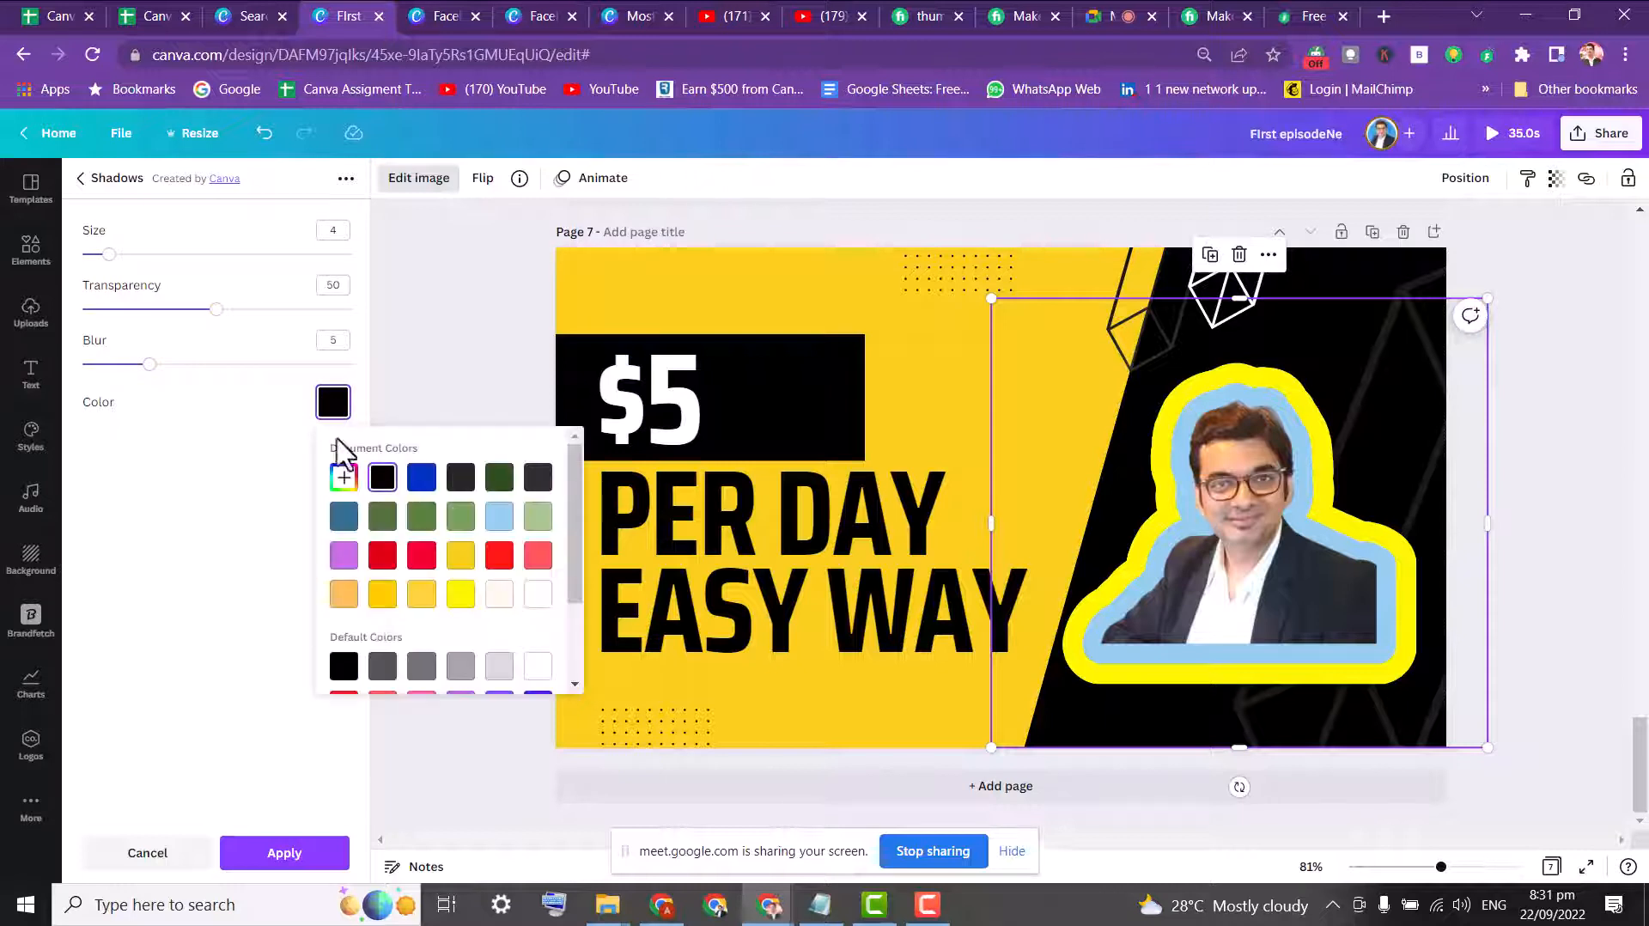
click(423, 556)
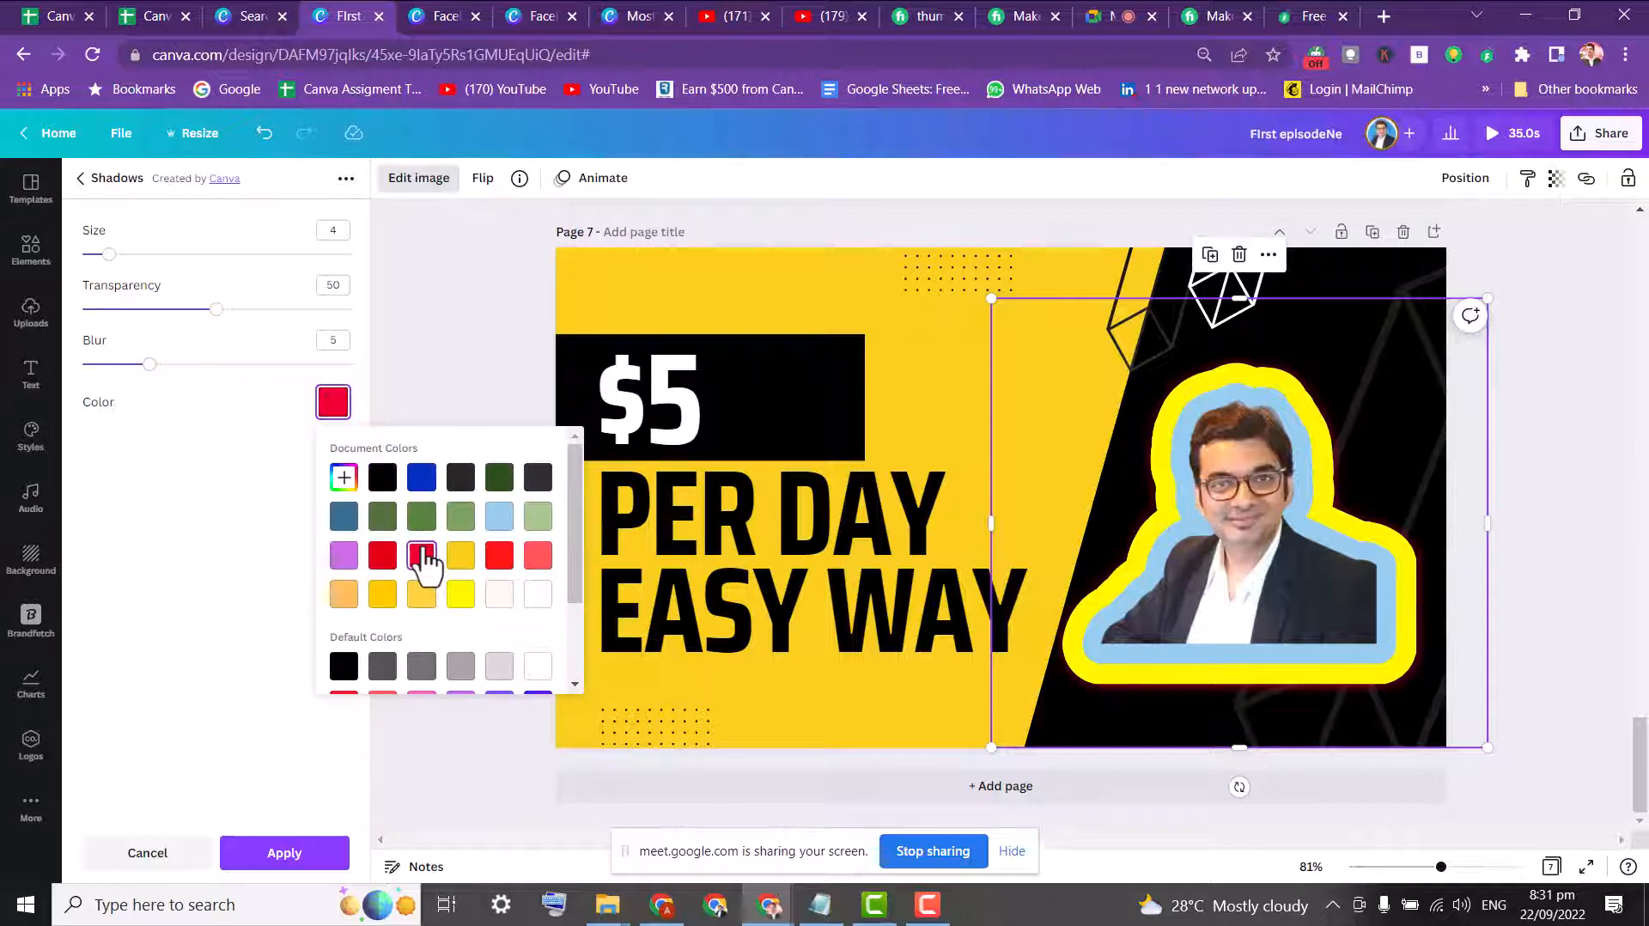
- Set the red glow to size 28, blur 0 and transparency 100, and apply it to the photo
click(217, 254)
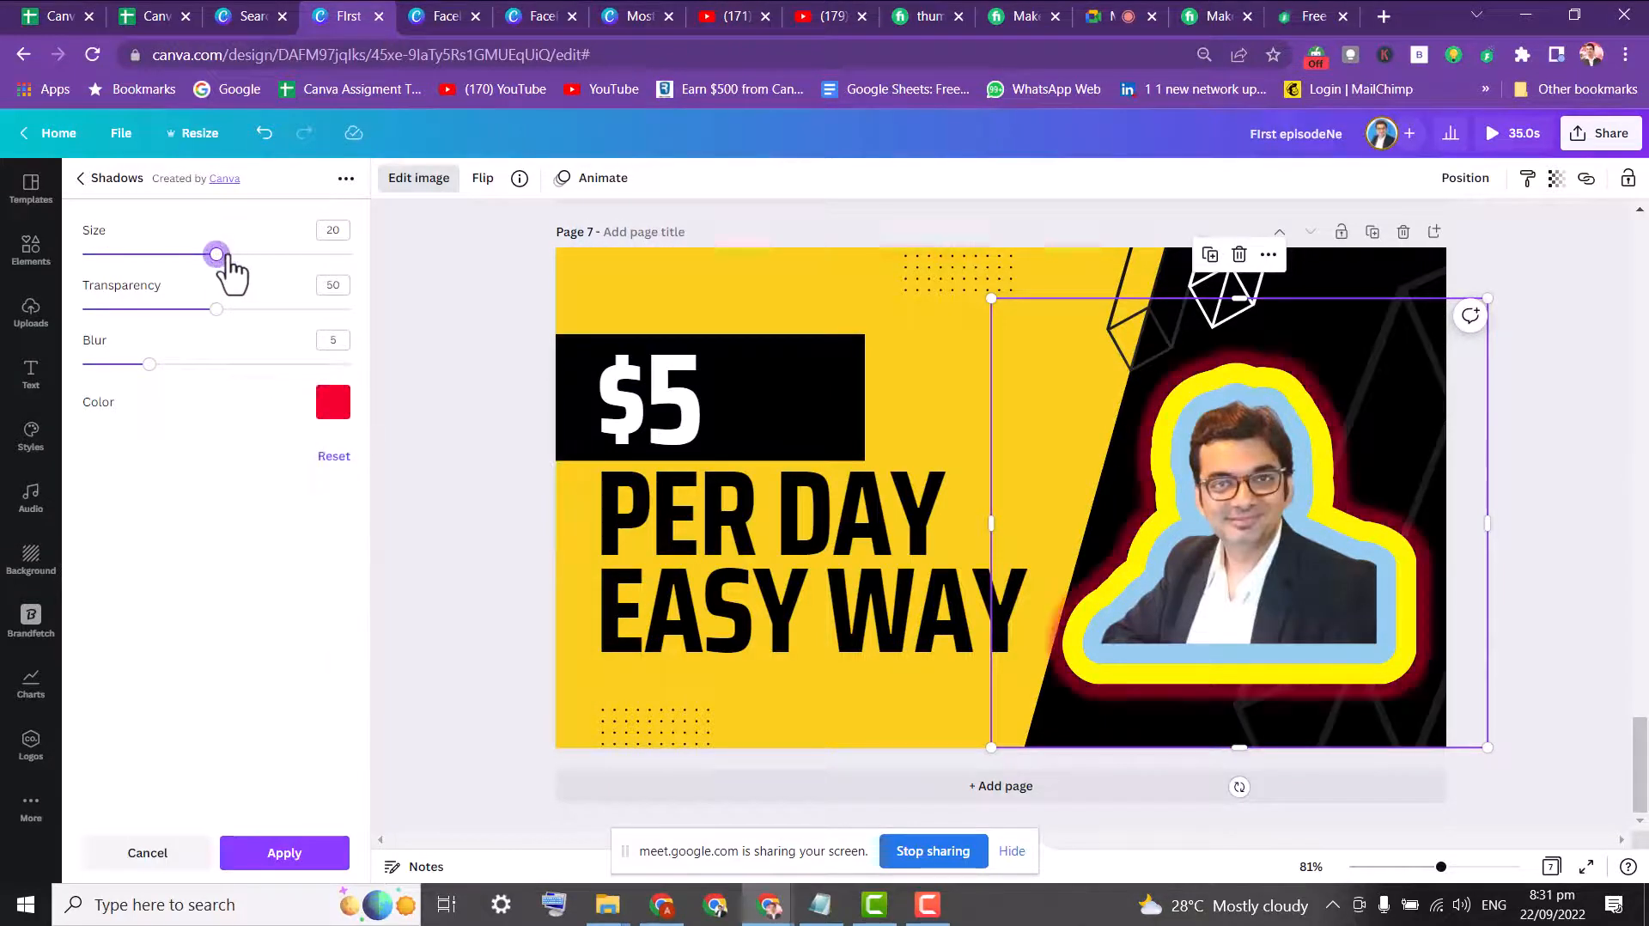
drag(218, 255, 270, 254)
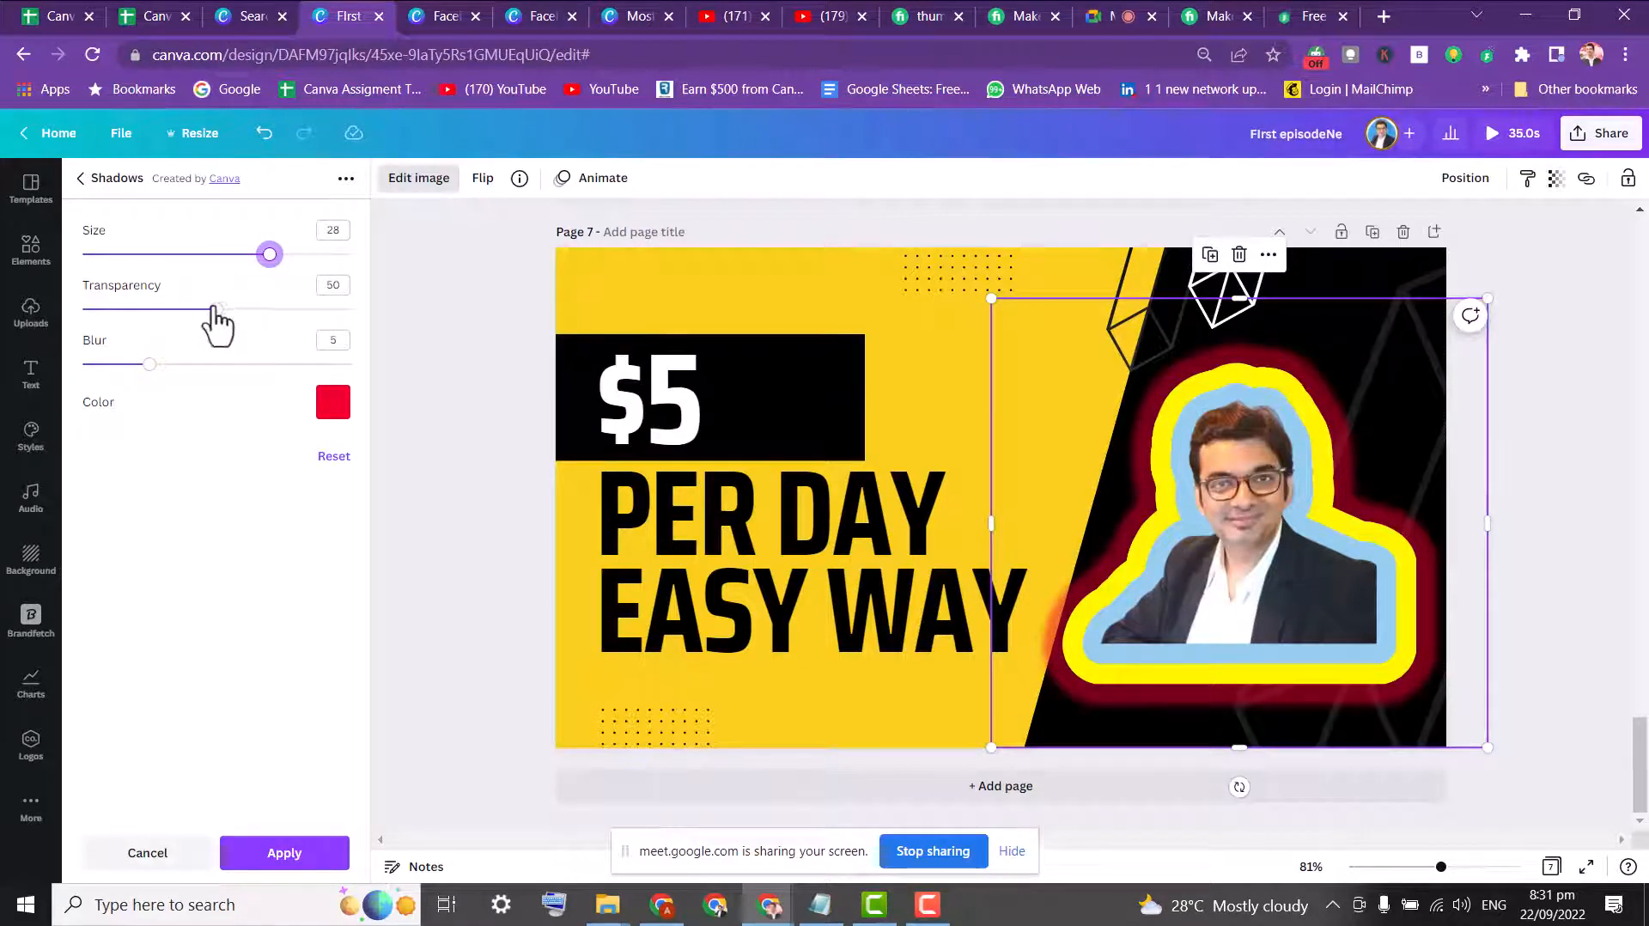
drag(150, 364, 67, 364)
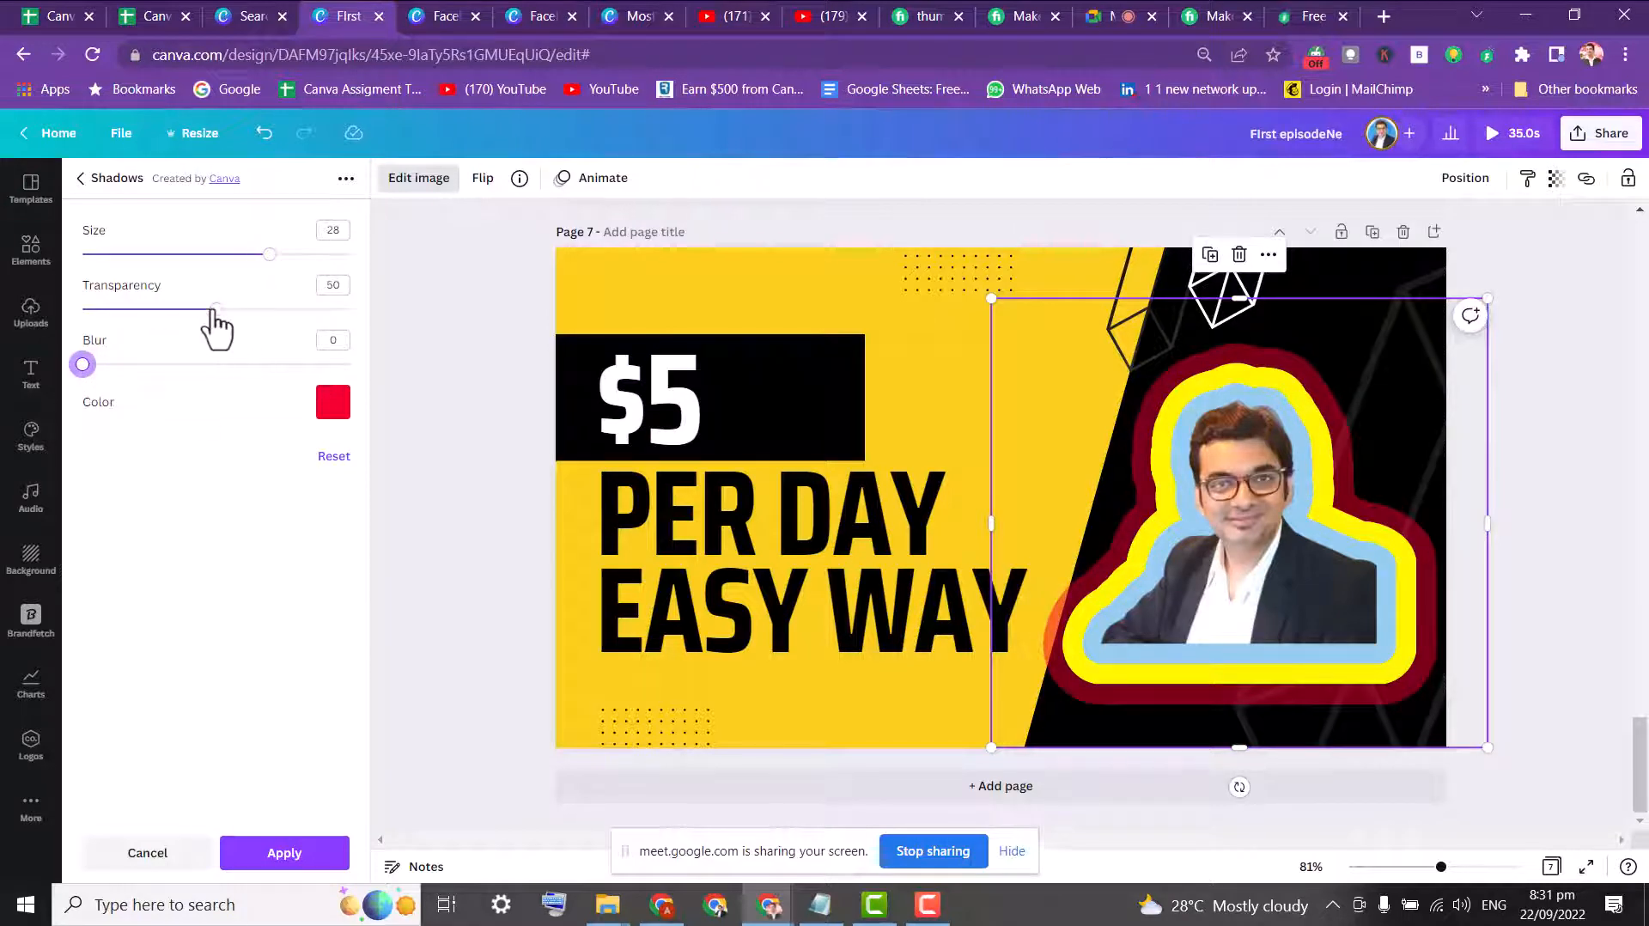
drag(215, 311, 368, 319)
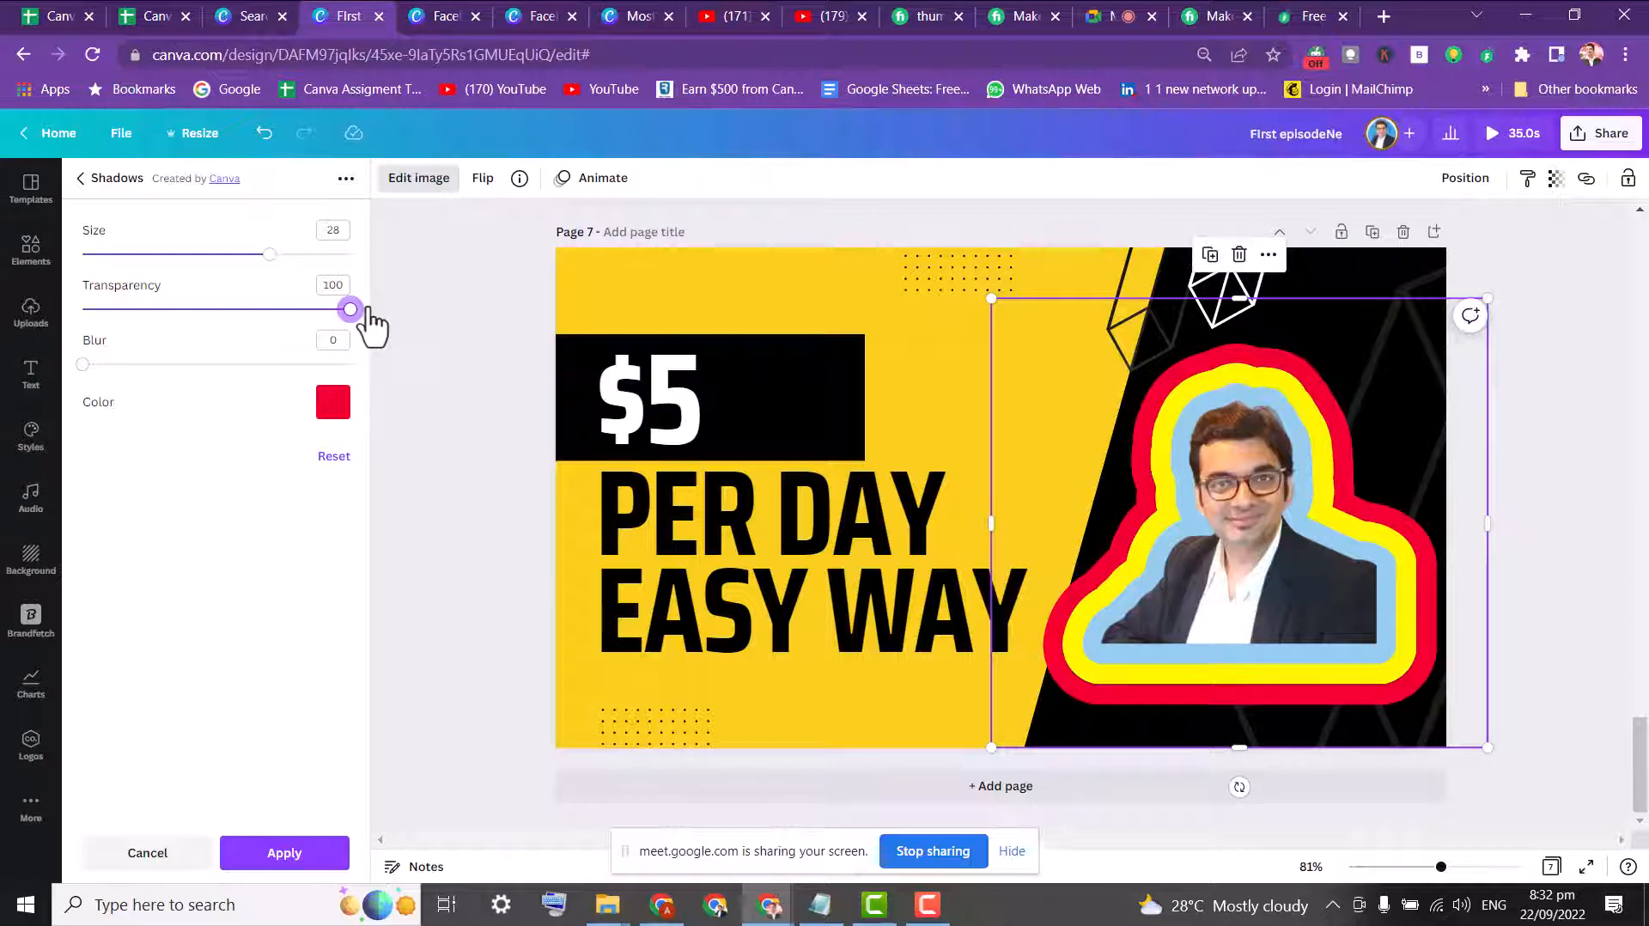
click(283, 857)
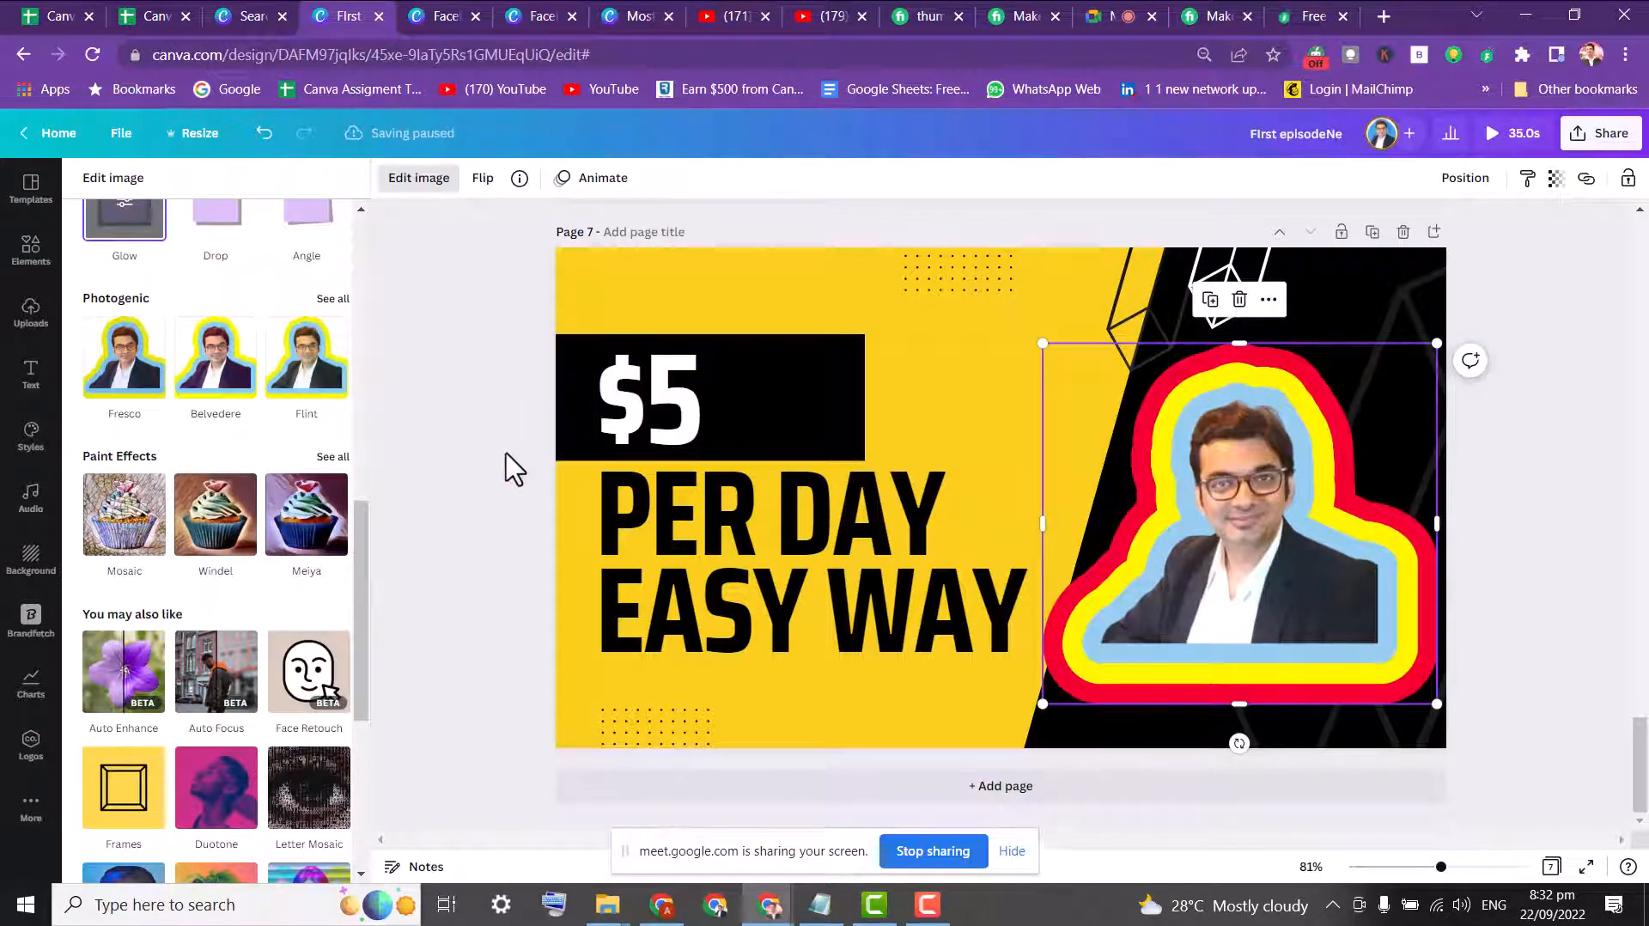
click(465, 402)
- Move the PER DAY EASY WAY text slightly down so it sits clear of the black $5 box
click(760, 574)
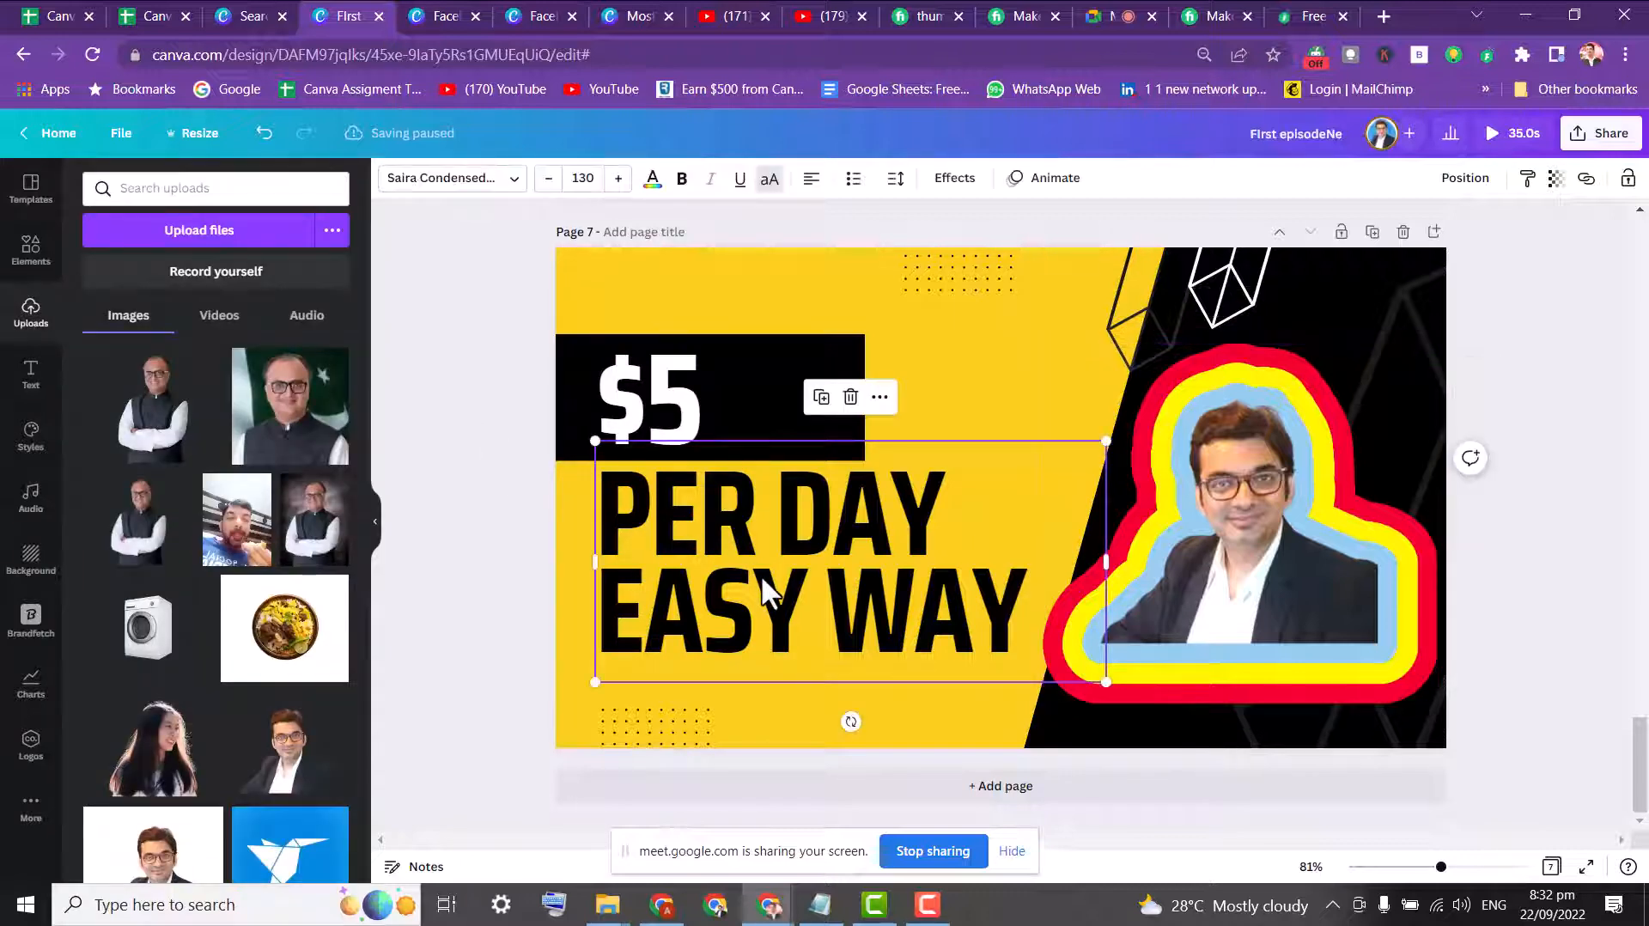
mouse_move(705, 564)
mouse_down()
mouse_move(709, 579)
mouse_move(692, 551)
mouse_up()
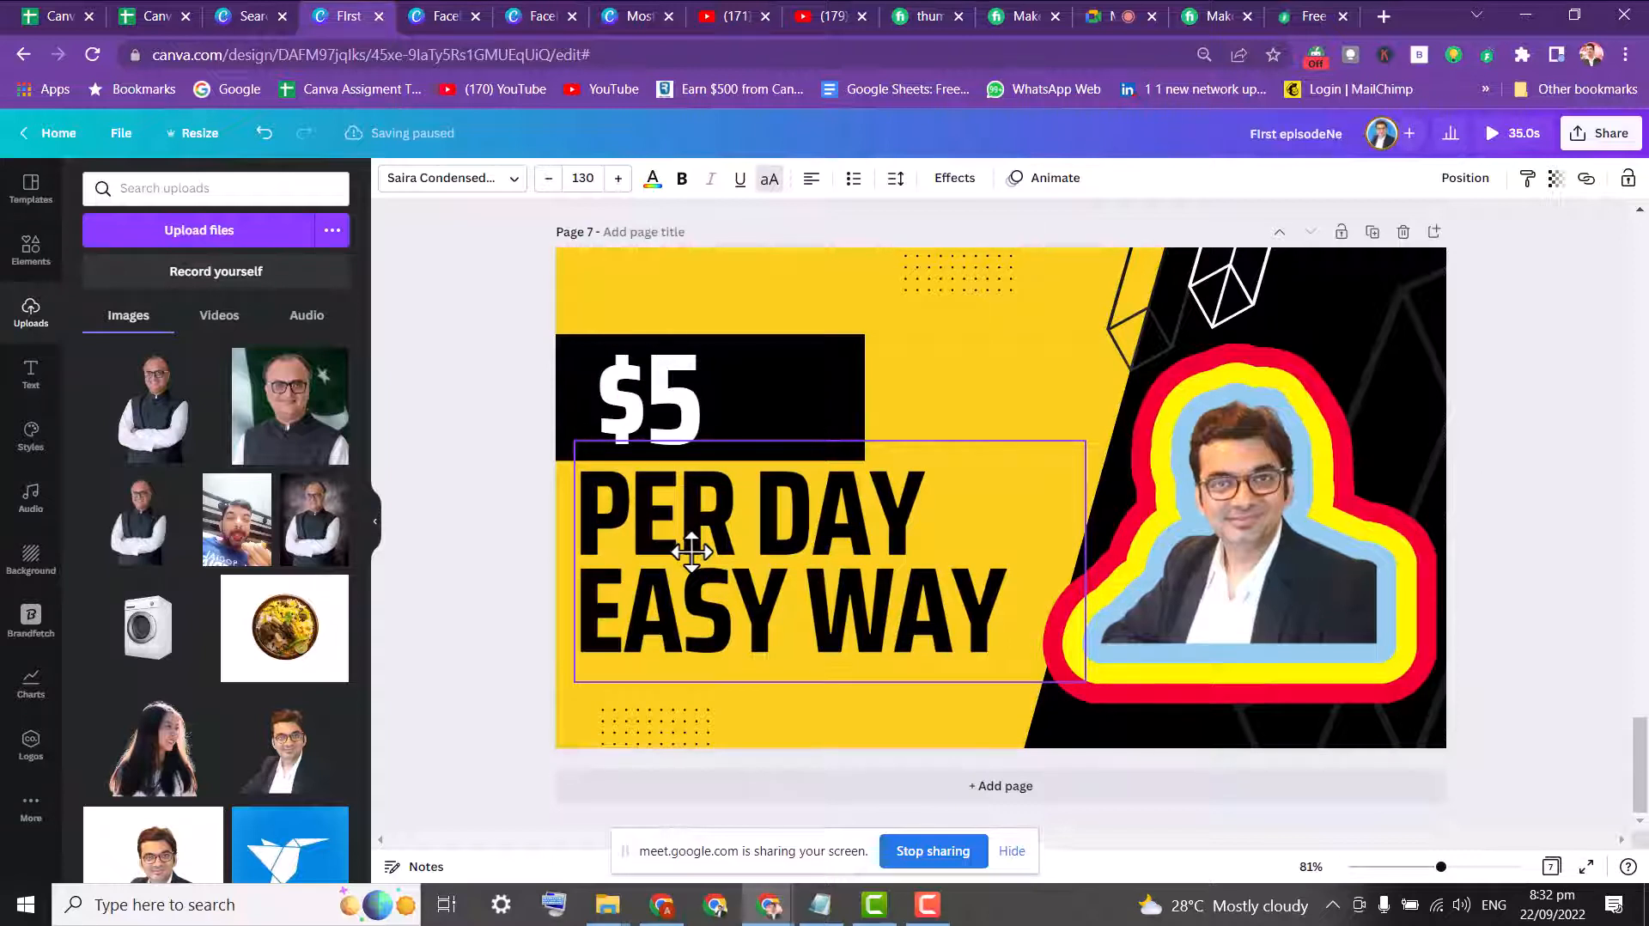
mouse_move(691, 550)
mouse_down()
mouse_move(717, 586)
mouse_move(713, 542)
mouse_move(706, 568)
mouse_up()
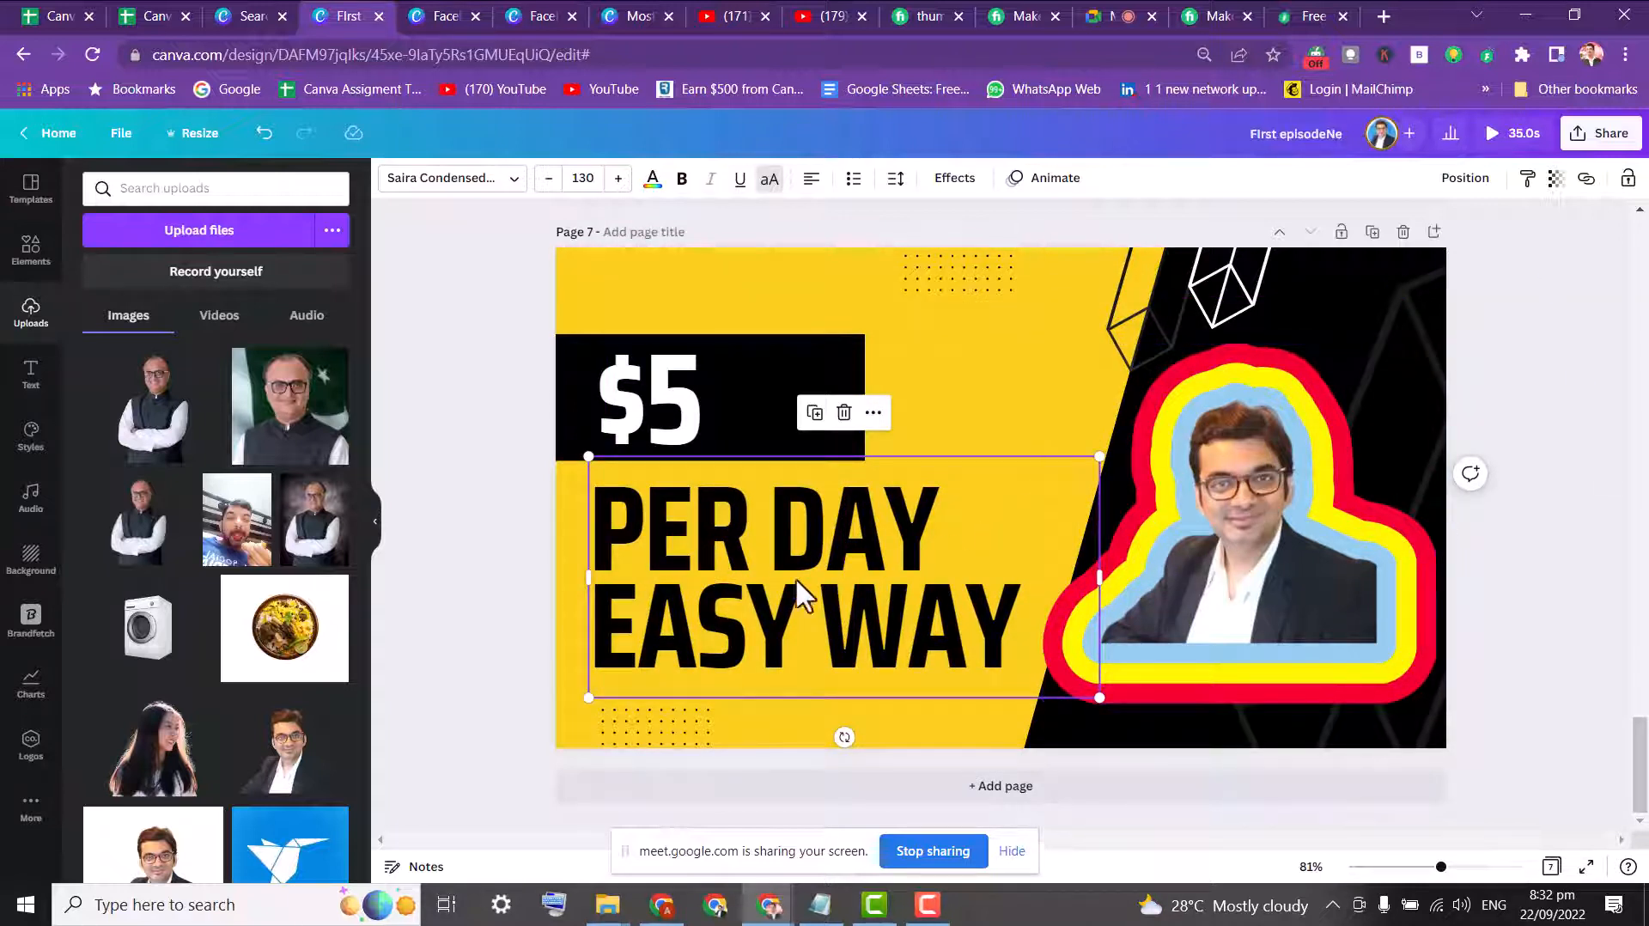
- Try a Shadow effect on the PER DAY EASY WAY text with transparency 69 and a red colour
double_click(699, 514)
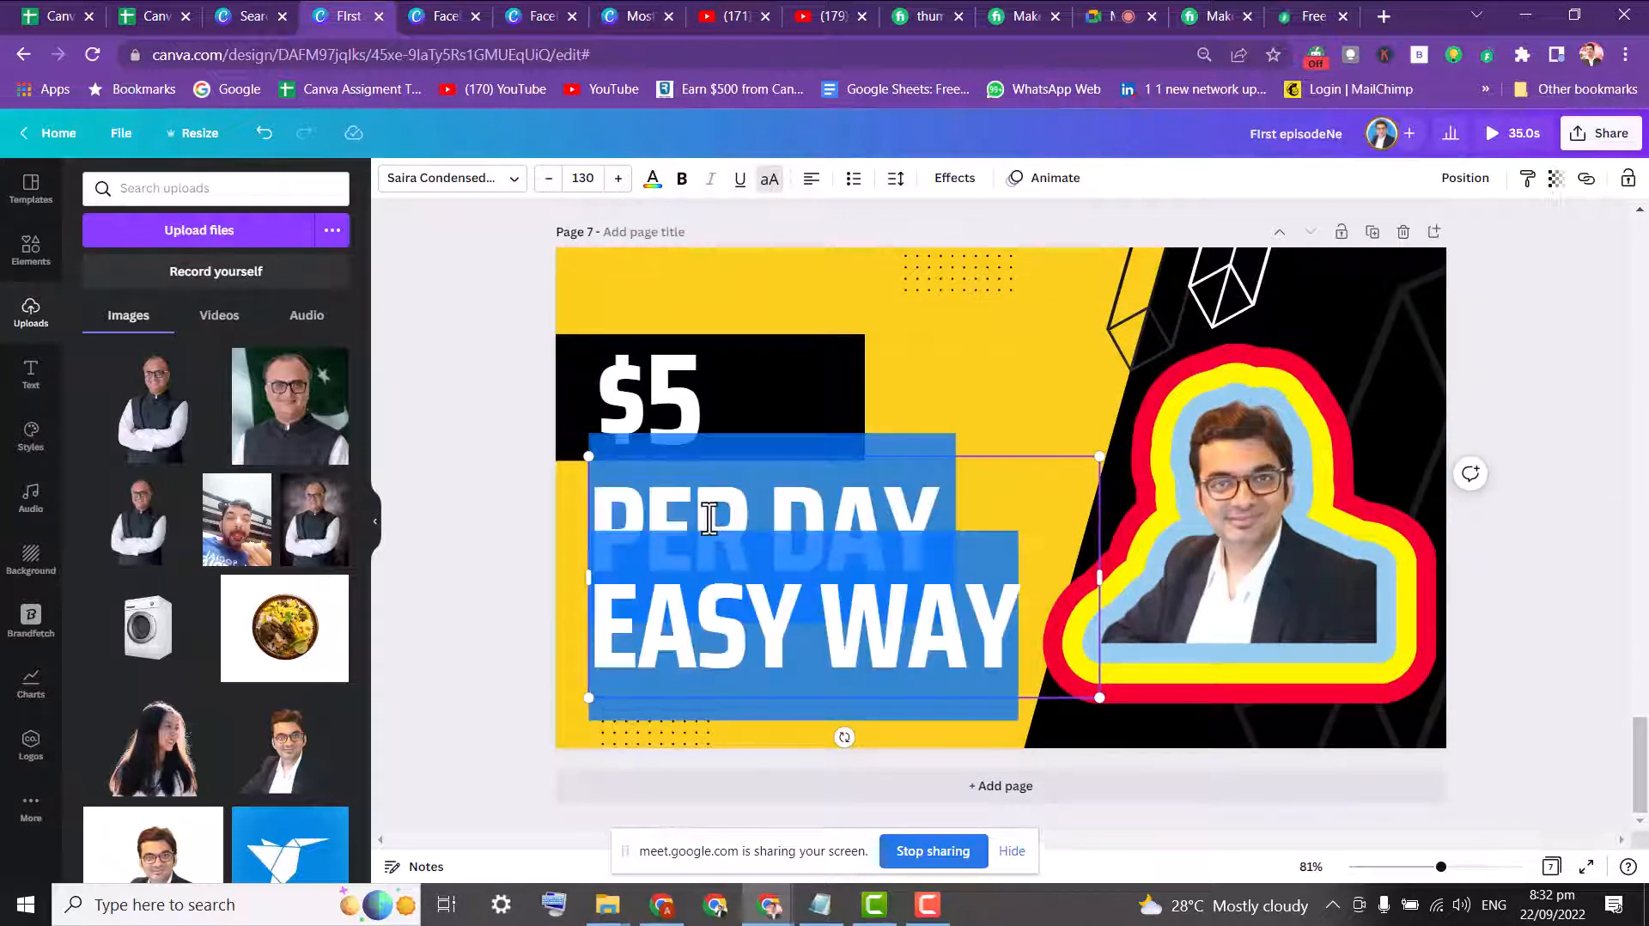
click(963, 181)
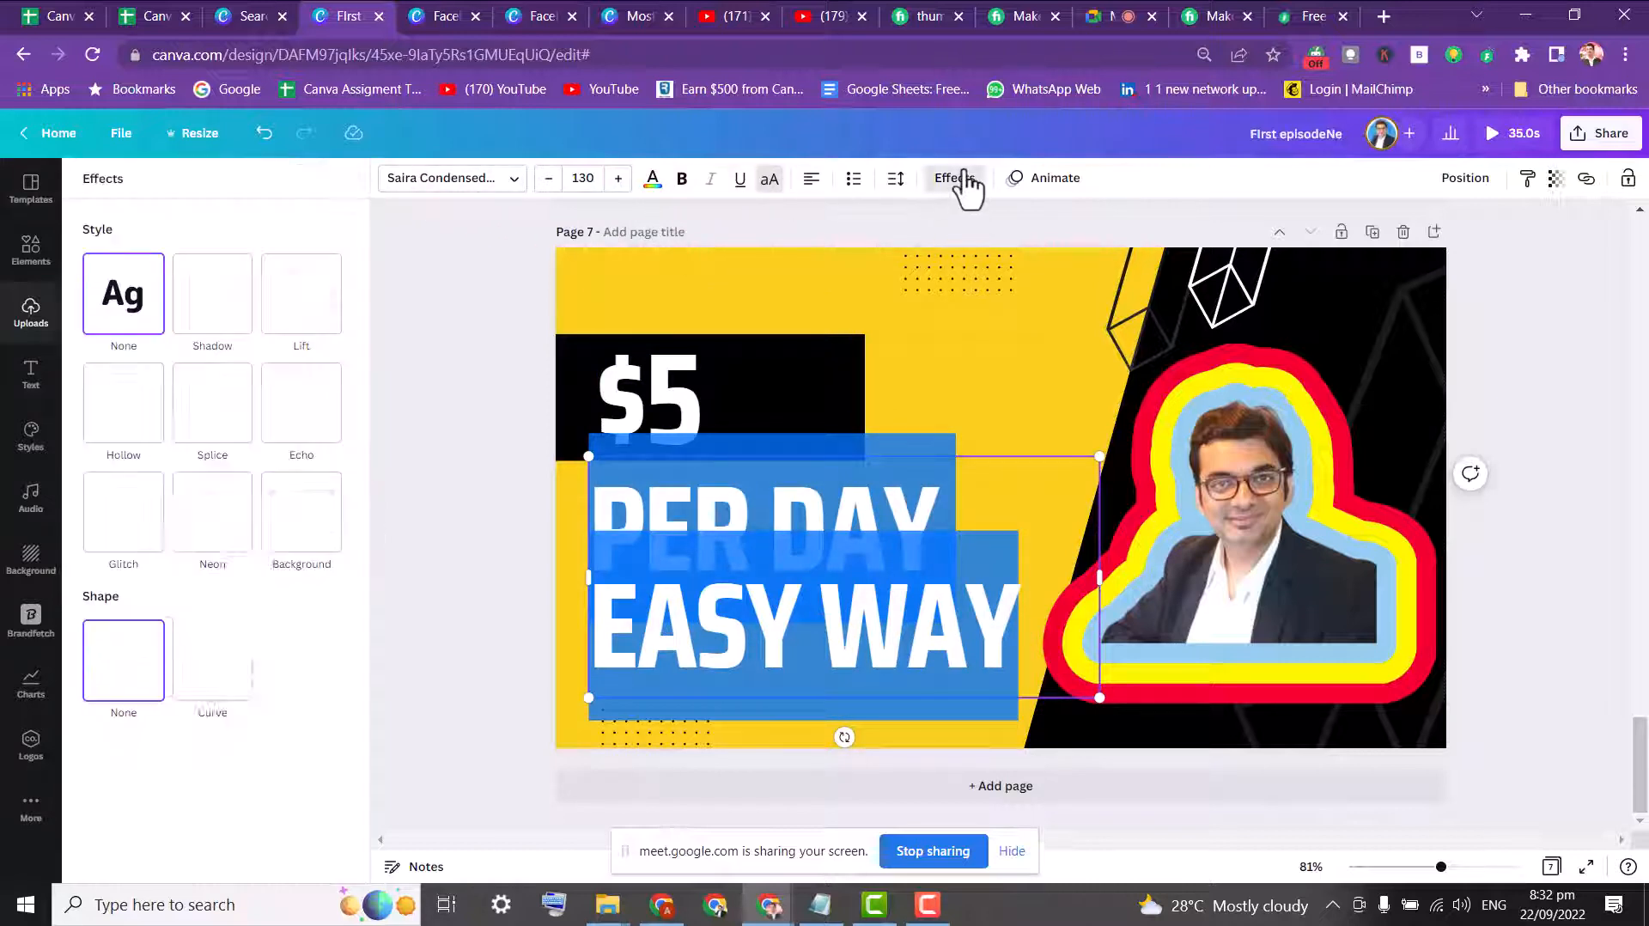
click(212, 316)
click(297, 309)
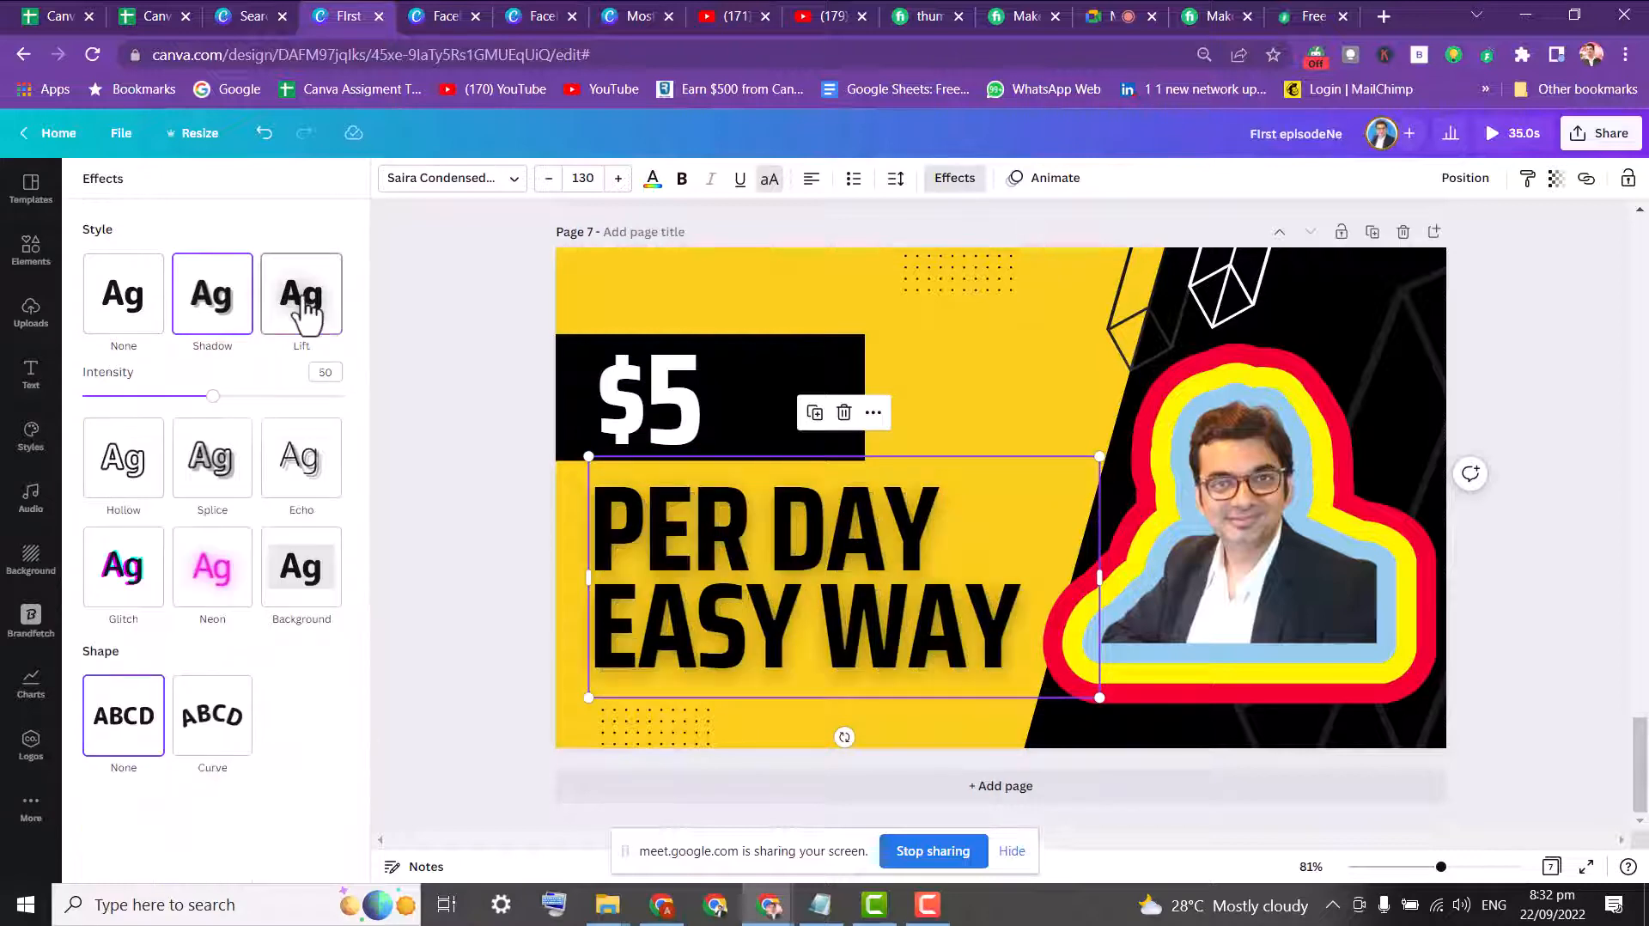
click(214, 316)
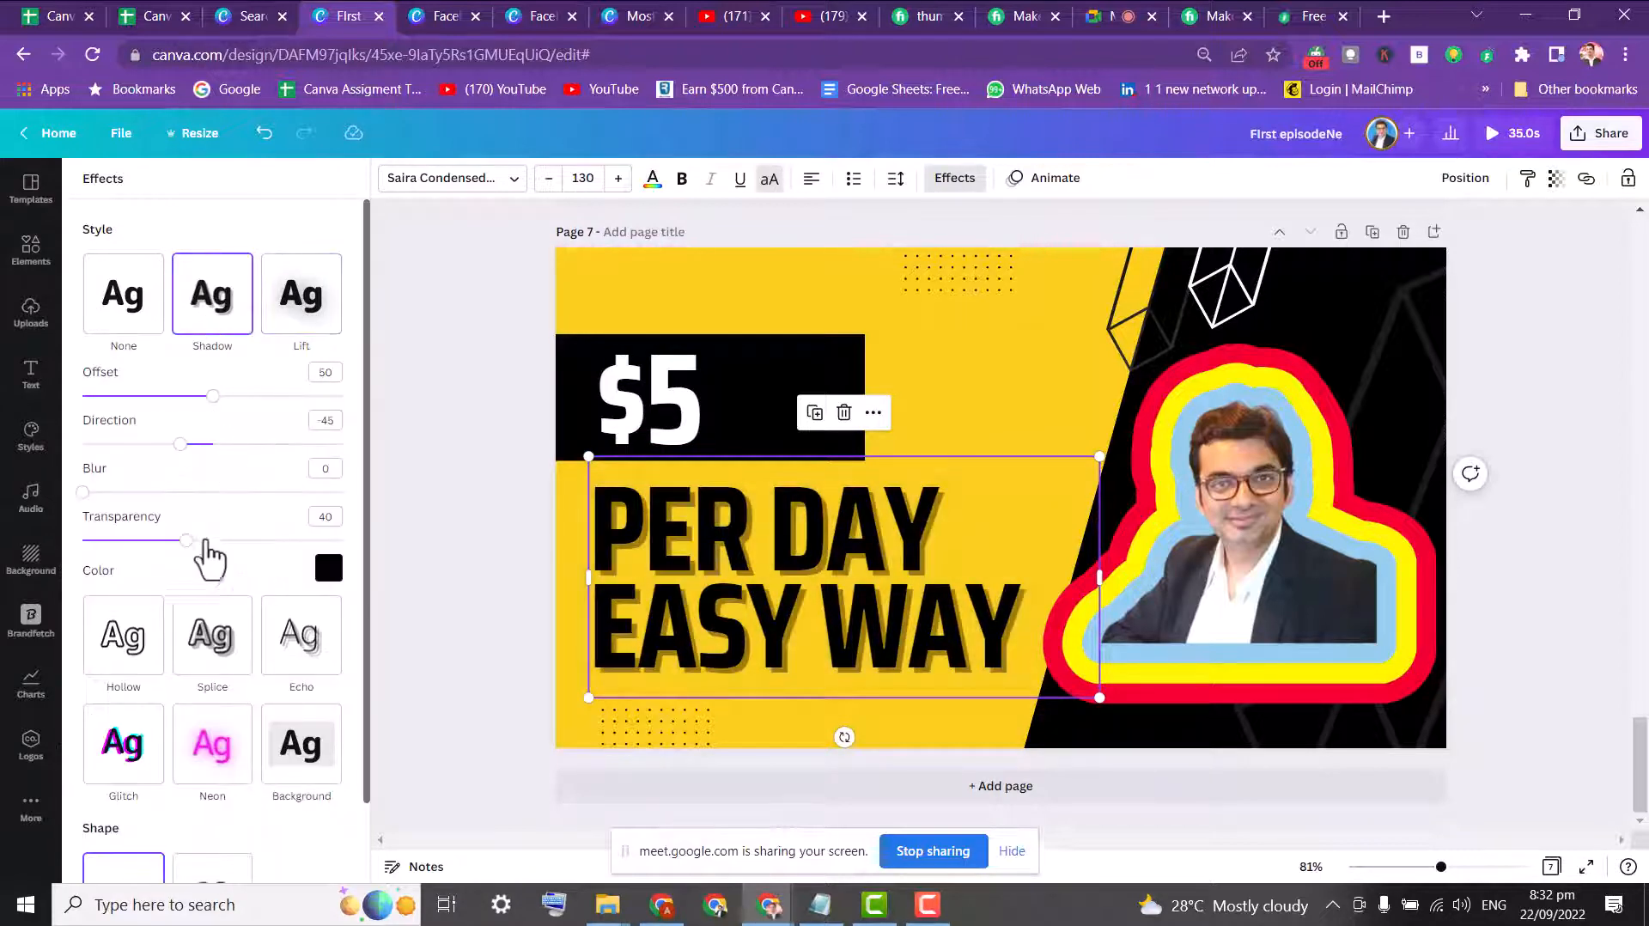
drag(194, 536, 383, 534)
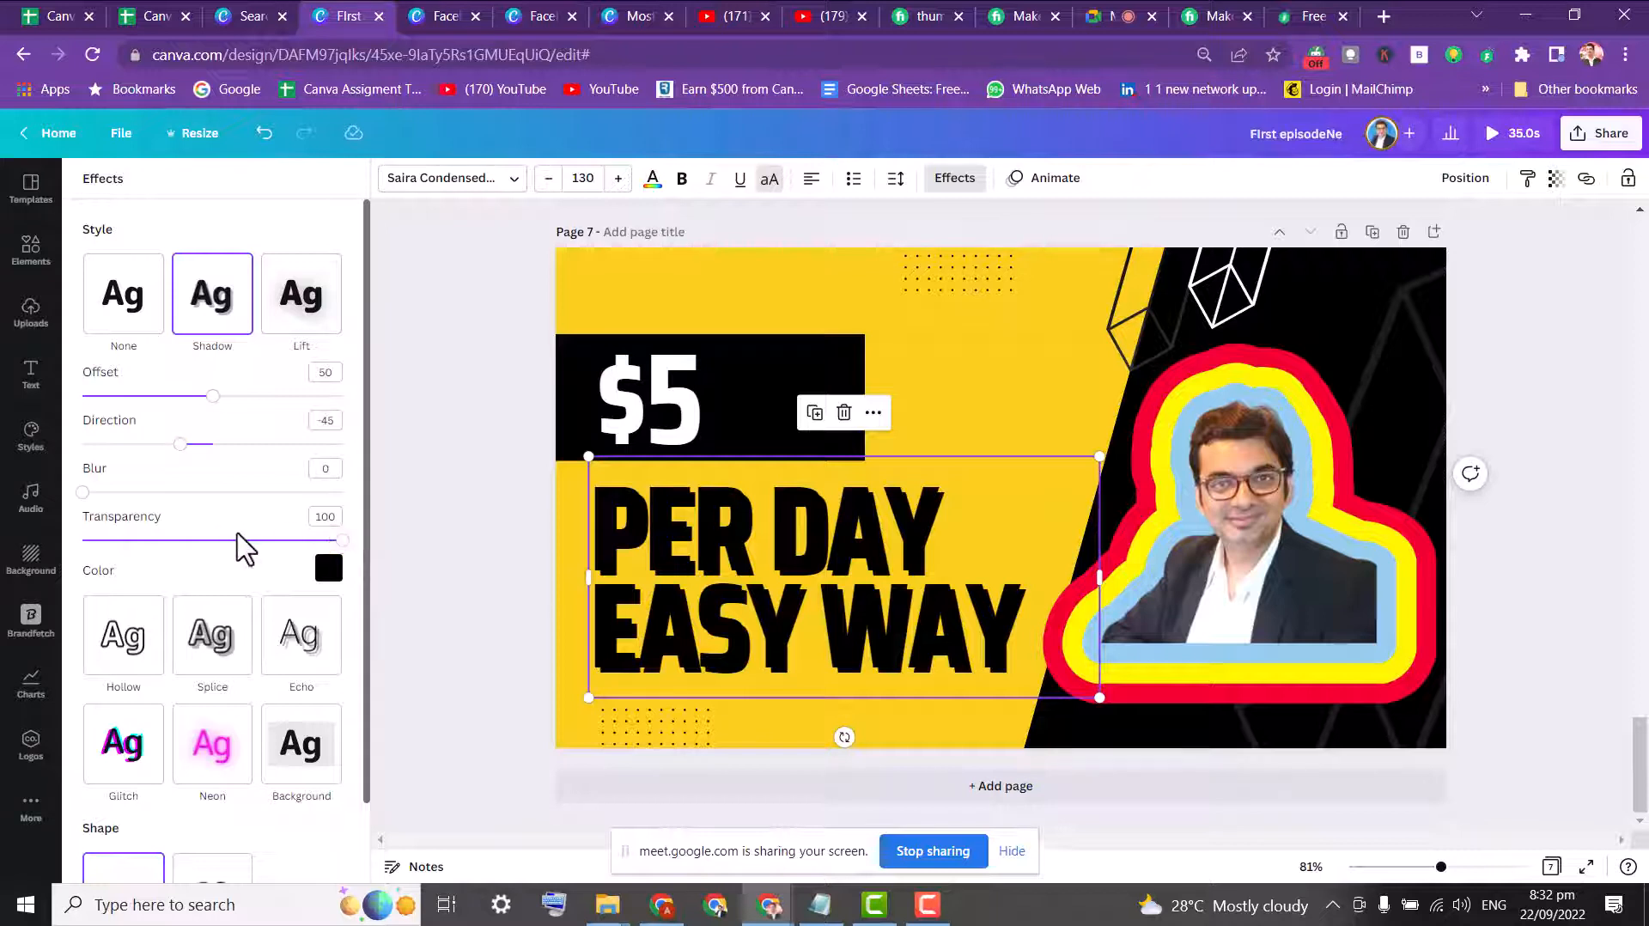
drag(342, 540, 262, 539)
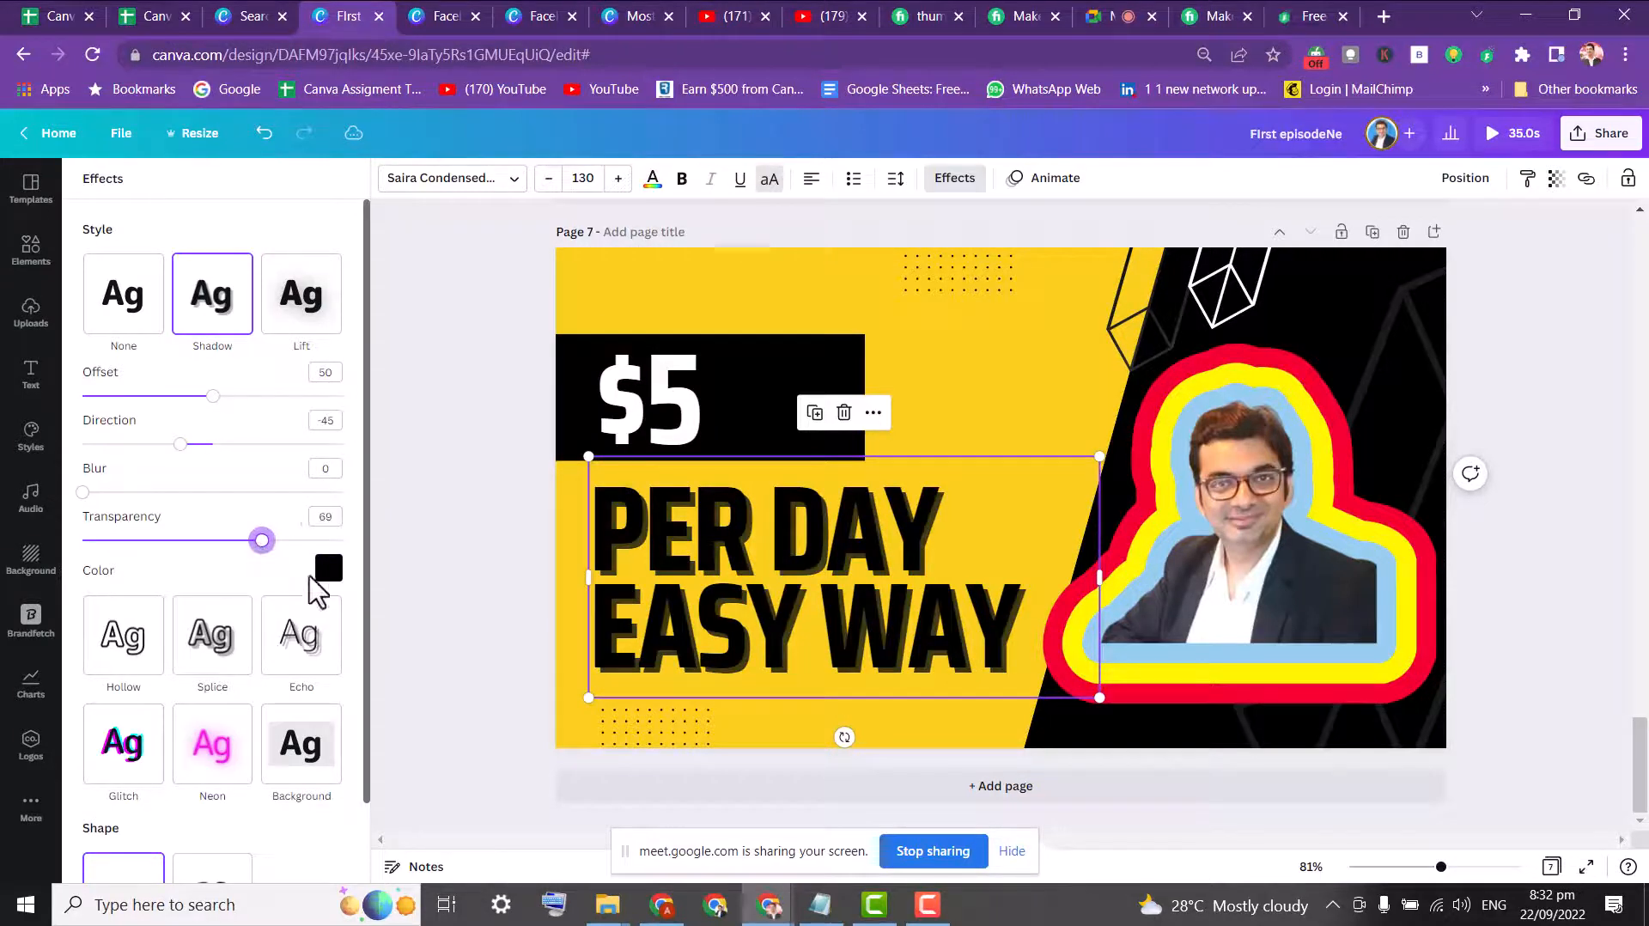
click(328, 567)
click(261, 724)
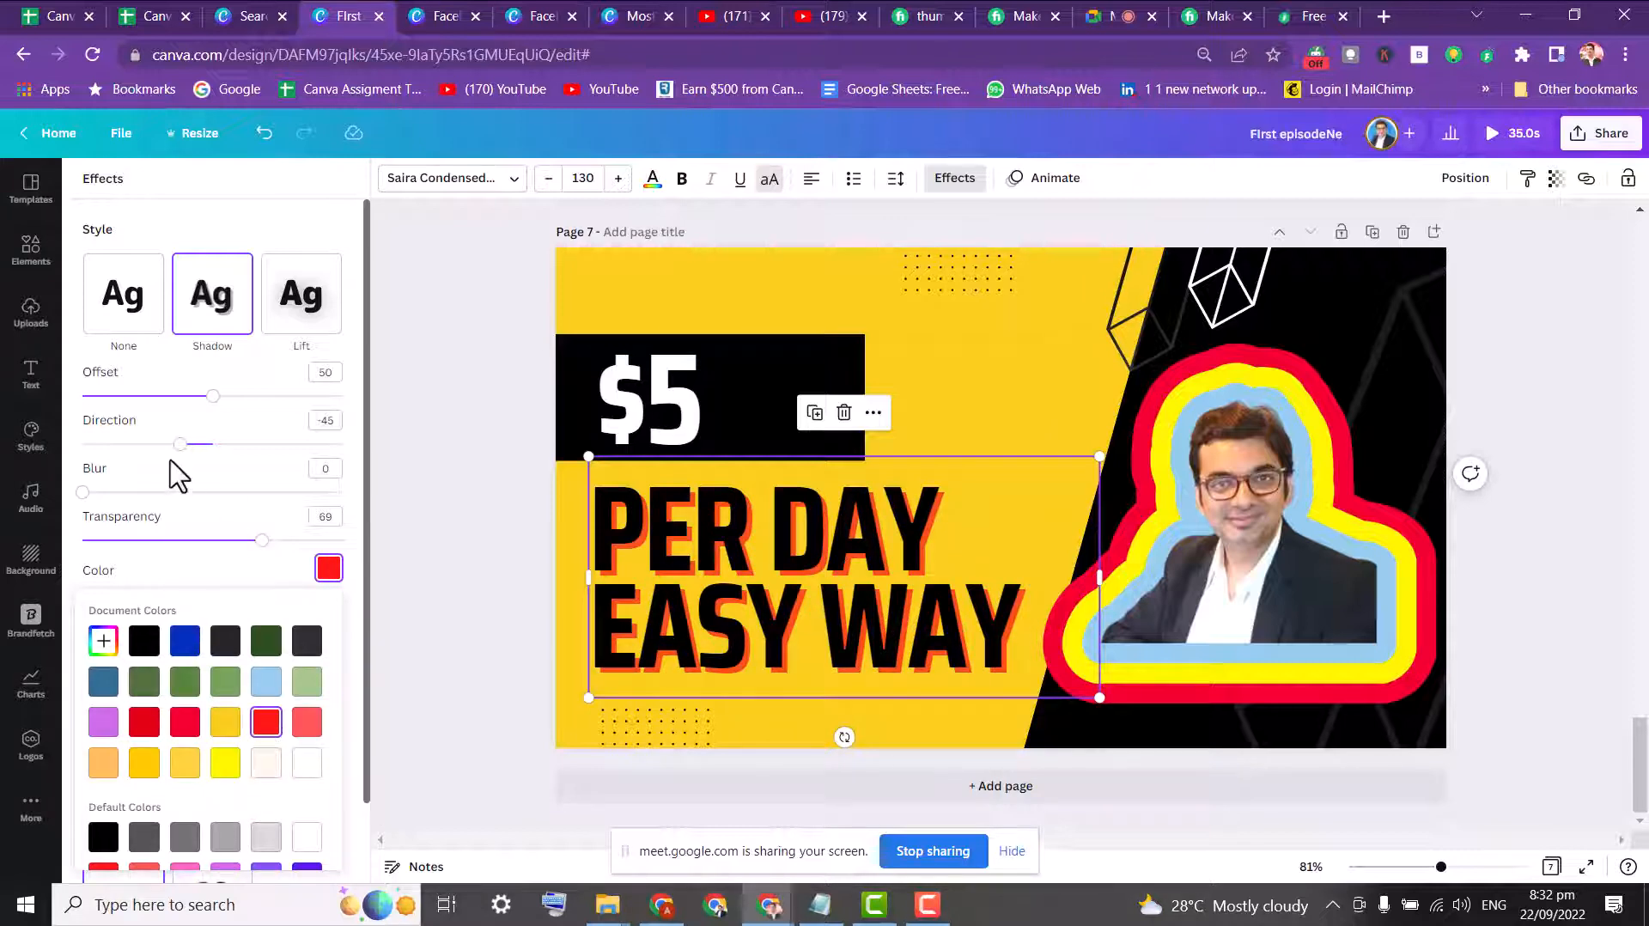
- Set the red text shadow's direction to 118, offset to 86 and blur to 100
drag(205, 444, 298, 444)
drag(217, 395, 307, 396)
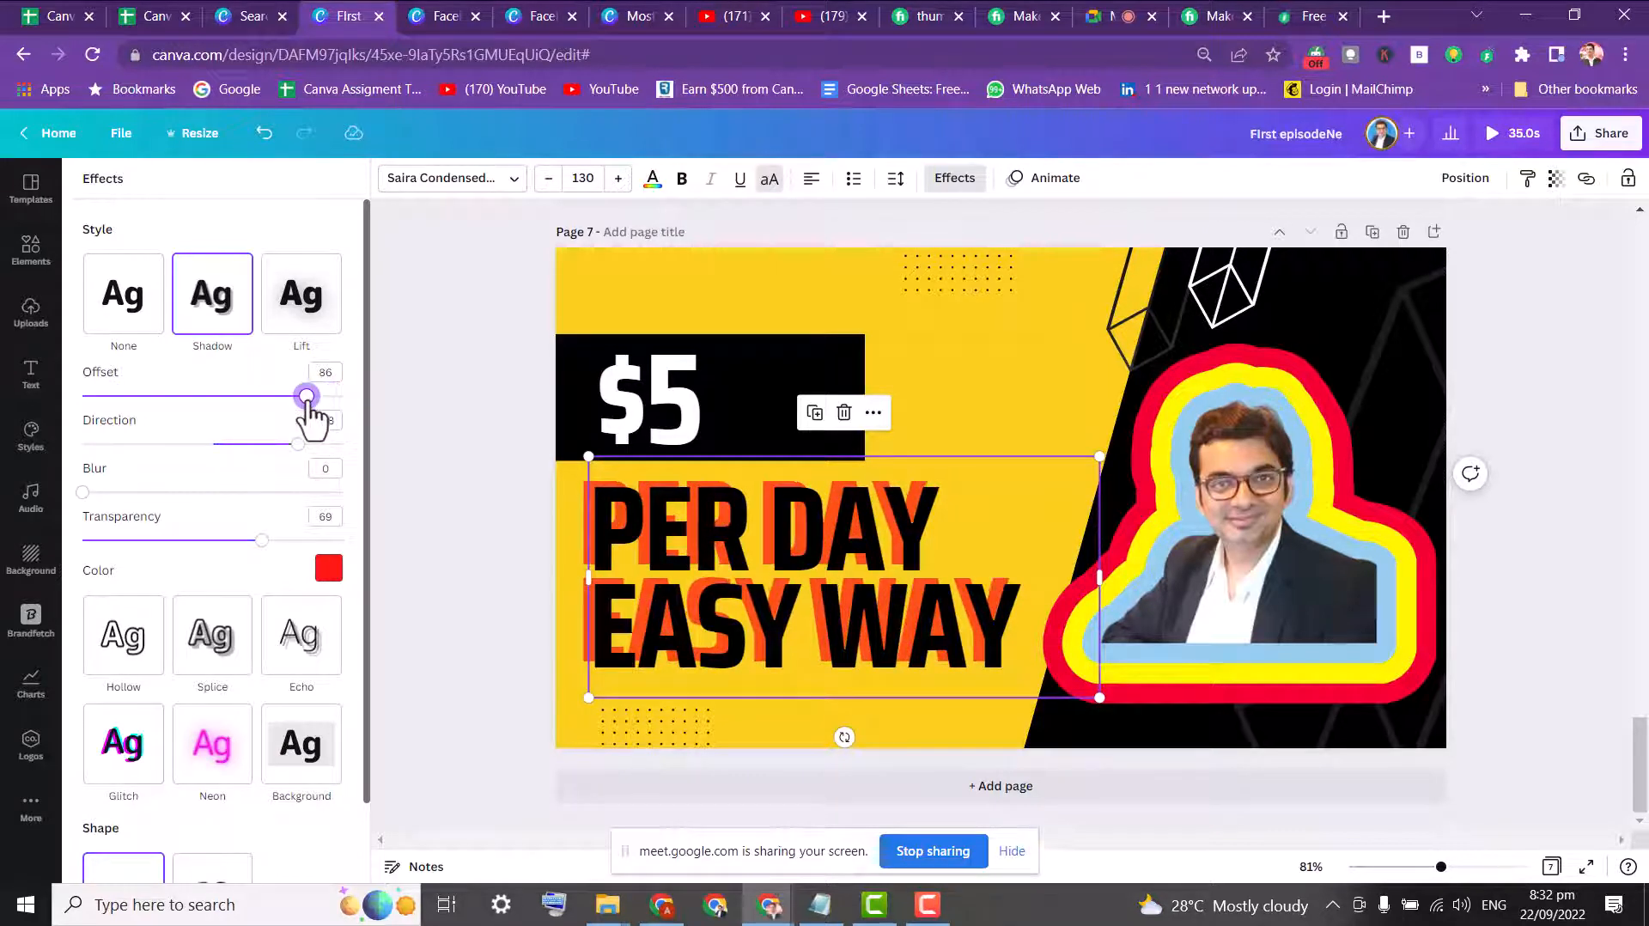
click(191, 492)
drag(190, 493, 344, 493)
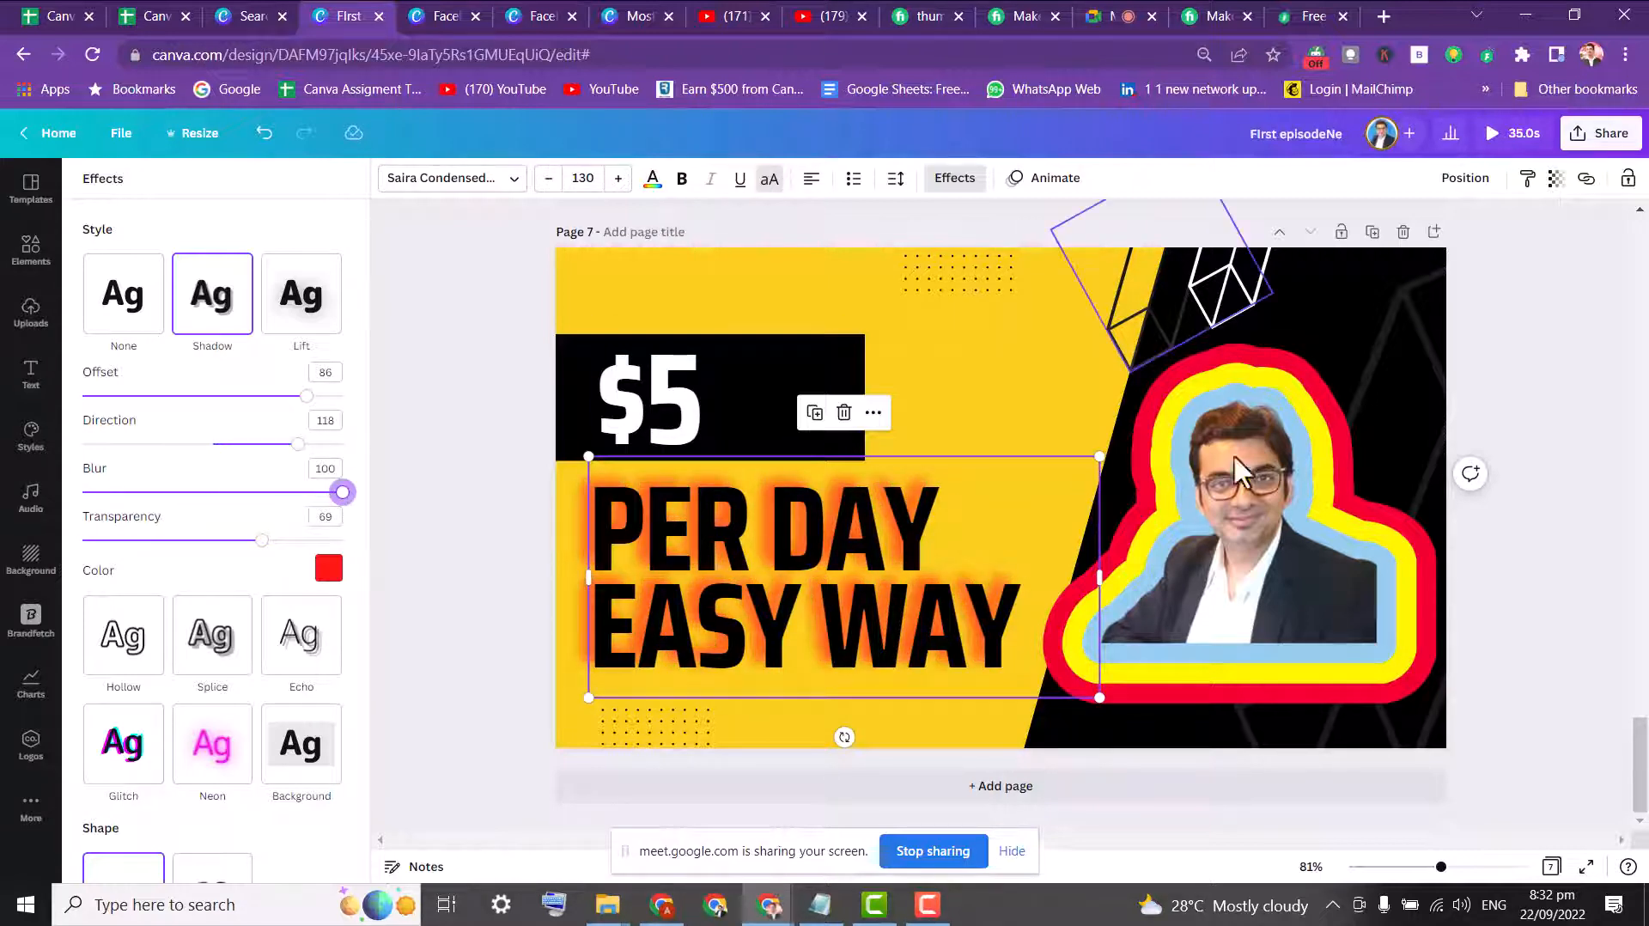
click(606, 653)
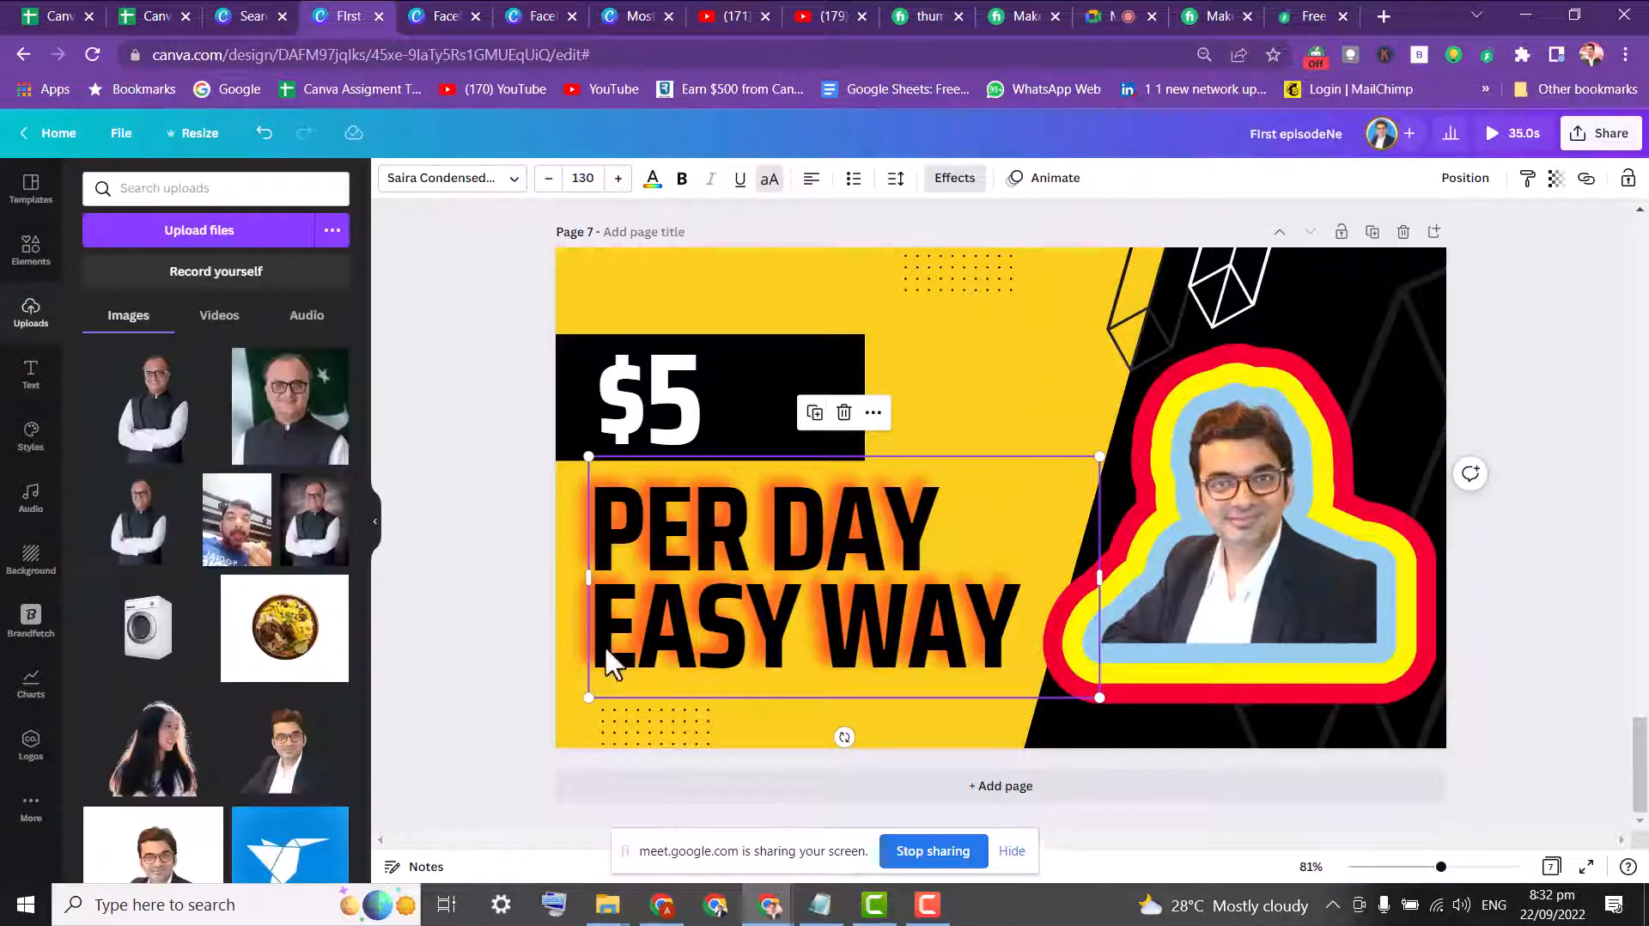
double_click(657, 650)
click(459, 484)
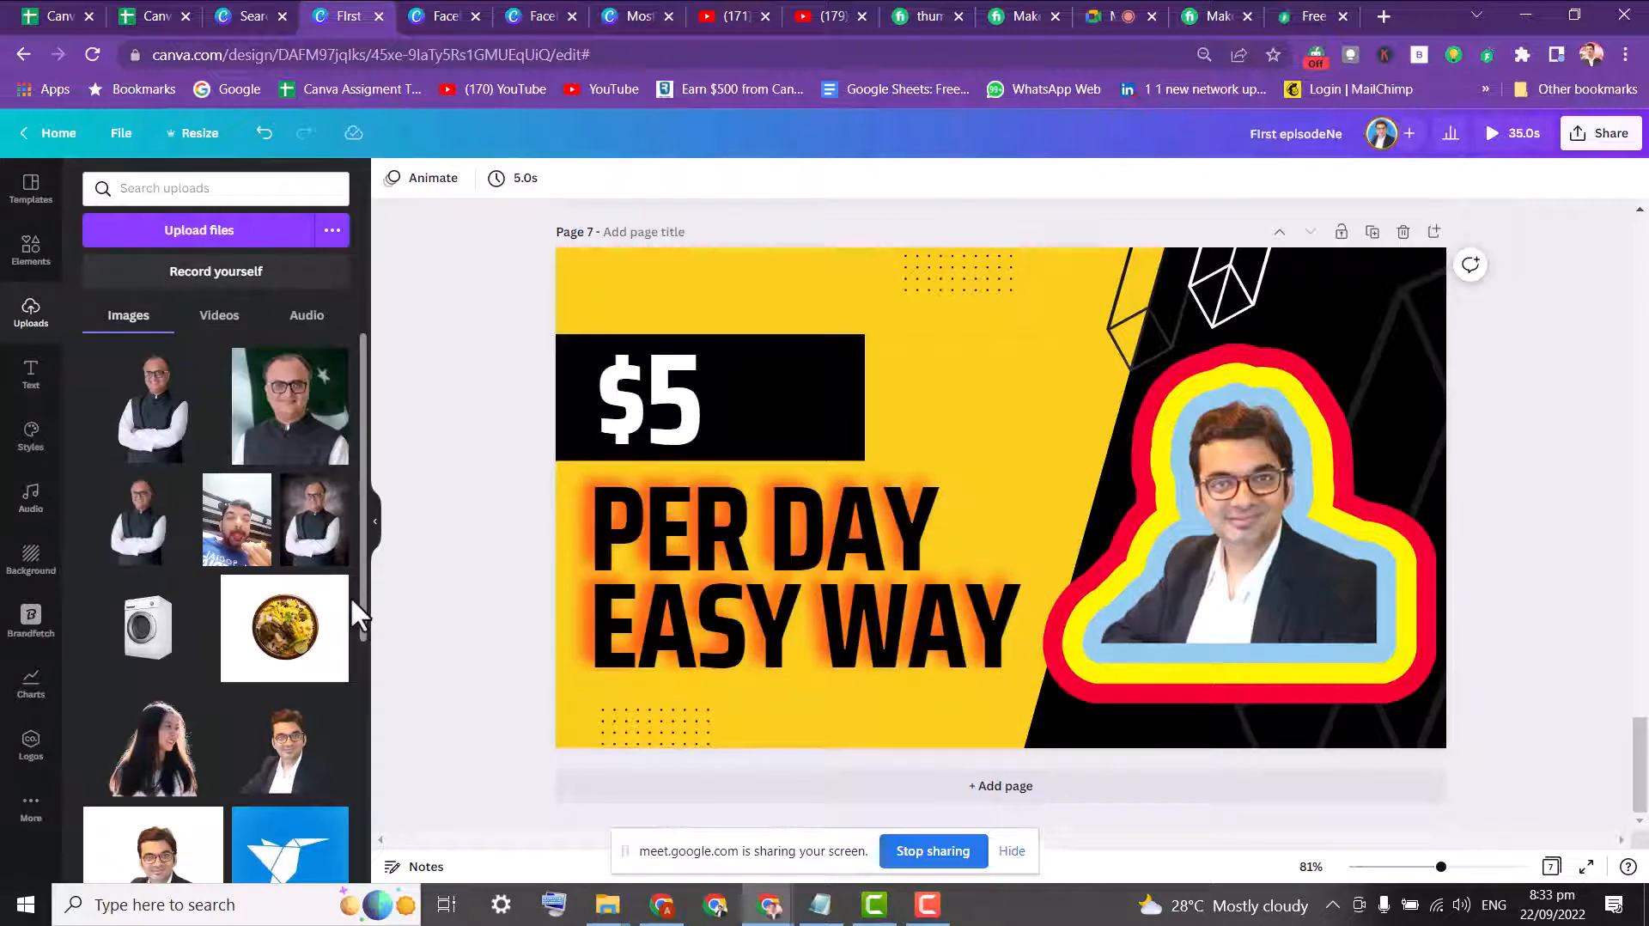
- Undo all the shadow effect changes on the PER DAY EASY WAY text
key(ctrl+z)
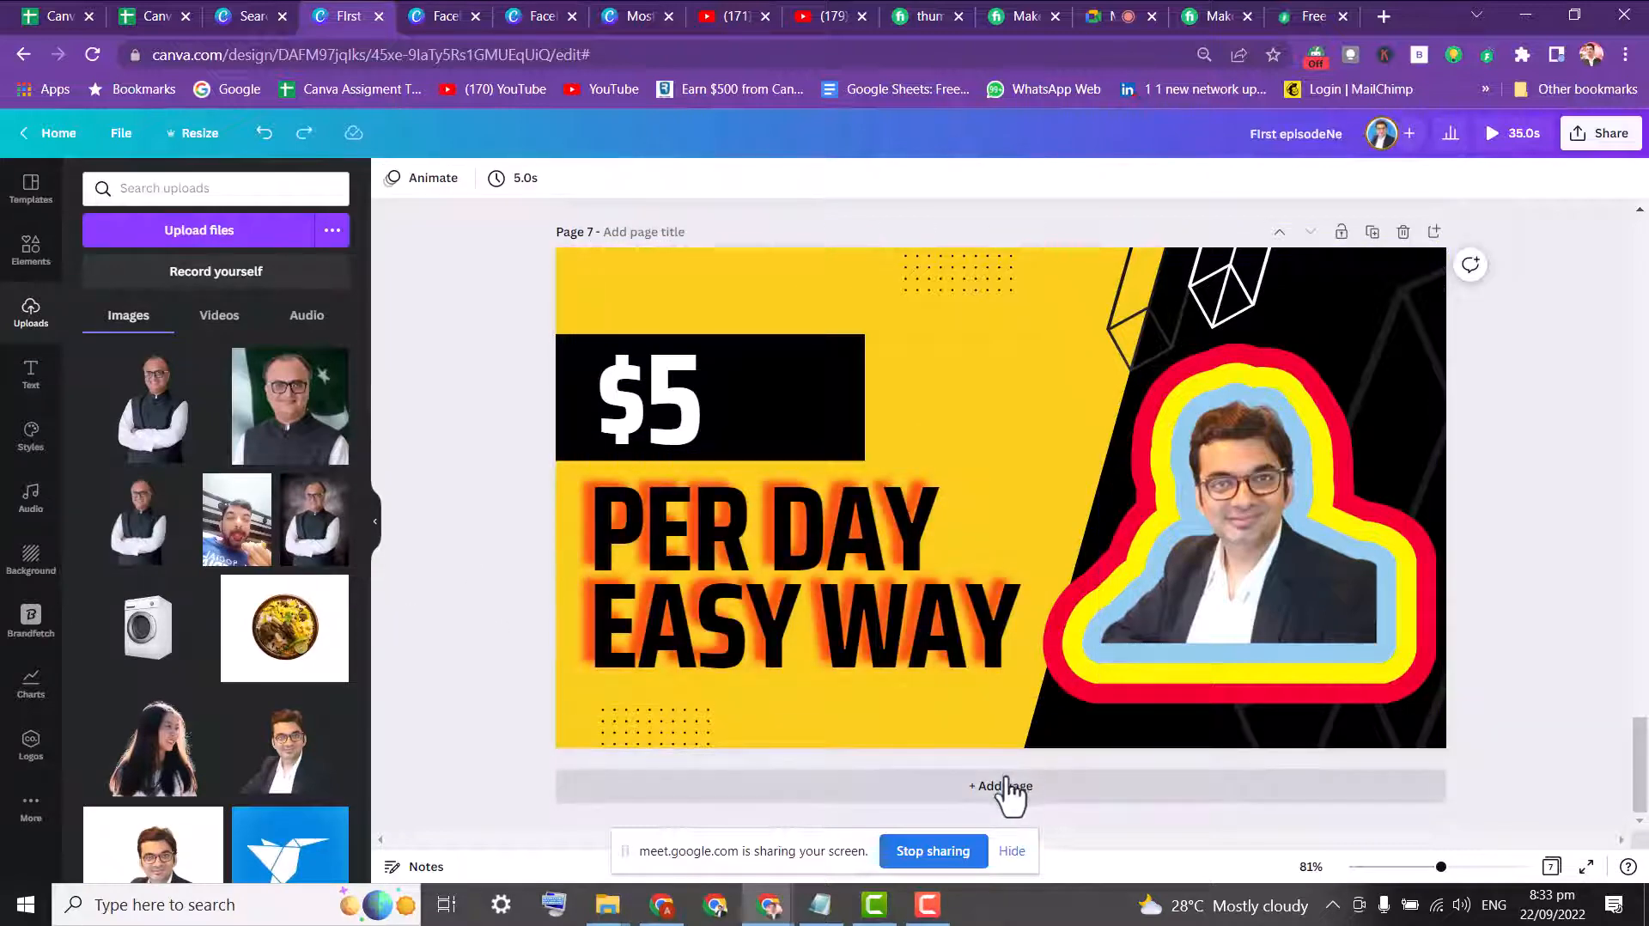
key(ctrl+z)
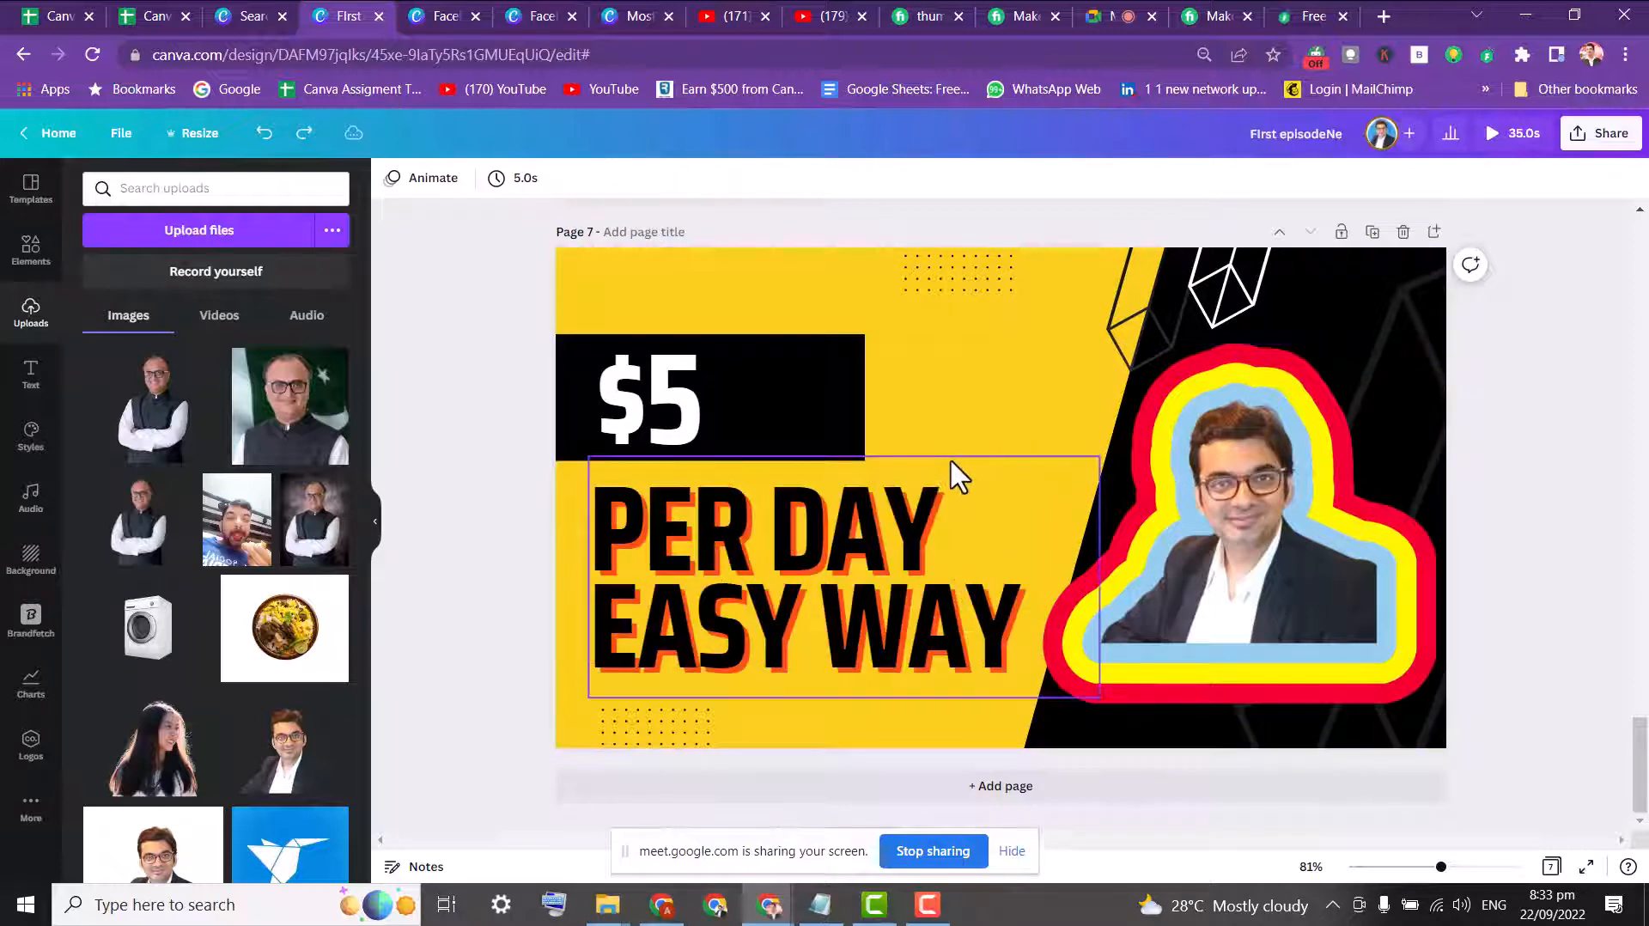
key(ctrl+z)
key(ctrl+z)
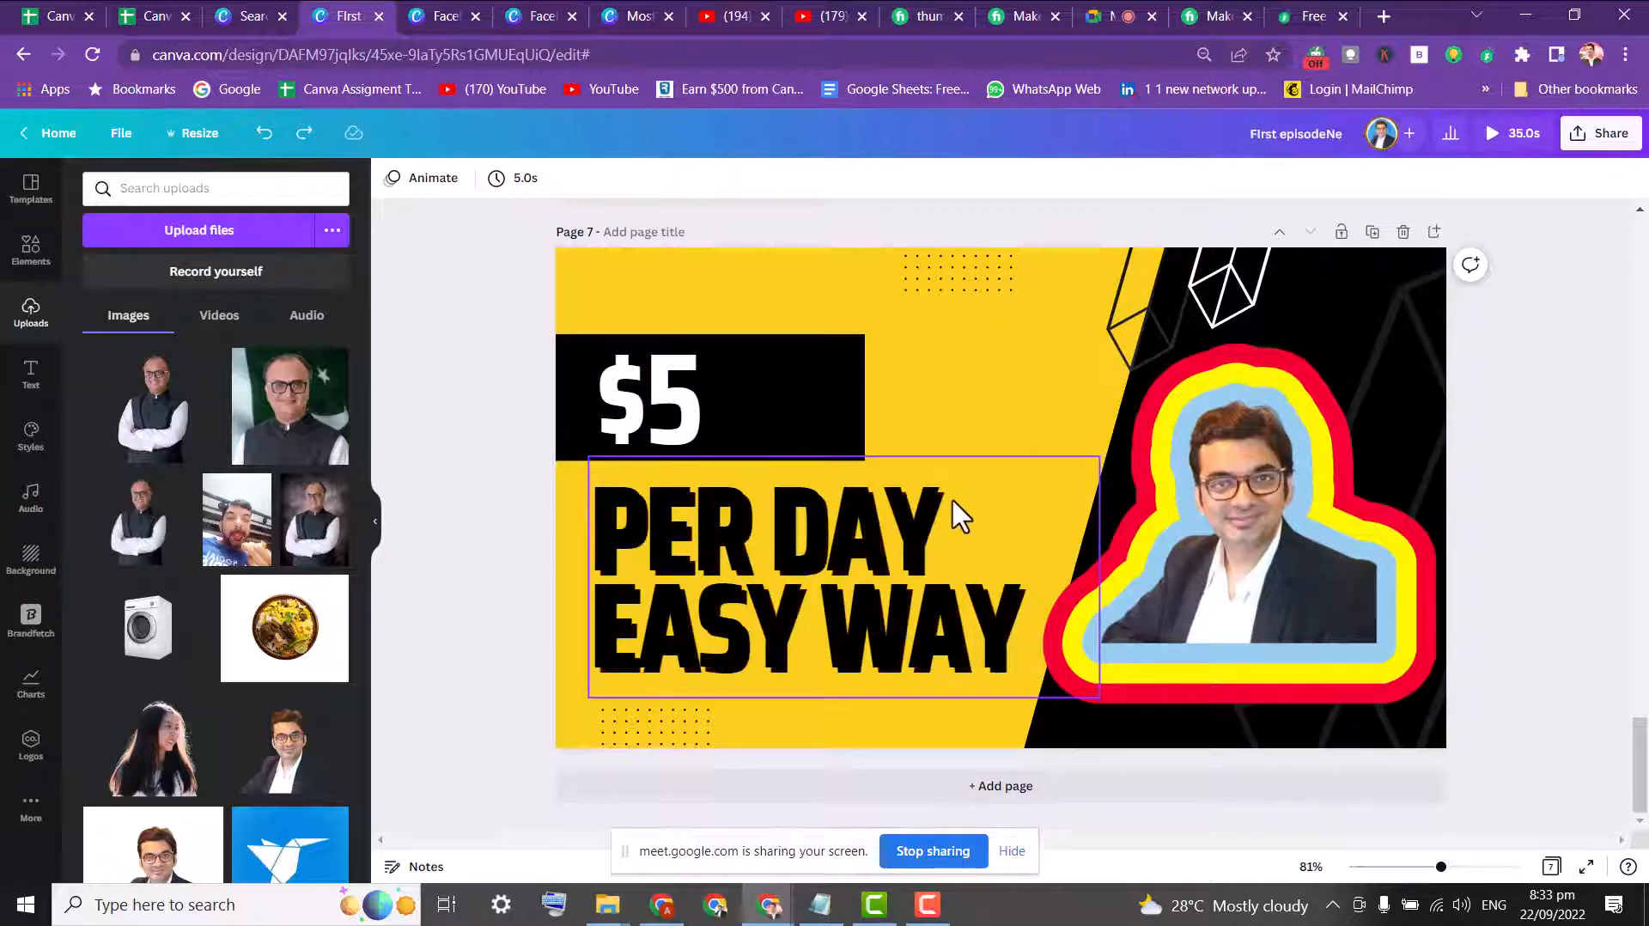
key(ctrl+z)
key(ctrl+z)
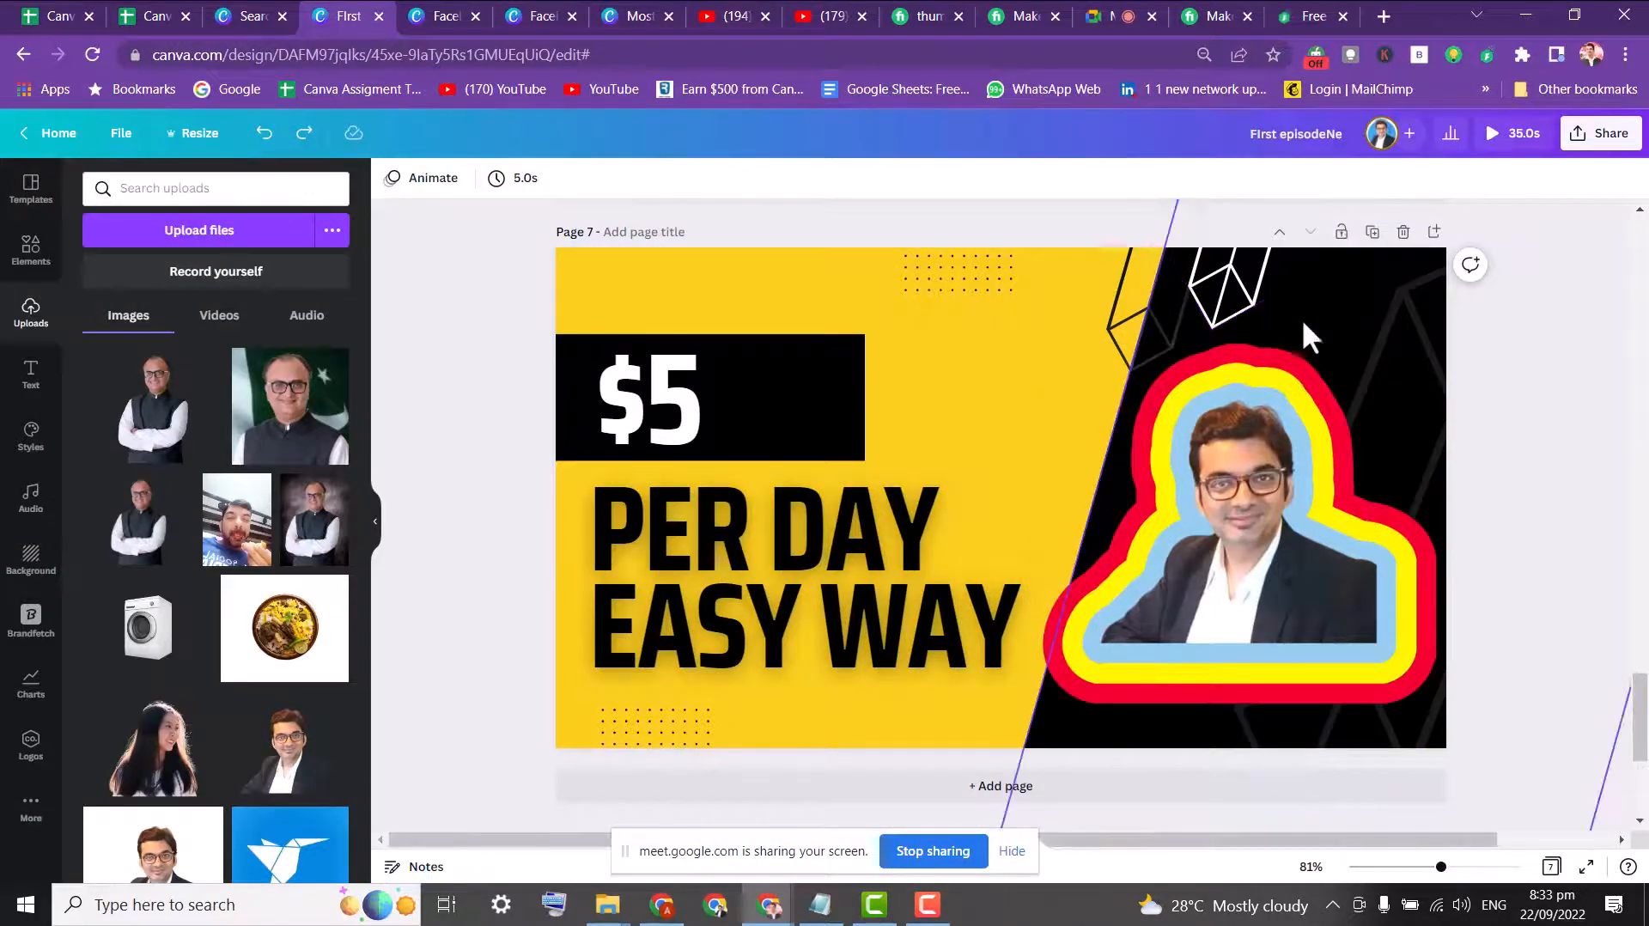
key(ctrl+z)
key(ctrl+z)
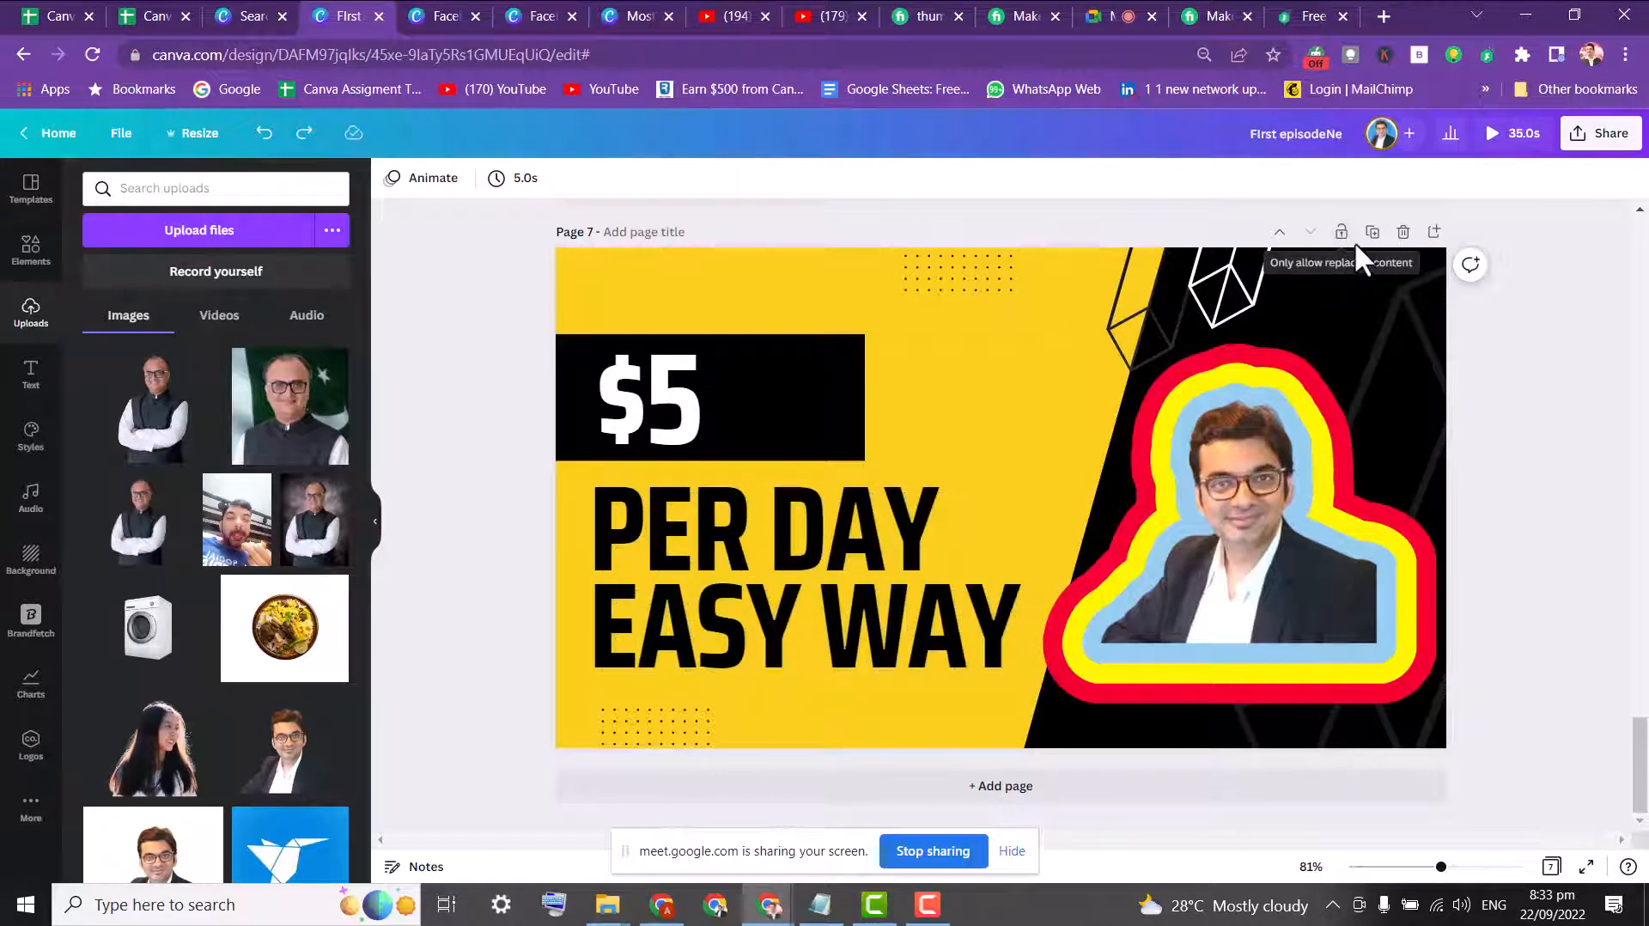
- Duplicate page 7, centre the PER DAY EASY WAY text on the copy and delete all other elements and the yellow background
click(1371, 232)
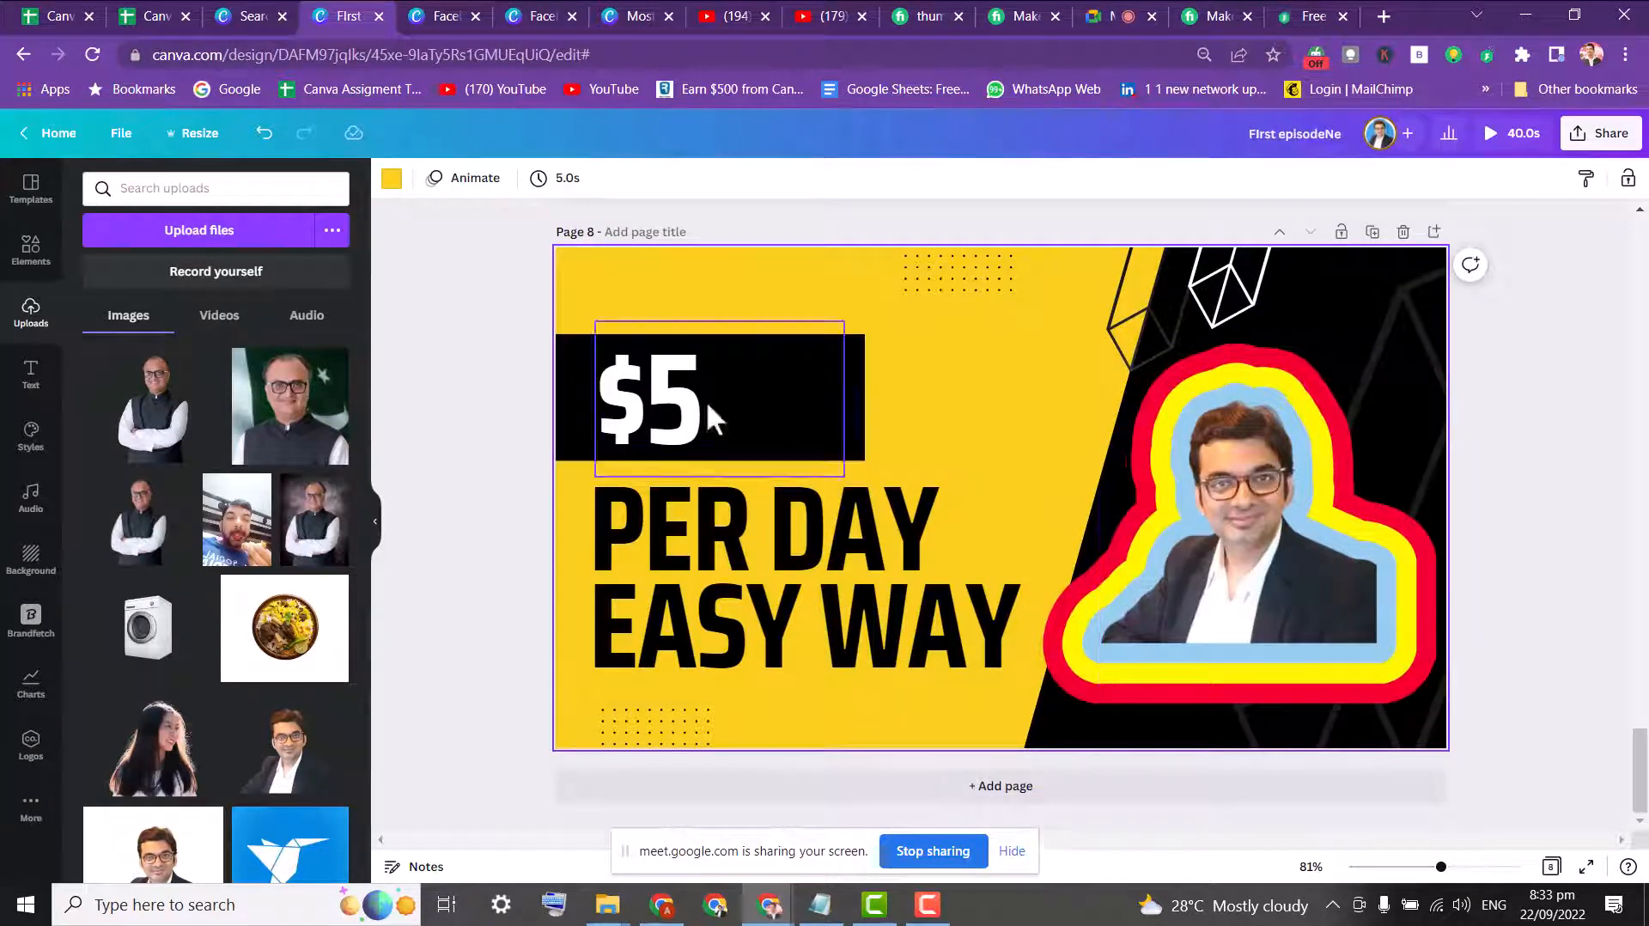
drag(501, 268, 1422, 419)
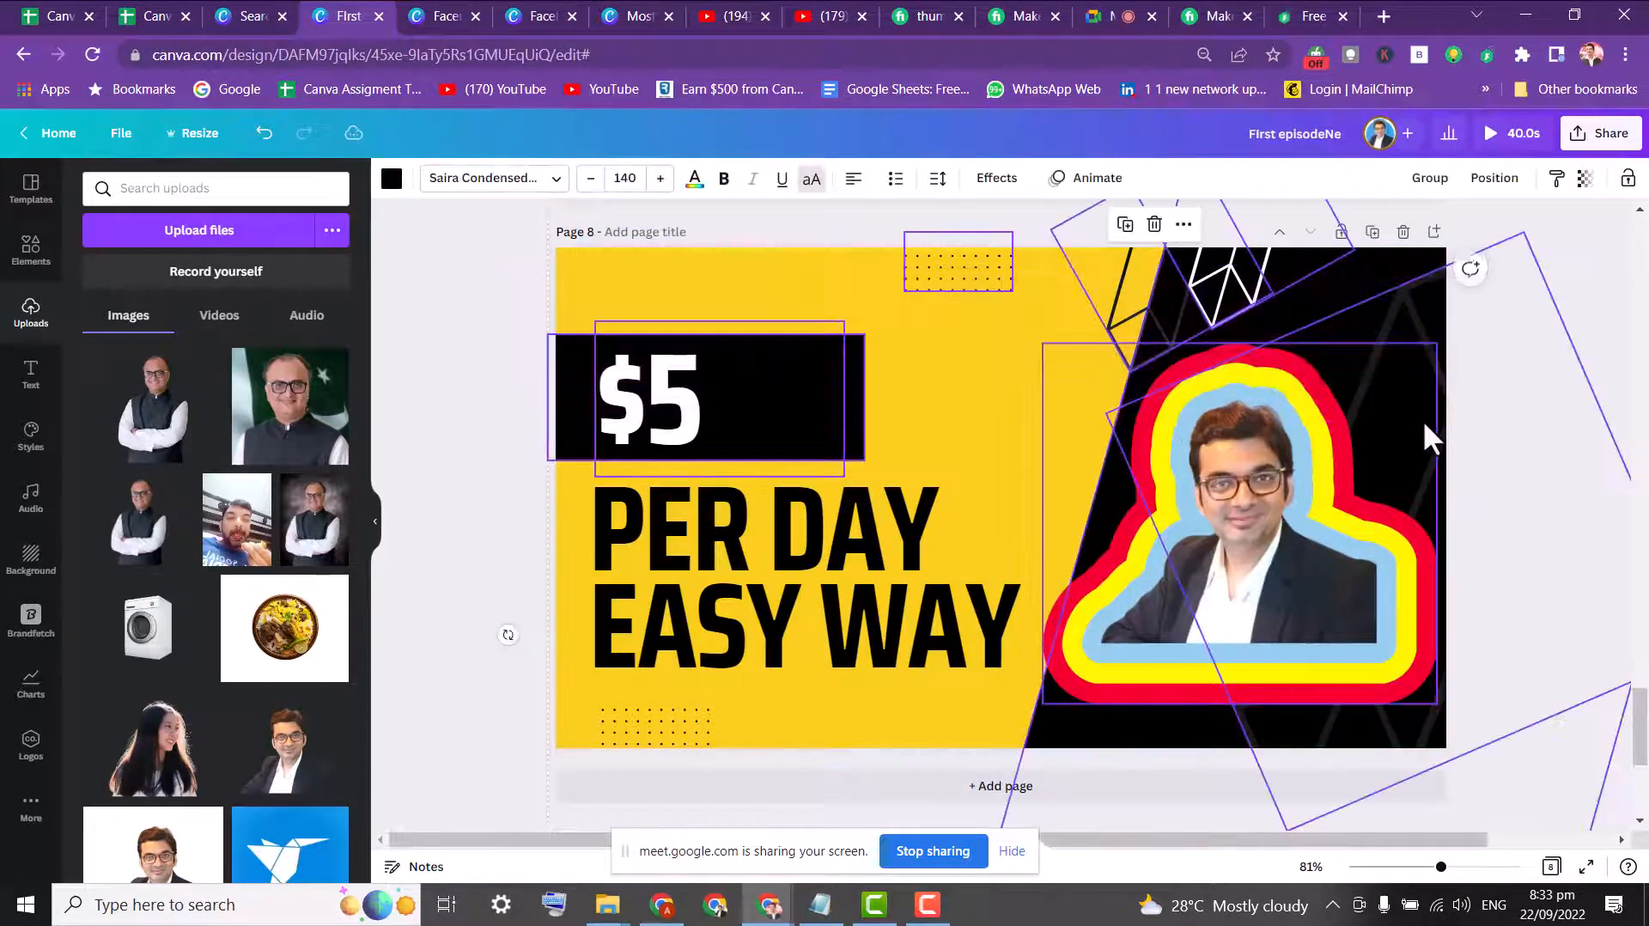
key(Delete)
drag(819, 537, 1000, 463)
click(676, 666)
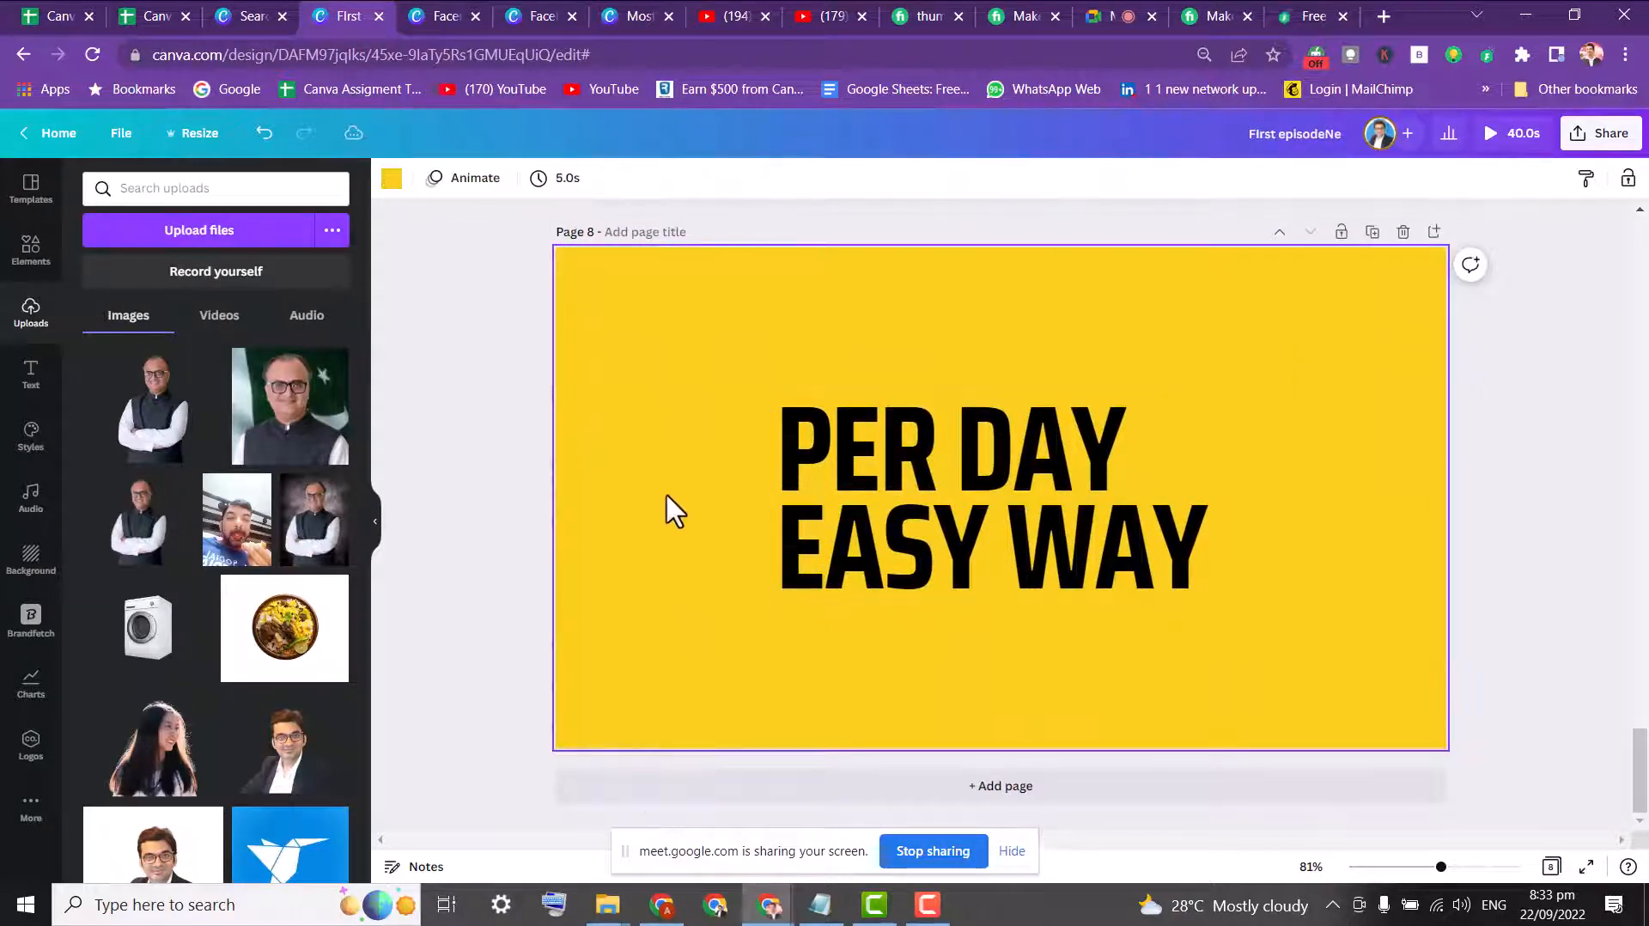
key(Delete)
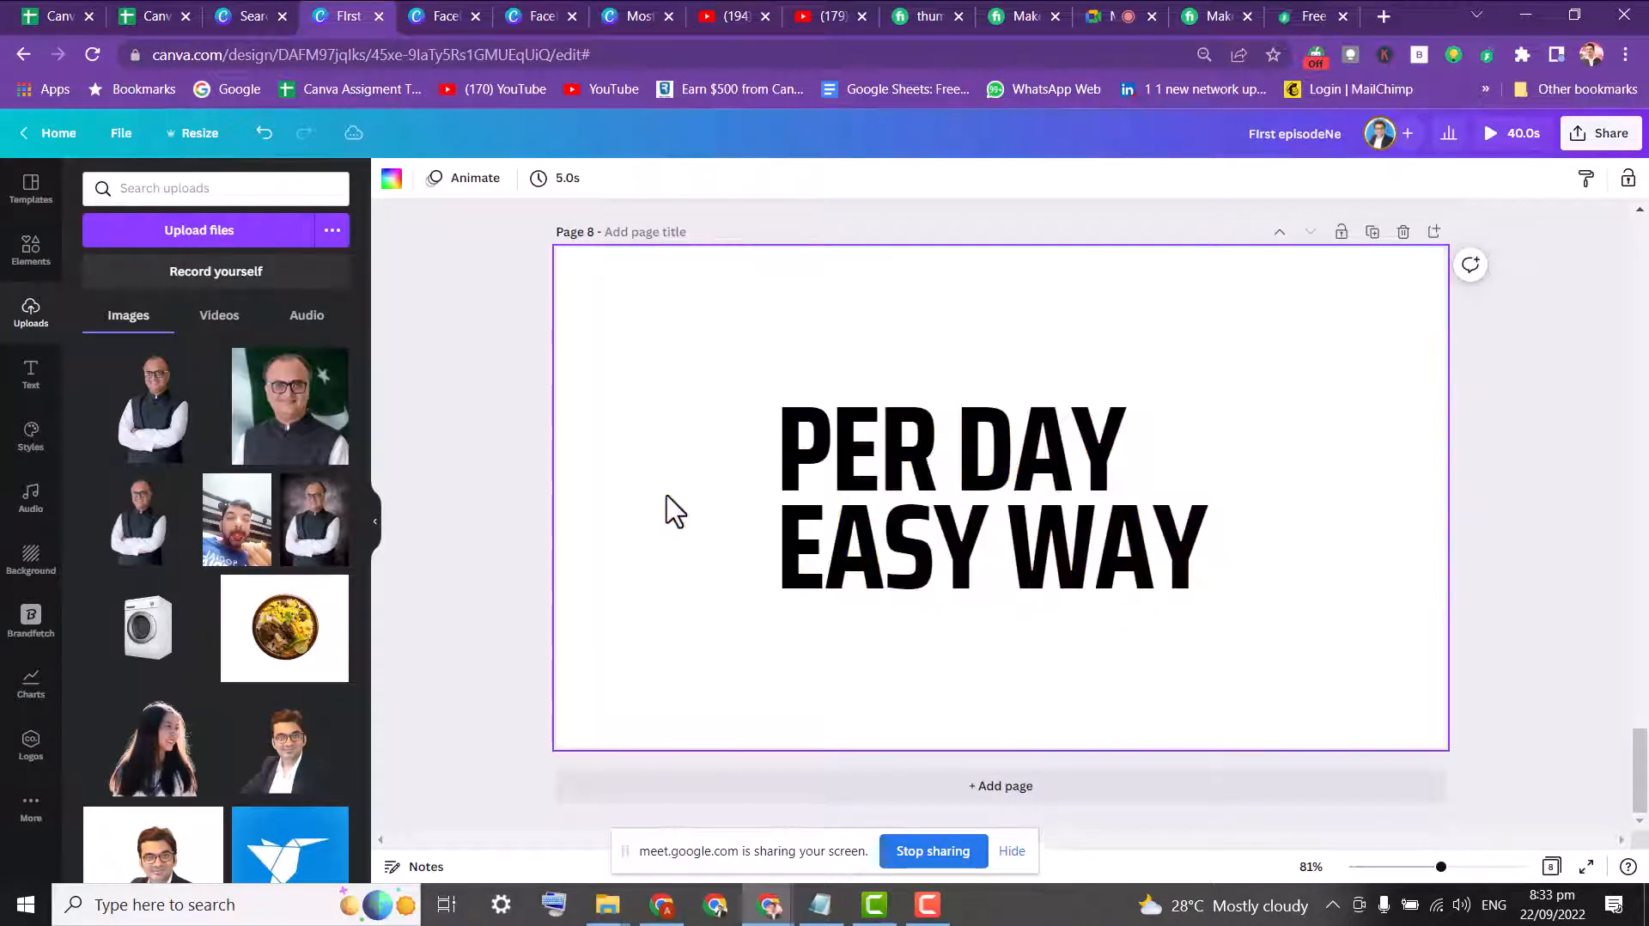
- Move the text to the upper-left corner of page 8 and enlarge it to font size 251
click(917, 479)
drag(821, 471, 611, 336)
drag(1073, 488, 1528, 746)
- Replace the wording on page 8 with CANVA and narrow the text box to fit the word
double_click(1377, 562)
click(1373, 549)
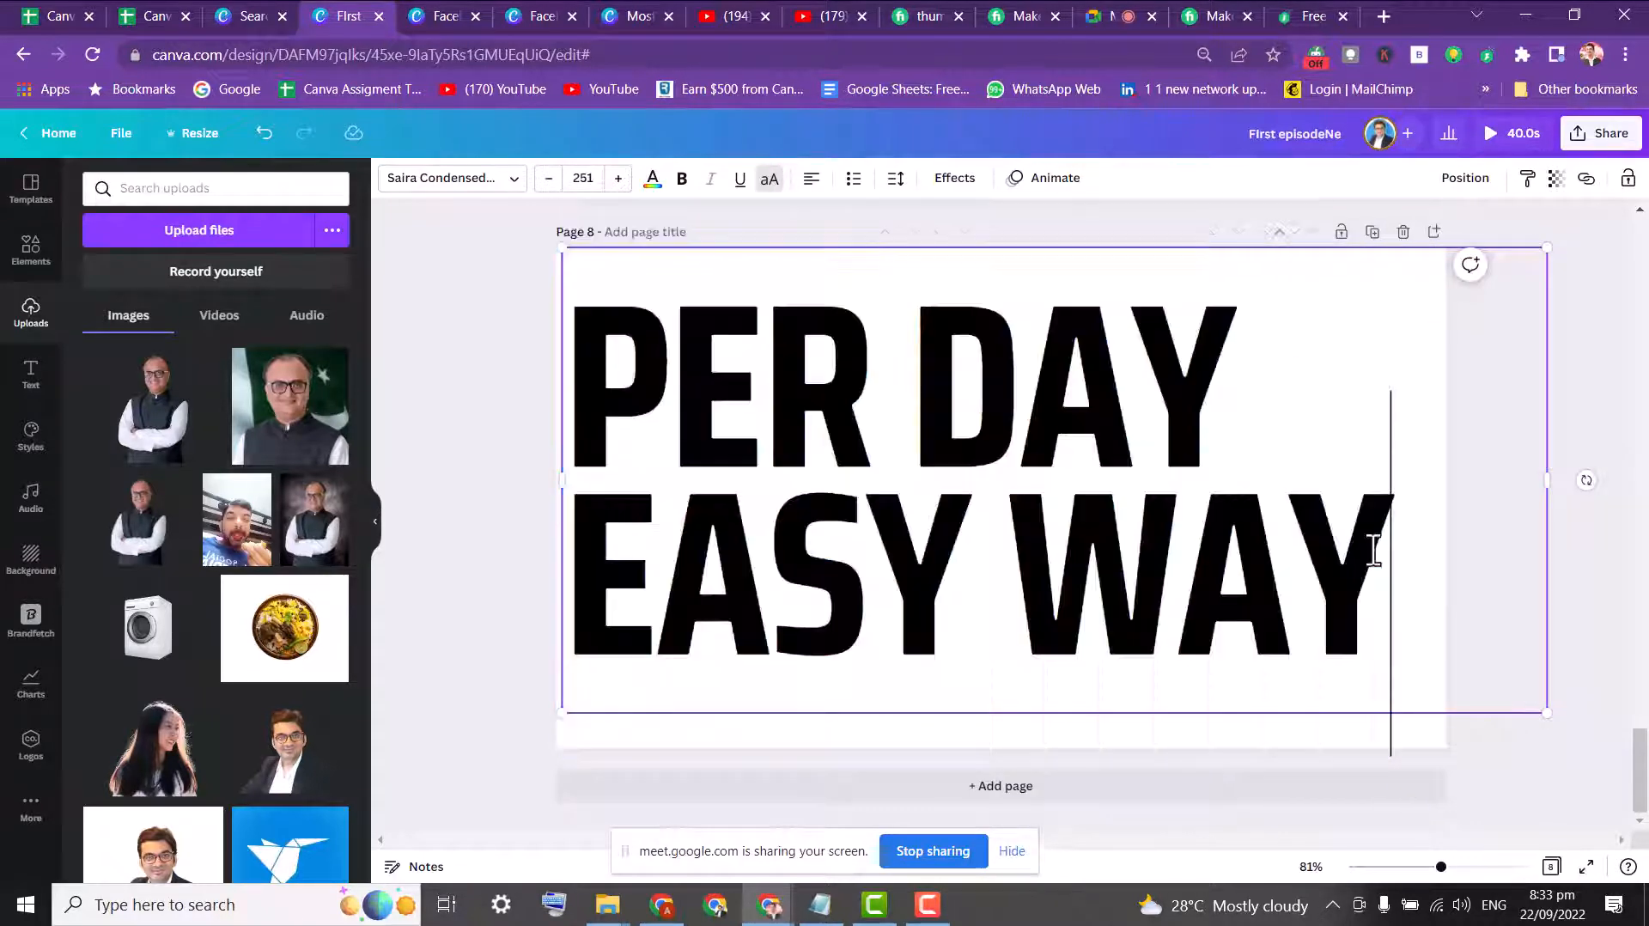
drag(1374, 549, 427, 357)
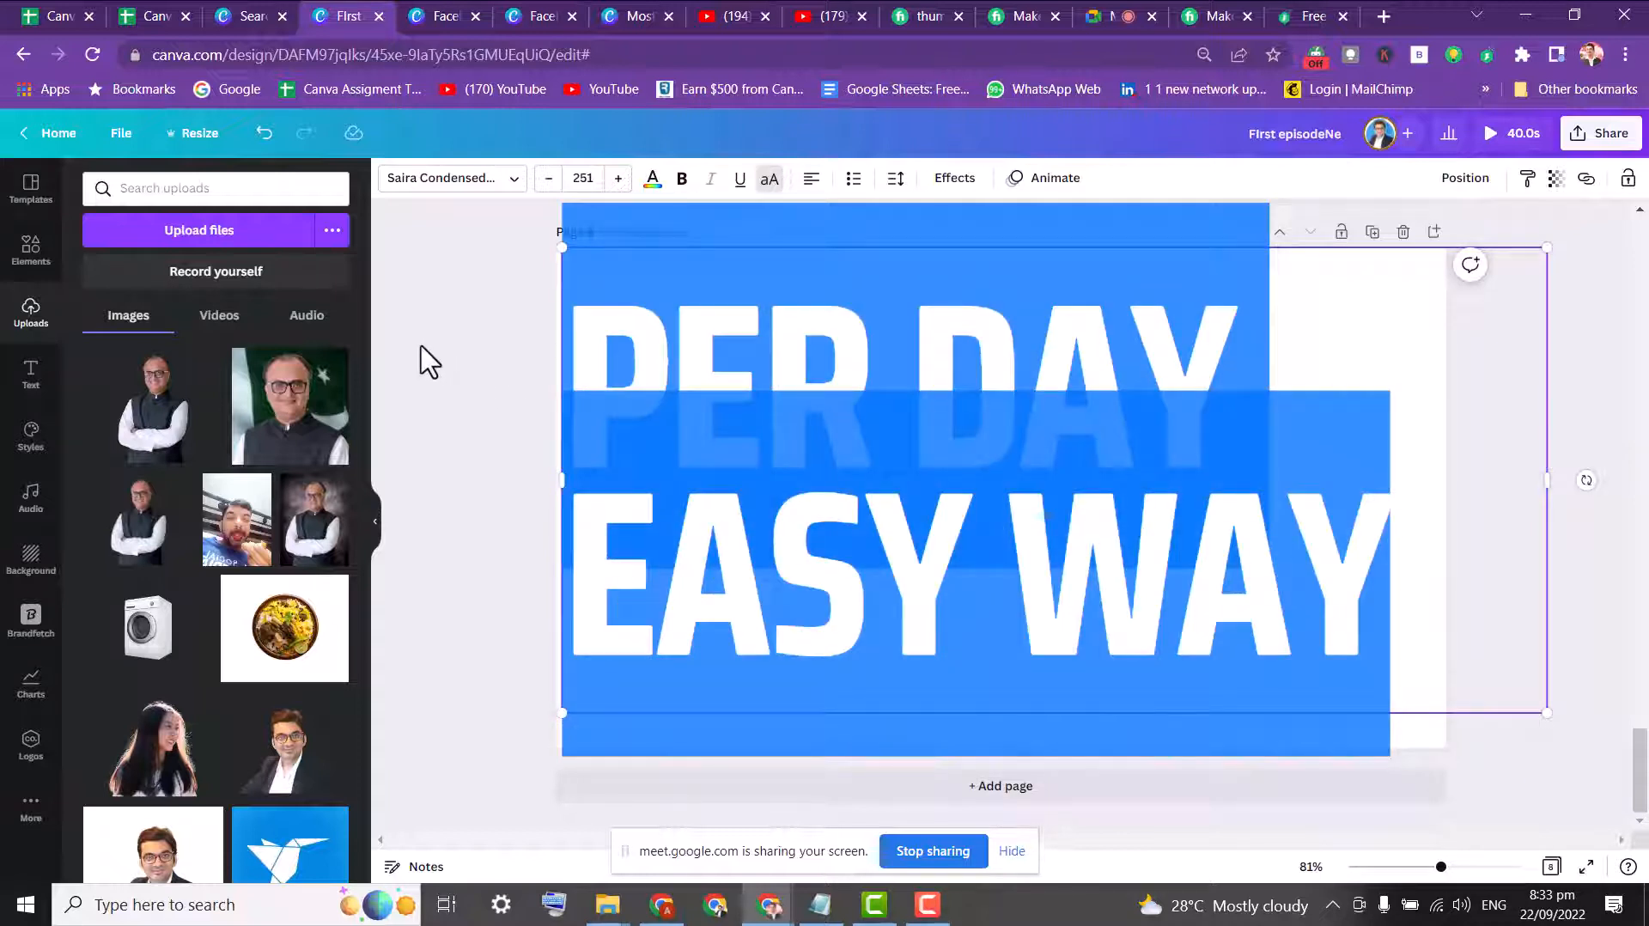
text(A)
key(BackSpace)
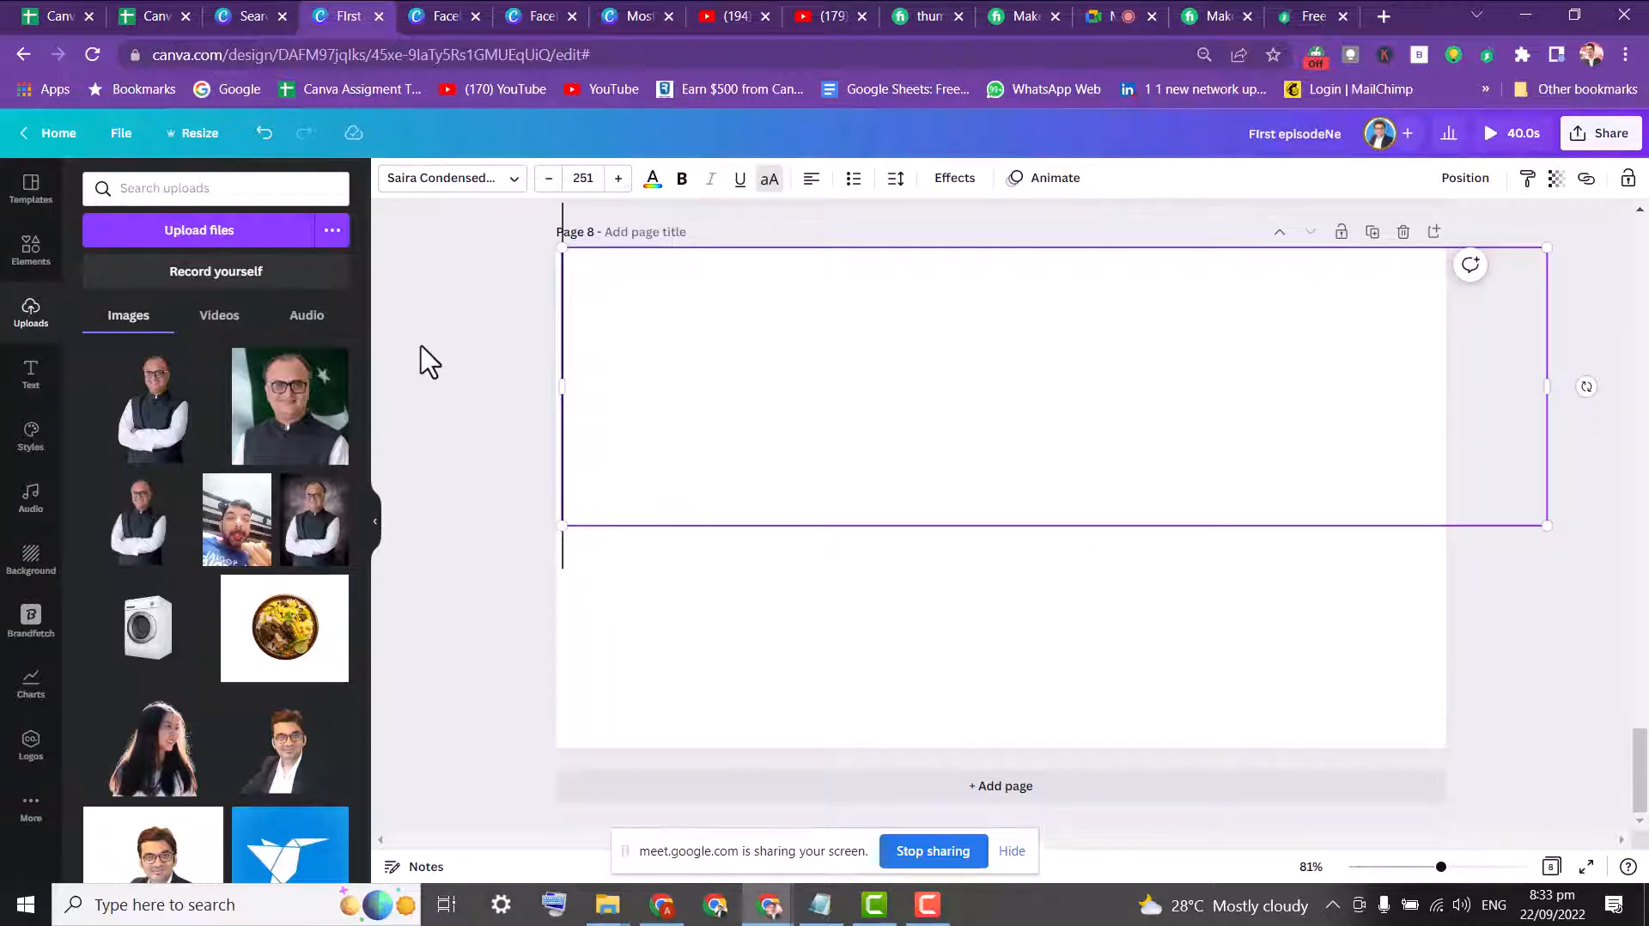
text(CANVA)
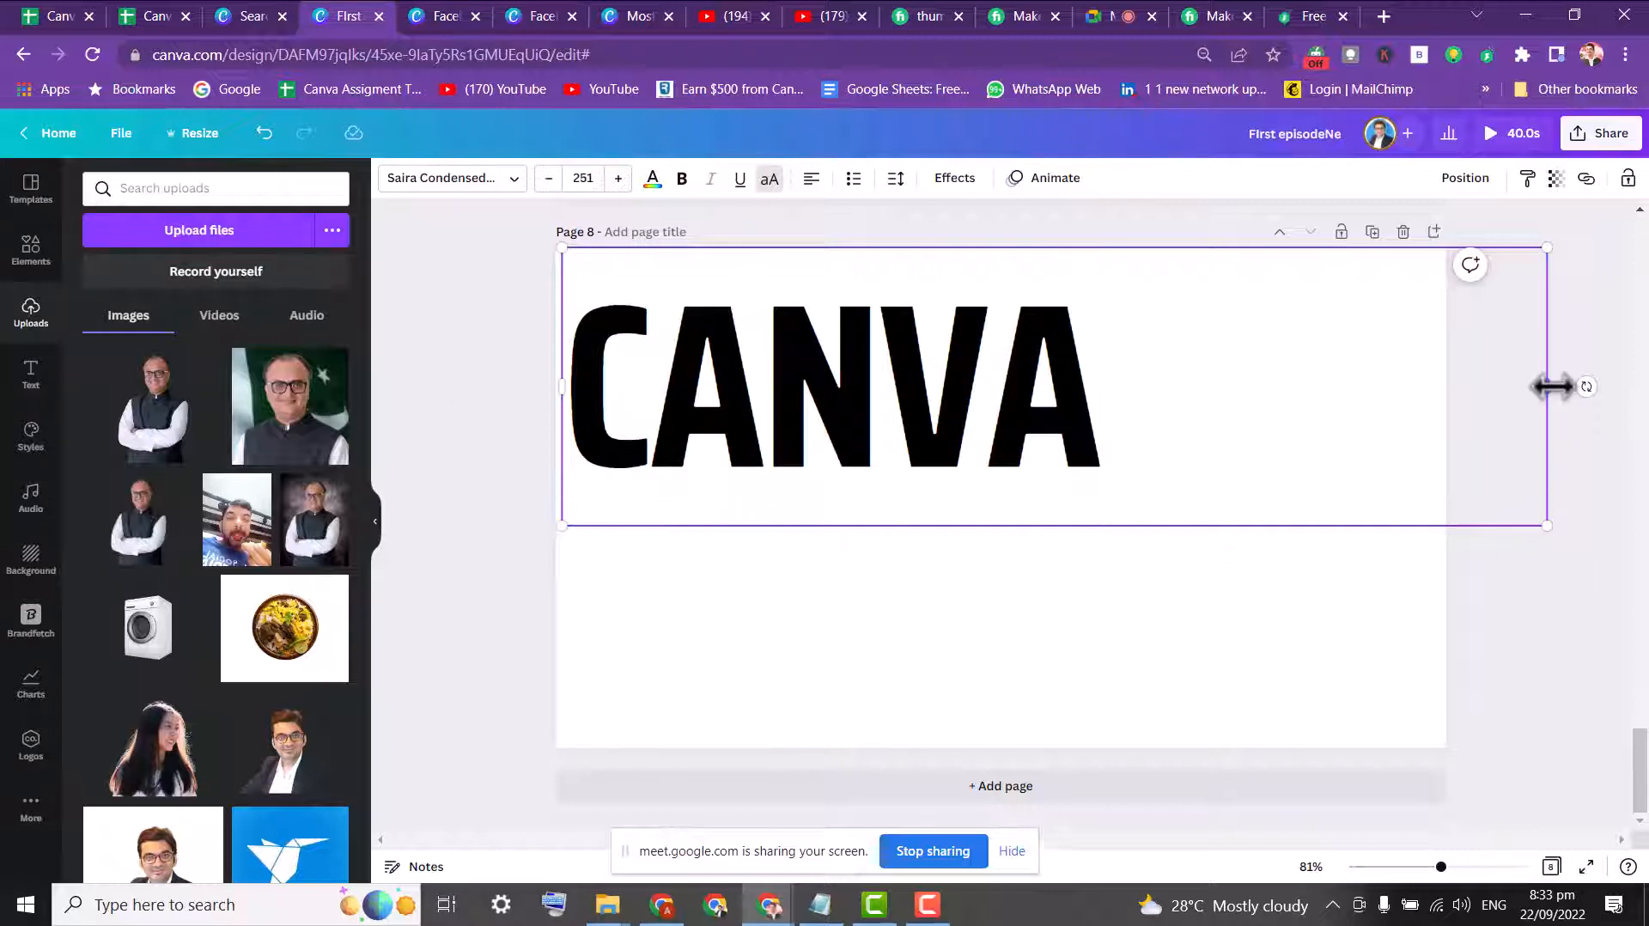
drag(1550, 387, 1138, 435)
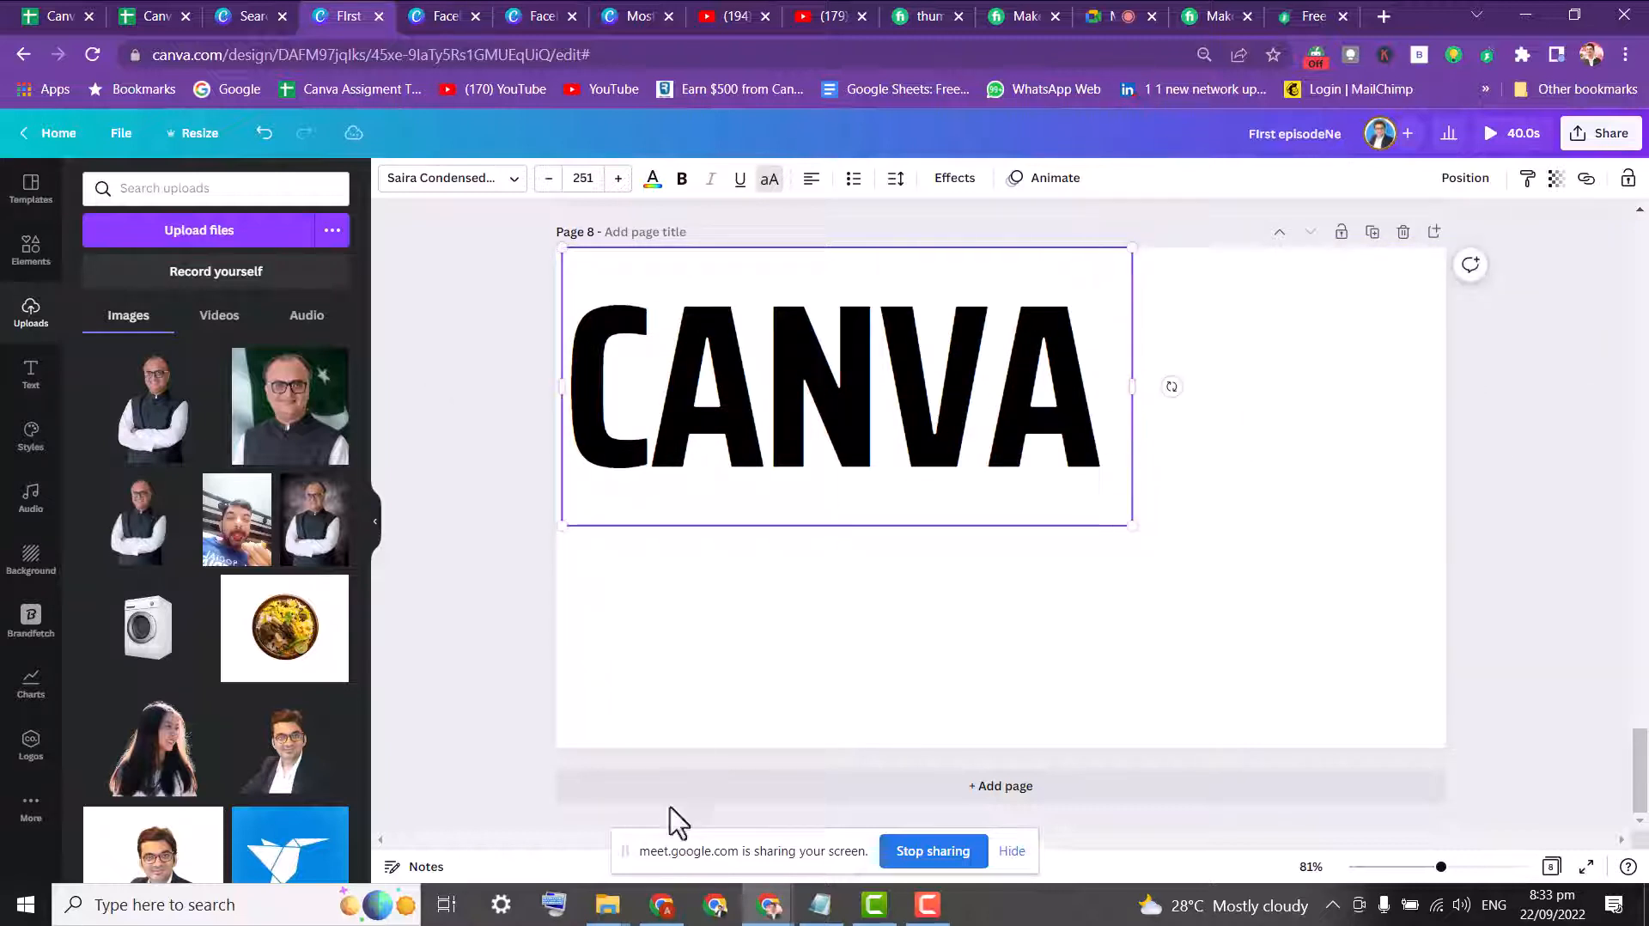
click(671, 810)
- Reposition the CANVA text and enlarge it to font size 404 so it spans the width of page 8
drag(836, 424, 1024, 527)
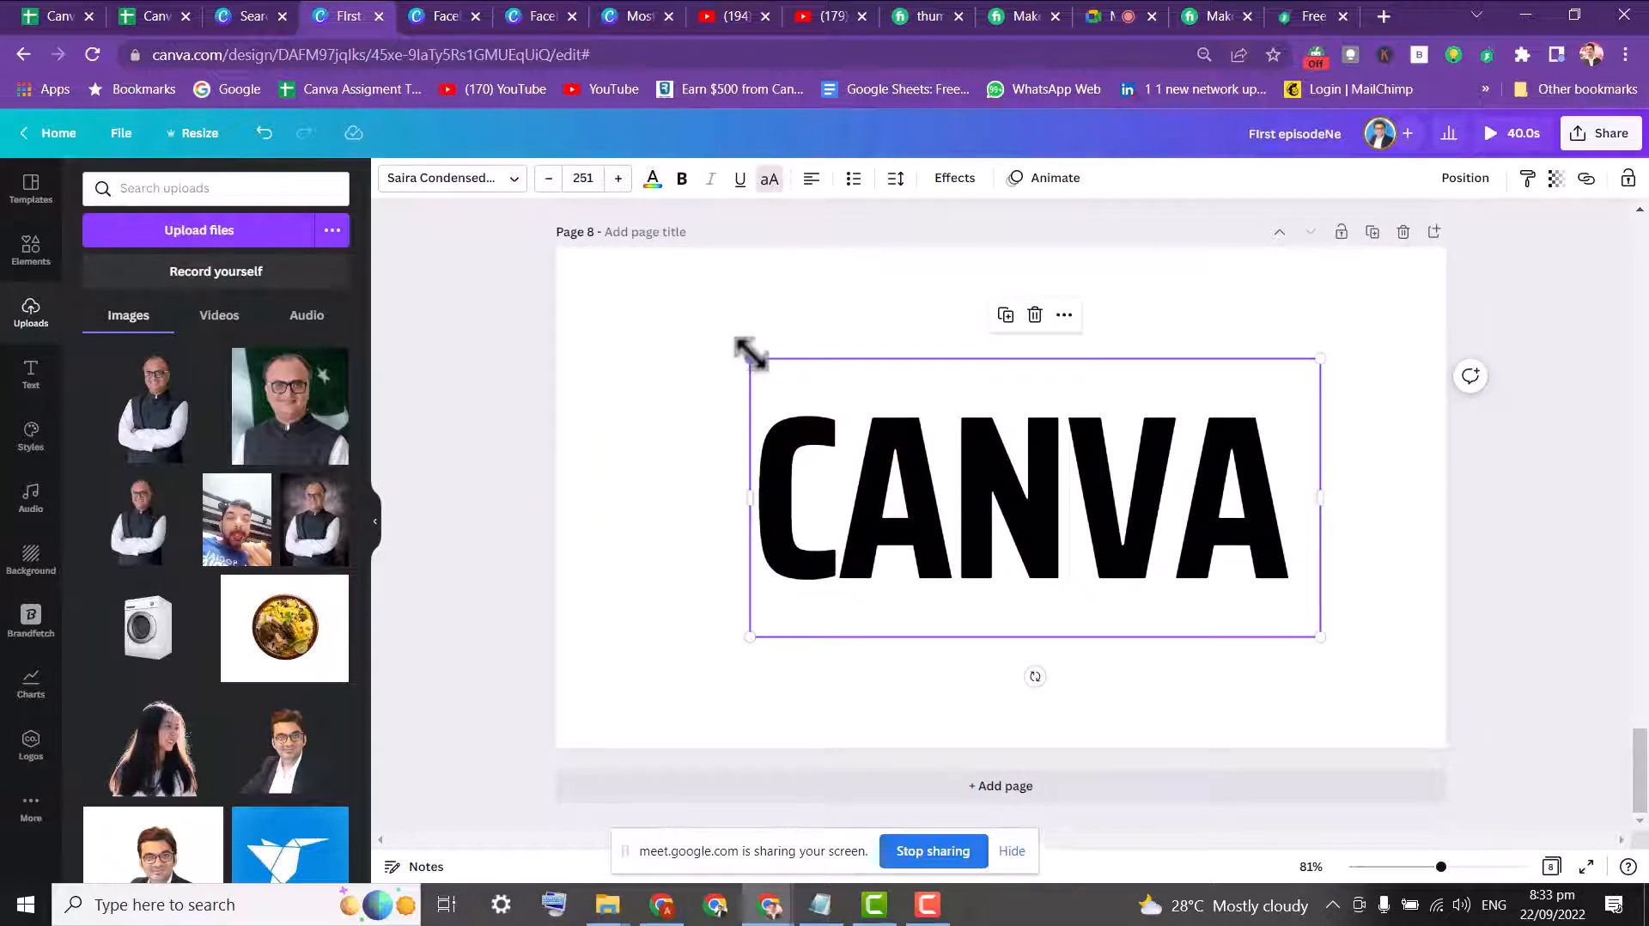
drag(747, 353, 559, 250)
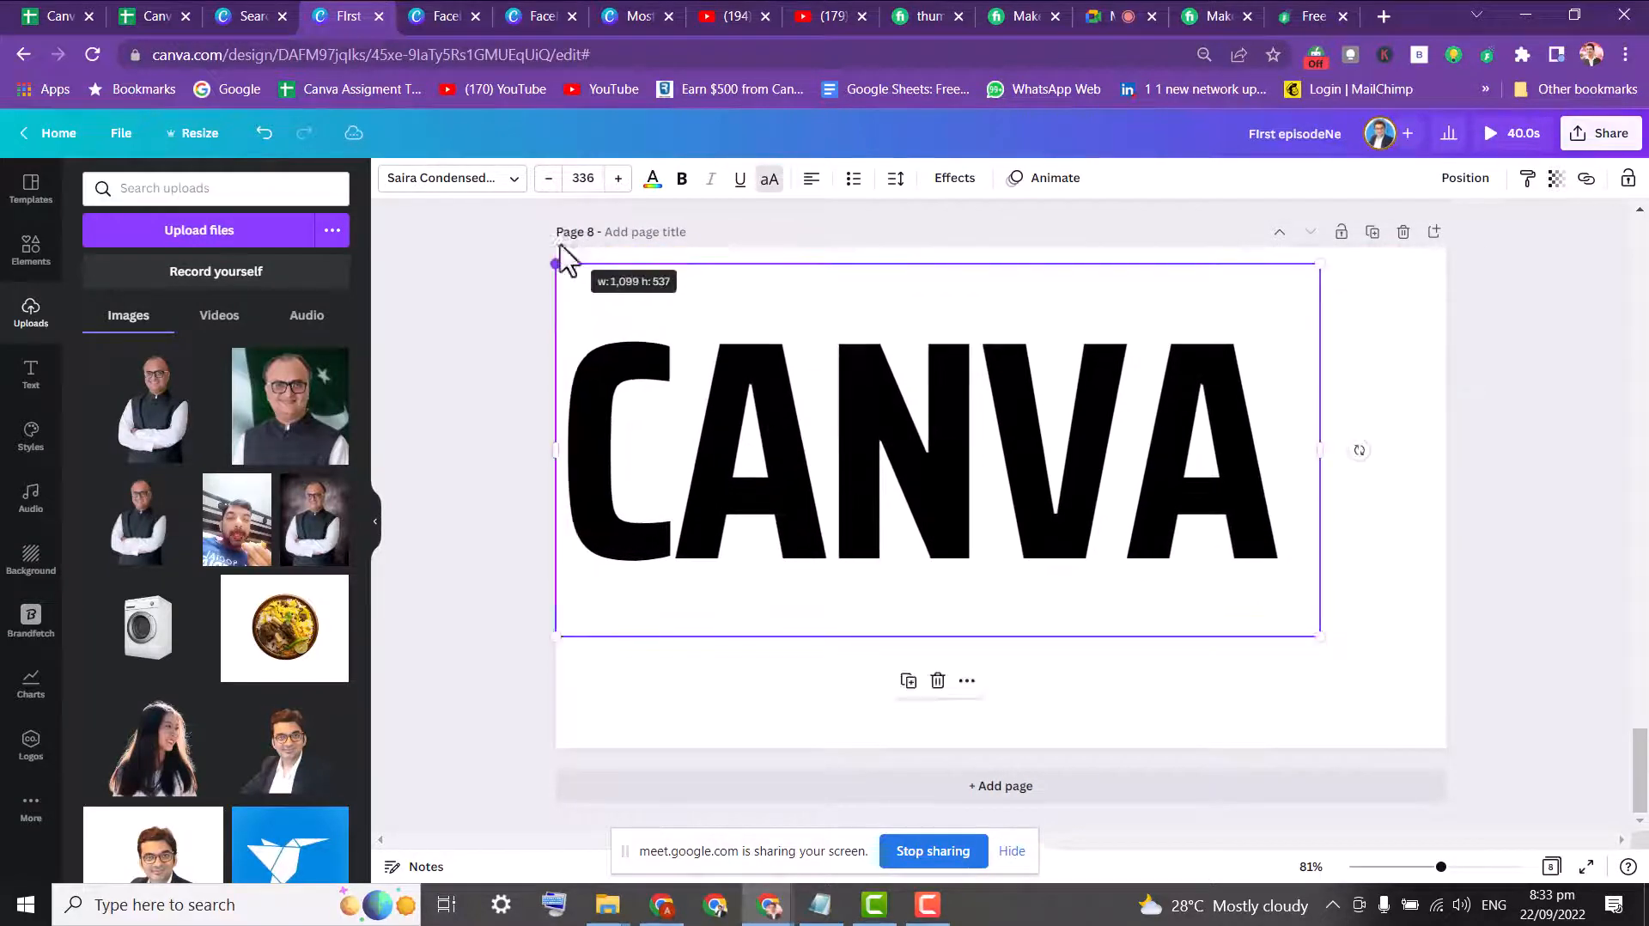
drag(1315, 634, 1332, 643)
drag(1415, 691, 1473, 711)
click(1578, 343)
- Colour the CANVA text on page 8 light blue, trying purple first
scroll(1578, 343, up, 5)
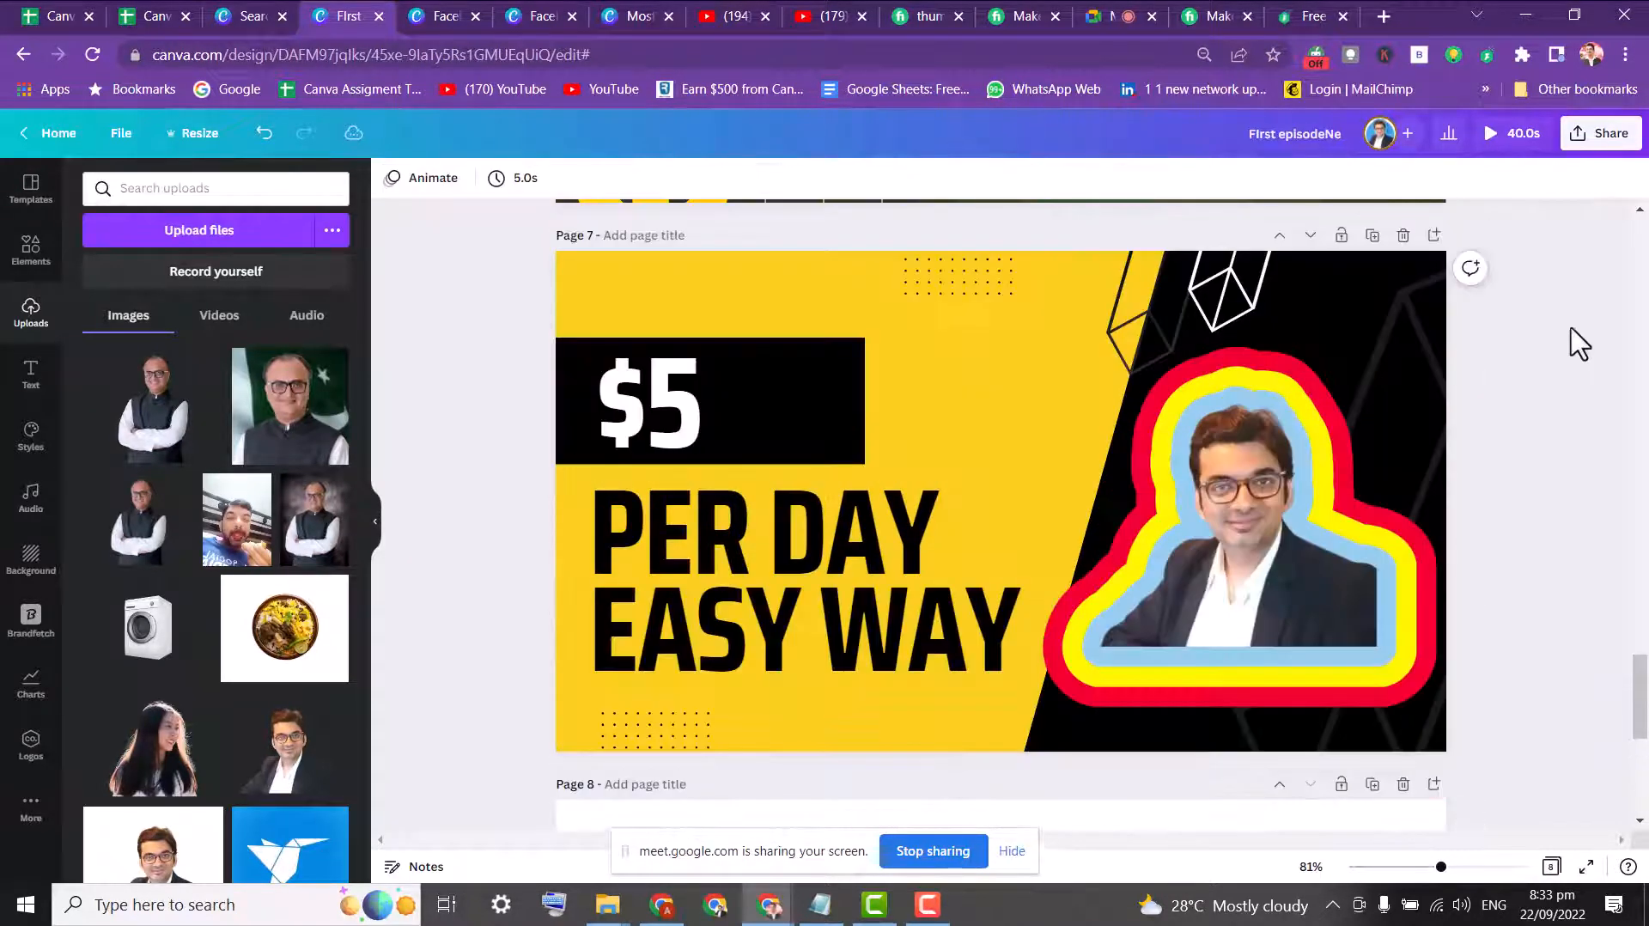
drag(1644, 690, 1646, 764)
click(633, 460)
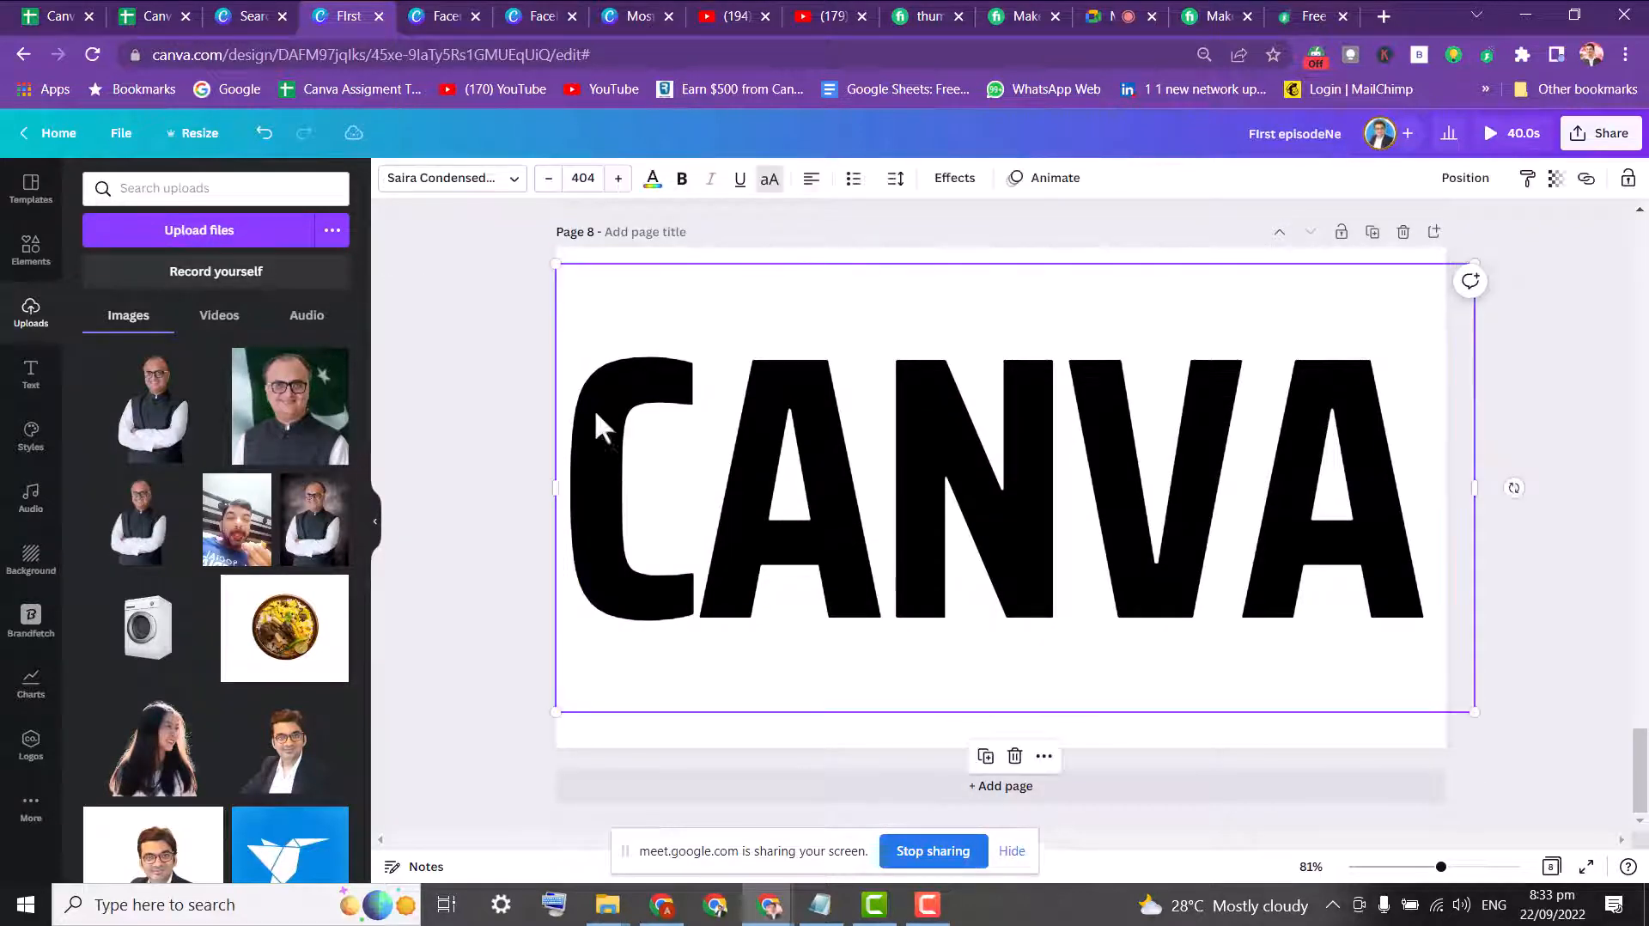
click(651, 179)
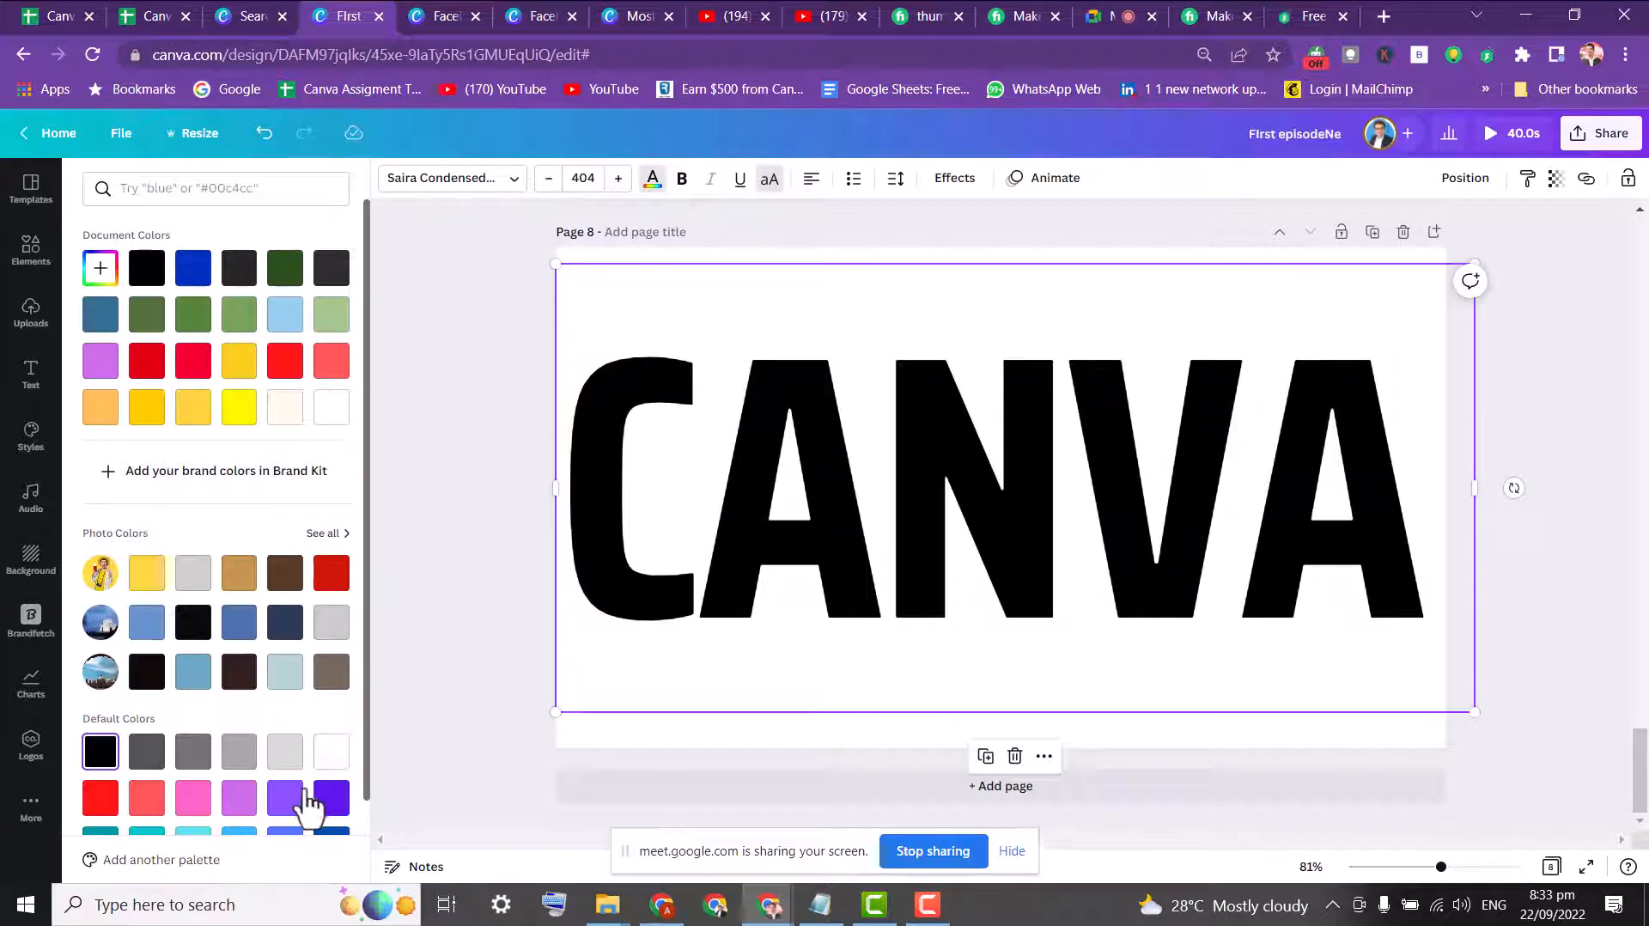
click(330, 798)
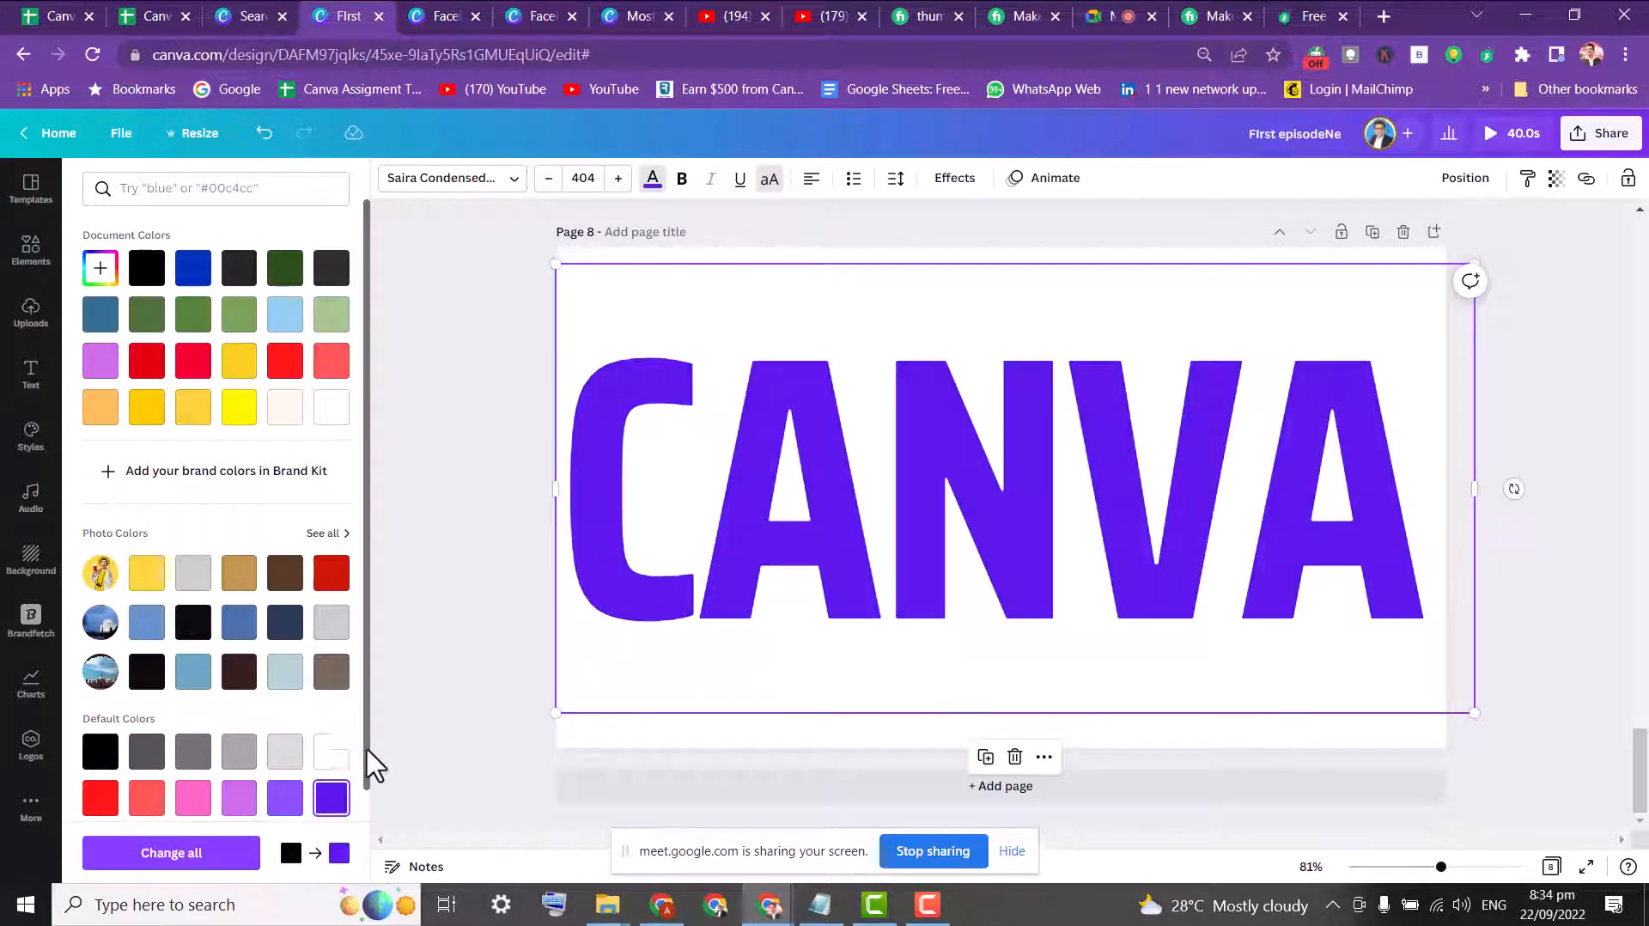
scroll(374, 764, down, 2)
click(239, 745)
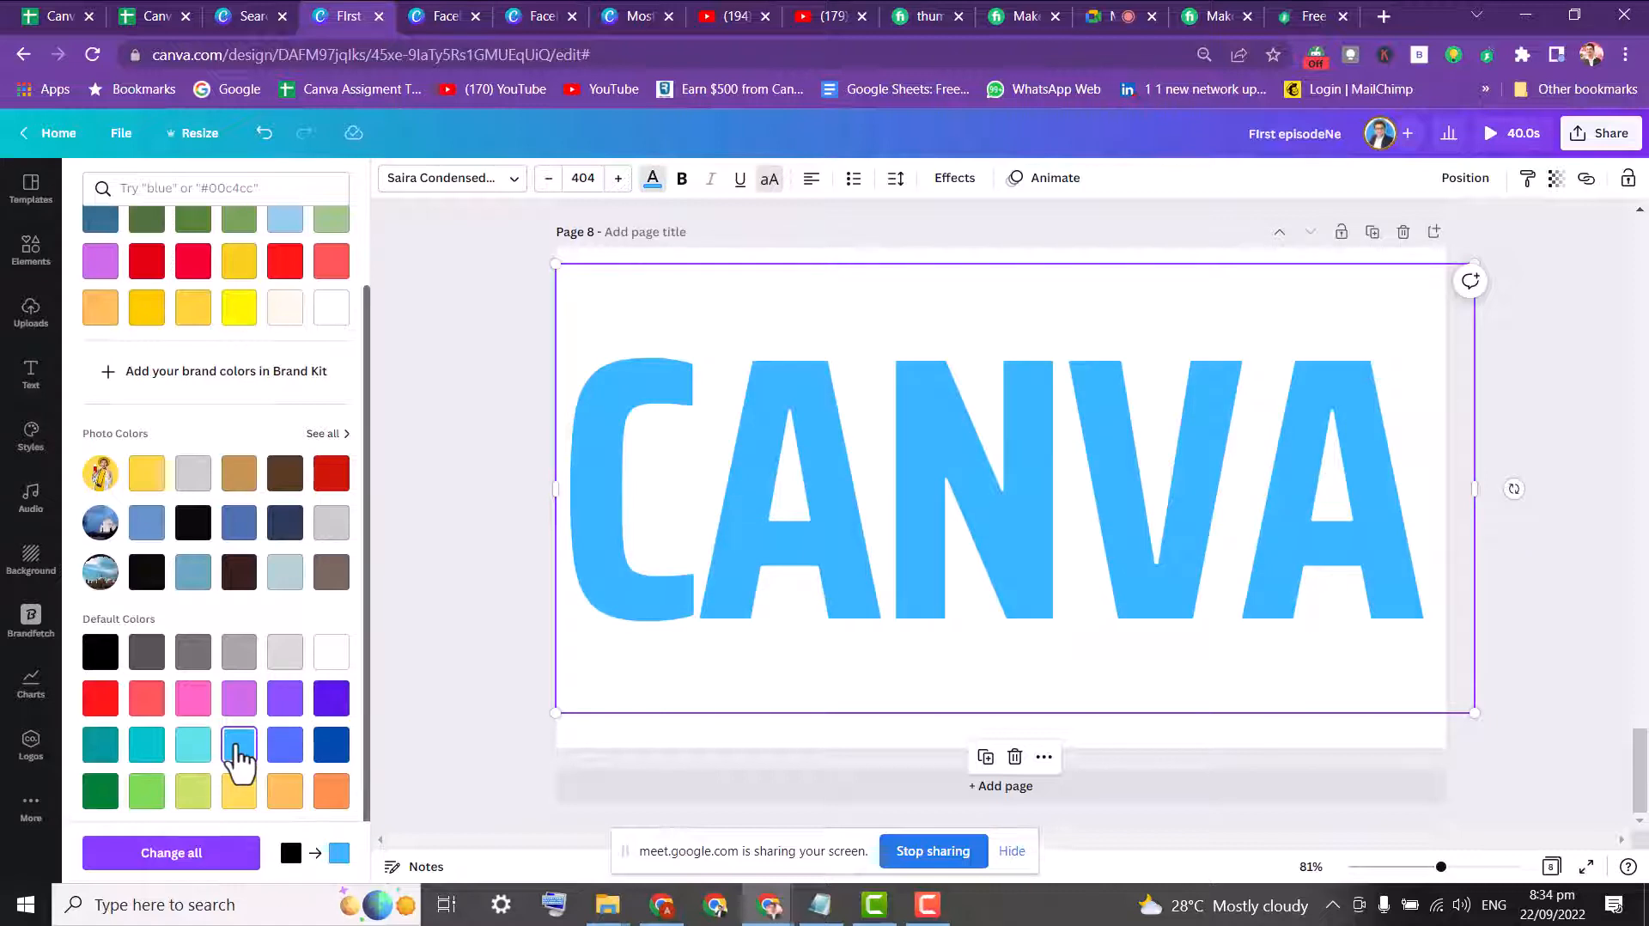
- Recolour the CANVA text on page 8 violet-blue and change its font to Kaushan Script, found by searching fonts for script
click(285, 748)
click(770, 491)
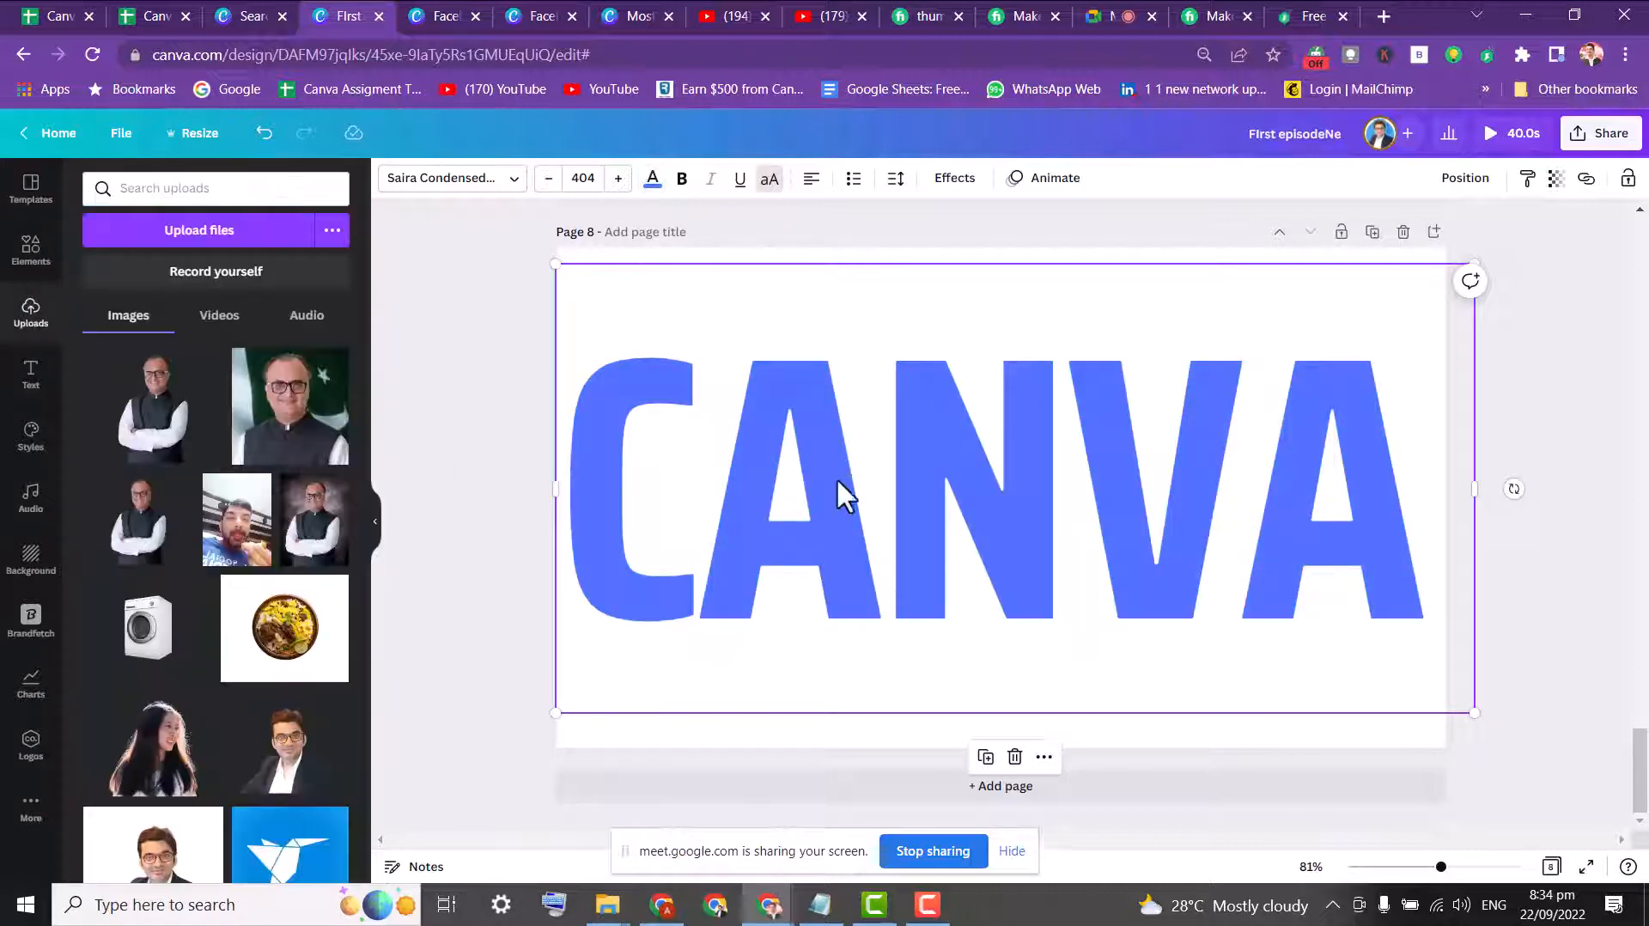
click(478, 180)
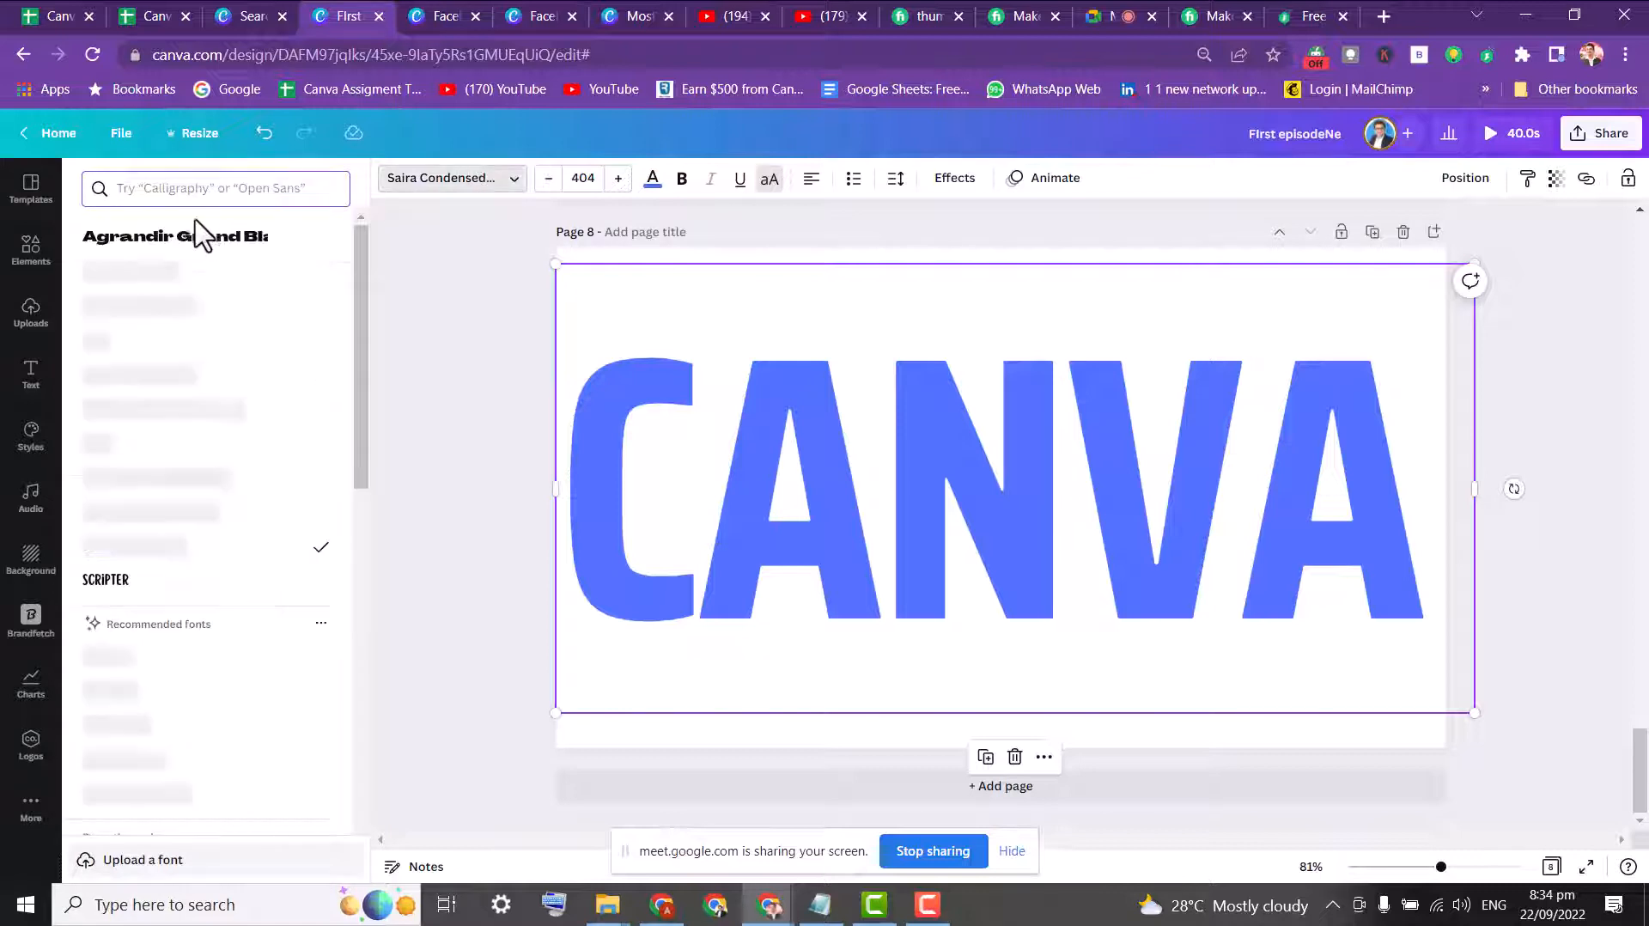
click(170, 187)
text(s)
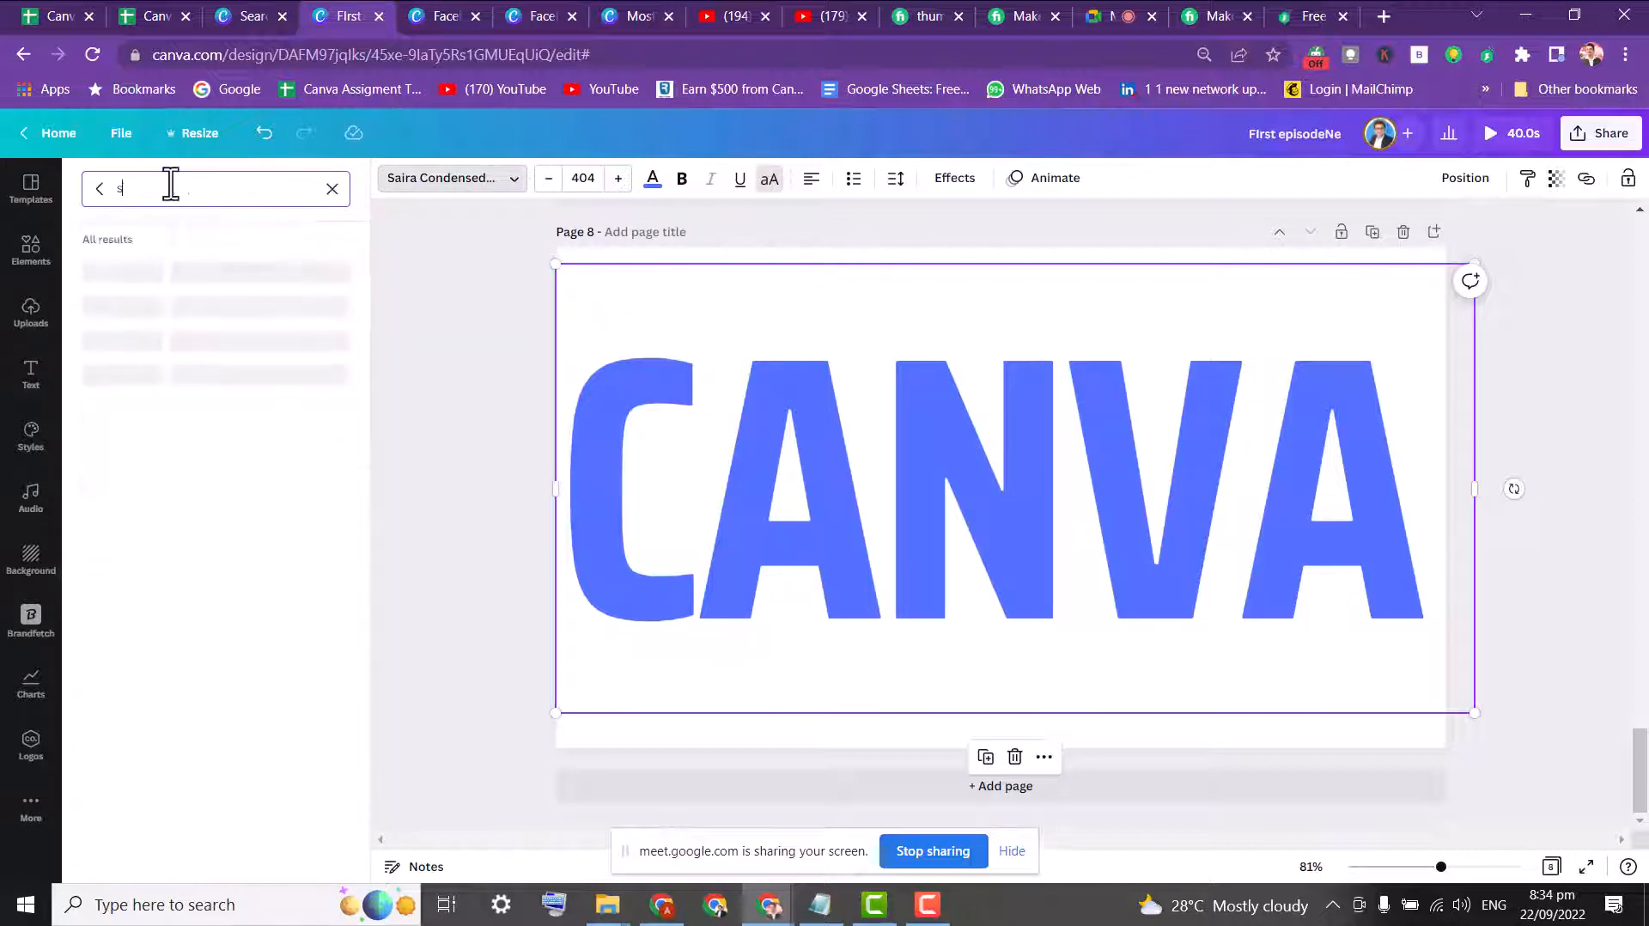
text(cri)
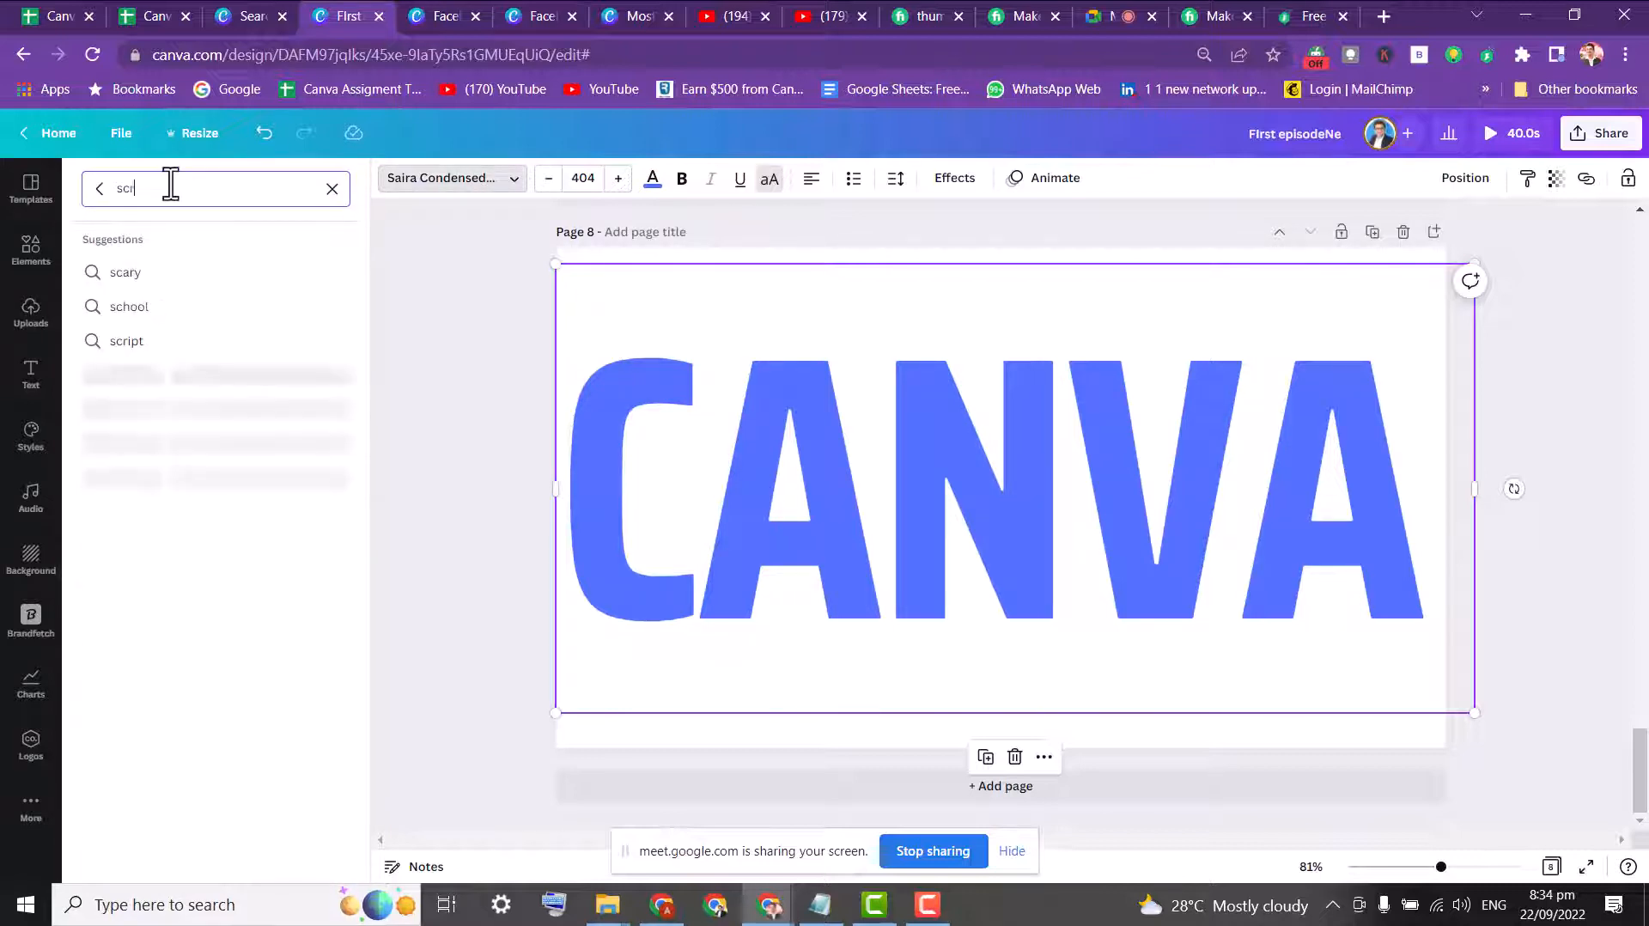
text(p)
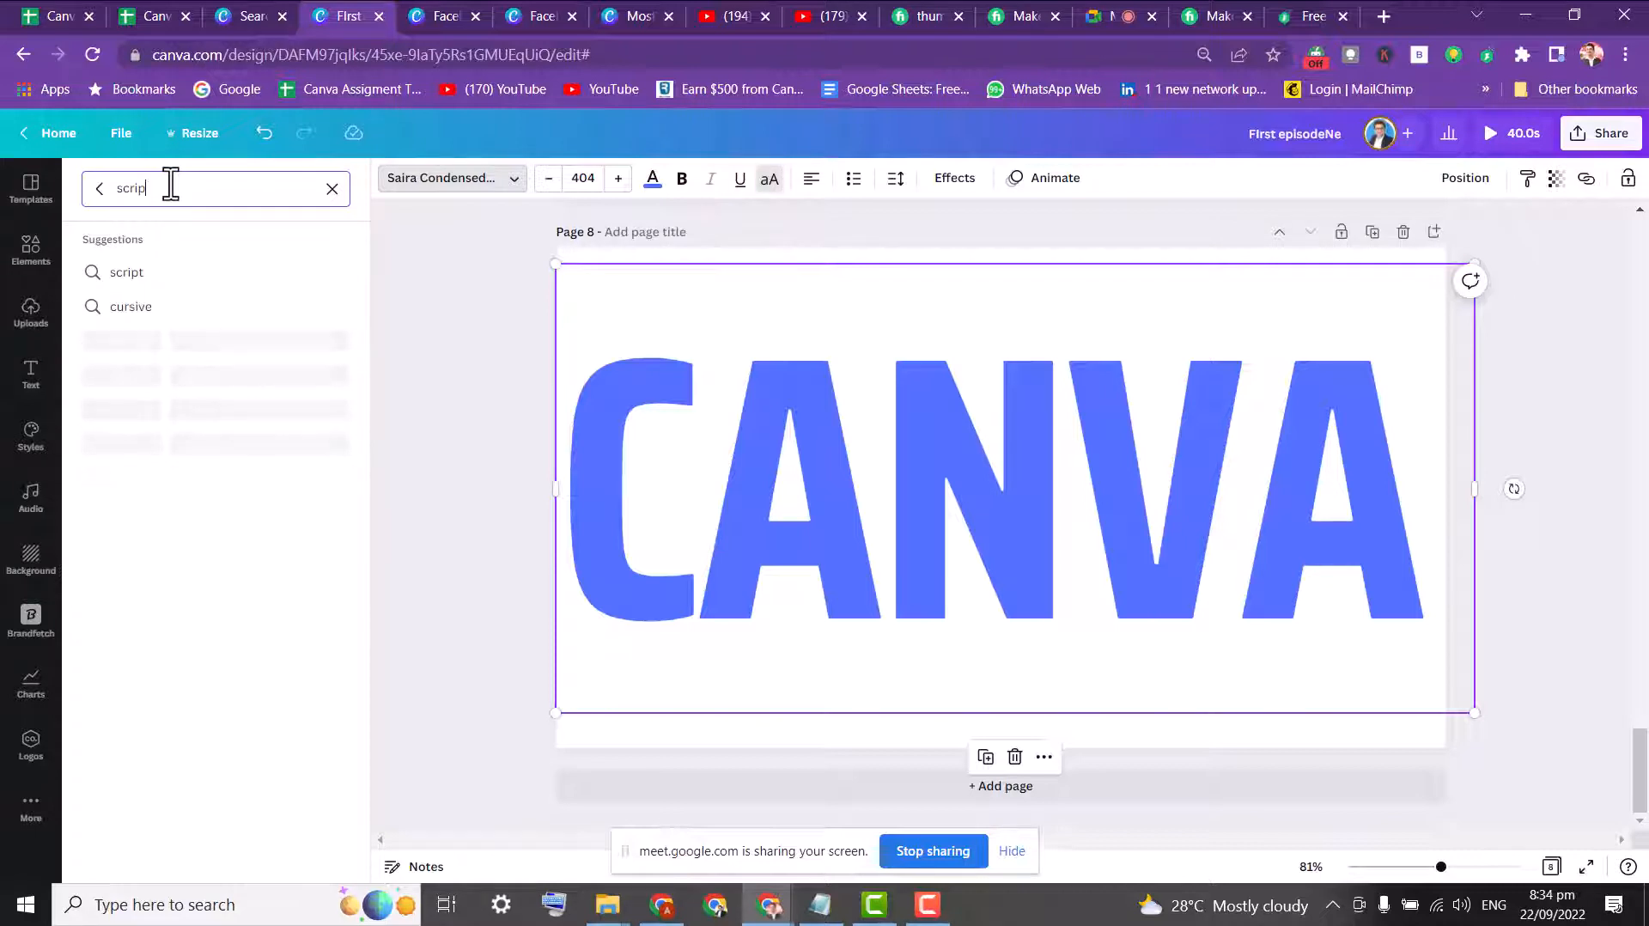
click(156, 272)
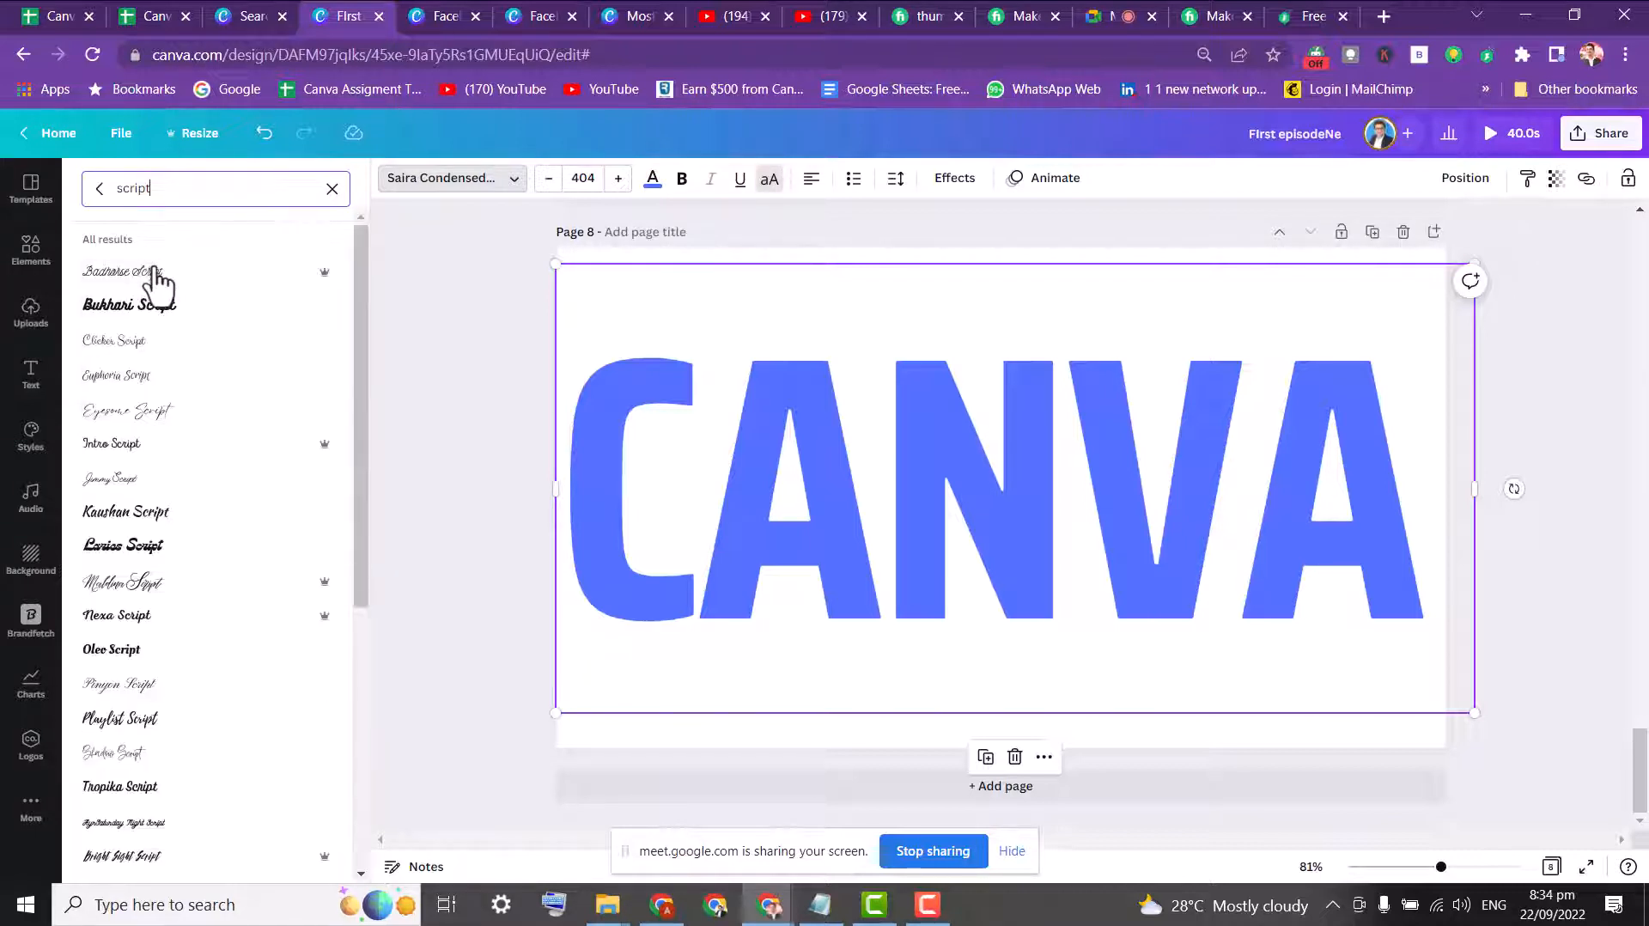
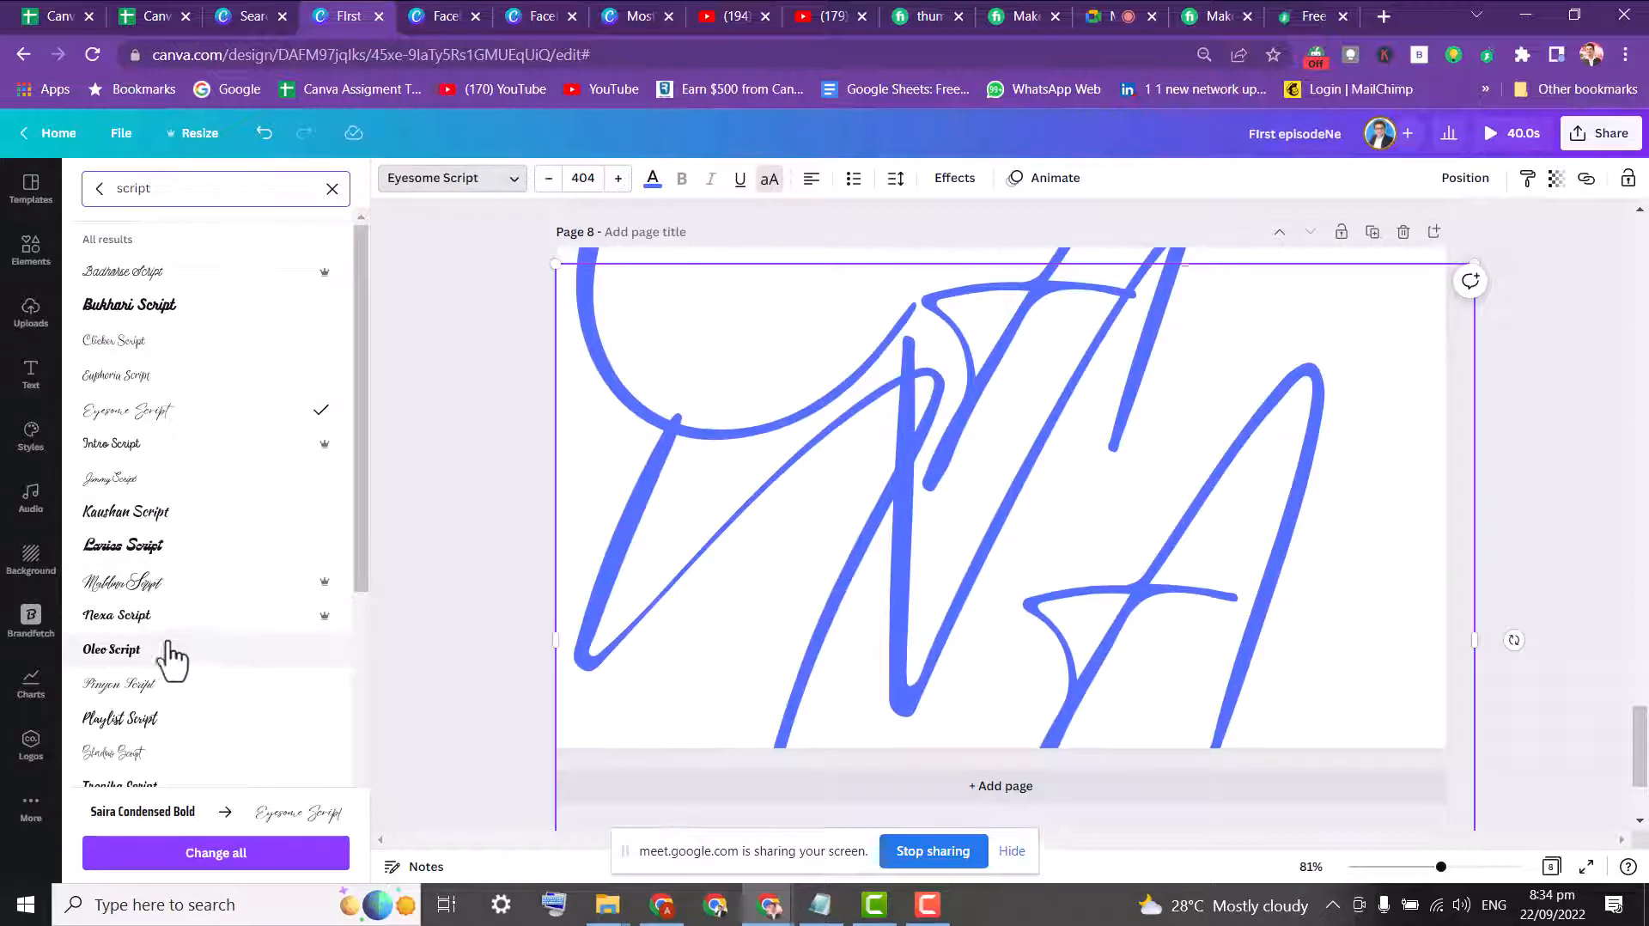
click(146, 654)
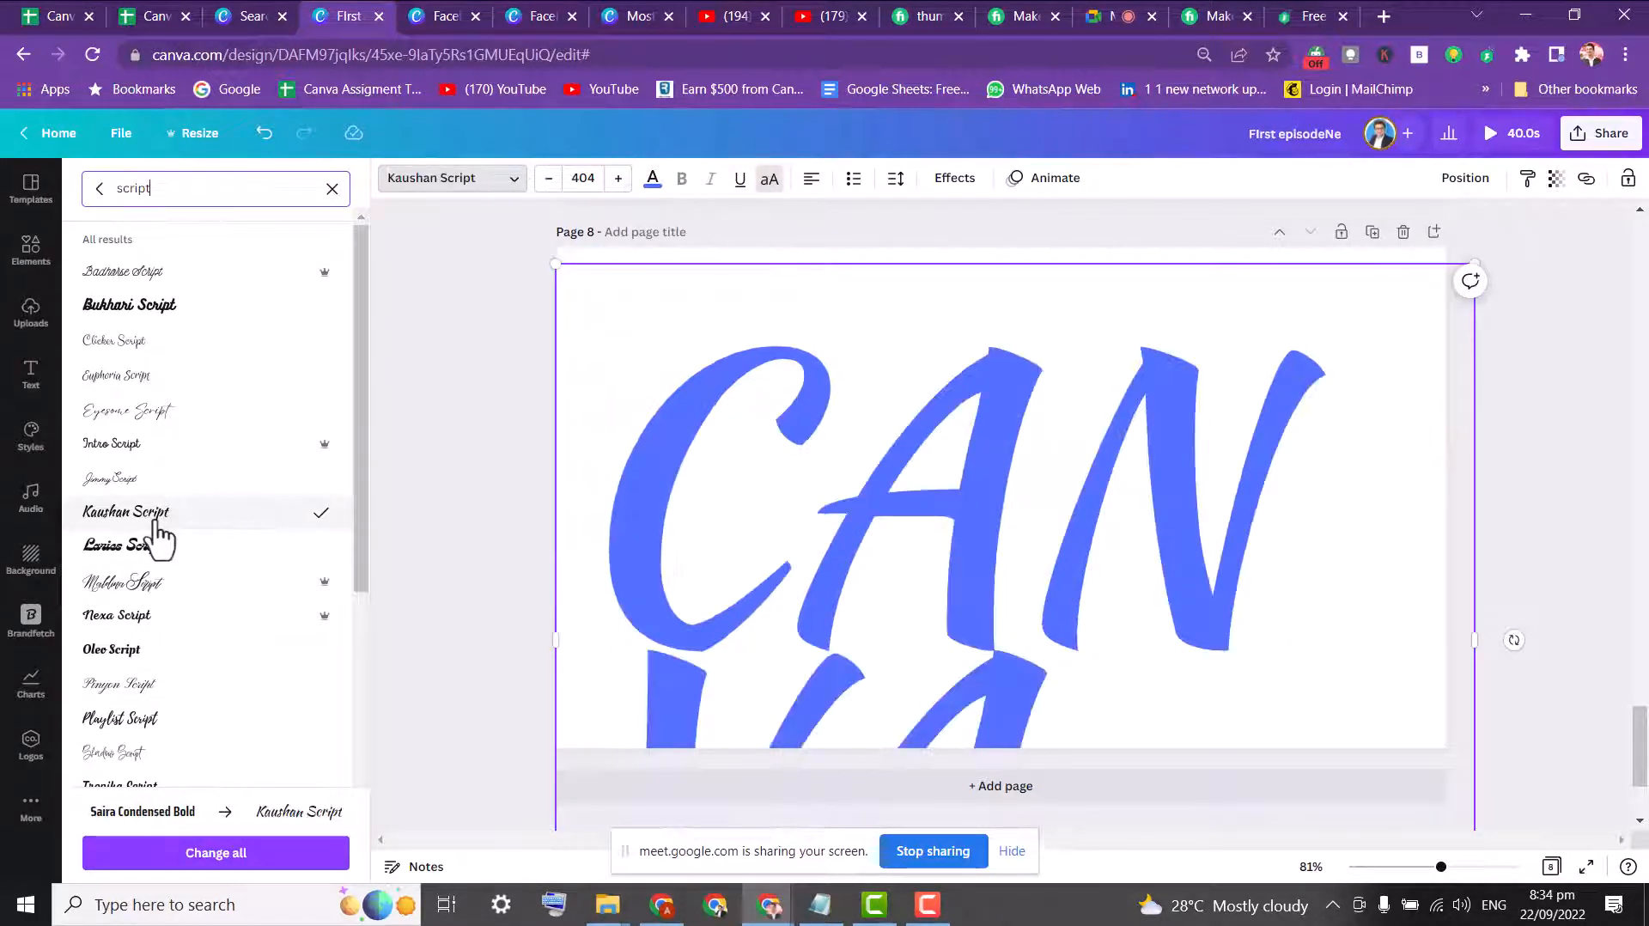
- Reduce the CANVA text to font size 300, trying 350 first, and centre it vertically on page 8
click(597, 180)
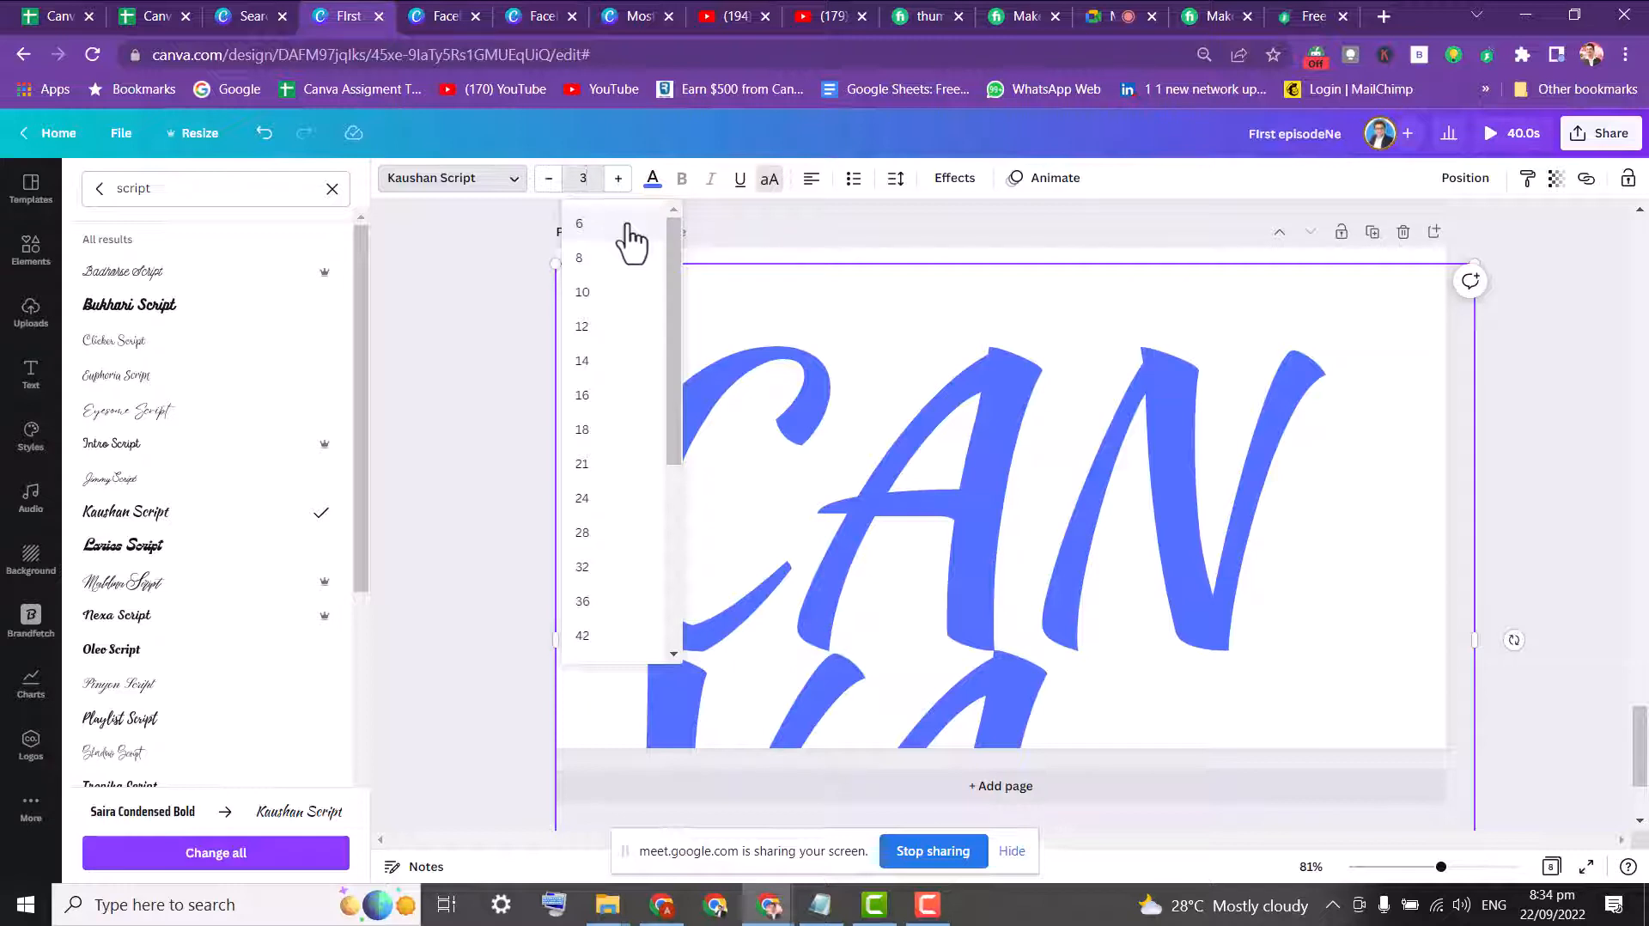
key(Return)
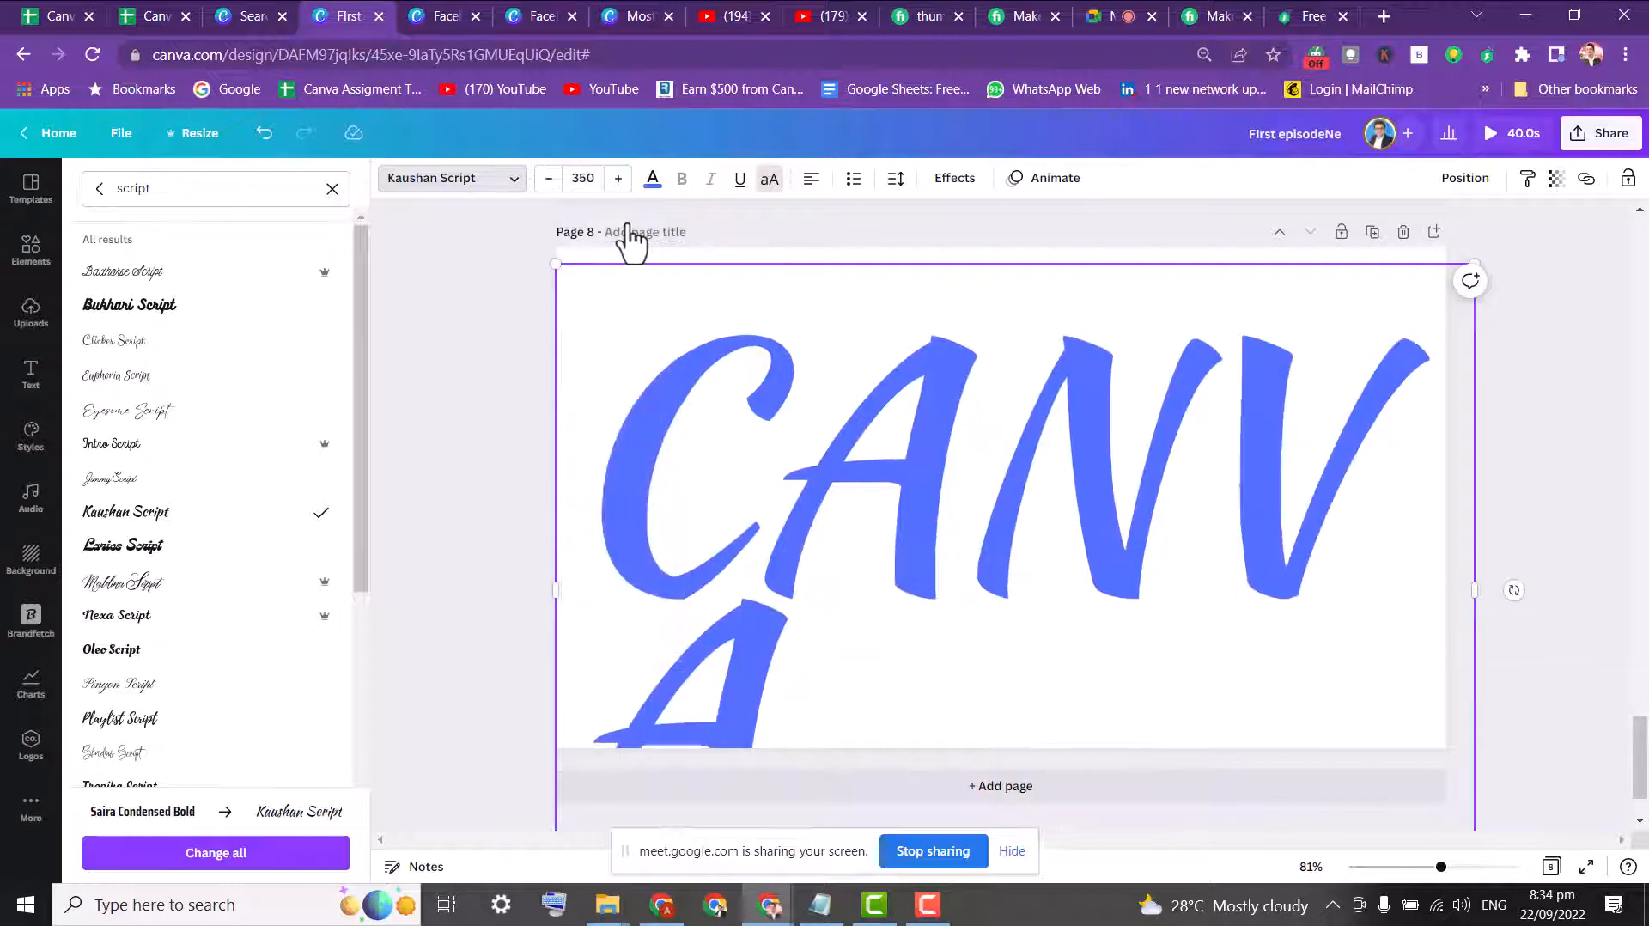
click(596, 177)
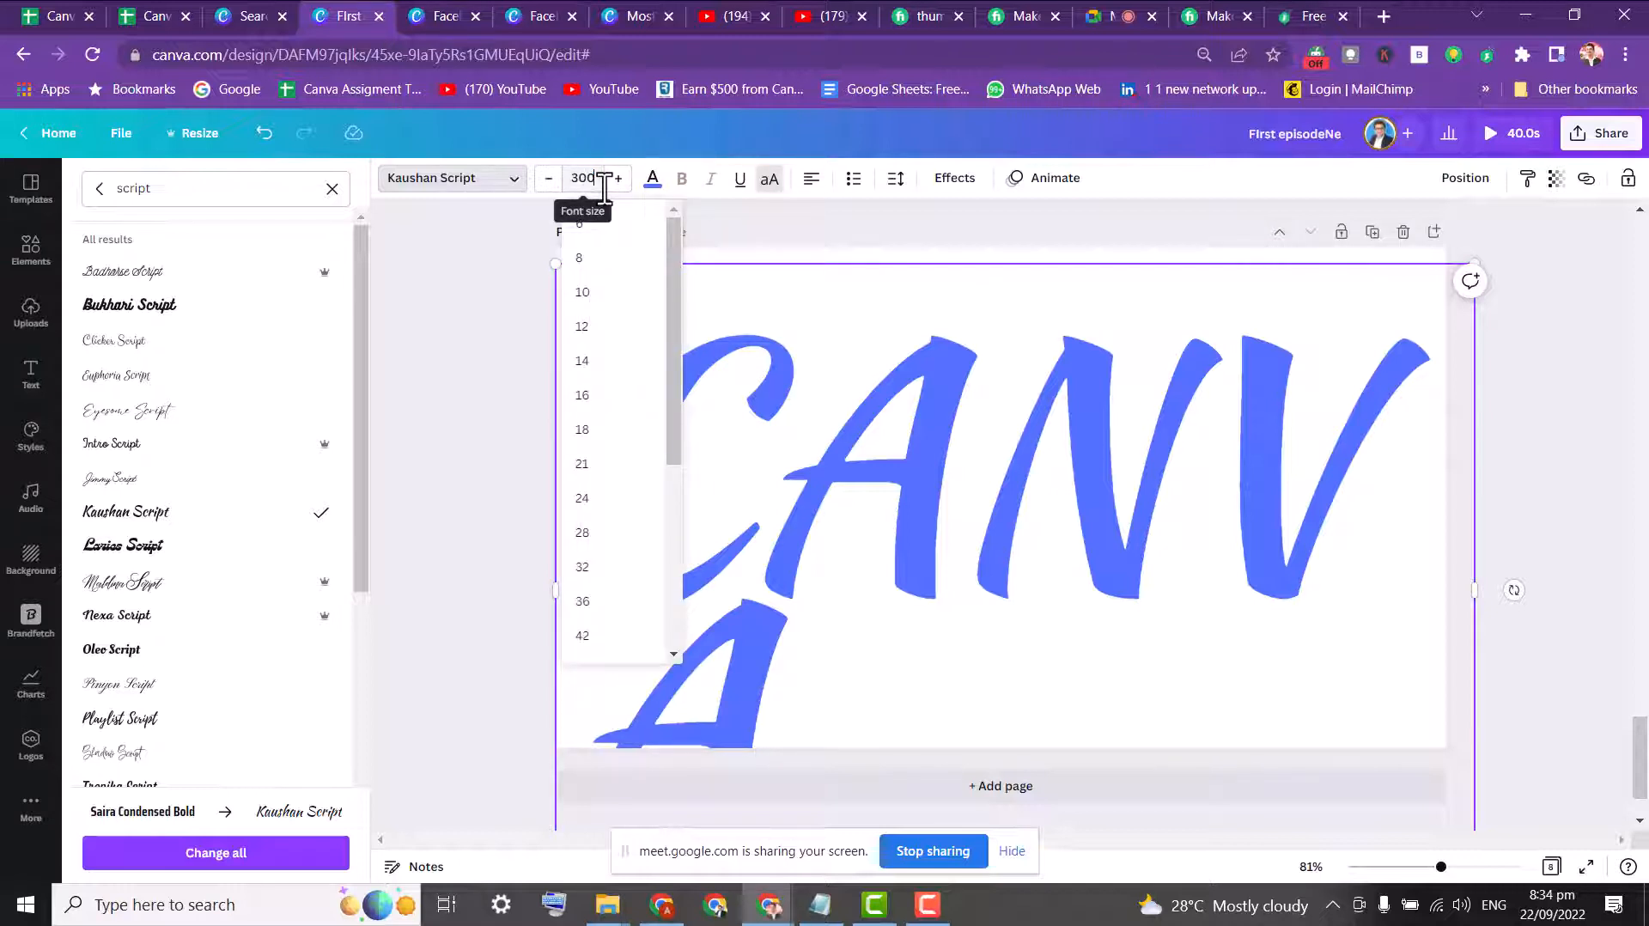
key(Return)
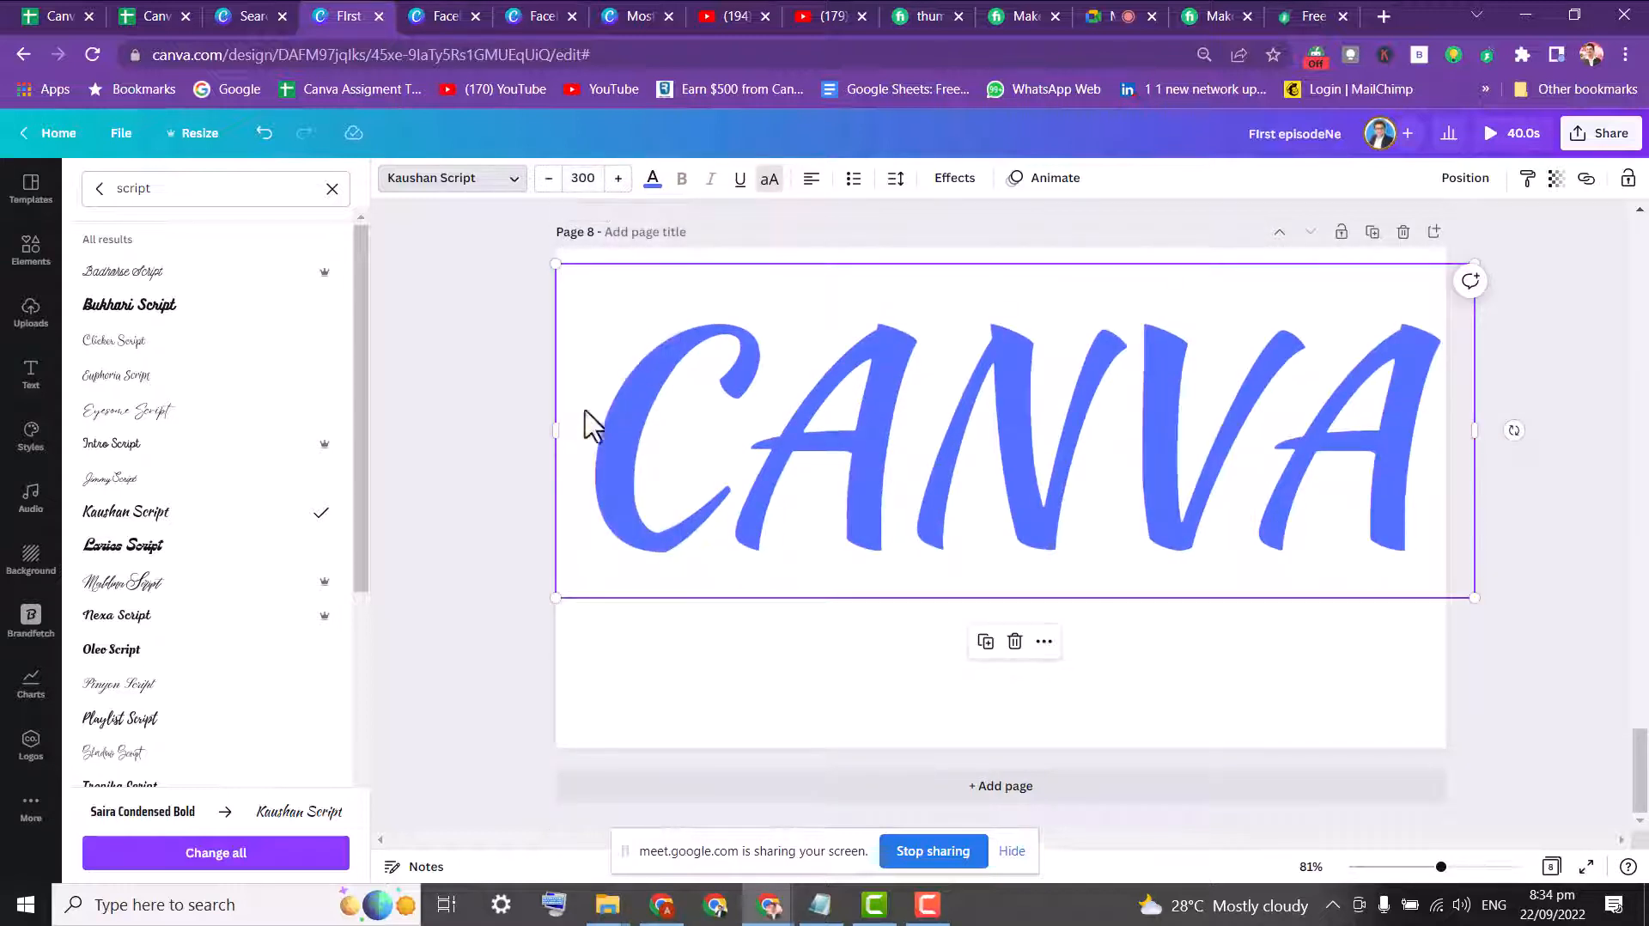
click(791, 421)
drag(791, 420, 791, 475)
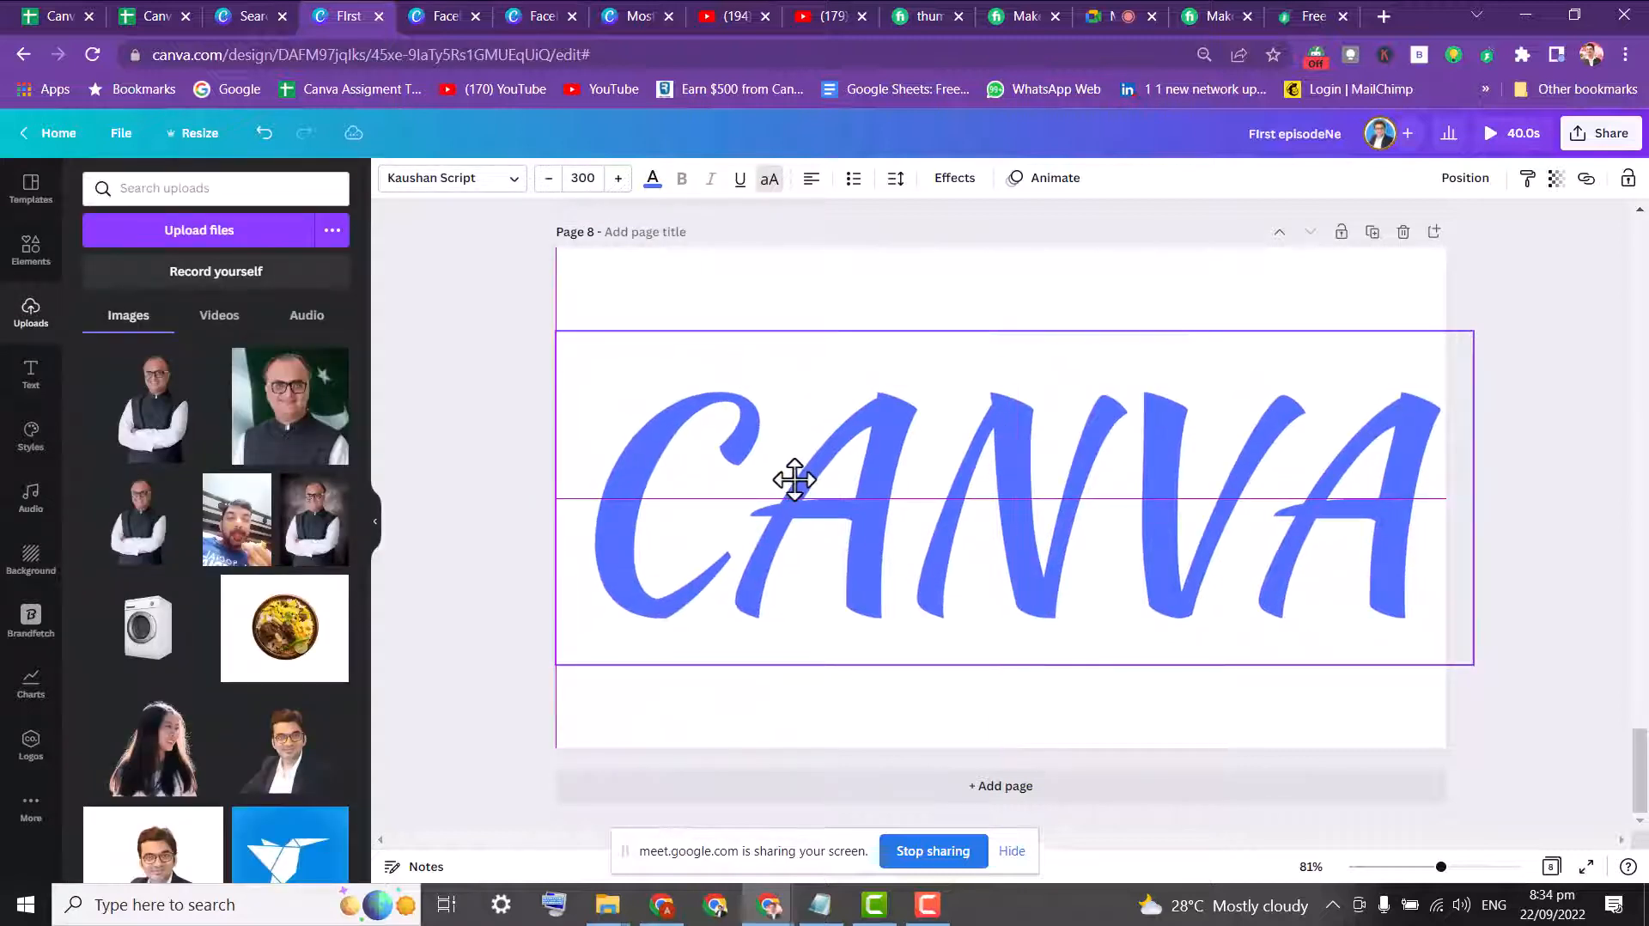
click(471, 346)
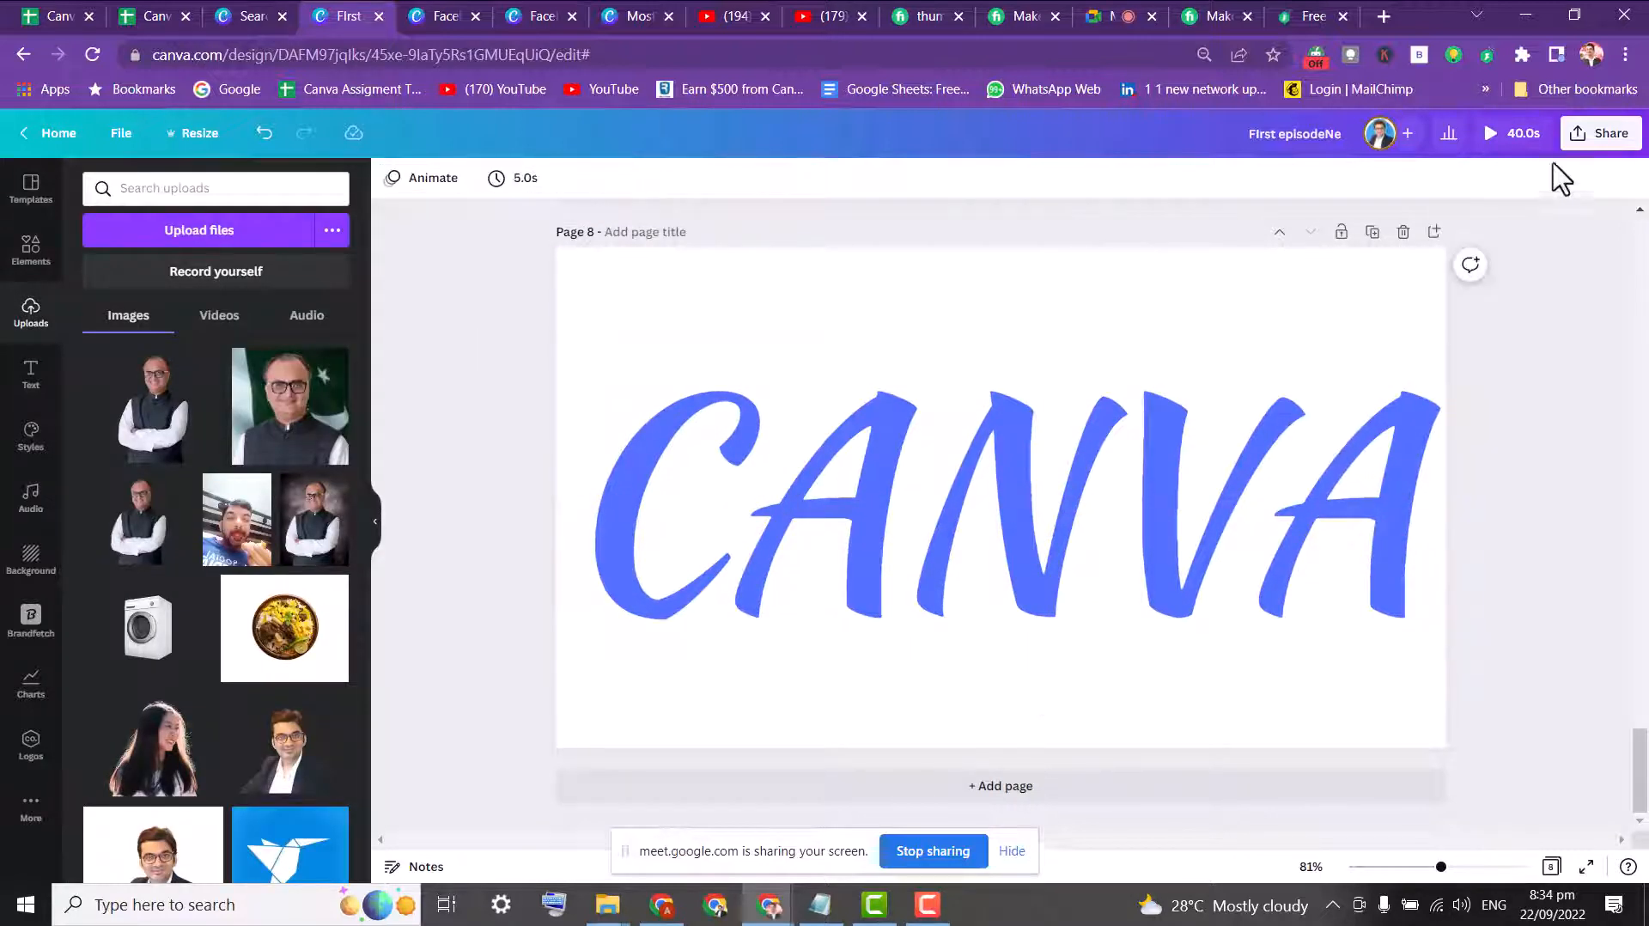
- Open the design's download settings and limit the export to page 8 only
click(1591, 143)
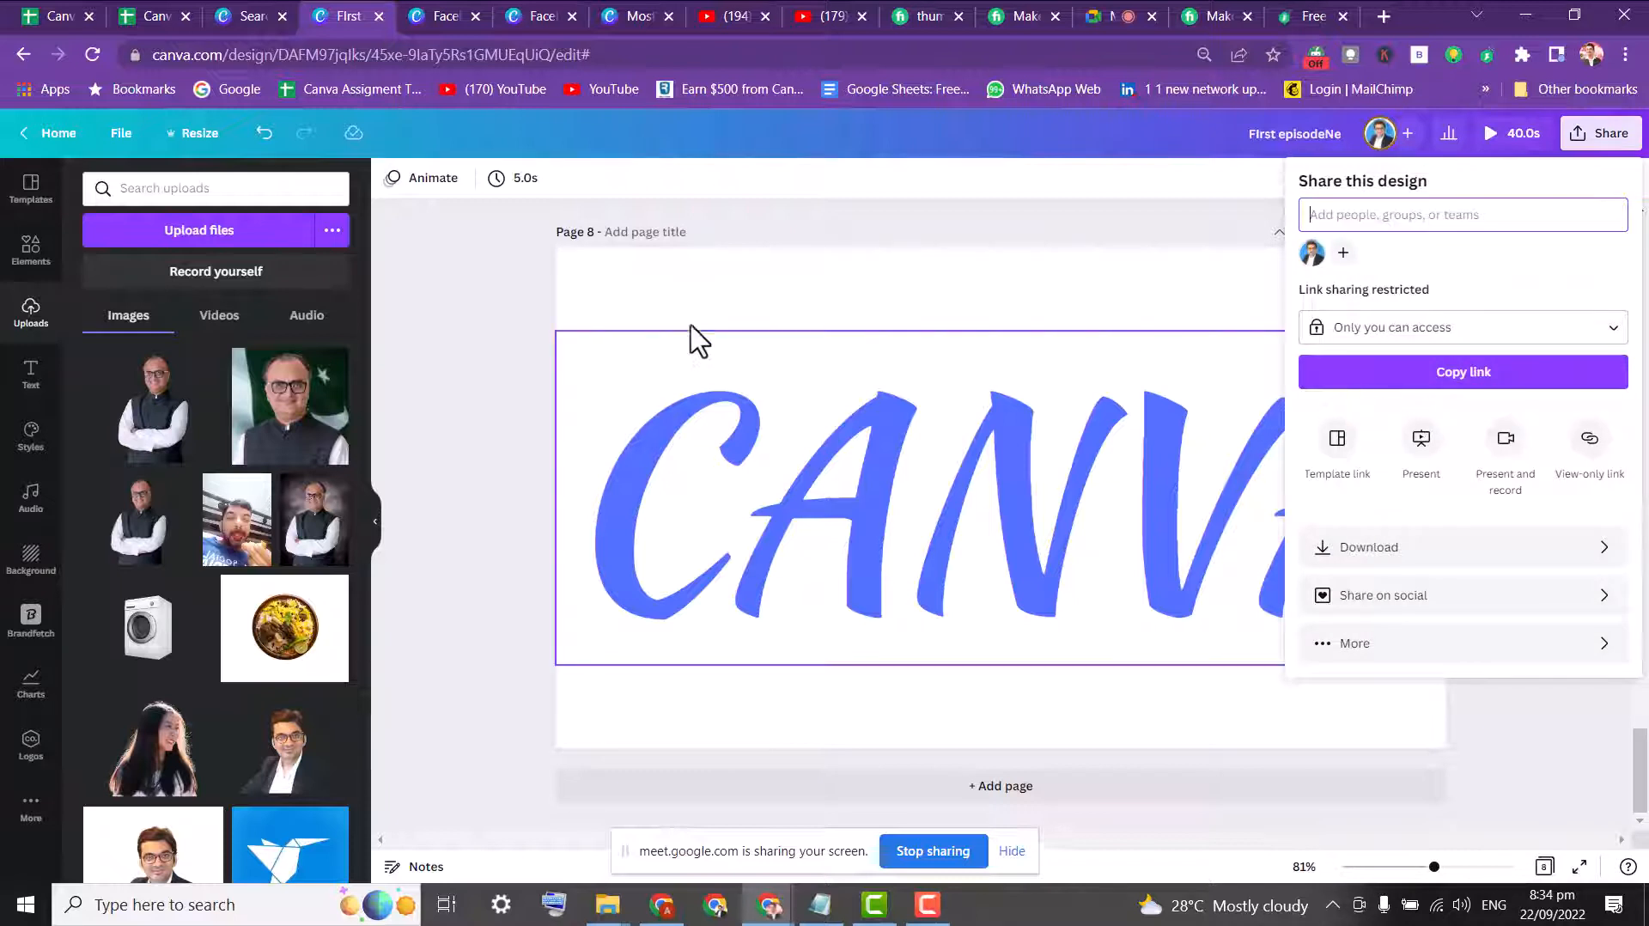
click(1545, 554)
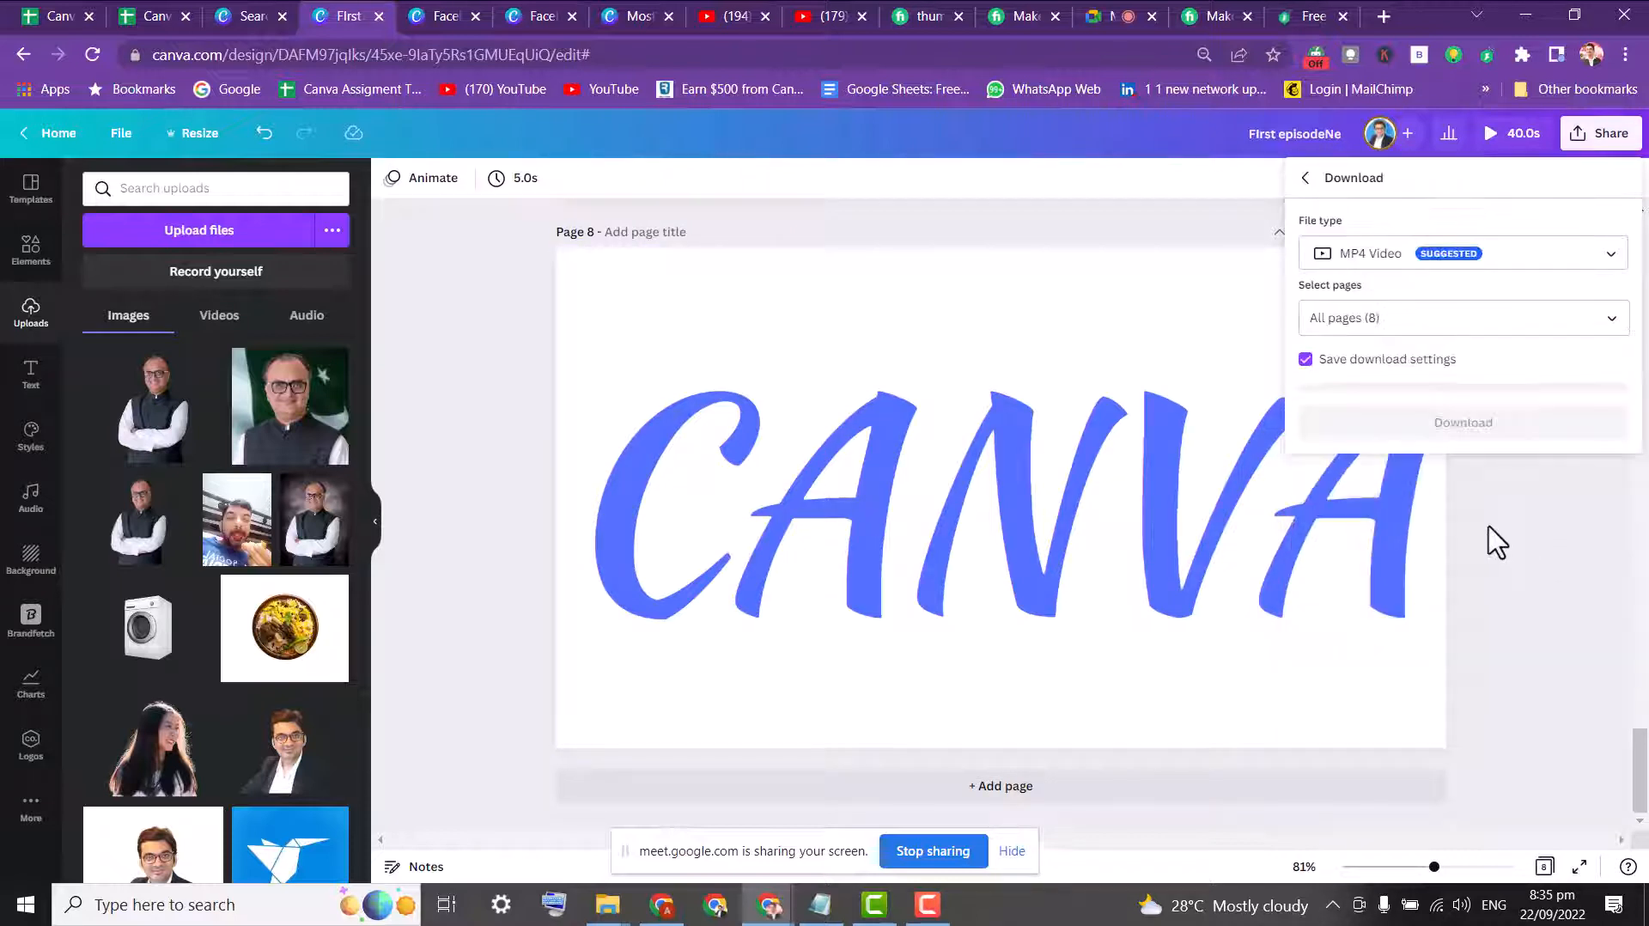
click(1614, 320)
scroll(1628, 428, down, 4)
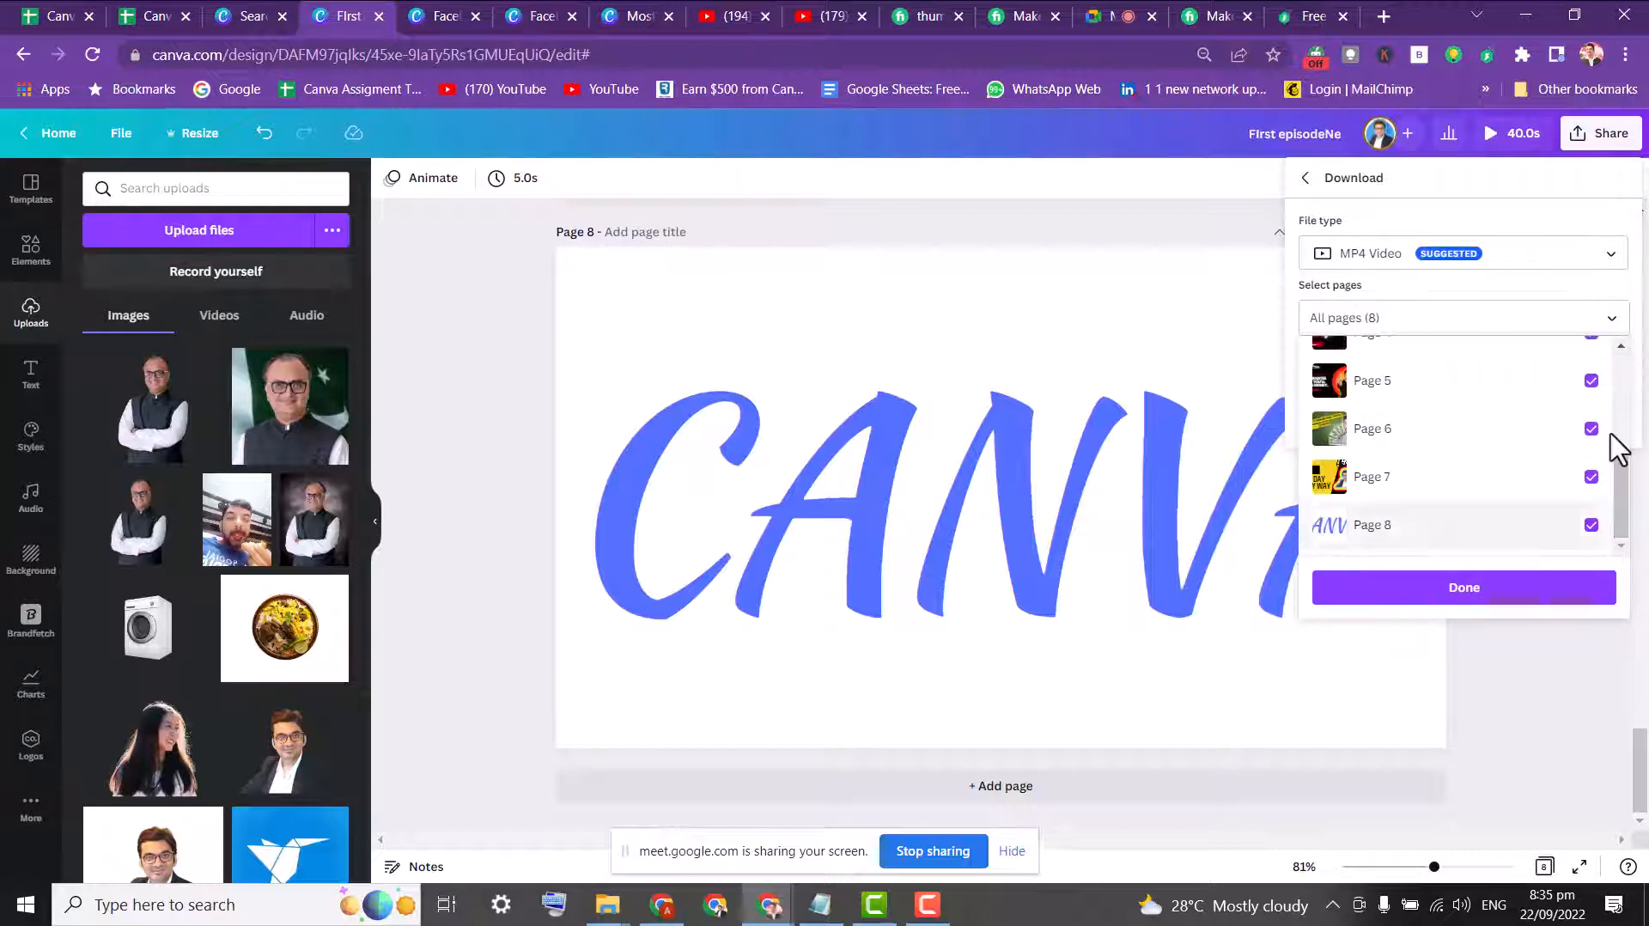
drag(1625, 502, 1606, 341)
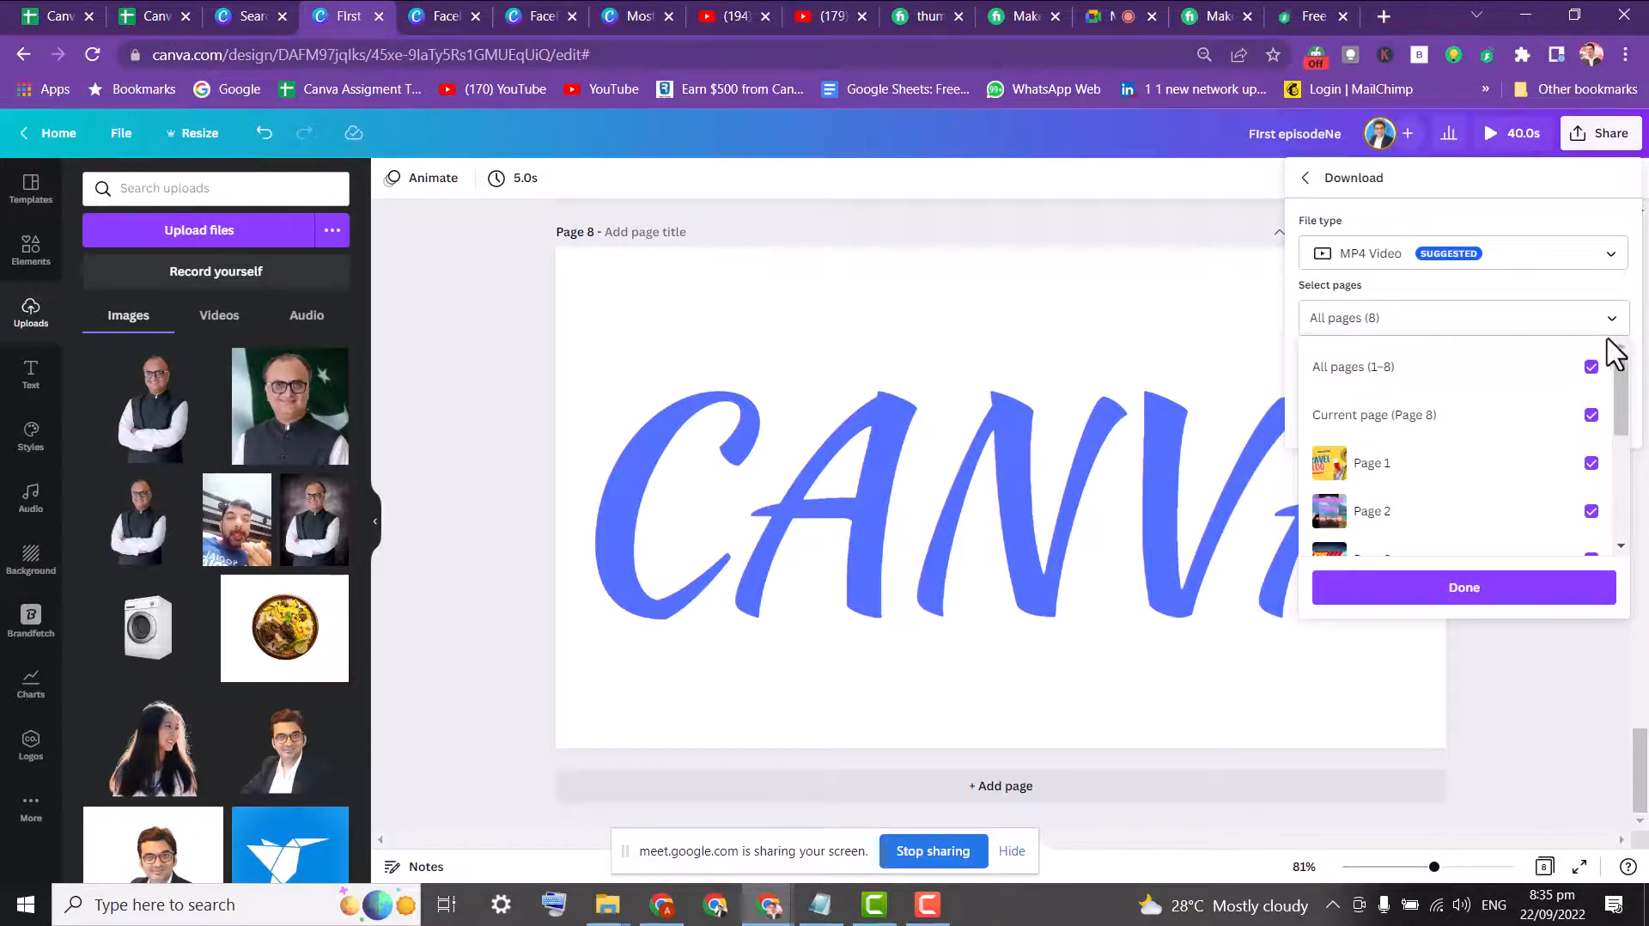
click(1591, 368)
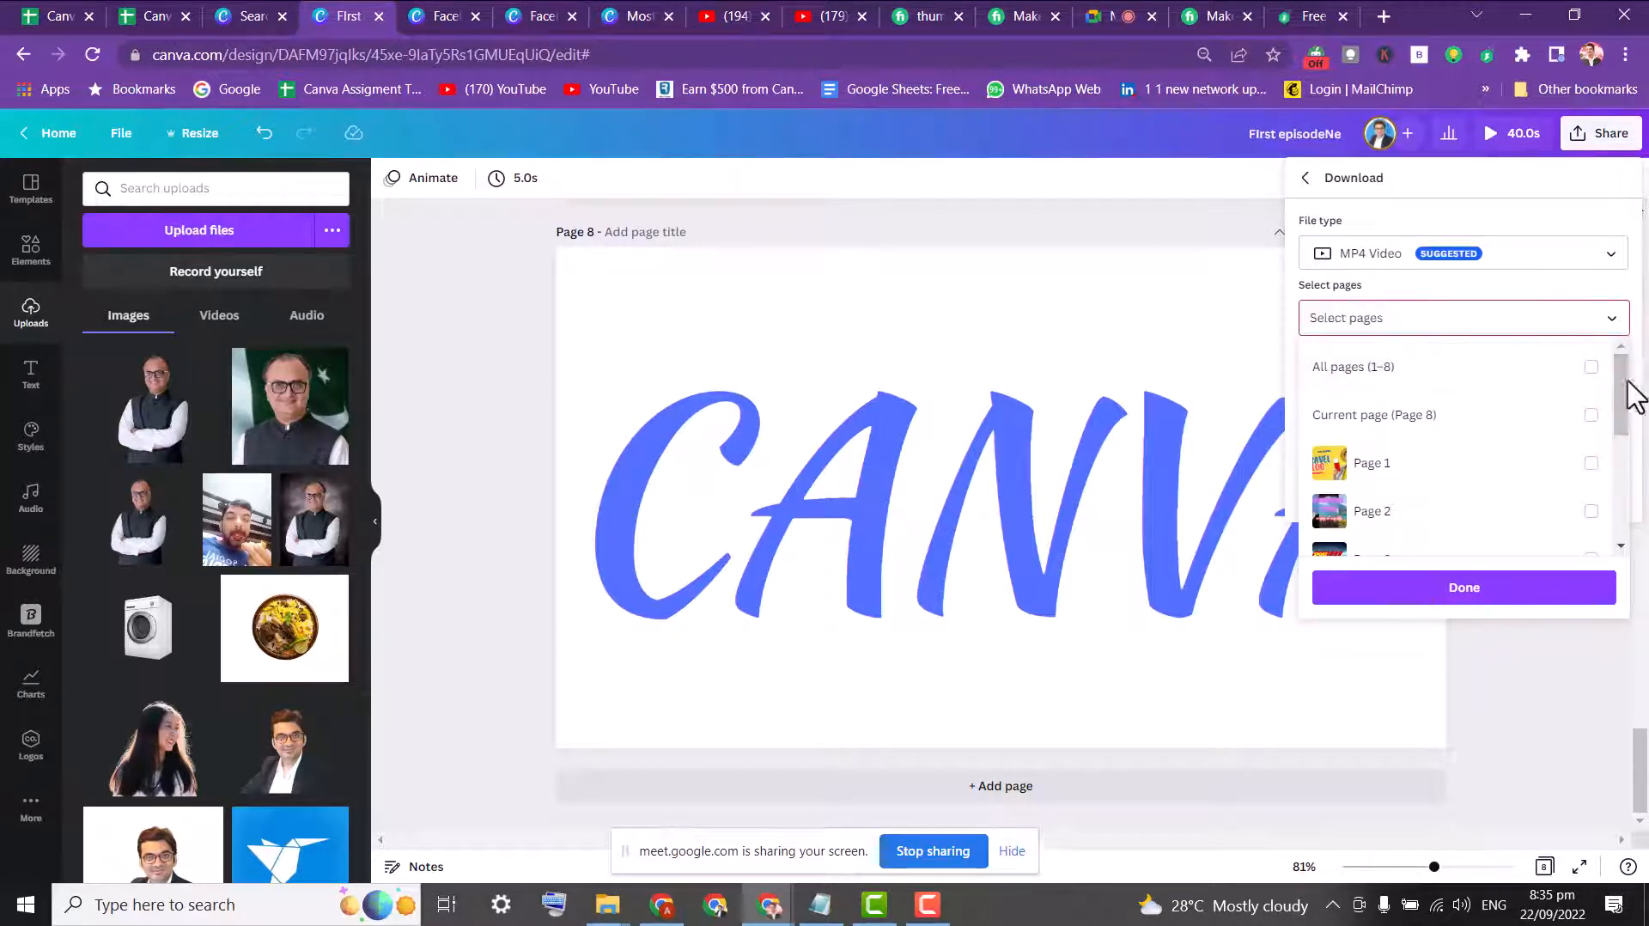
drag(1627, 400, 1636, 580)
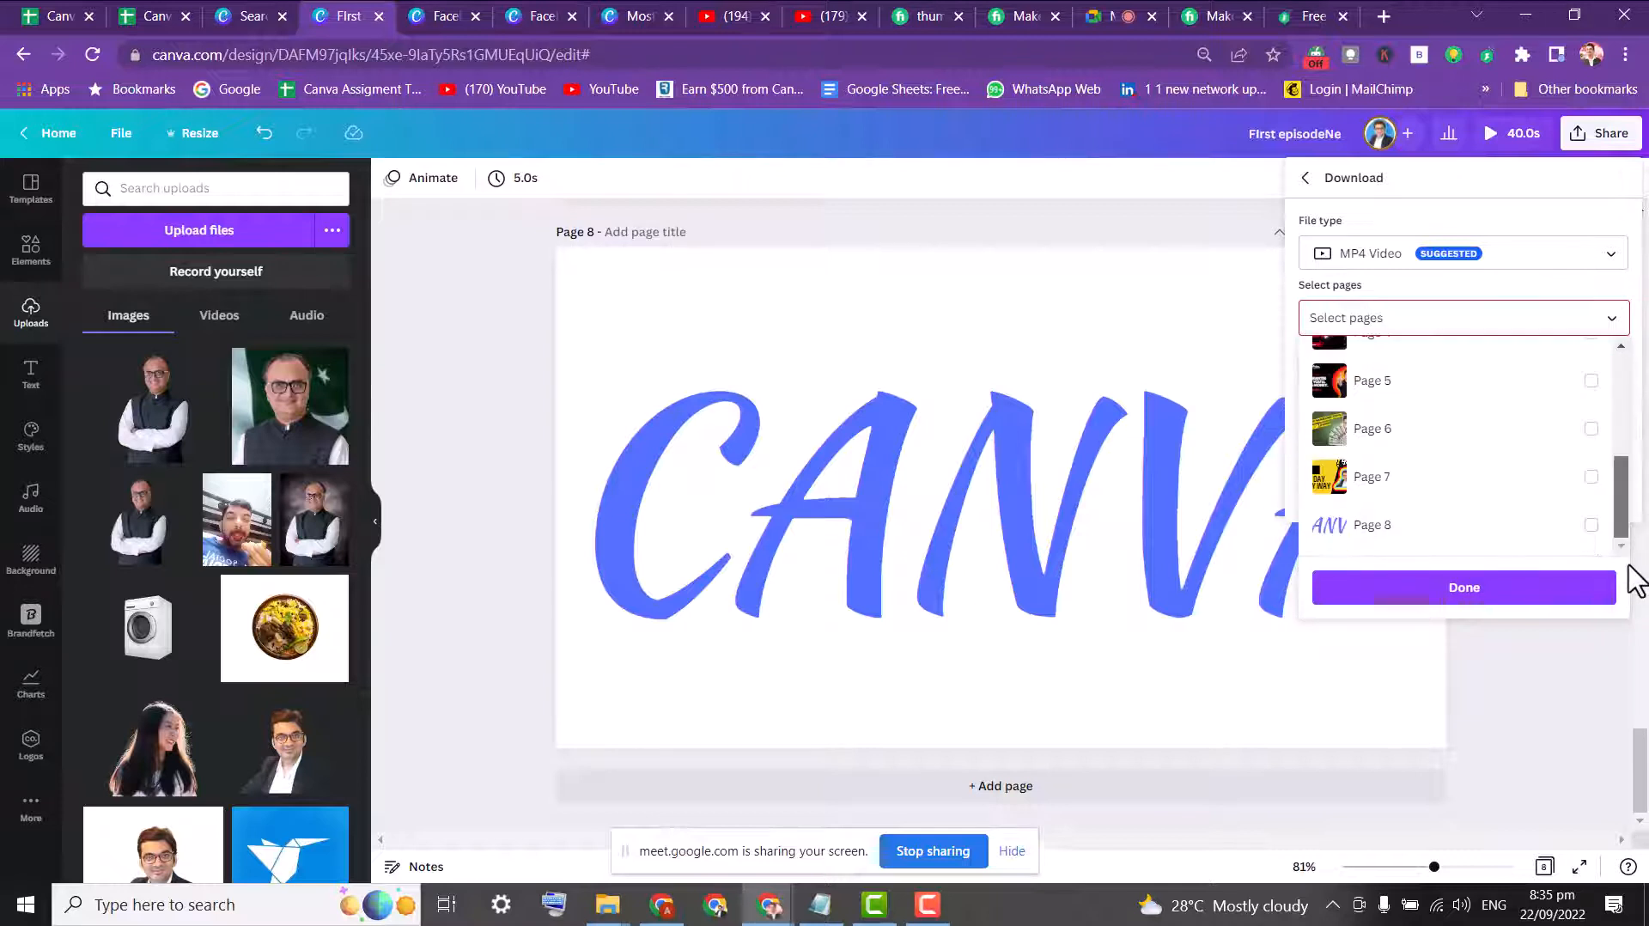
click(1591, 526)
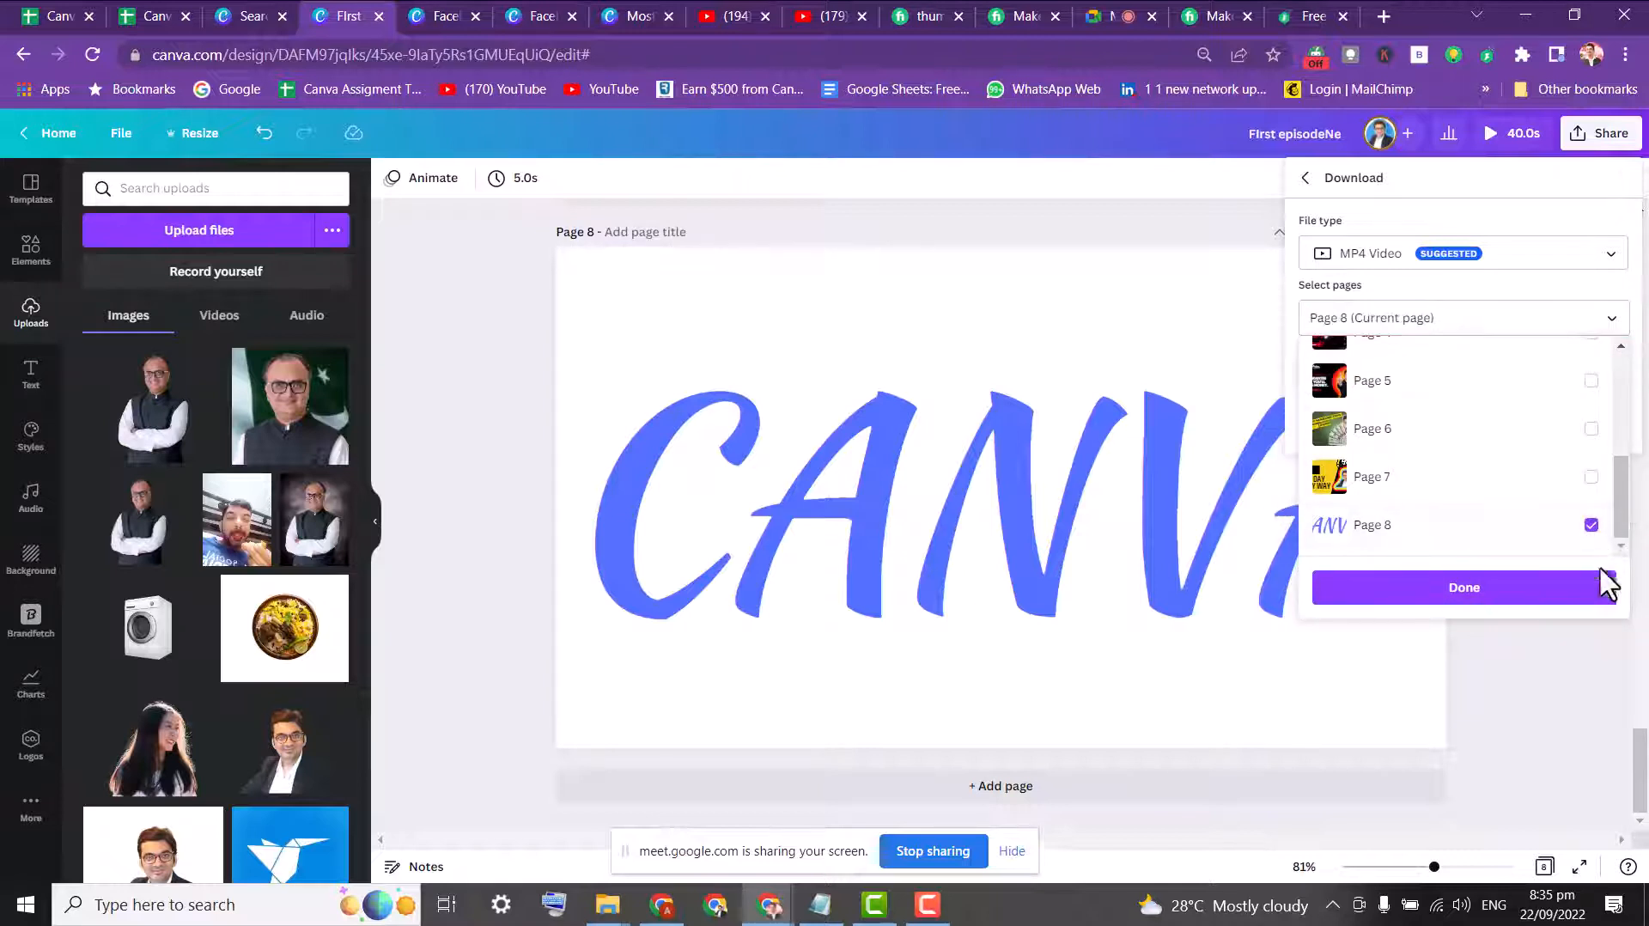
- Set the file type to PNG with a transparent background and download page 8
click(1548, 270)
click(1548, 270)
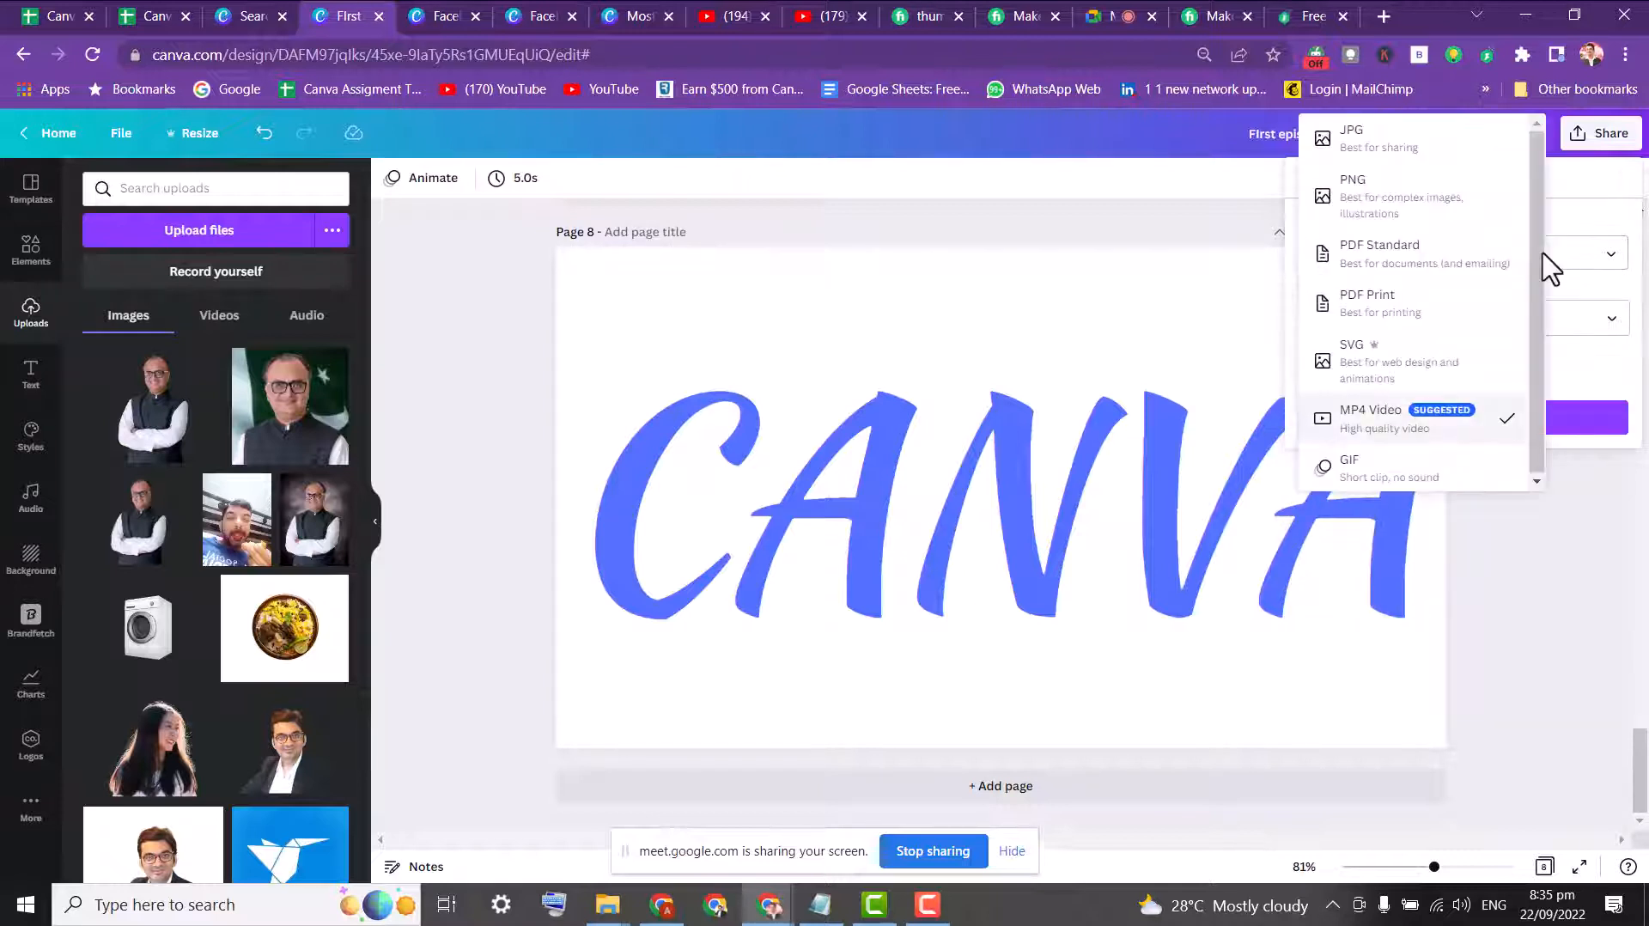
click(1393, 202)
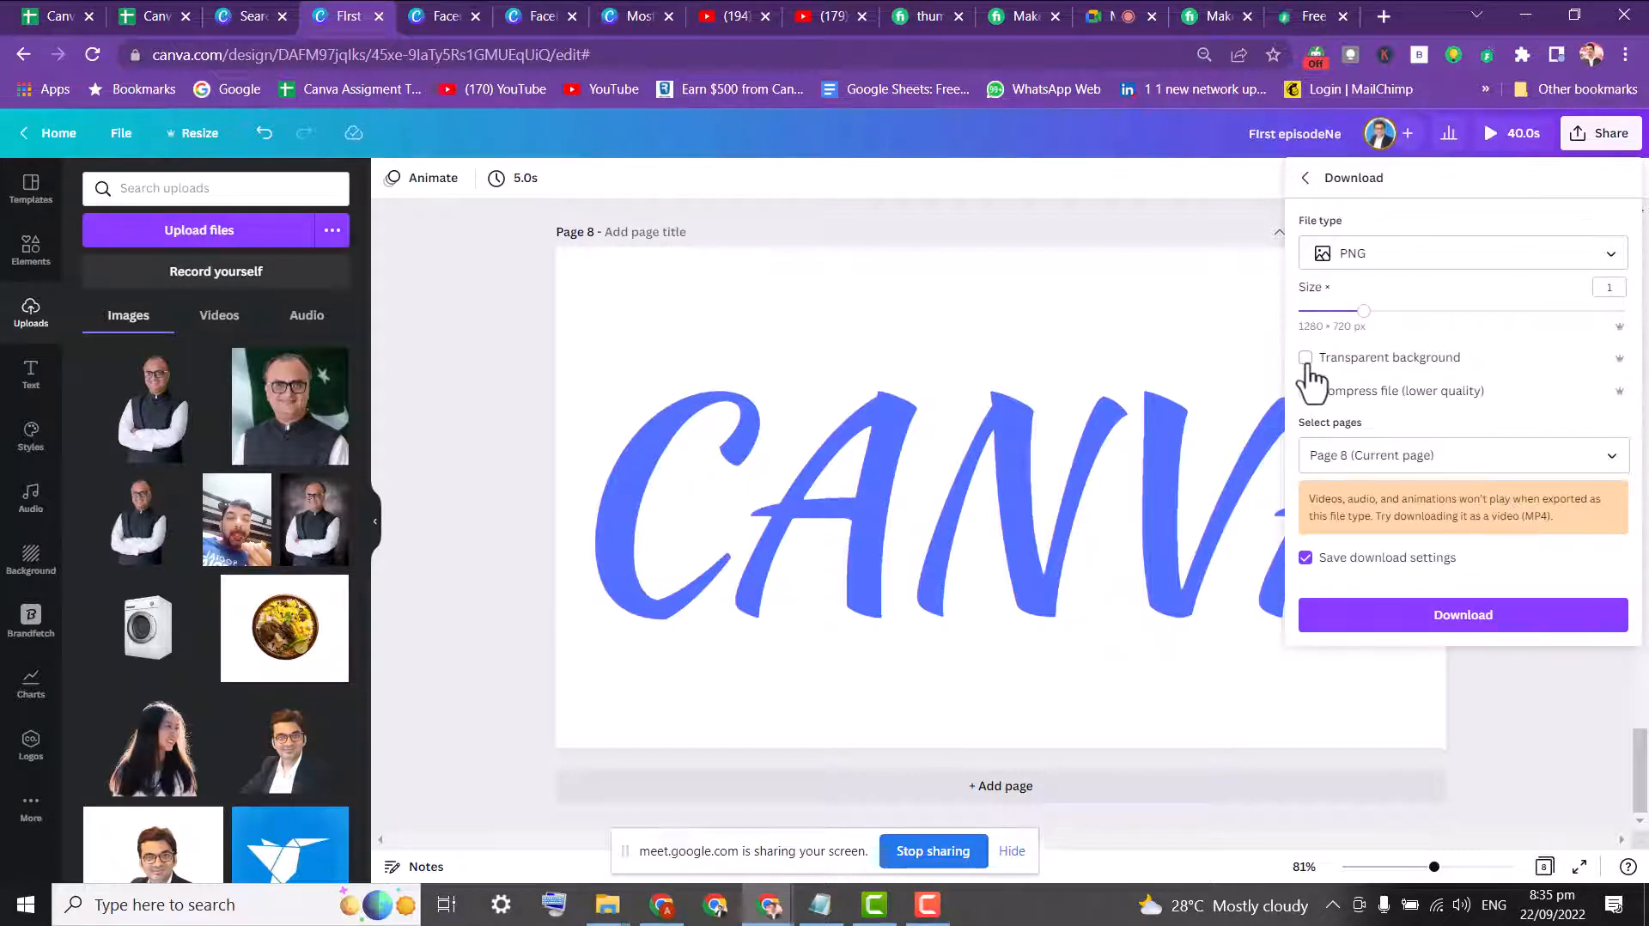
click(1437, 629)
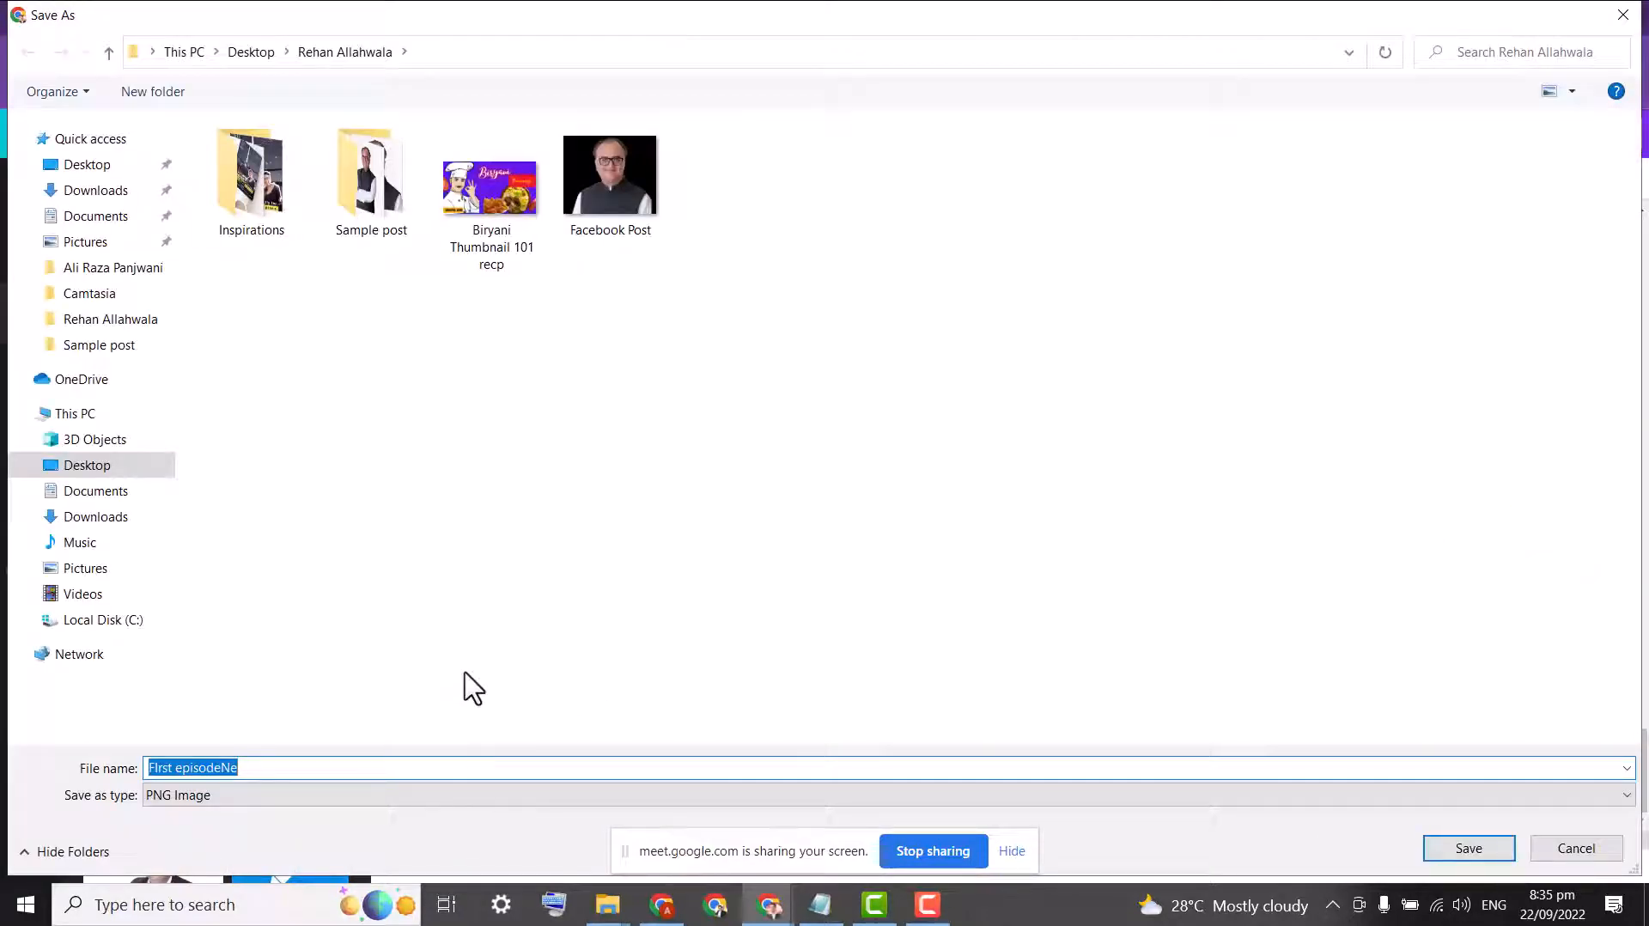
- Choose the Desktop as the save location and try the file name Canva, declining to replace the existing file
click(74, 174)
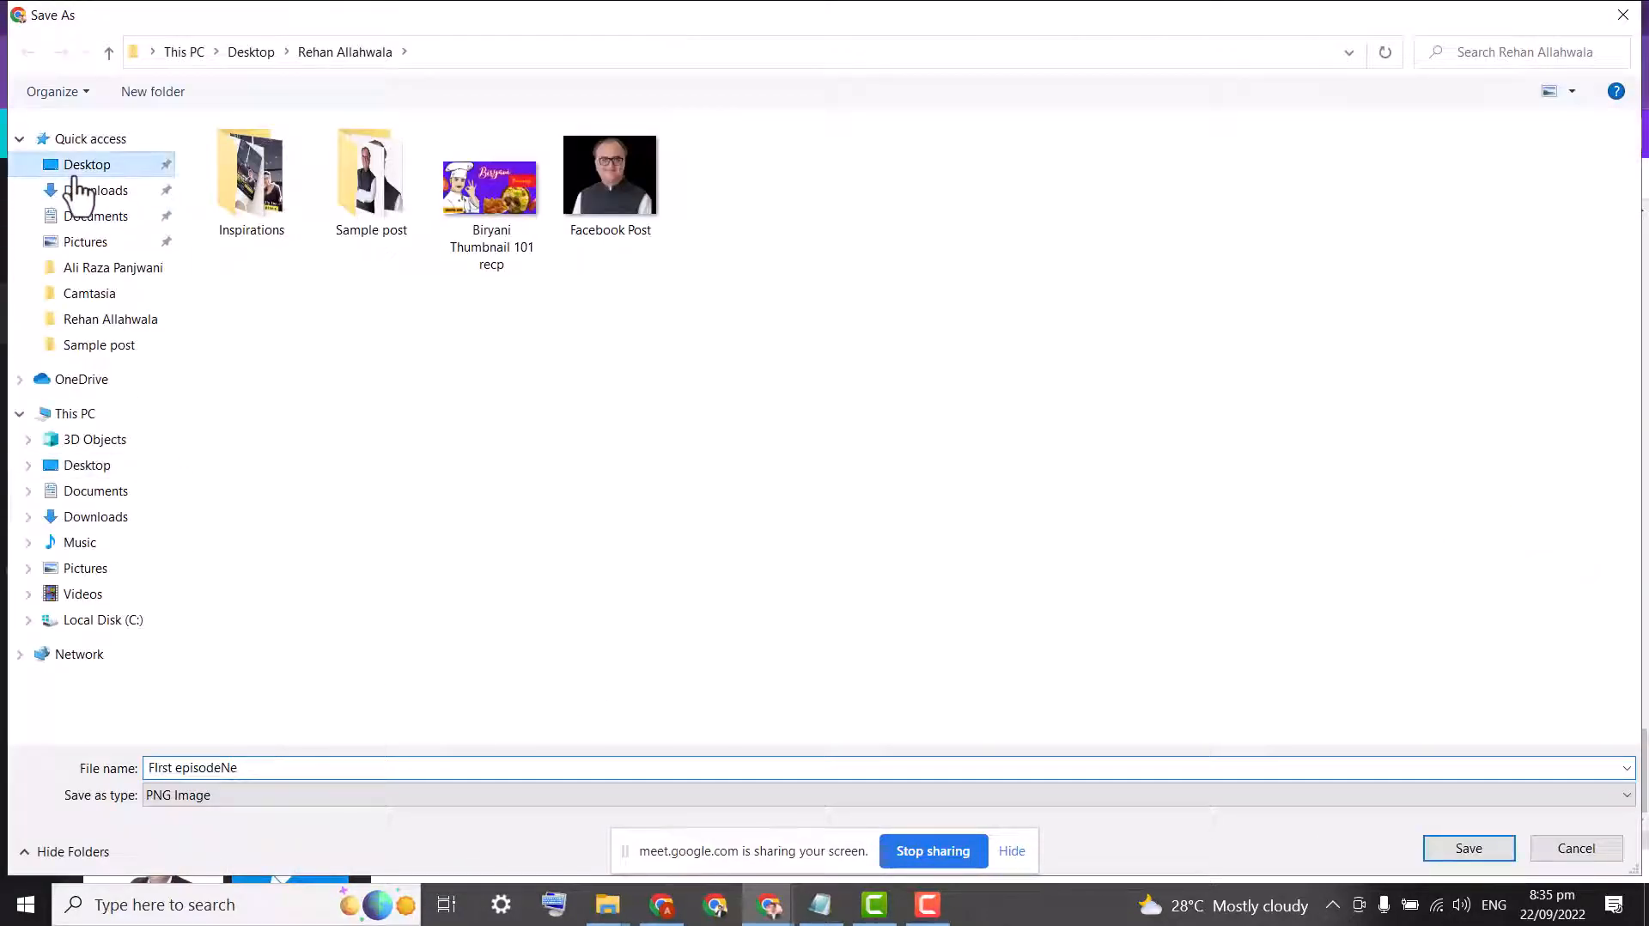
click(318, 771)
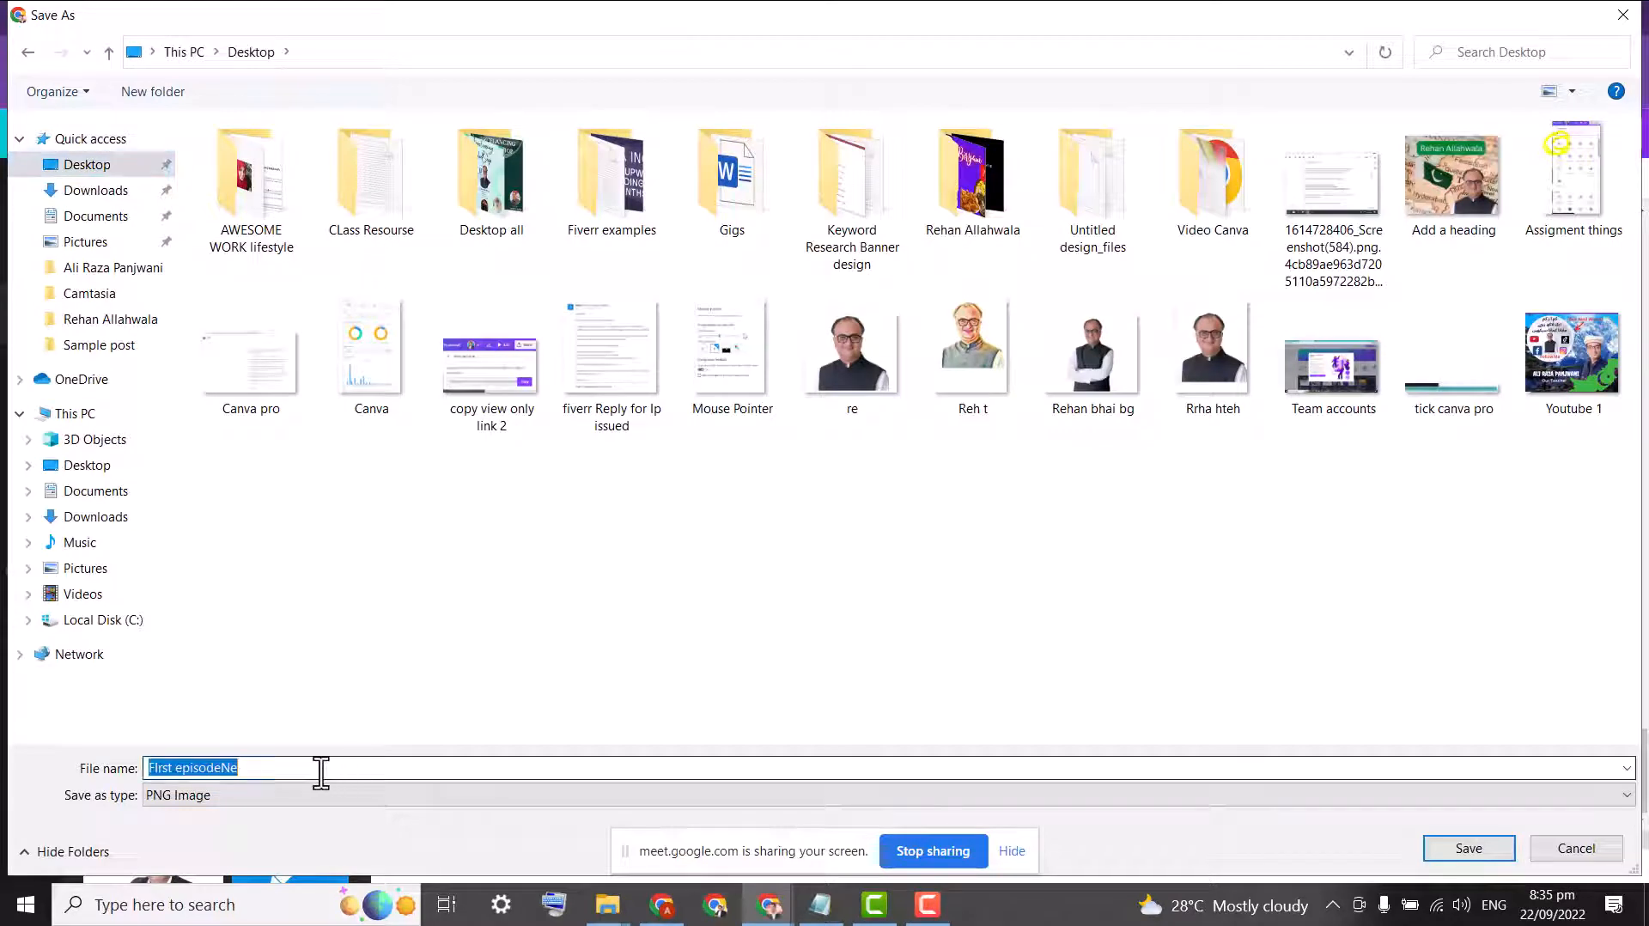
text(Canva)
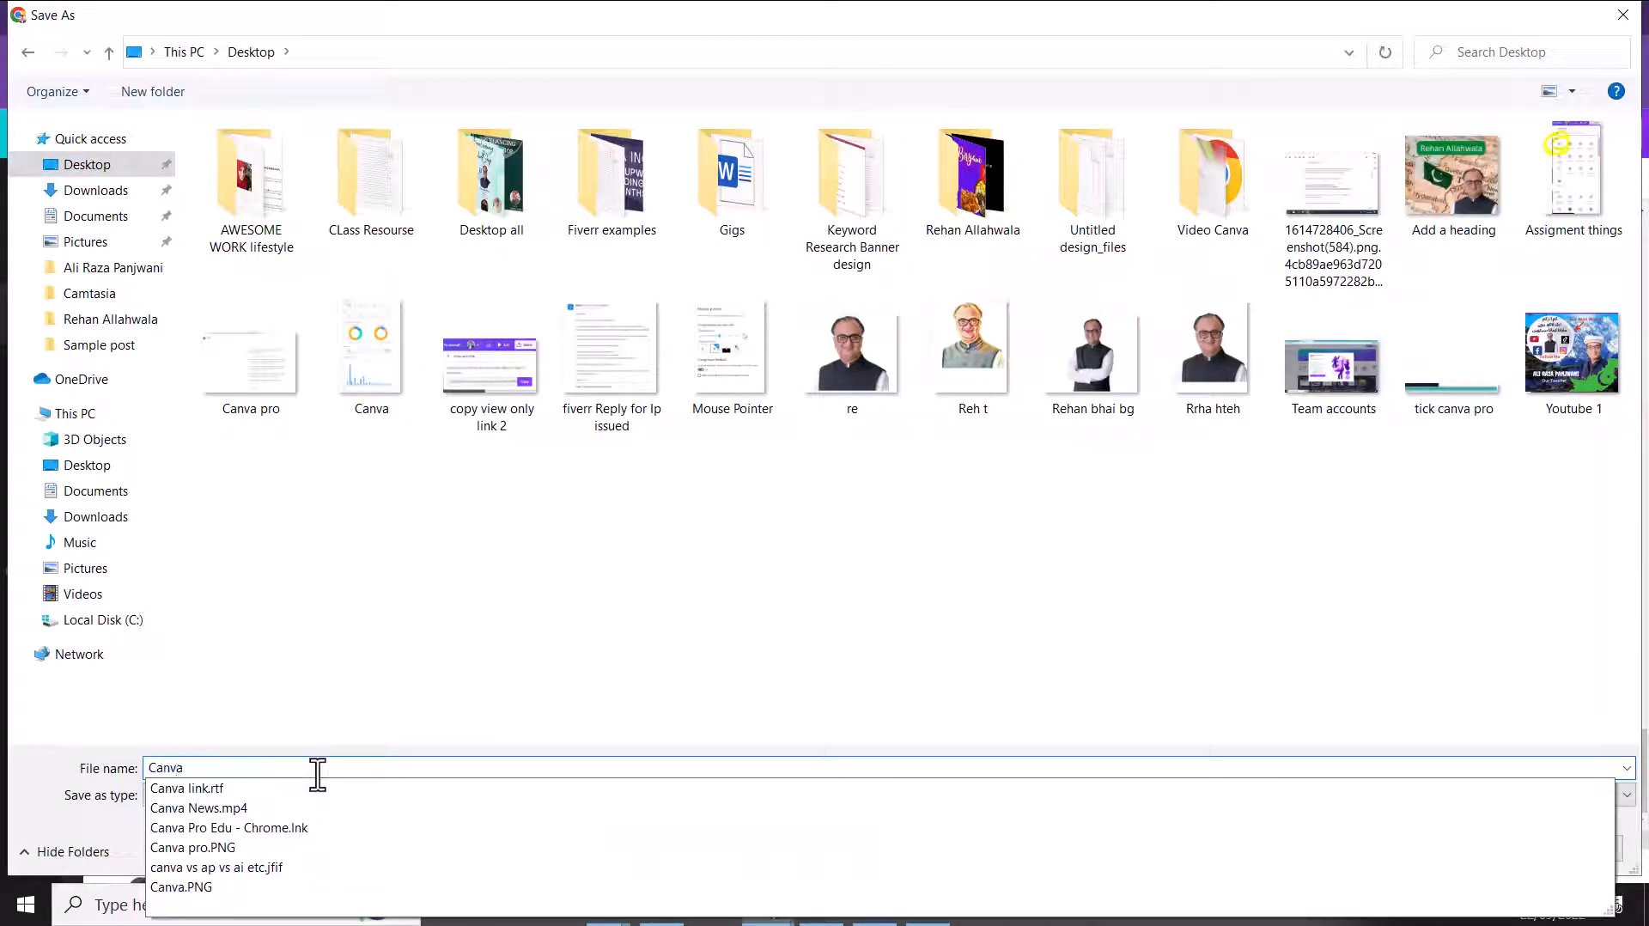
key(Return)
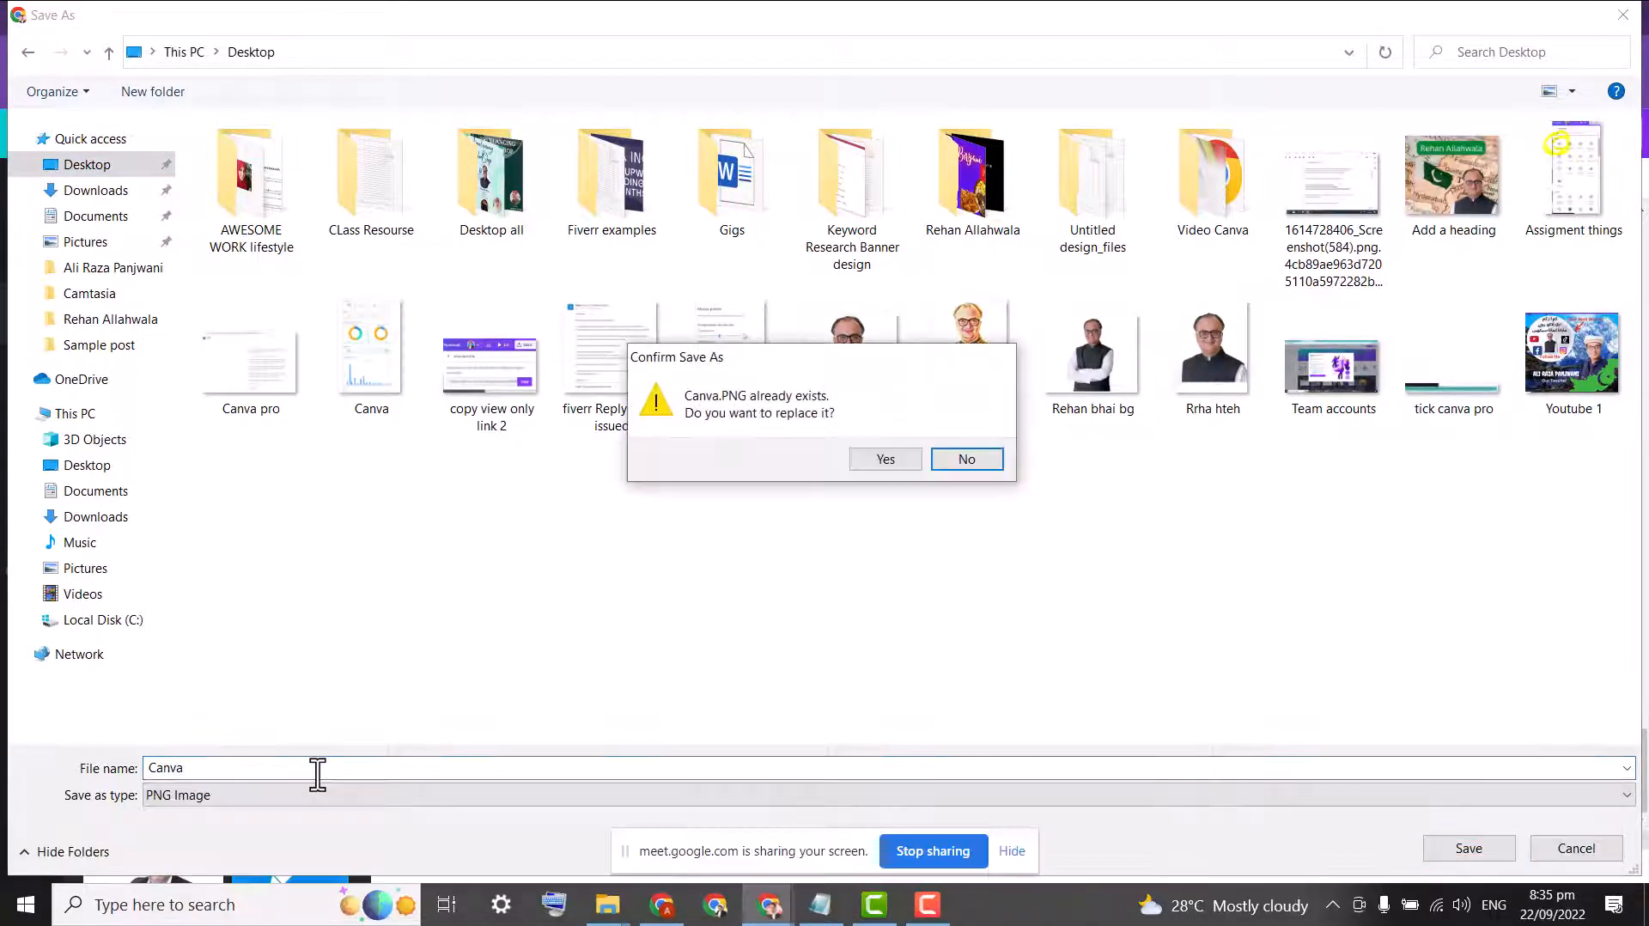
click(966, 464)
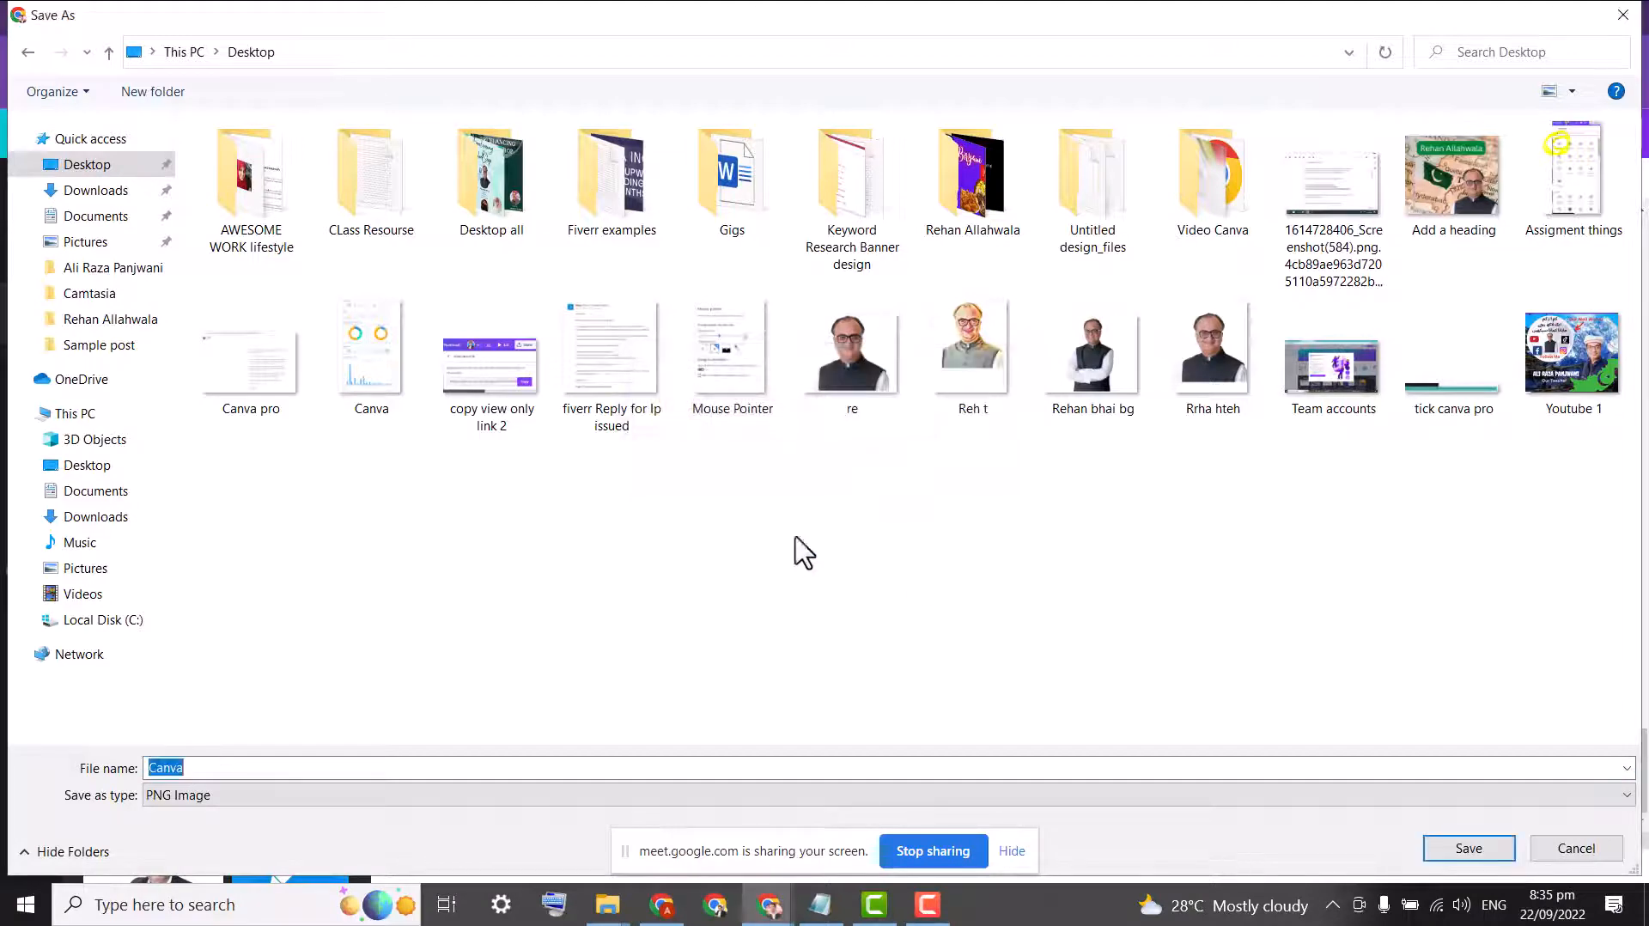
- Change the file name to Canva fdd and save the PNG
click(218, 763)
double_click(219, 762)
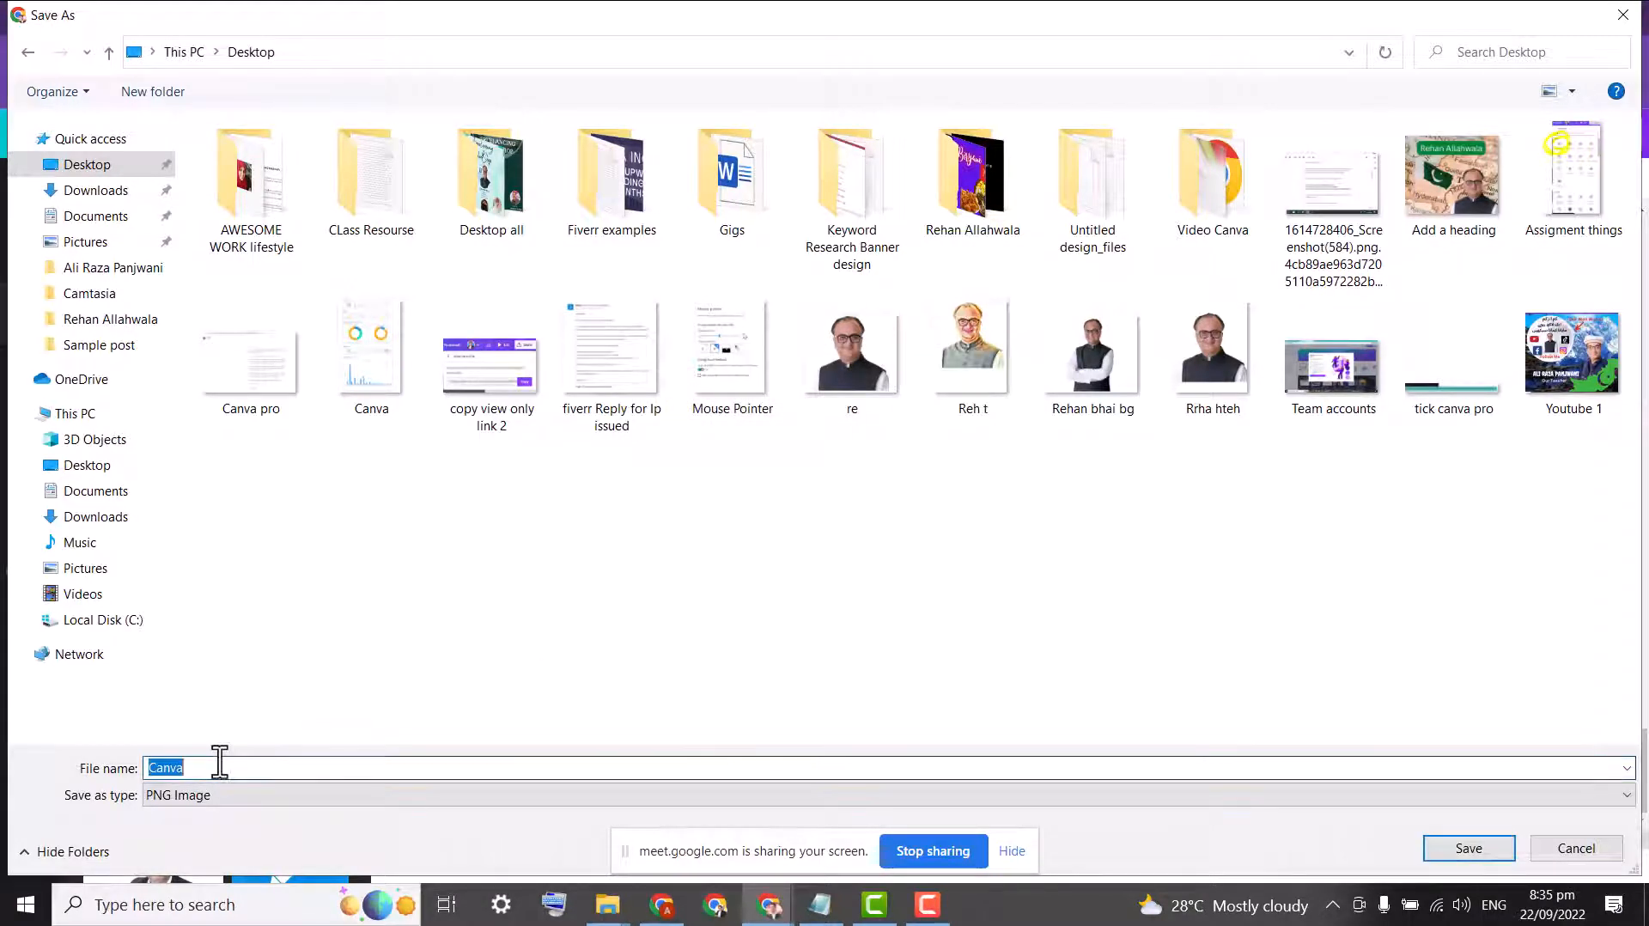
text(f)
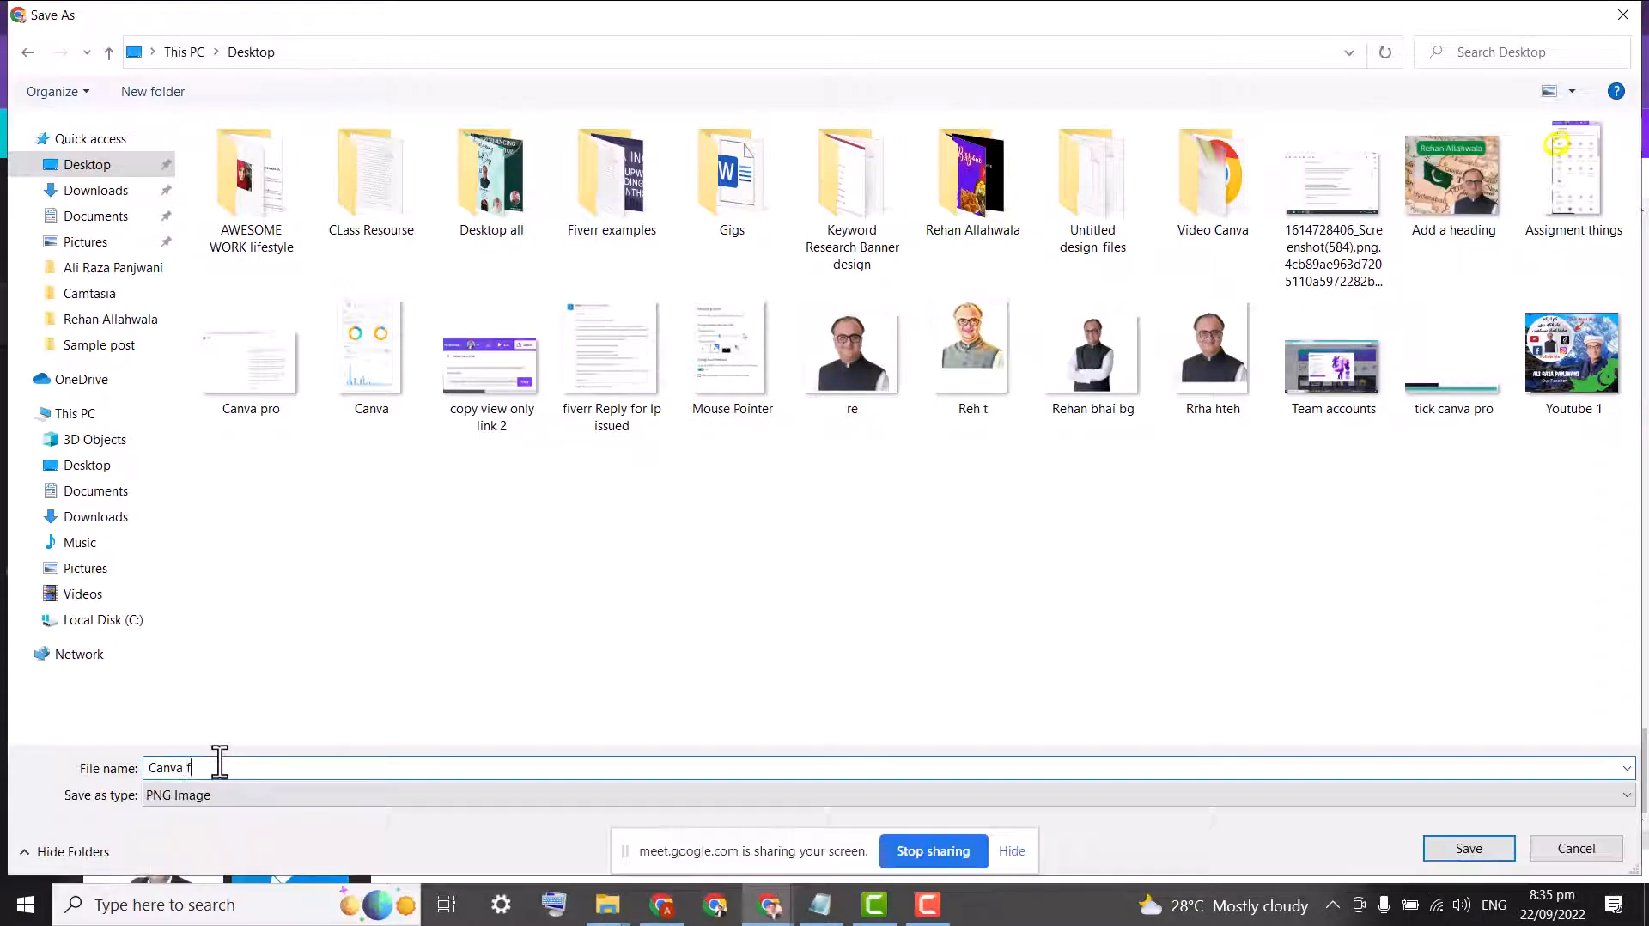
text(dd)
key(Return)
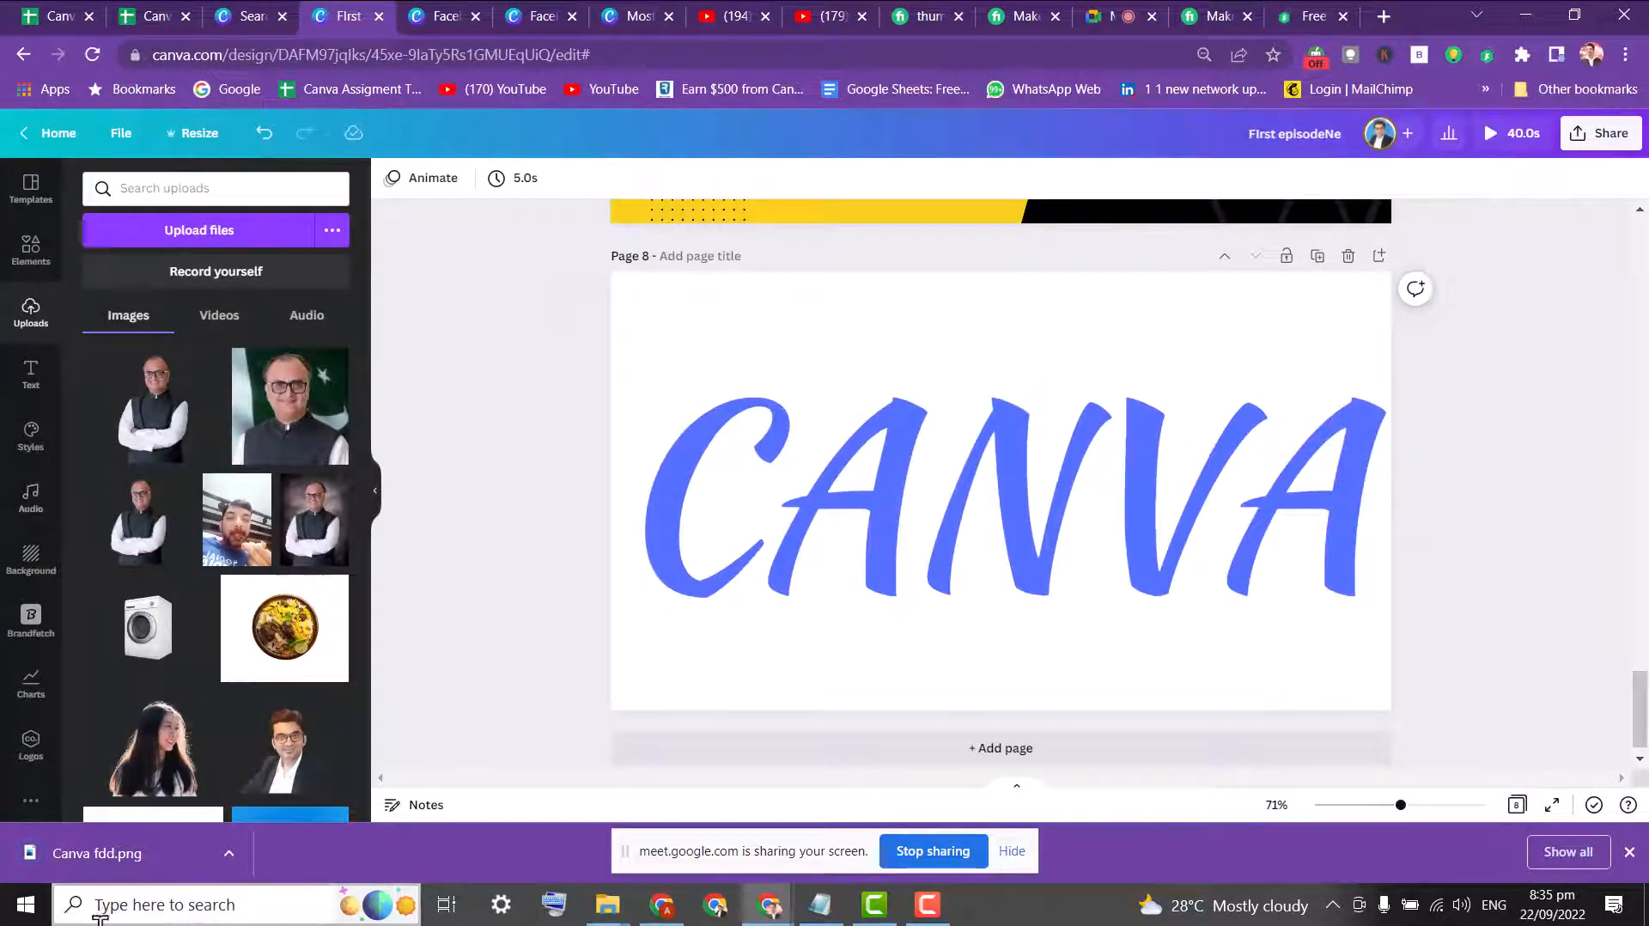
- Upload the downloaded Canva fdd.png to the design's images and place it on a new blank page 9
drag(97, 878, 230, 532)
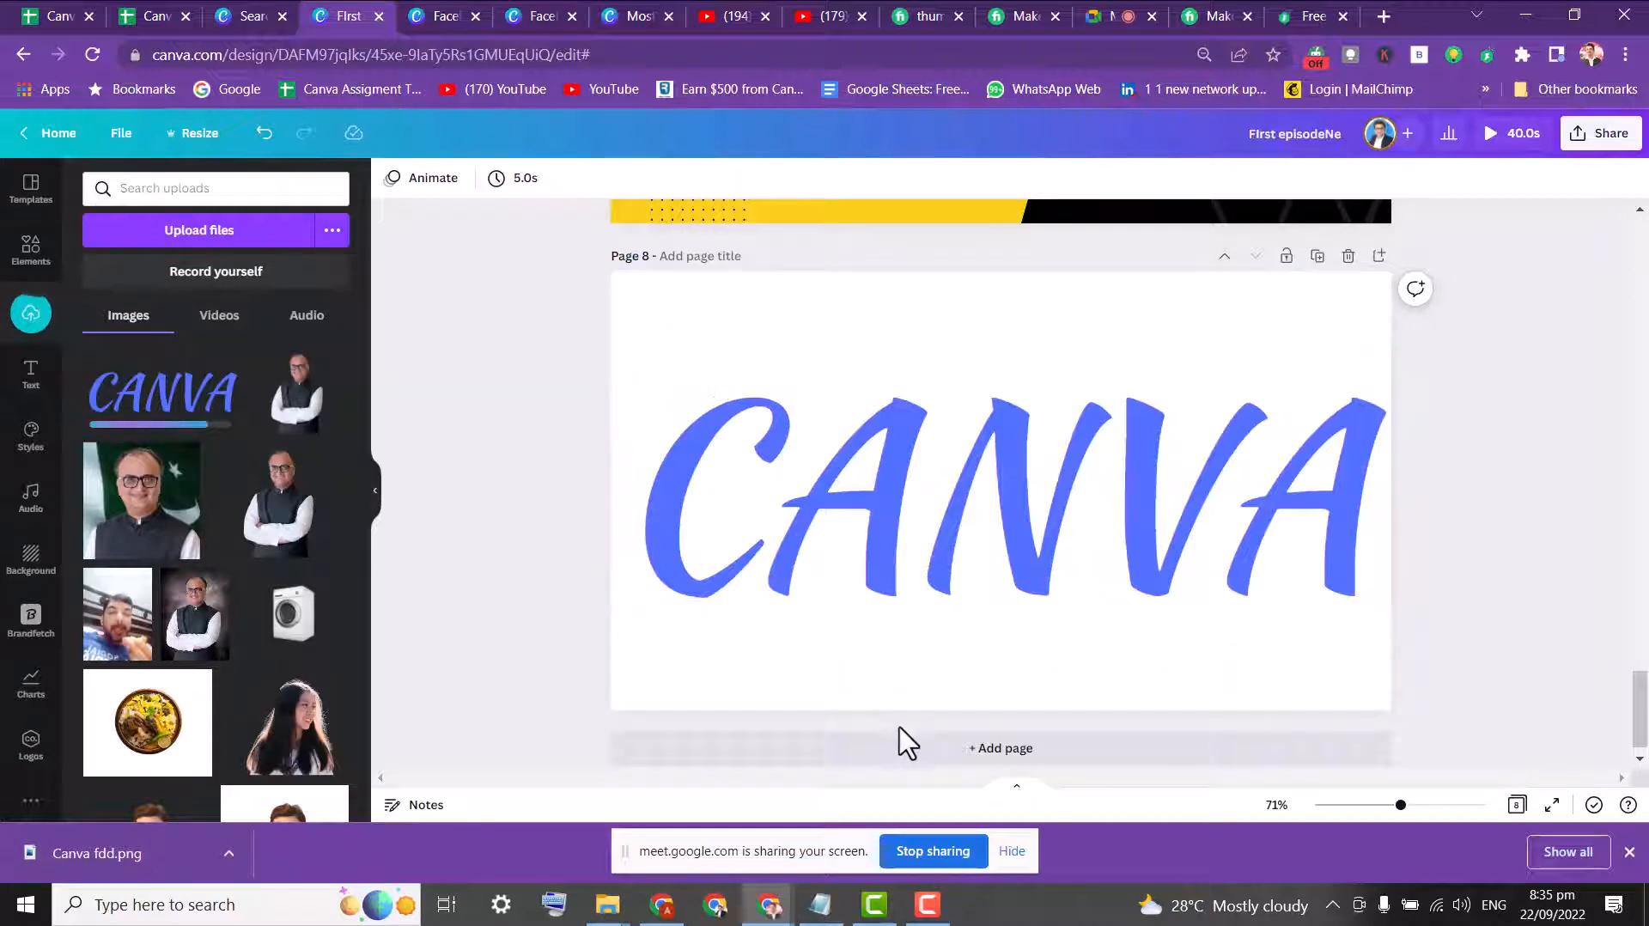
click(929, 750)
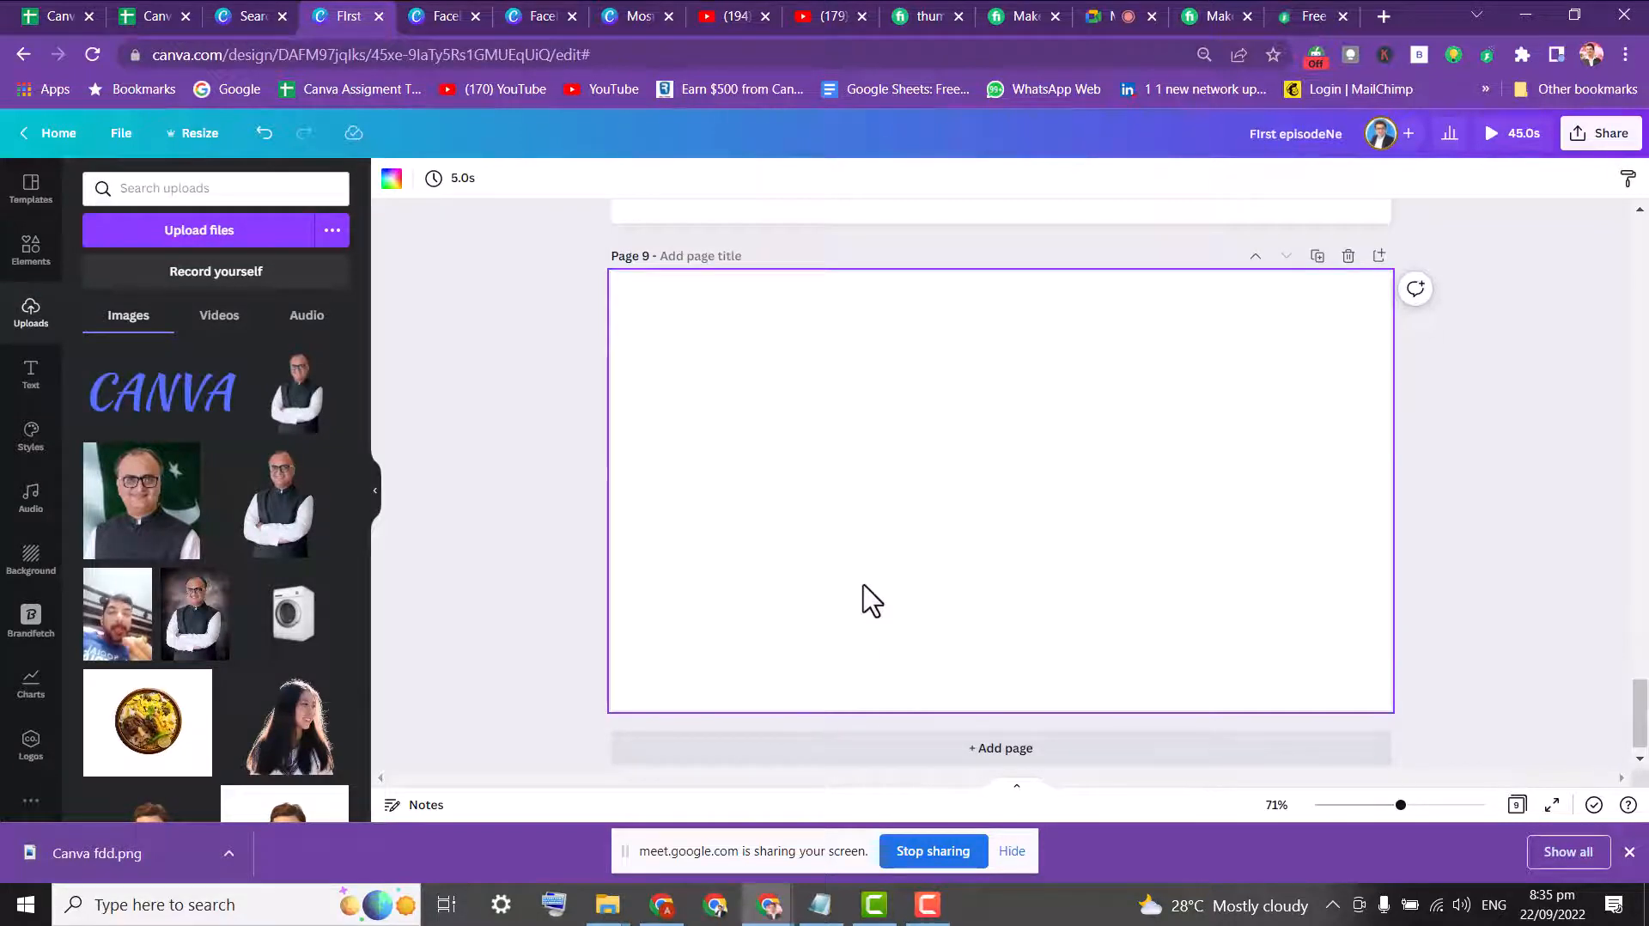
click(143, 416)
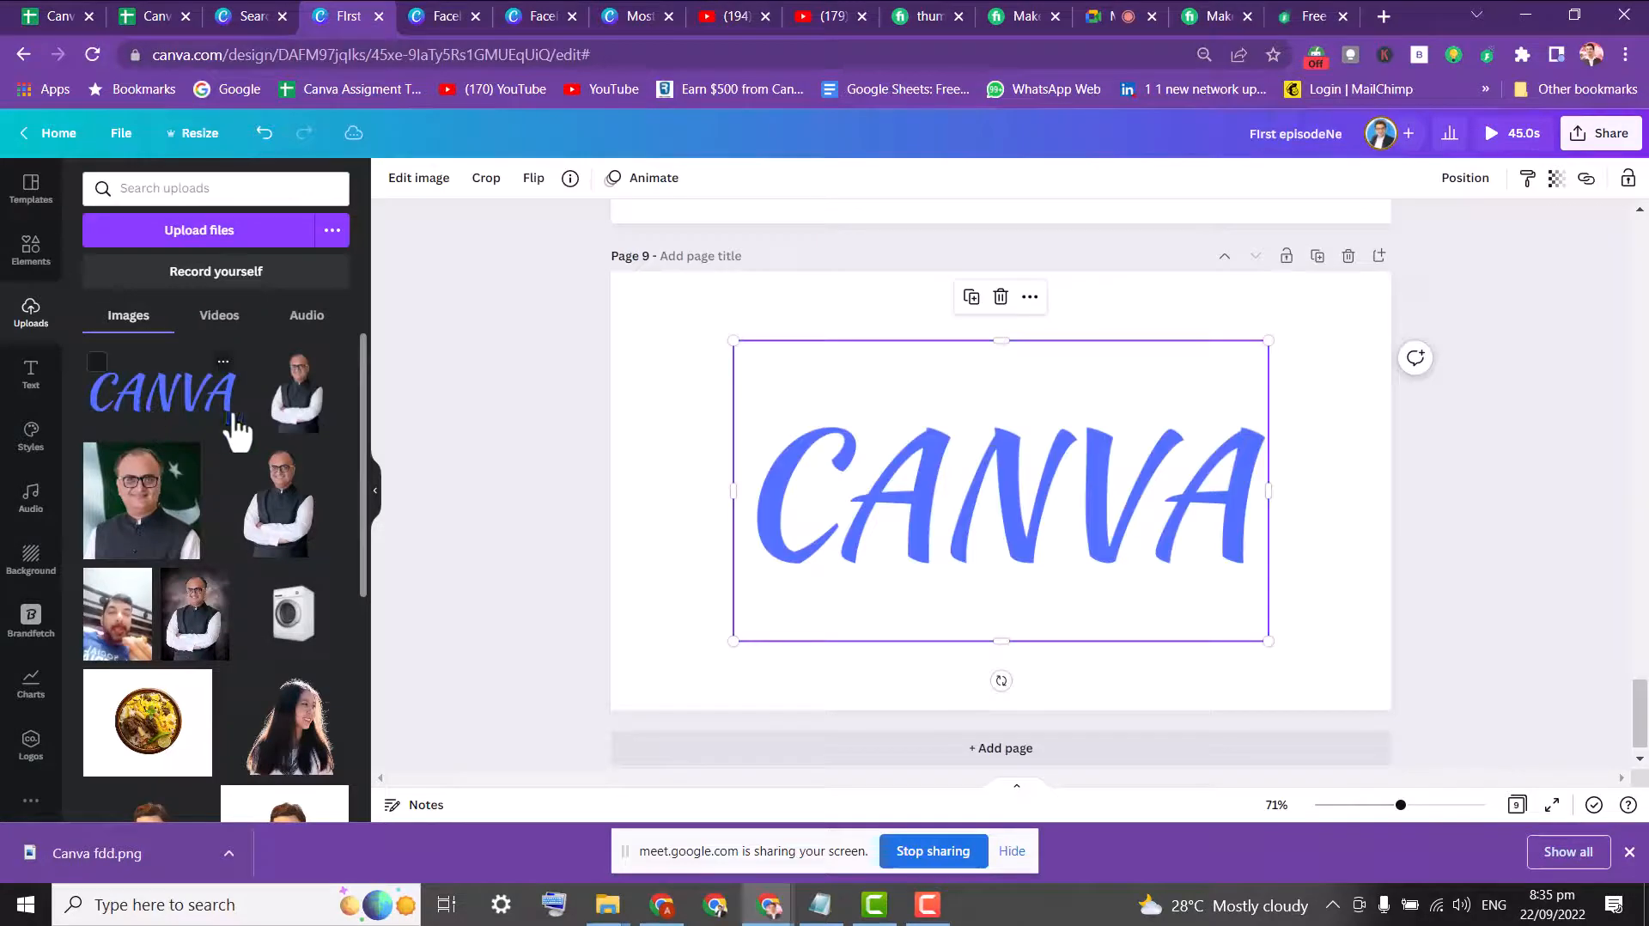
click(575, 342)
scroll(1142, 476, up, 8)
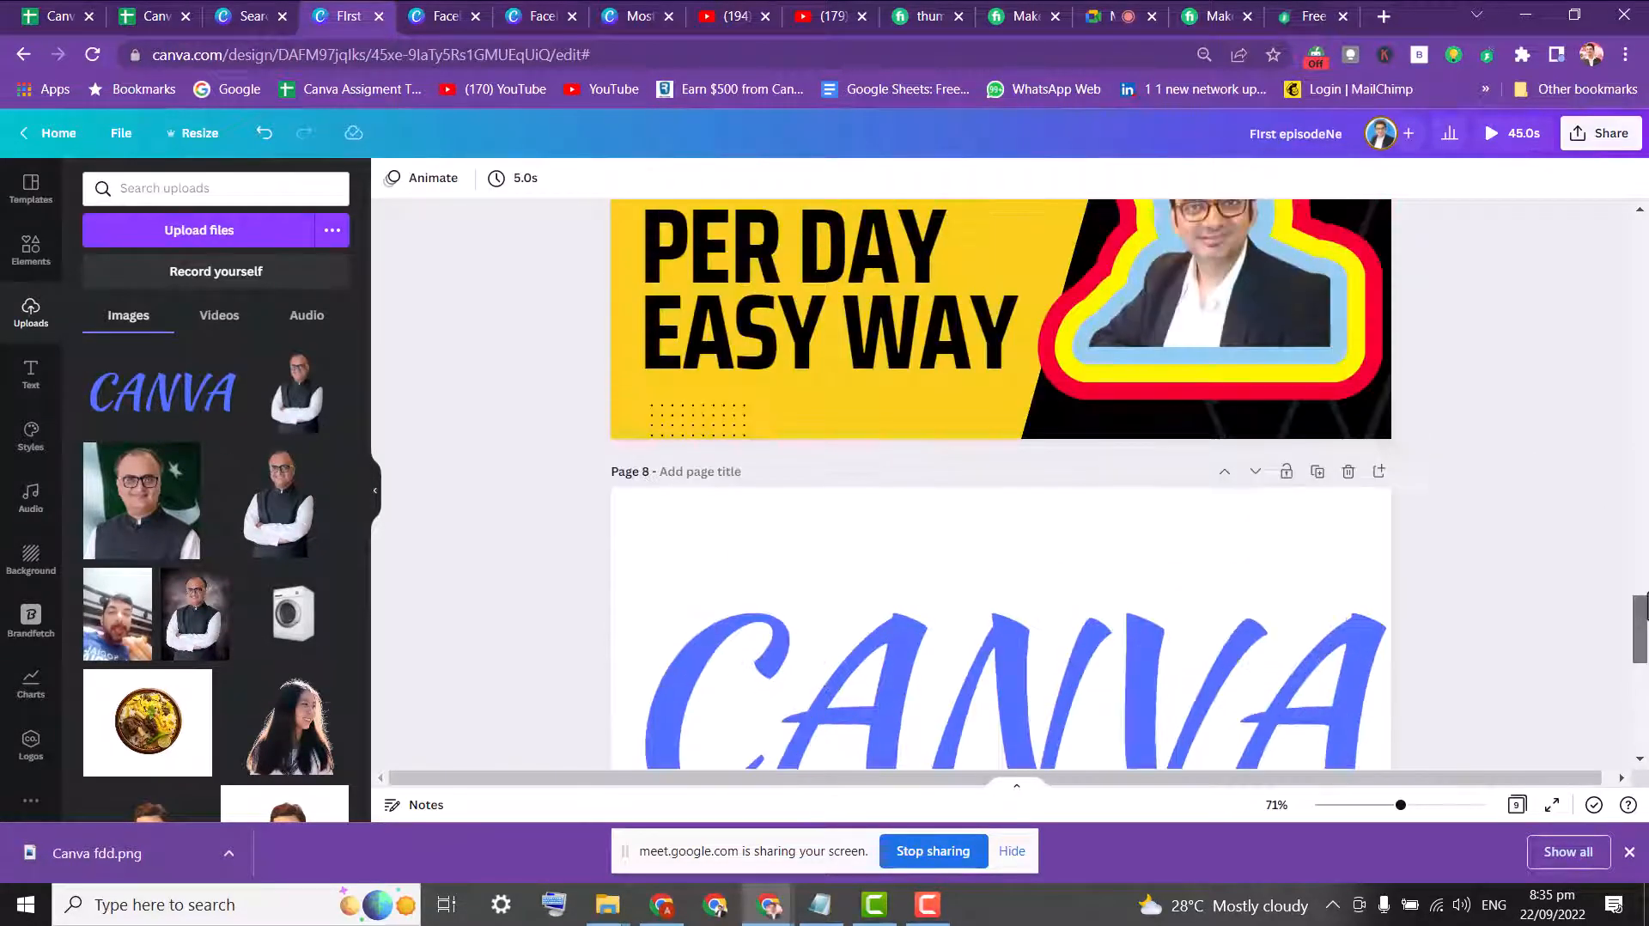
scroll(1142, 477, down, 4)
click(839, 404)
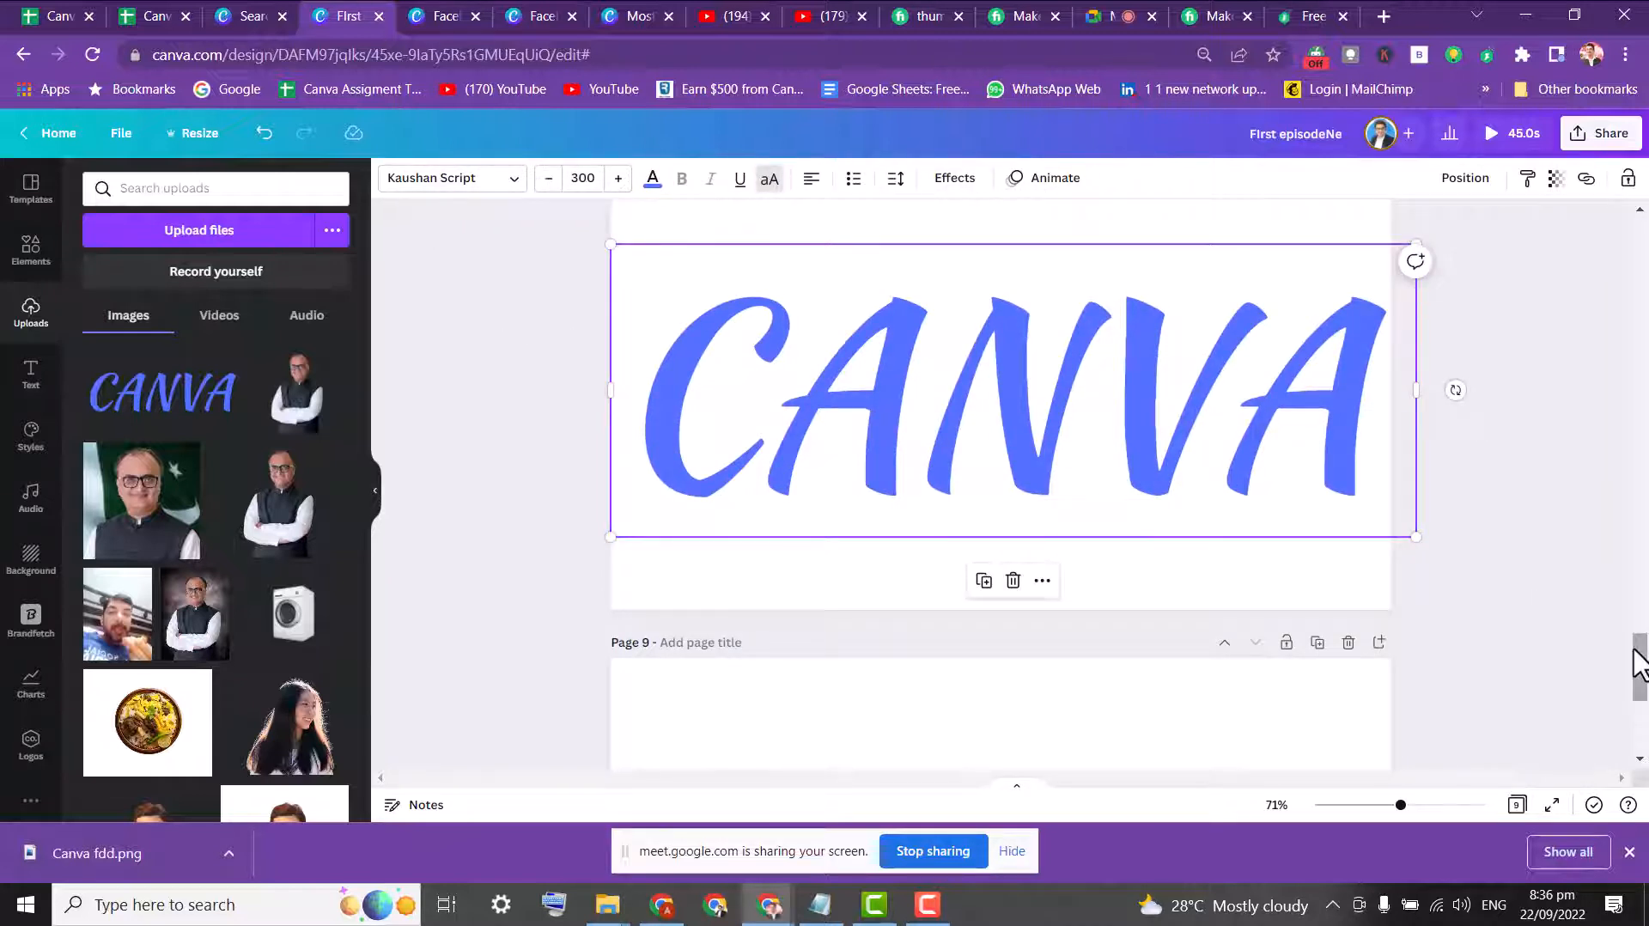
scroll(1631, 657, down, 5)
- Add a Glow shadow to the CANVA image on page 9 and colour it red
click(1110, 489)
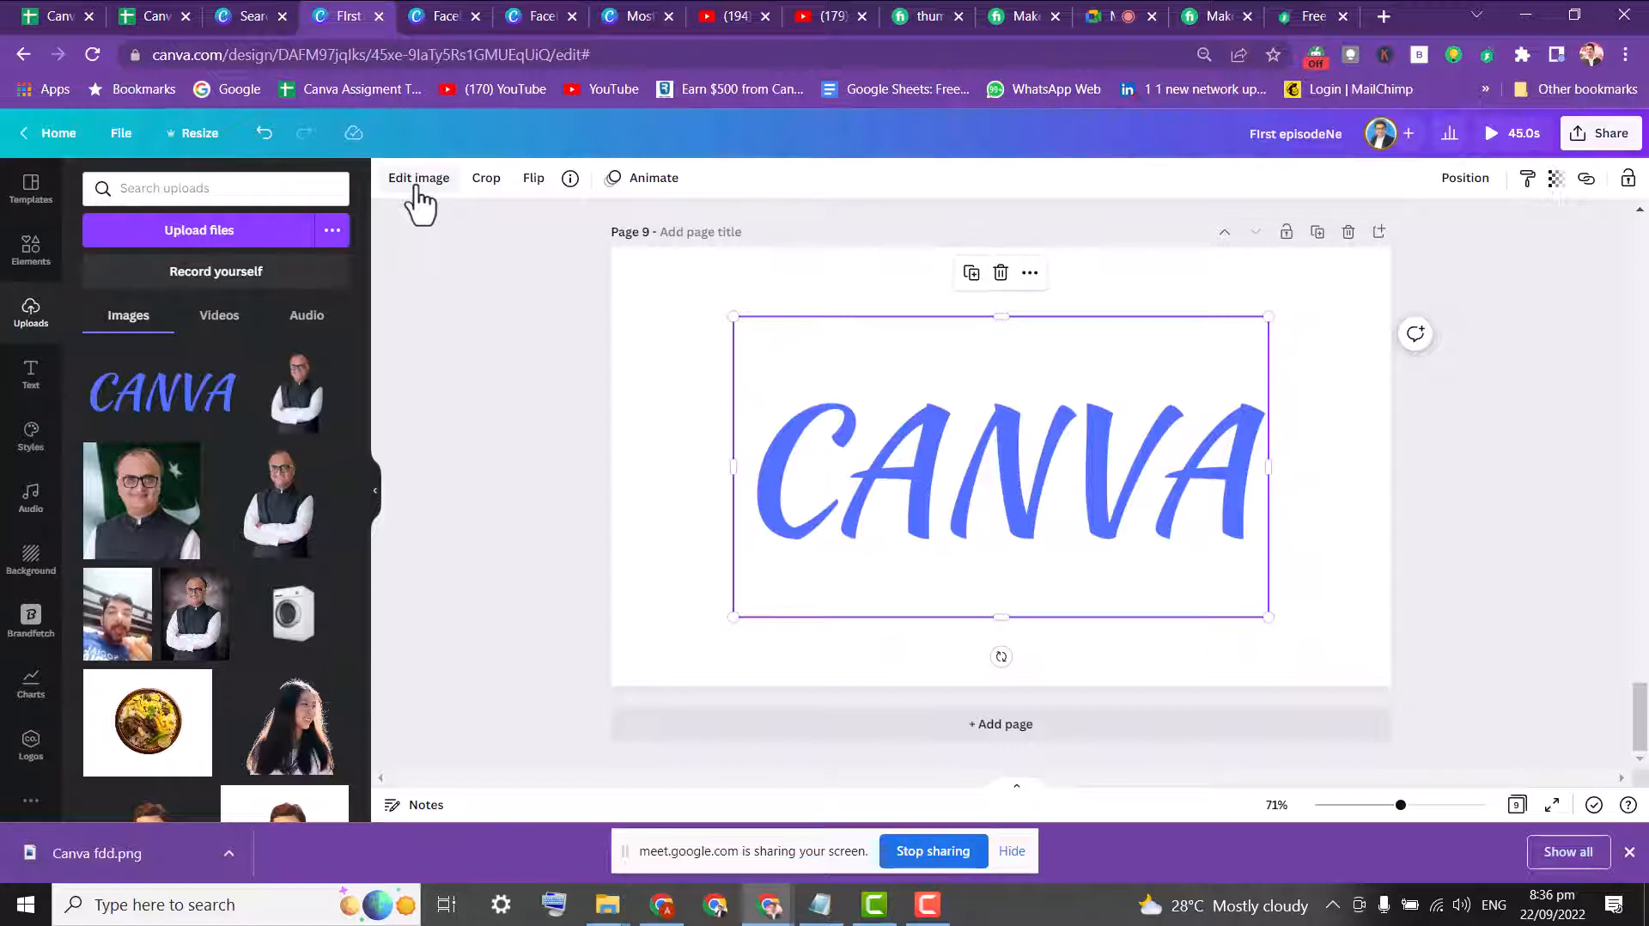
click(418, 190)
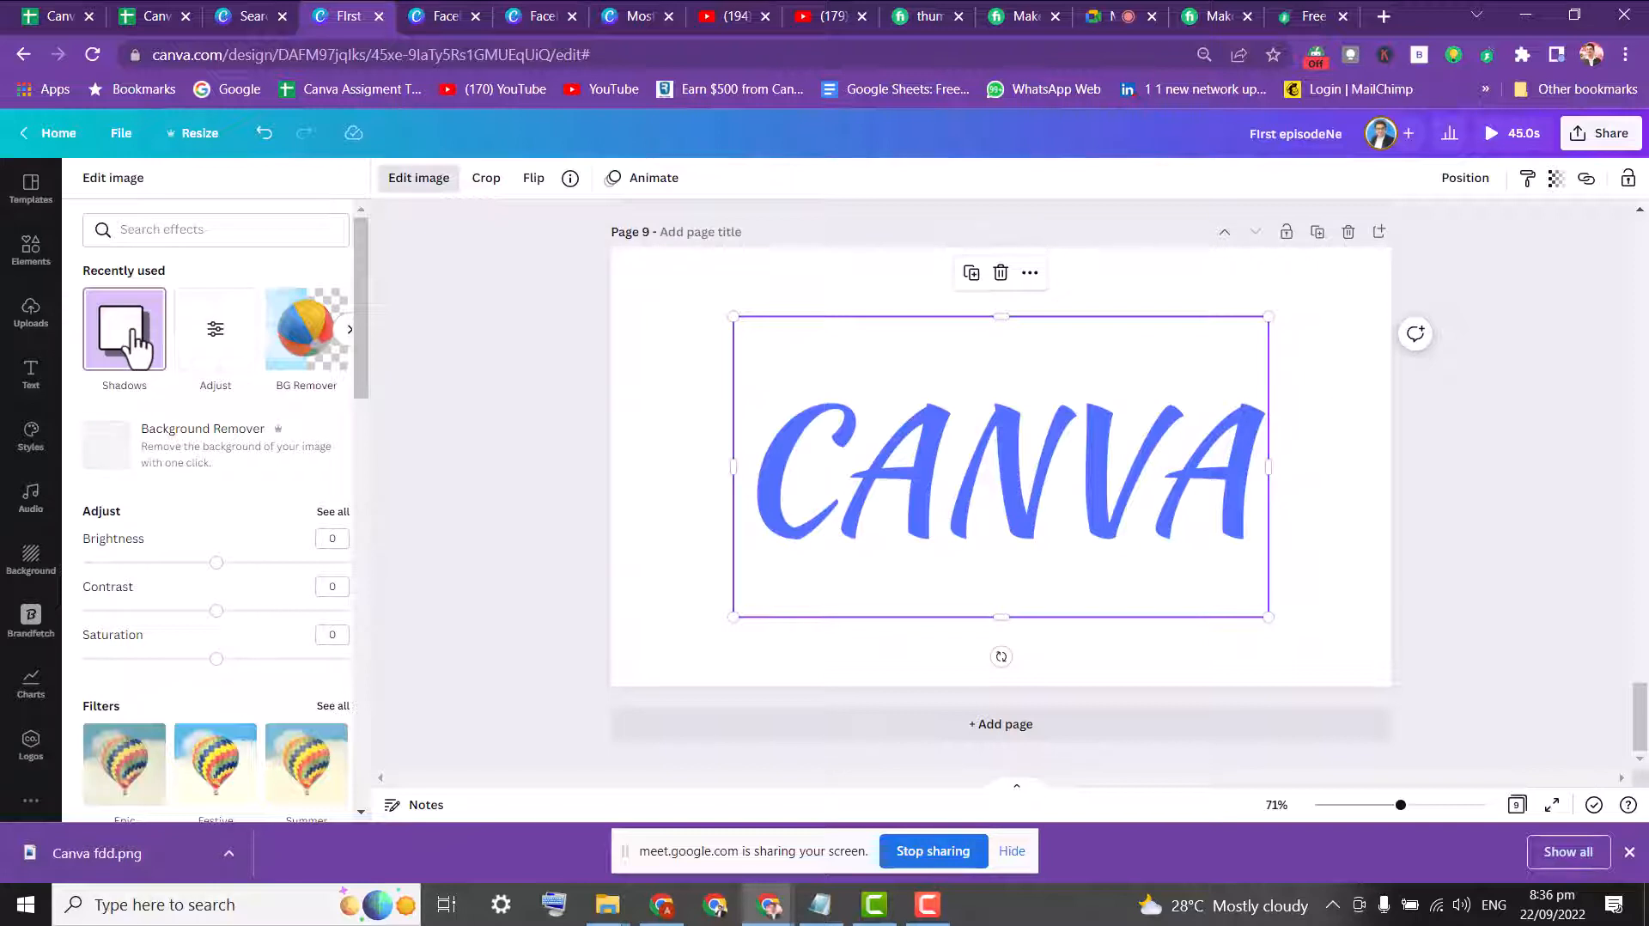
click(131, 348)
click(204, 296)
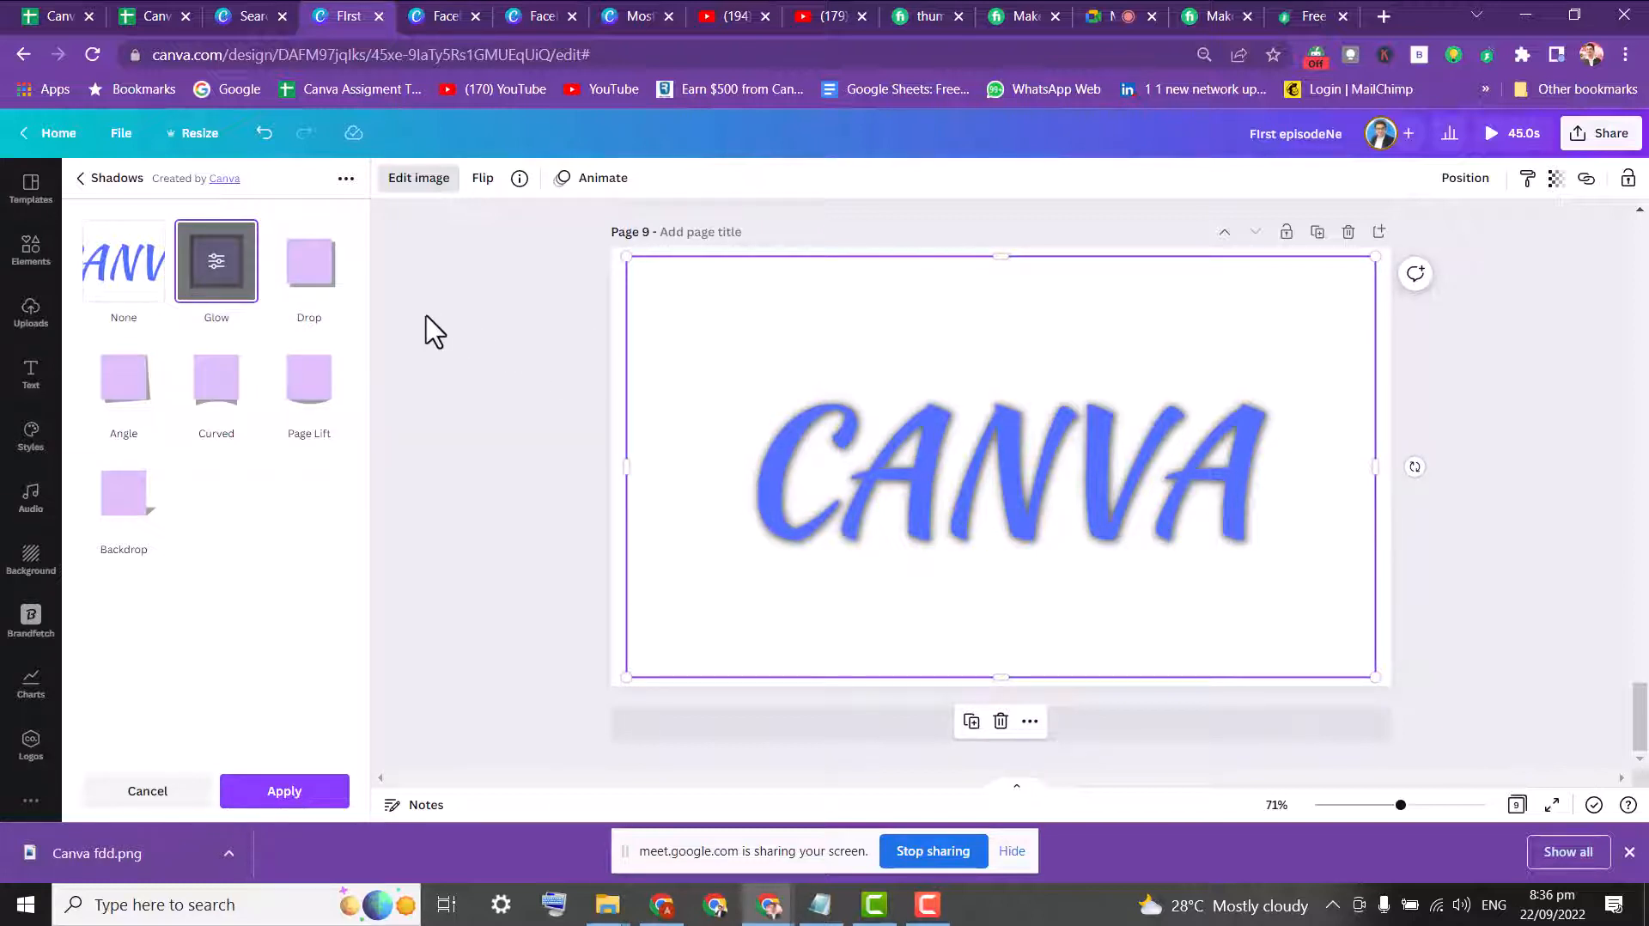
click(208, 266)
click(331, 410)
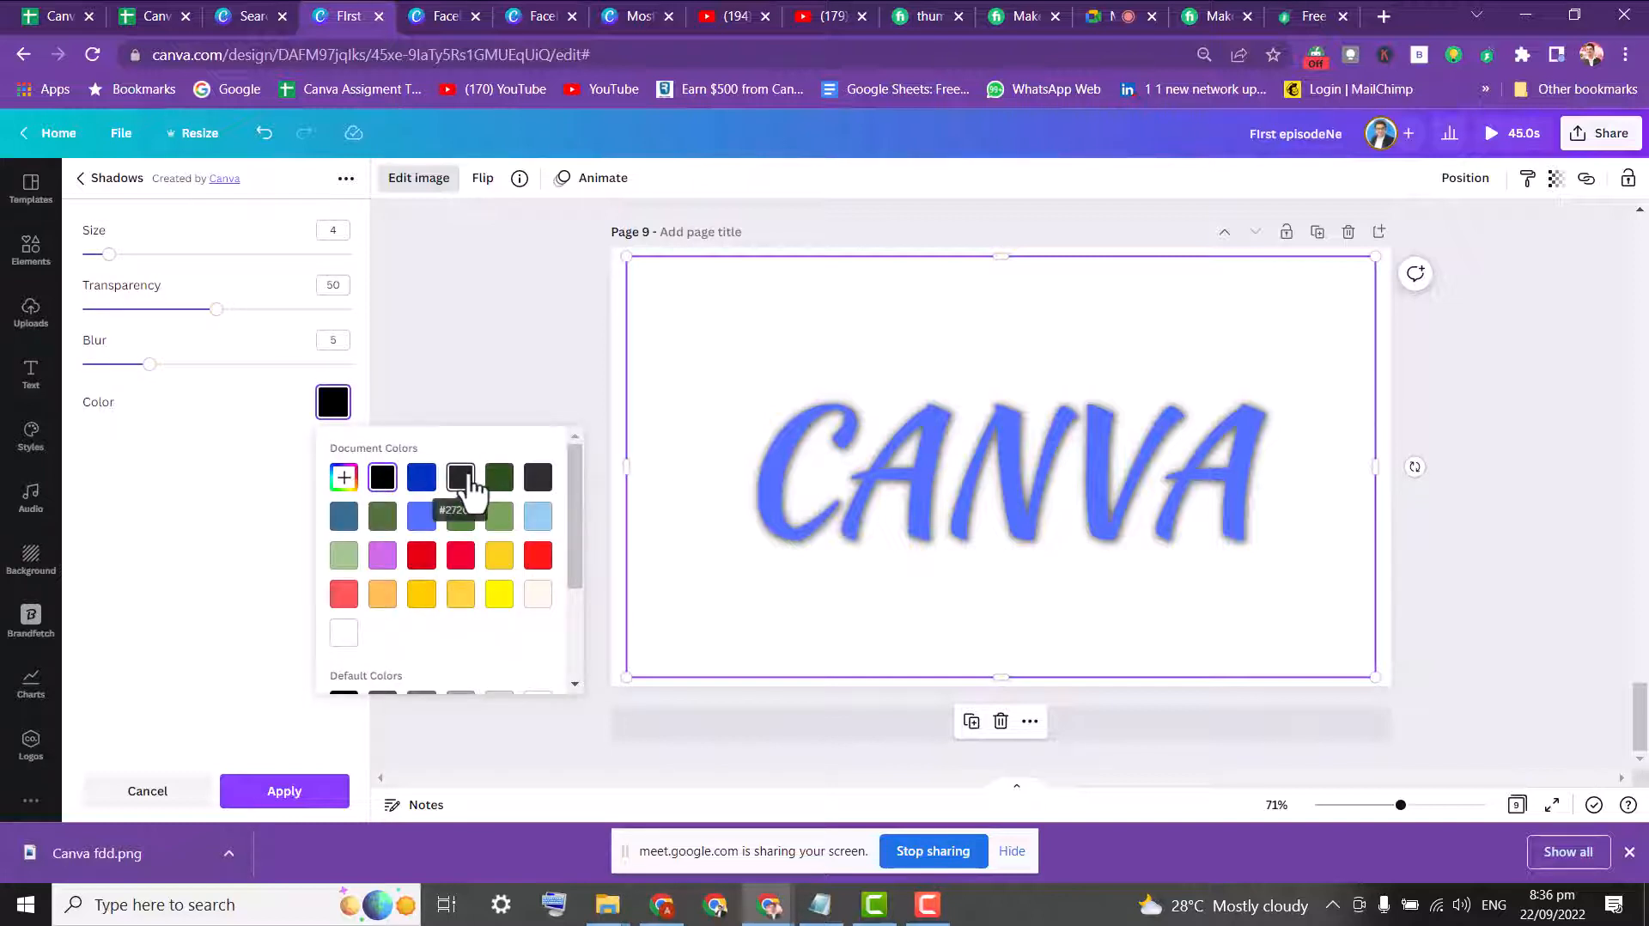
click(458, 557)
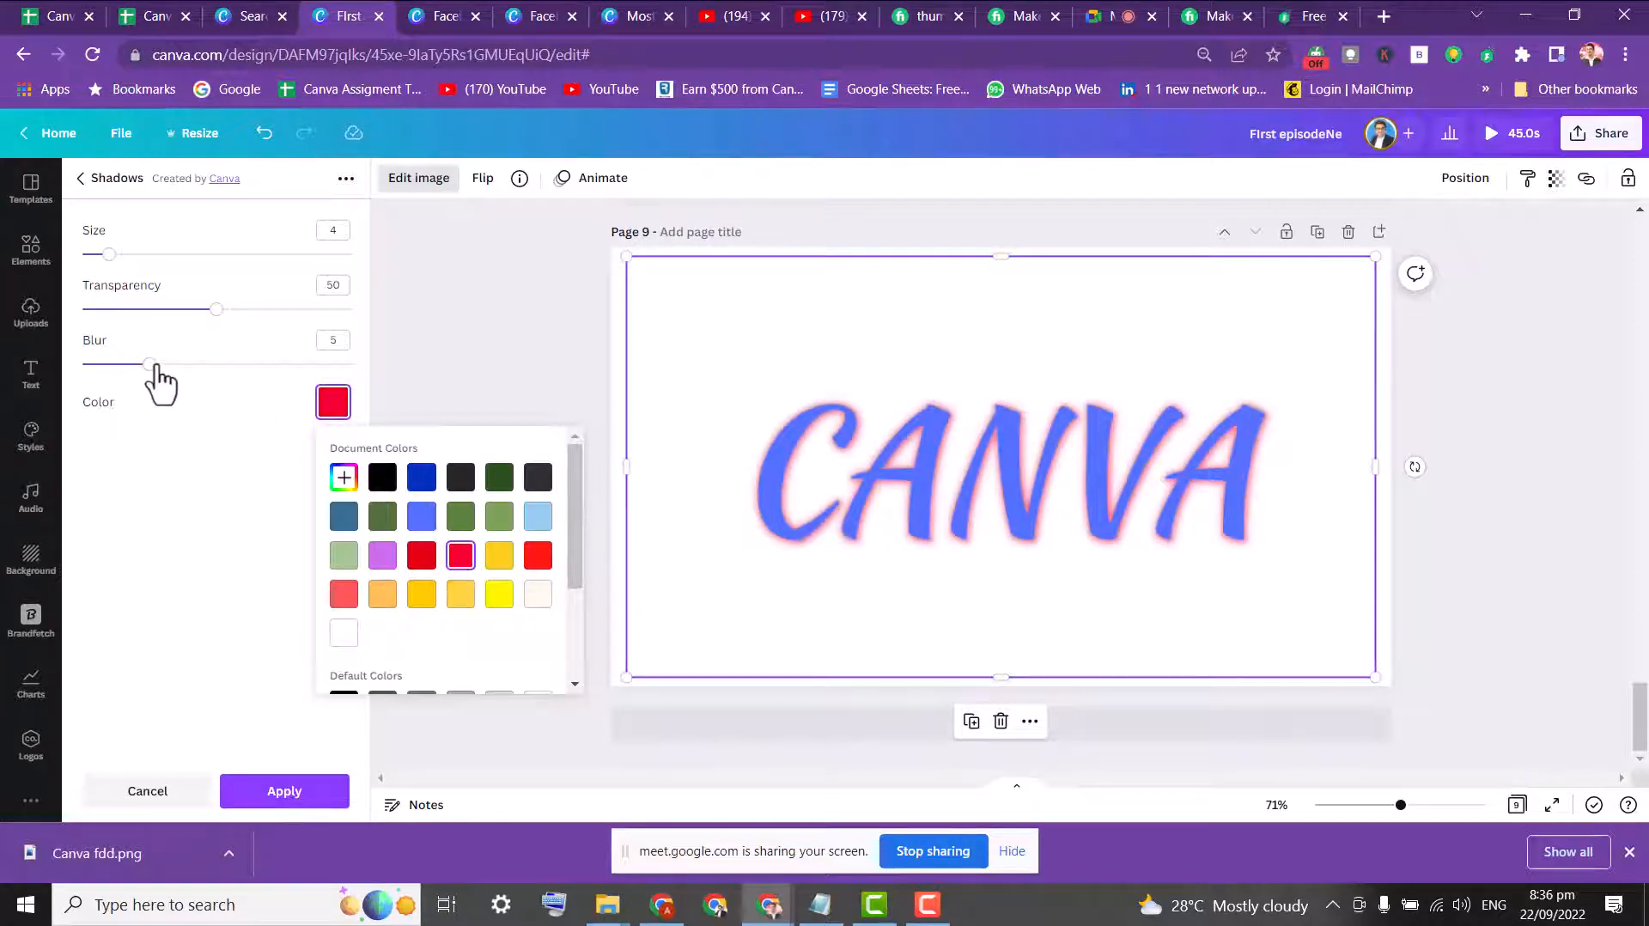
- Set the glow's blur to 0, size to 21 and transparency to 100 for a solid outline
drag(151, 364, 38, 380)
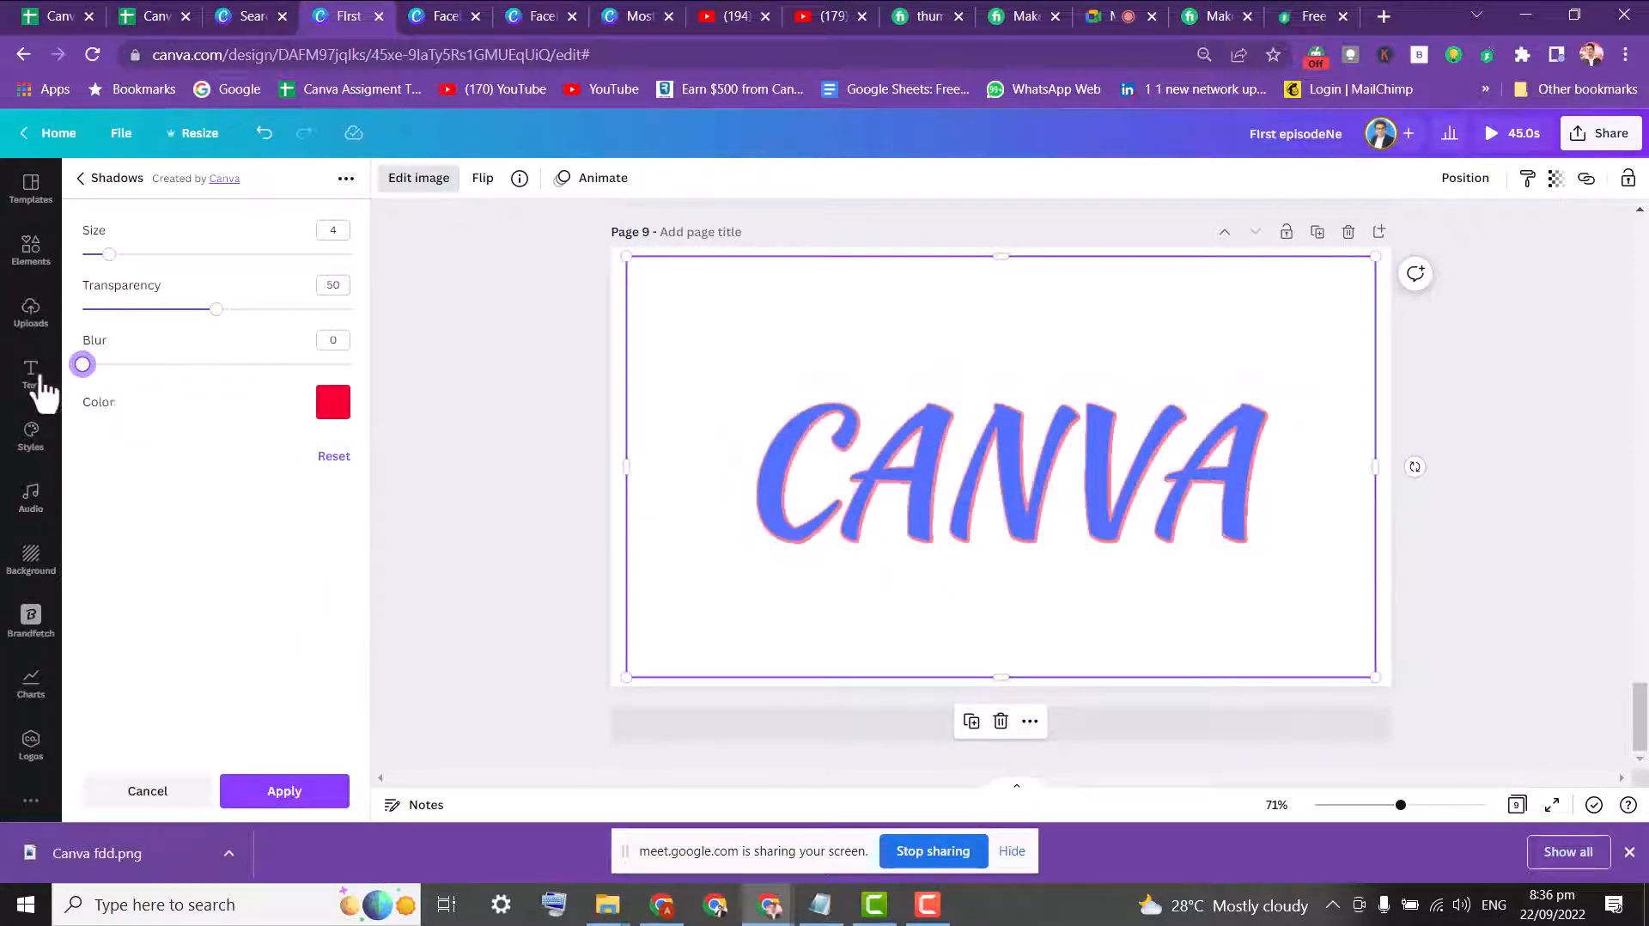
drag(109, 254, 223, 290)
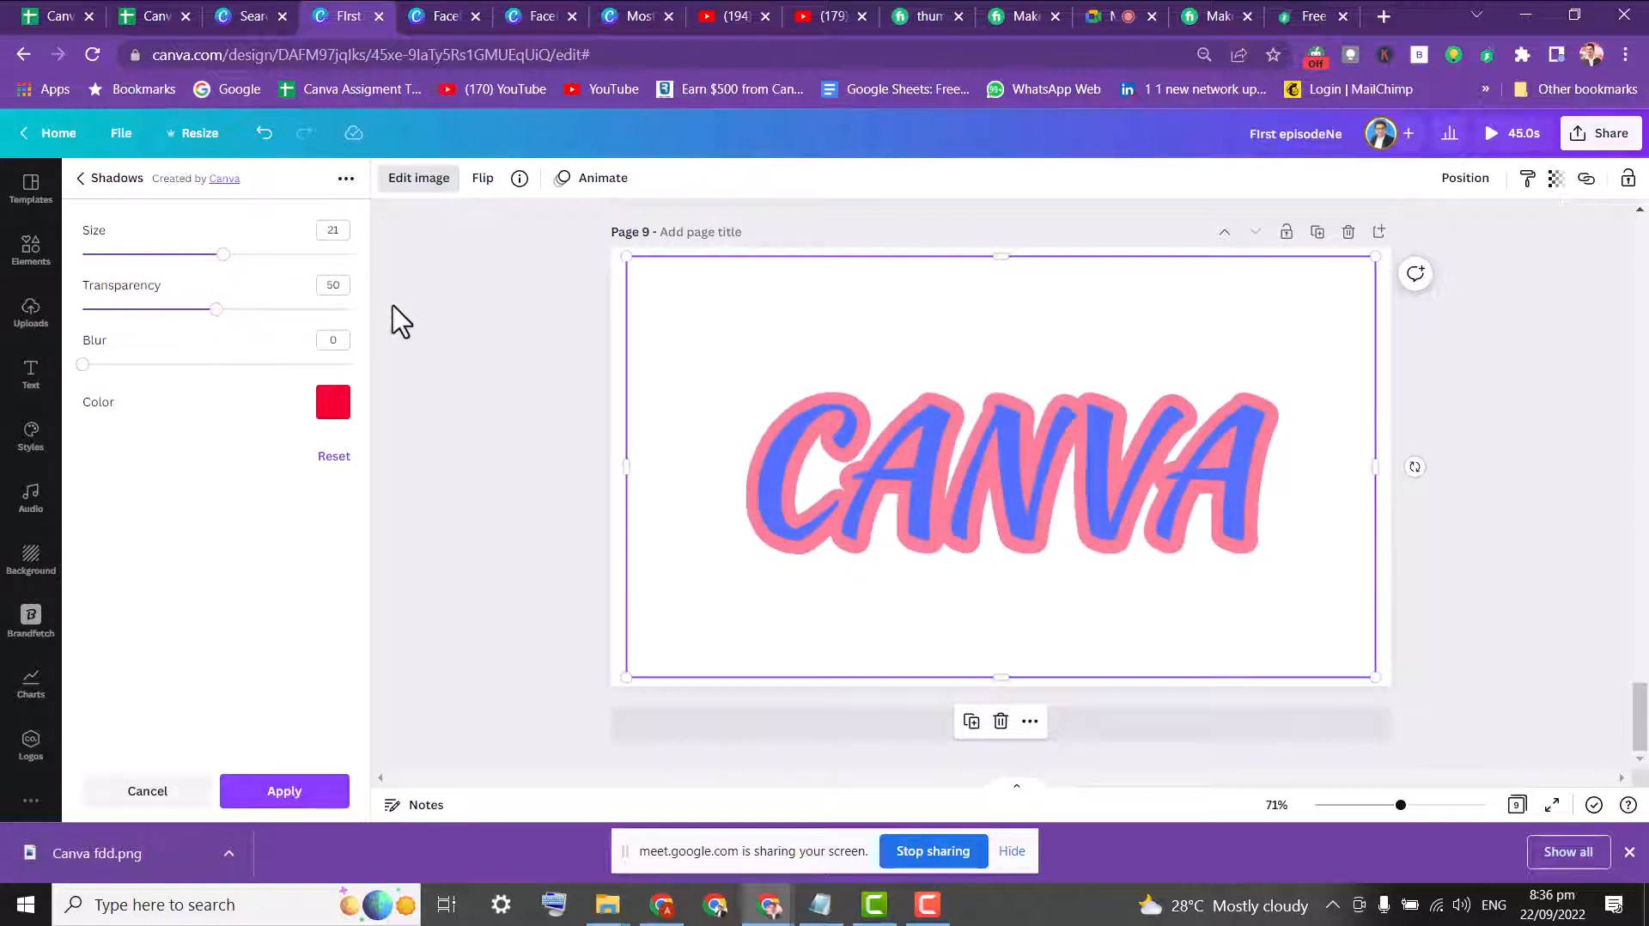
drag(217, 309, 415, 340)
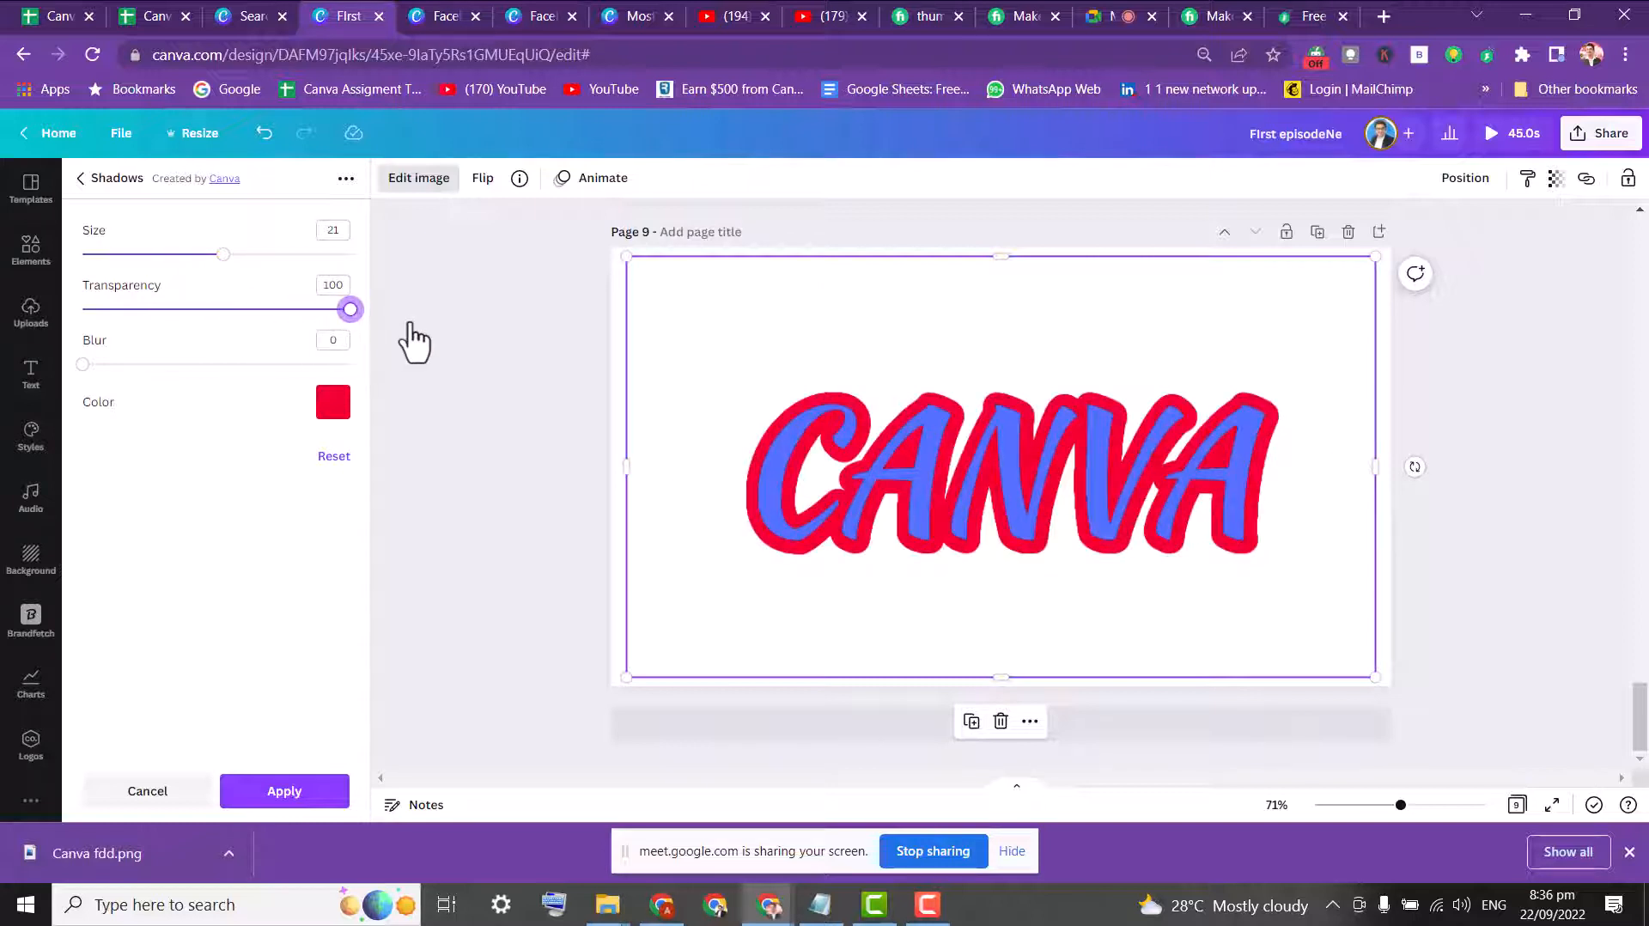
- Try dark blue, black and white as the outline colour, settle on bright yellow and apply the shadow
click(333, 403)
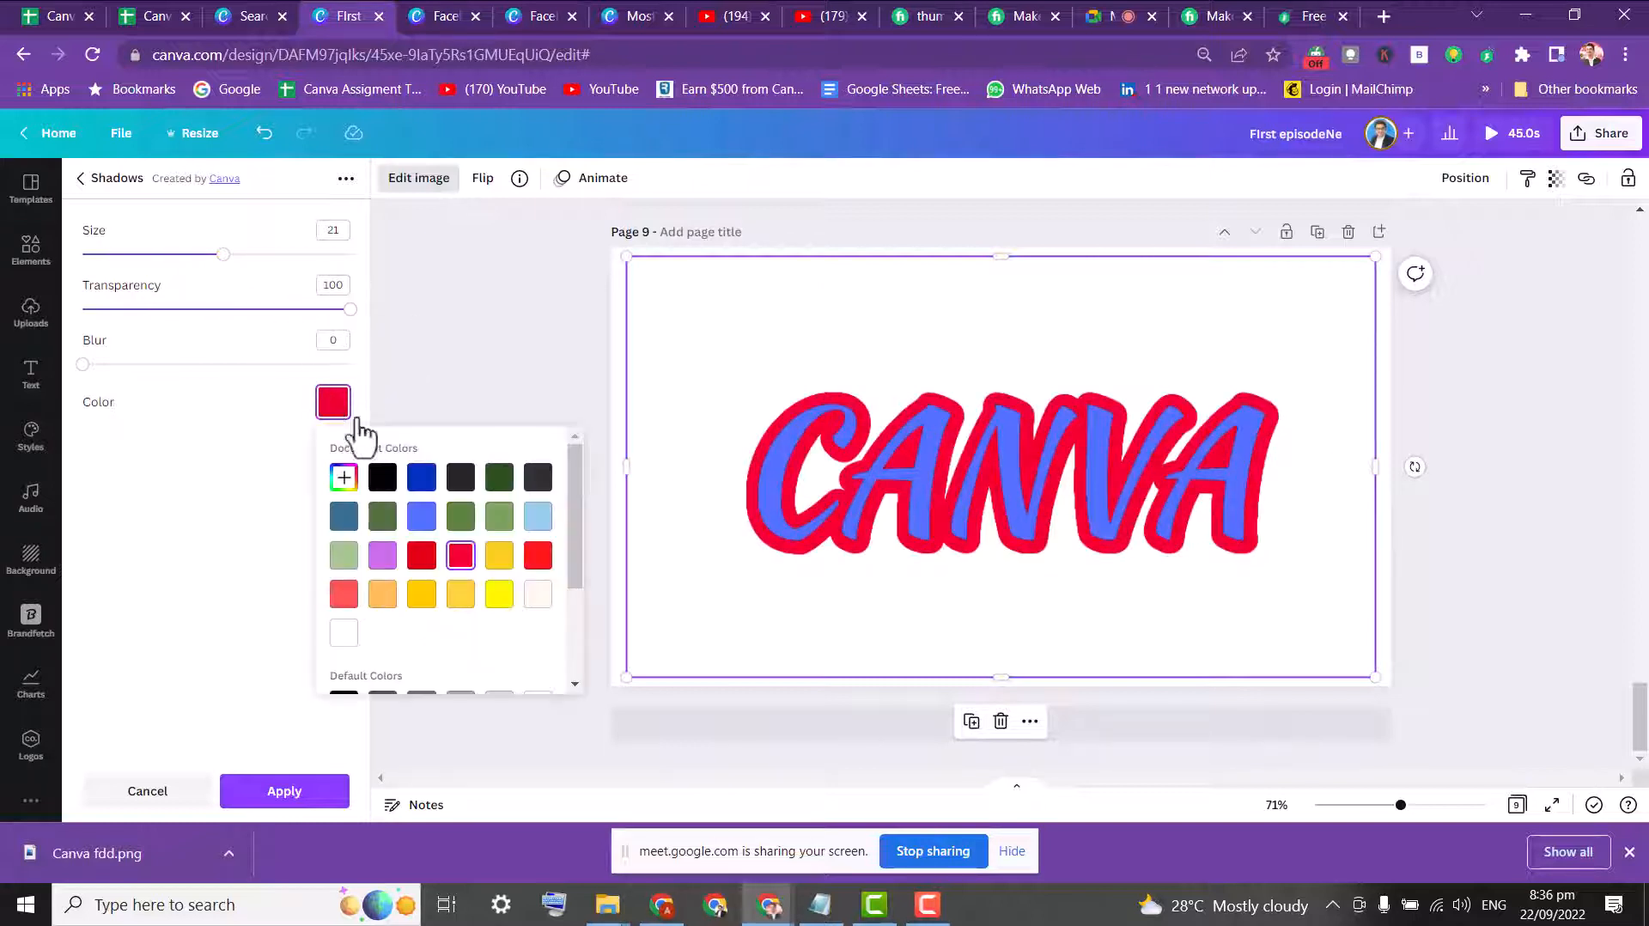
click(422, 478)
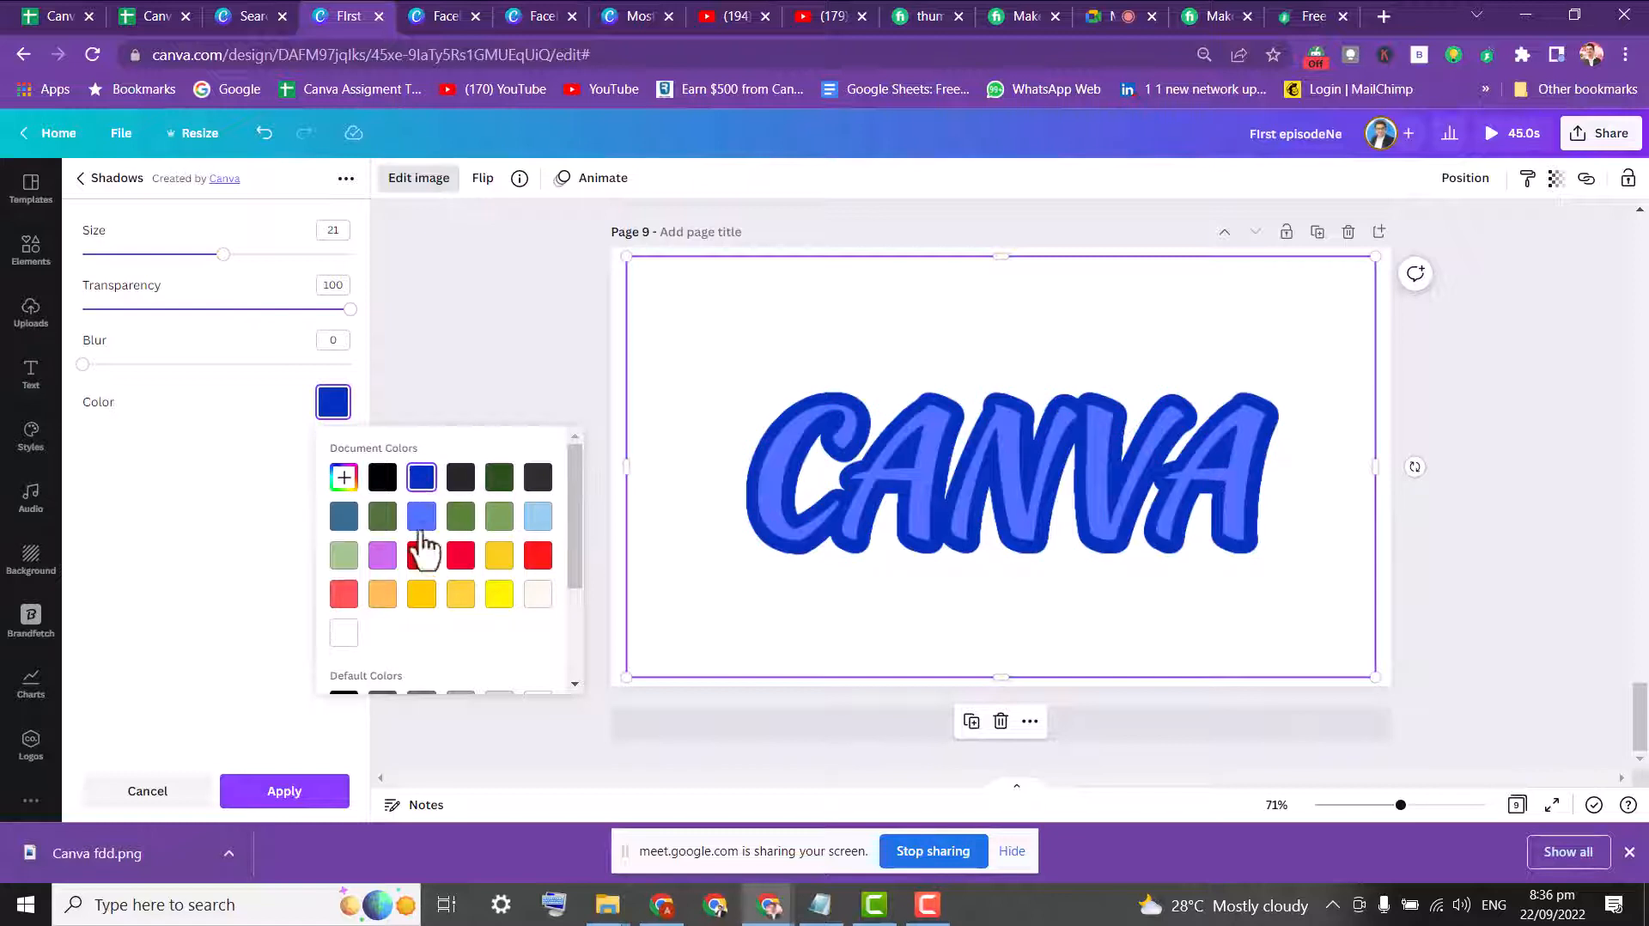
click(382, 477)
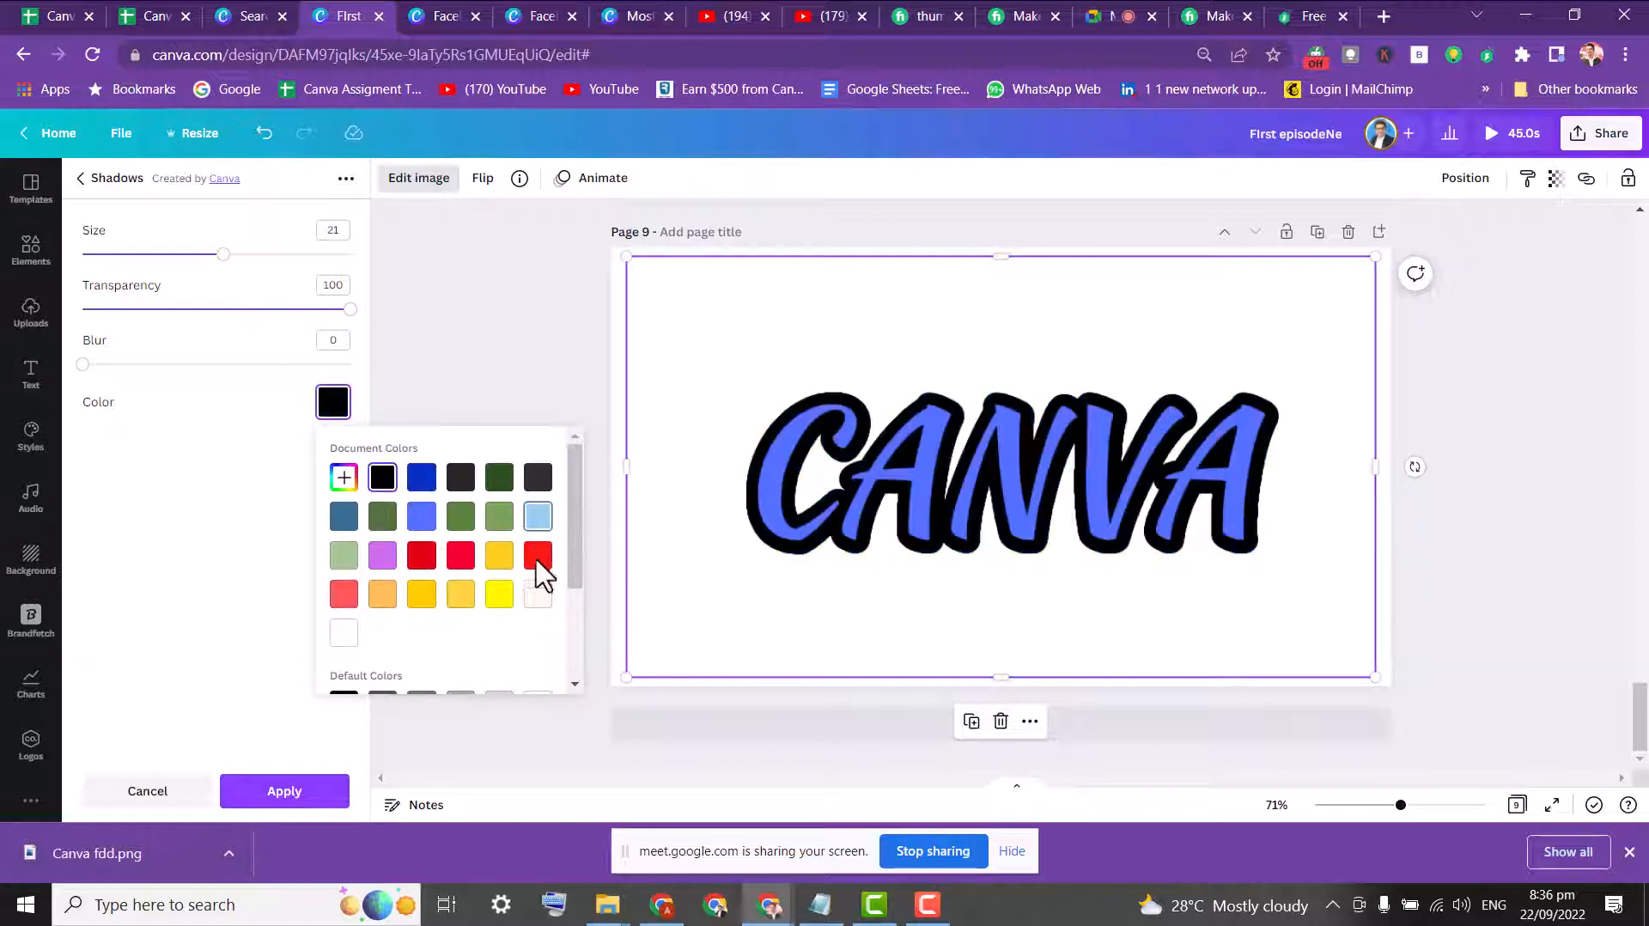
click(344, 633)
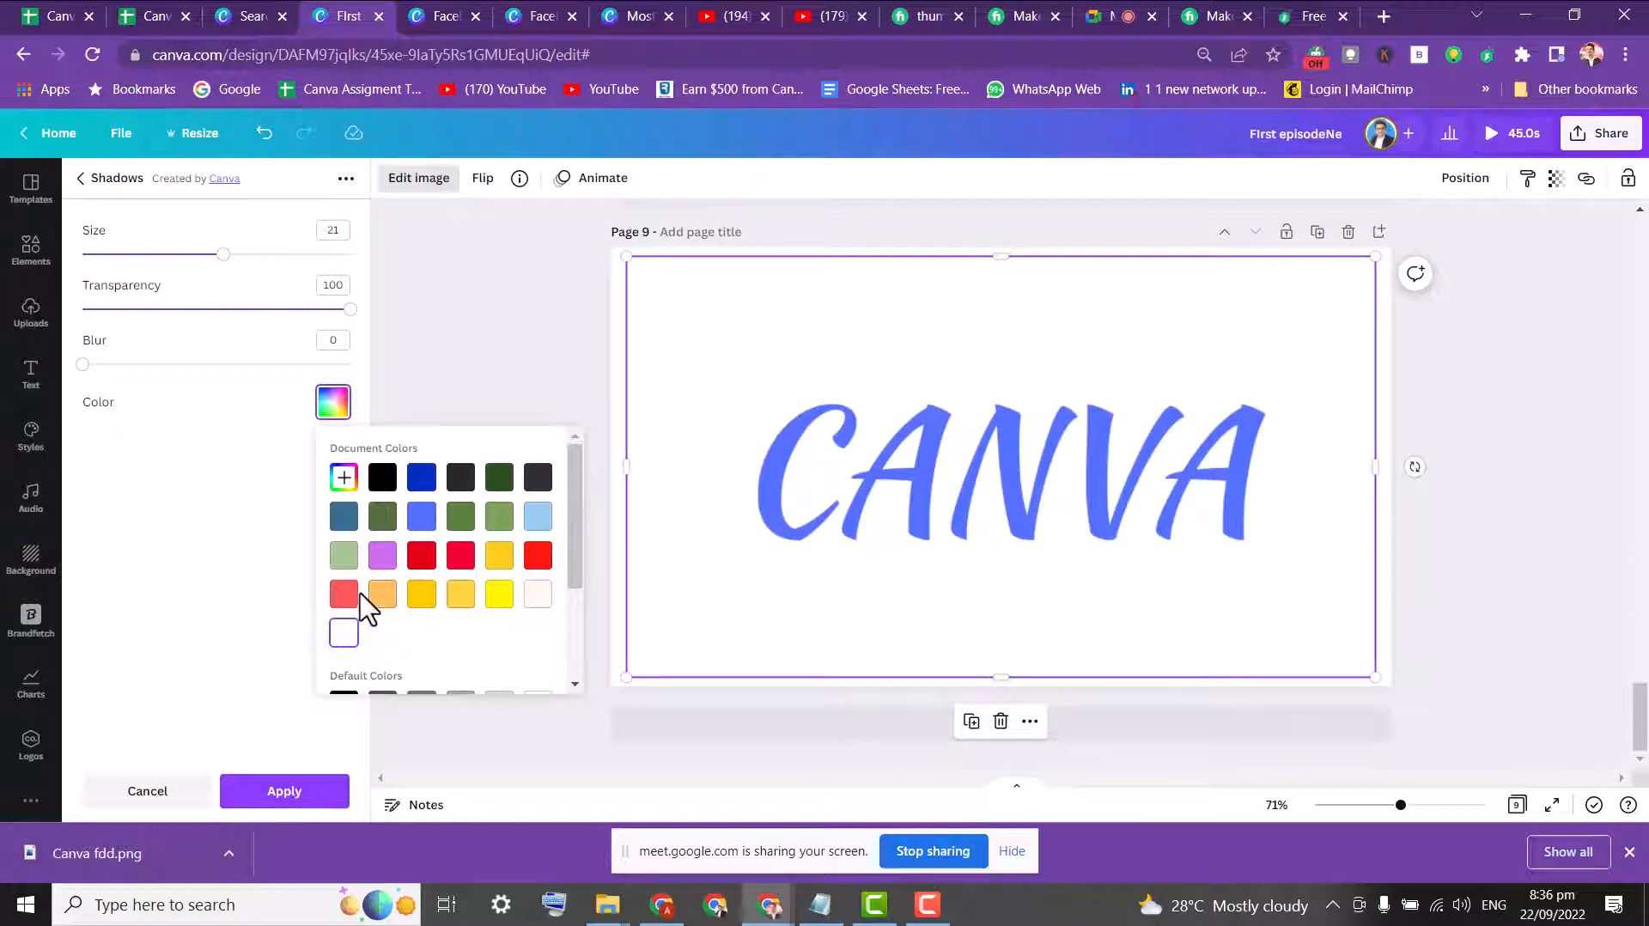
click(499, 593)
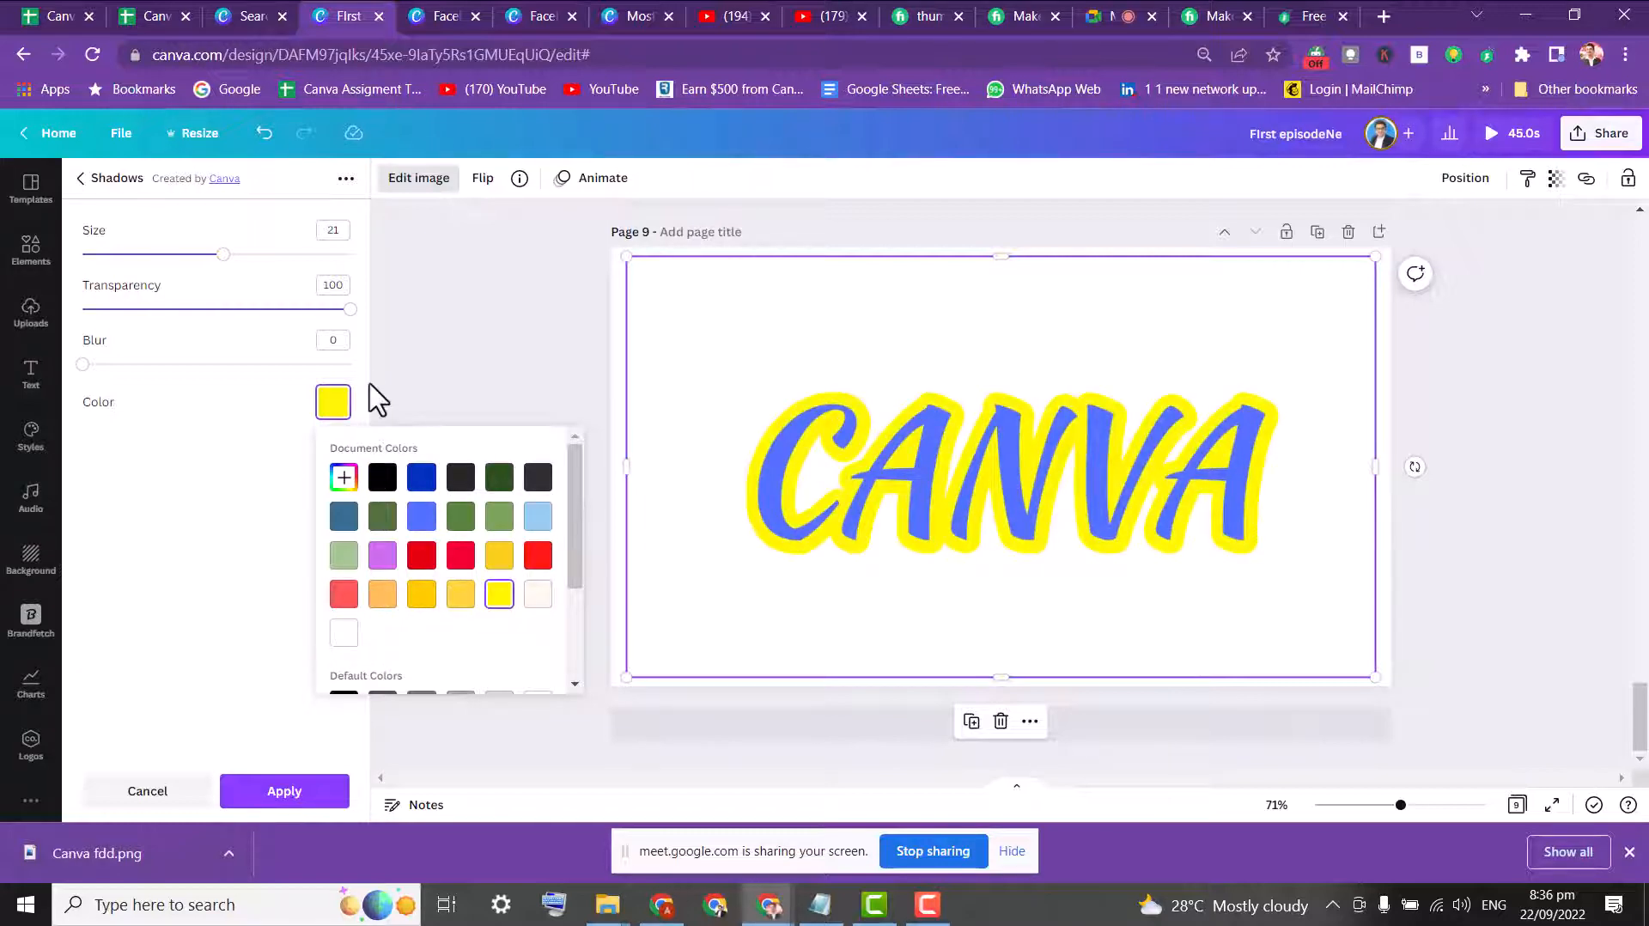
click(283, 792)
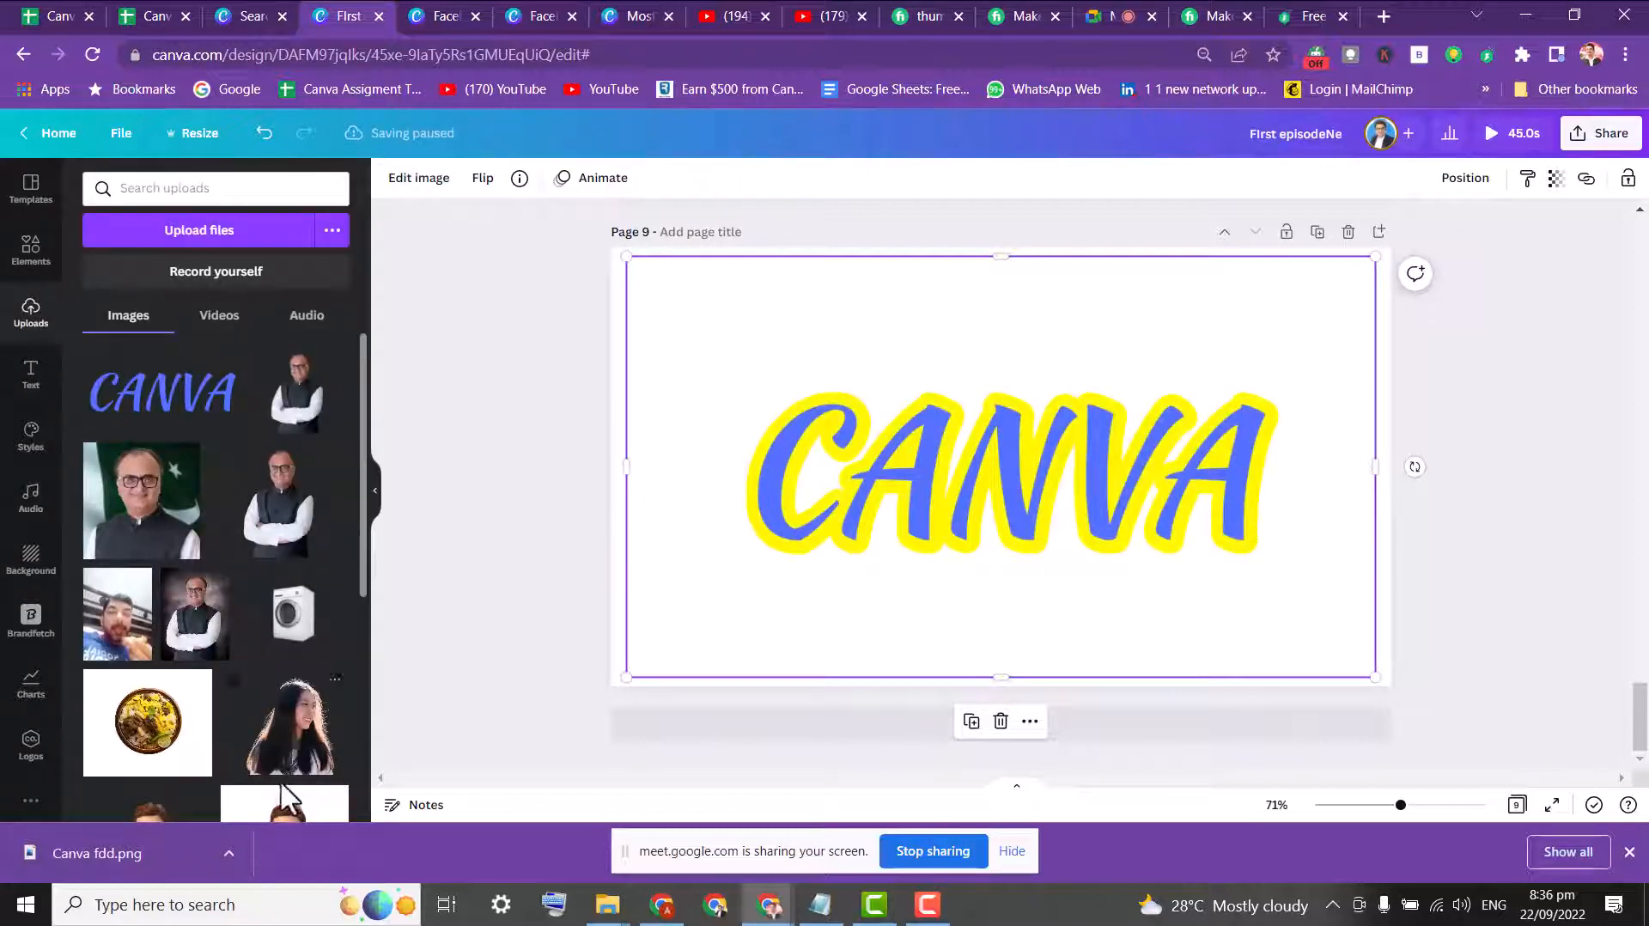
click(513, 365)
- Add another Glow shadow around the yellow-outlined CANVA image and colour it red
click(858, 485)
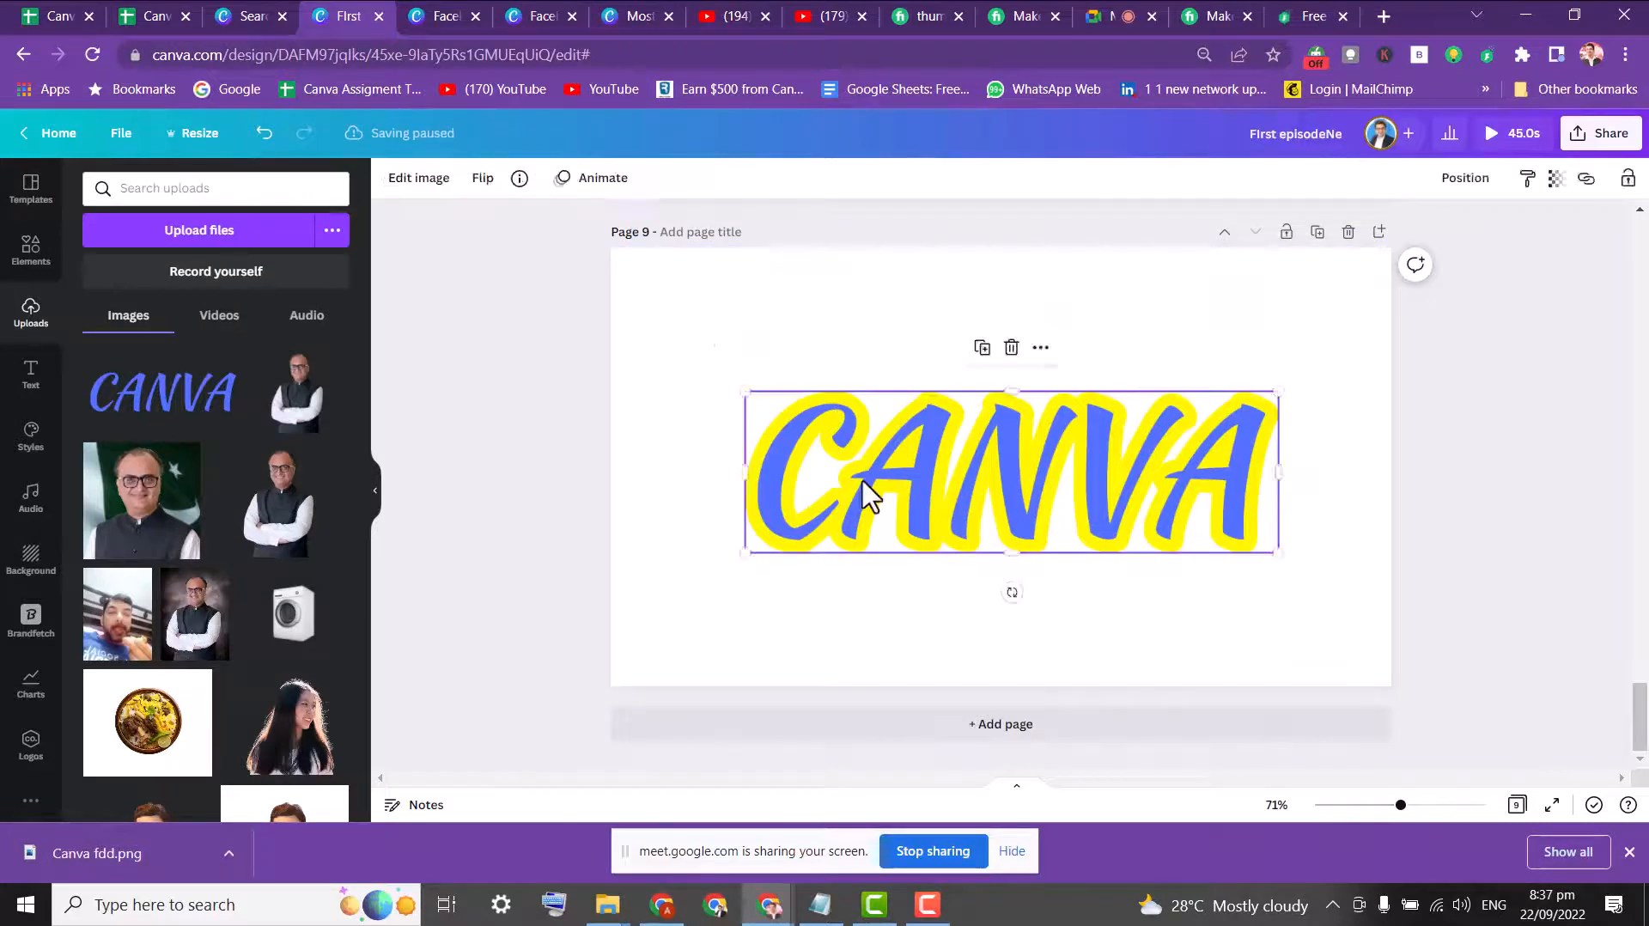
click(442, 190)
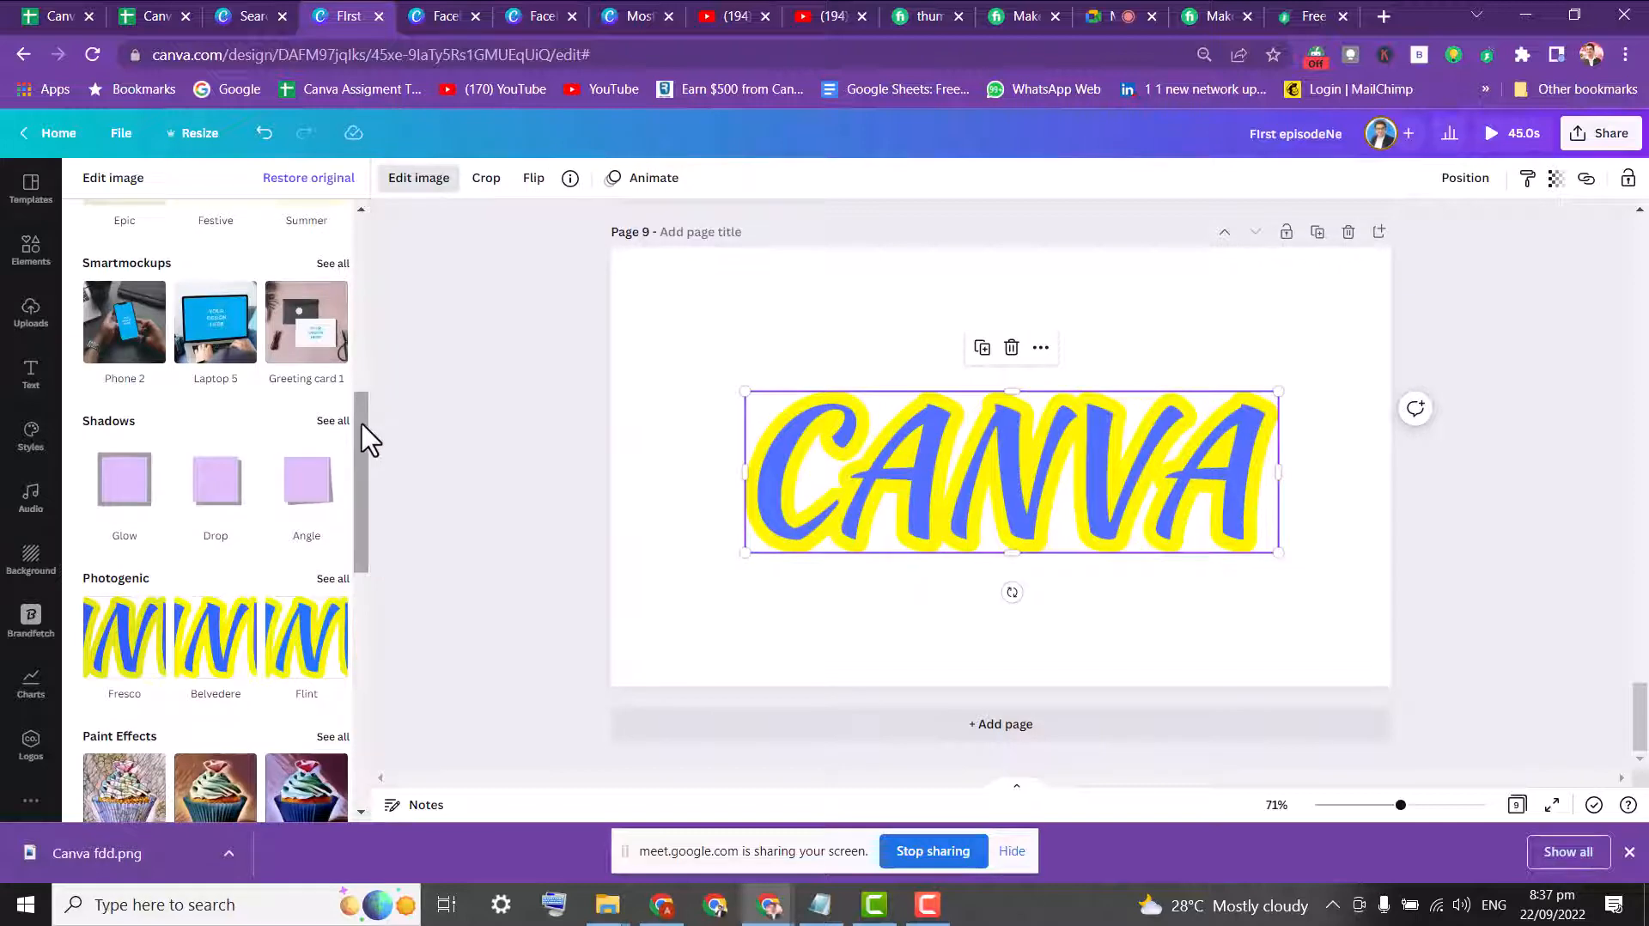
drag(365, 439, 361, 229)
click(121, 327)
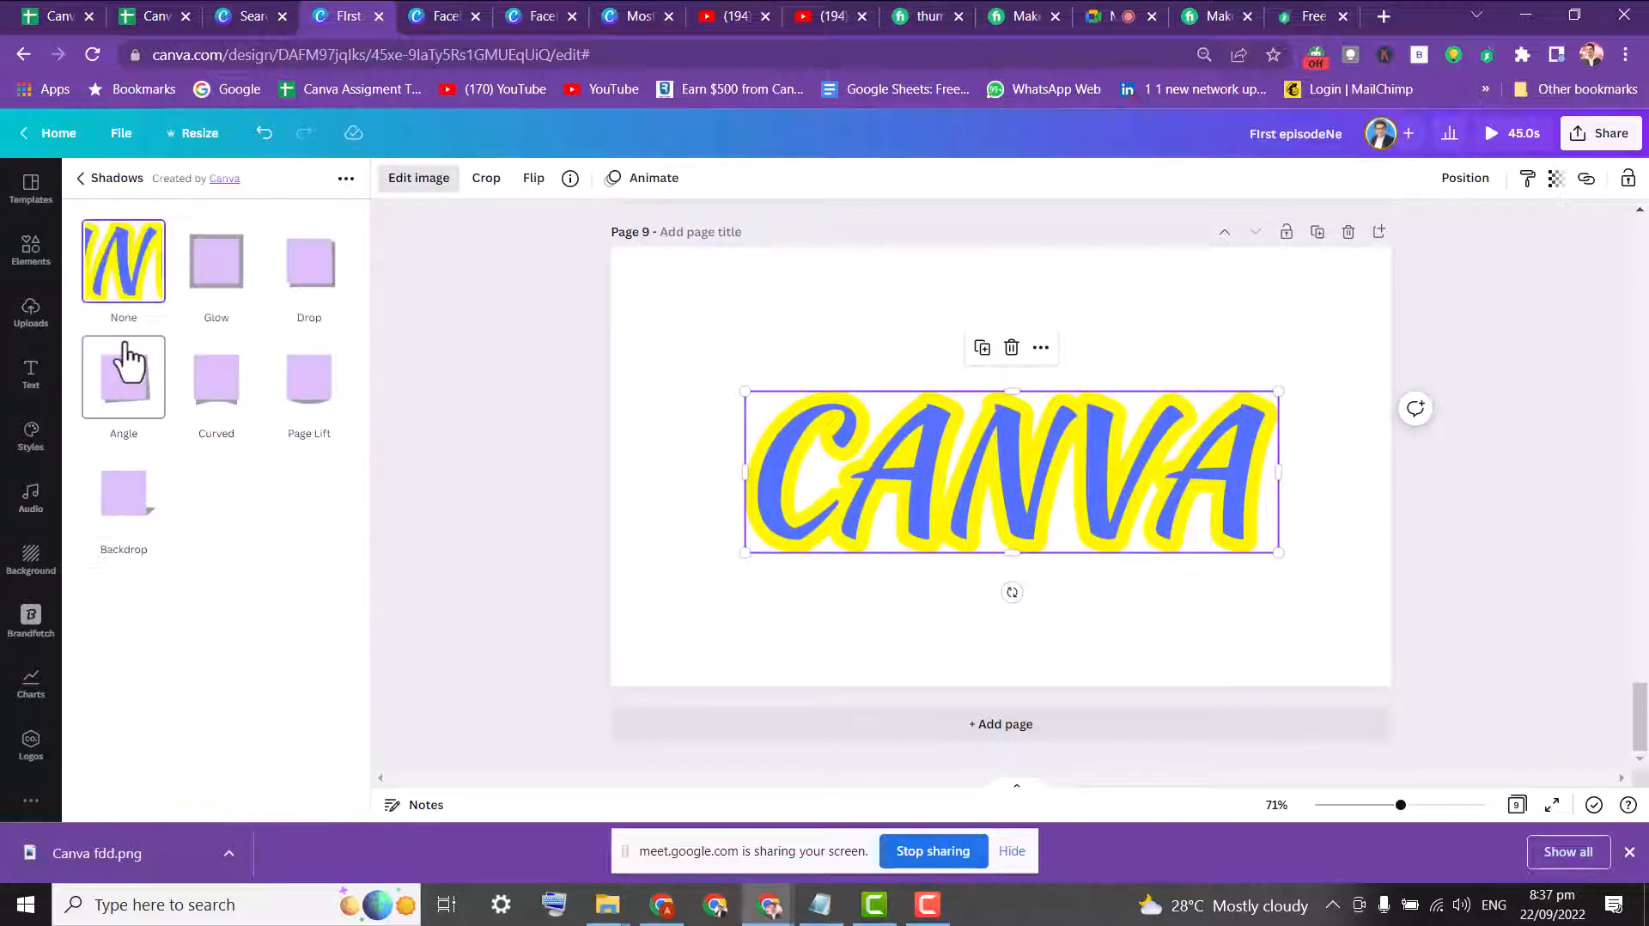
click(213, 263)
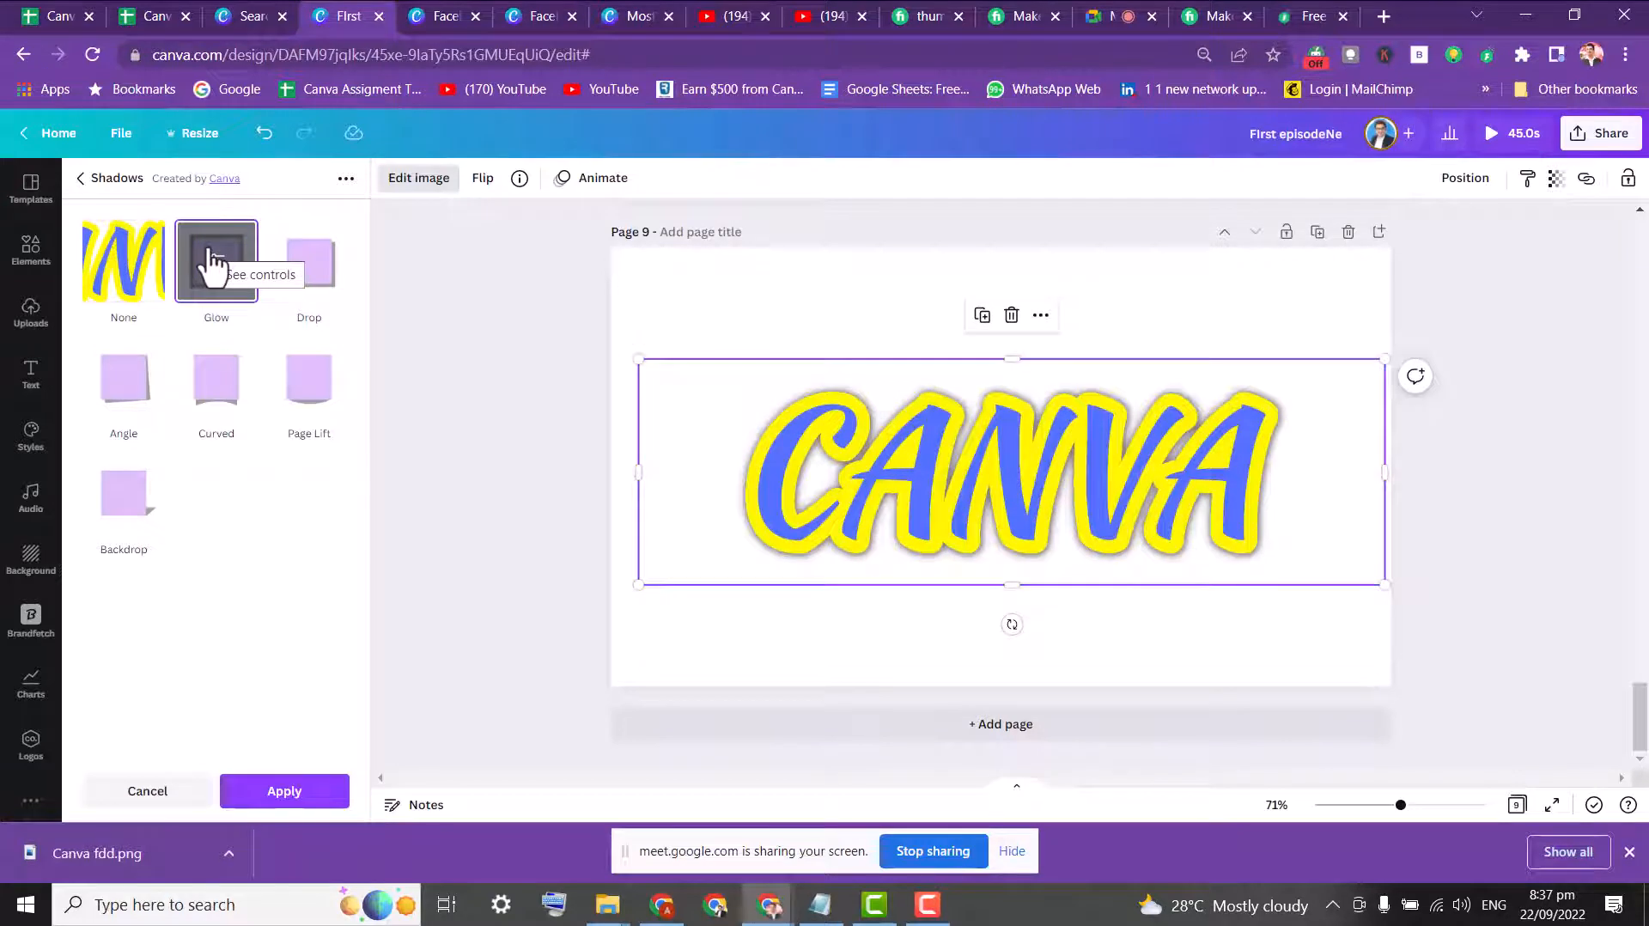
click(221, 269)
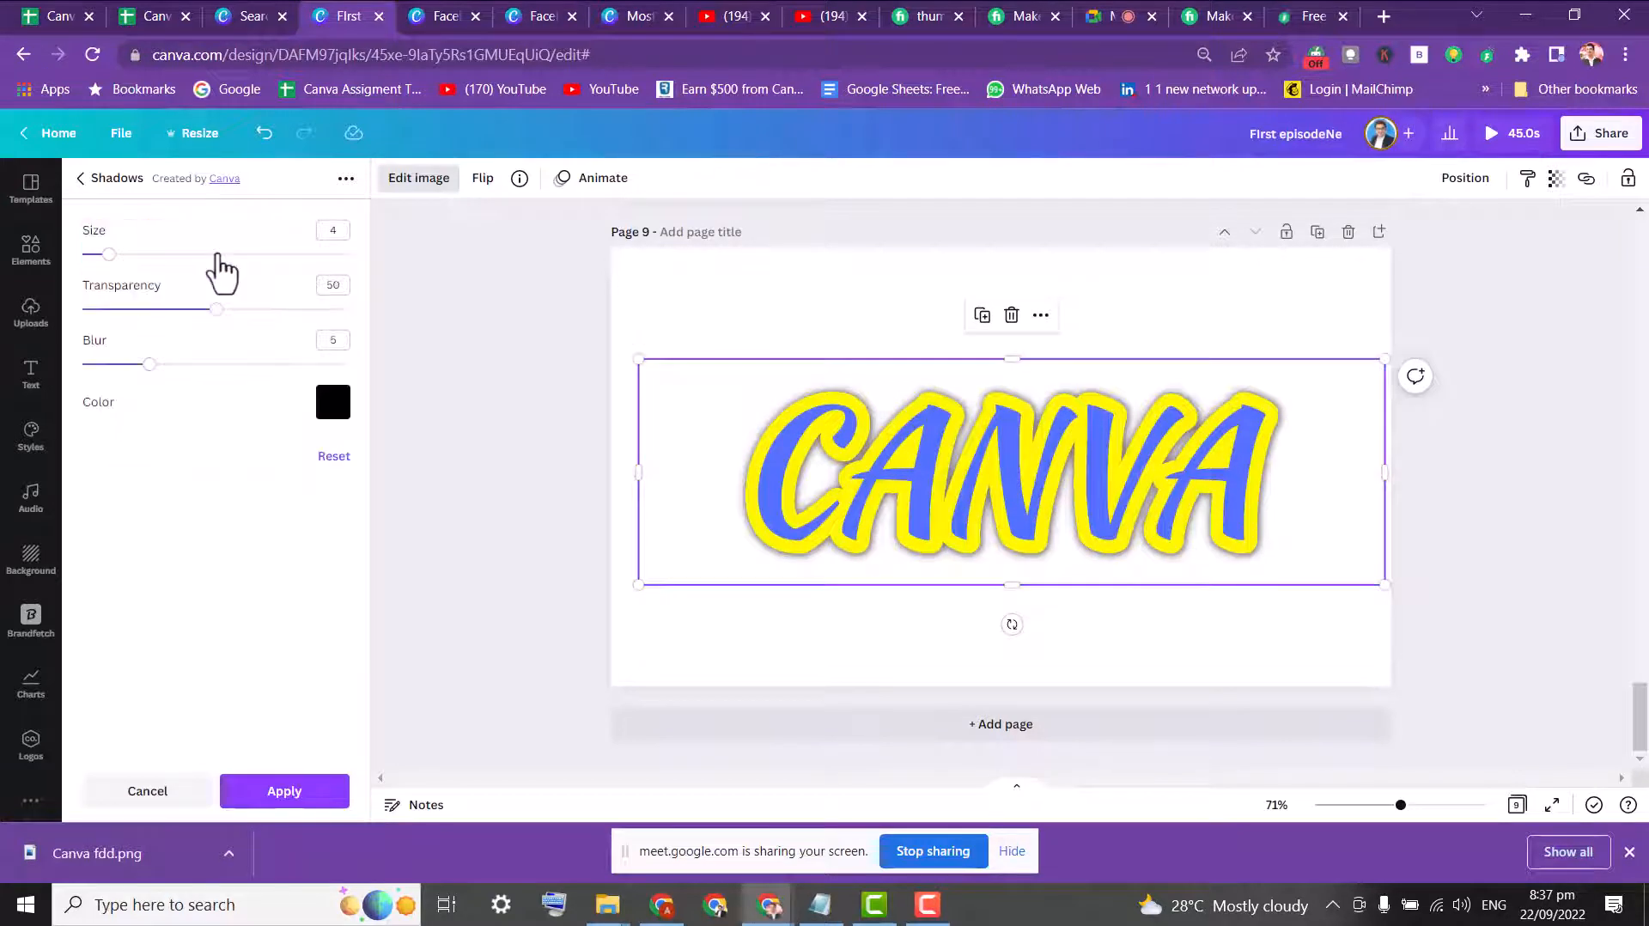
click(337, 411)
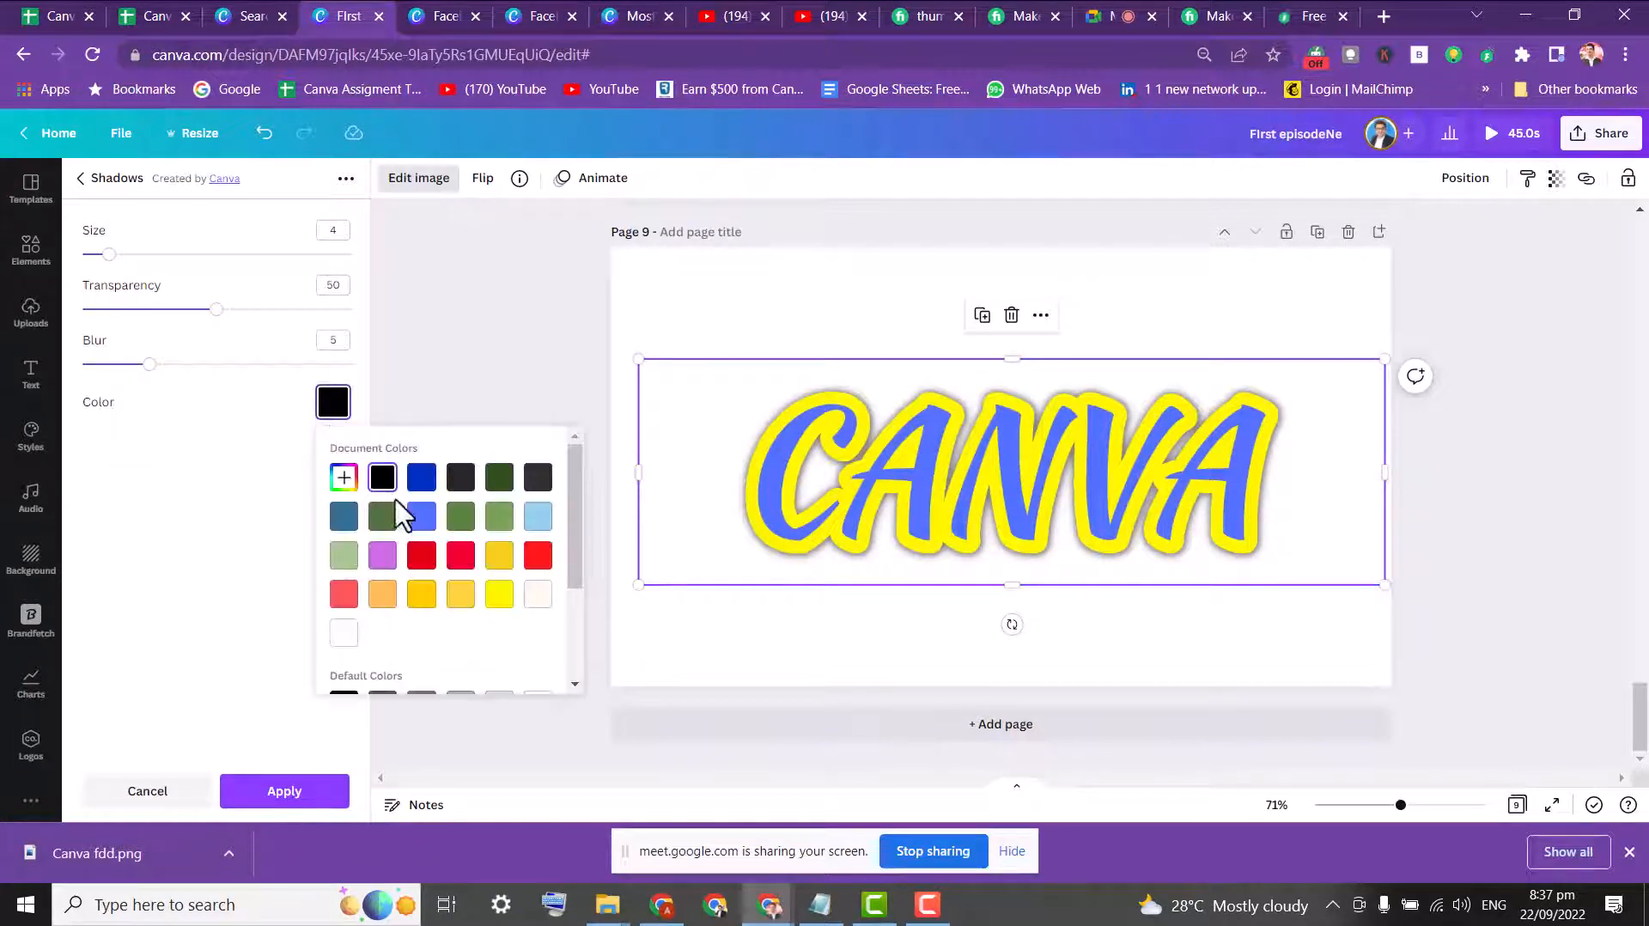
click(461, 557)
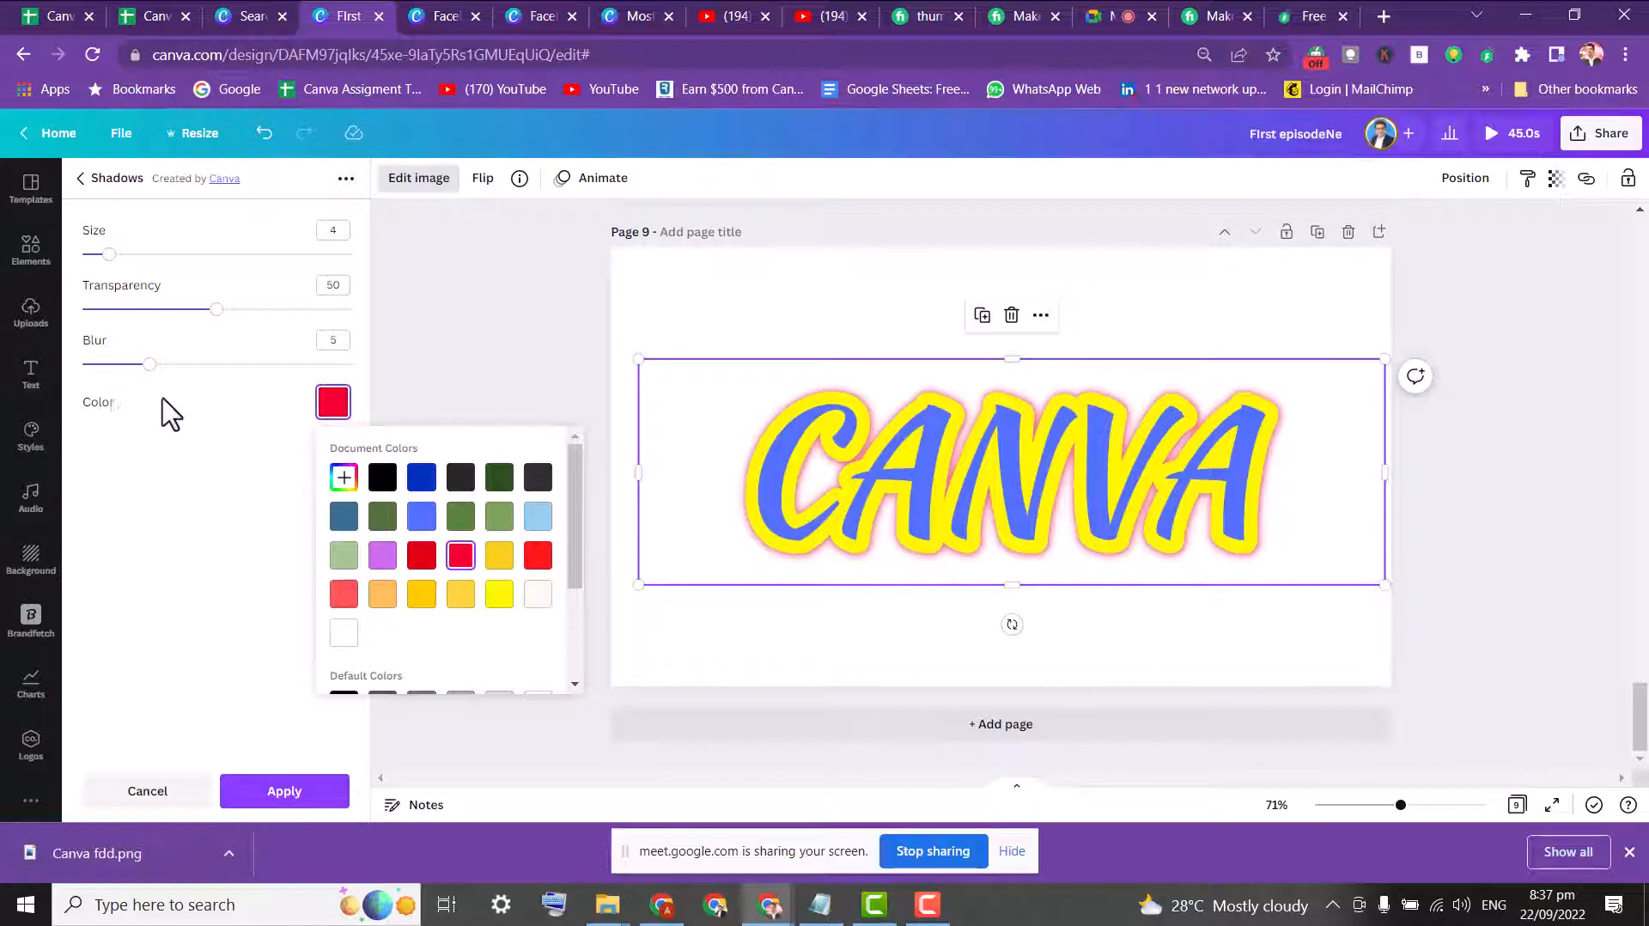
- Set the red glow's blur to 20, transparency to 100 and size to 26, and apply it
drag(137, 369, 369, 382)
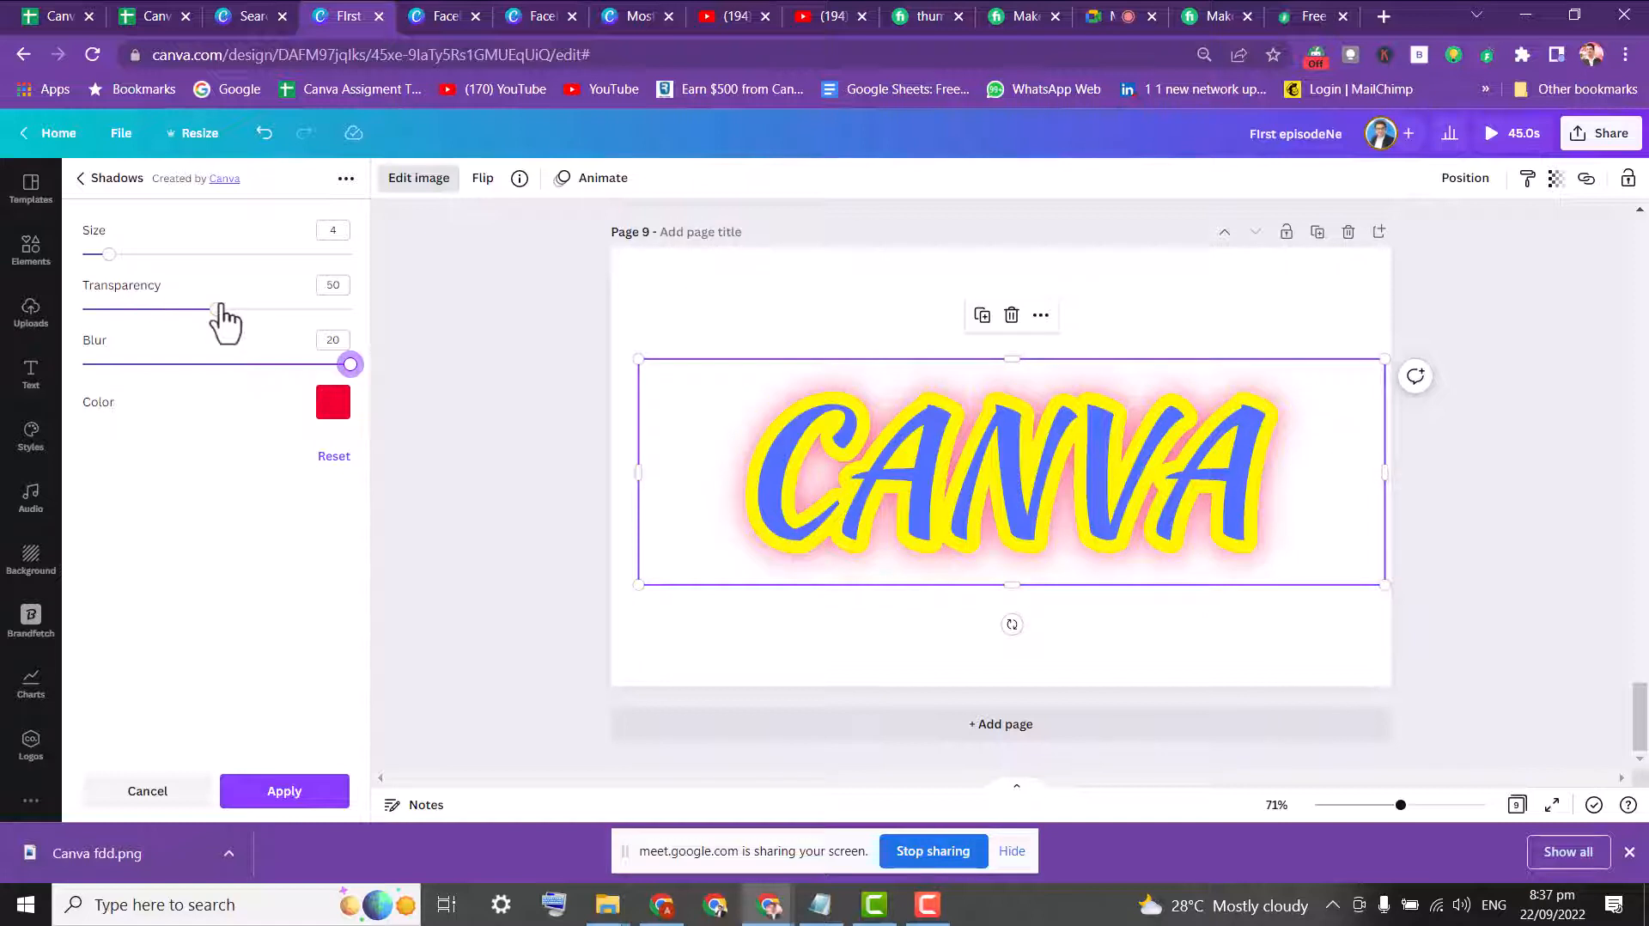
drag(215, 309, 474, 305)
click(216, 254)
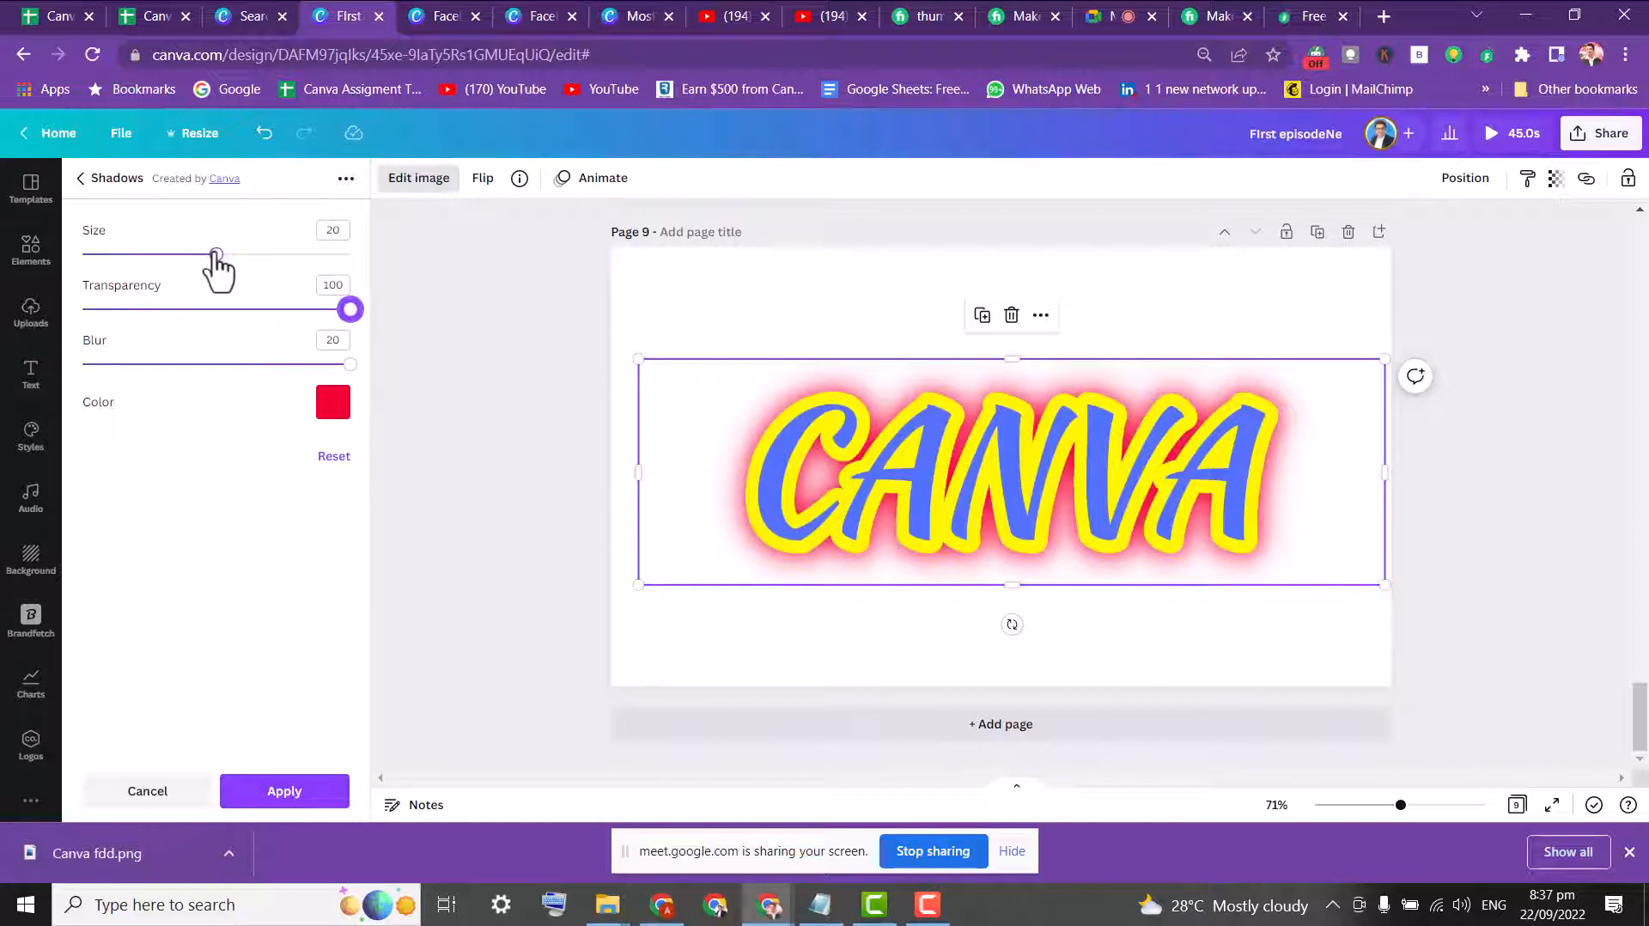
drag(215, 255, 259, 256)
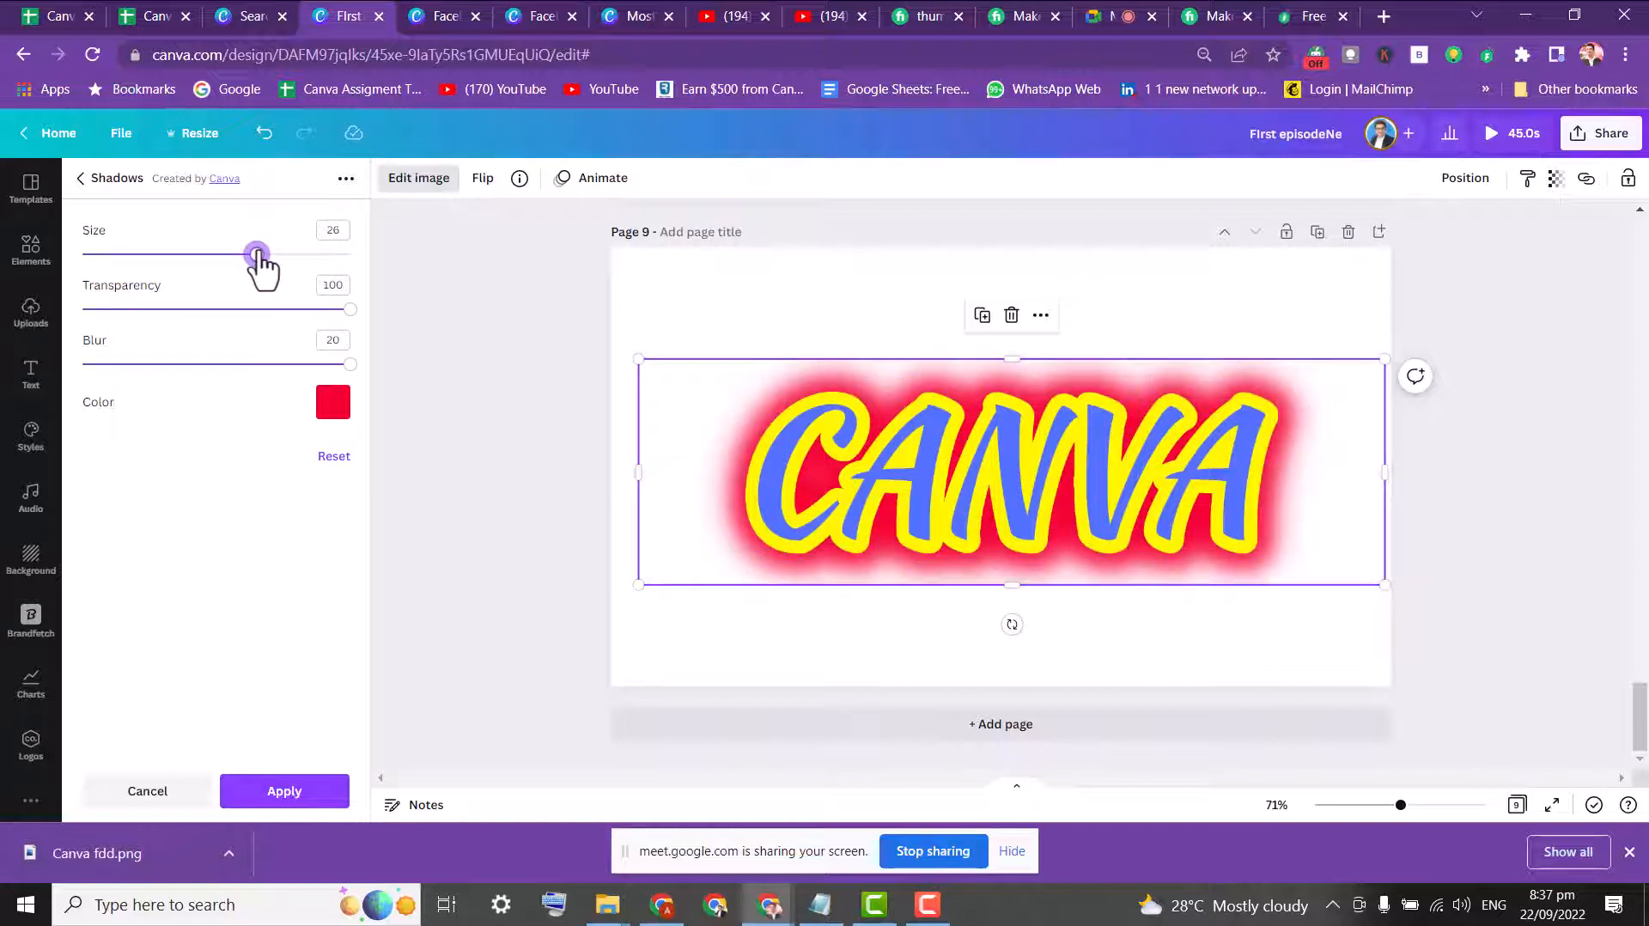
click(302, 791)
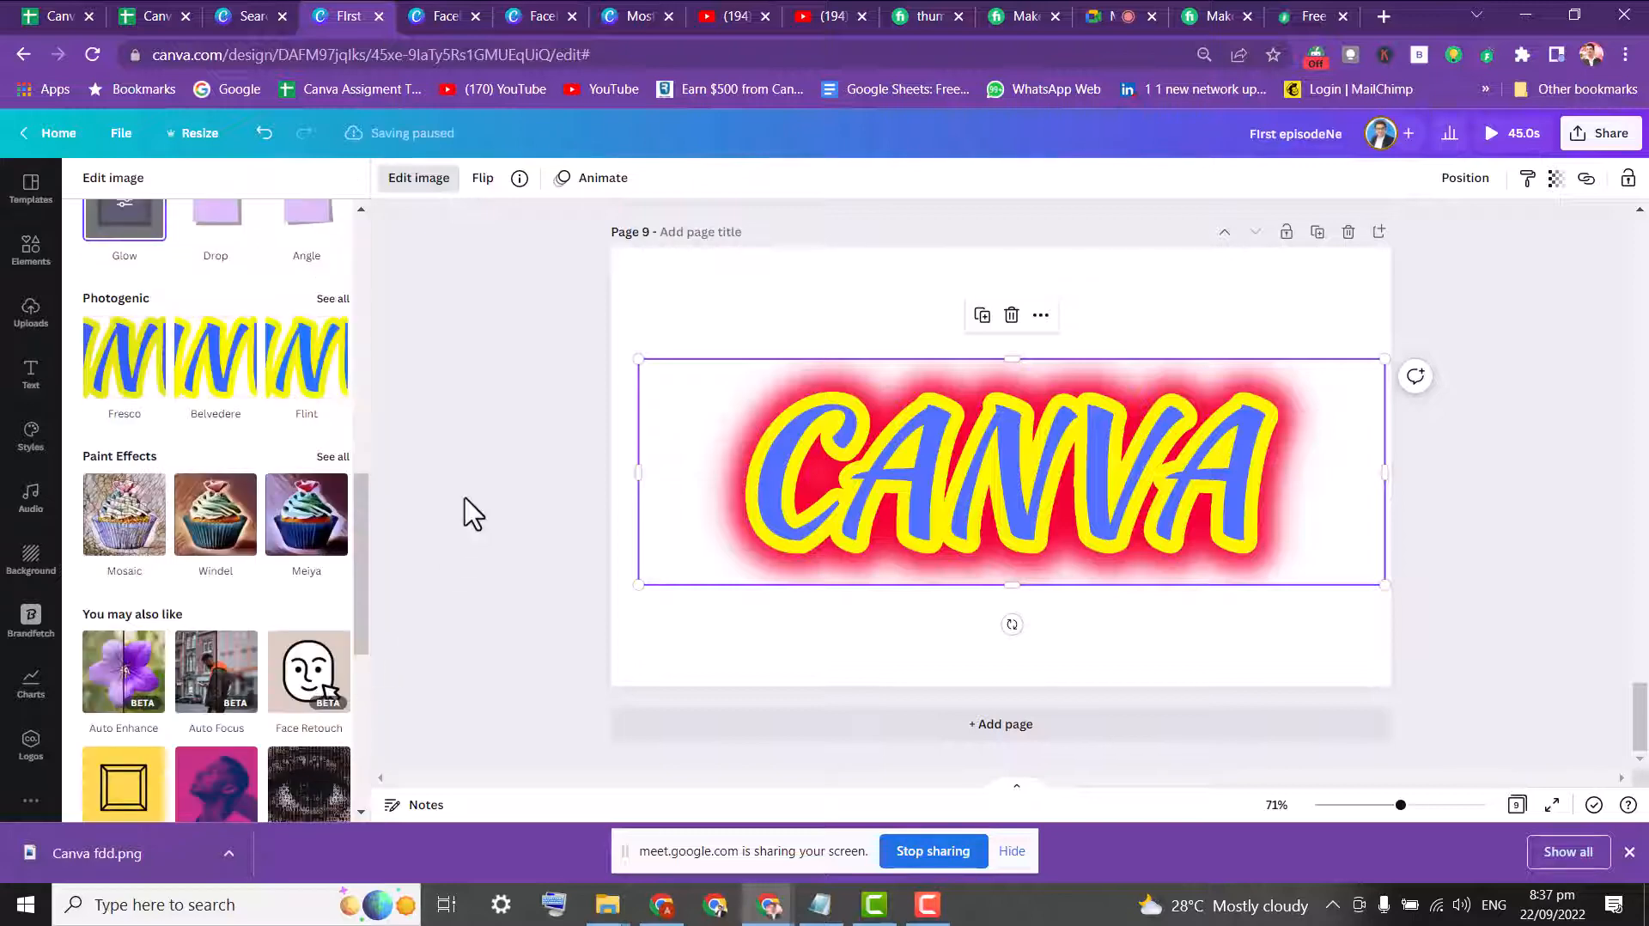
click(496, 419)
click(750, 259)
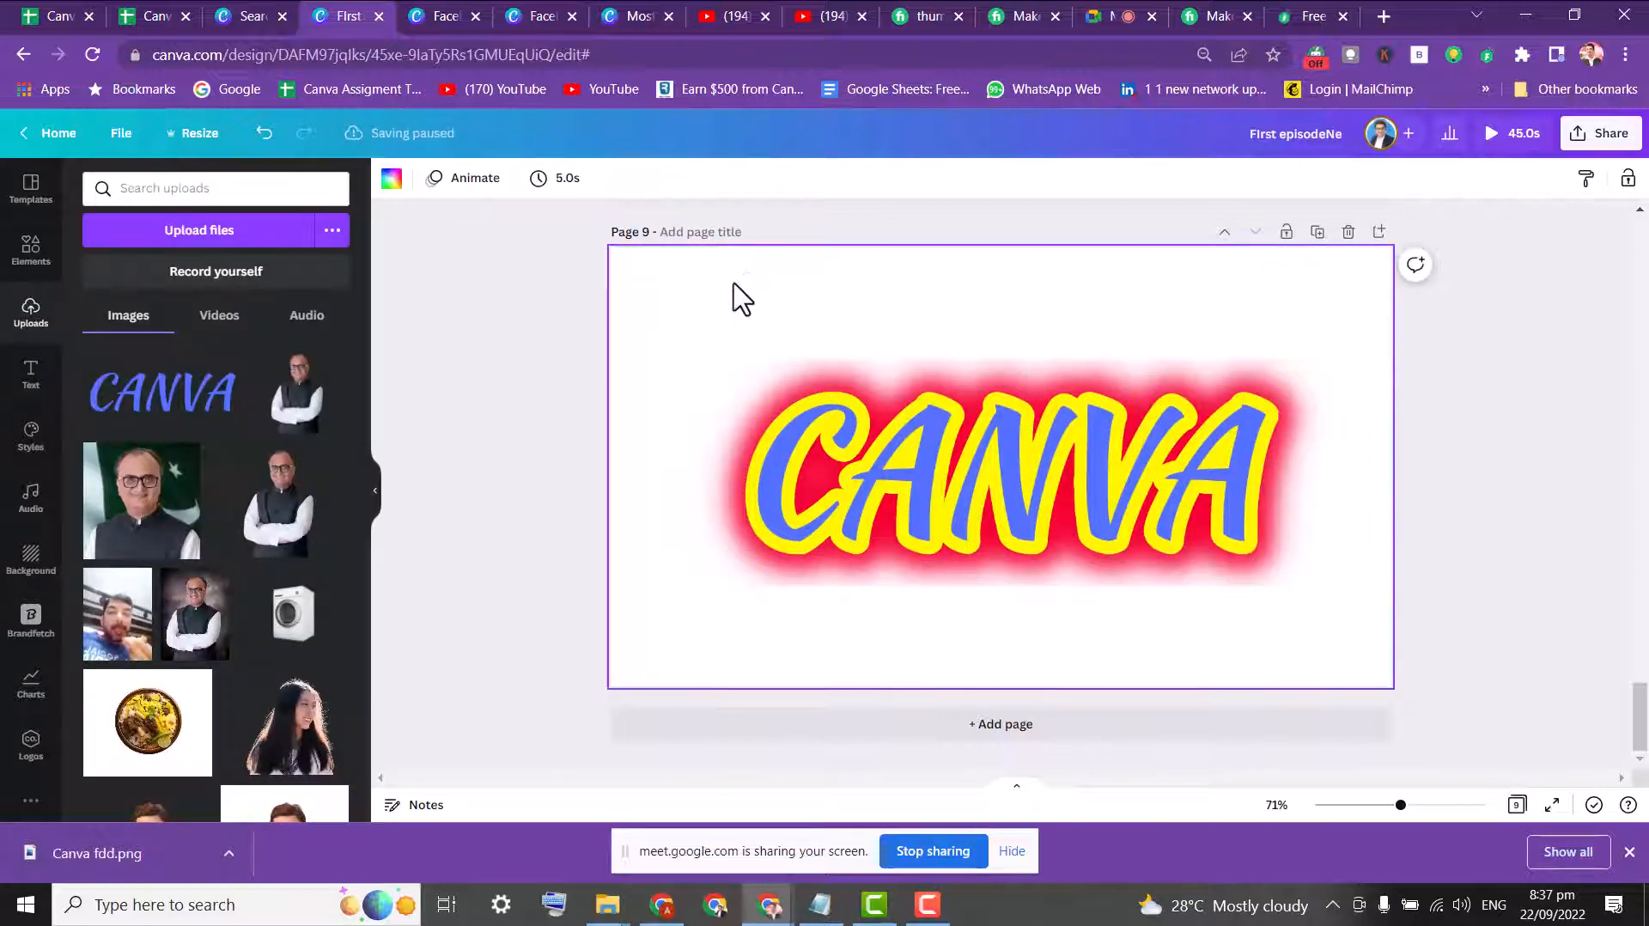
- Enlarge the glowing CANVA image to slightly more than the width of page 9 and centre it horizontally
drag(803, 395, 717, 290)
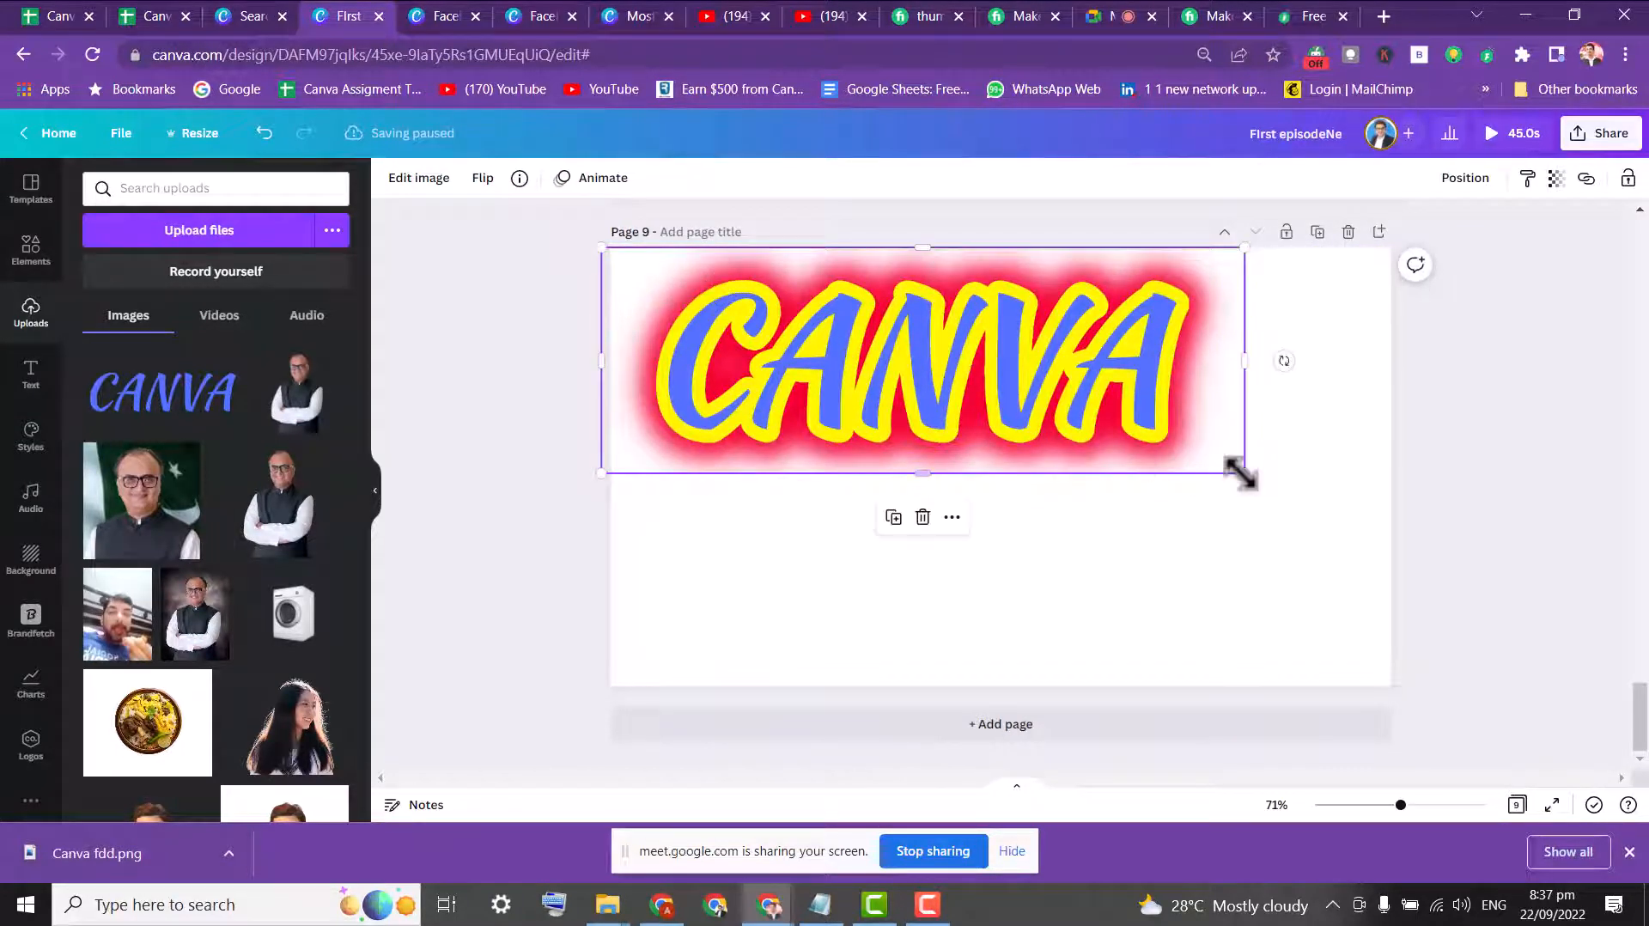
drag(1242, 472, 1425, 551)
drag(1121, 481, 1127, 554)
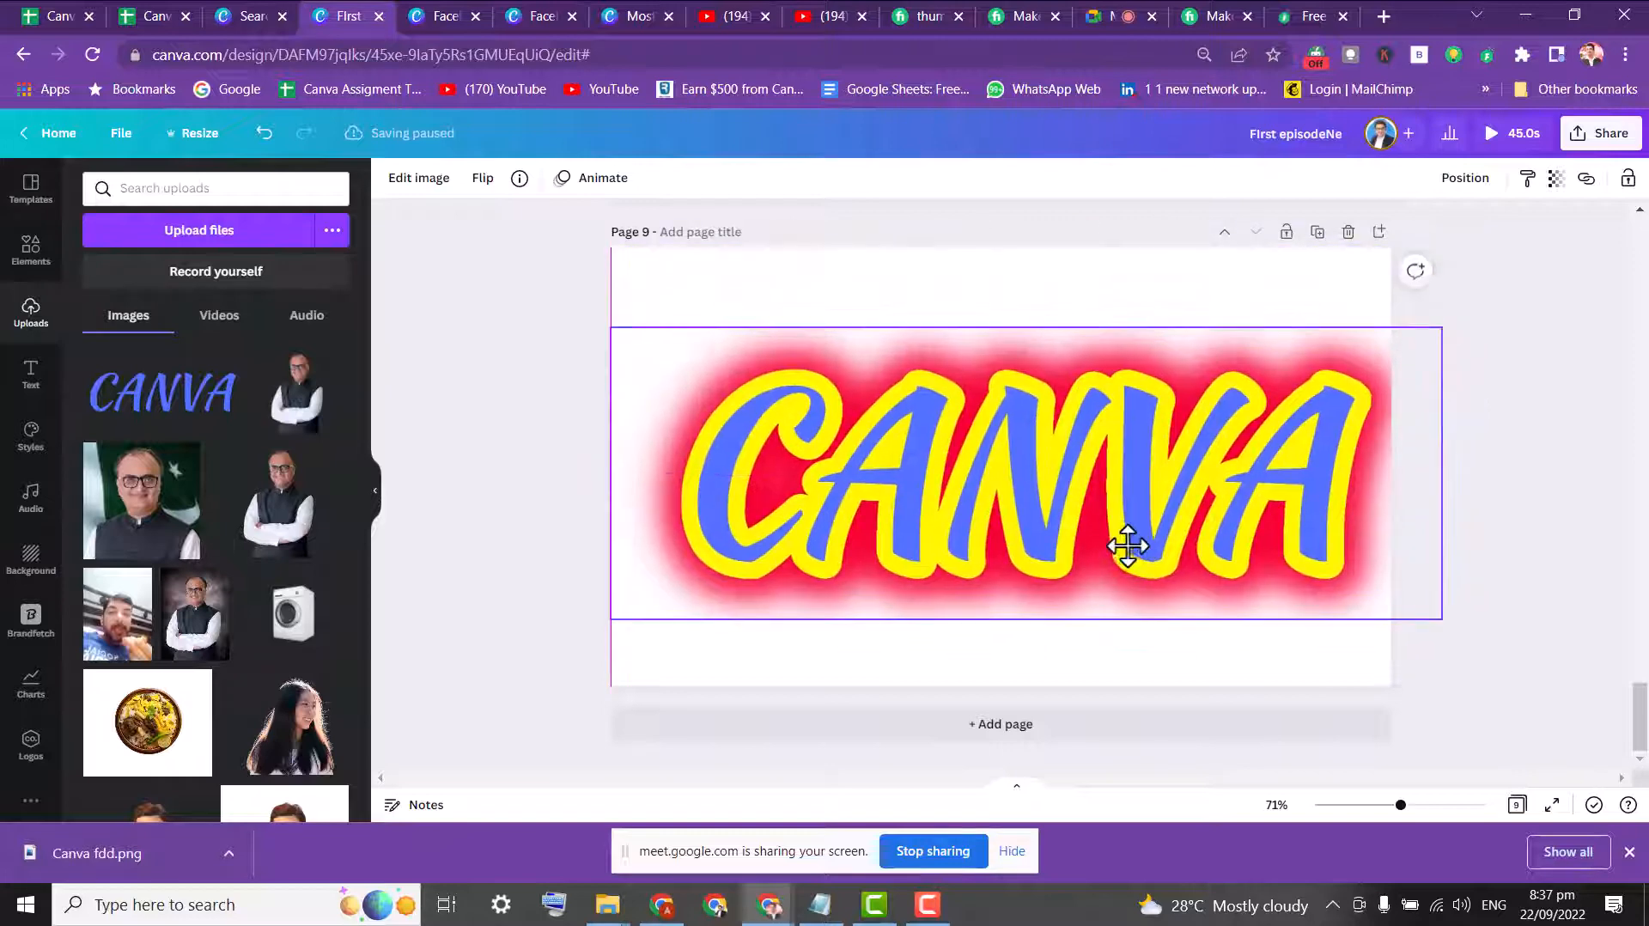
click(1571, 421)
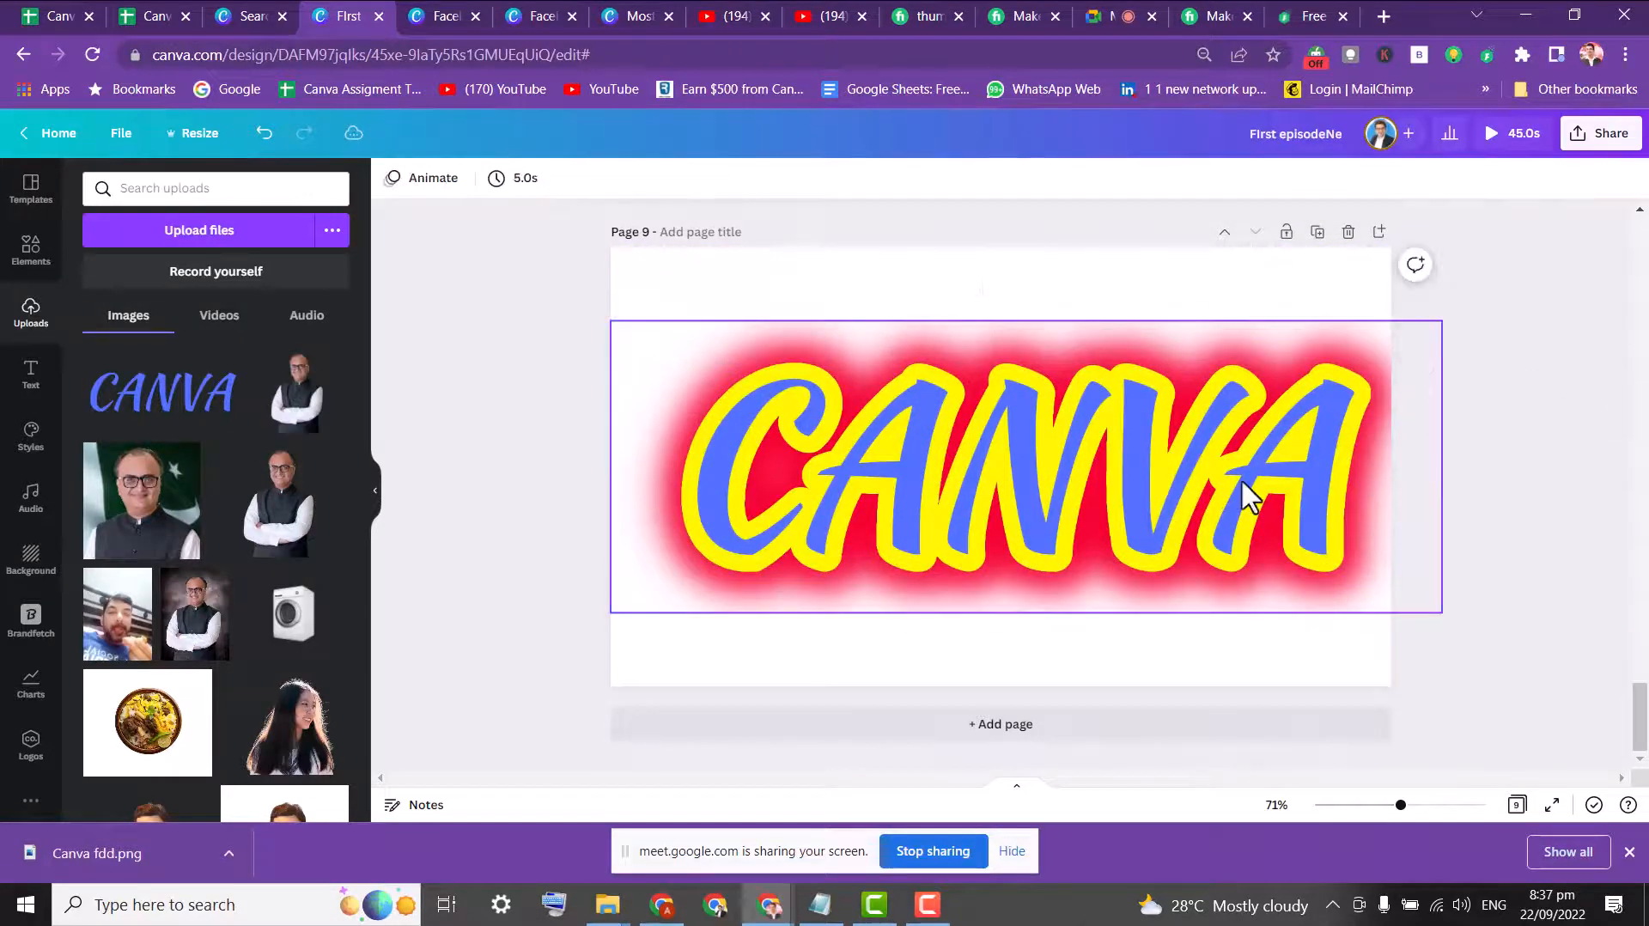
drag(1251, 478, 1218, 471)
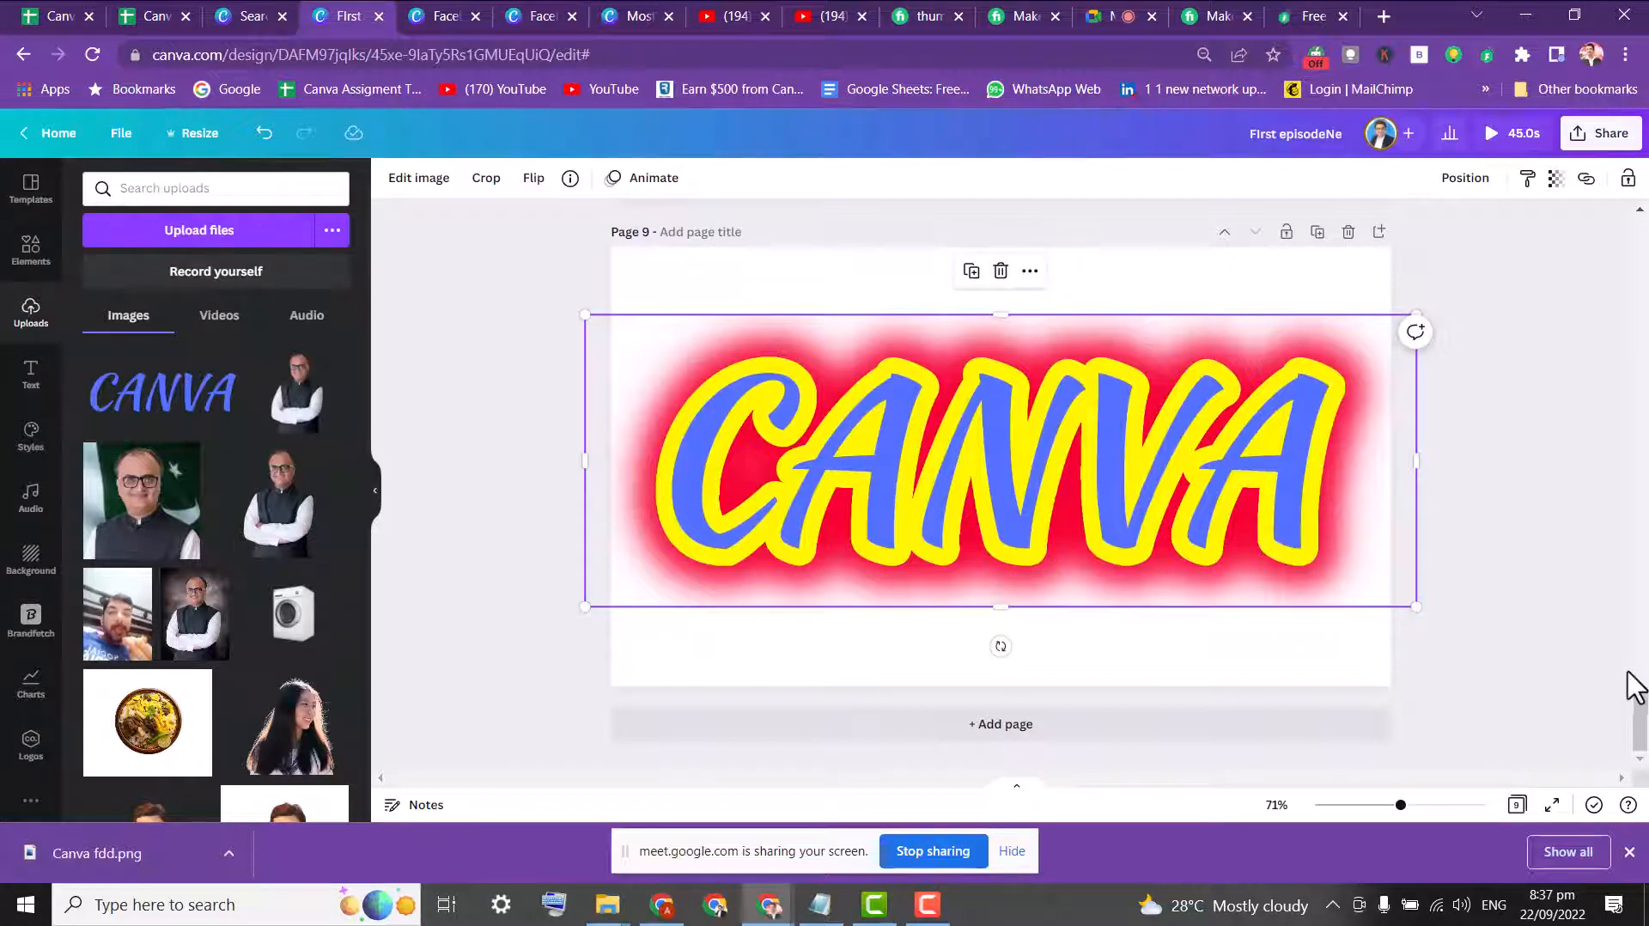
- Paste a copy of the glowing CANVA image onto page 7 and shrink it to fit over the black $5 box
drag(1634, 687, 1633, 606)
click(651, 515)
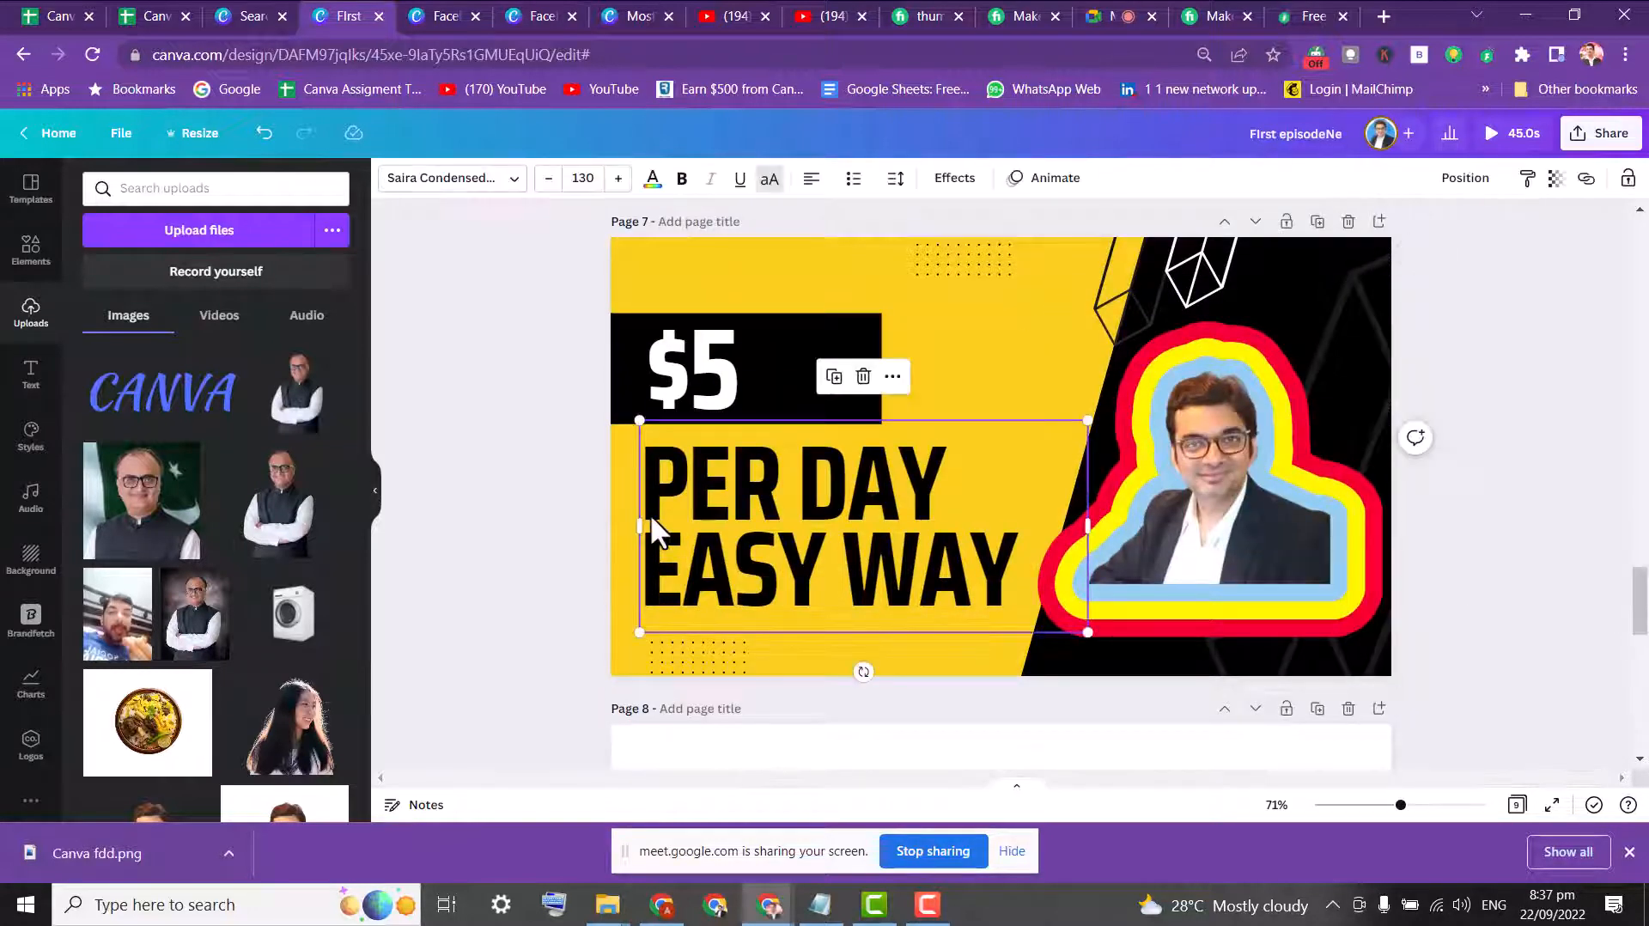
key(ctrl+v)
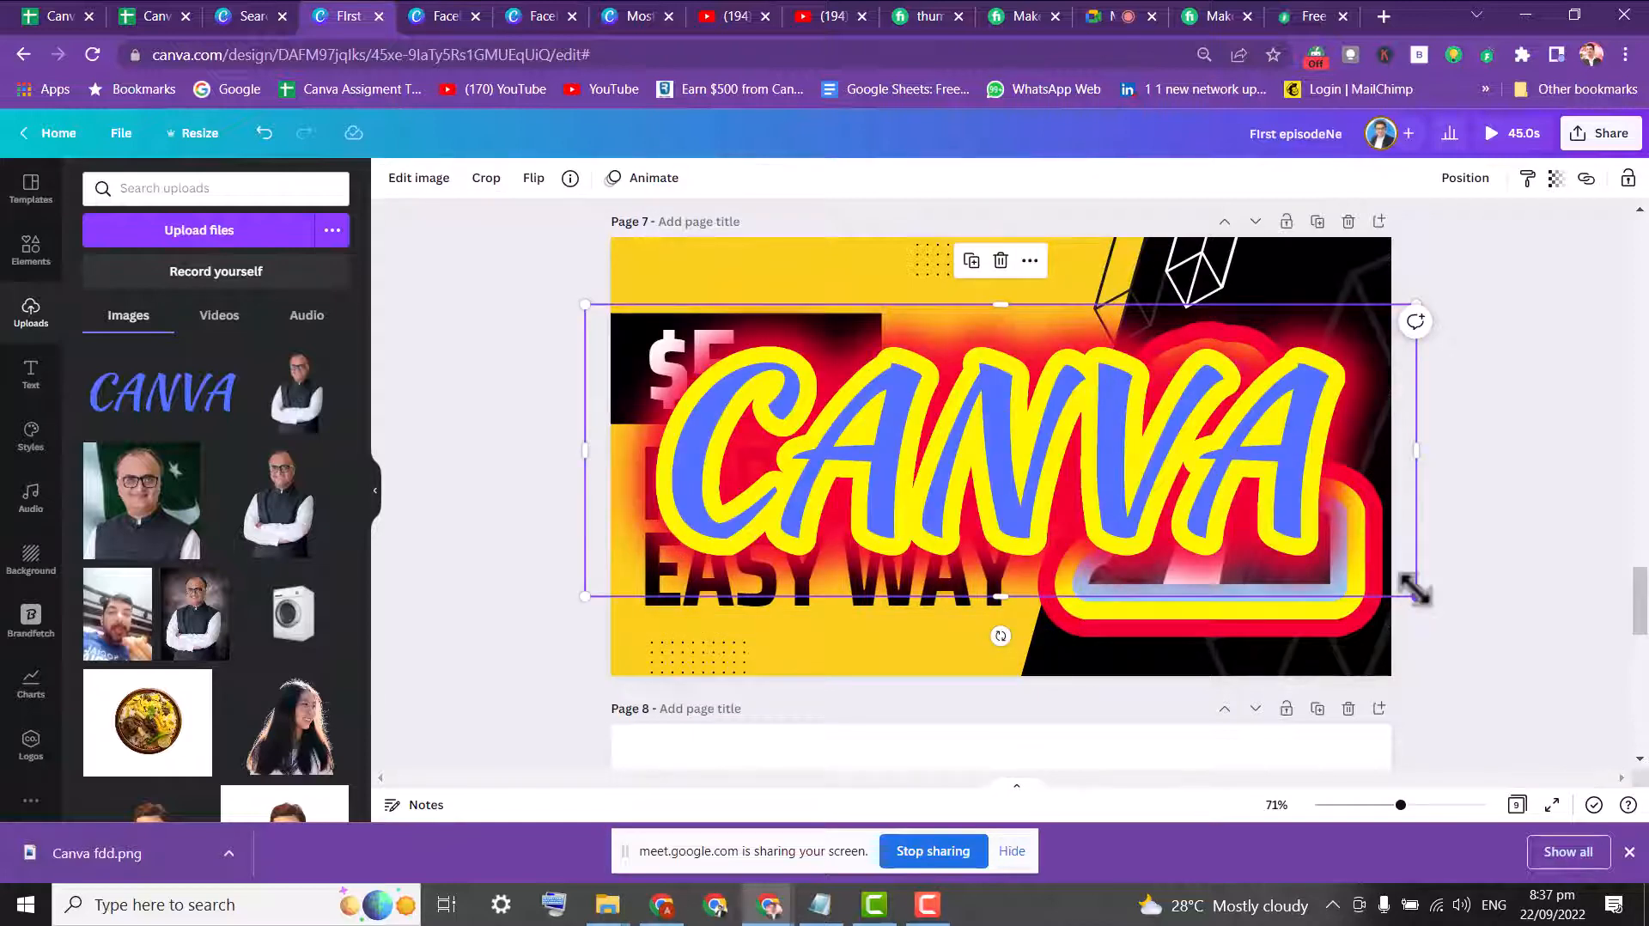
drag(1414, 592, 885, 421)
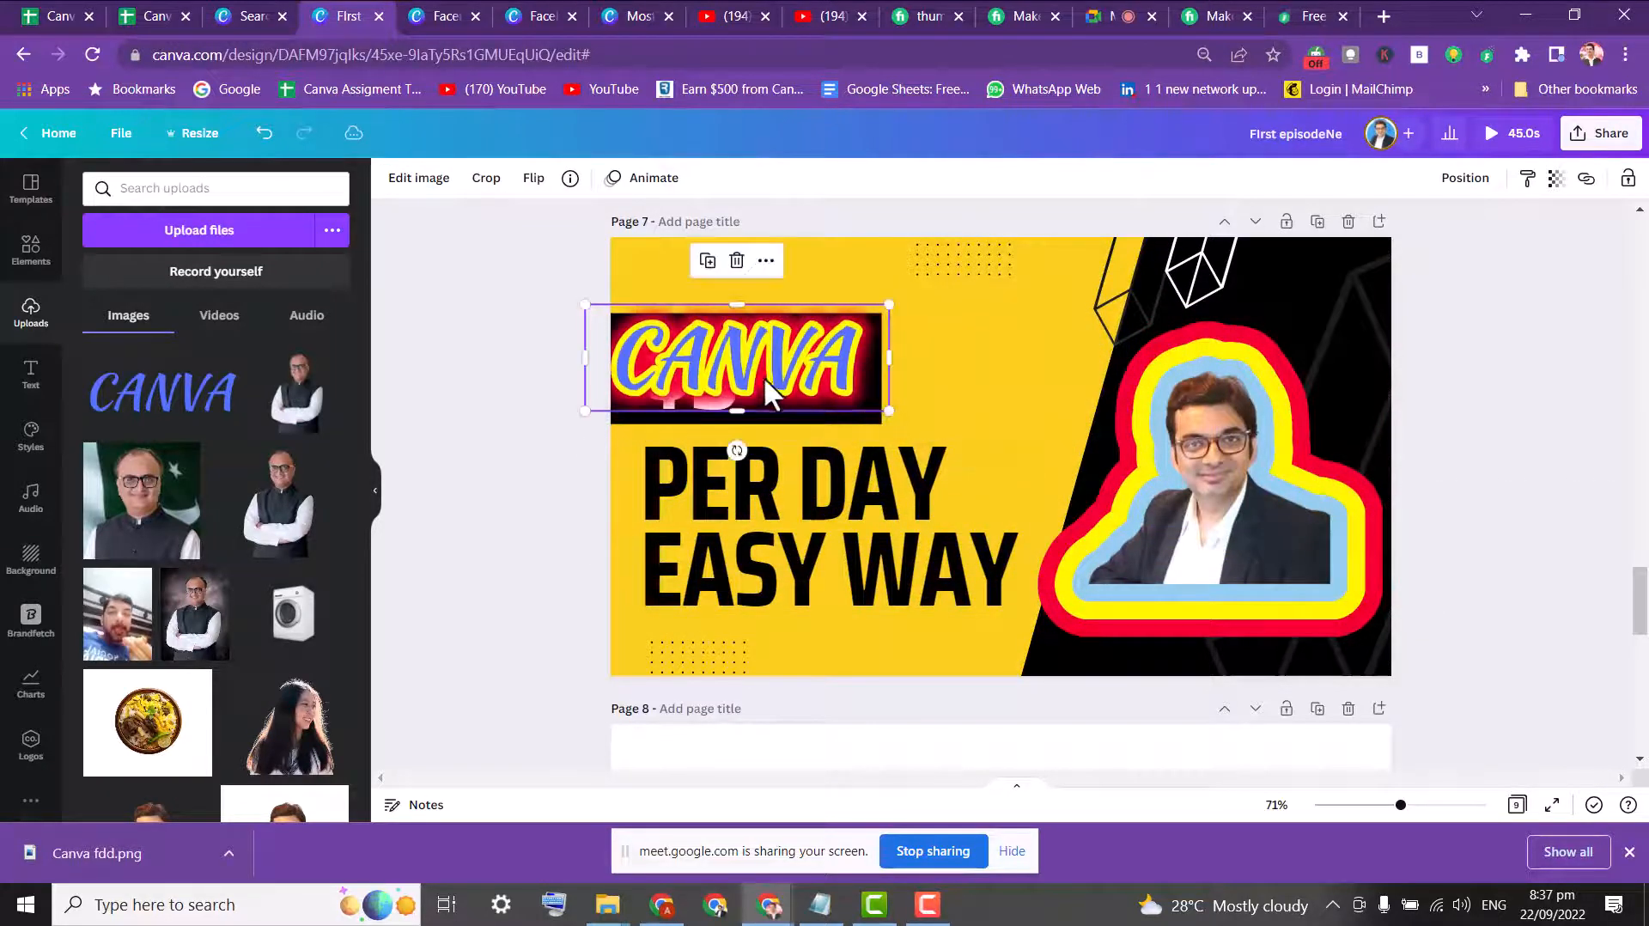
- Move the glowing CANVA image beside the $5 text on page 7 and enlarge it to about half the page width
drag(764, 382, 909, 387)
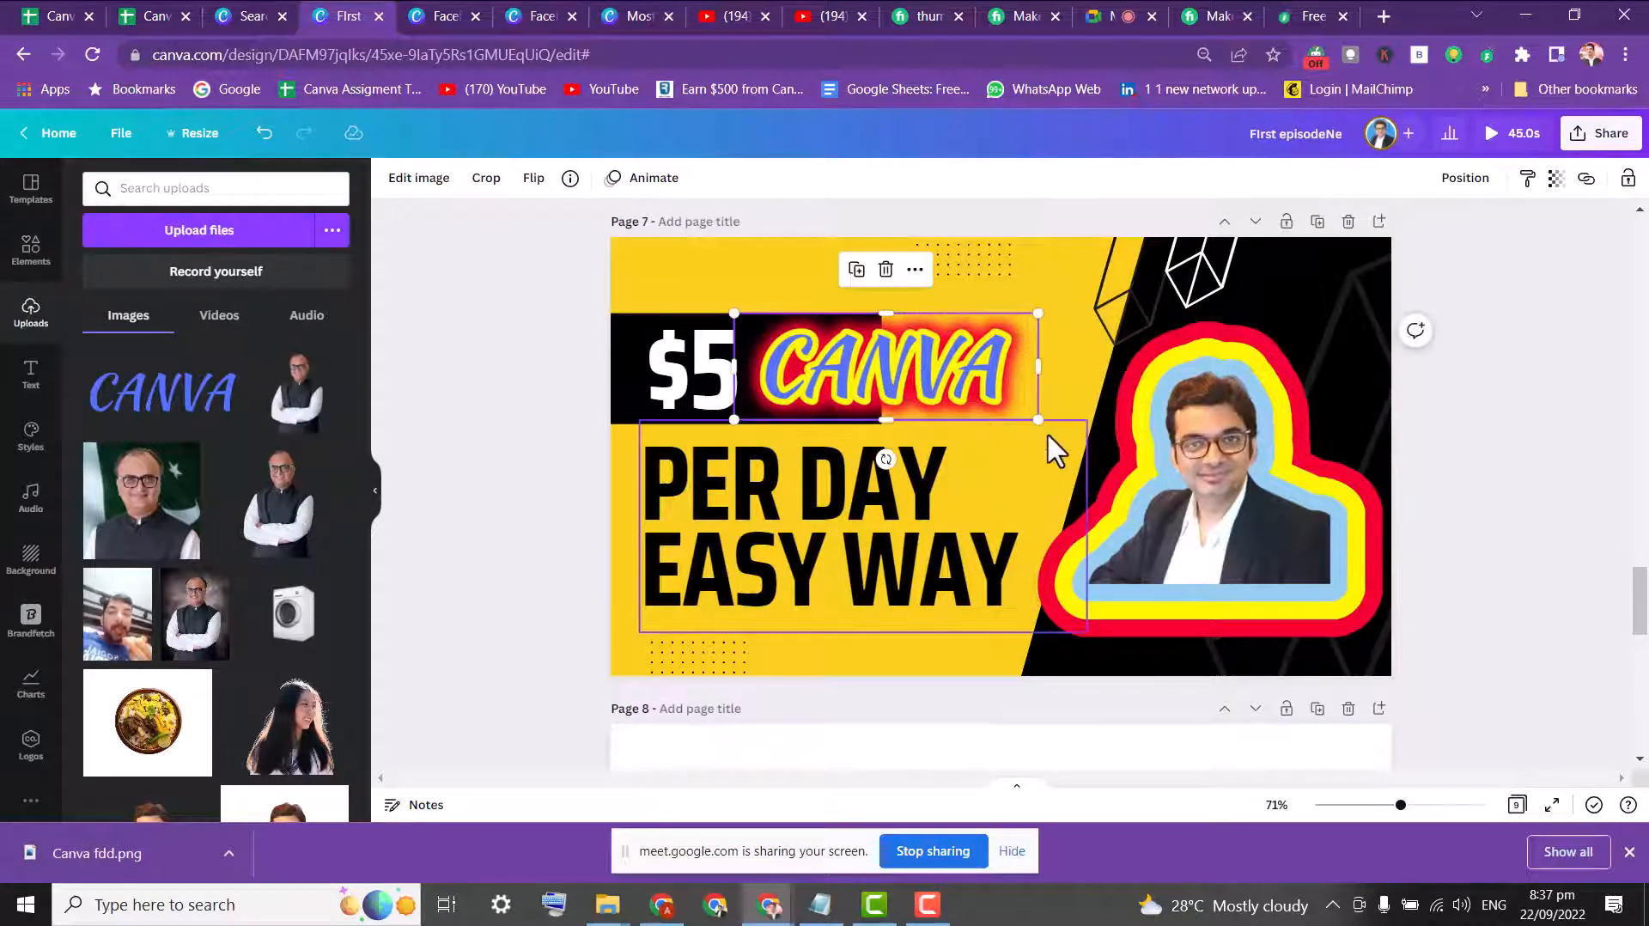
drag(1031, 419, 1301, 479)
drag(1117, 410, 927, 356)
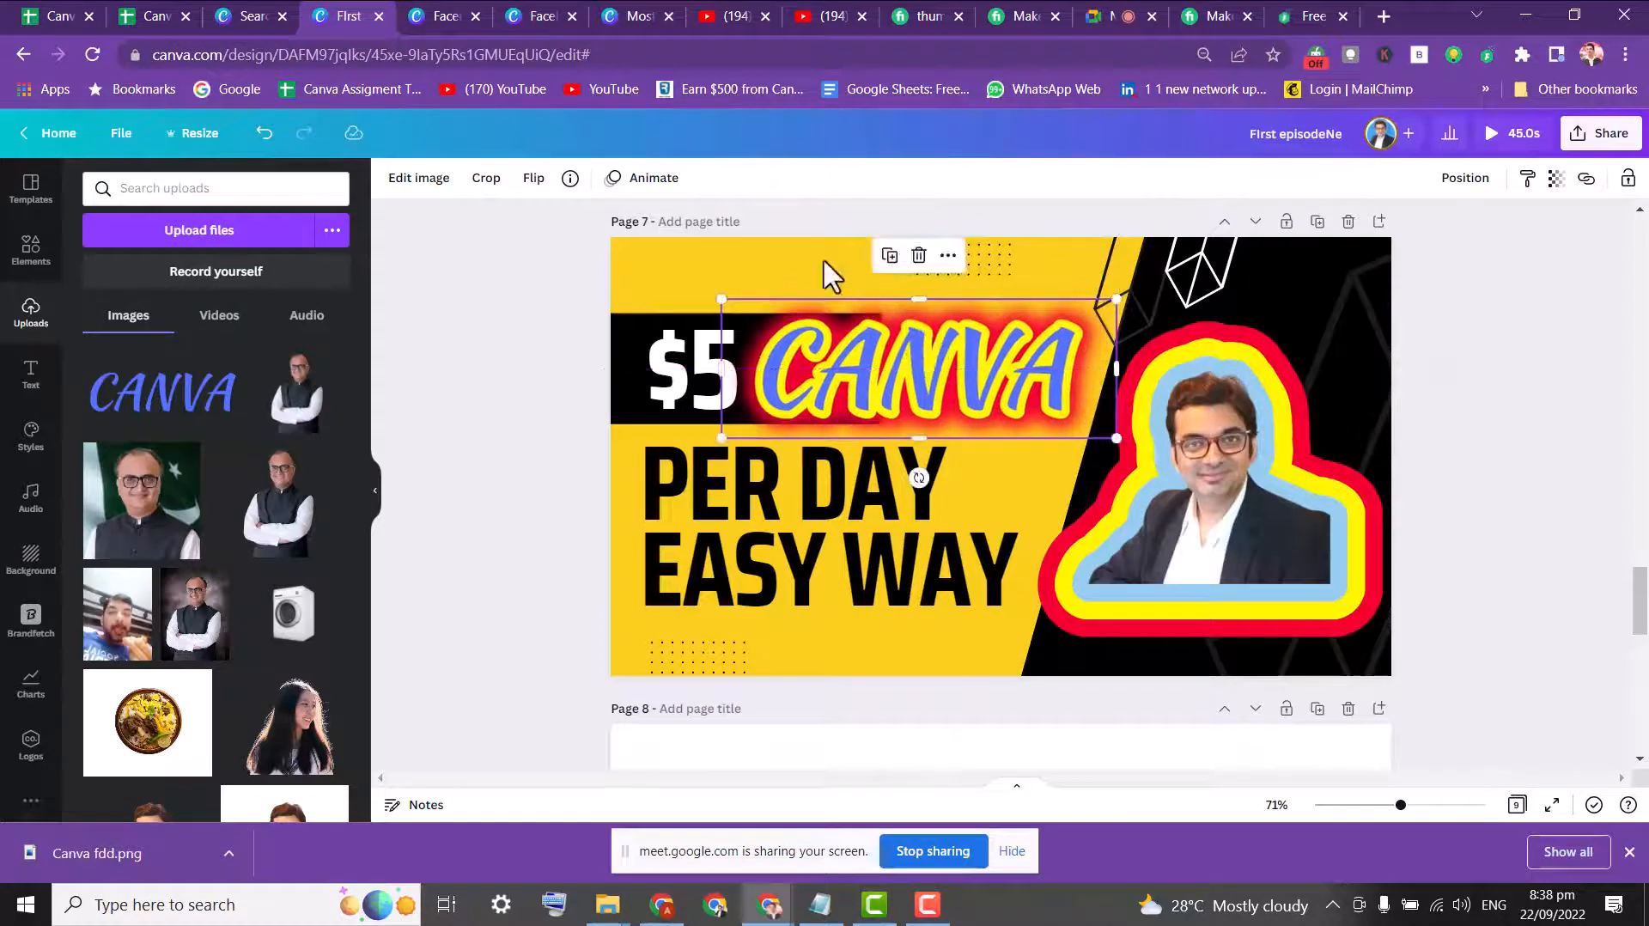
click(398, 345)
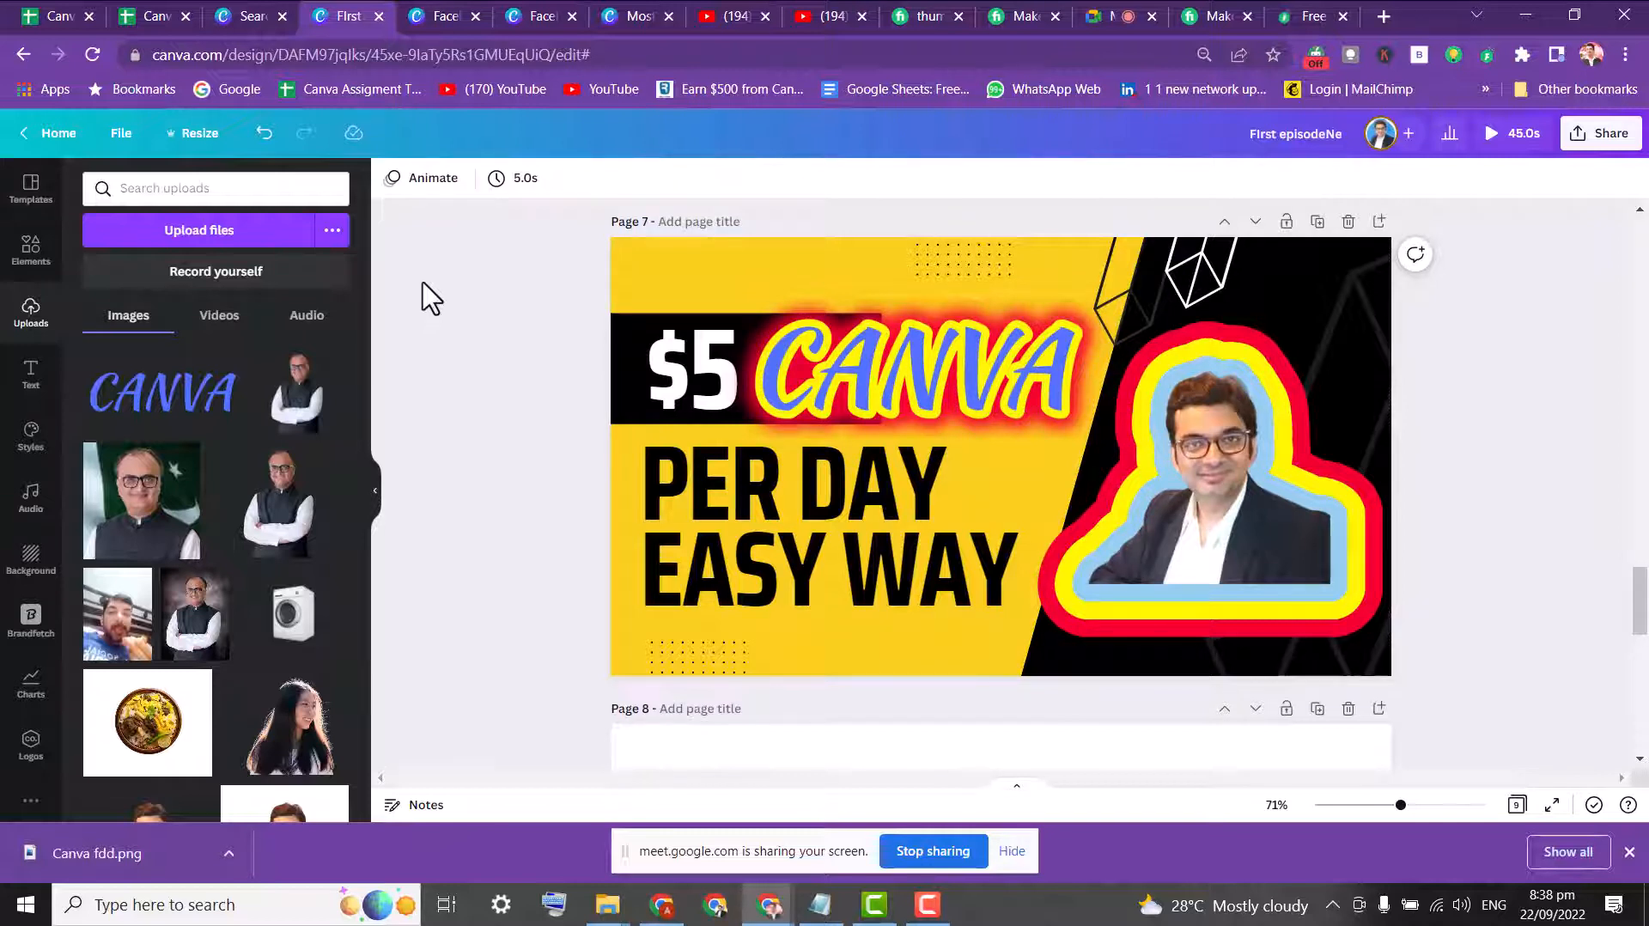
- Copy the view-only link of the thumbnail design from its sharing options
click(1606, 136)
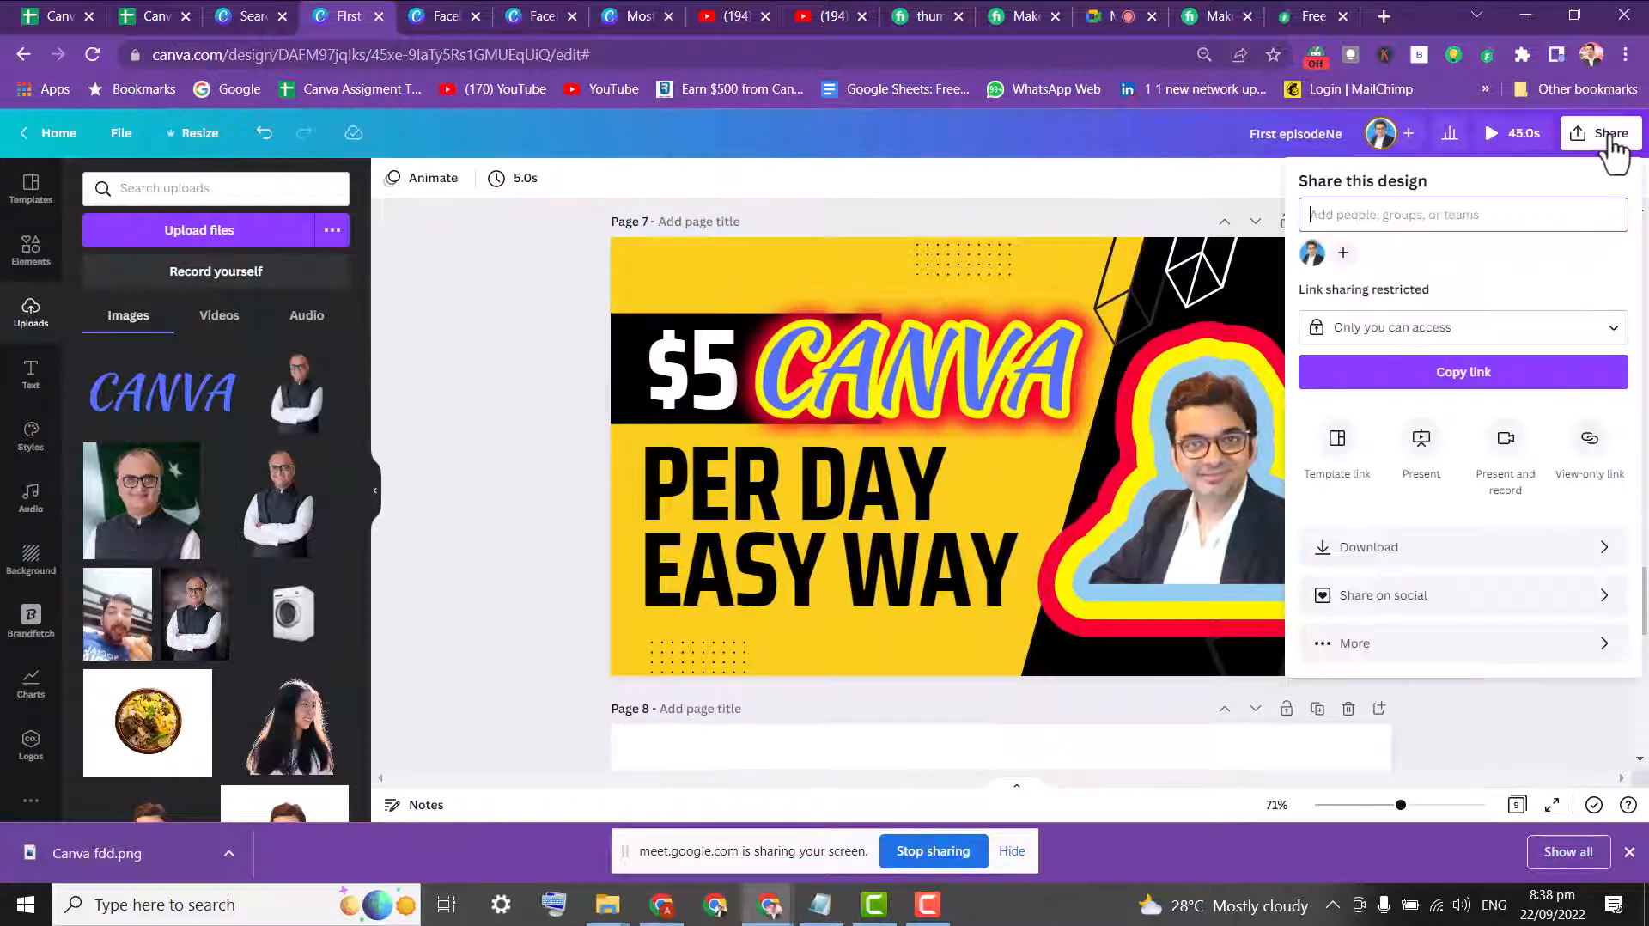
click(1590, 440)
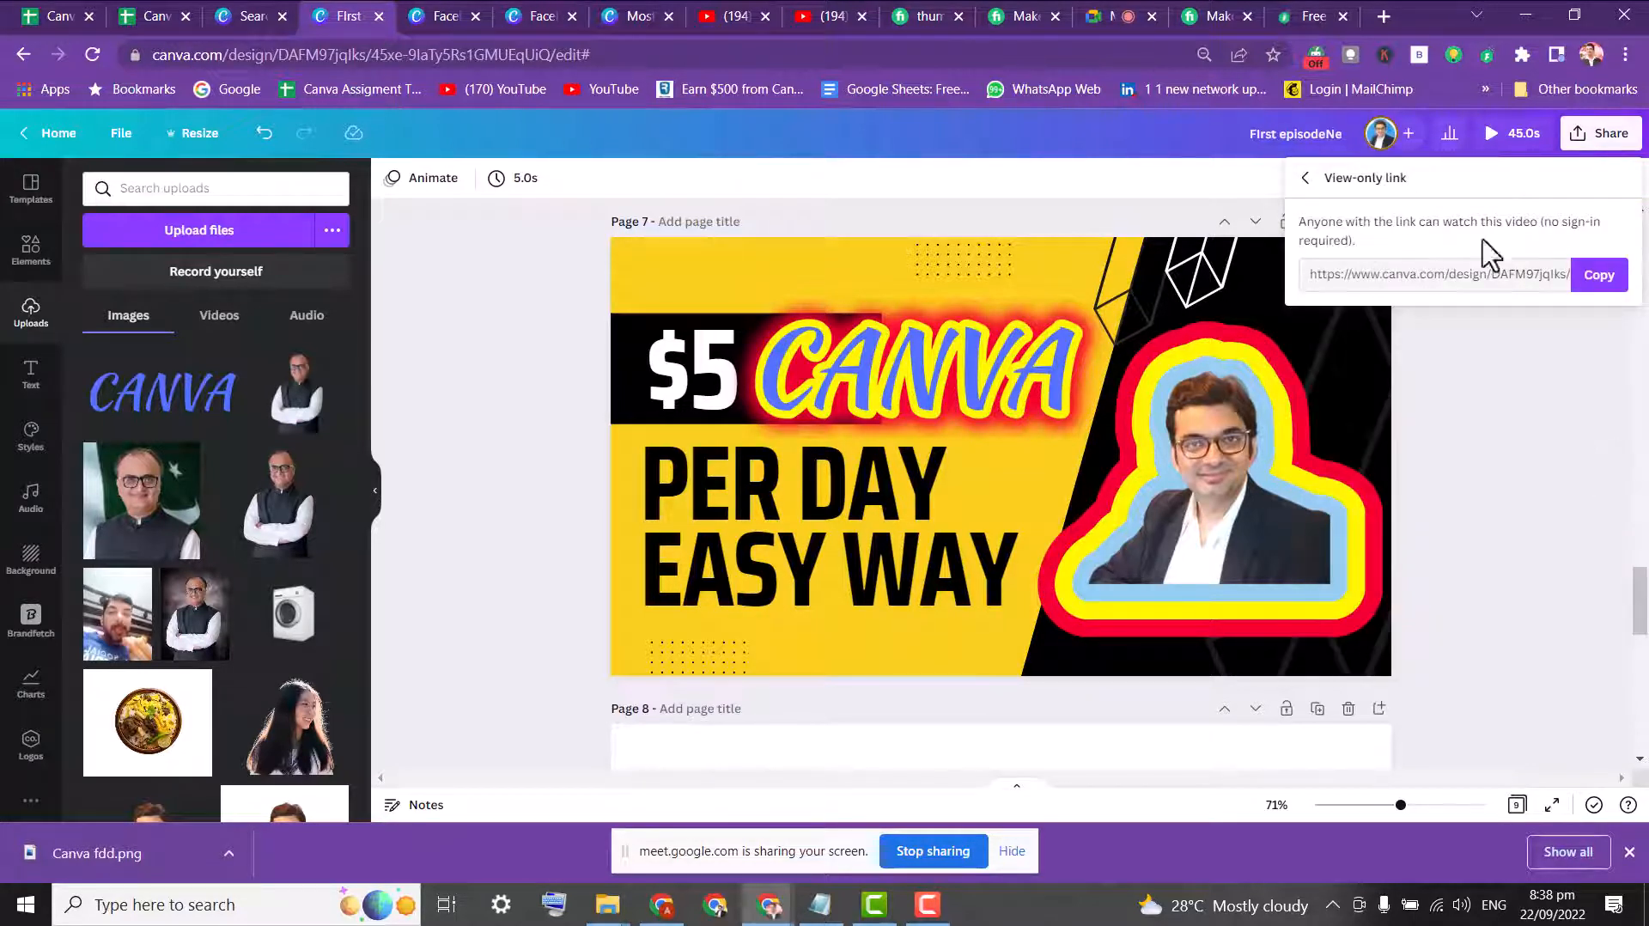
click(1600, 279)
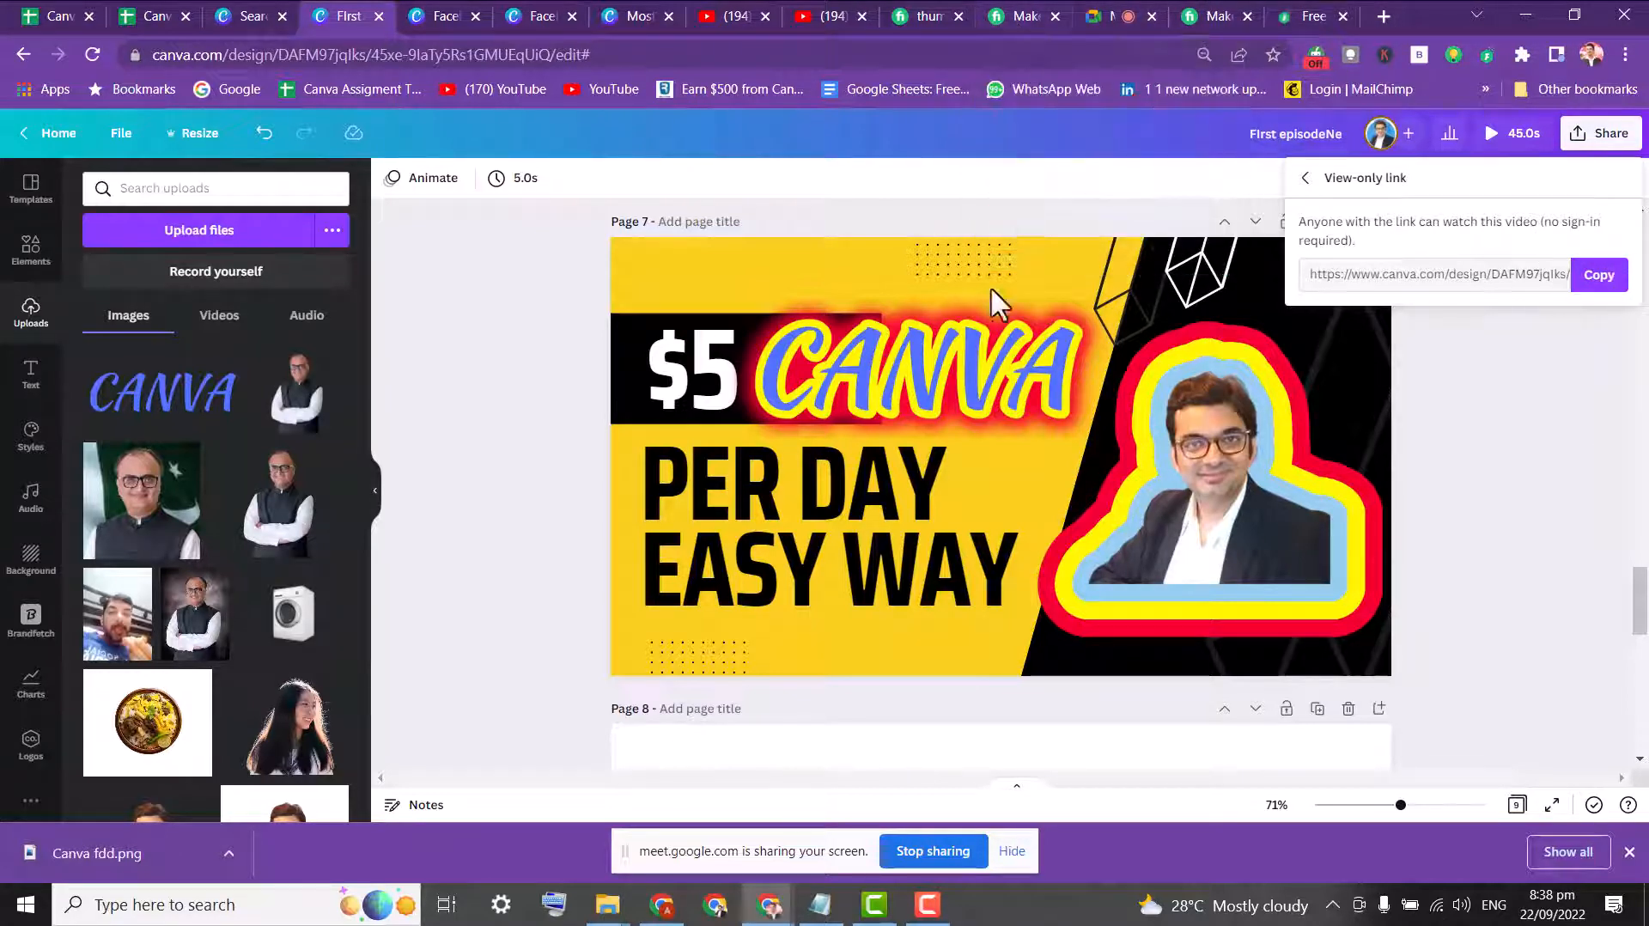
drag(1640, 597, 1645, 247)
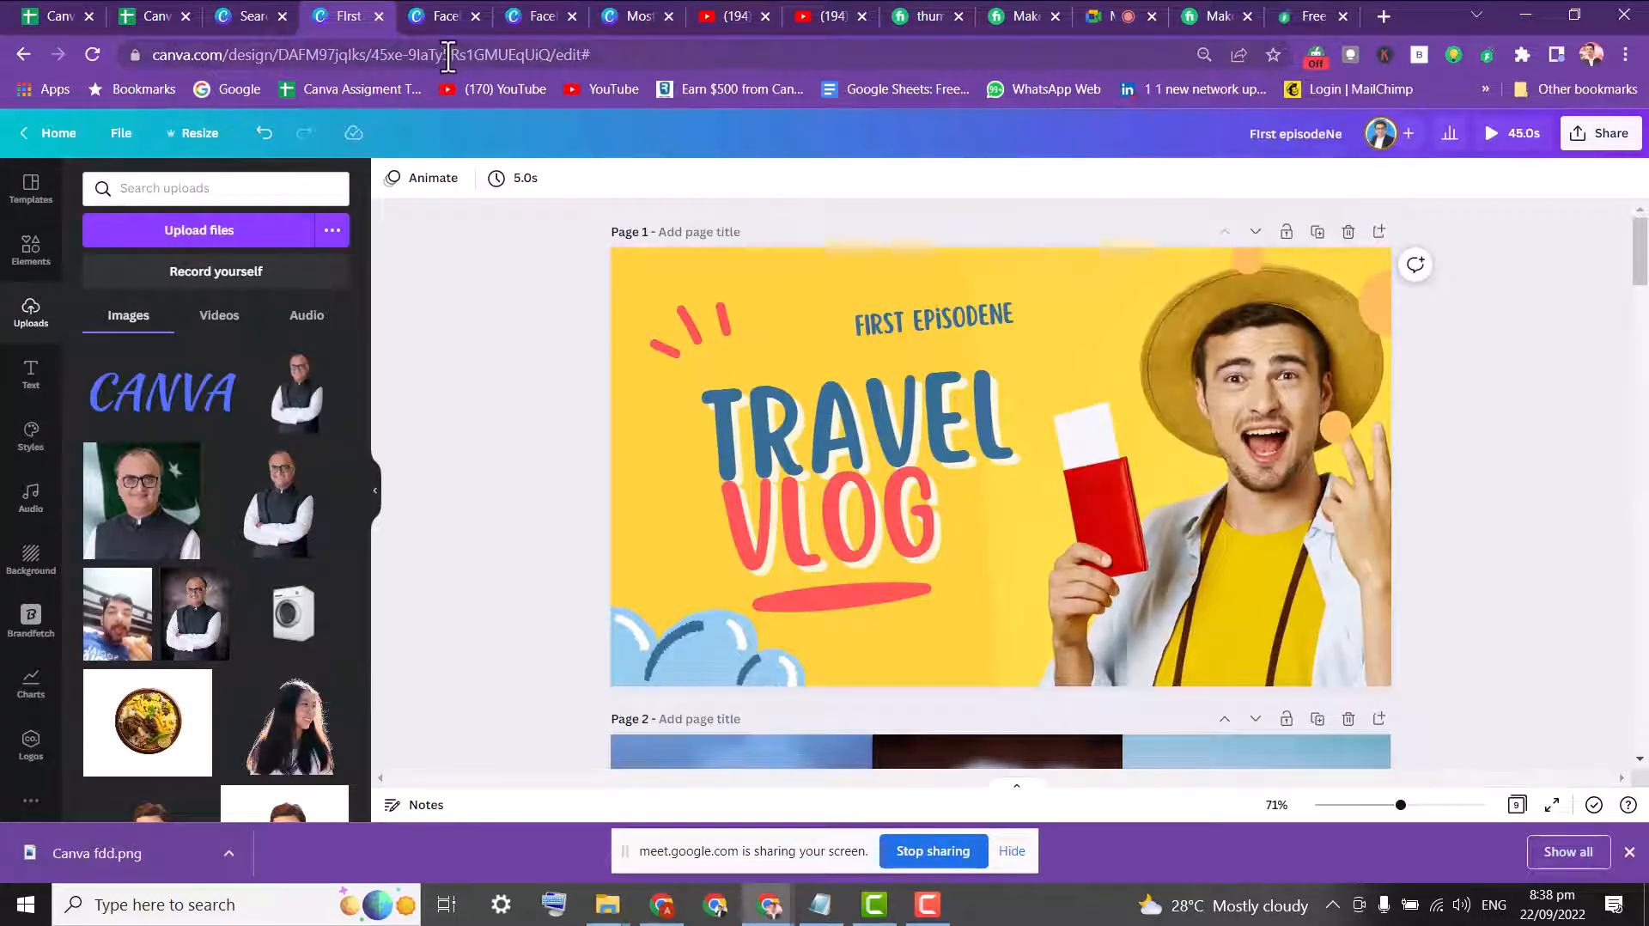
- Switch to the Canva Assigment TTS Class Sheets spreadsheet and paste the design link into cell D10 of the 22-09-2022 Assignment sheet
click(155, 19)
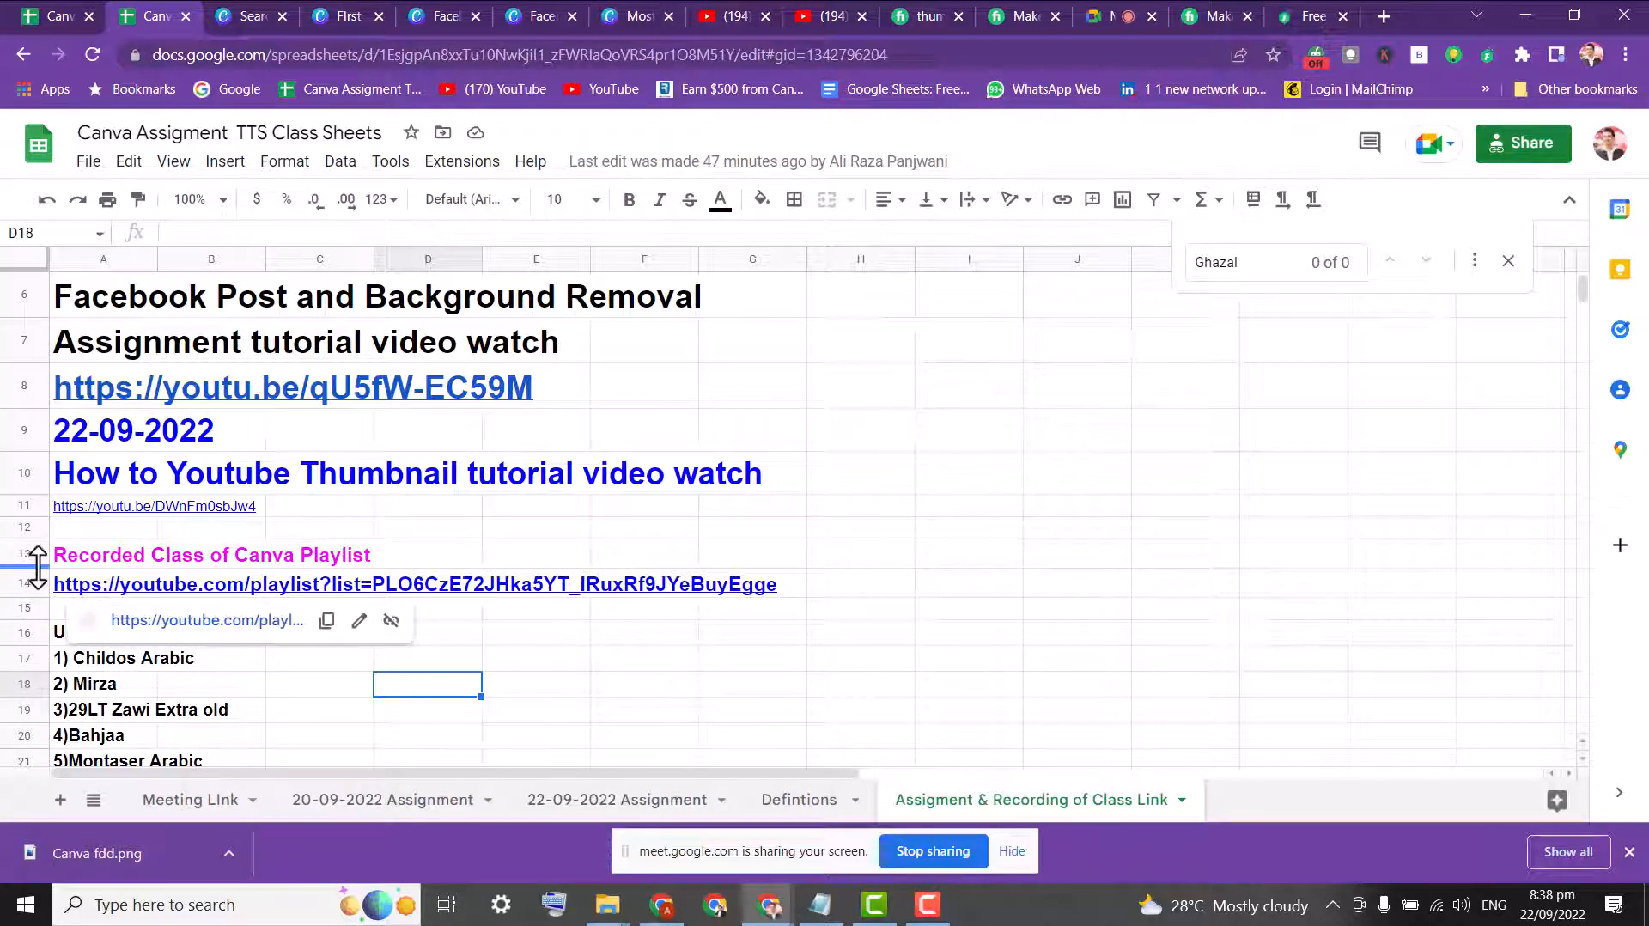
click(16, 581)
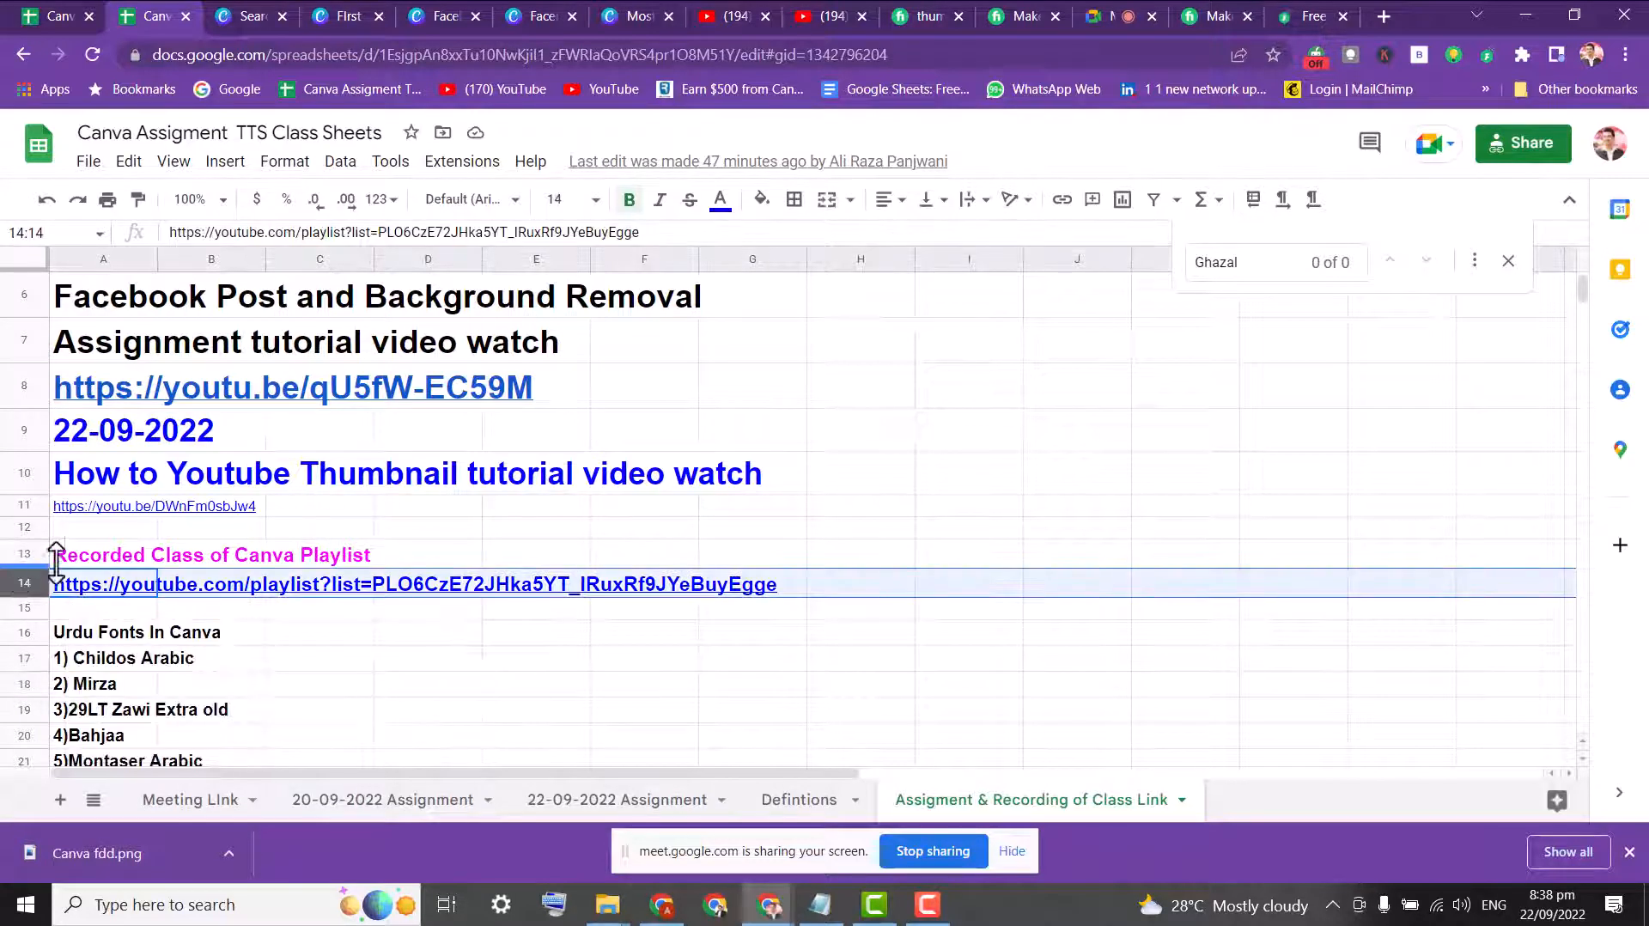
click(321, 800)
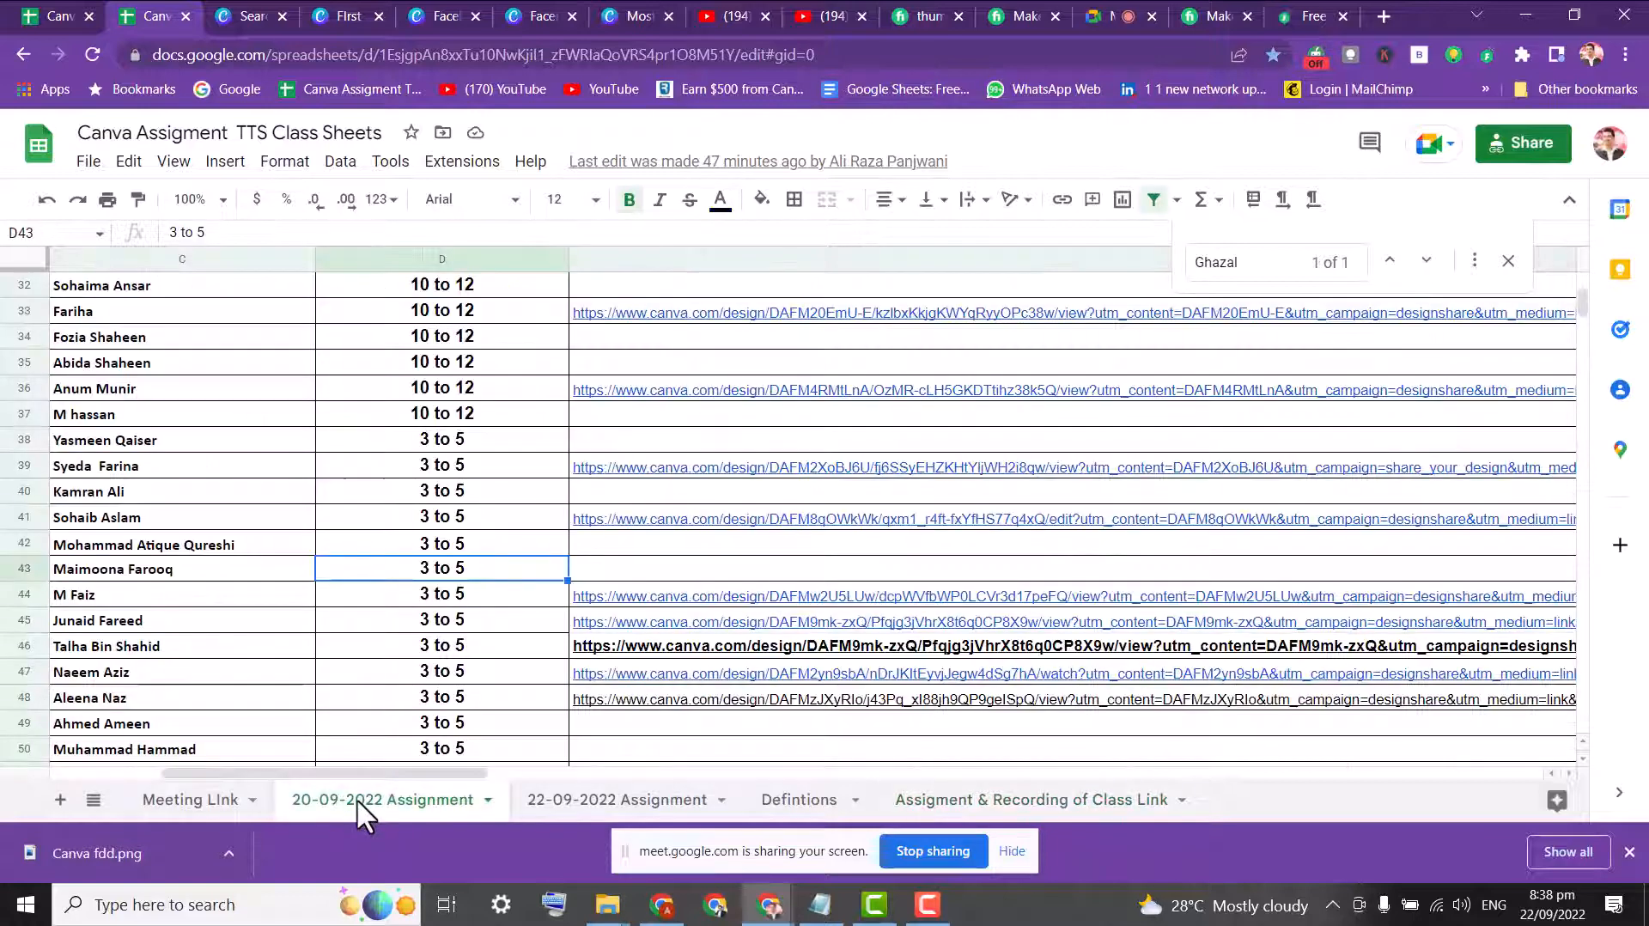
click(219, 805)
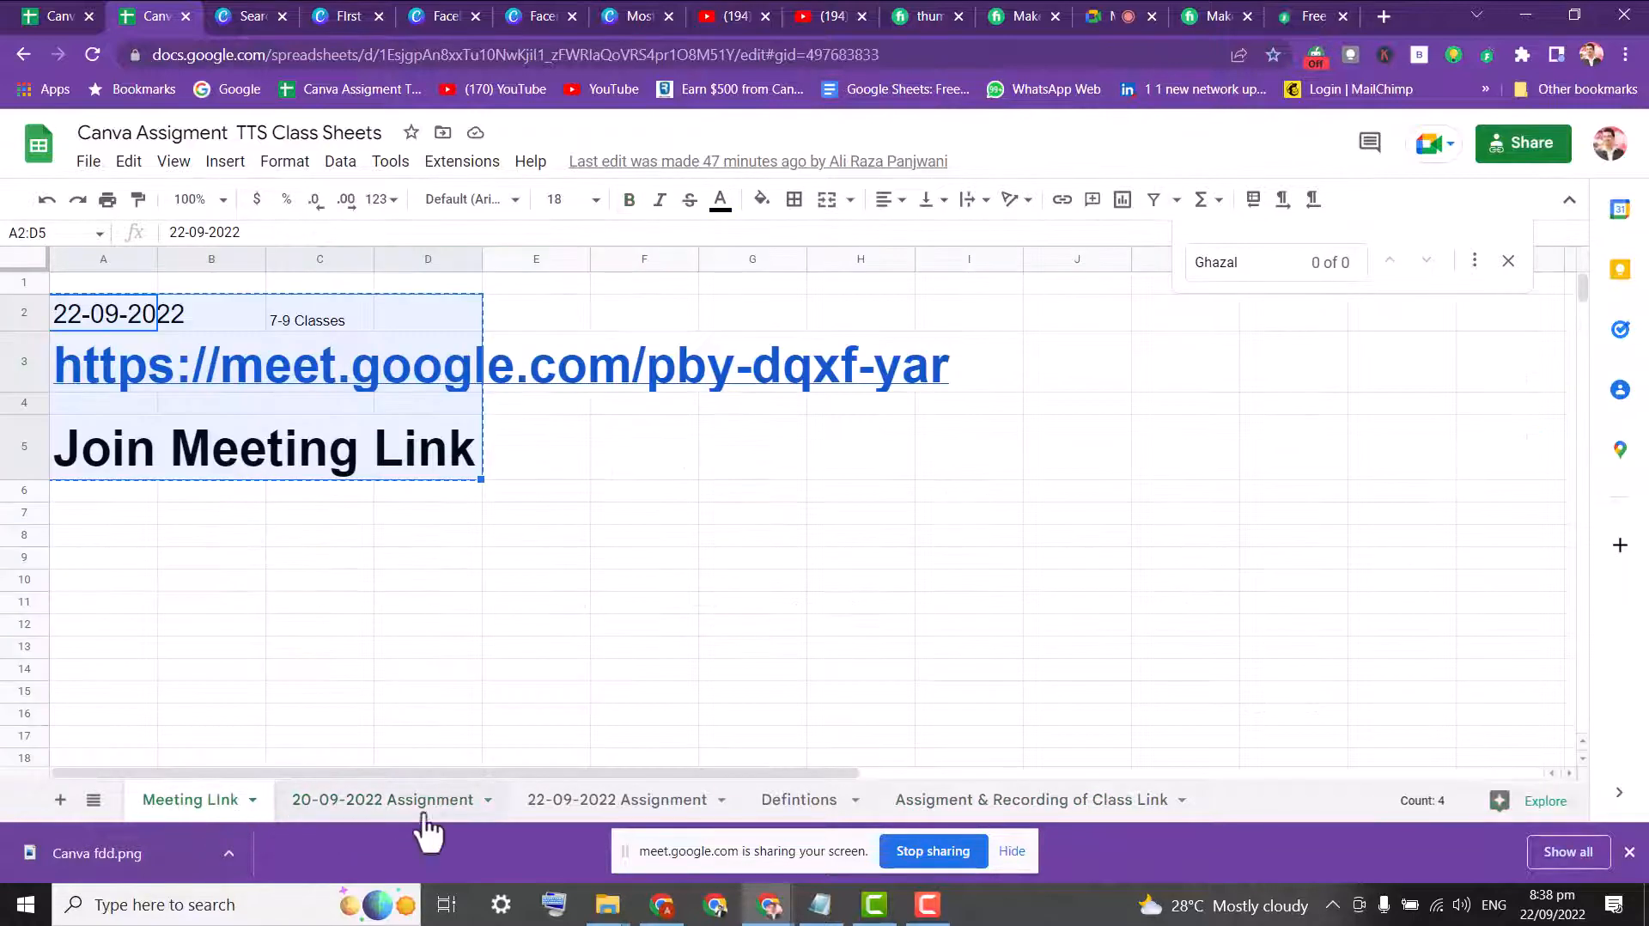
click(281, 603)
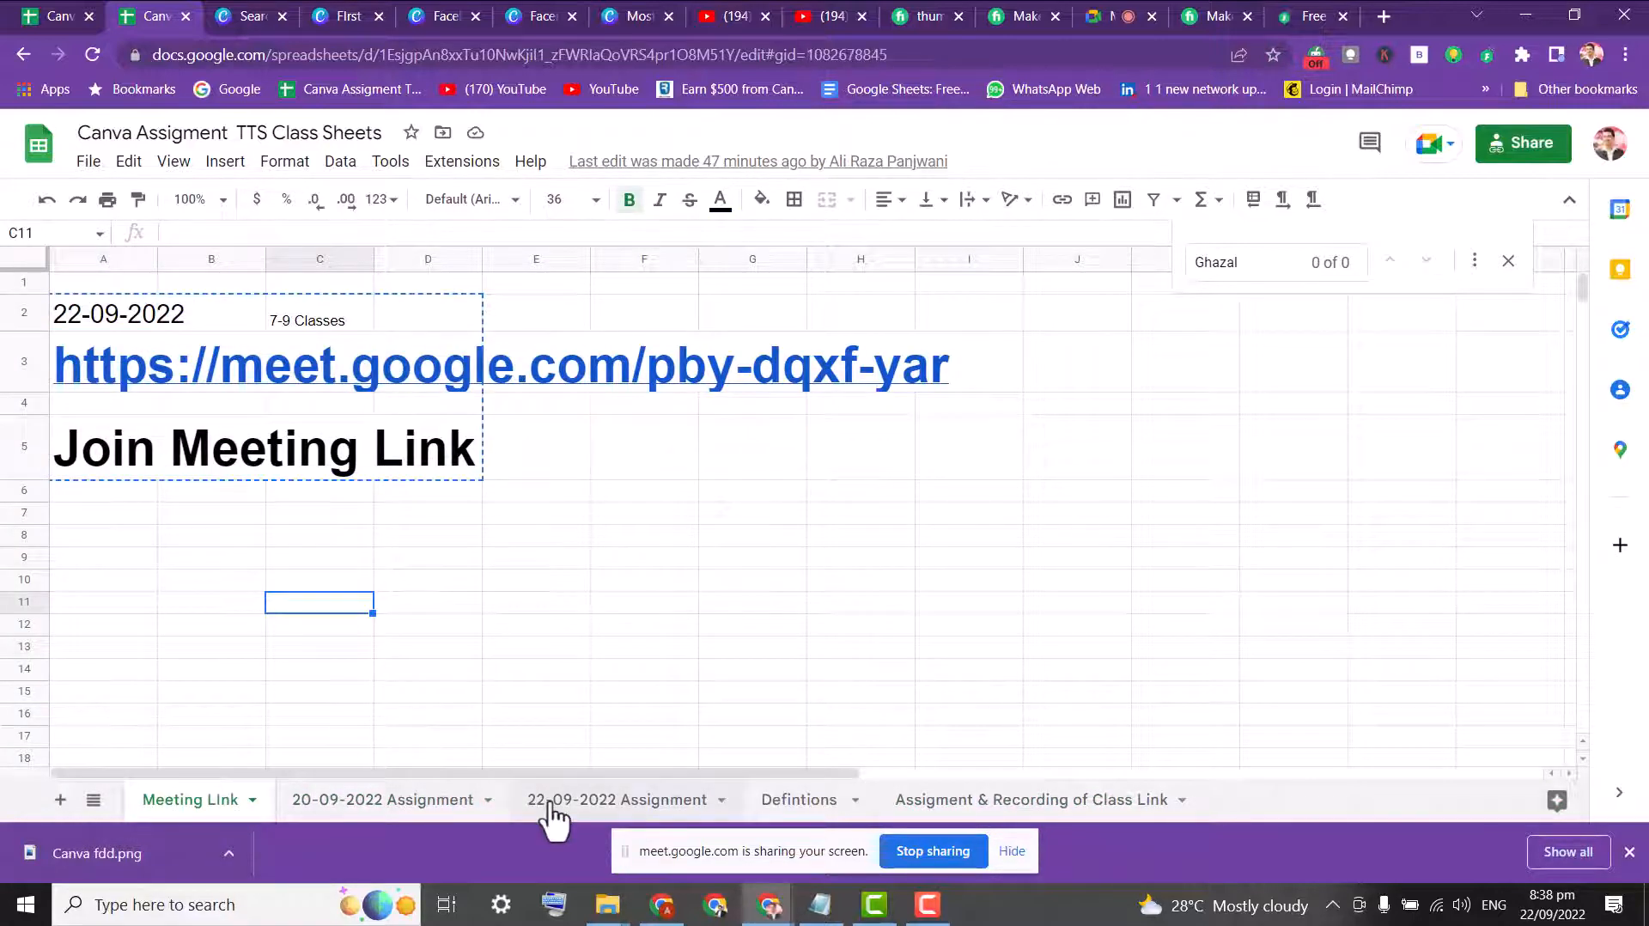
click(555, 808)
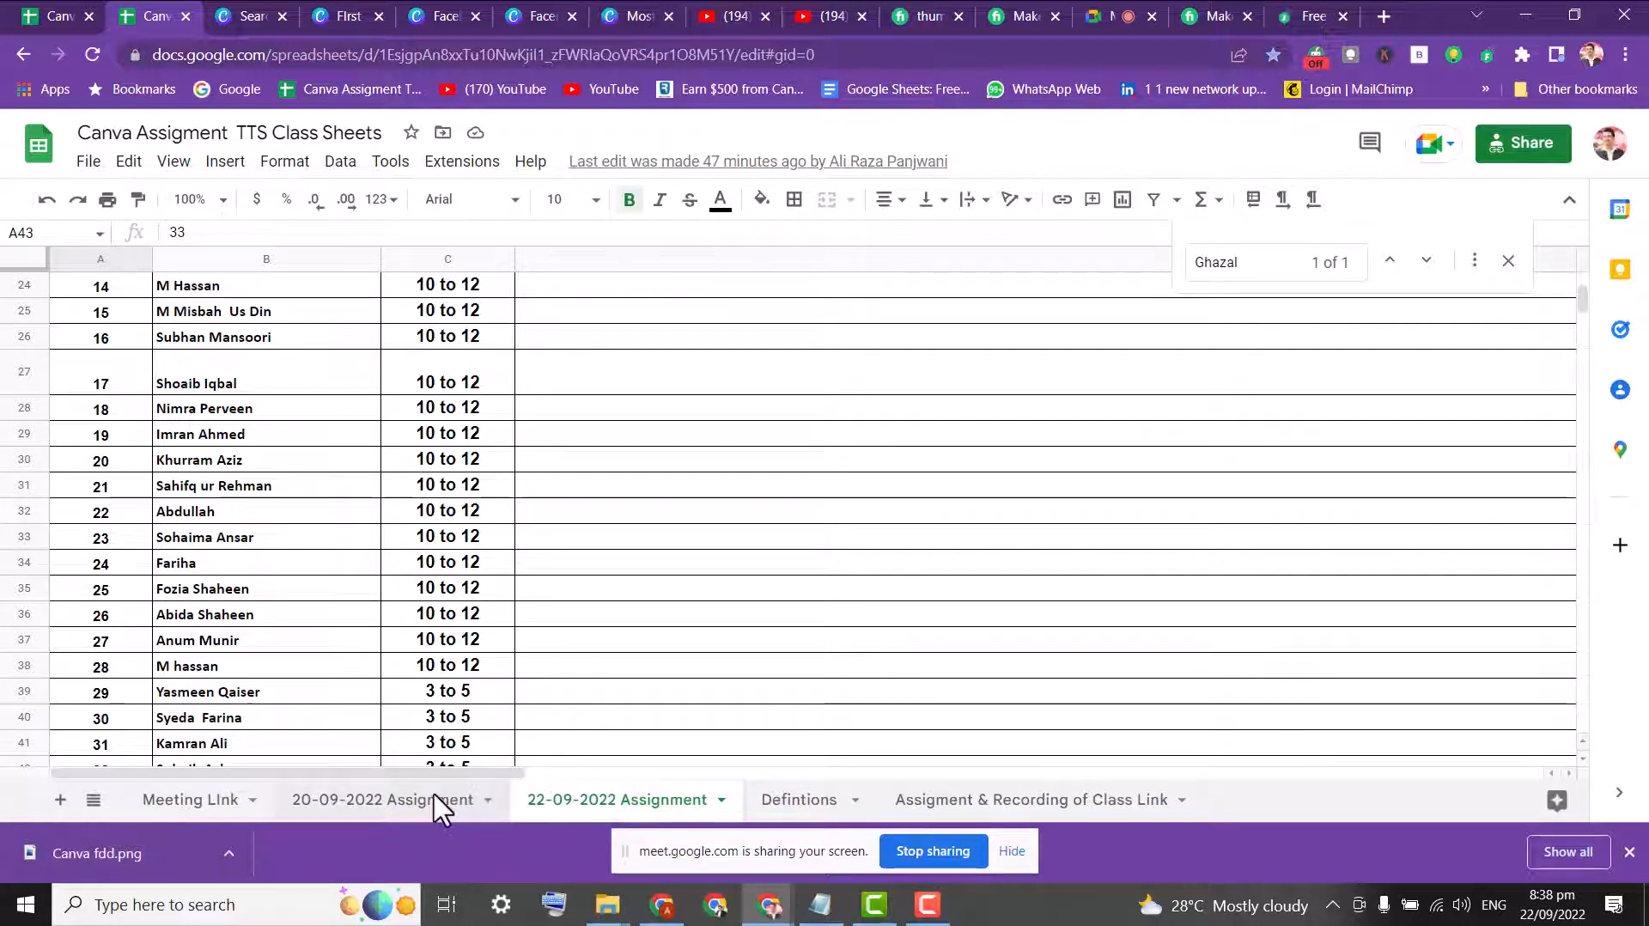
click(440, 807)
click(692, 794)
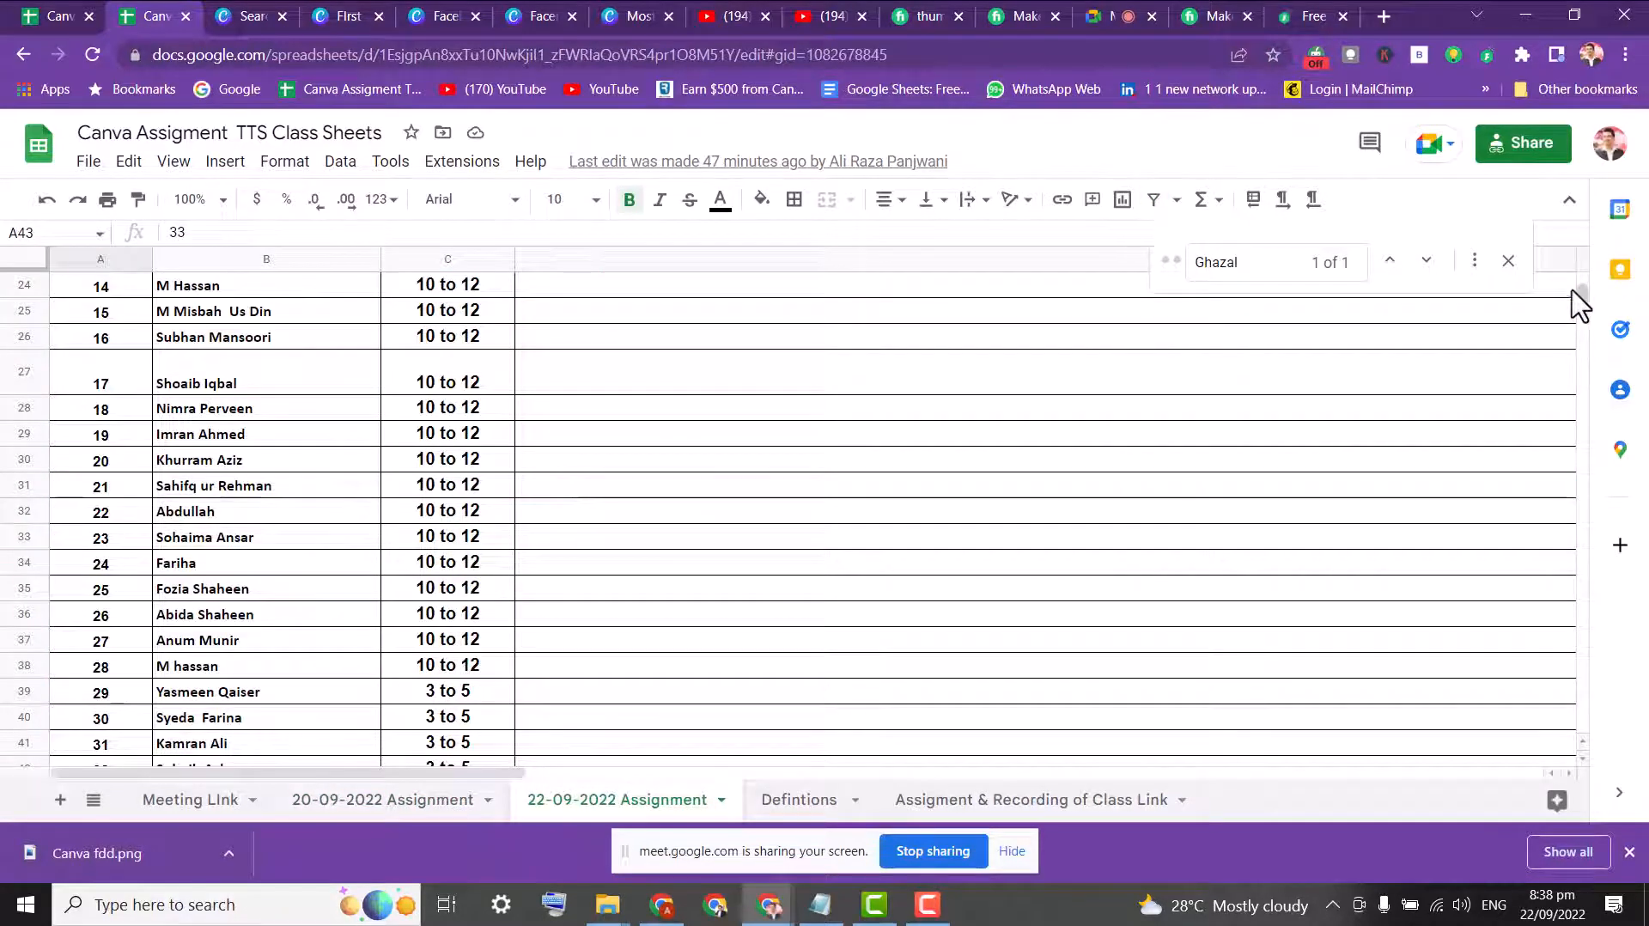
drag(1573, 290, 1588, 267)
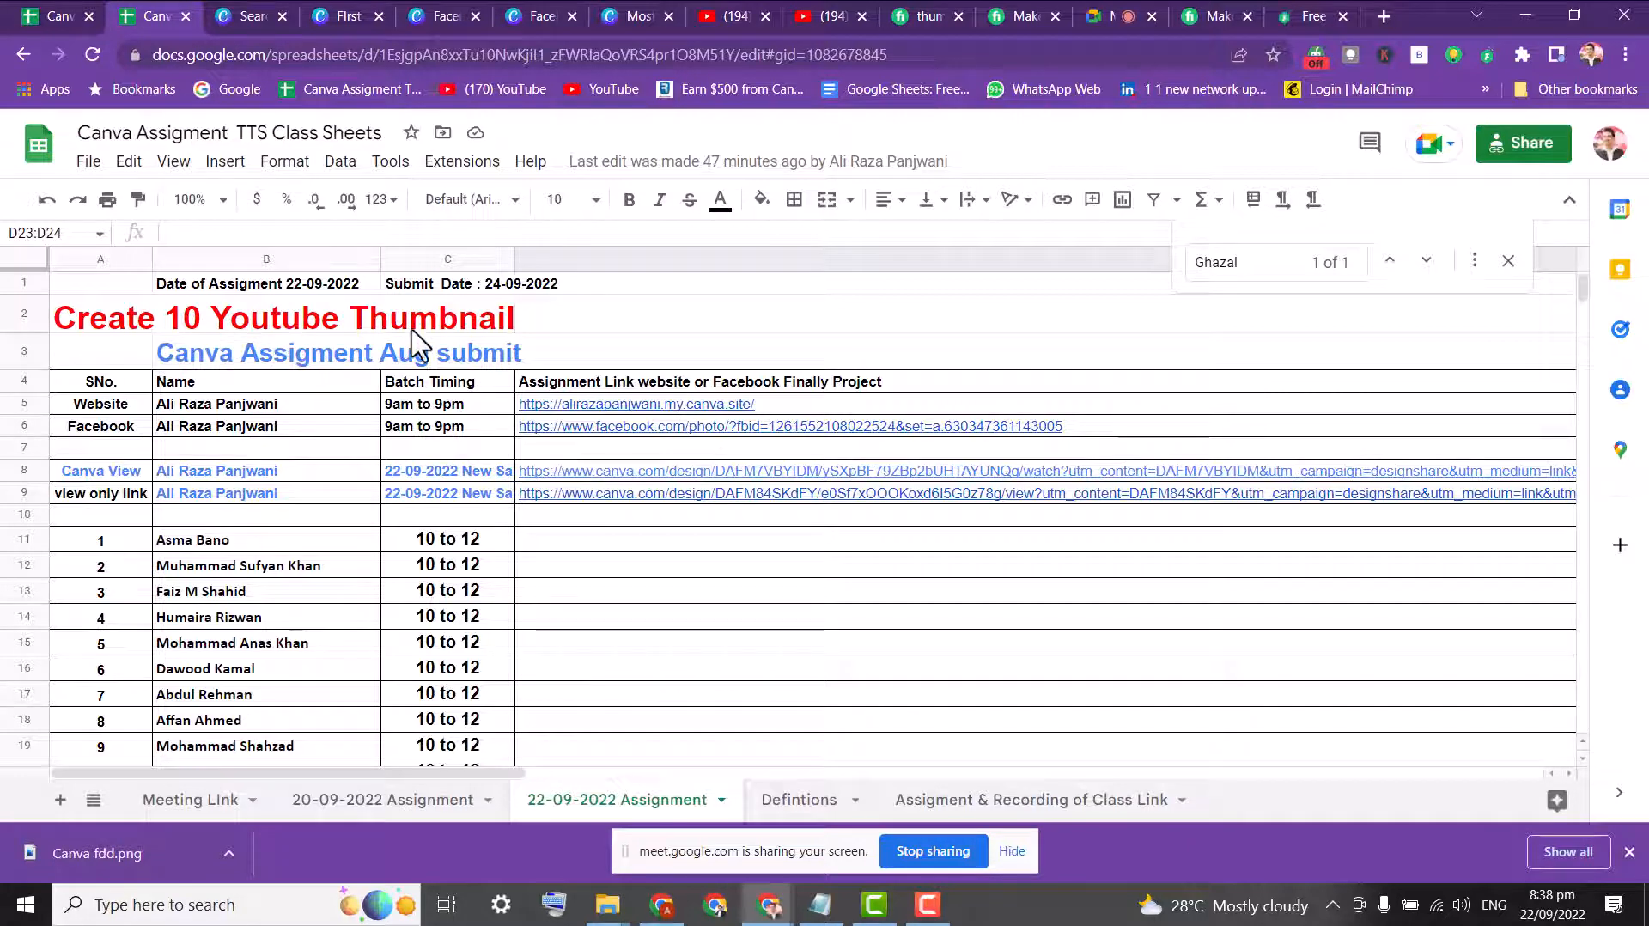
click(592, 515)
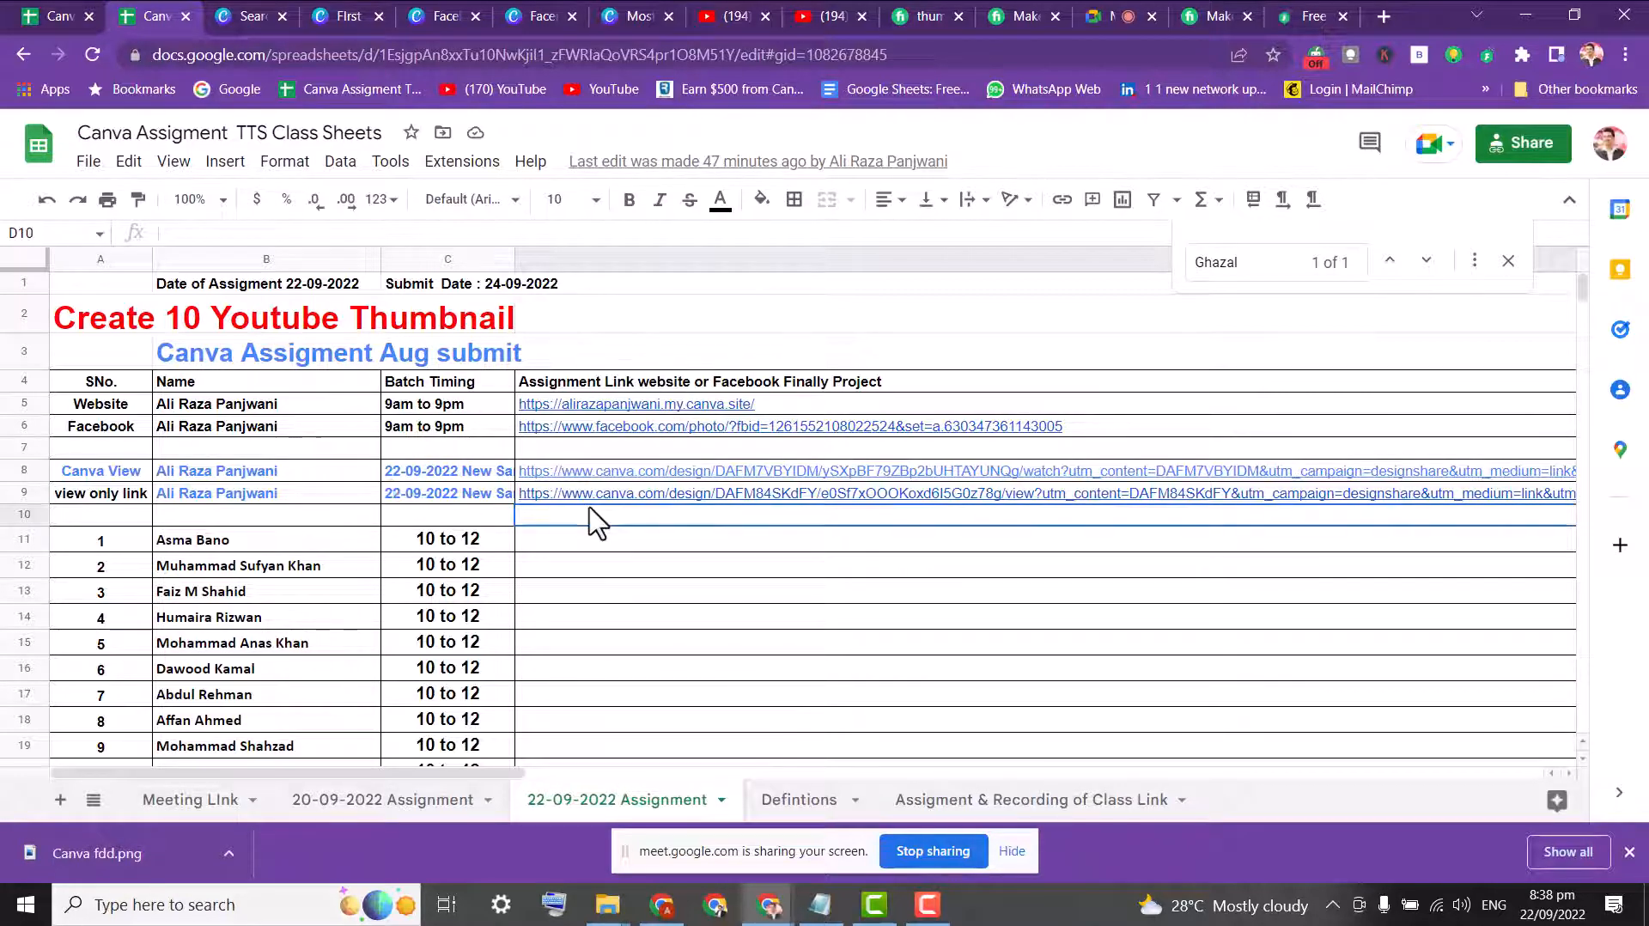
key(ctrl+v)
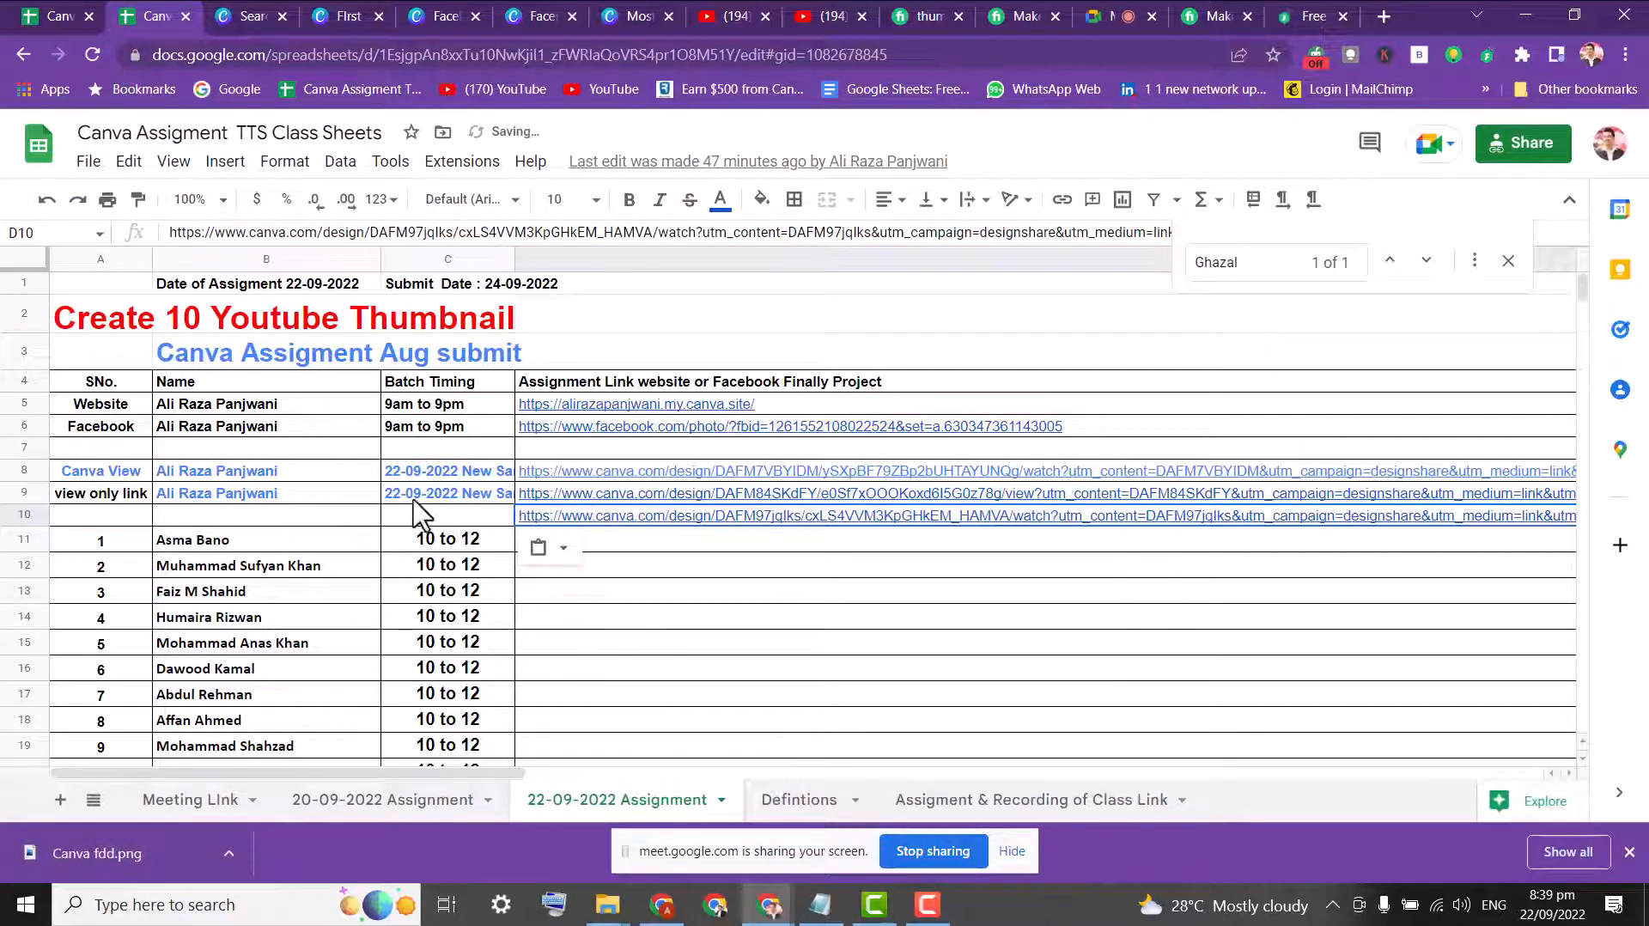
- Fill C10, B10 and A10 with the row 9 entries: 22-09-2022 New Sample, the instructor's name and view only link
click(425, 496)
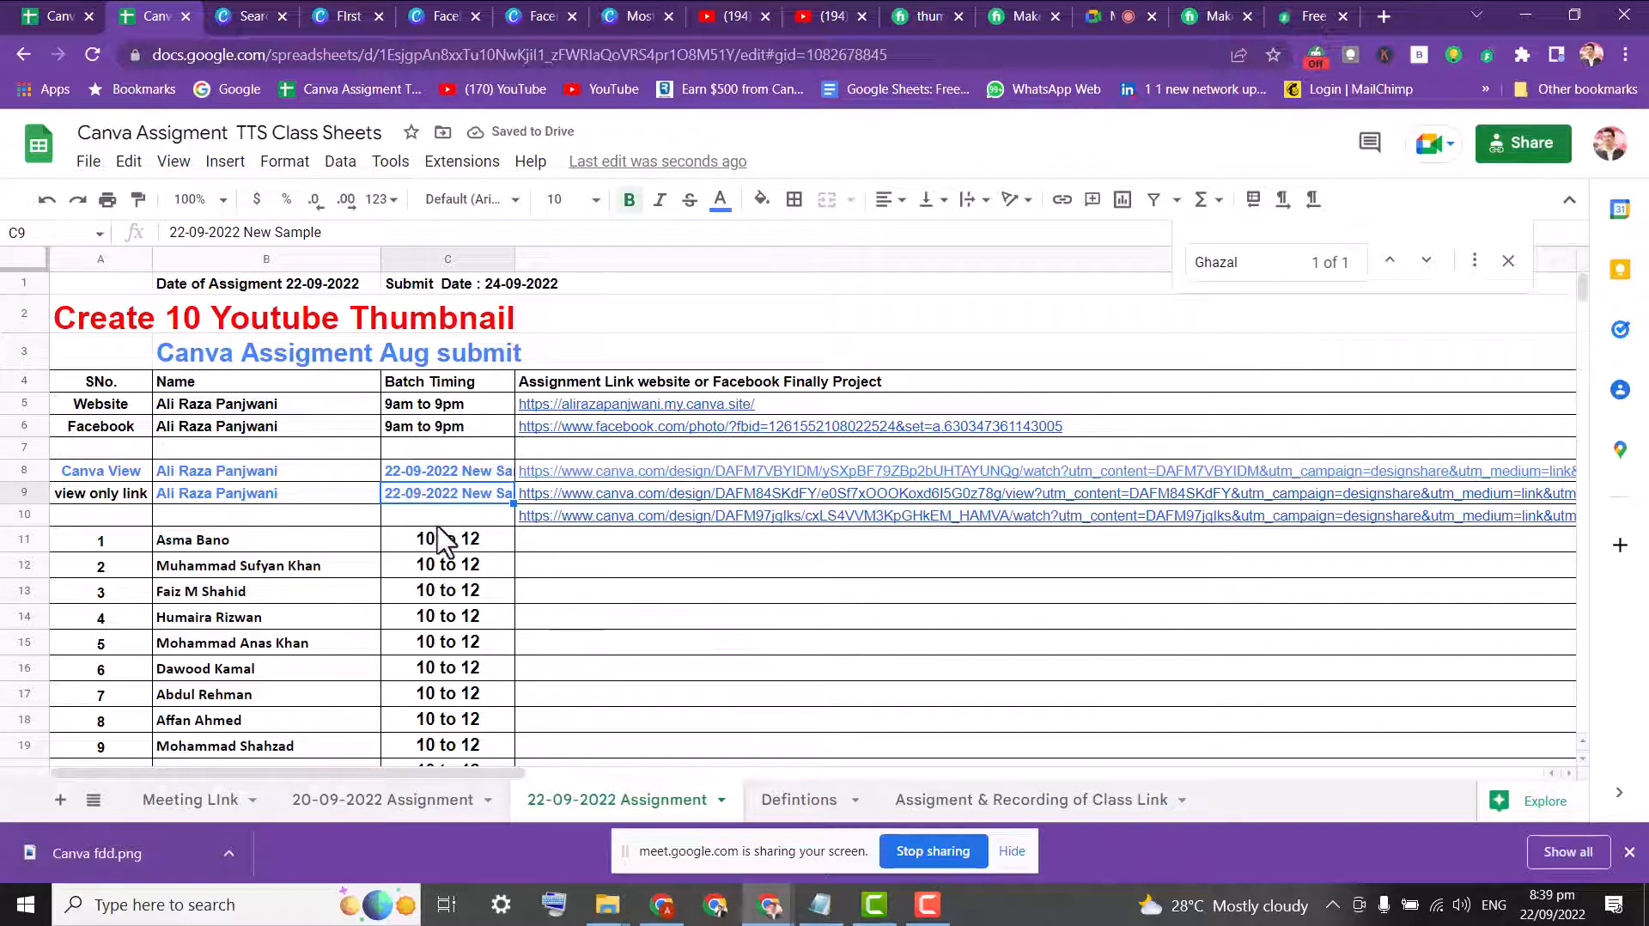
click(430, 516)
key(ctrl+v)
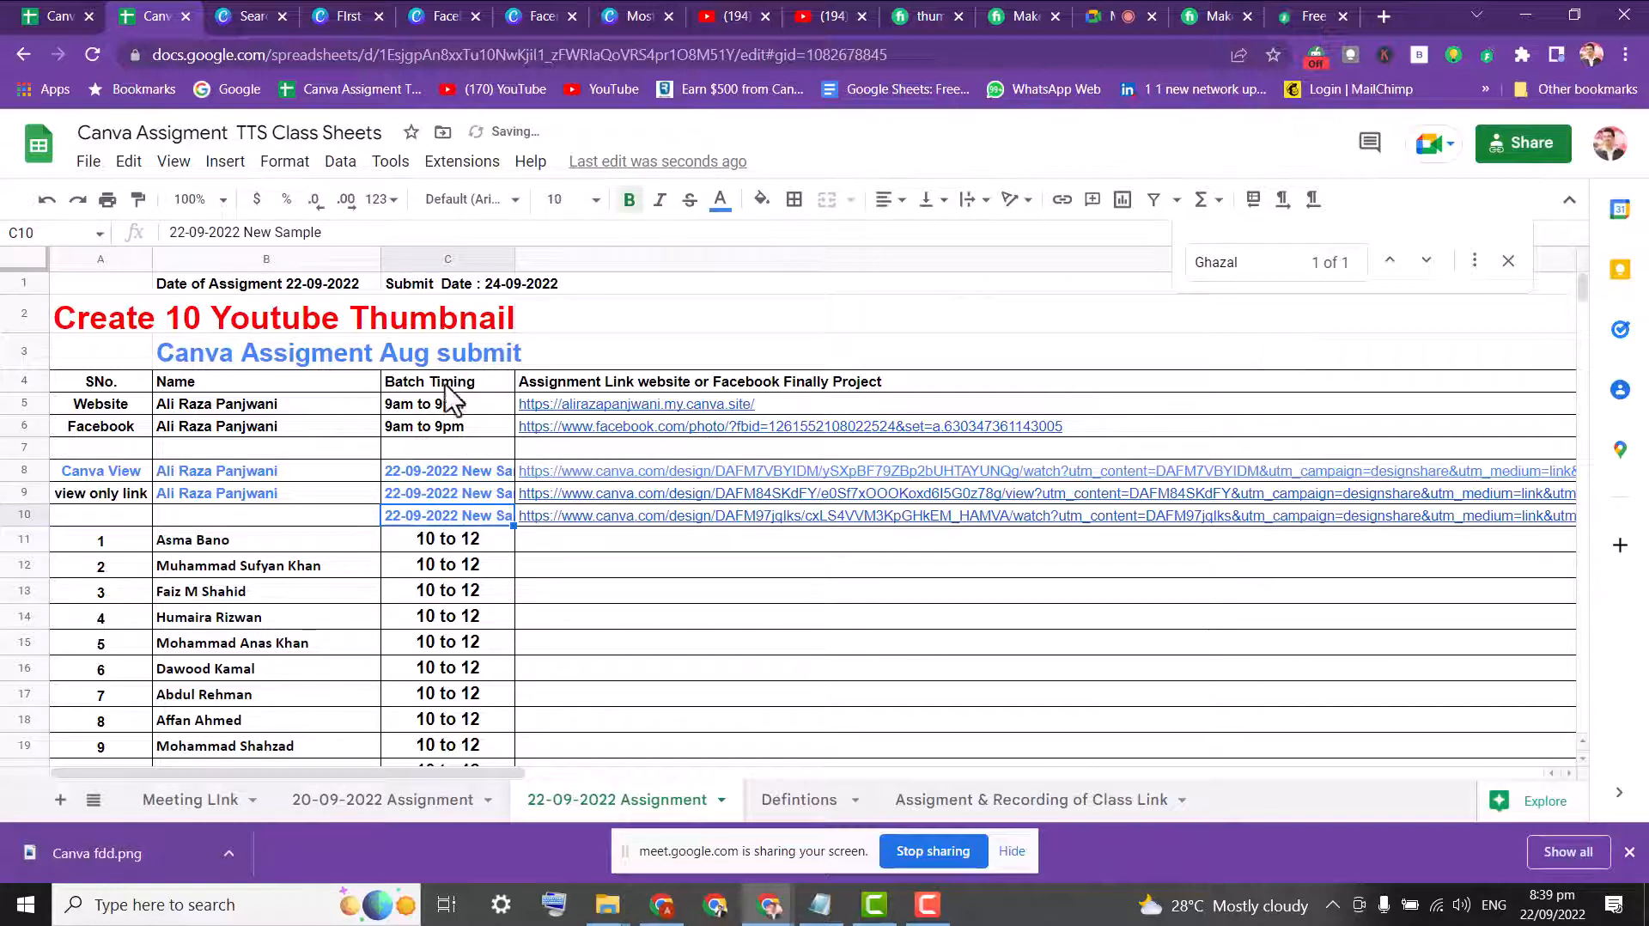
click(243, 518)
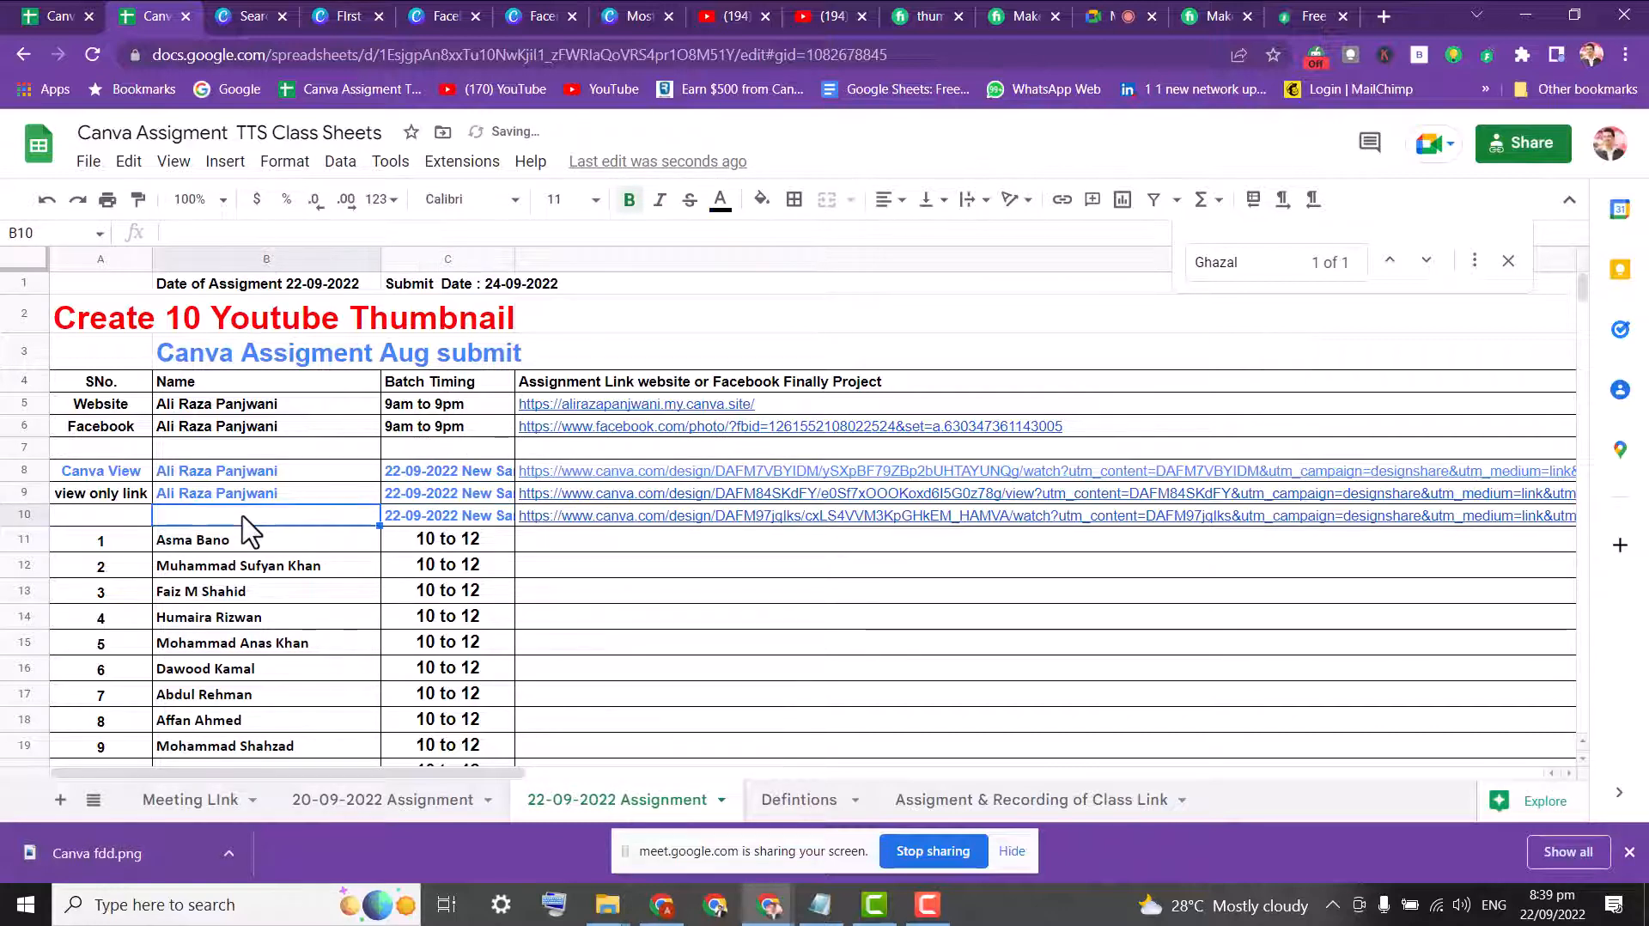
key(ctrl+d)
click(86, 516)
key(ctrl+d)
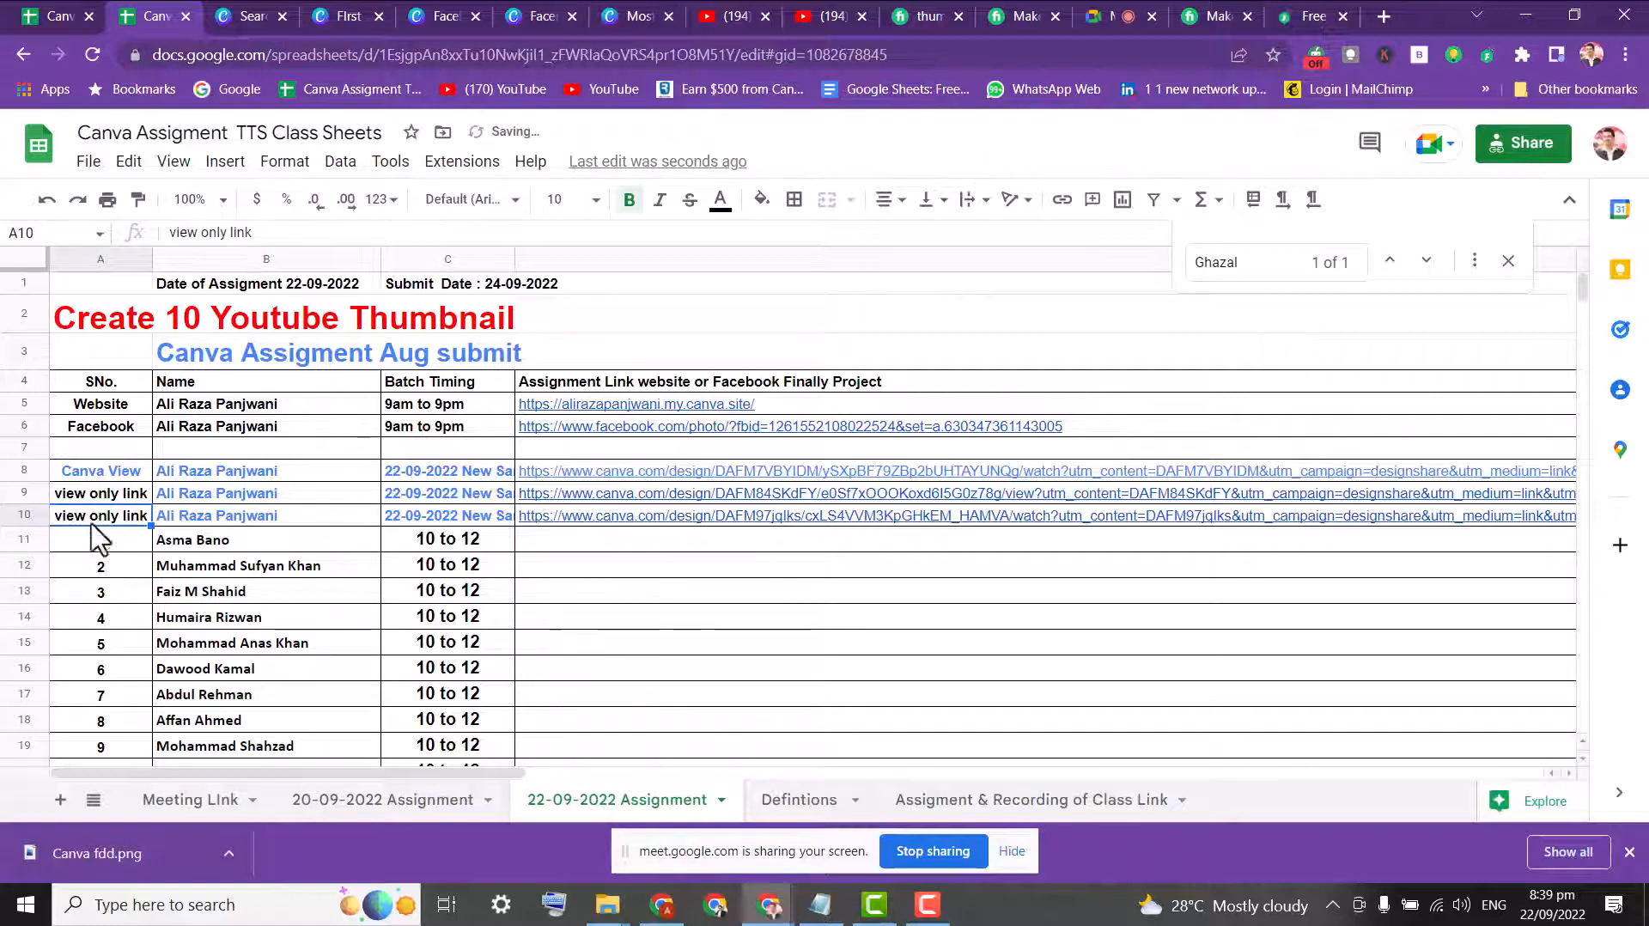
click(685, 593)
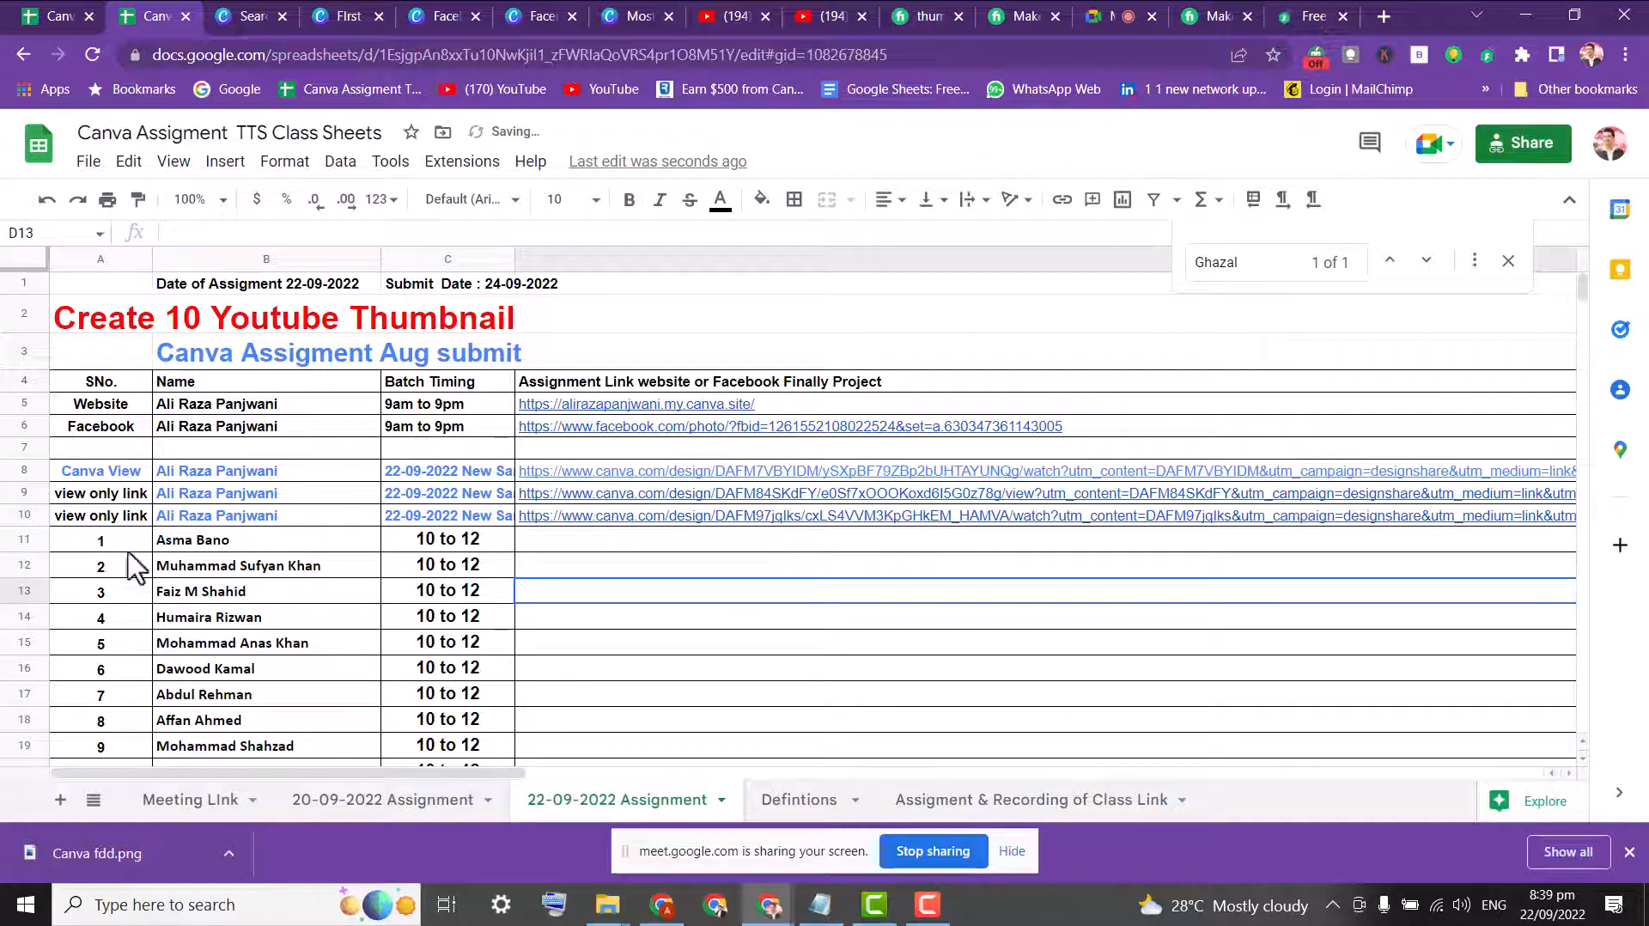
- Insert one blank row above row 11 to separate the sample links from the student list
right_click(21, 536)
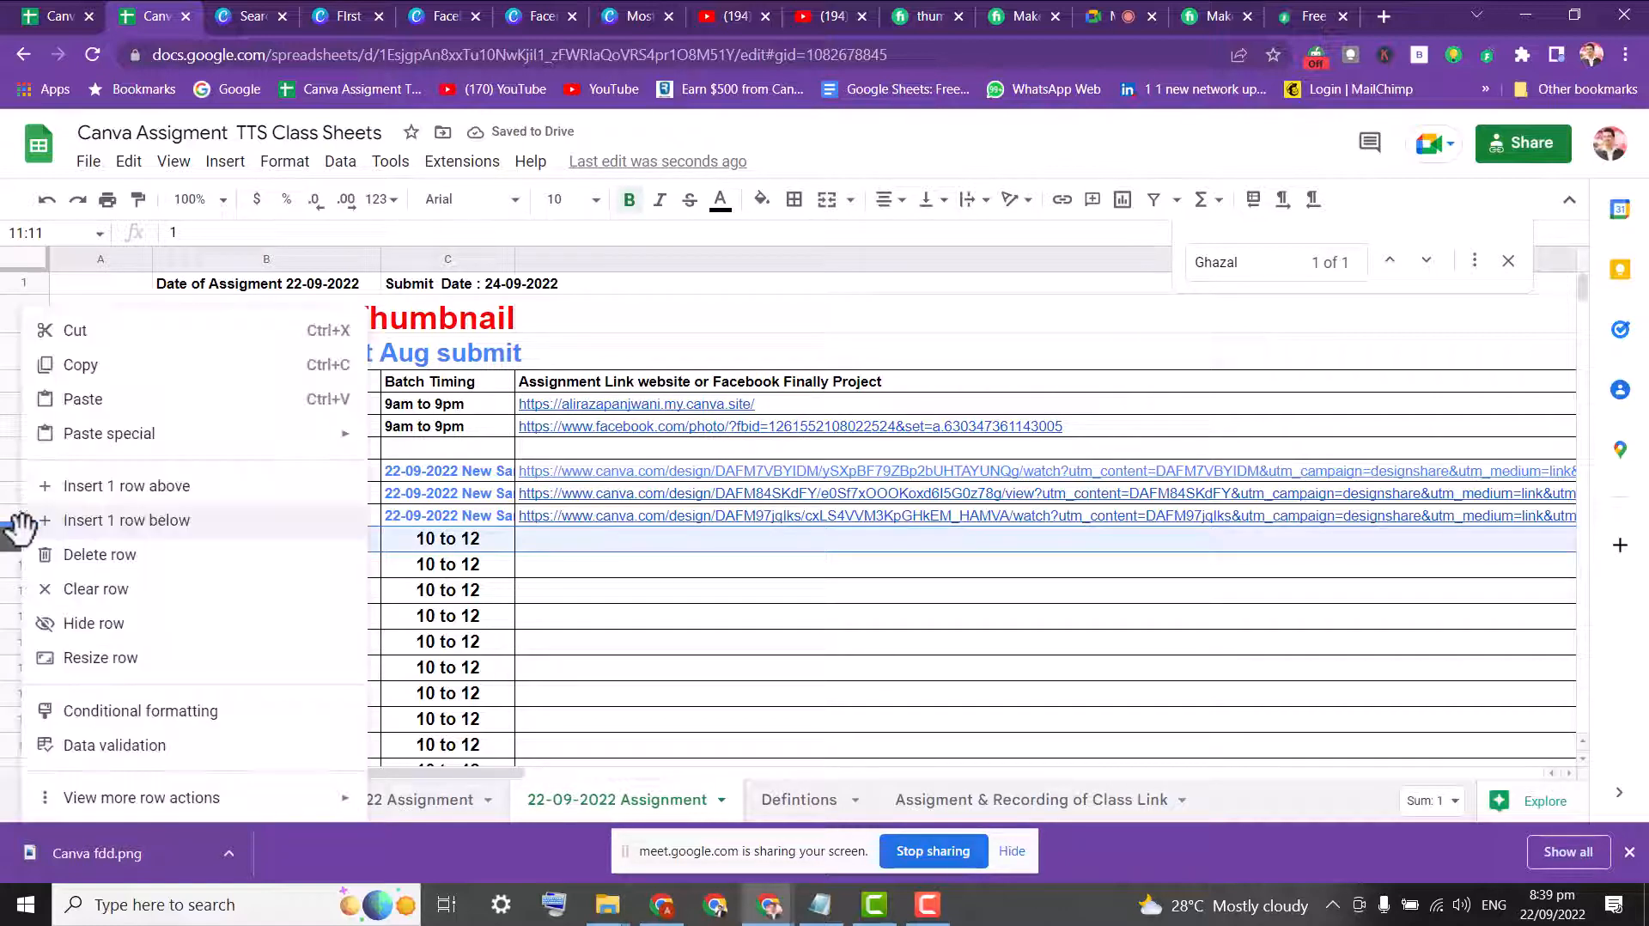
click(135, 489)
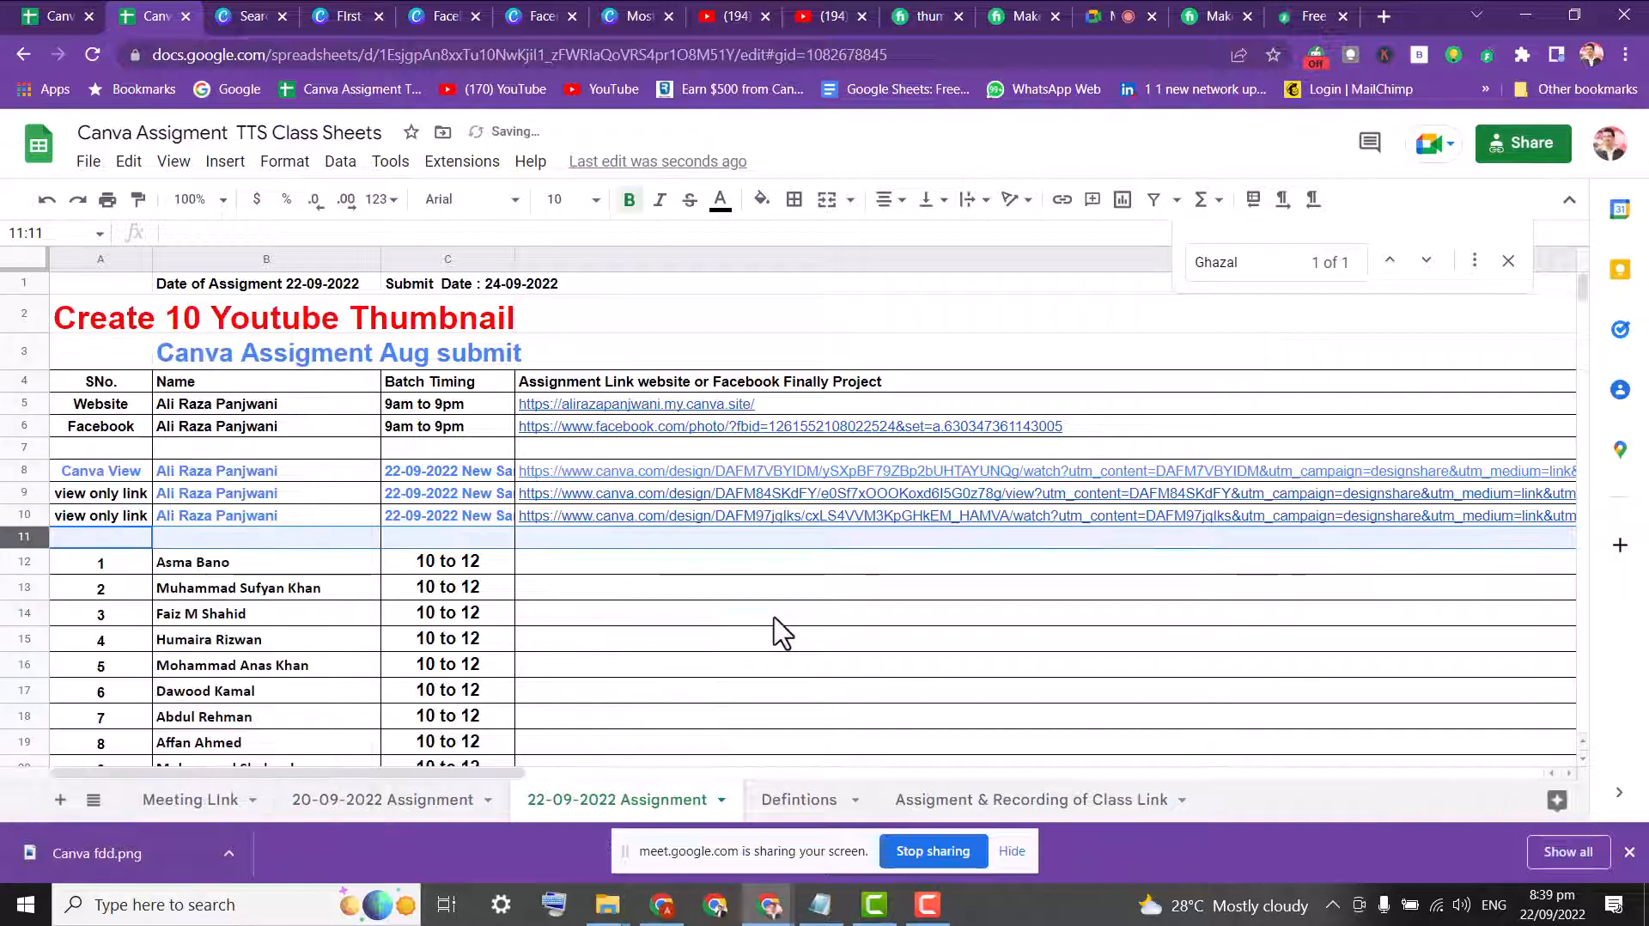
click(678, 612)
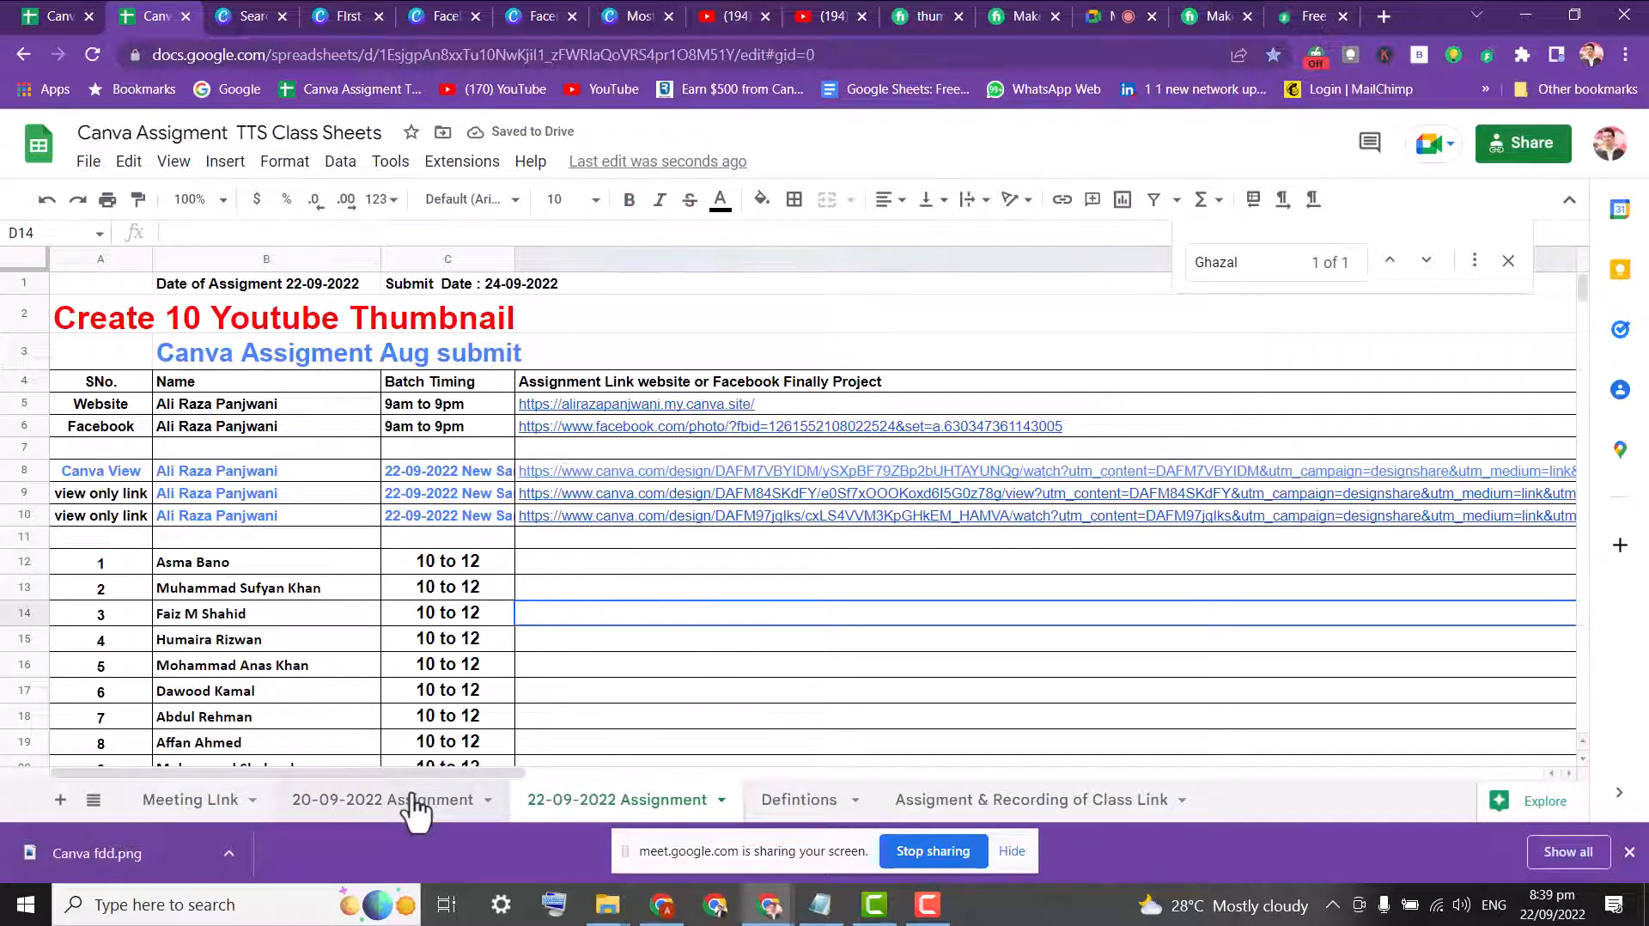
- Open the submitted Canva design linked in cell E75 of the 20-09-2022 Assignment sheet
click(404, 800)
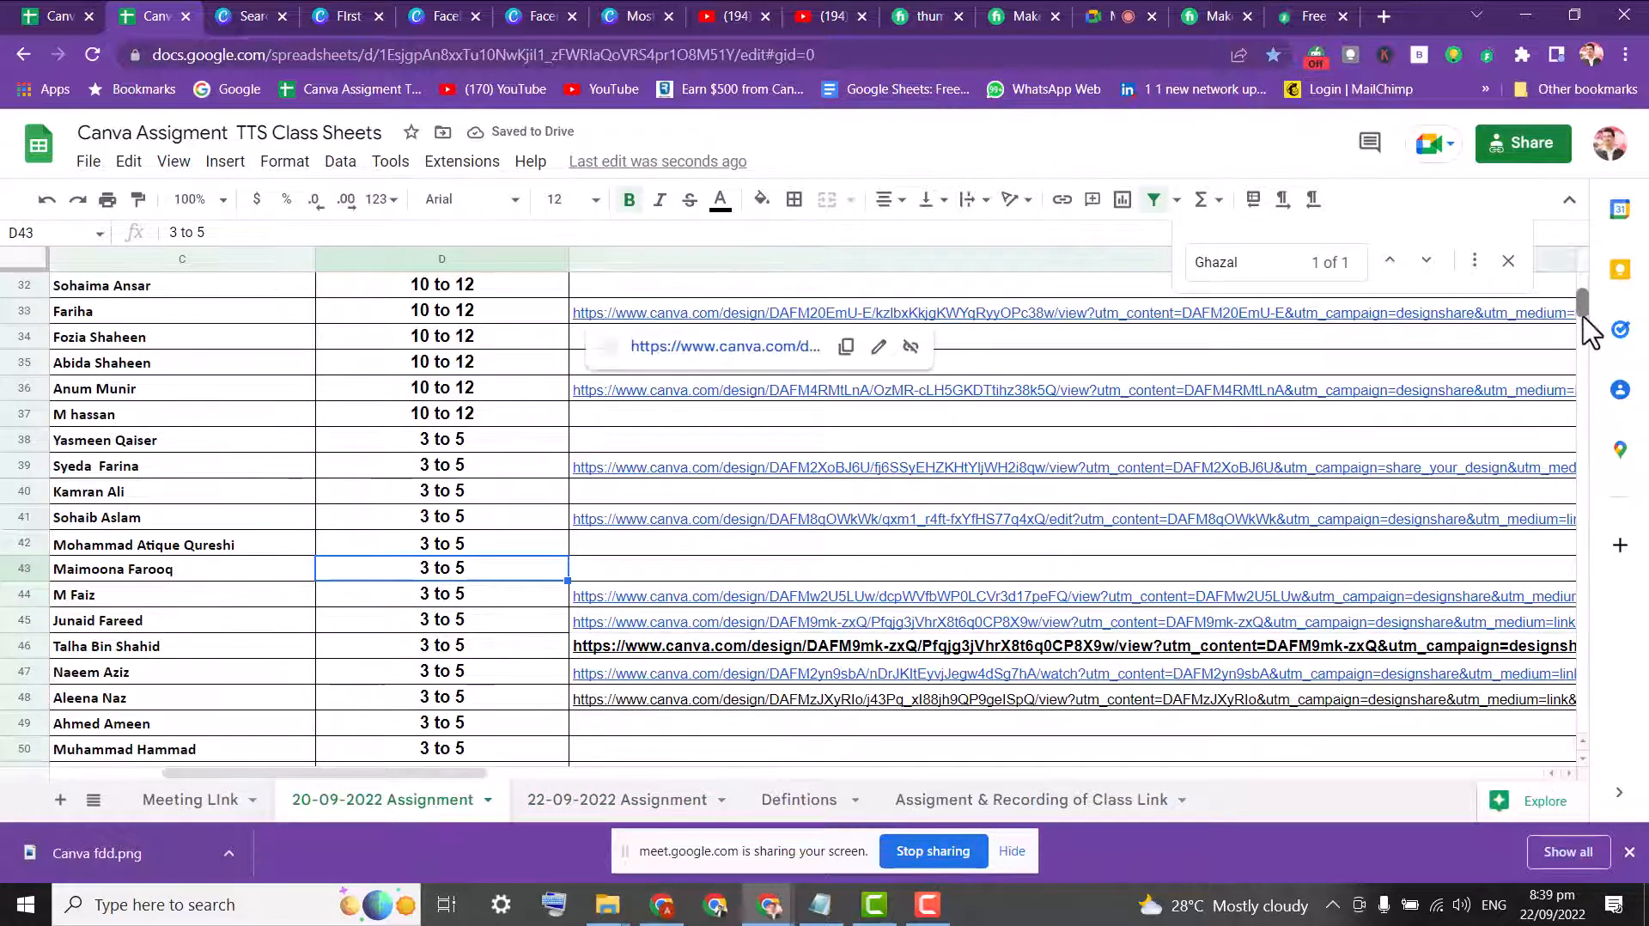
mouse_move(1582, 309)
mouse_down()
mouse_move(1583, 368)
mouse_move(1588, 320)
mouse_up()
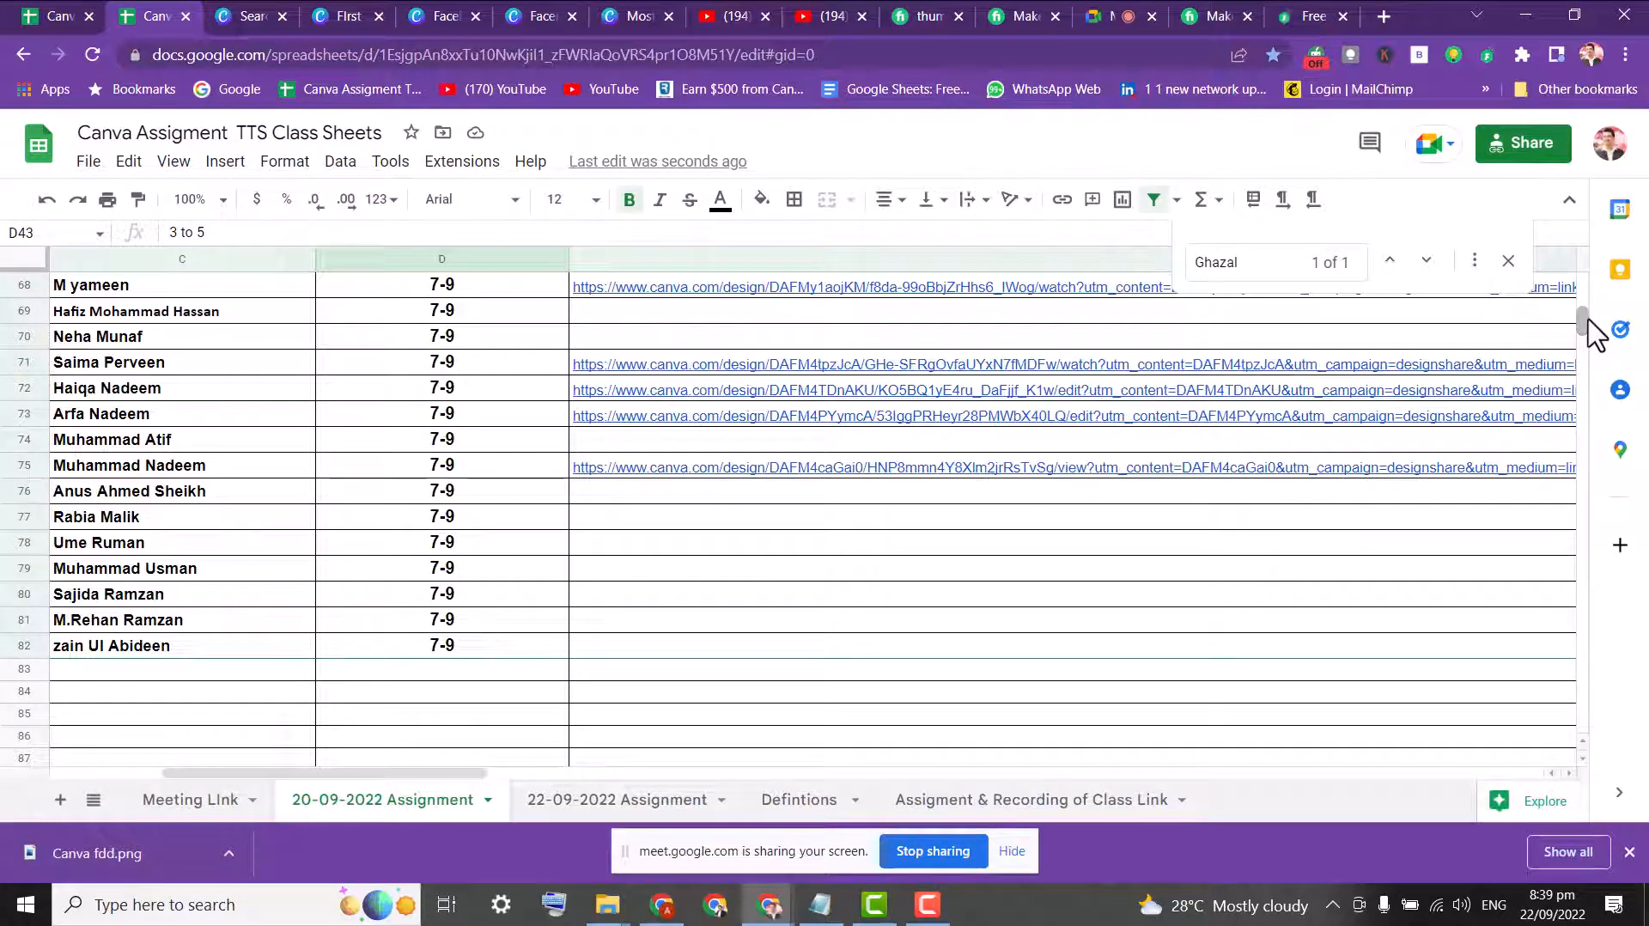
click(637, 468)
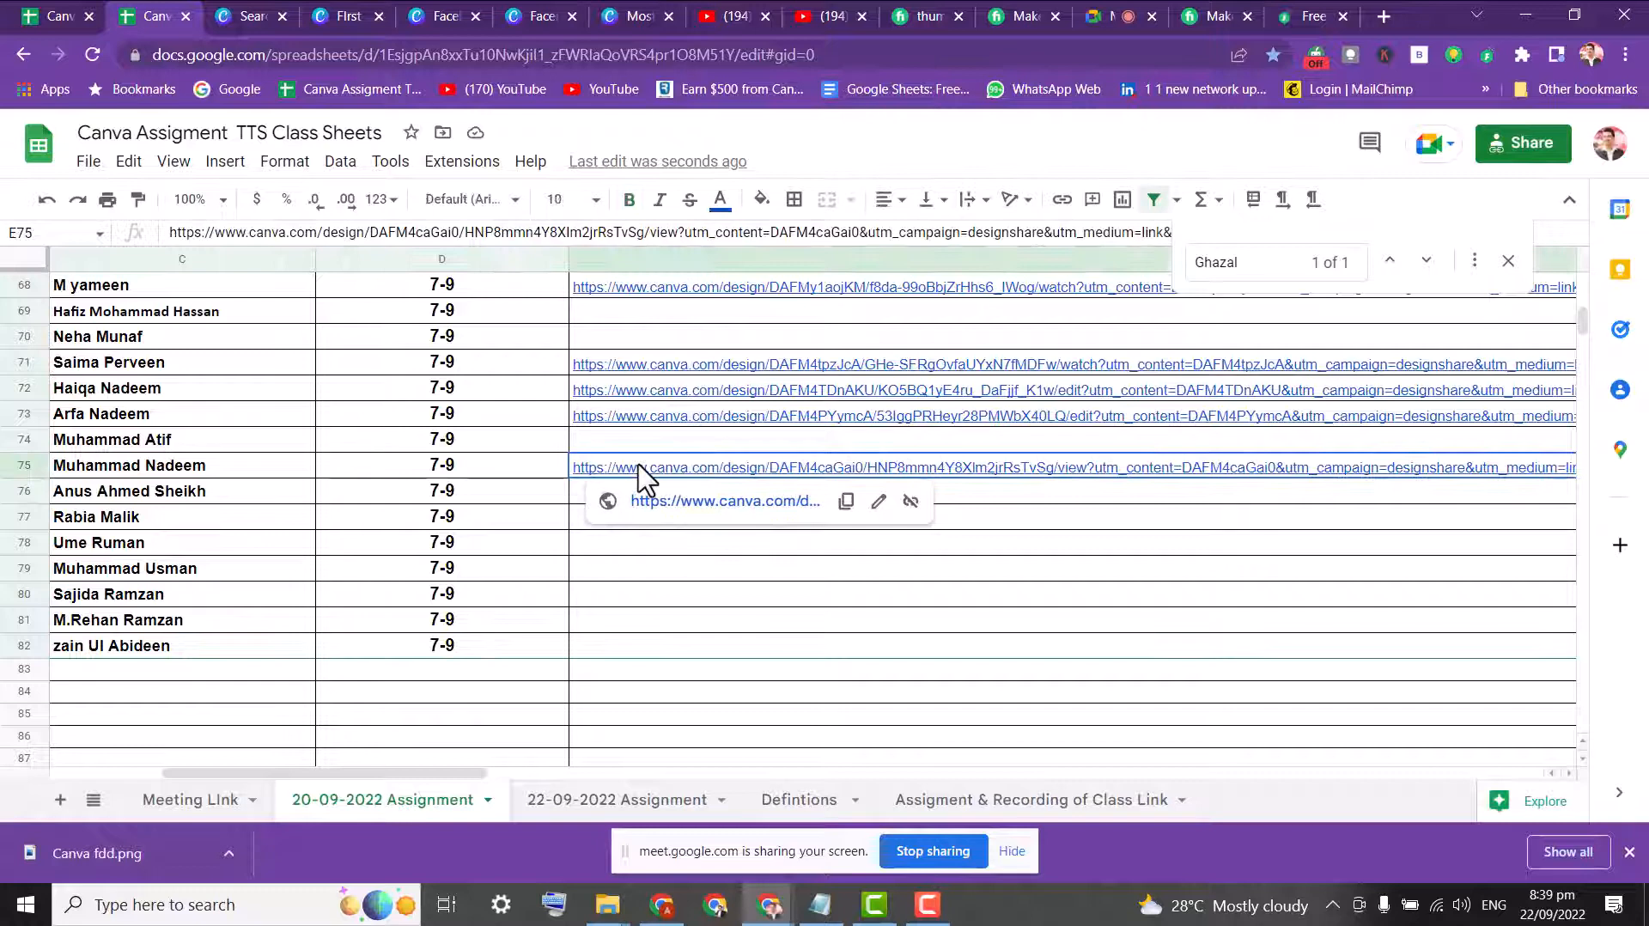
click(697, 505)
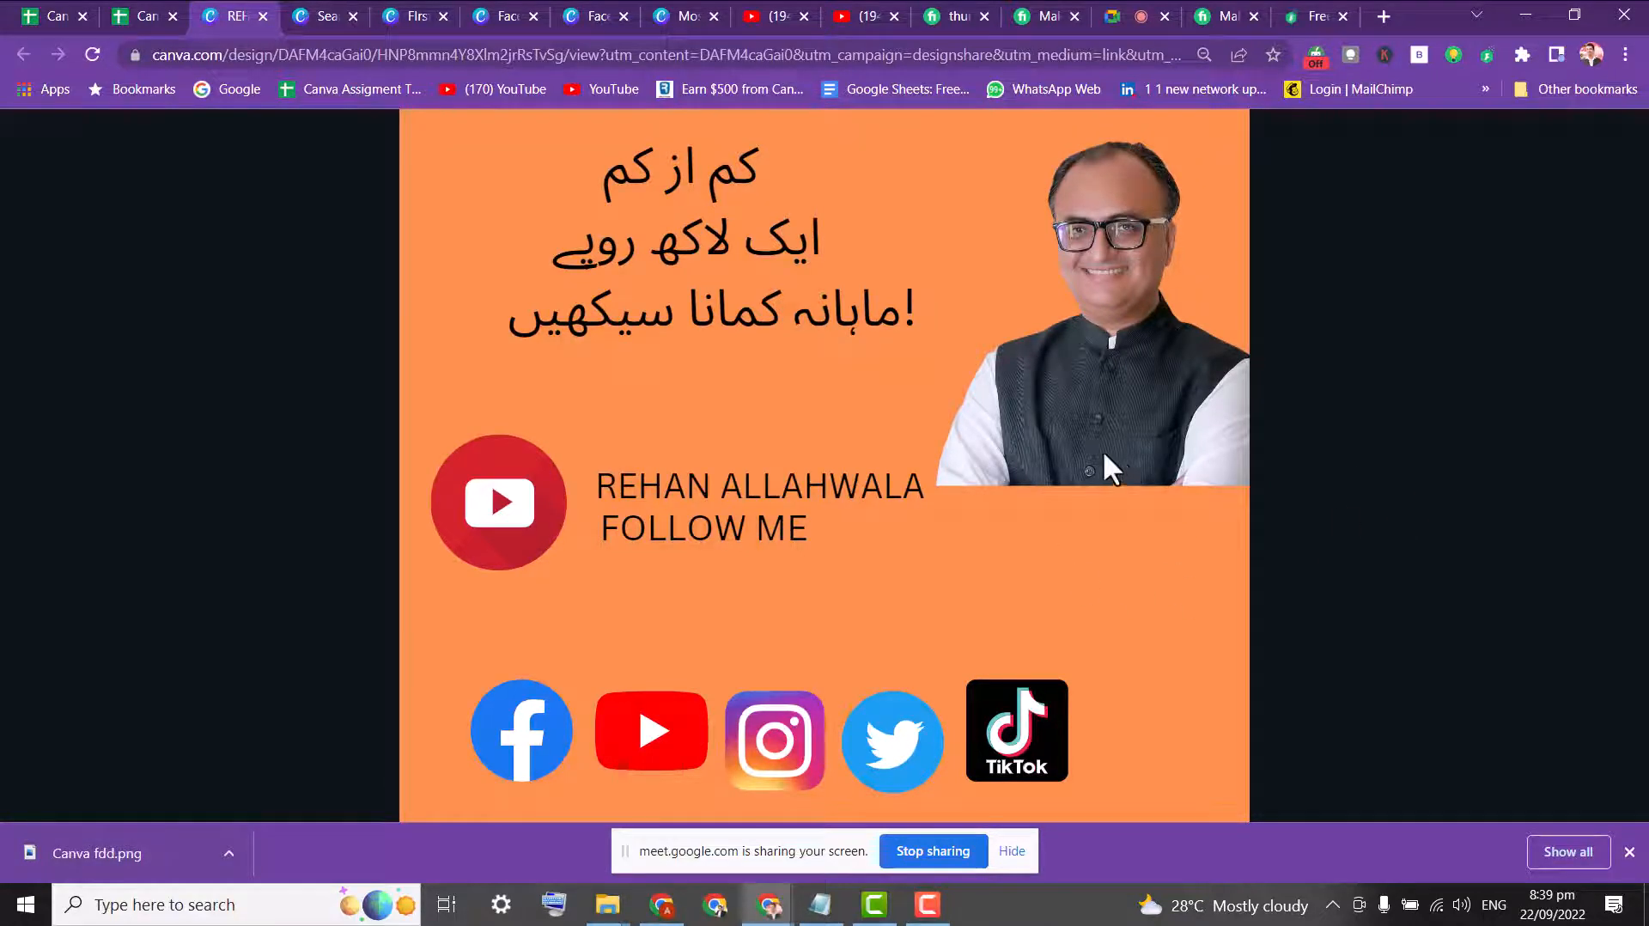
- Return to the spreadsheet, check the Canva design linked in cell E73, and close that design's page
click(138, 18)
click(651, 418)
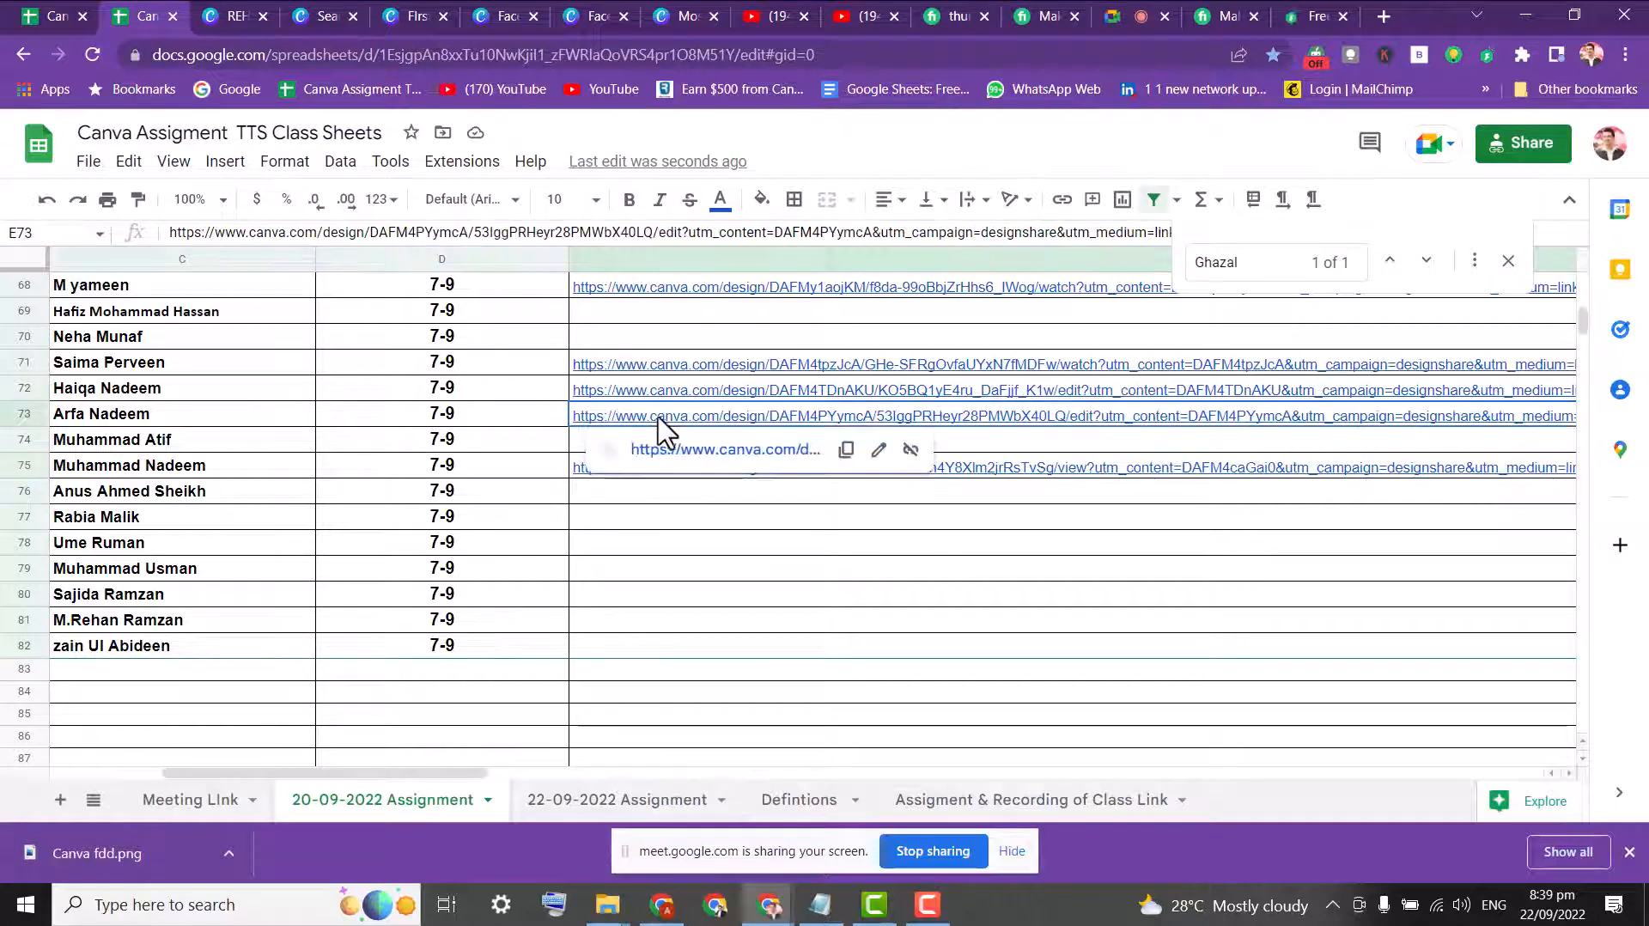
click(696, 447)
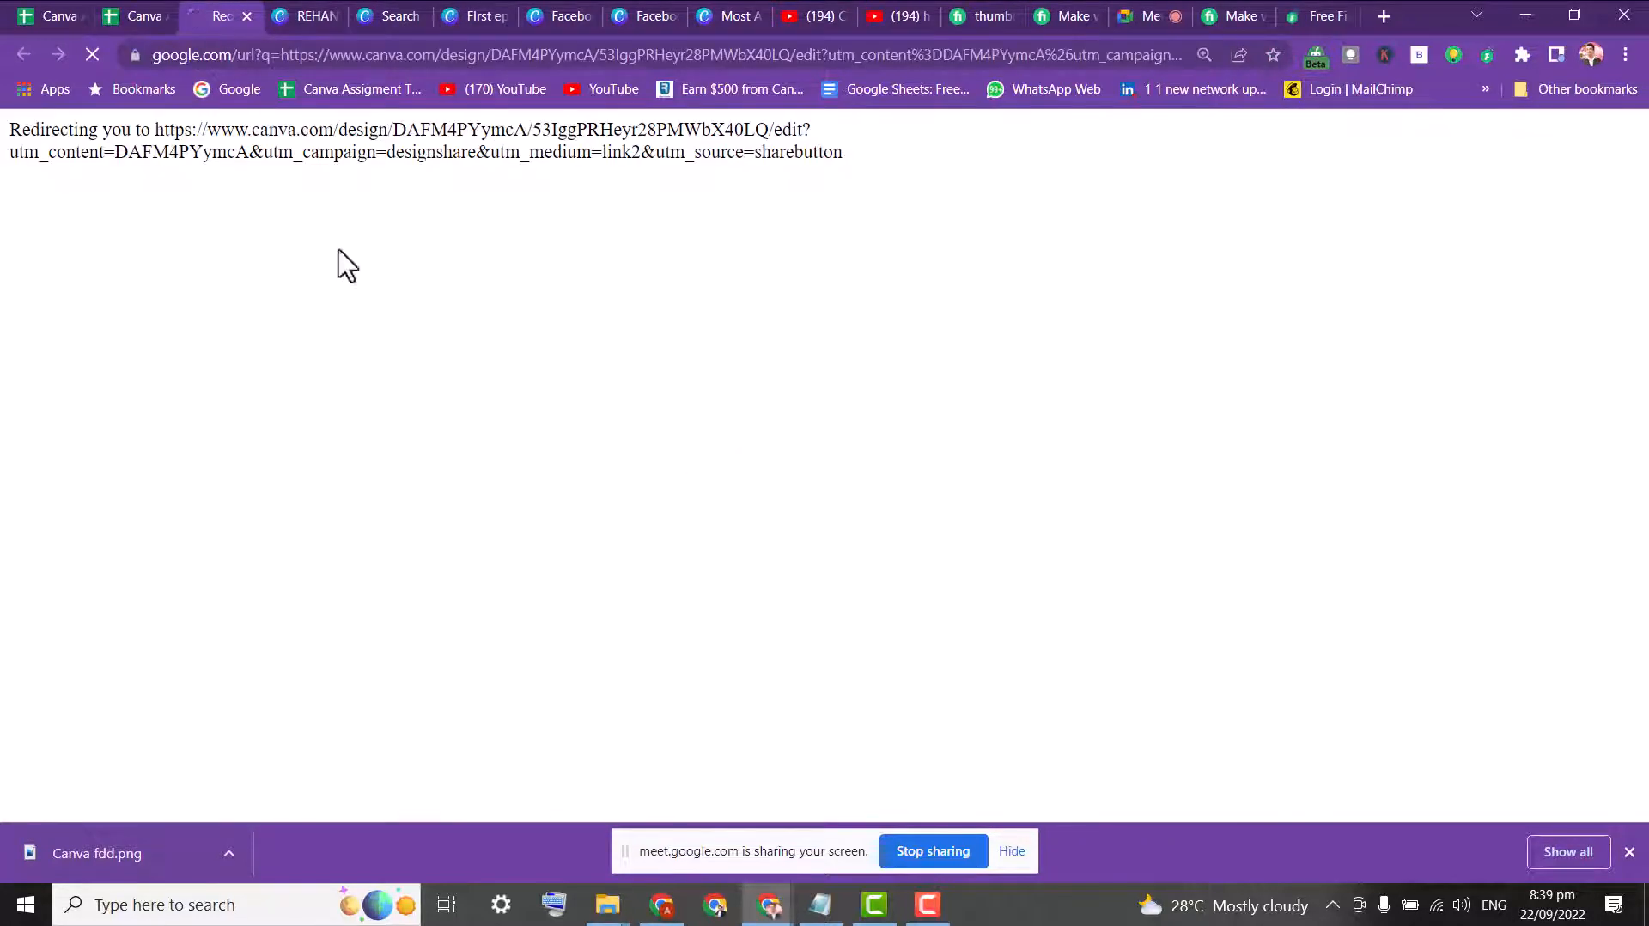
click(126, 8)
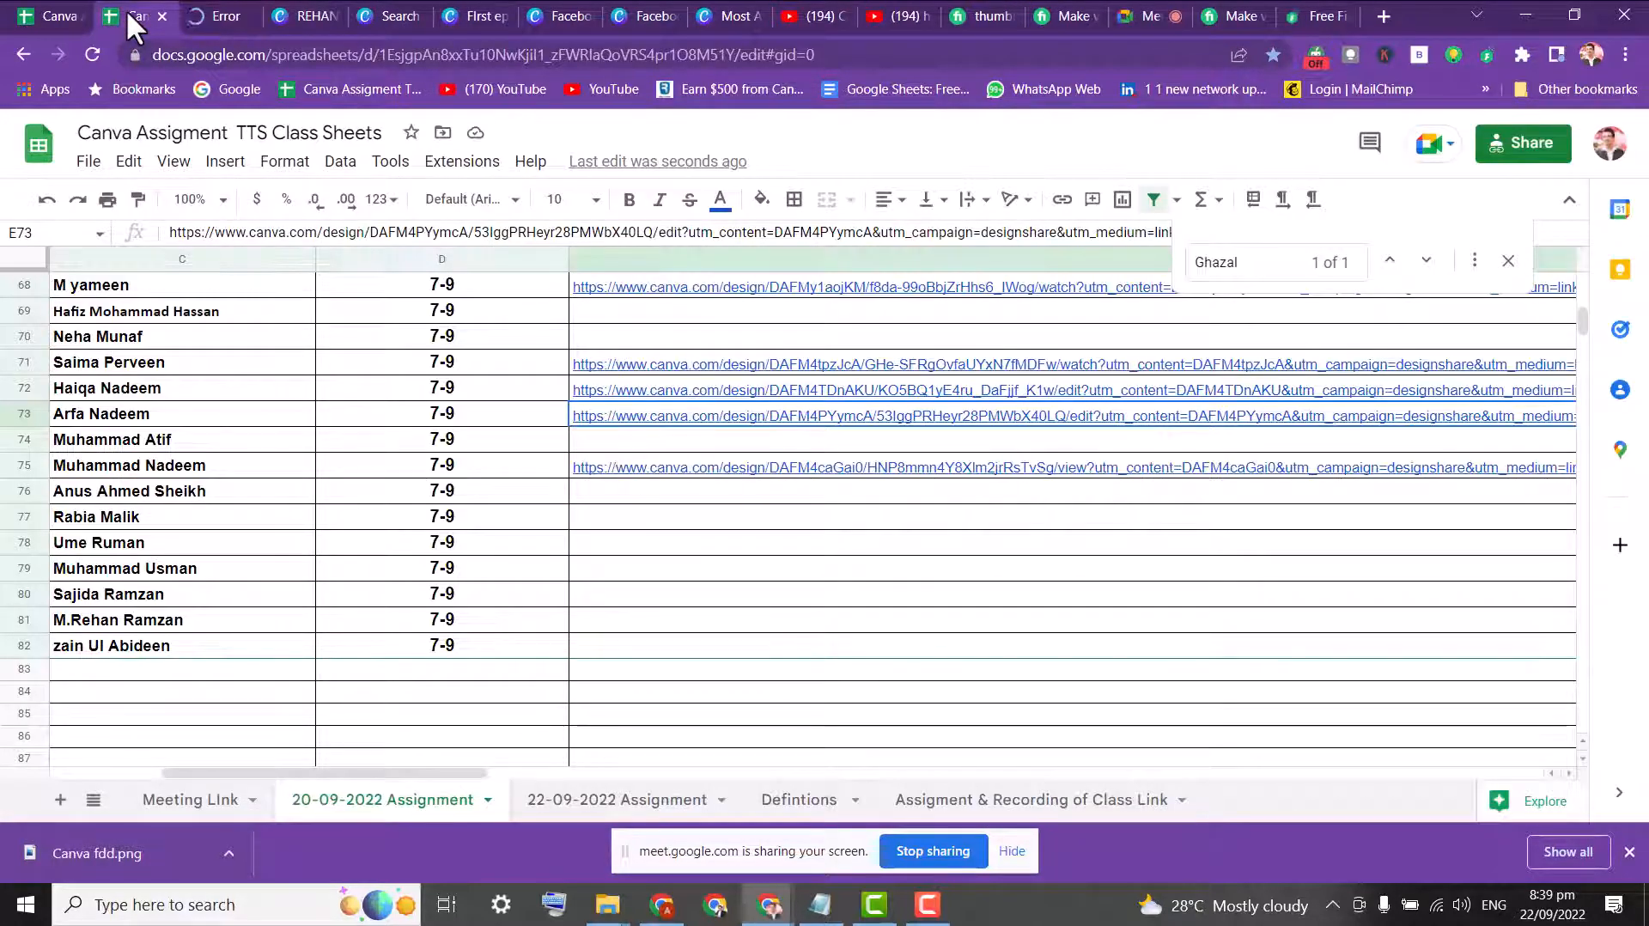
click(213, 17)
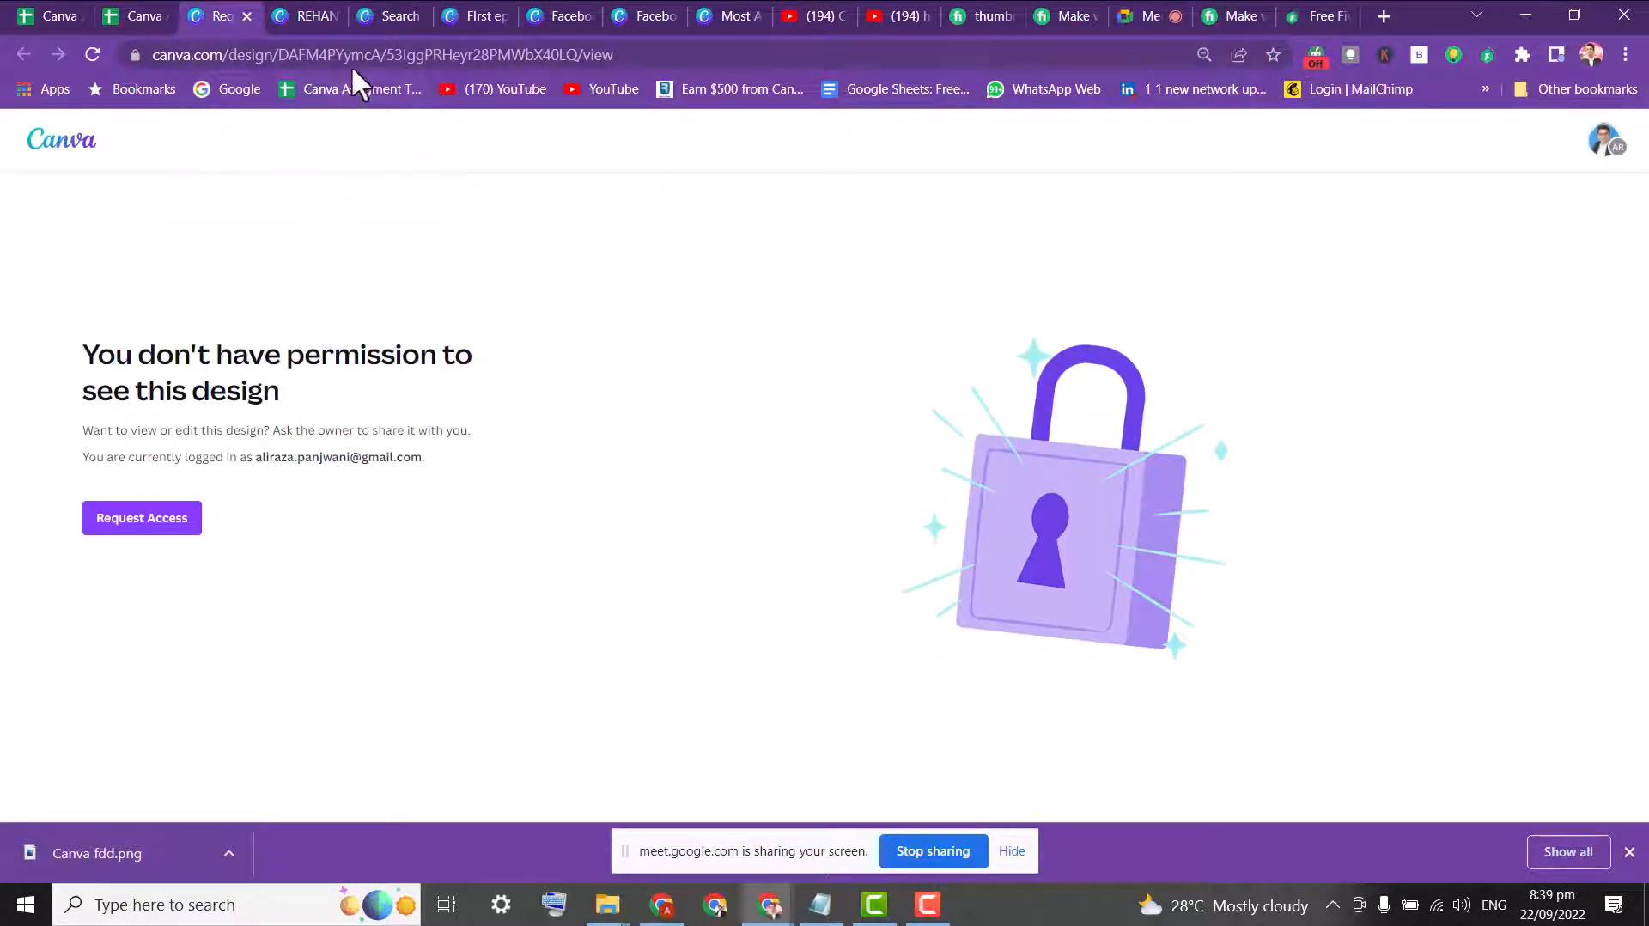
click(246, 17)
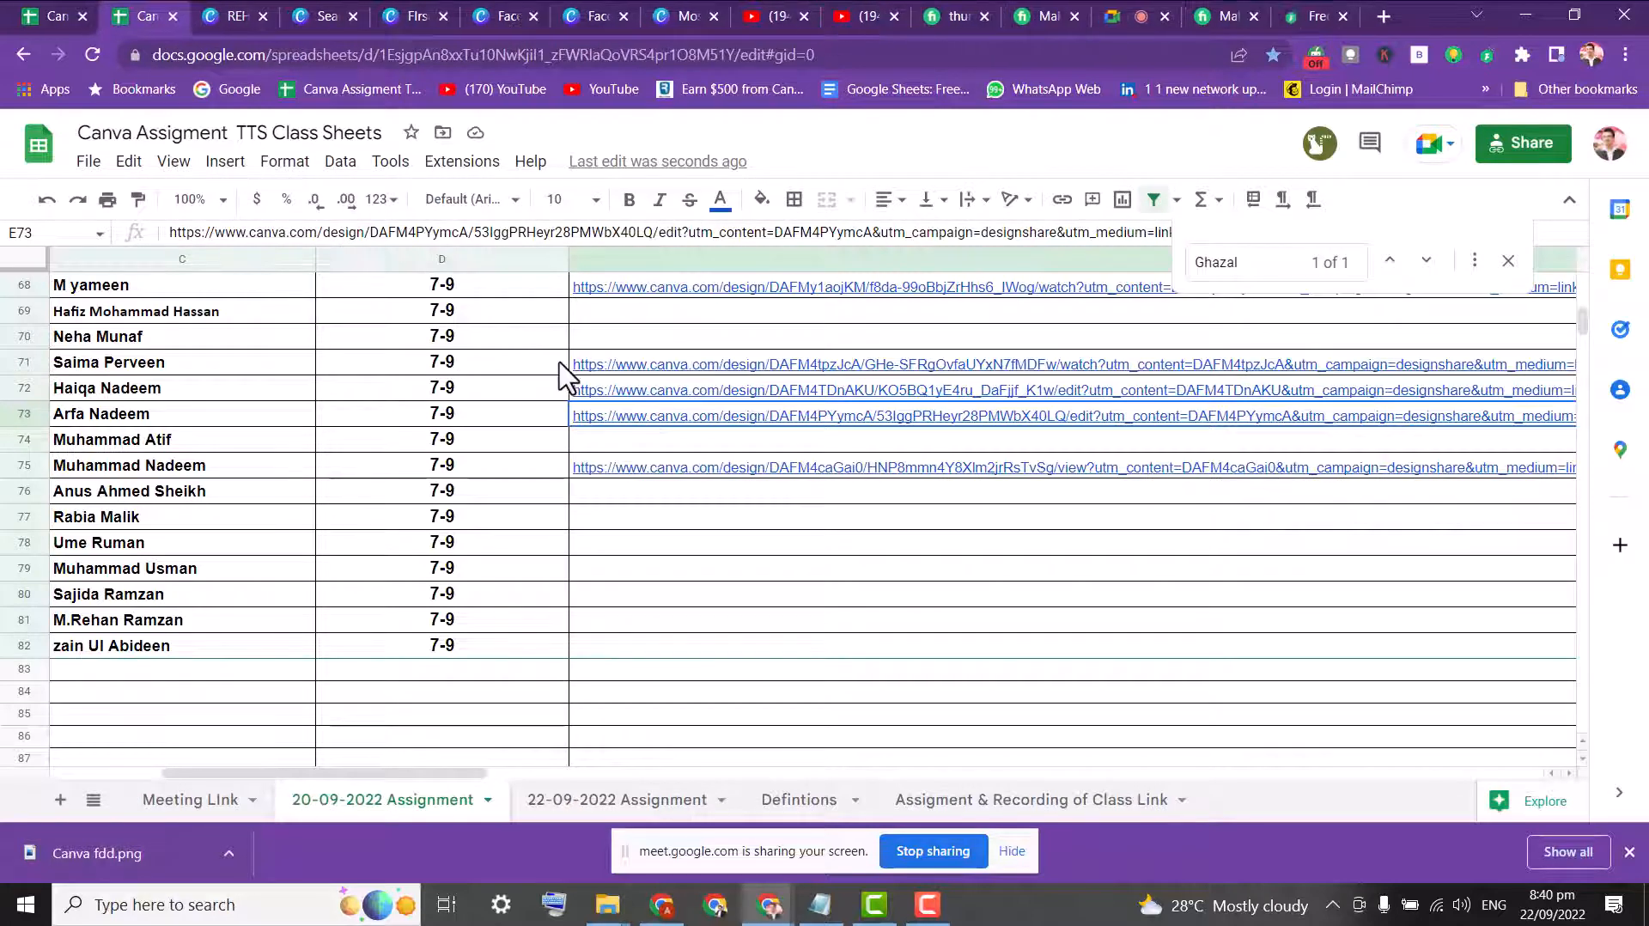
- Check the Canva design linked in cell E72 of the 20-09-2022 Assignment sheet, and return to the spreadsheet
click(601, 394)
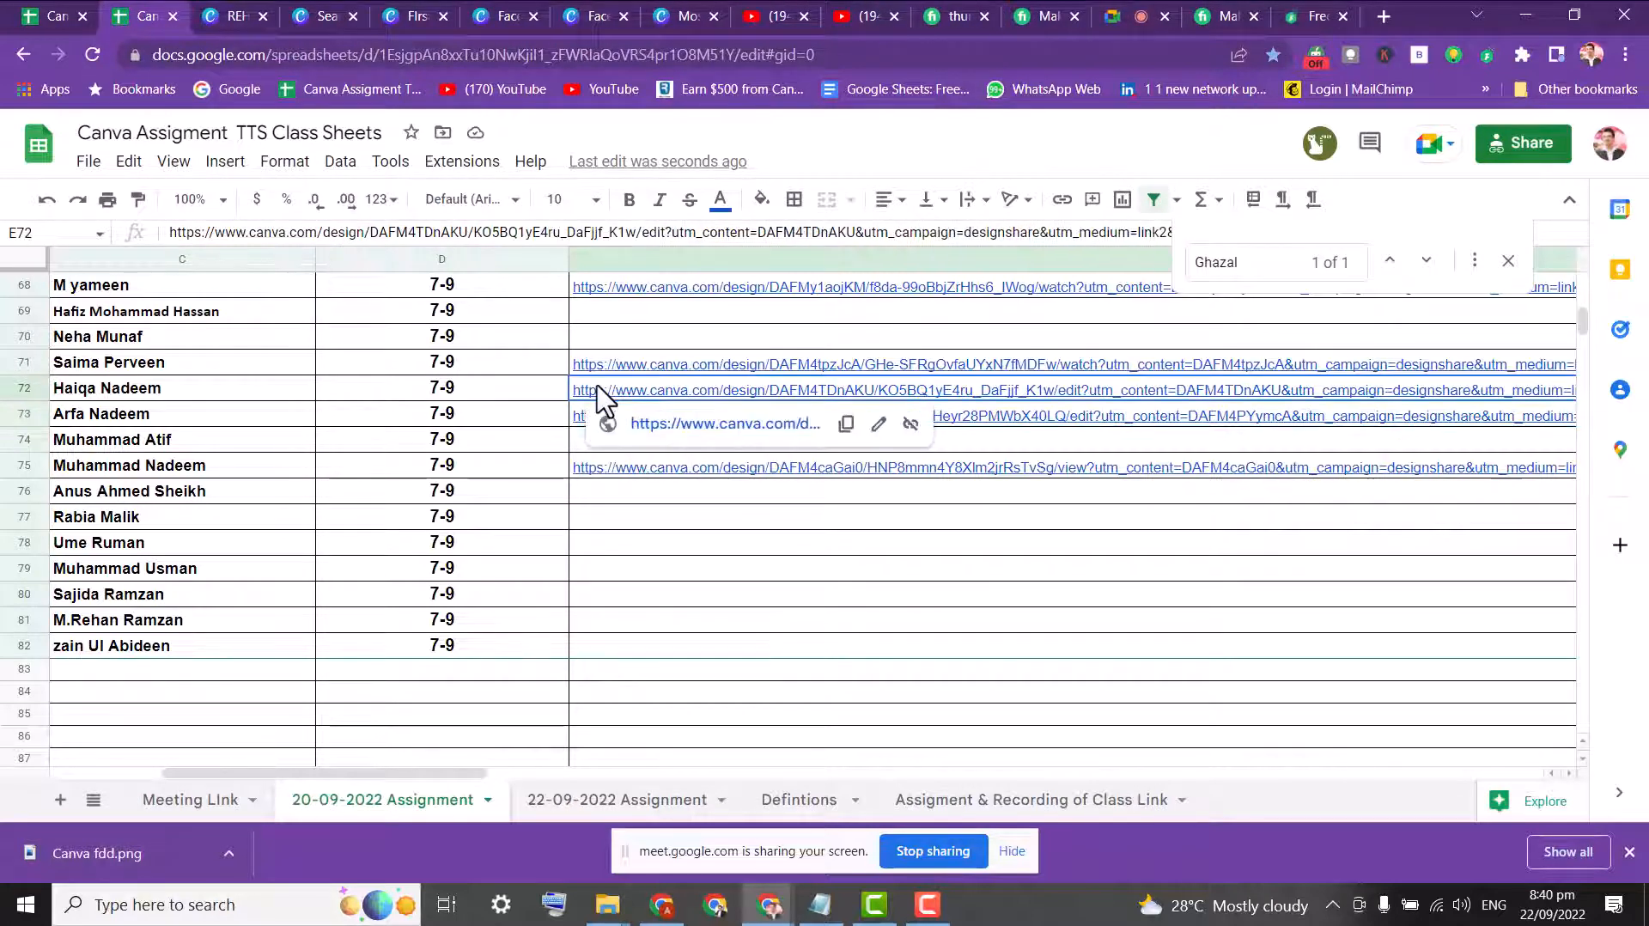
click(704, 427)
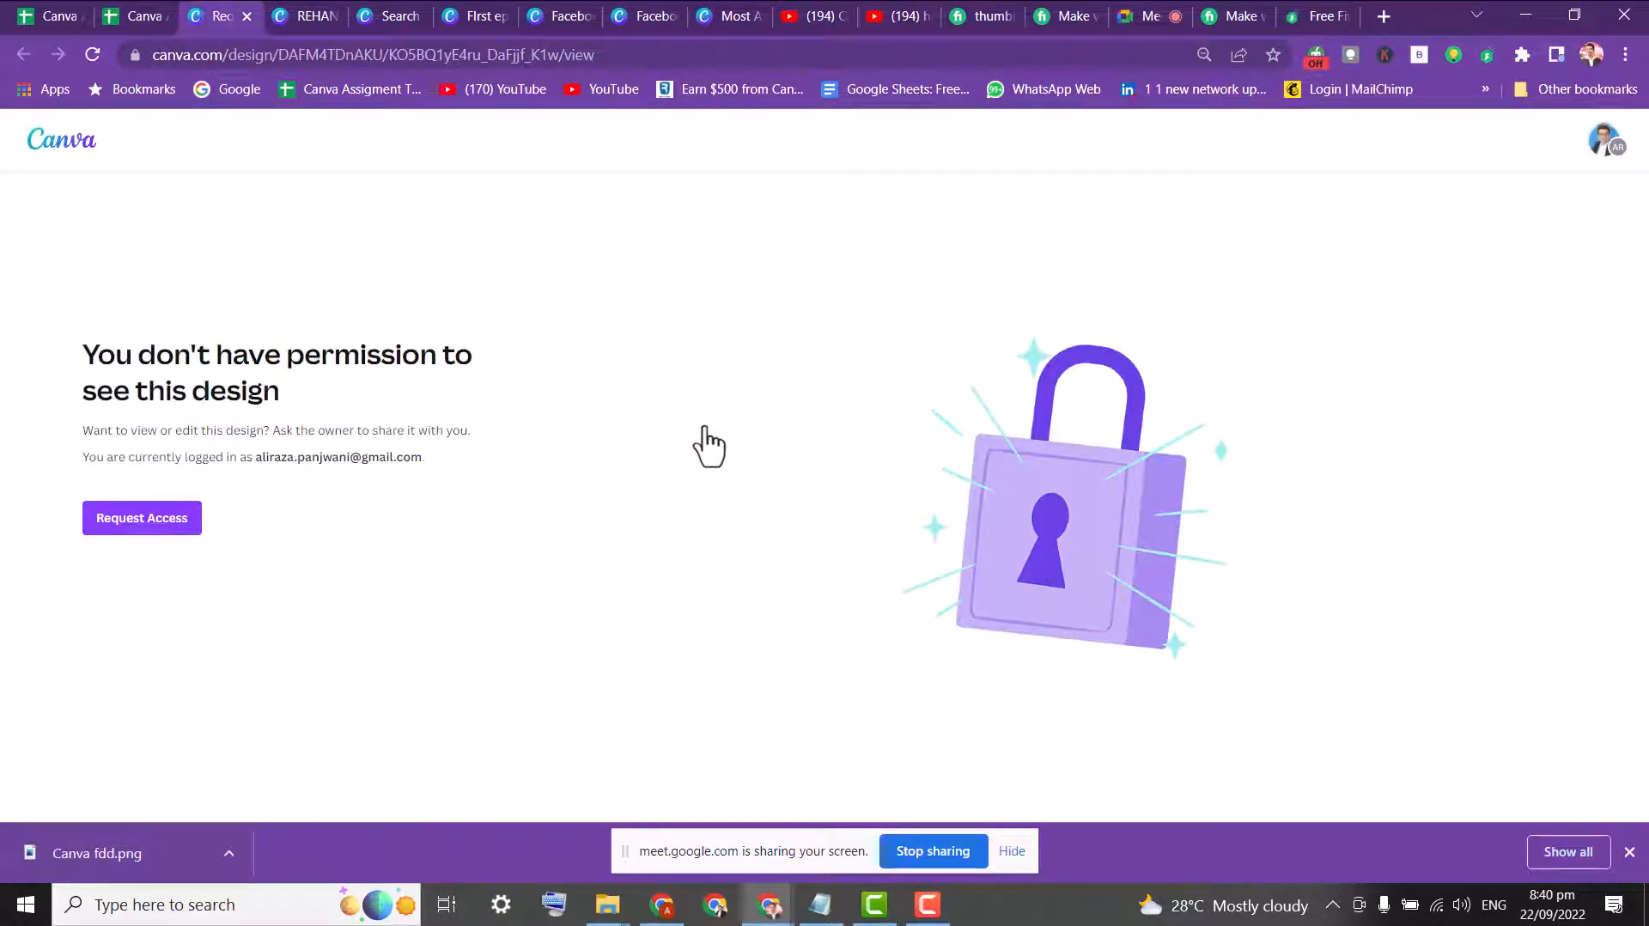
click(145, 16)
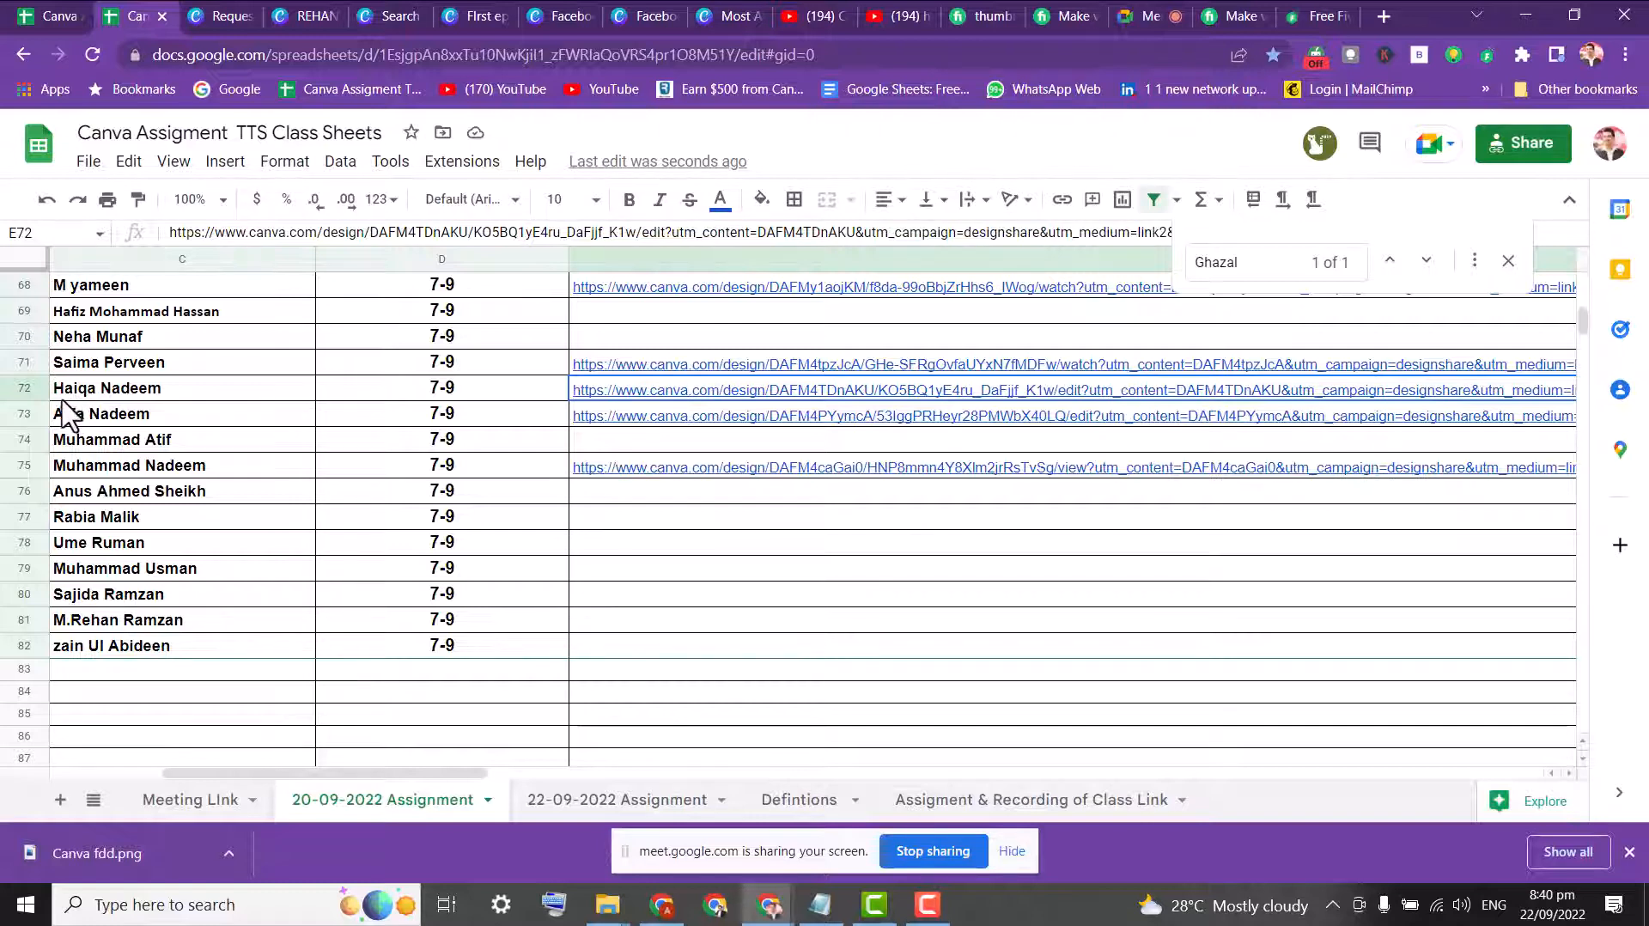
- Open the Canva video linked in cell E71, play it through, and return to the spreadsheet
click(637, 363)
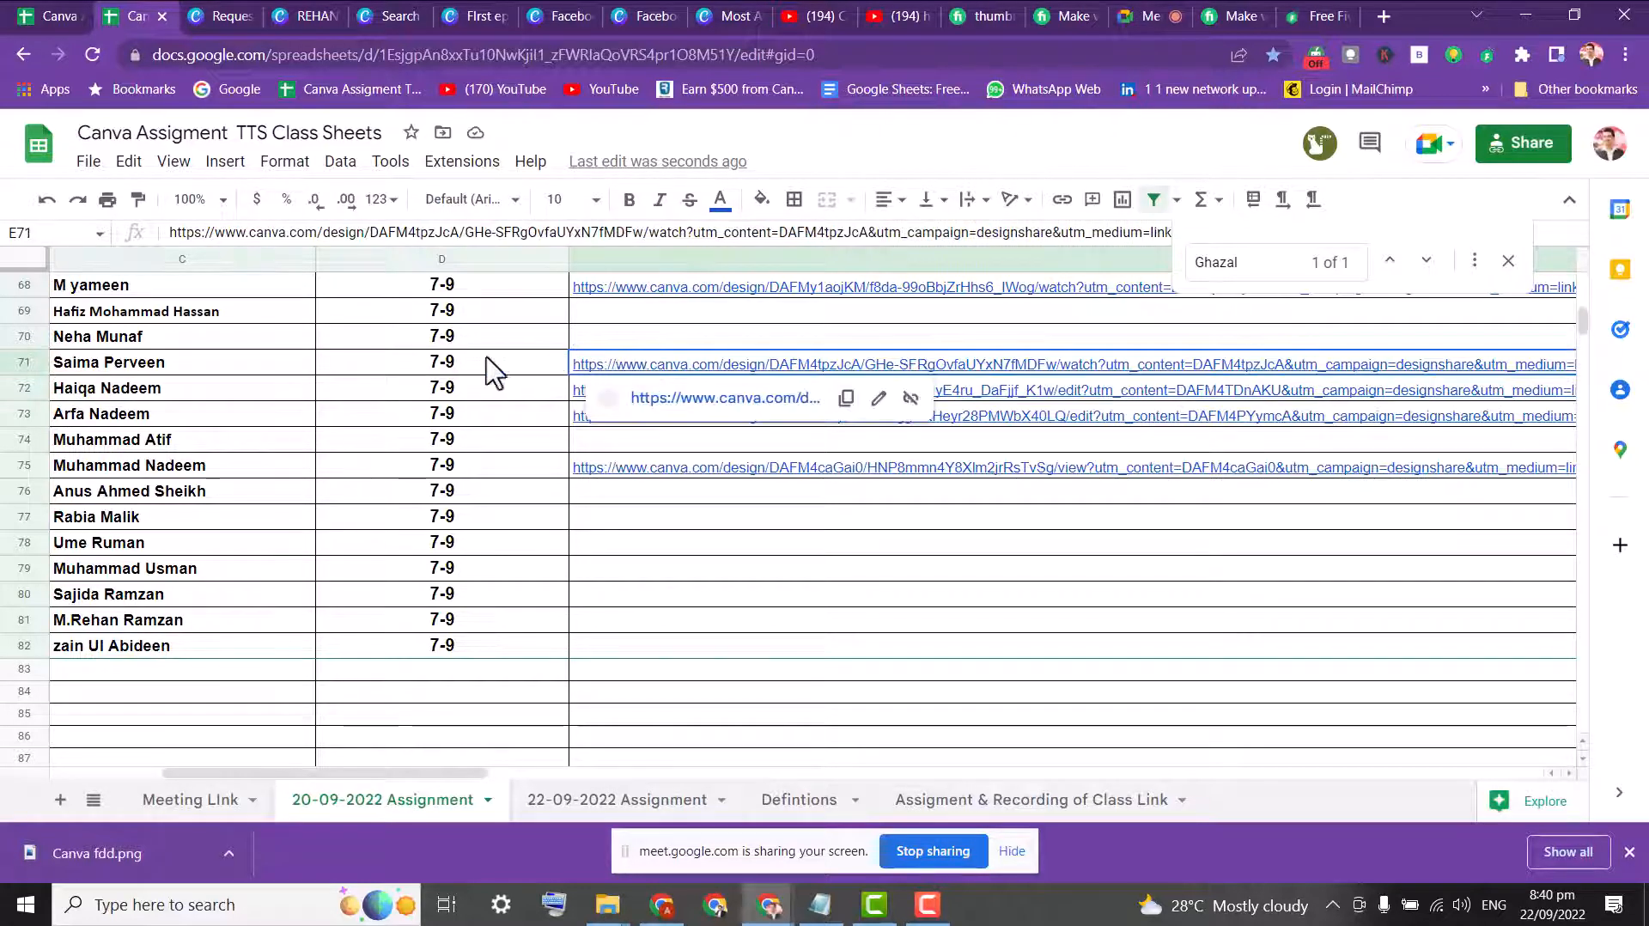
click(666, 398)
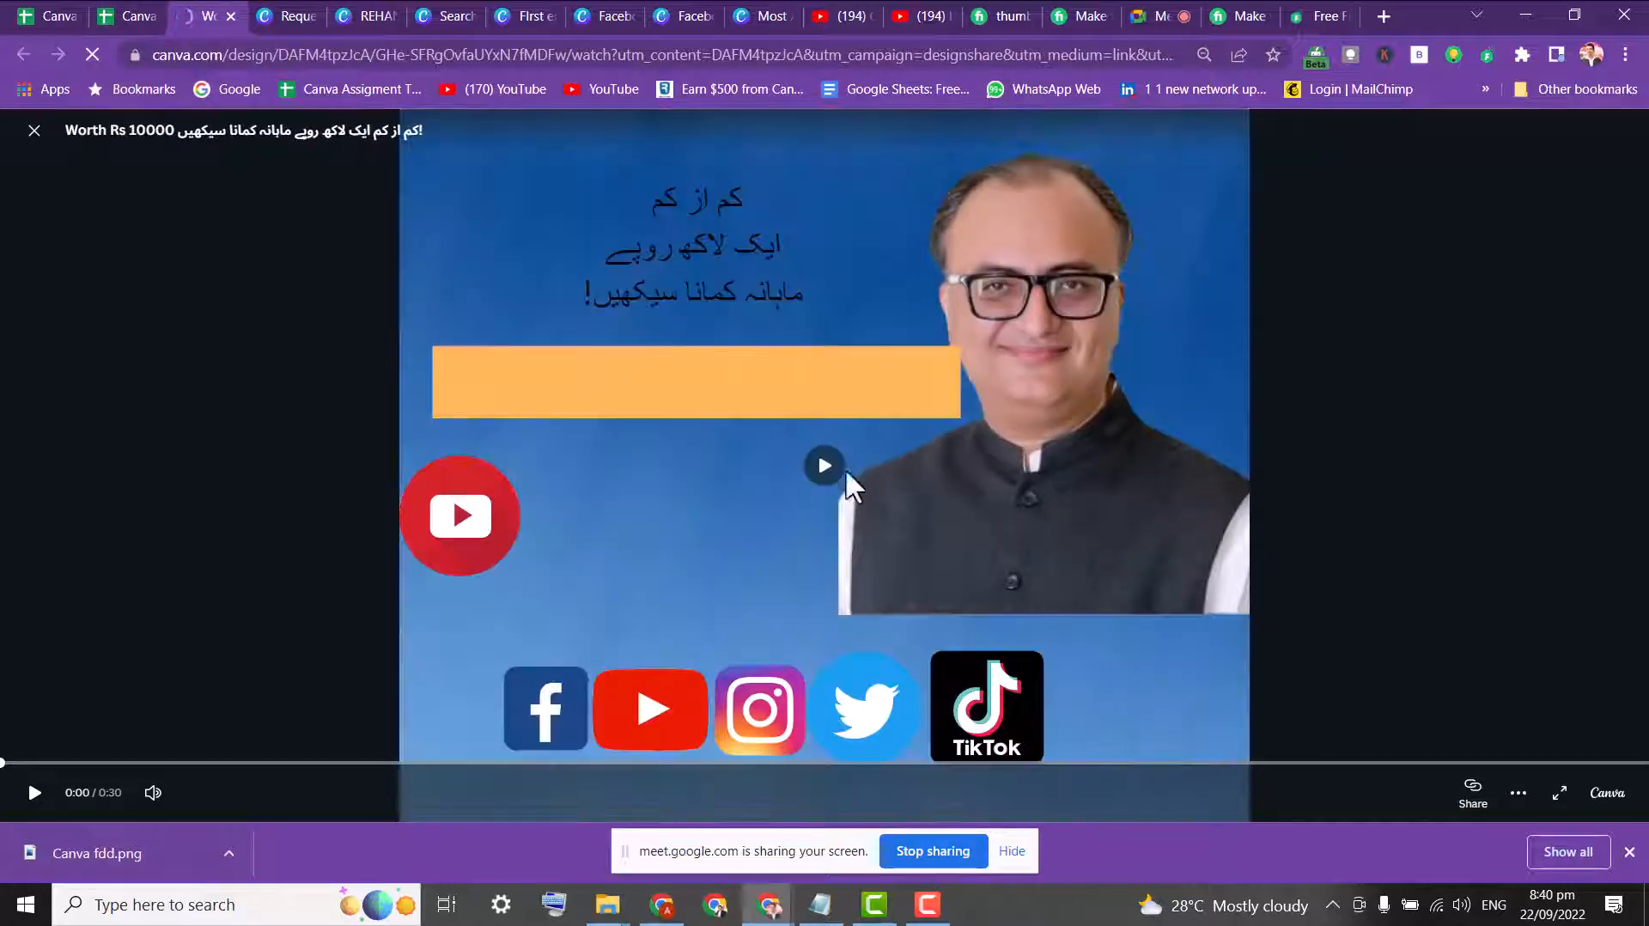
click(822, 470)
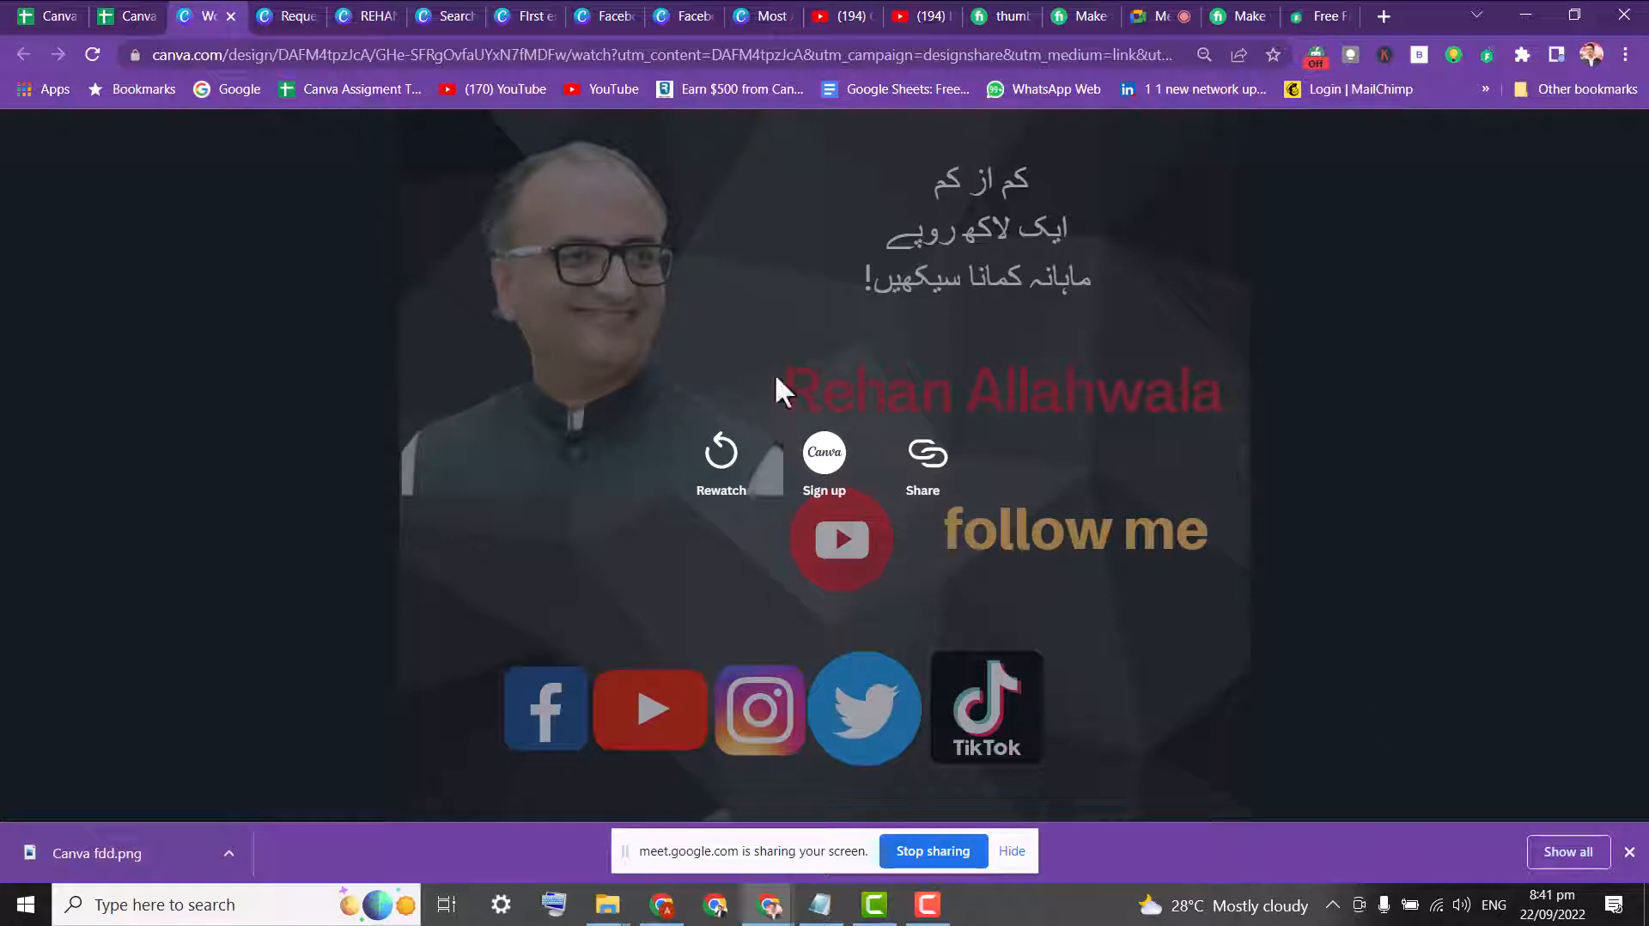
click(137, 19)
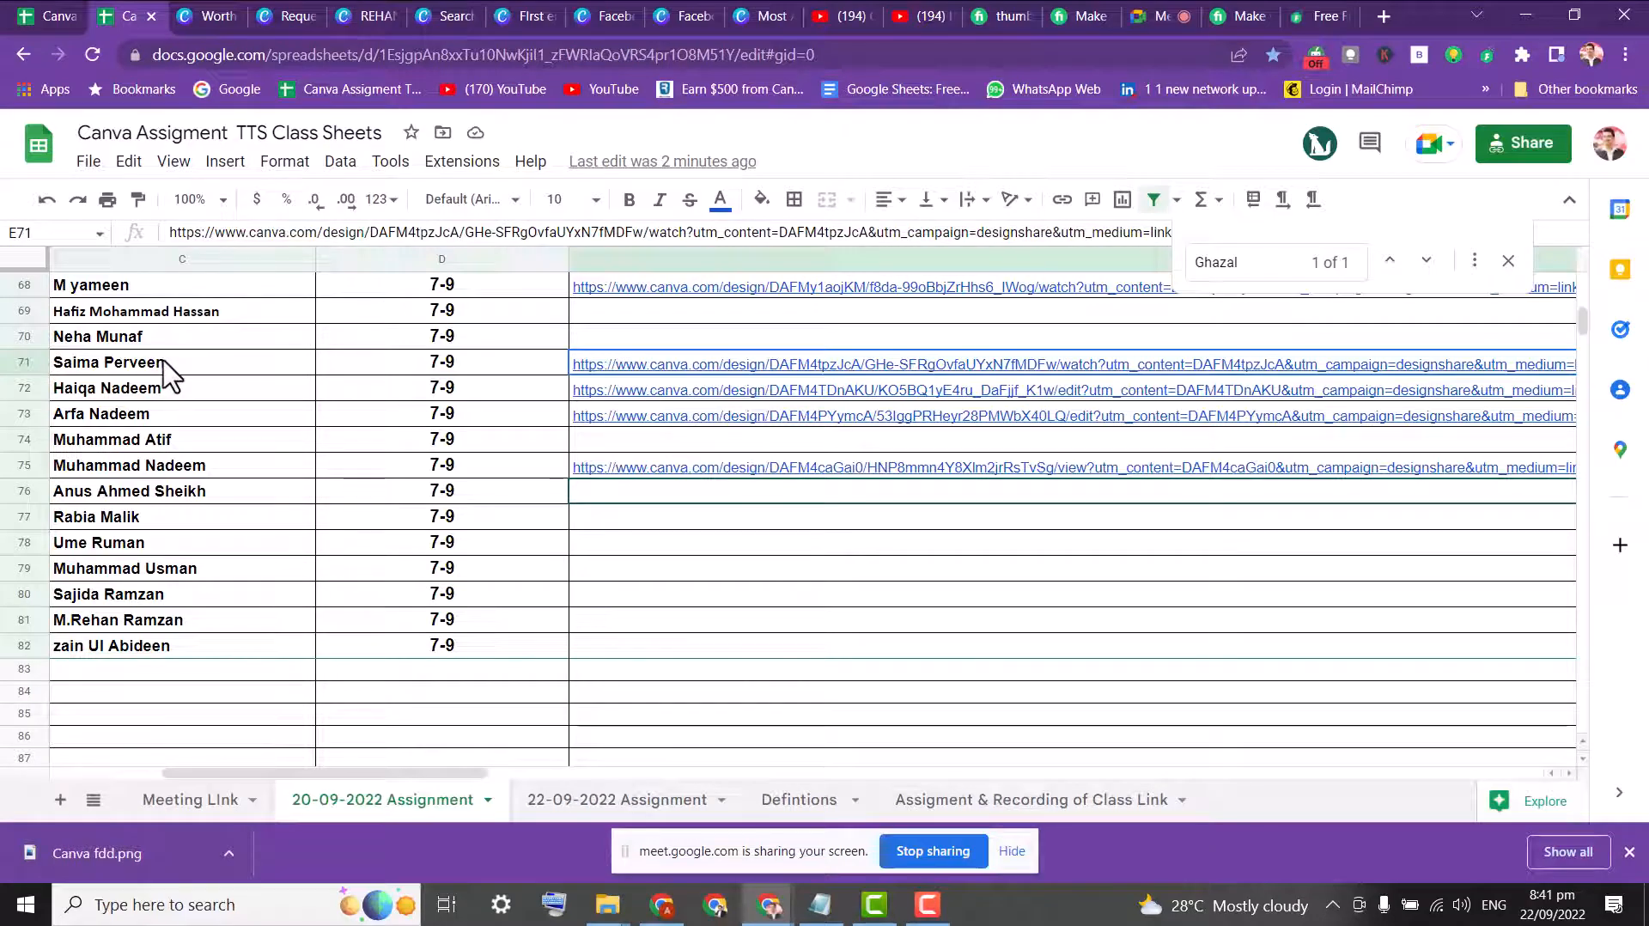
- Open the submitted Canva link in cell E68 and return to the assignment spreadsheet
click(638, 290)
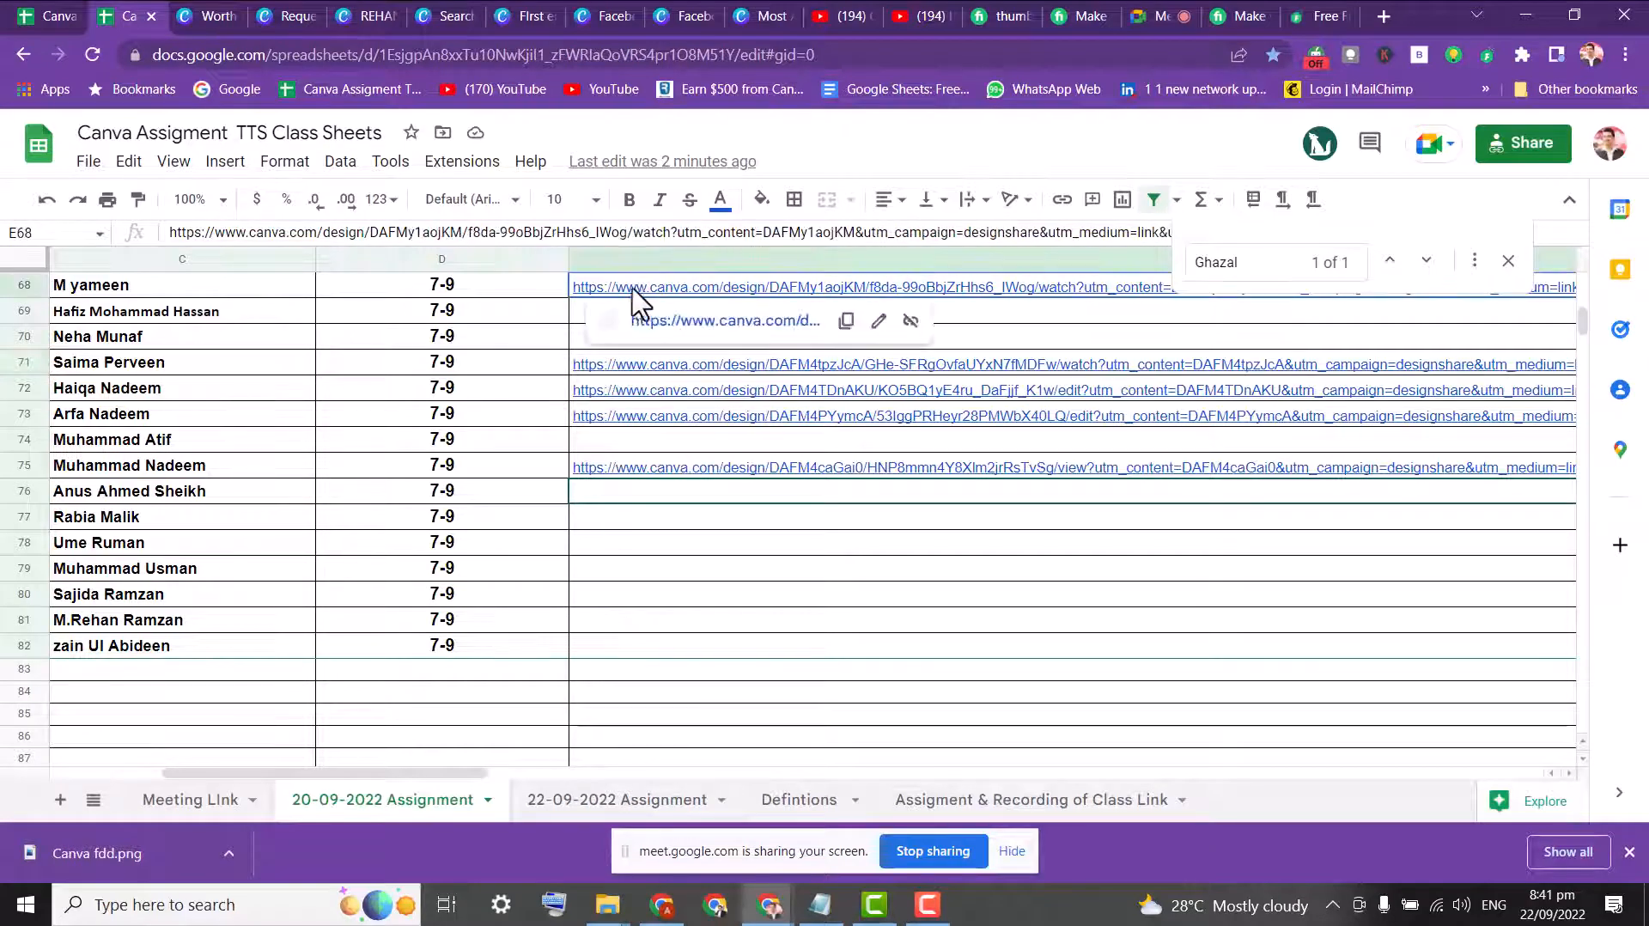
click(675, 321)
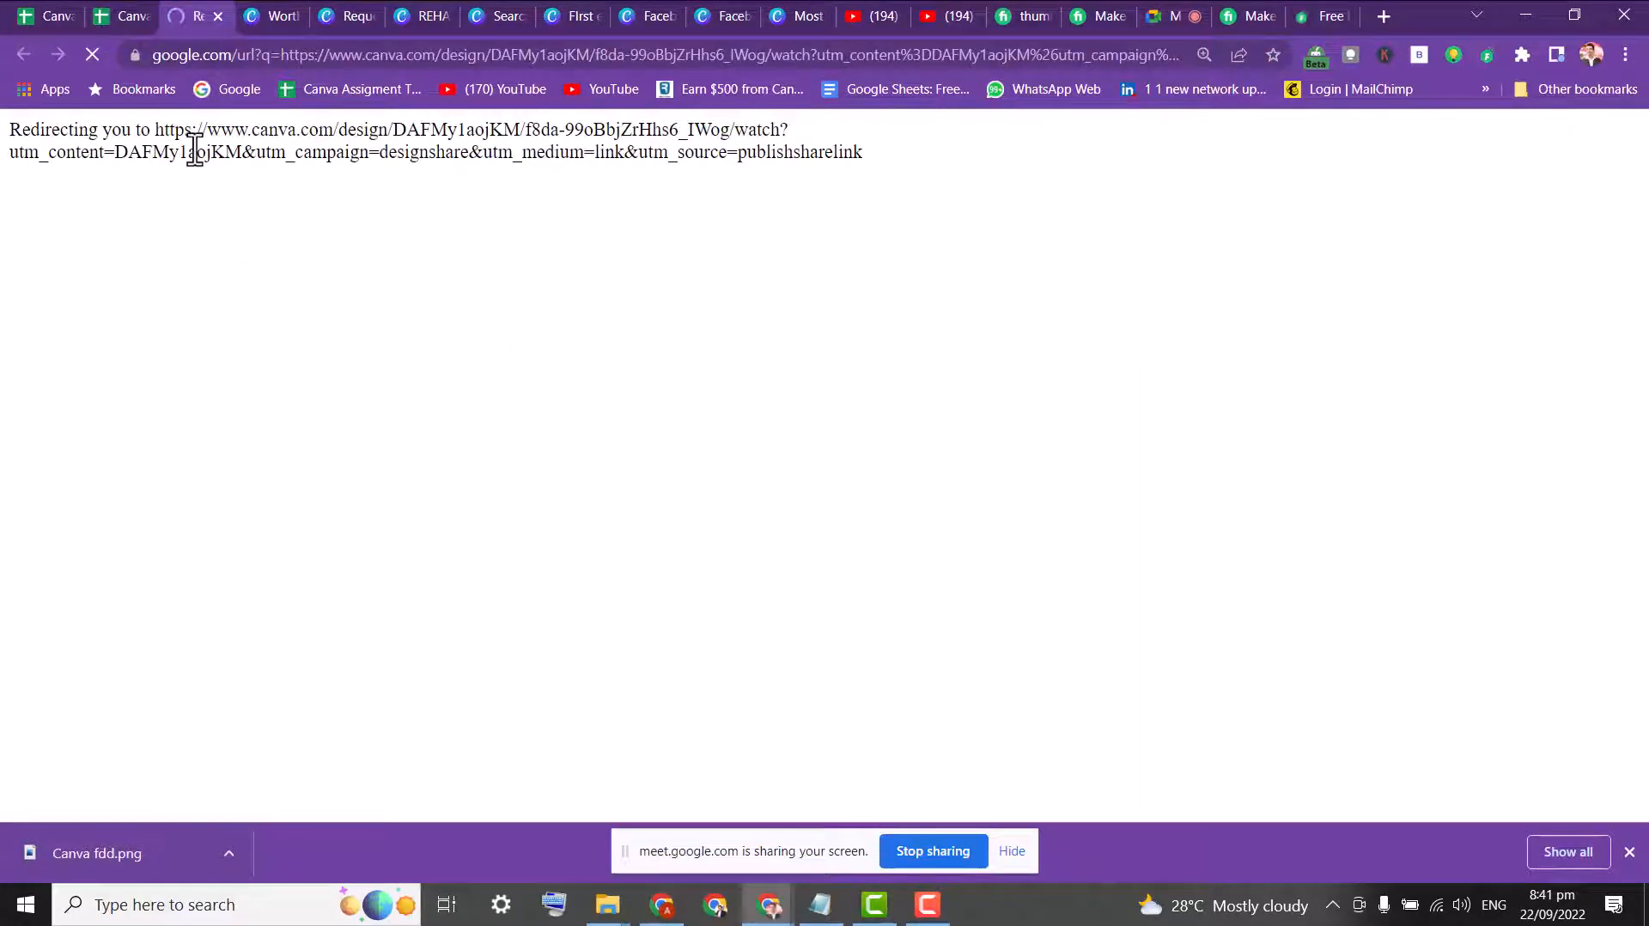
click(111, 16)
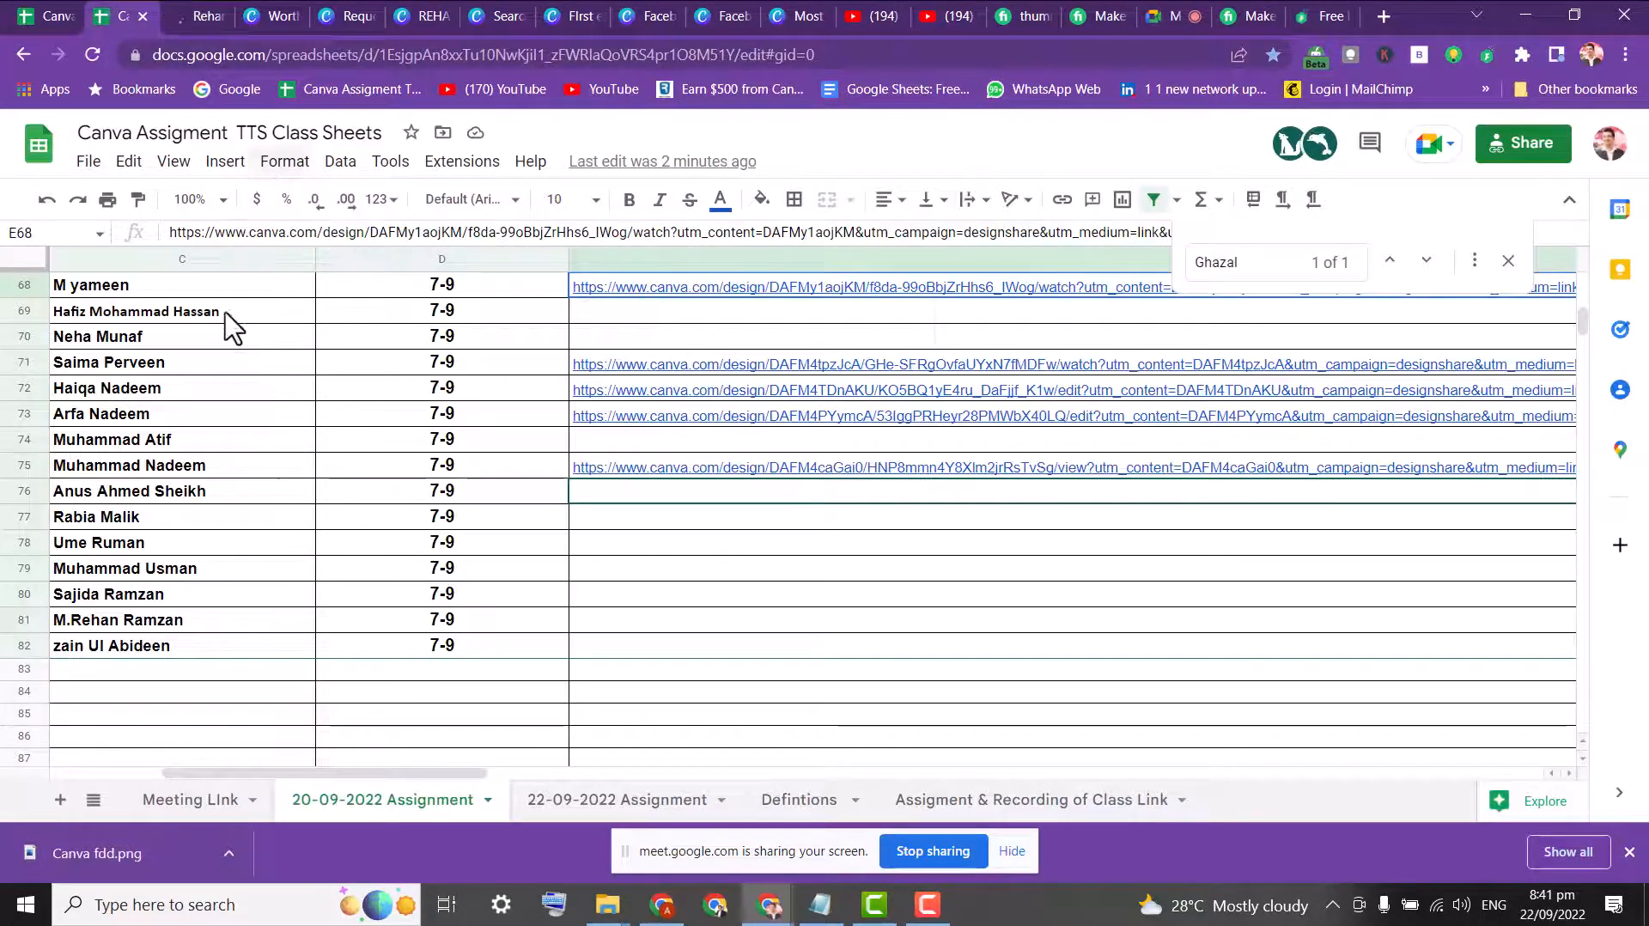